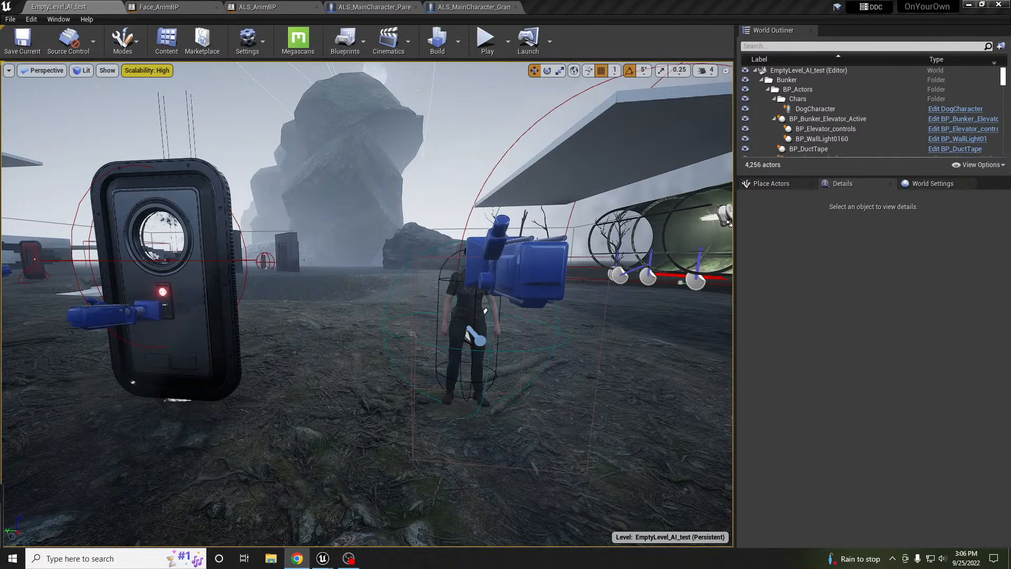
key(XF86AudioLowerVolume)
right_drag(512, 303, 528, 308)
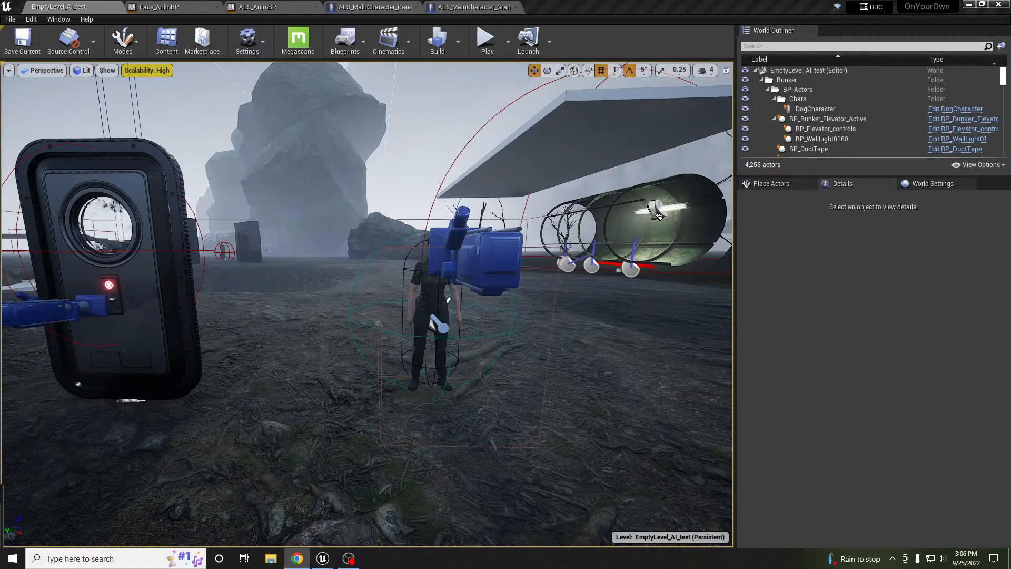
right_drag(337, 224, 338, 241)
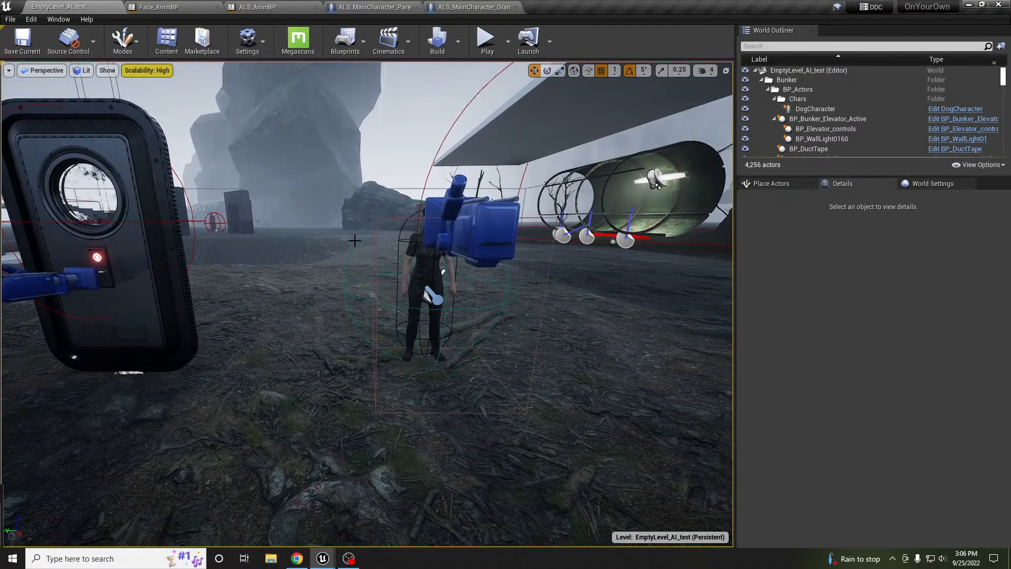
key(XF86AudioLowerVolume)
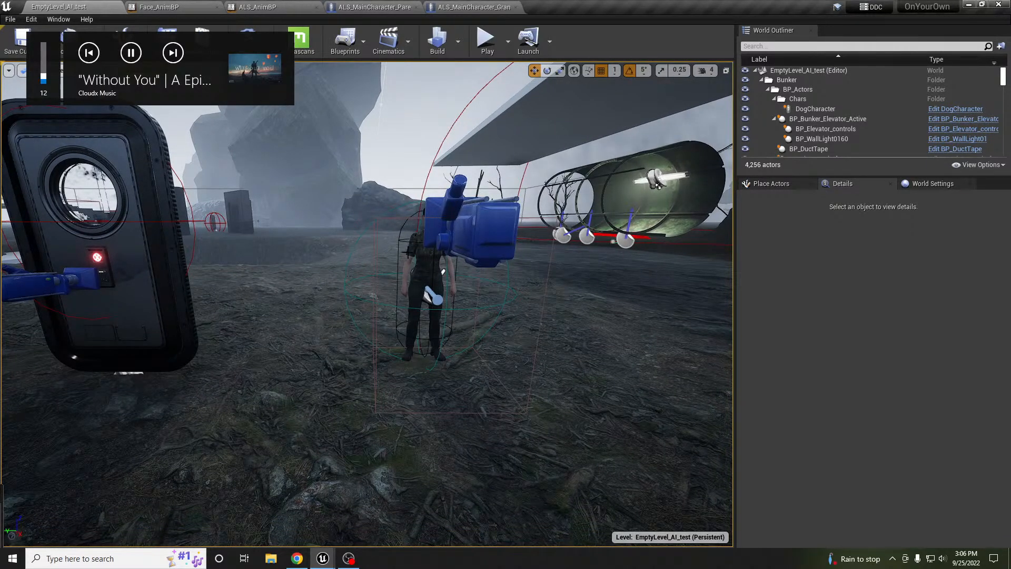
right_drag(533, 288, 617, 295)
right_drag(538, 287, 540, 285)
key(d)
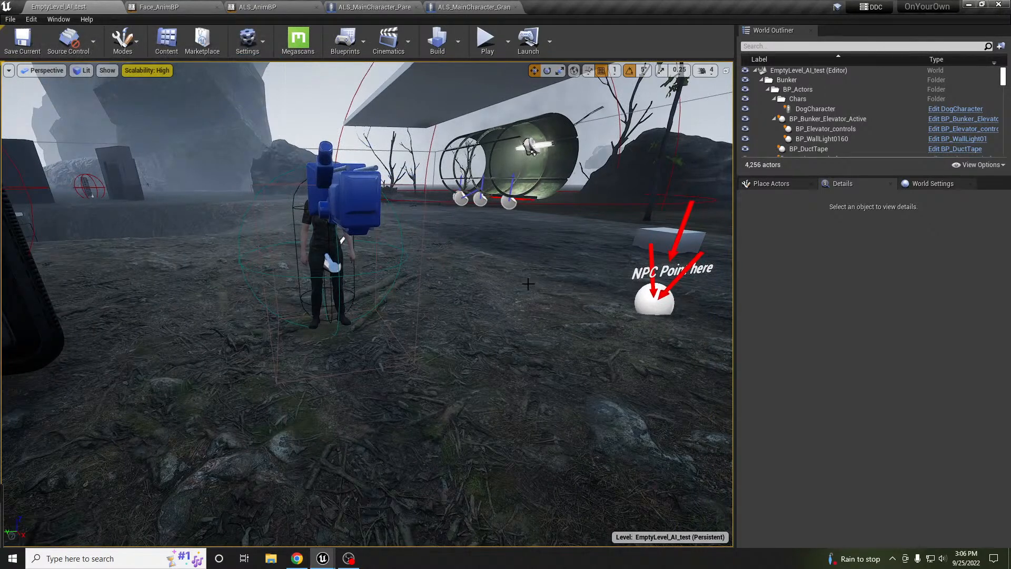
Step: Playtest the level, walk around the existing female NPC to view her from several sides, and end the session
key(alt+p)
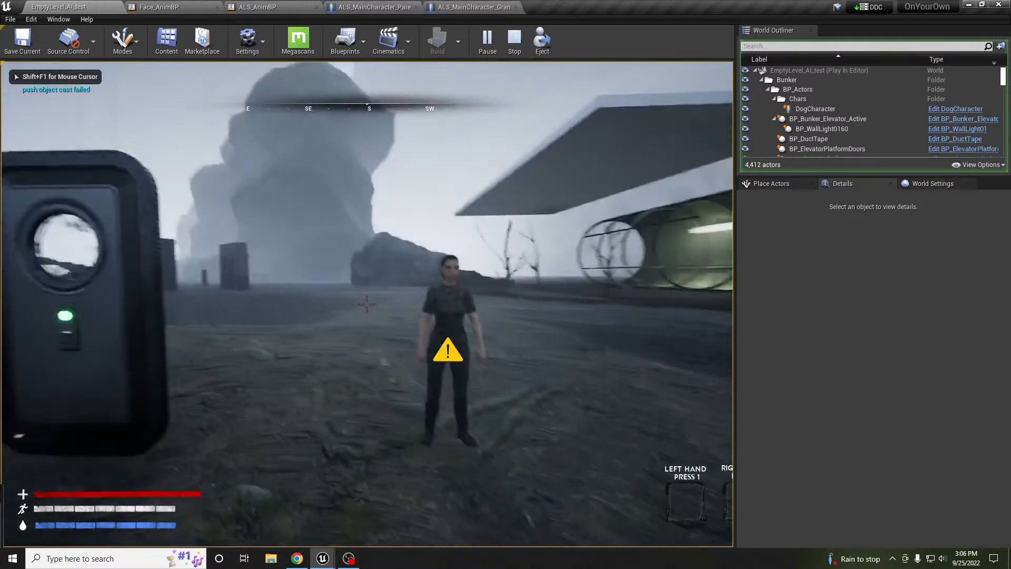
key(w)
key(w)
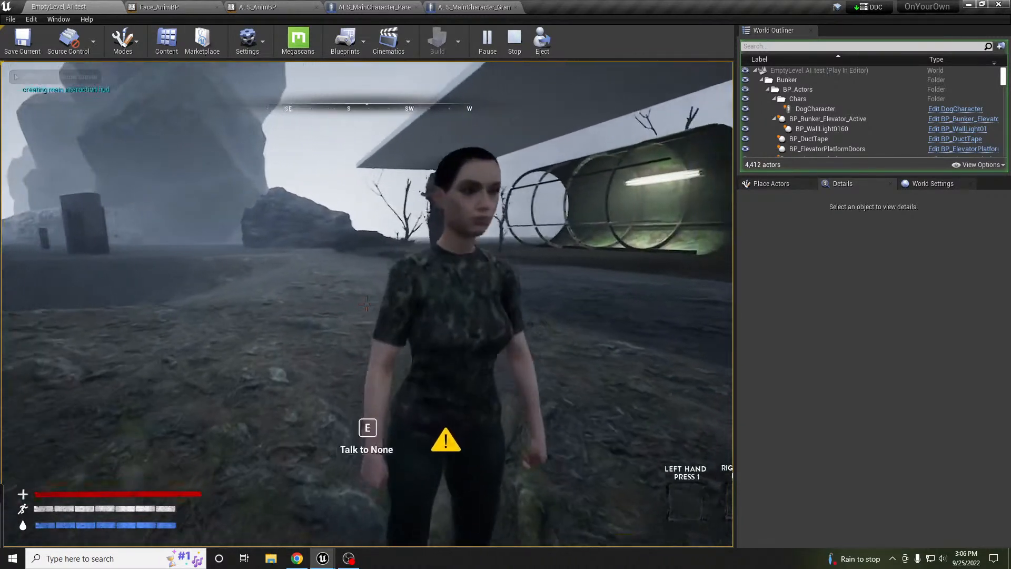
key(d)
key(s)
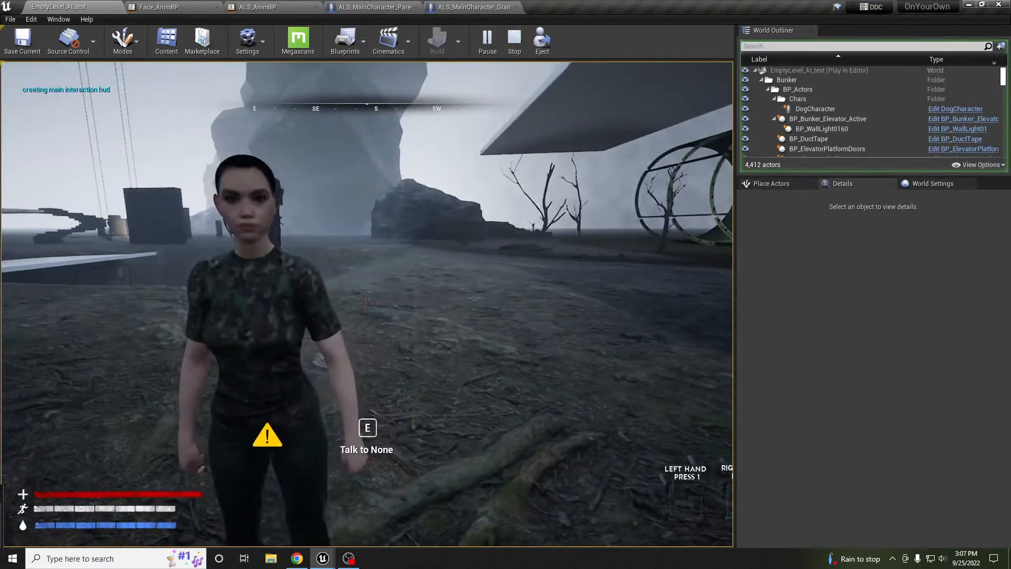
key(d)
key(s)
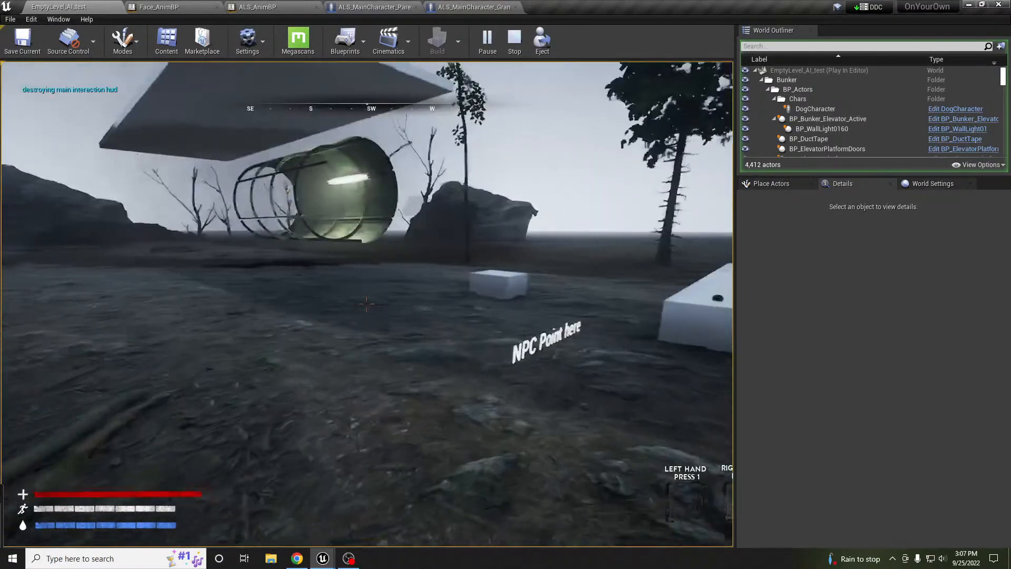
key(shift+F1)
key(Escape)
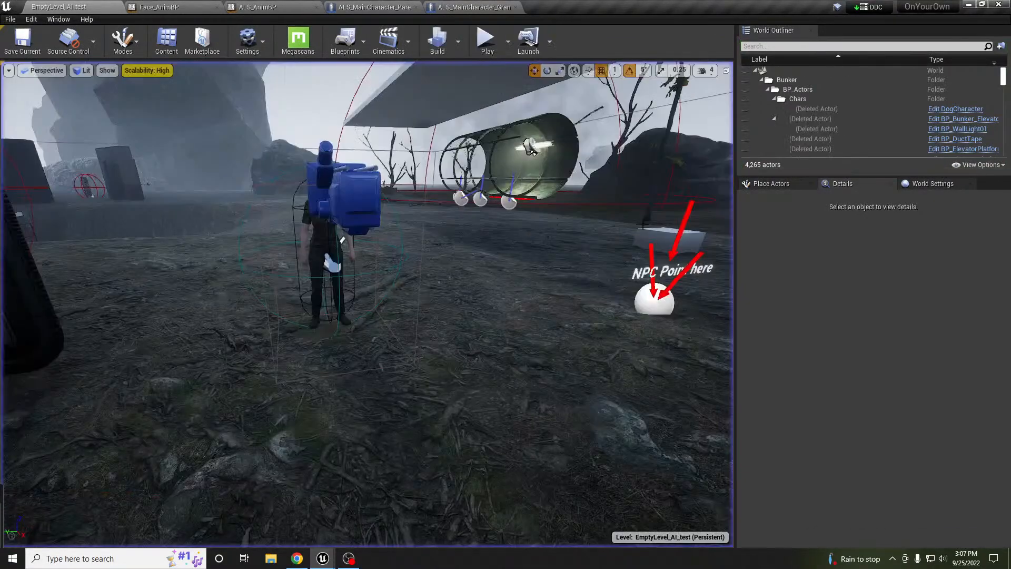
Step: Find the NPC actors by searching for "npc" and place an ALS_Char_NPC_Friendly on the ground beside the existing NPC
click(792, 197)
text(npc)
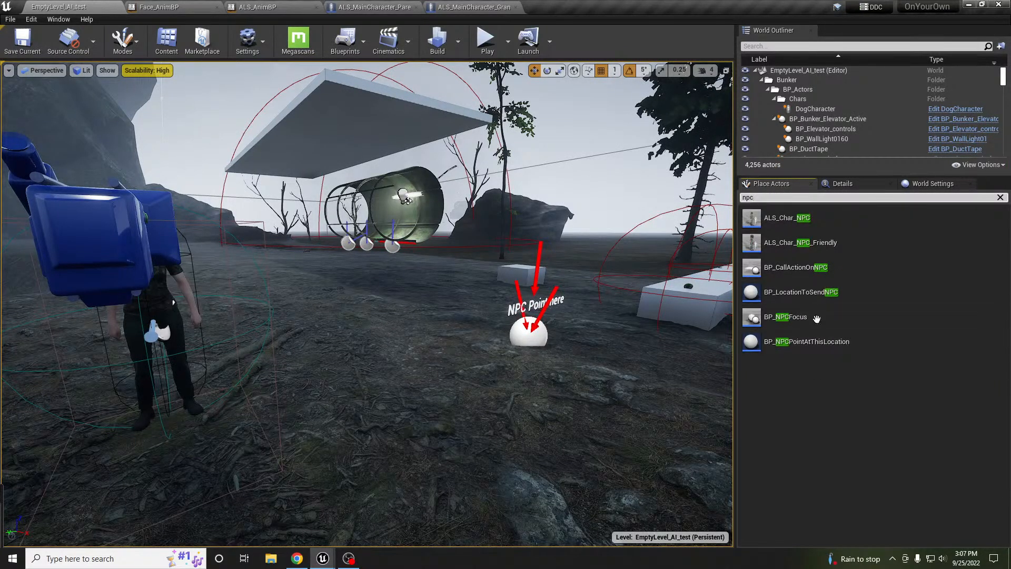
drag(795, 238, 371, 382)
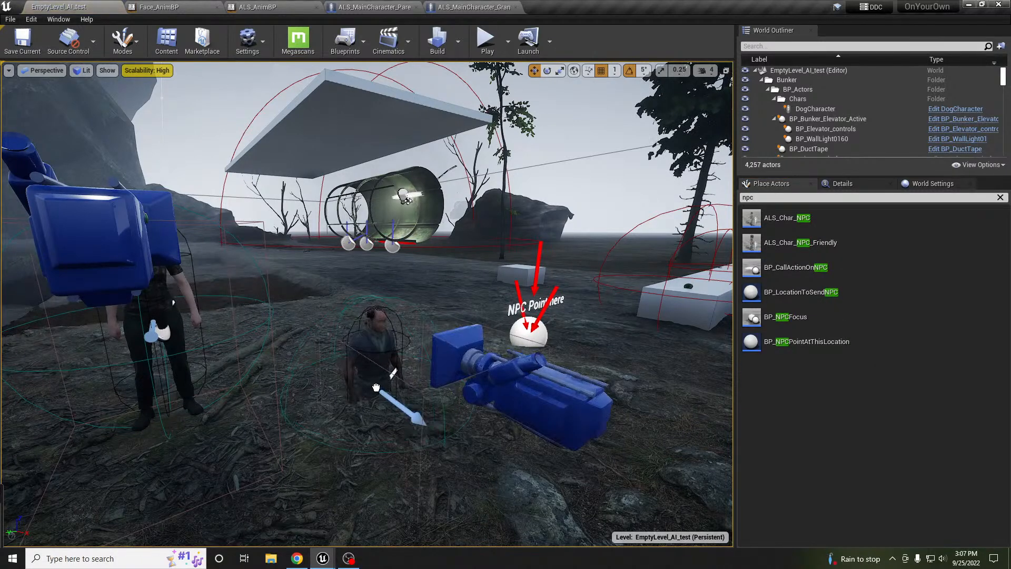
Step: Add one entry to the new NPC's List Of Dialogues
click(838, 184)
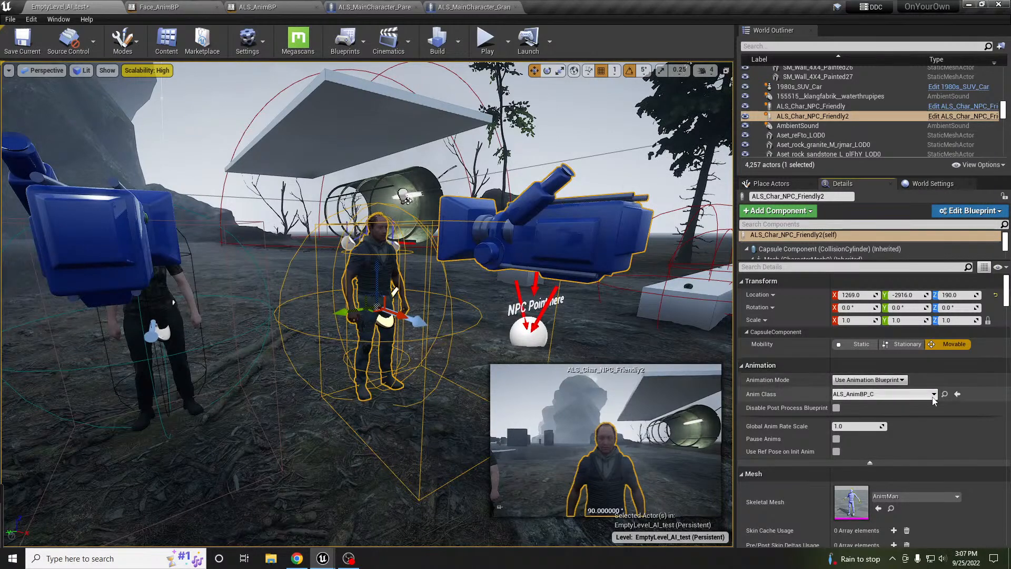
scroll(975, 400, down, 2)
scroll(984, 400, down, 4)
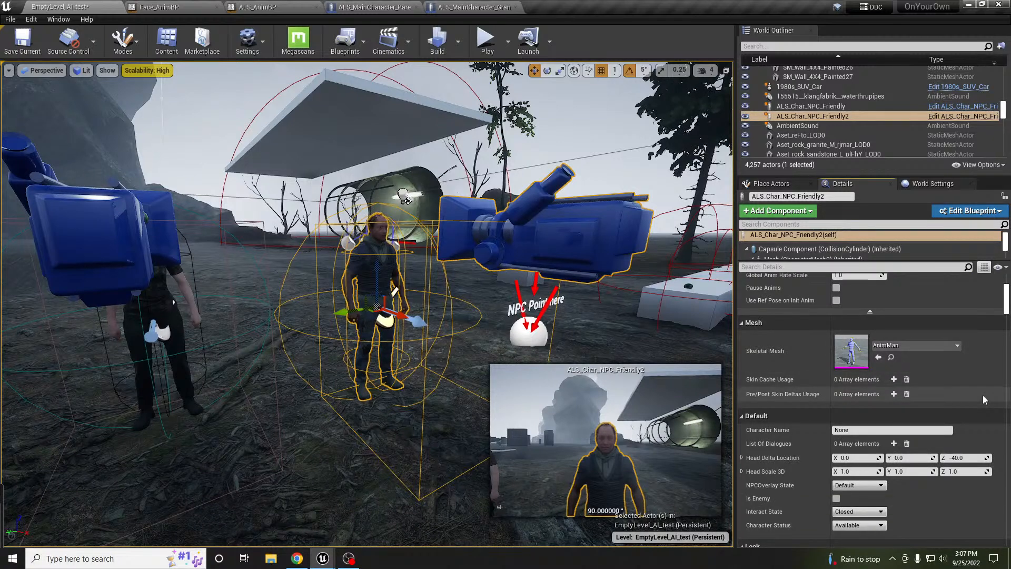
click(893, 444)
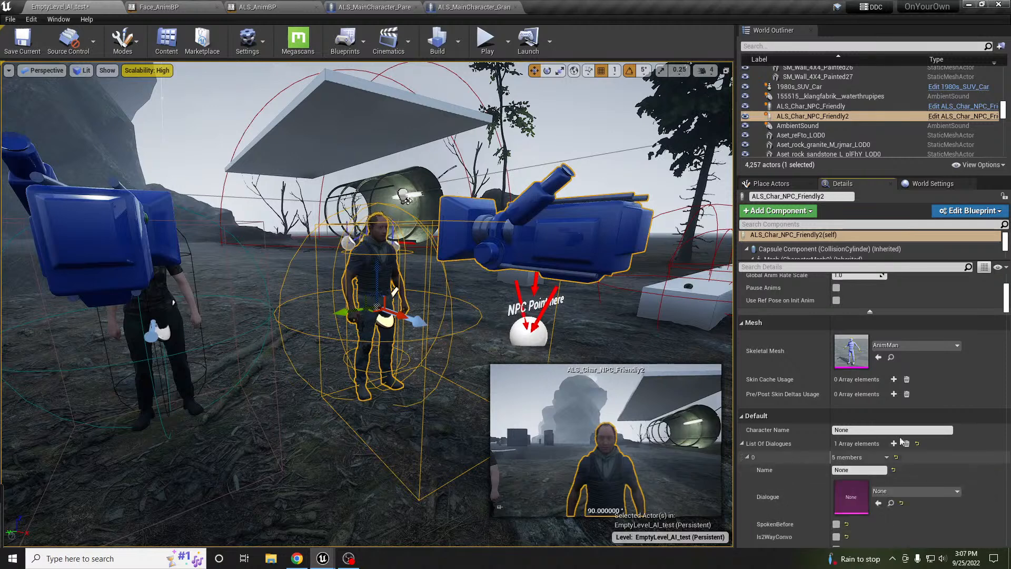
scroll(929, 425, down, 2)
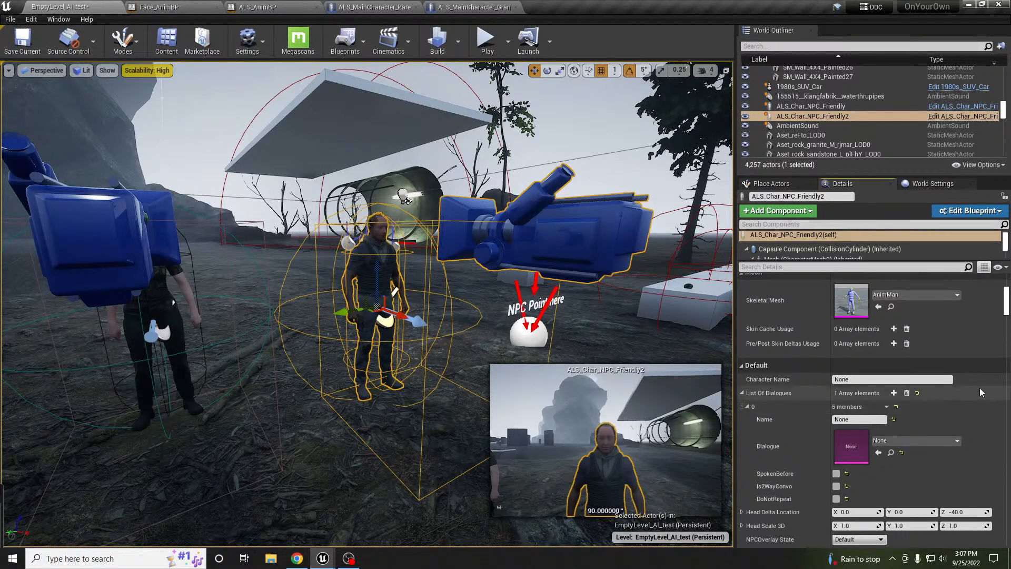
Step: Assign the Dialogue_Jim_FeedRocco asset as the dialogue of the new list entry
click(915, 441)
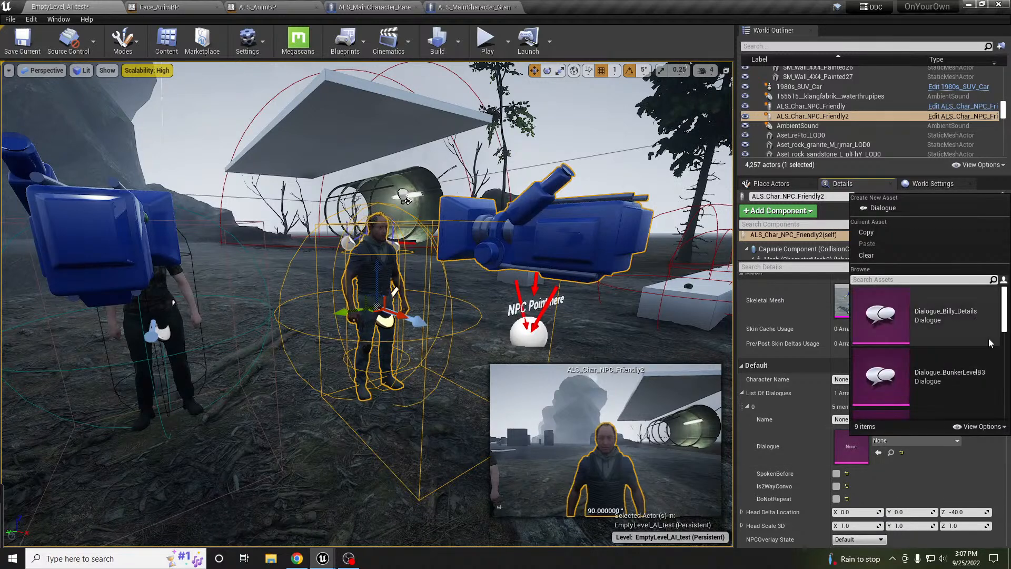
scroll(974, 356, down, 3)
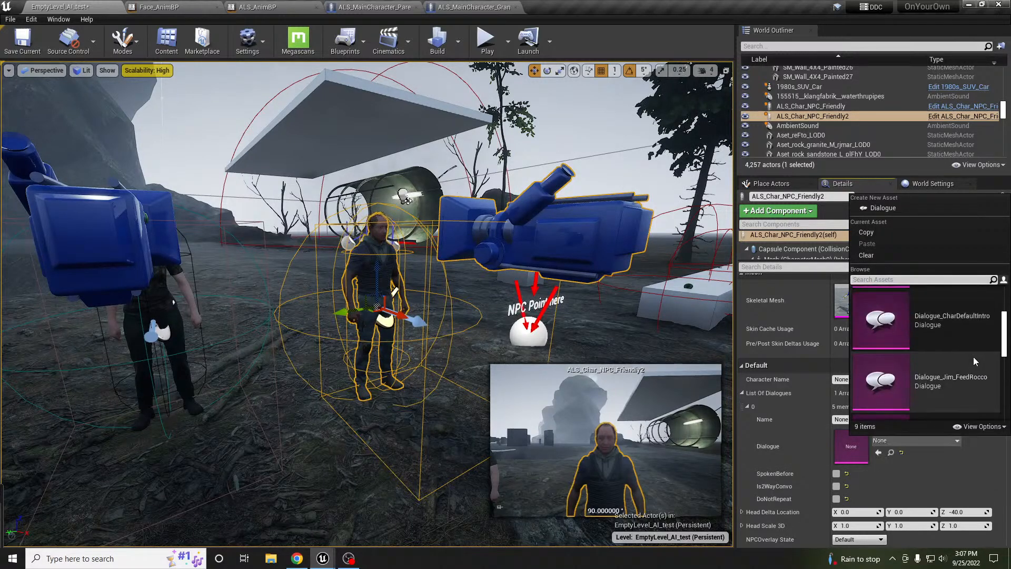
scroll(968, 364, down, 1)
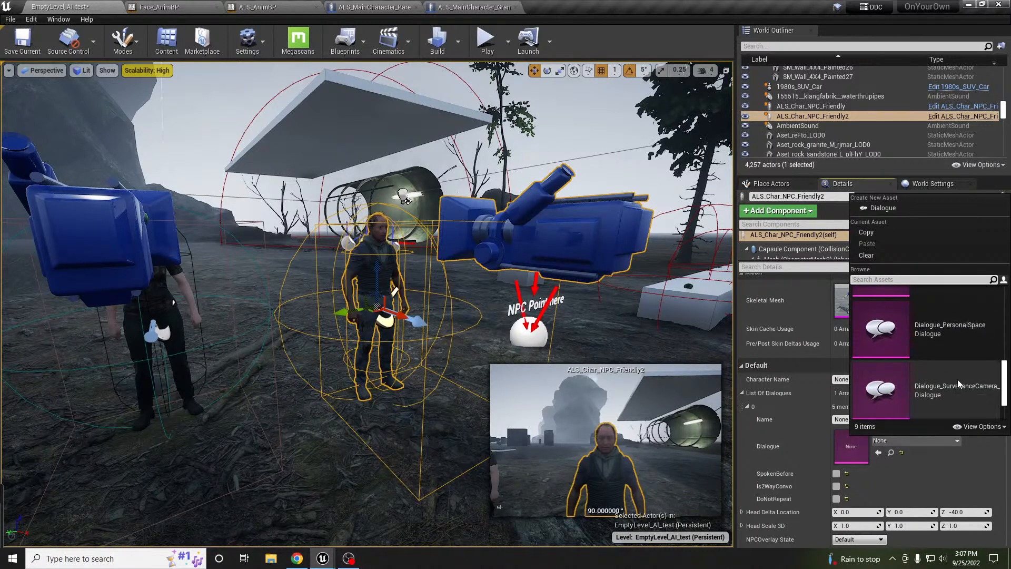
scroll(958, 379, down, 1)
scroll(958, 379, up, 2)
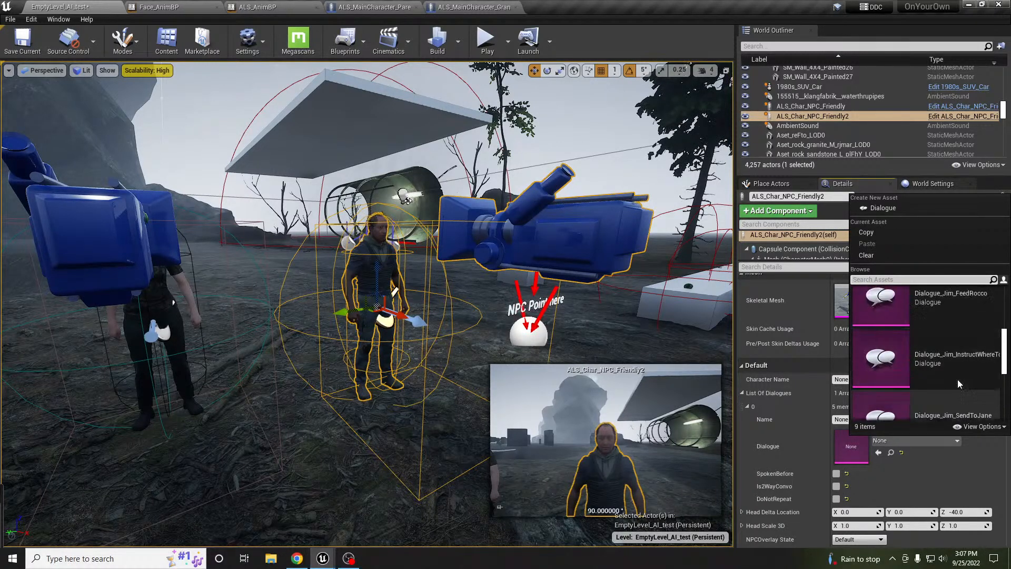
click(950, 327)
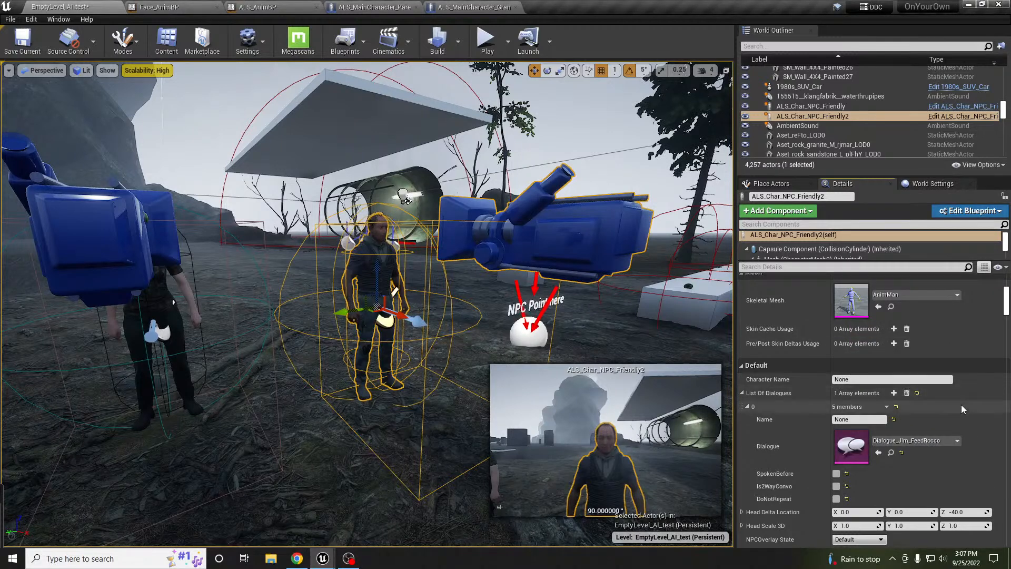
Step: Enable DoNotRepeat and Is2WayConvo for the dialogue entry and set the NPC's Interact State to Active
scroll(931, 437, down, 1)
scroll(931, 440, down, 1)
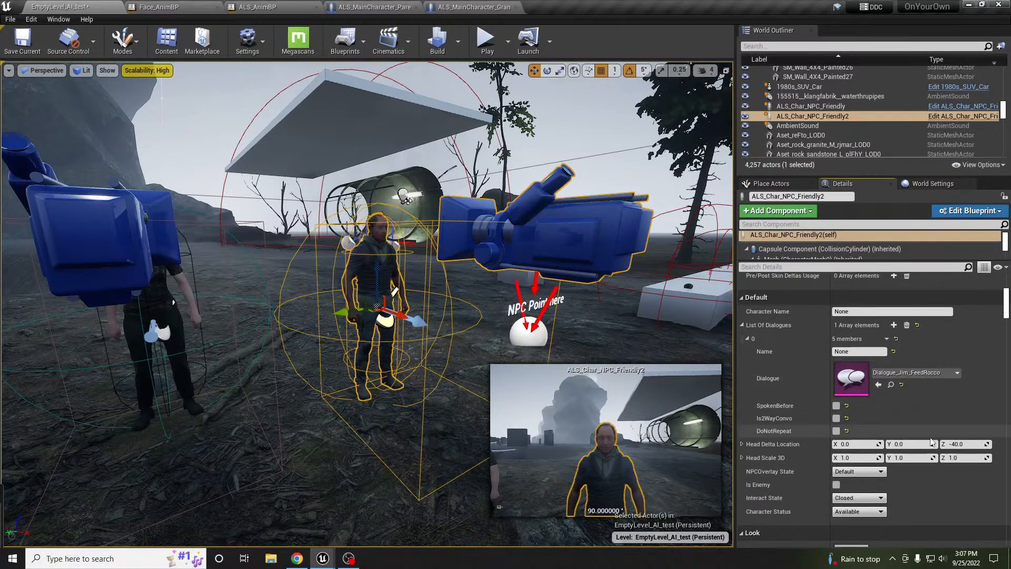
click(837, 431)
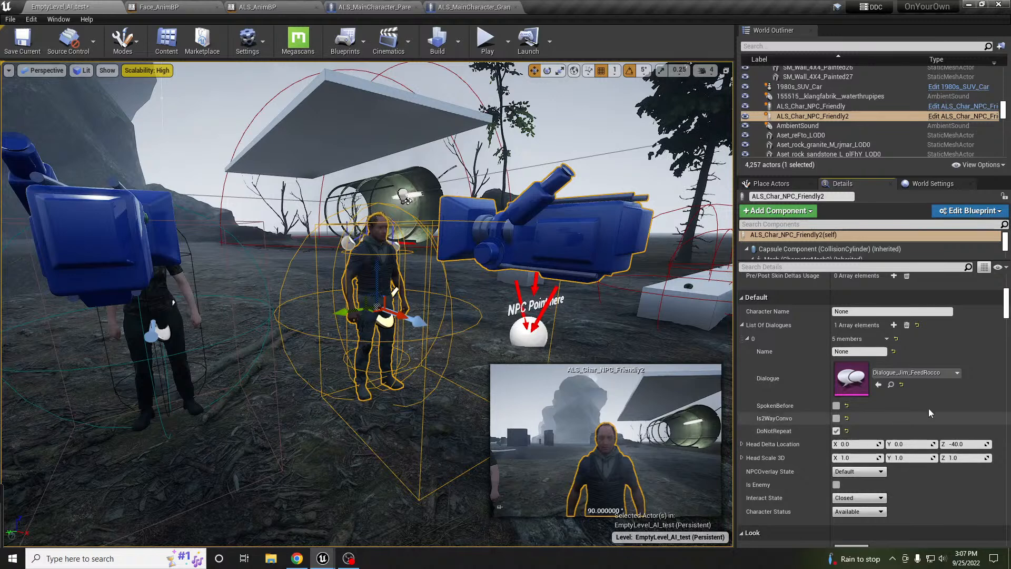
click(837, 418)
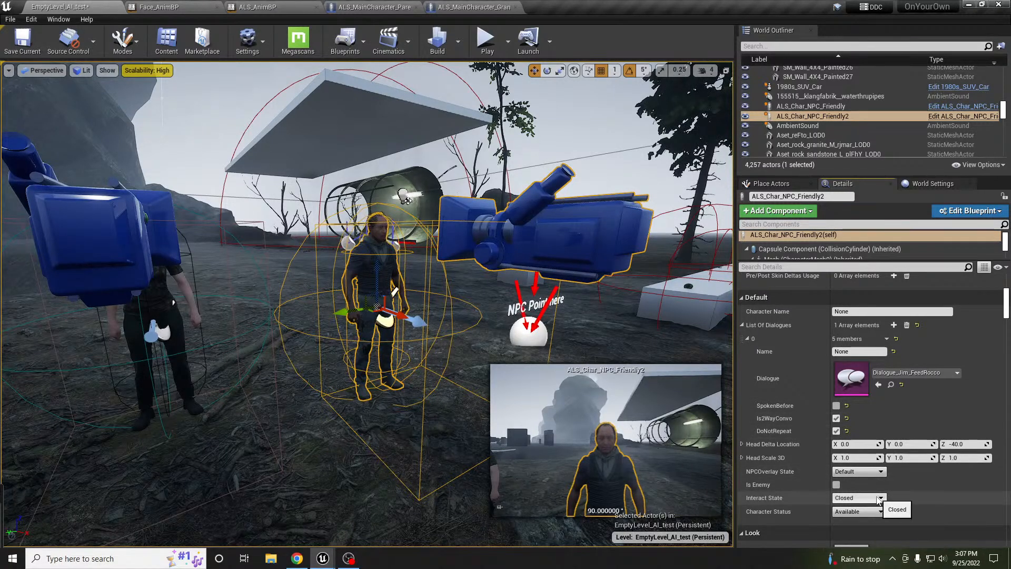
click(858, 498)
click(857, 460)
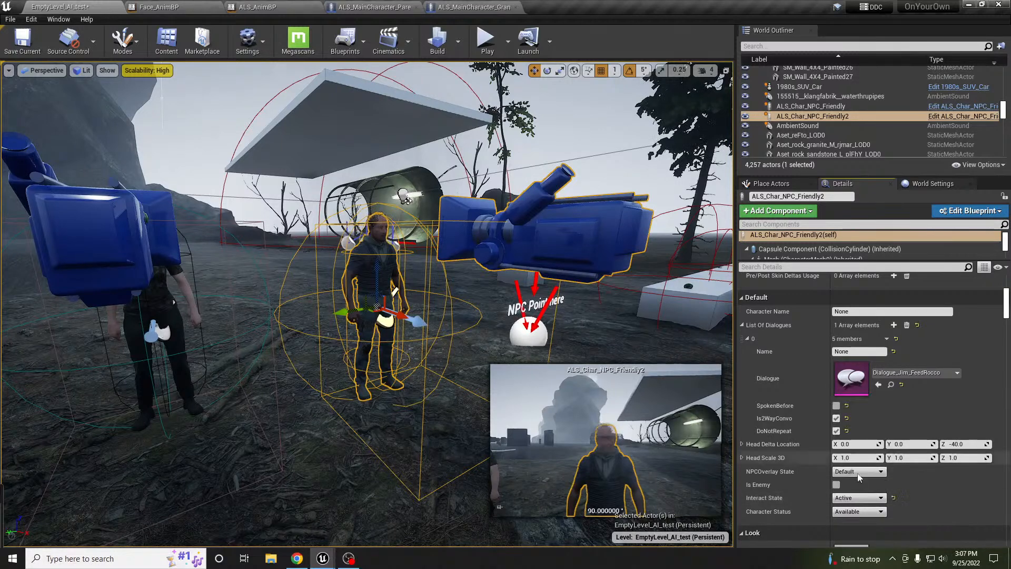
Step: Set the new NPC's Character Name to Jim
scroll(869, 369, up, 2)
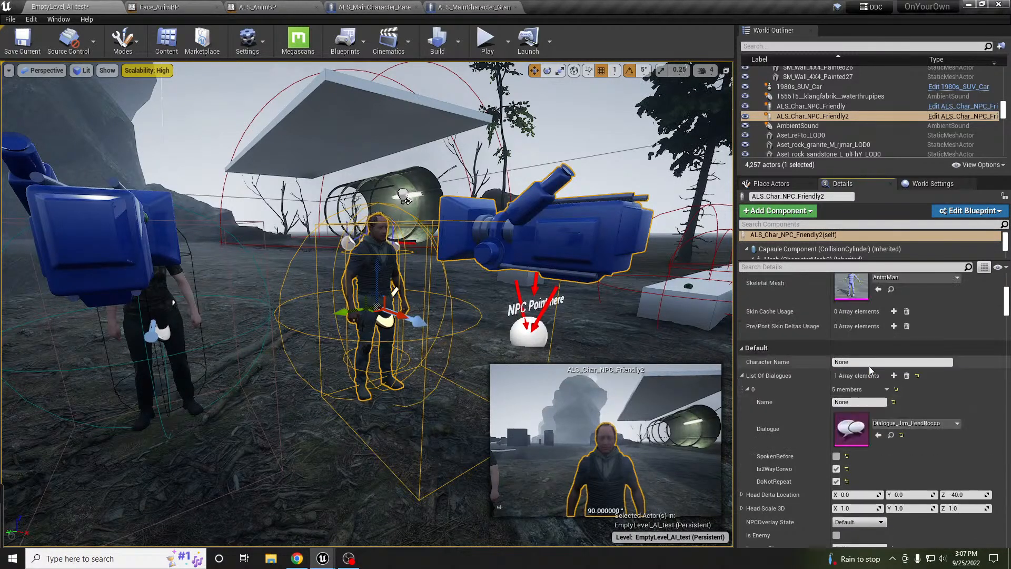
click(843, 362)
text(Jim)
key(Return)
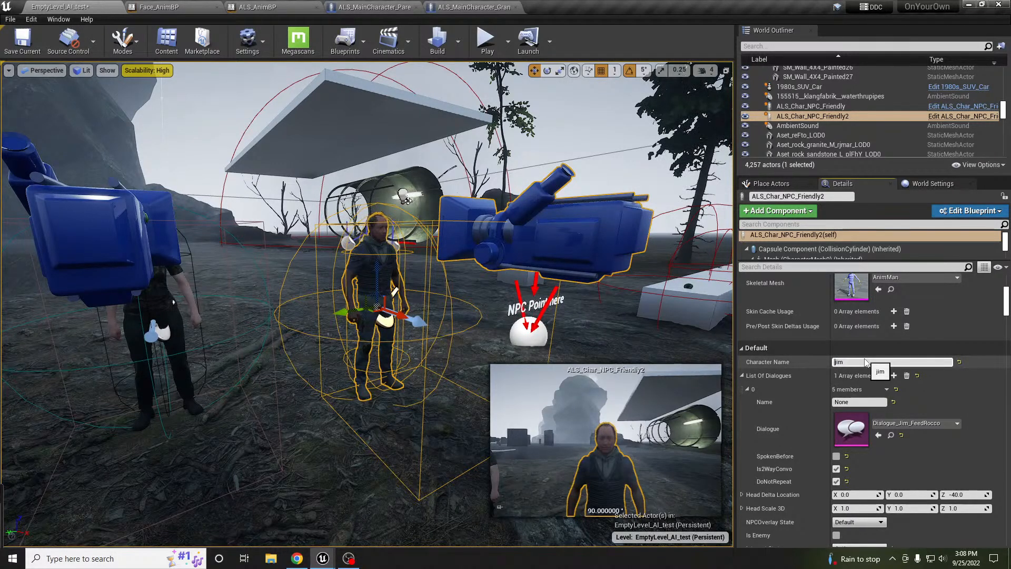
key(Return)
click(866, 362)
Step: Playtest the level, talk to the new NPC, answer "Sure, what is it?", and end the session
right_drag(423, 322, 428, 334)
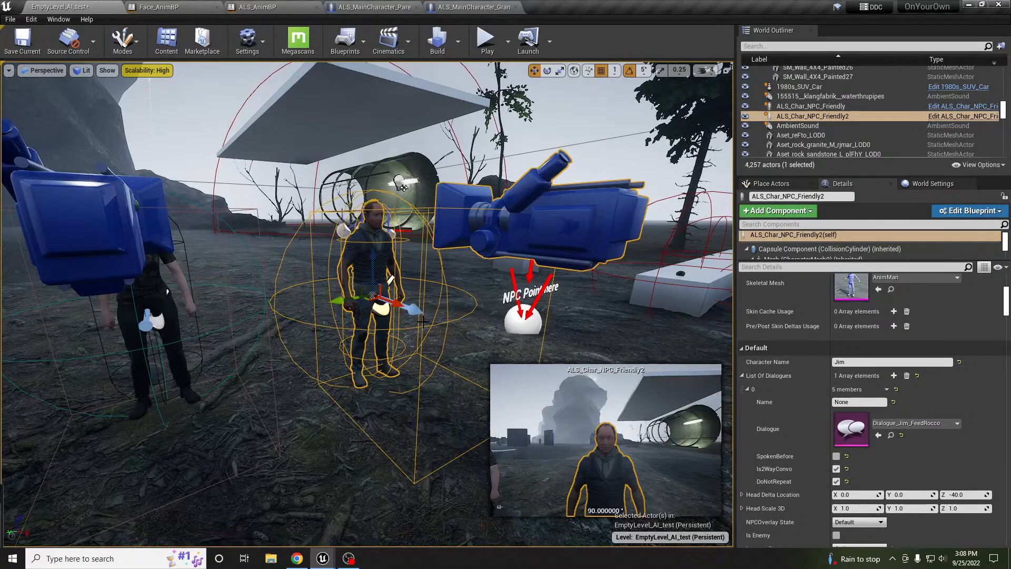
key(alt+p)
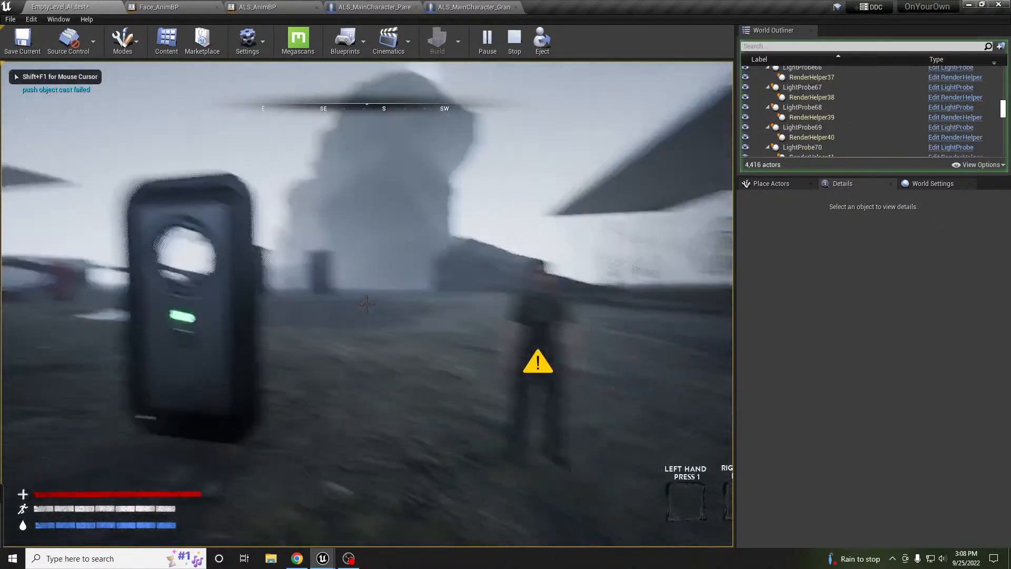
key(w)
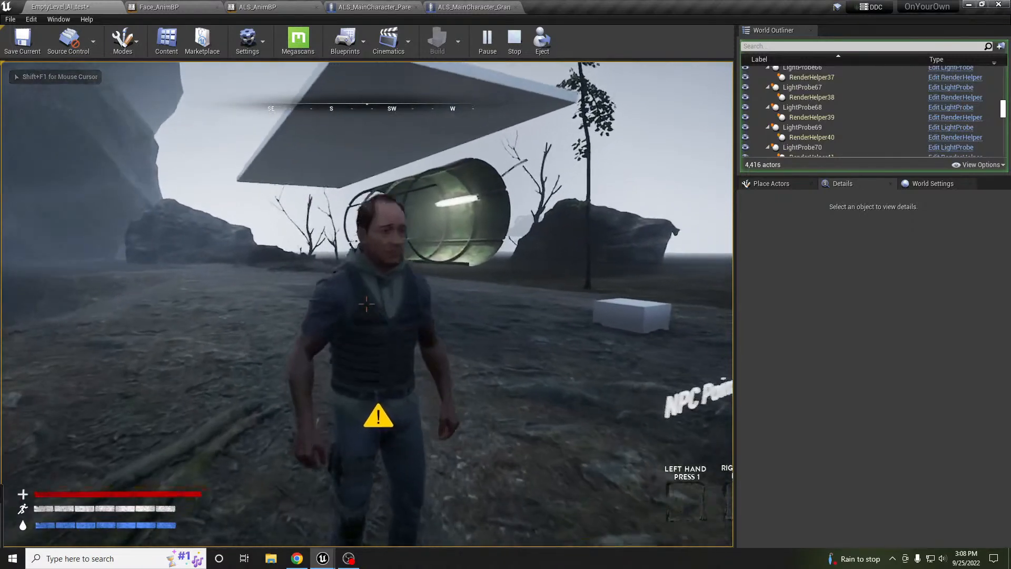
key(d)
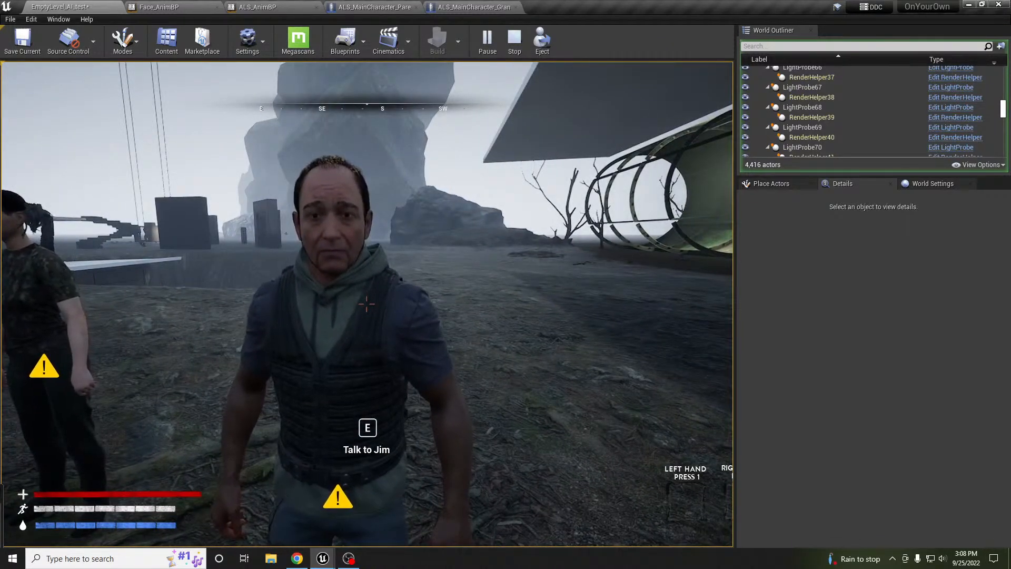
key(a)
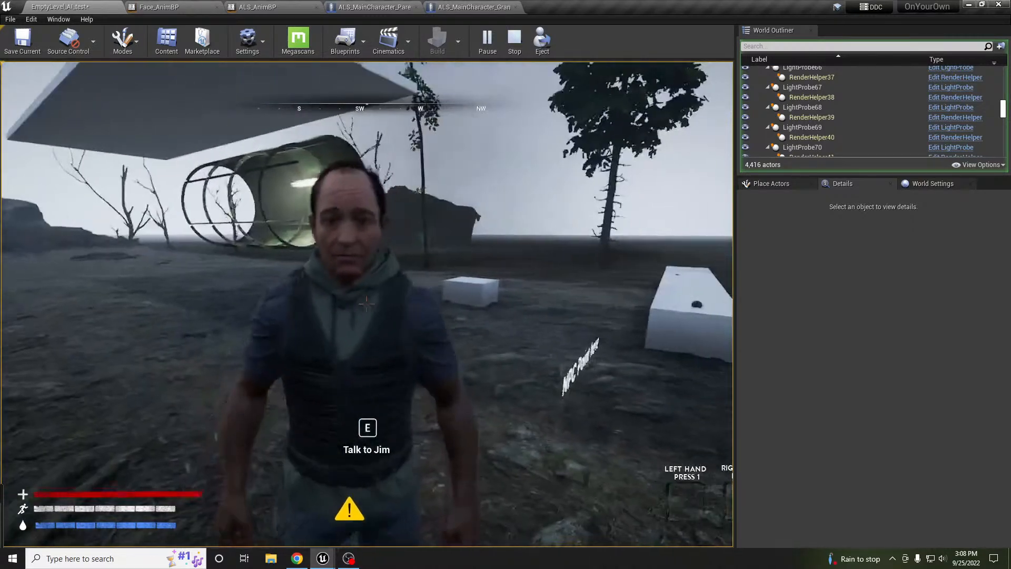
key(e)
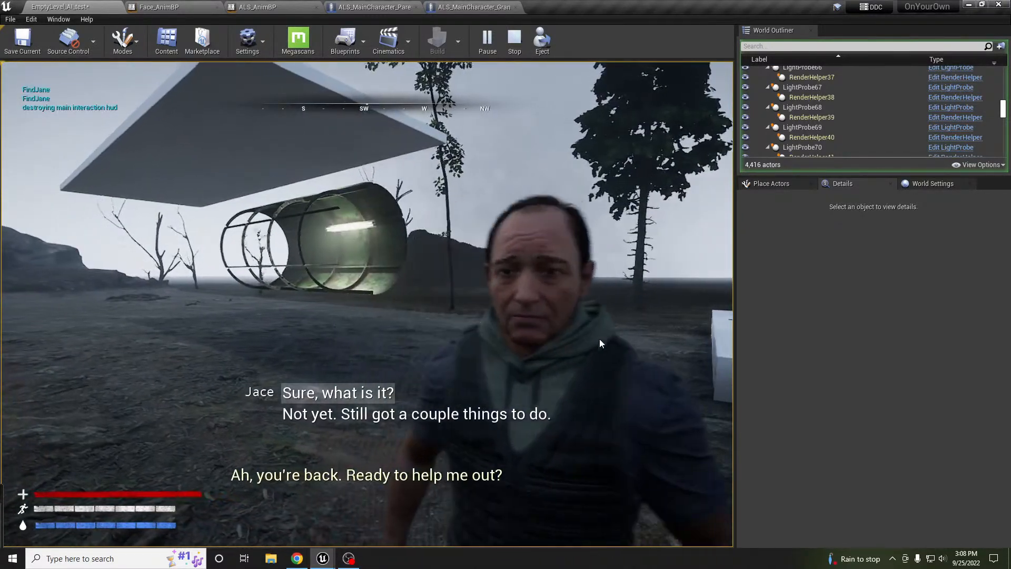
click(357, 395)
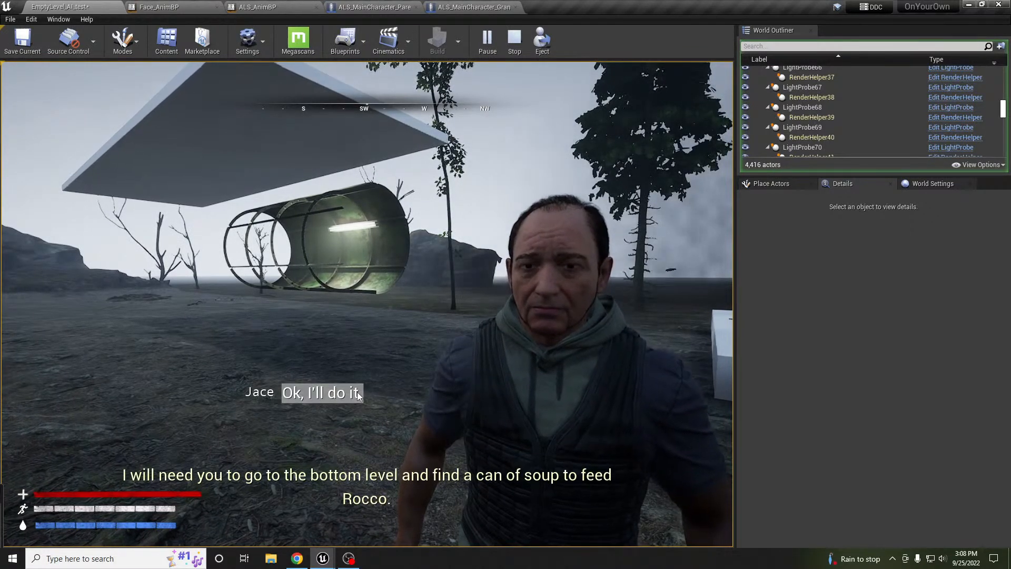
key(Escape)
middle_drag(517, 347, 483, 344)
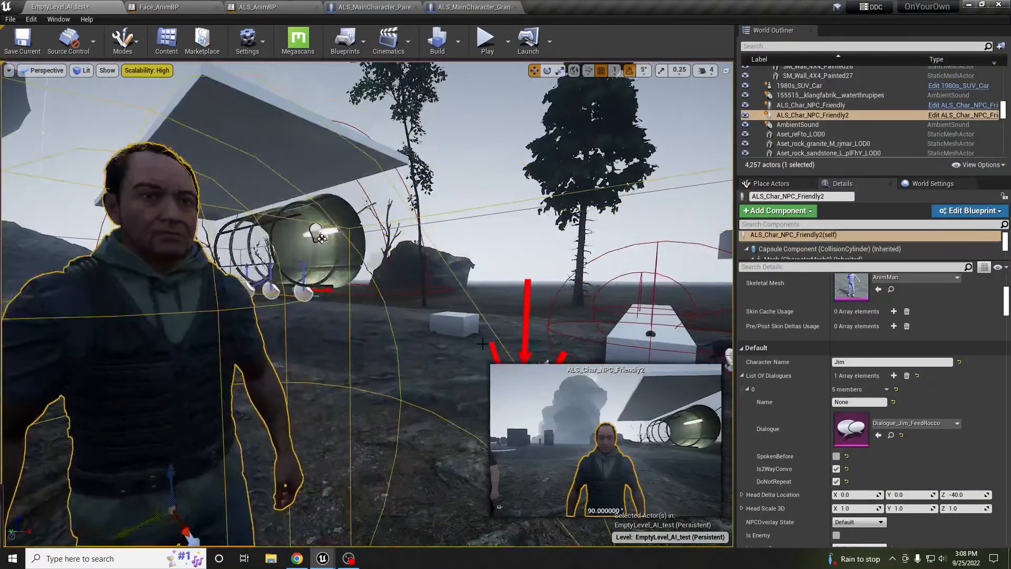
right_drag(482, 344, 438, 349)
key(s)
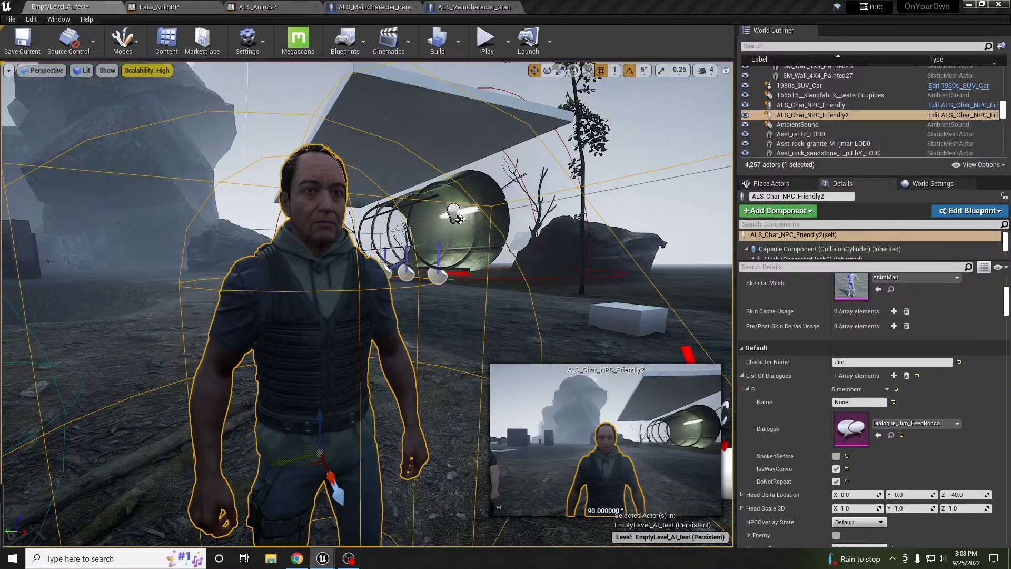
Step: Set the NPCOverlay State of the Jim NPC to Injured
right_drag(398, 249, 363, 257)
click(399, 250)
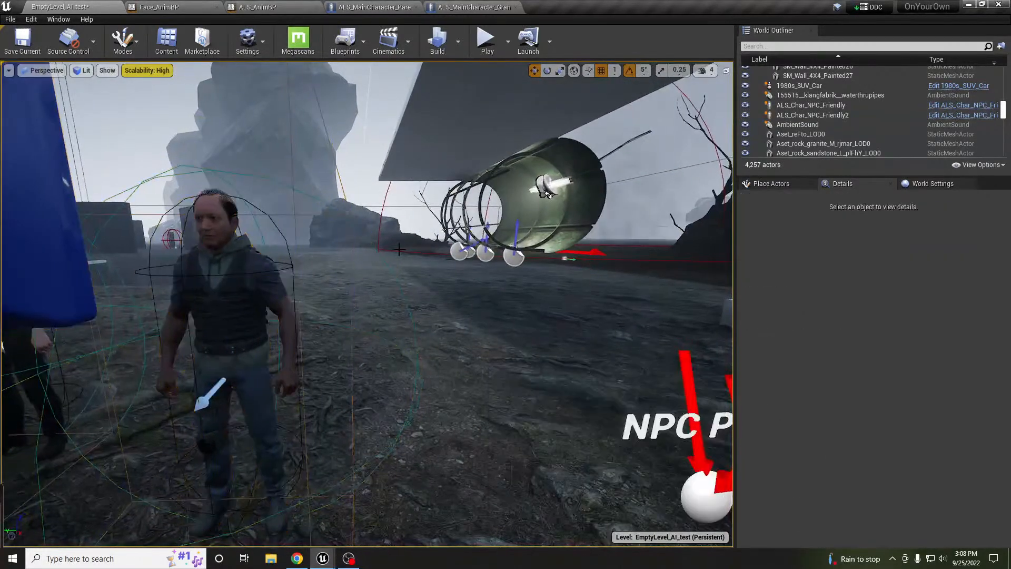
key(XF86AudioLowerVolume)
middle_drag(394, 240, 371, 249)
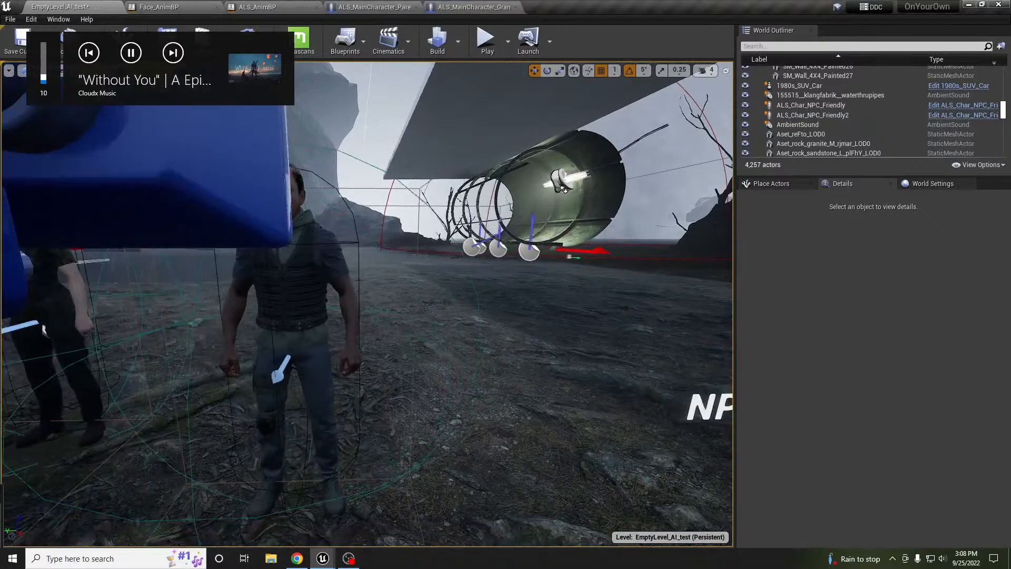
click(335, 294)
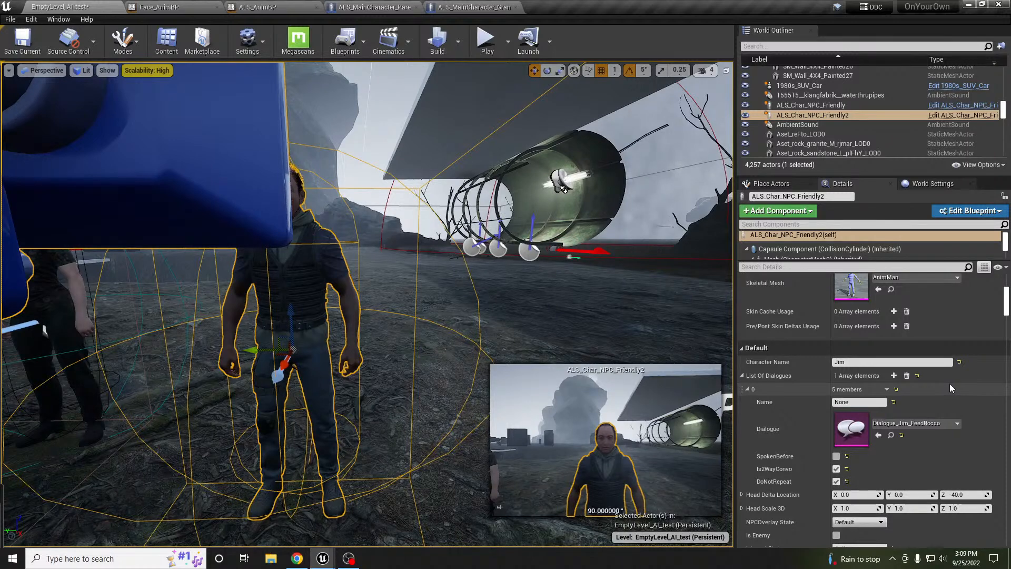
scroll(951, 388, down, 4)
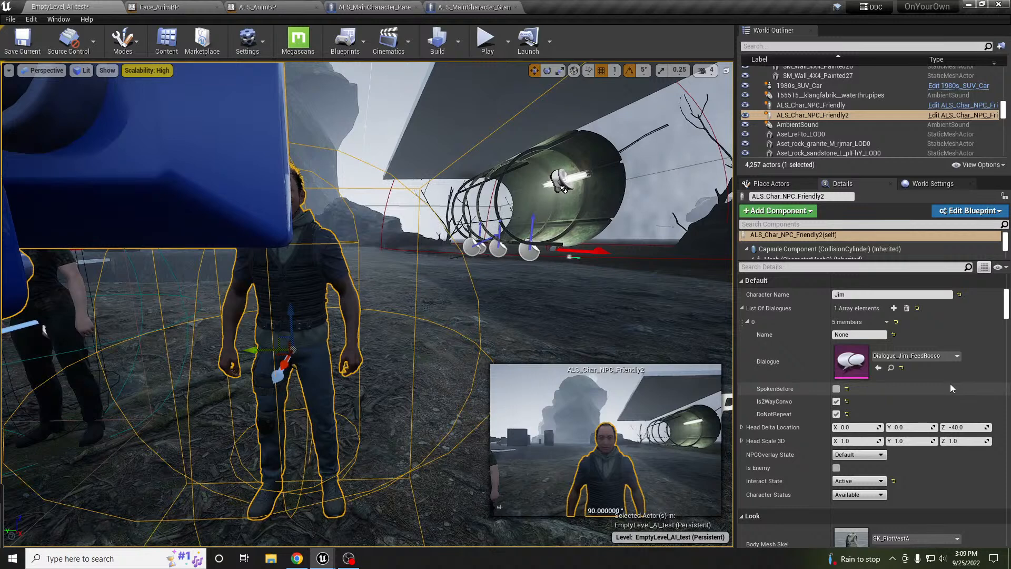
click(880, 455)
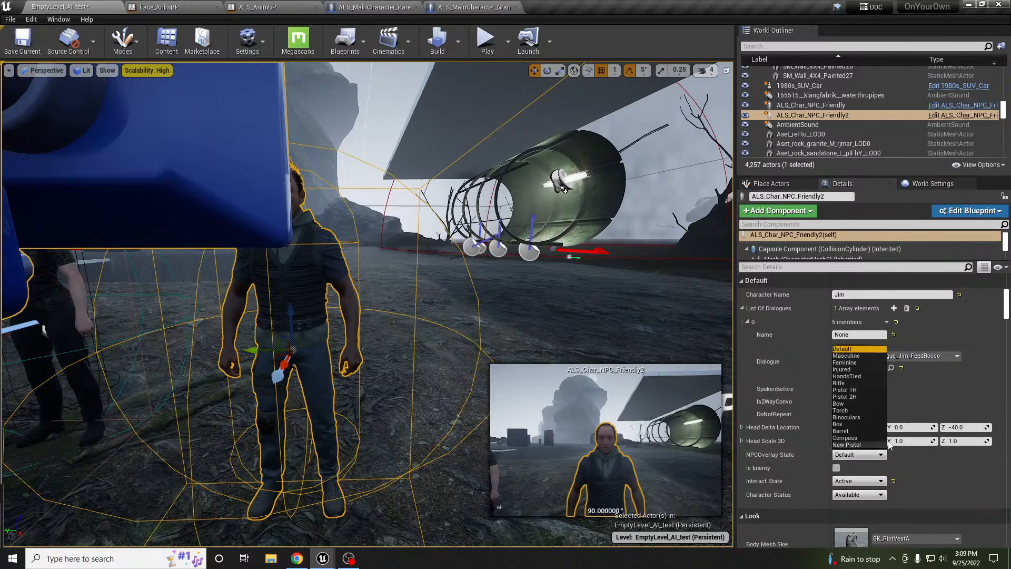
click(852, 370)
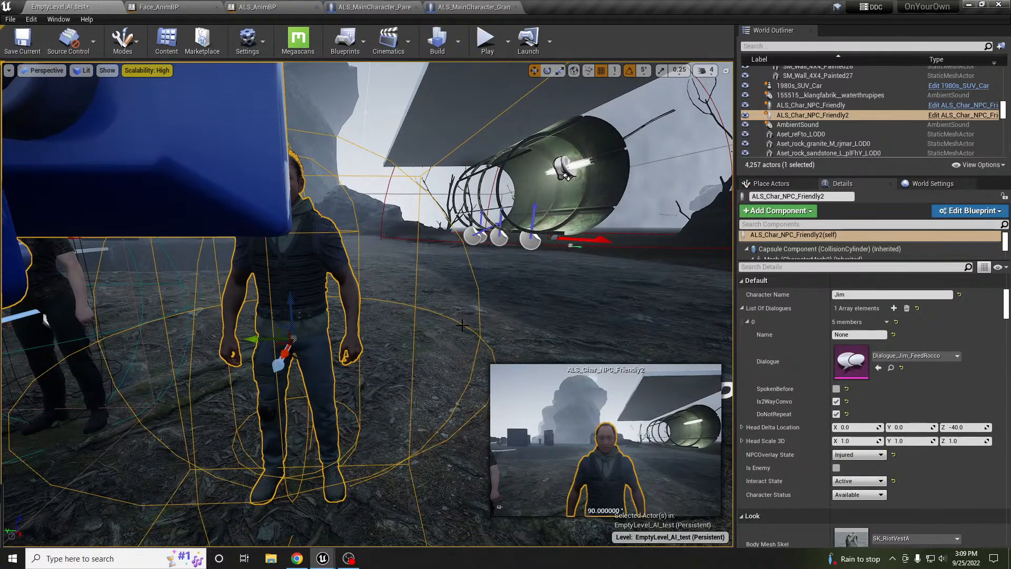
Step: Playtest the level, inspect Jim's injured pose from several sides, talk to him, answer "Sure, what is it?", and end the session
key(alt+p)
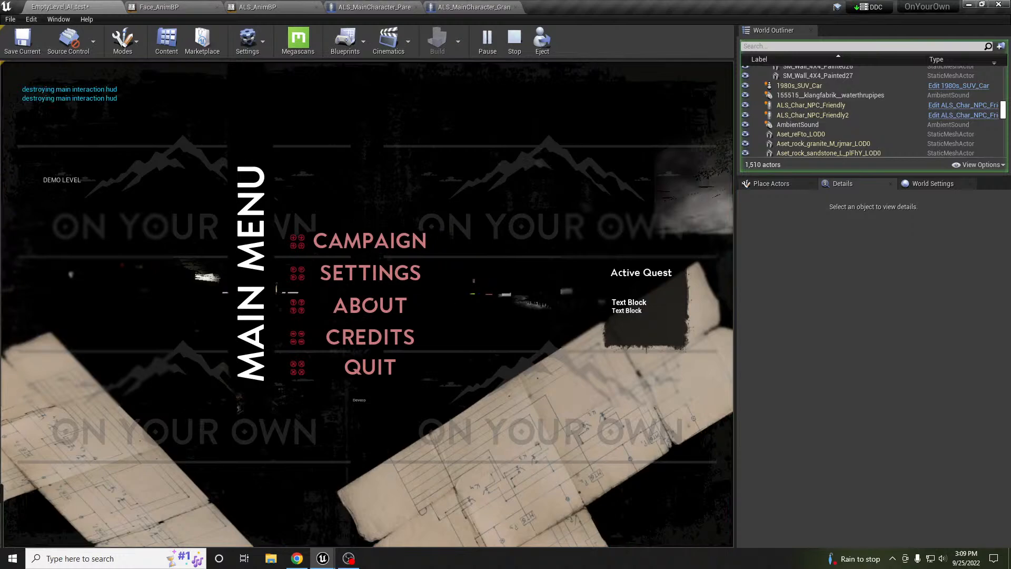
key(w)
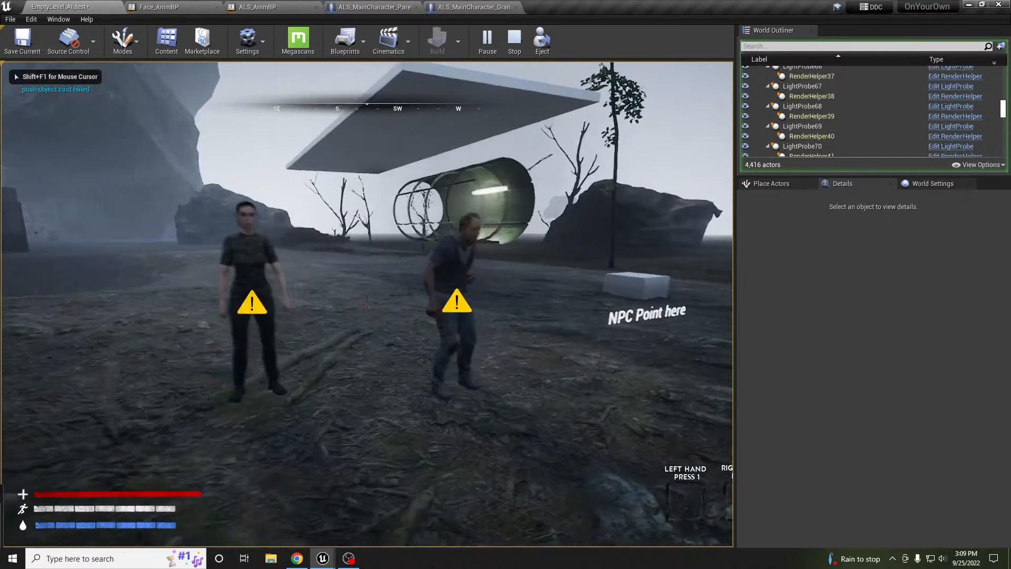
key(w)
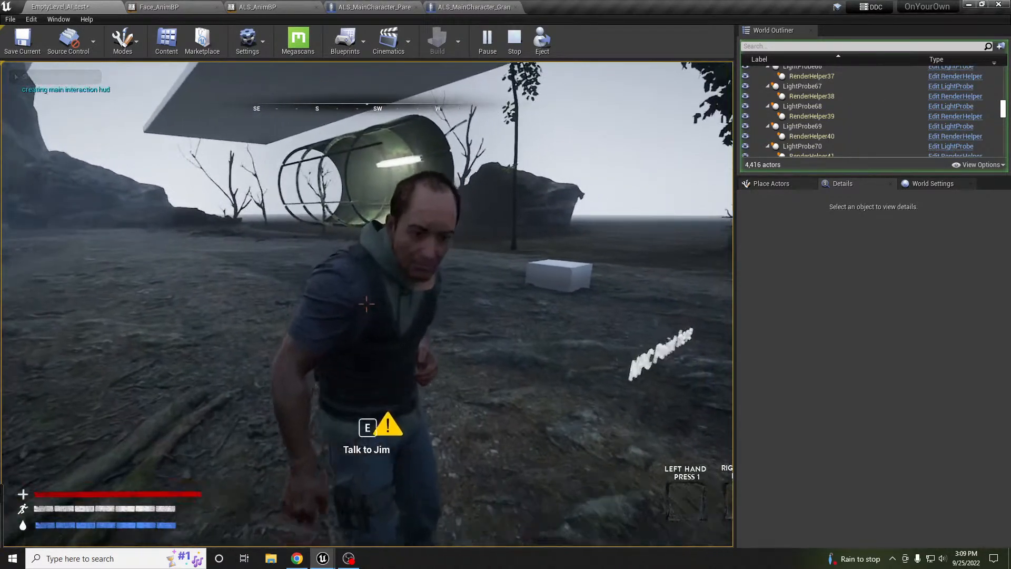
key(d)
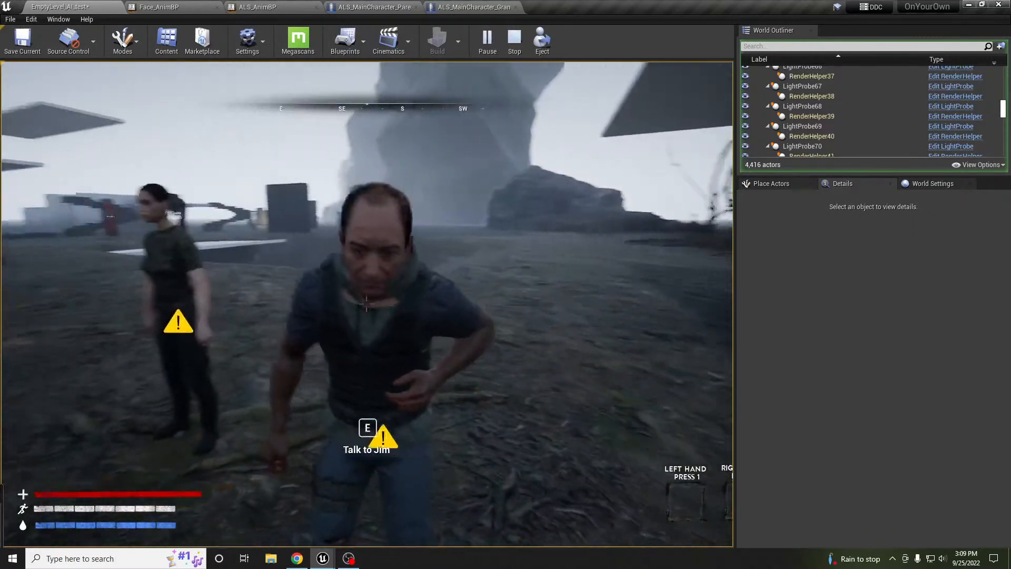
key(d)
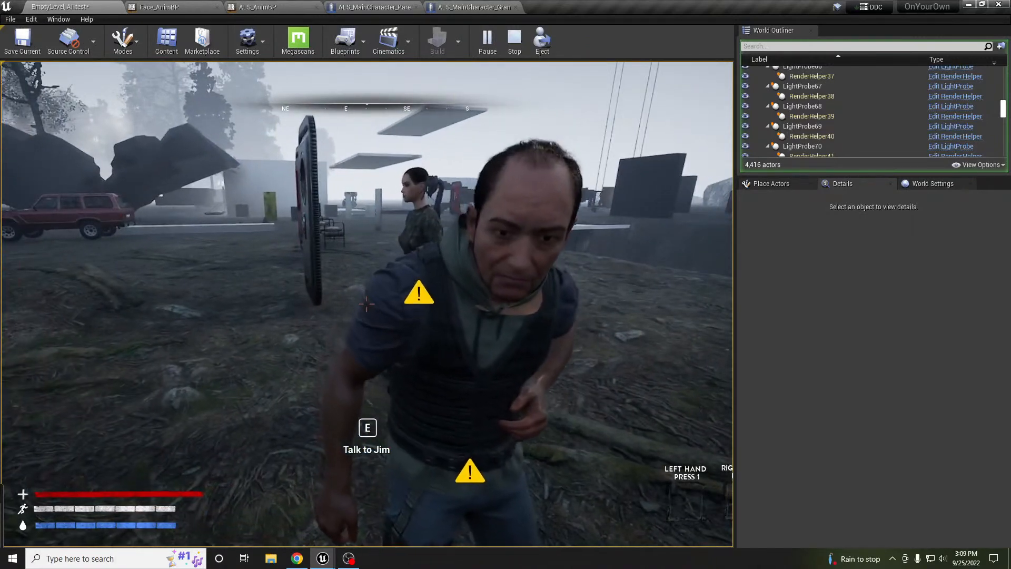
key(s)
key(s)
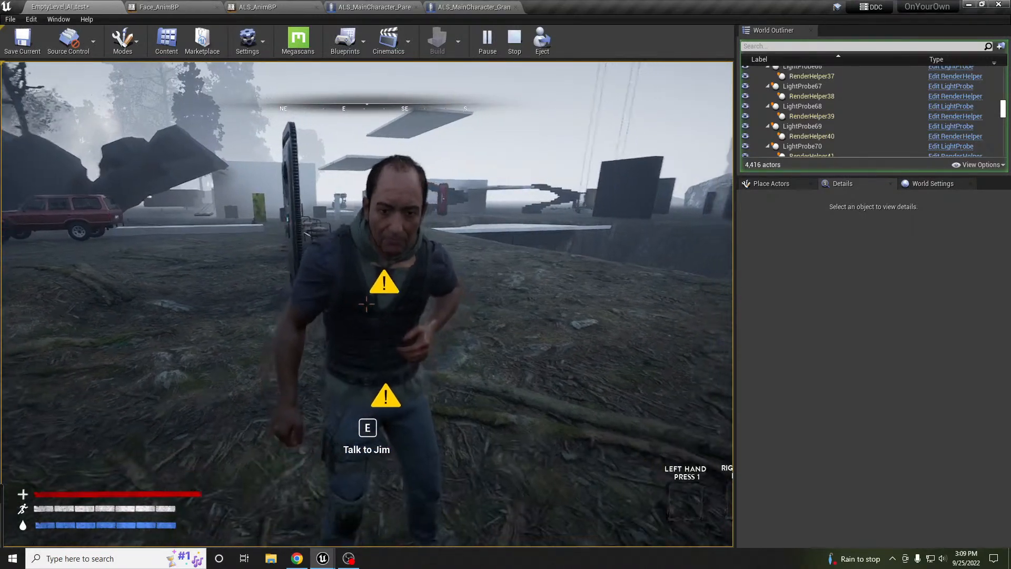
key(e)
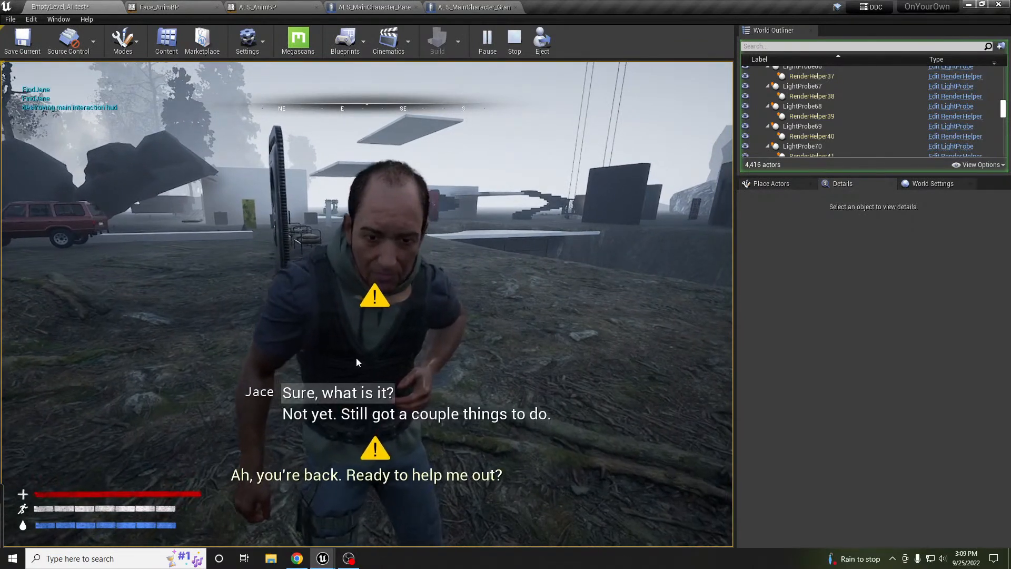
click(360, 391)
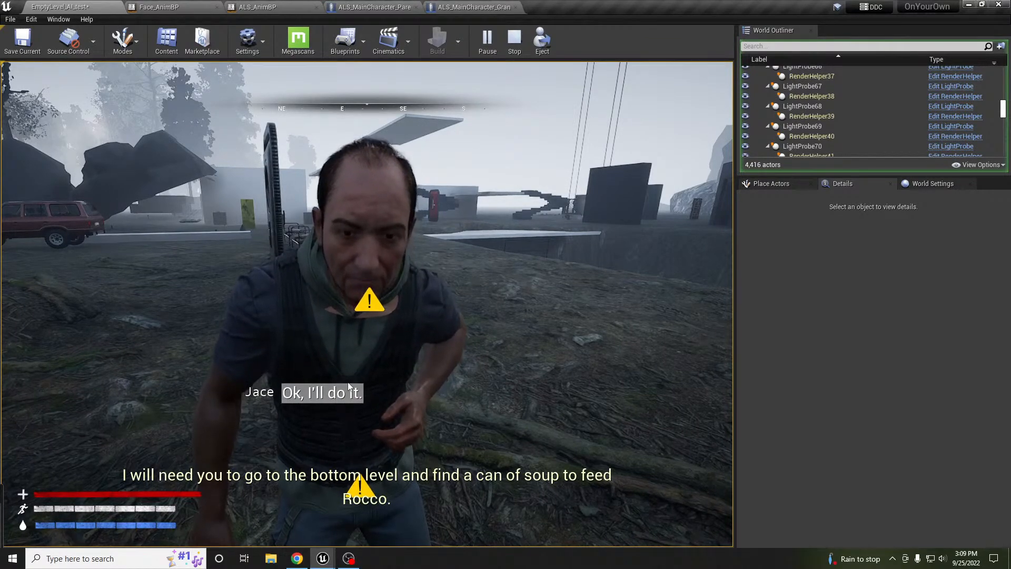
key(Escape)
Step: Duplicate the Jim NPC and place the copy beside him, on the side away from the female NPC
right_drag(423, 365, 542, 375)
key(s)
right_drag(289, 340, 295, 342)
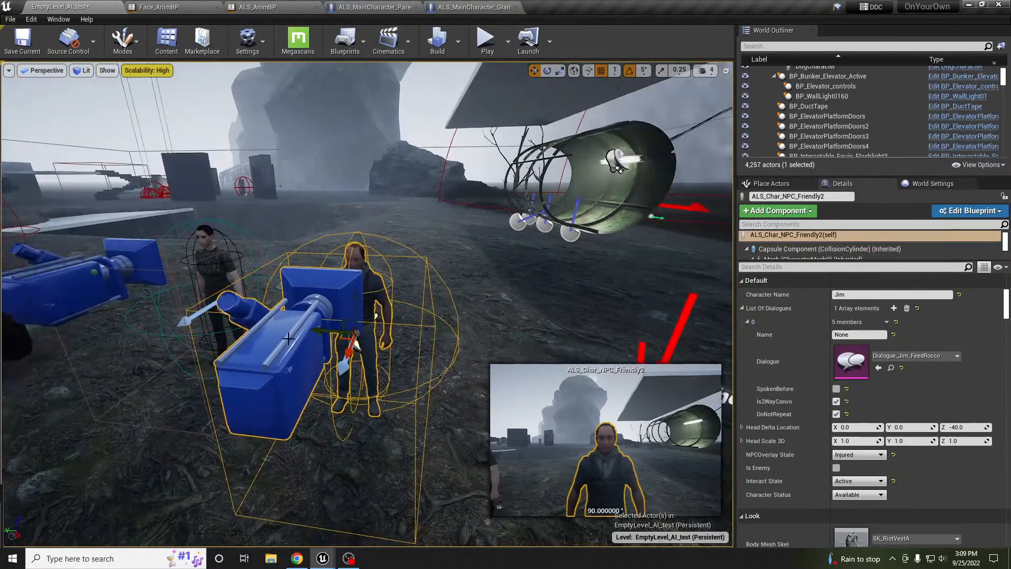
alt+drag(331, 333, 468, 335)
Step: Set the duplicated NPC's Character Name to Jane
click(849, 294)
text(Jane)
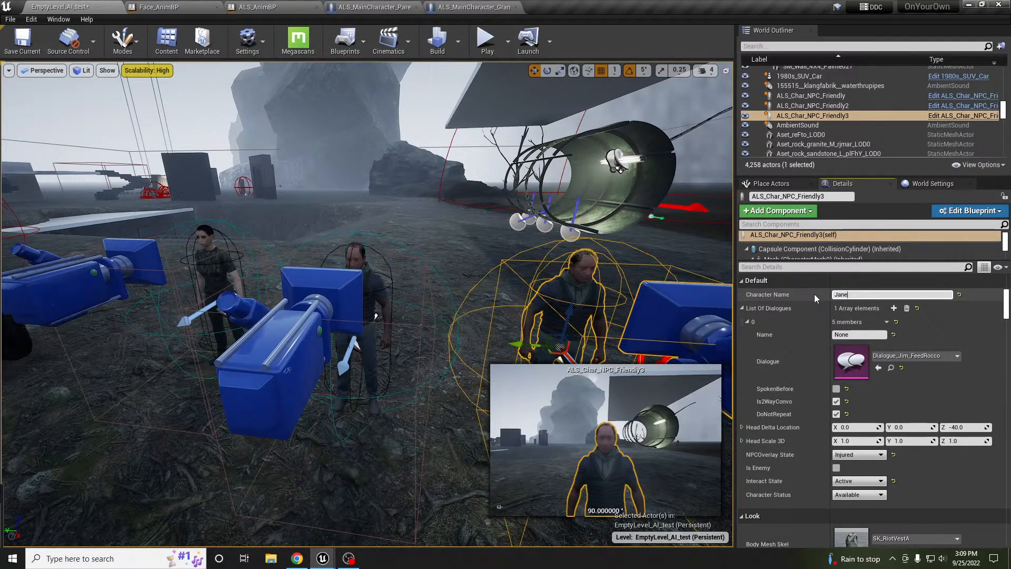
right_drag(398, 313, 445, 312)
key(d)
key(Escape)
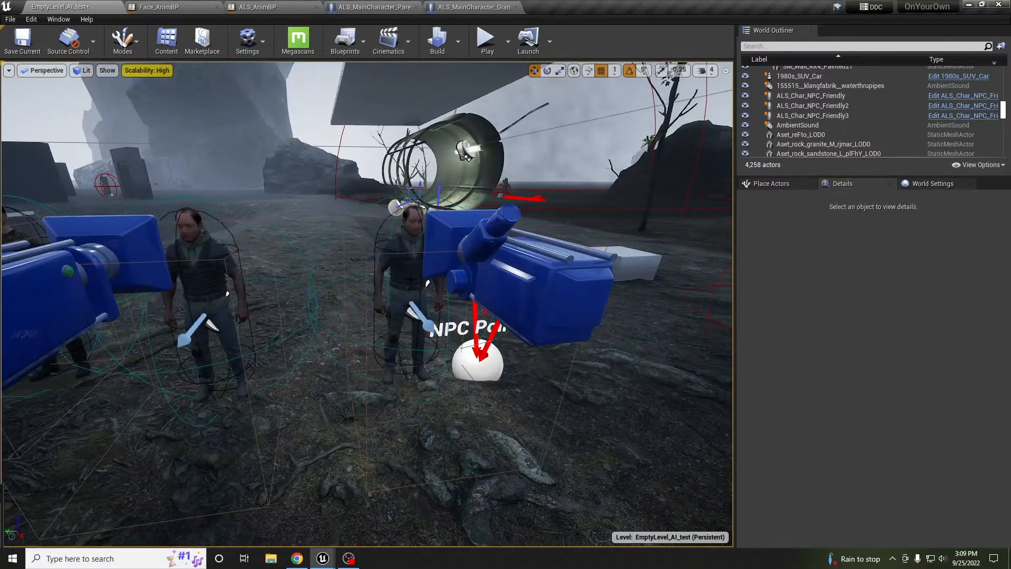
Step: Search the head meshes for "facemes" and set Jane's Head Skeletal Mesh to Vivian_FaceMesh
click(412, 281)
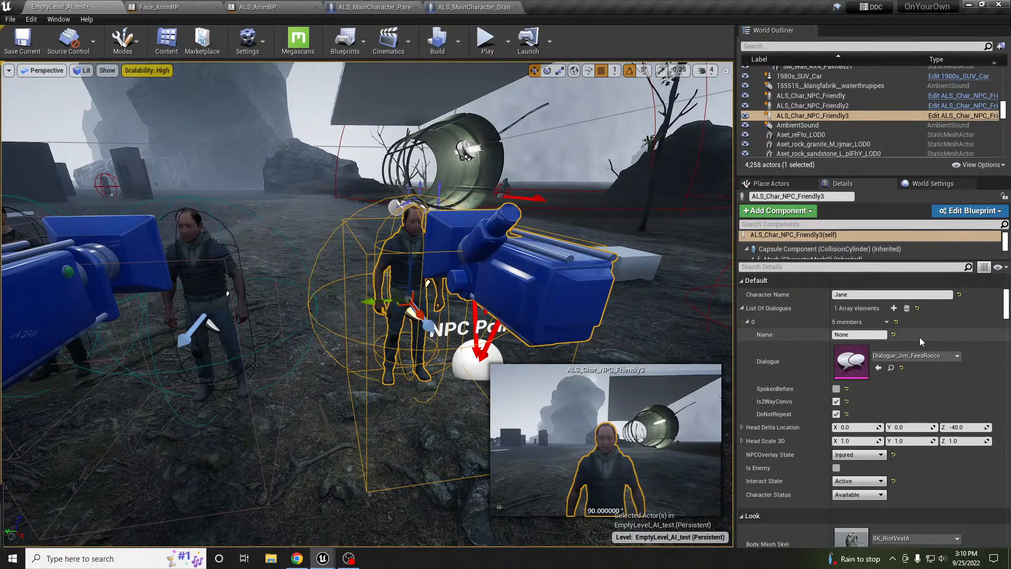
scroll(943, 359, down, 10)
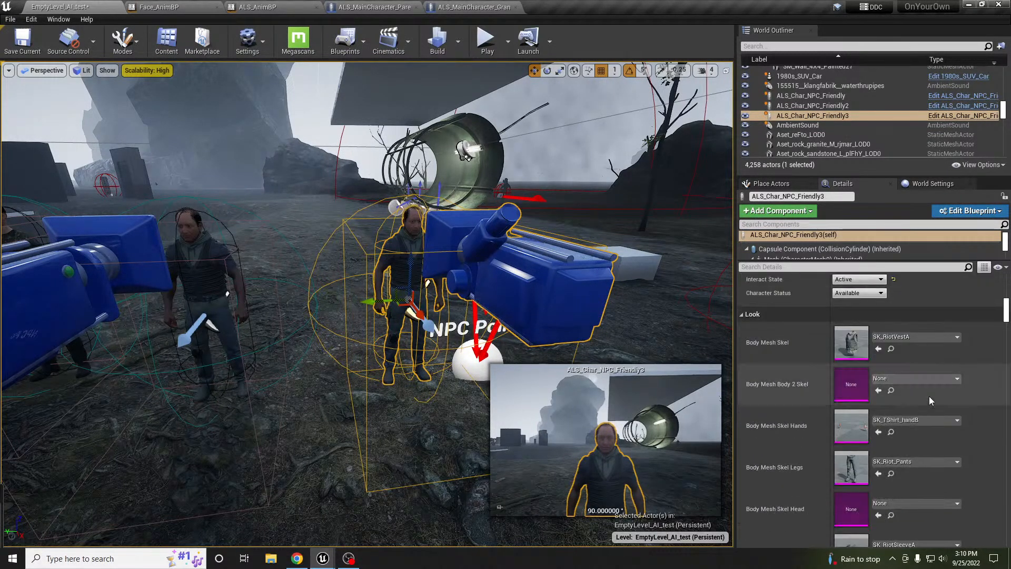
scroll(929, 396, down, 1)
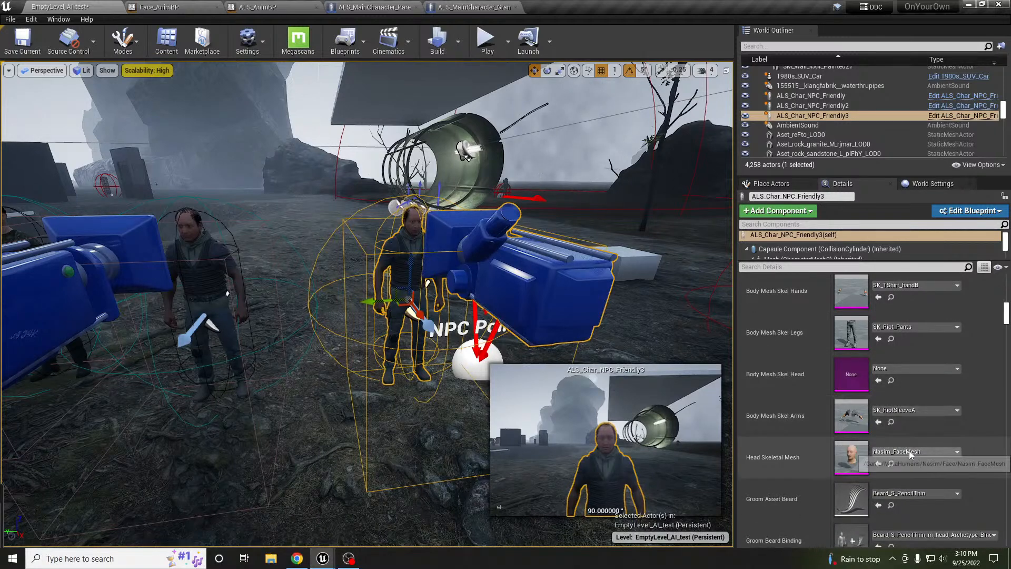
click(909, 451)
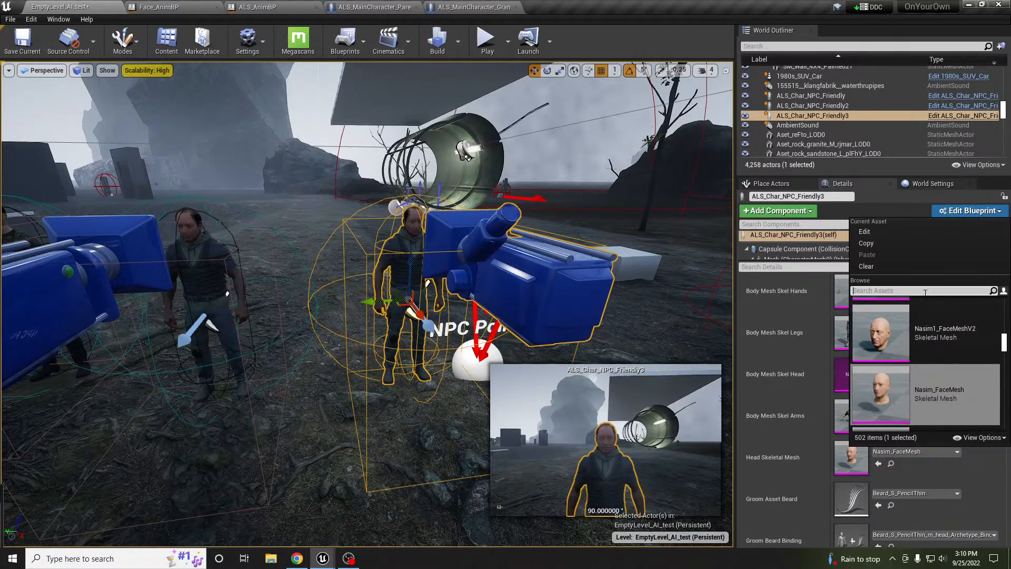
text(face)
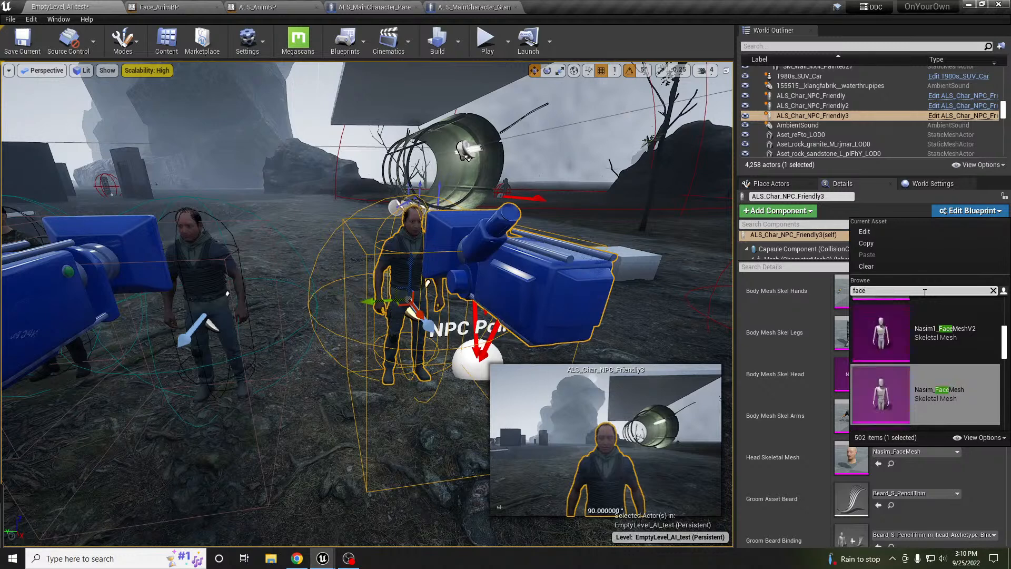
text(mes)
scroll(959, 387, down, 2)
scroll(959, 387, up, 3)
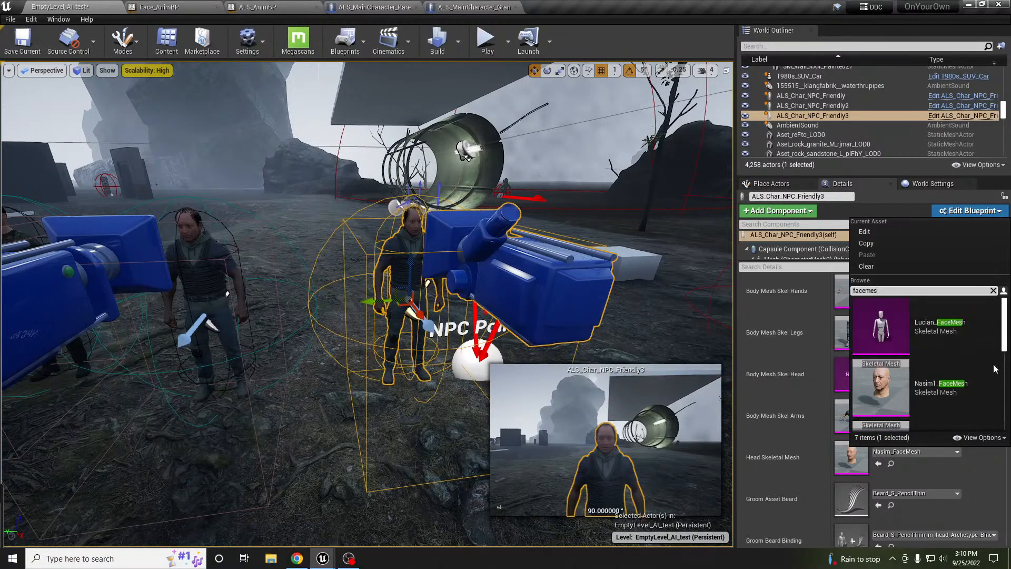
scroll(980, 379, down, 2)
scroll(995, 368, down, 3)
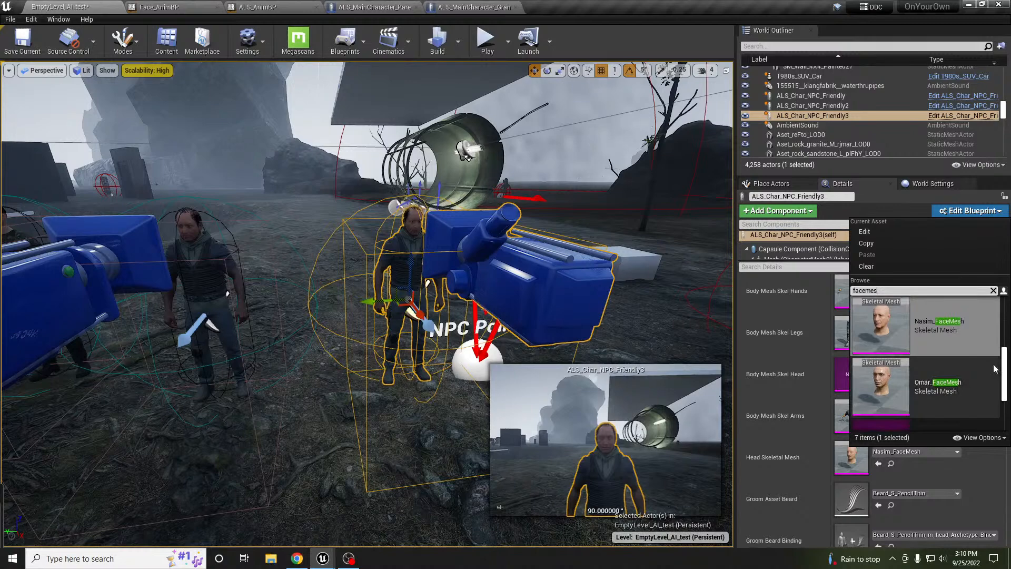
click(968, 389)
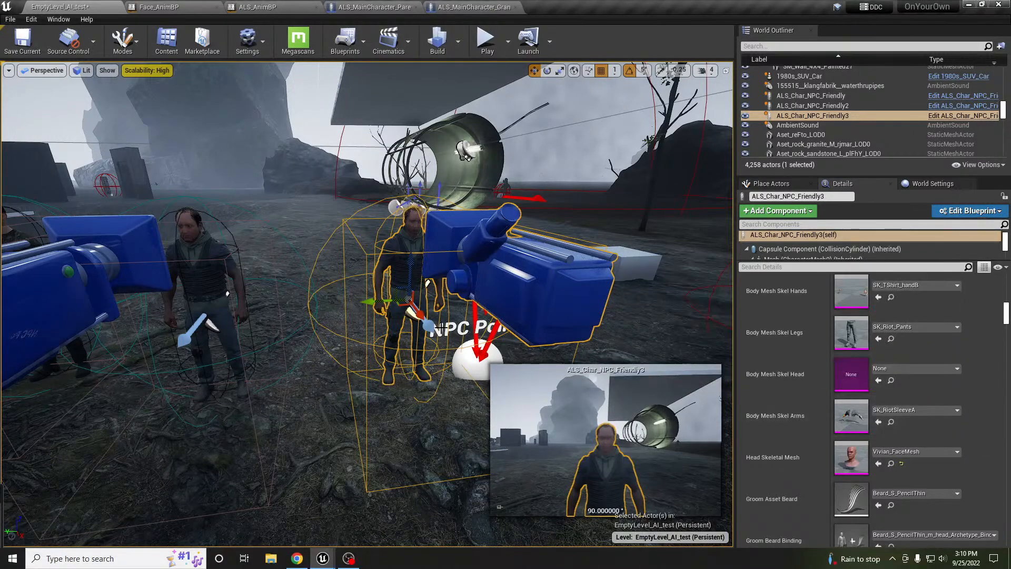
key(f)
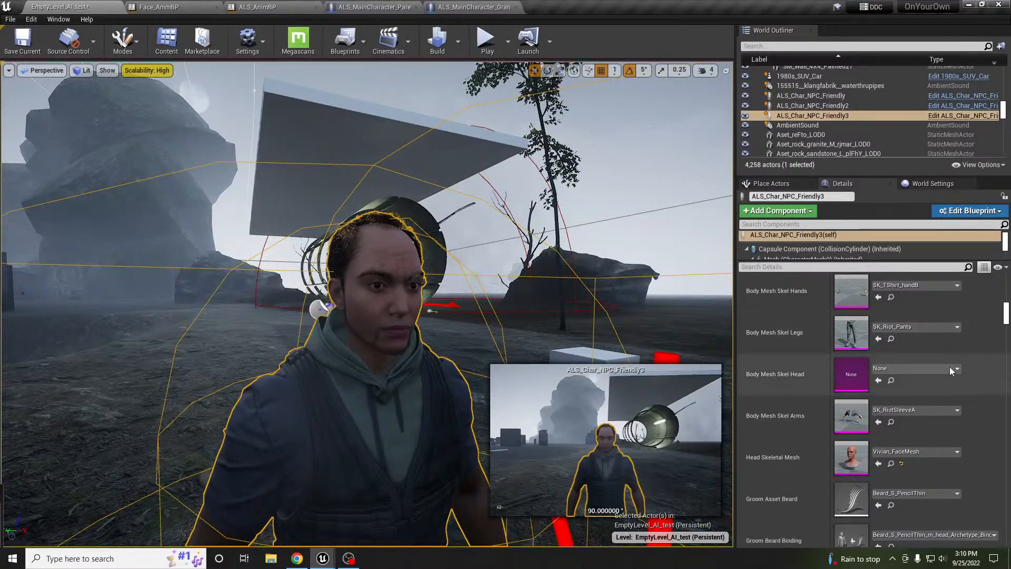
Step: Clear Jane's Groom Asset Beard and Groom Beard Binding so both are None
scroll(985, 425, down, 3)
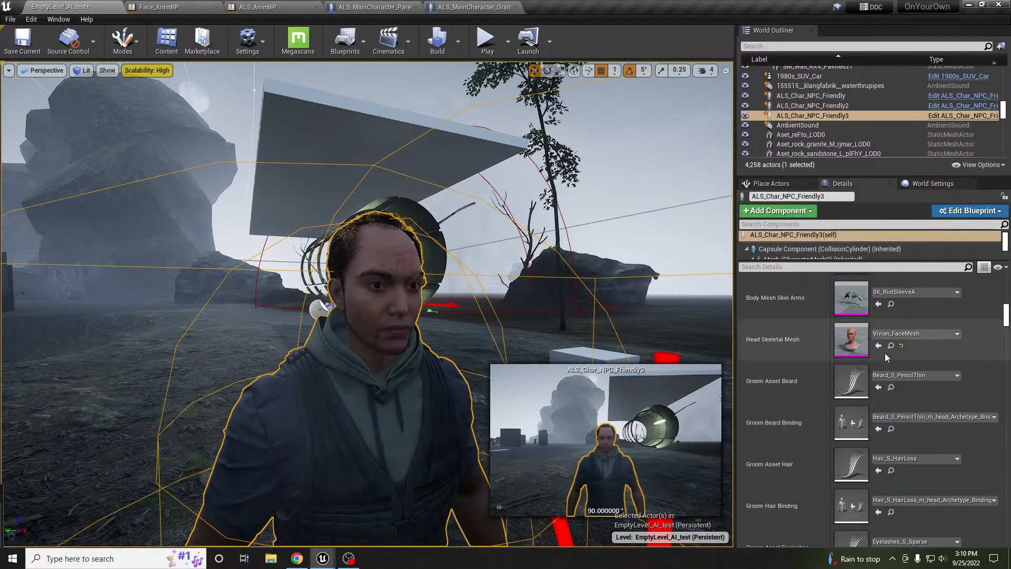
click(905, 375)
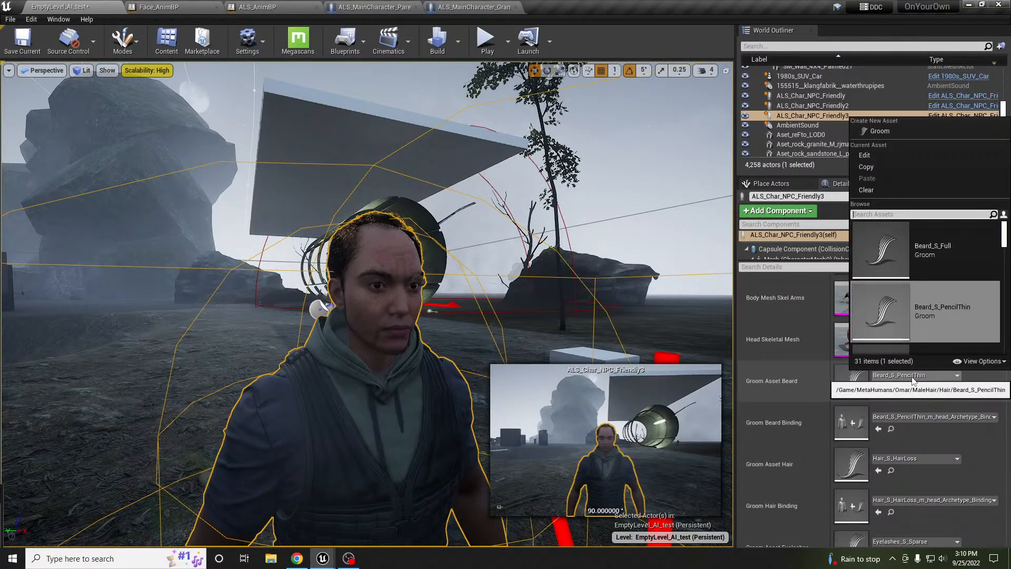
click(890, 221)
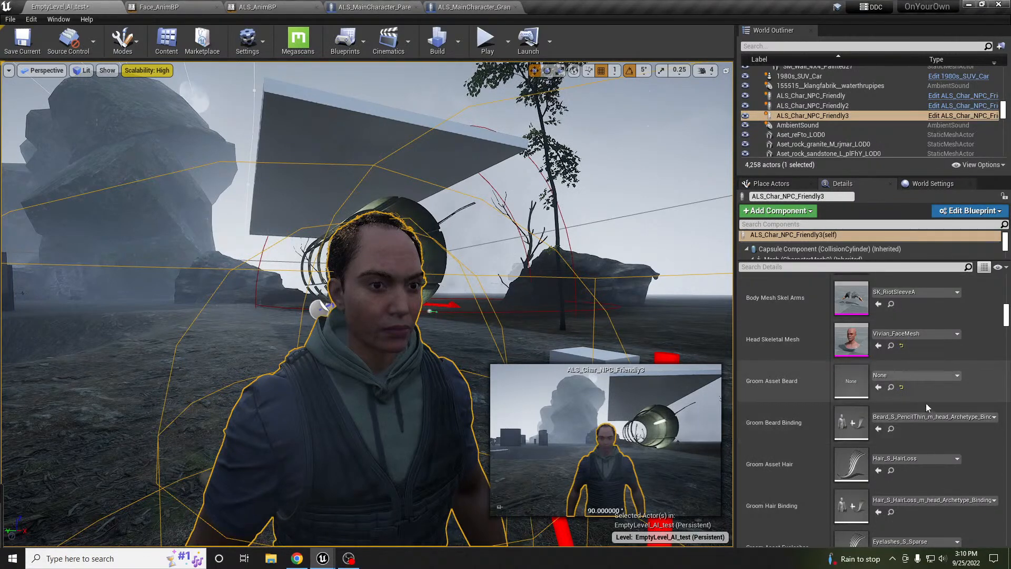
click(927, 417)
click(879, 233)
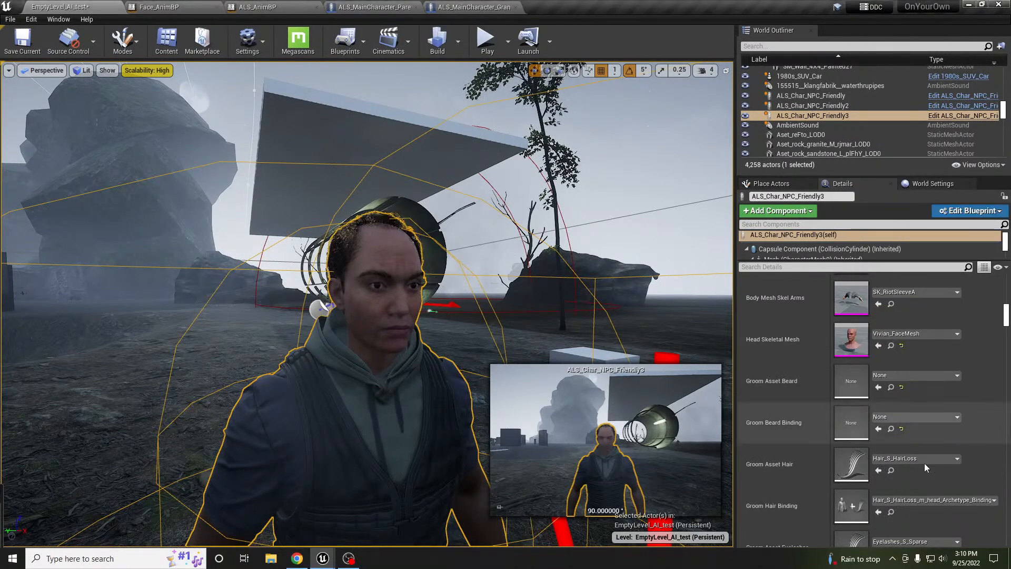
Step: Set Jane's Groom Asset Hair to Hair_S_Pixie
scroll(924, 463, down, 2)
click(913, 427)
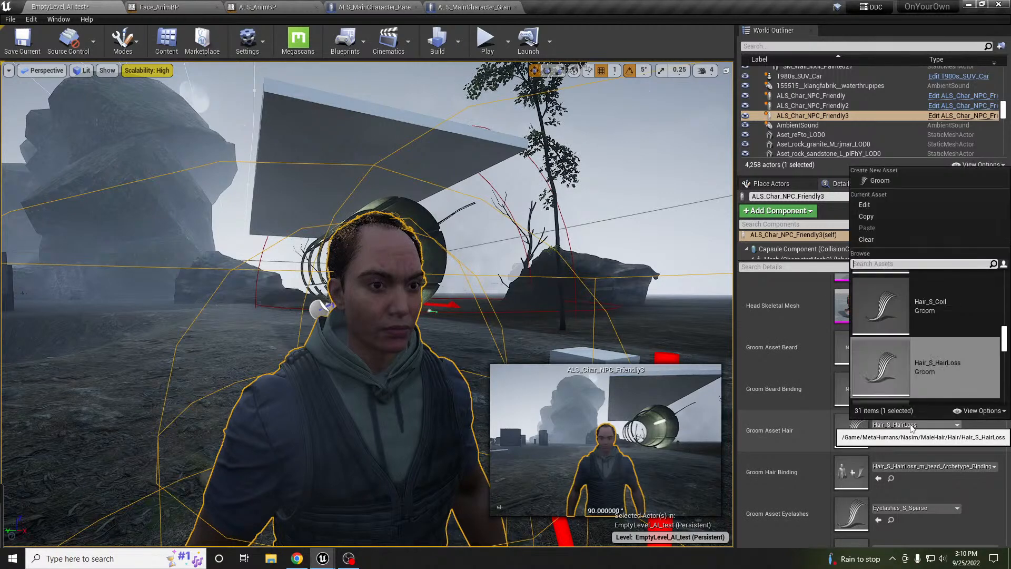
scroll(963, 342, down, 5)
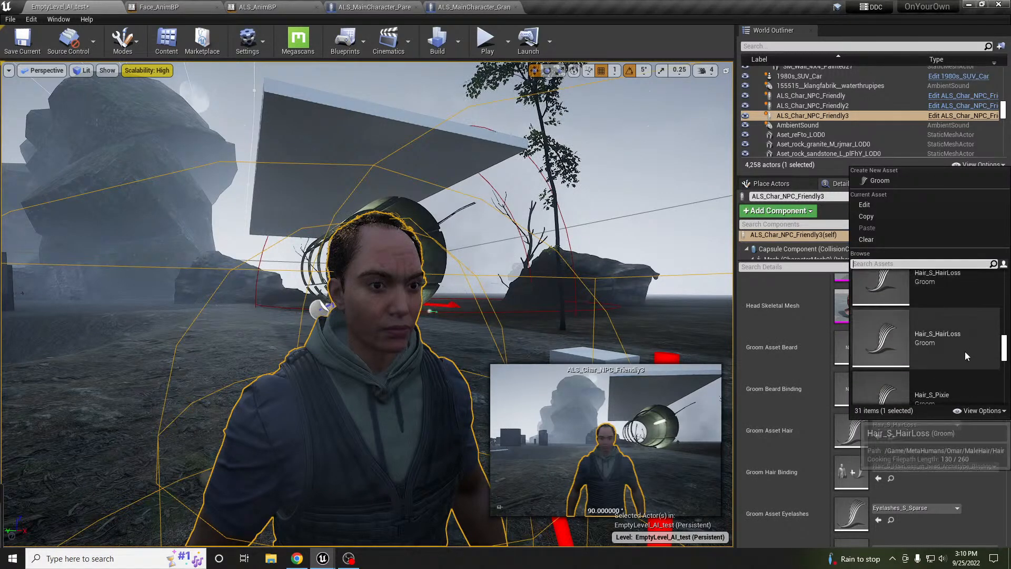
scroll(965, 356, up, 2)
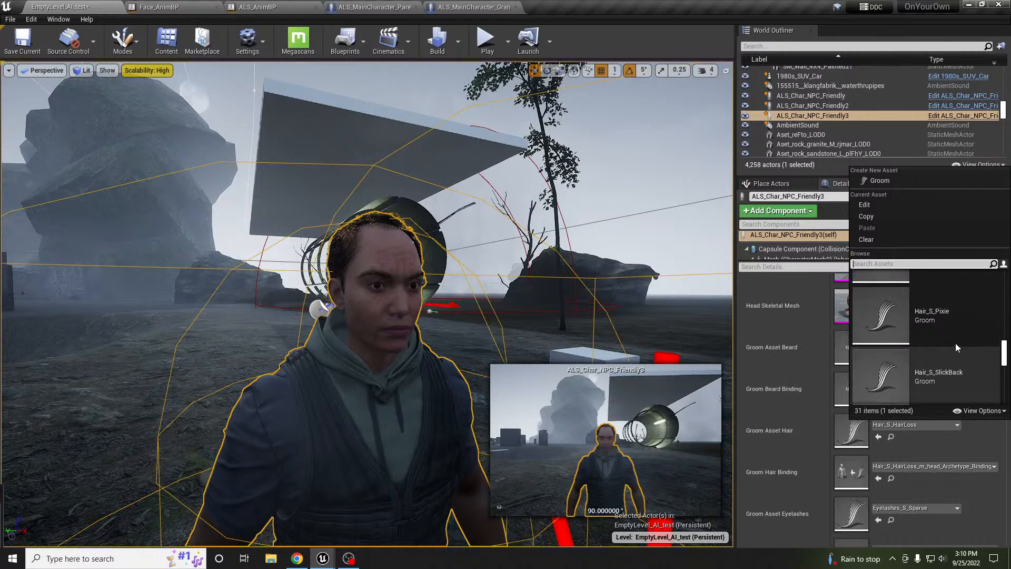
click(959, 347)
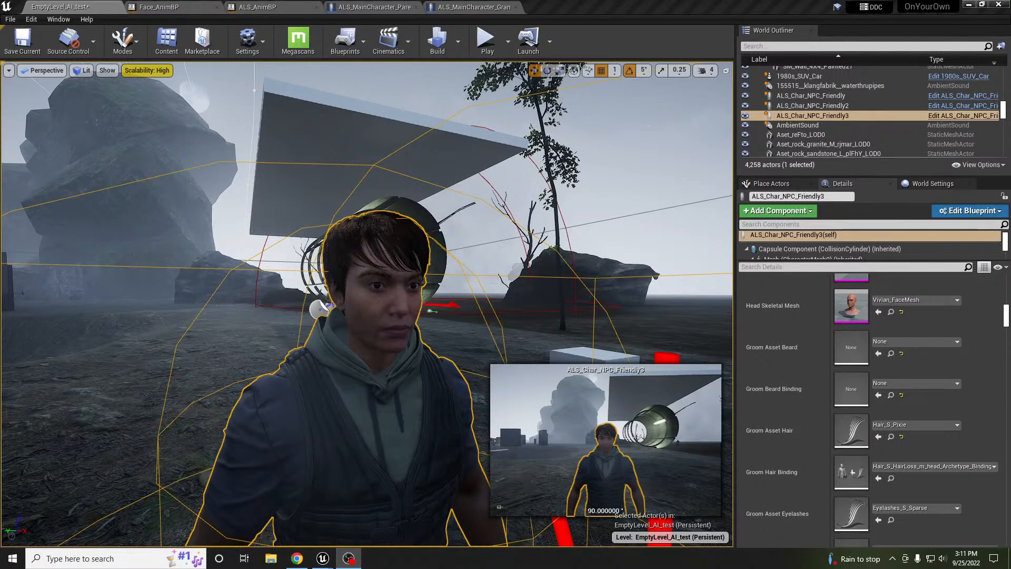
key(XF86AudioLowerVolume)
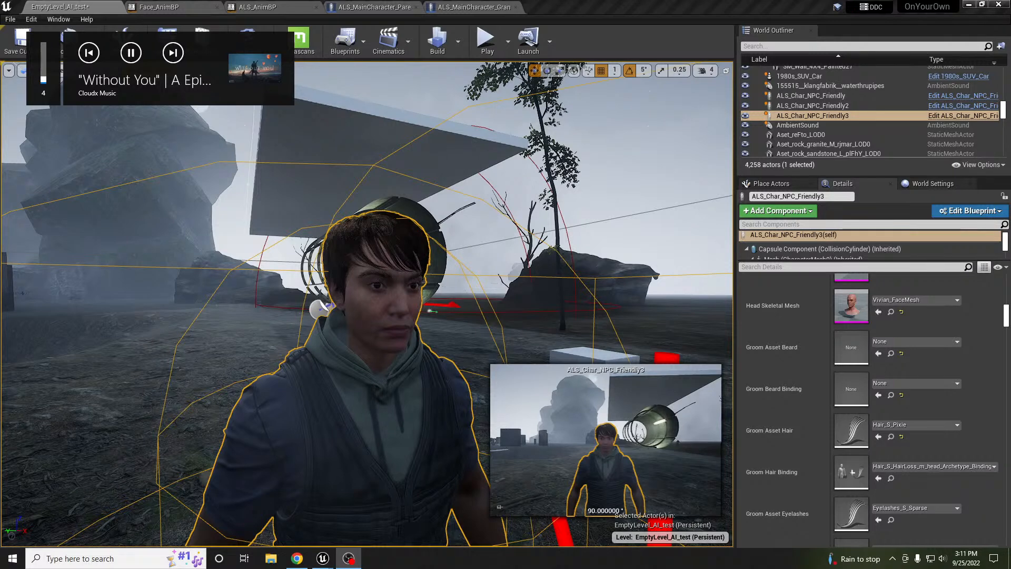
Step: Compare the three friendly NPCs in the level up close, examining their heads, hair and outfits
key(XF86AudioLowerVolume)
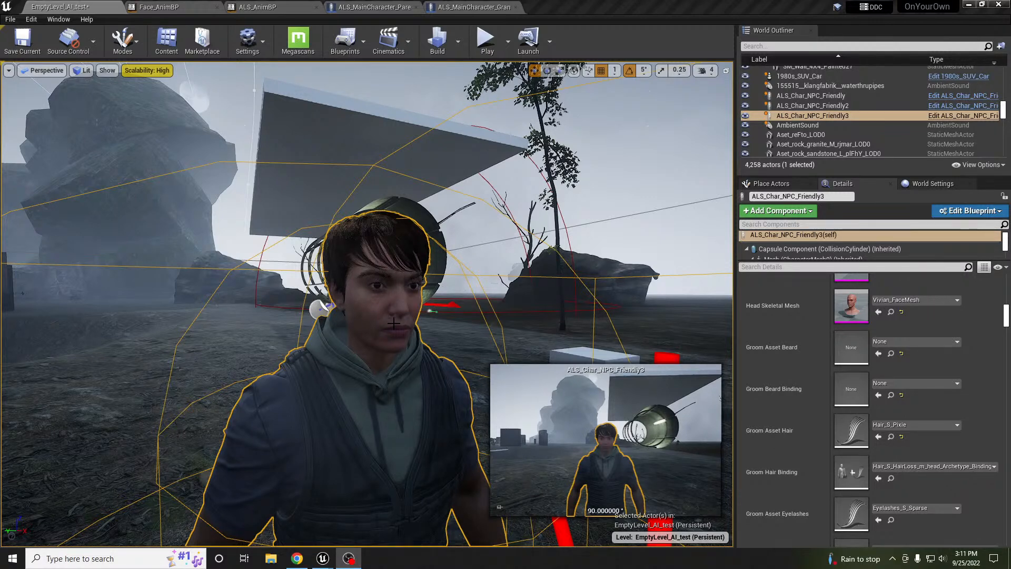
mouse_move(396, 353)
right_down()
mouse_move(397, 369)
mouse_move(408, 359)
mouse_move(395, 359)
right_up()
scroll(395, 358, down, 3)
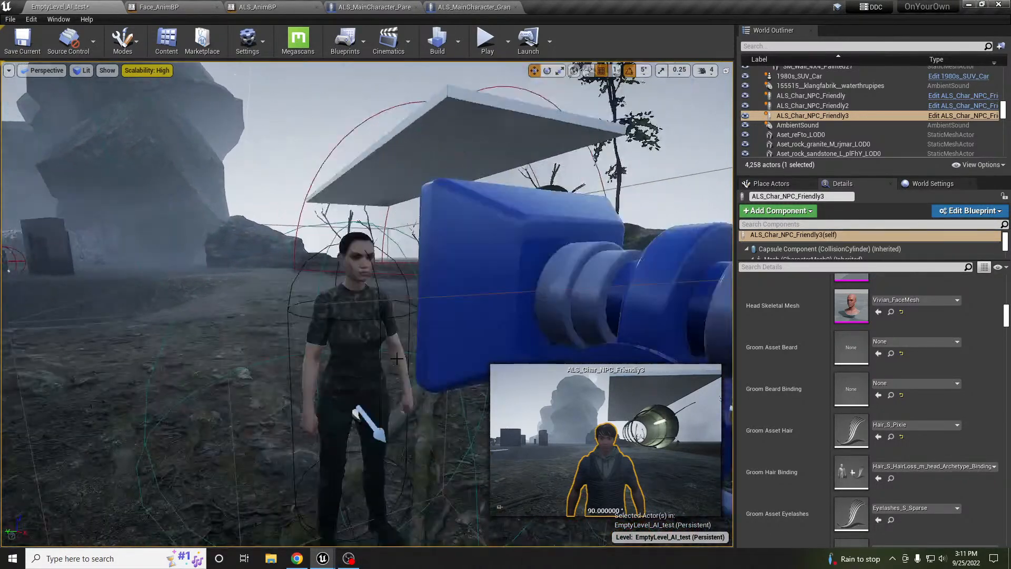
scroll(397, 358, up, 1)
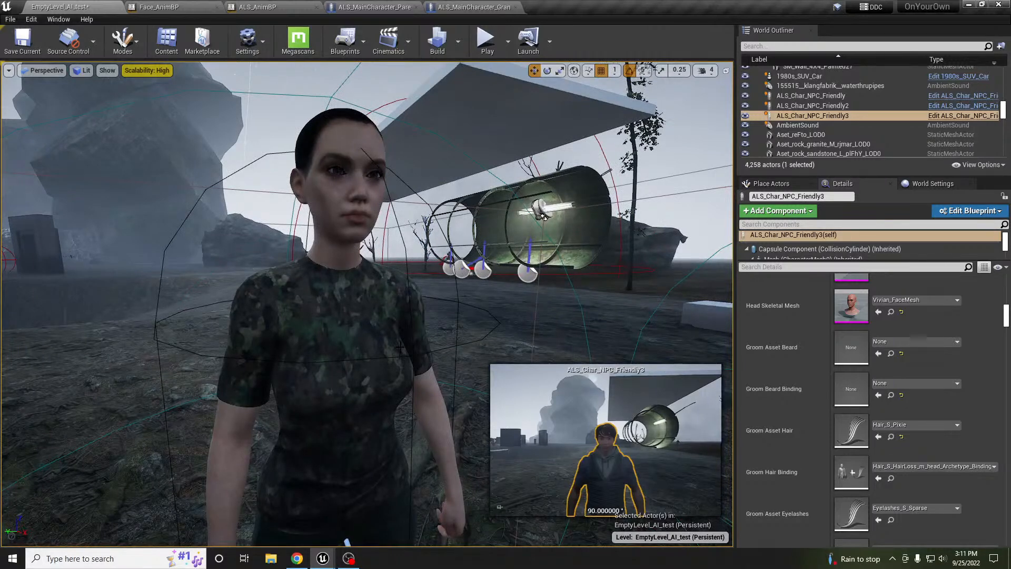
scroll(396, 359, up, 3)
right_drag(396, 359, 434, 305)
key(d)
key(w)
key(w)
key(s)
key(s)
key(w)
key(a)
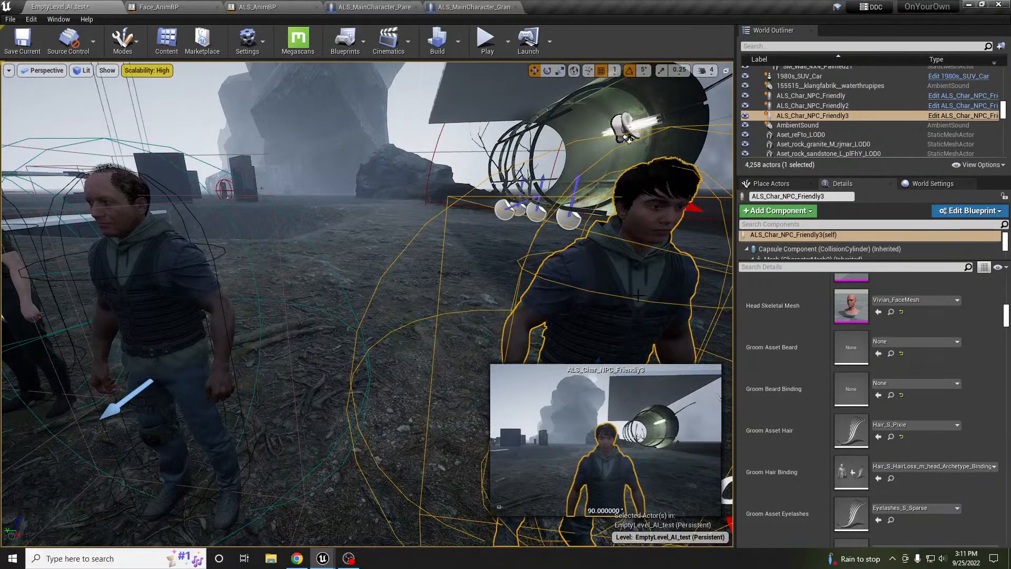
key(s)
right_drag(434, 305, 527, 277)
key(w)
key(e)
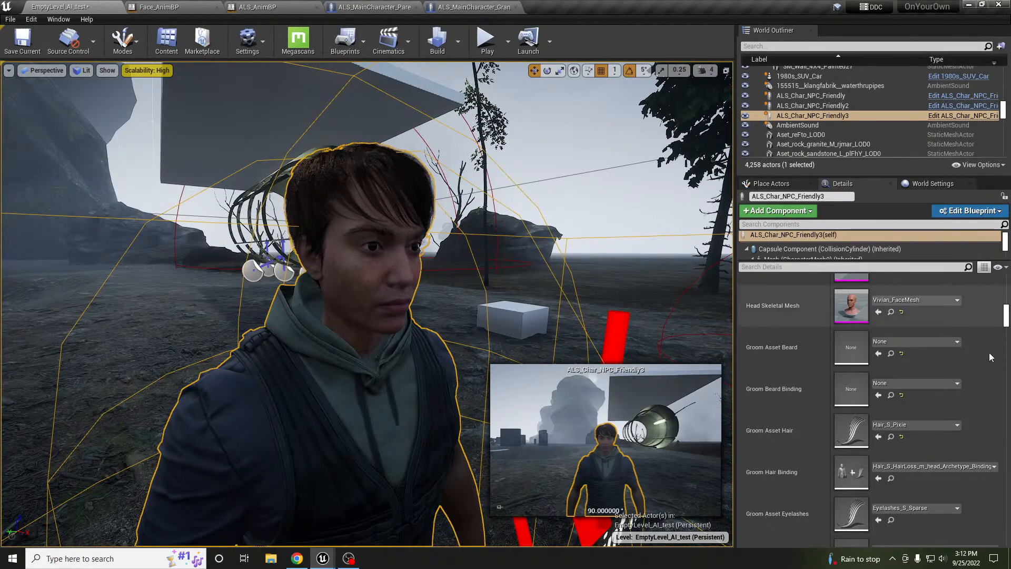
Step: Review Jane's body mesh and groom assignments, and examine her face against the other two friendly NPCs
scroll(944, 372, up, 5)
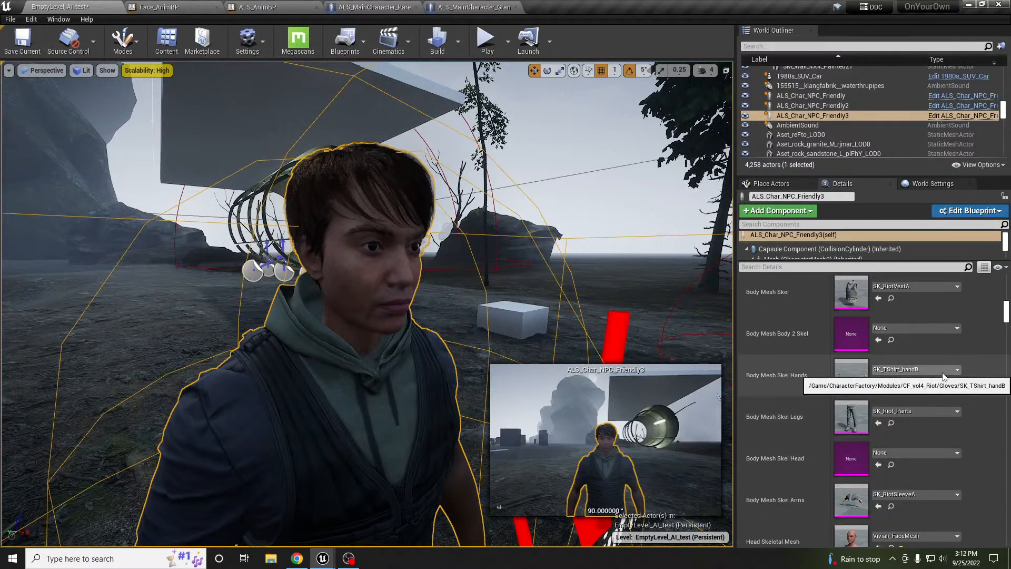
scroll(943, 373, down, 3)
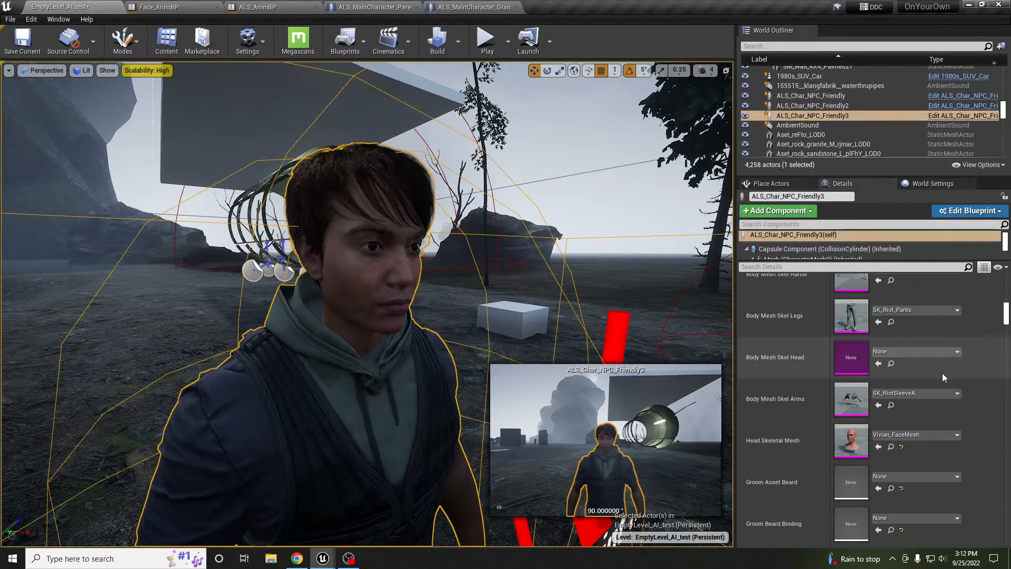
scroll(942, 374, down, 2)
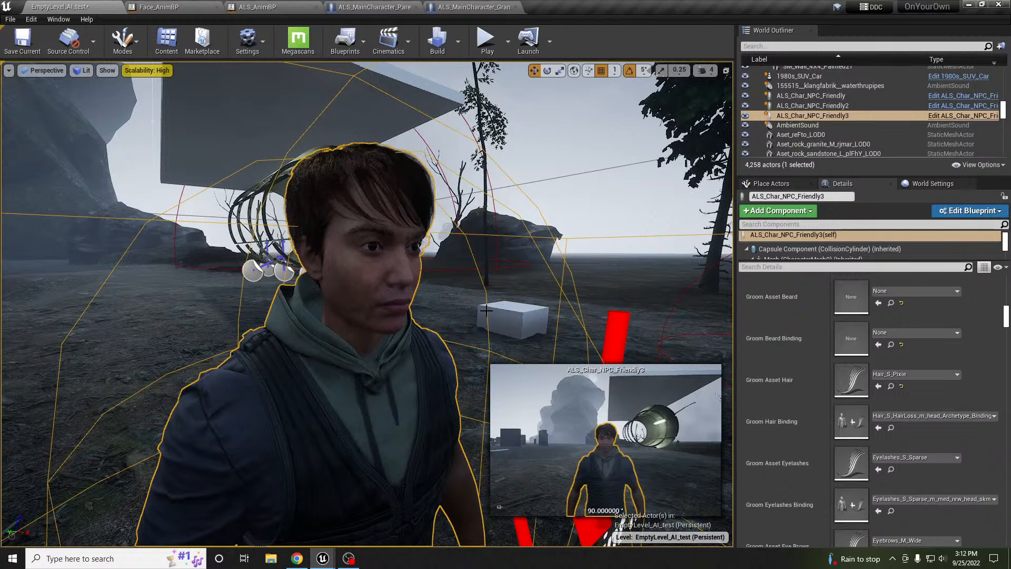
right_drag(486, 311, 484, 315)
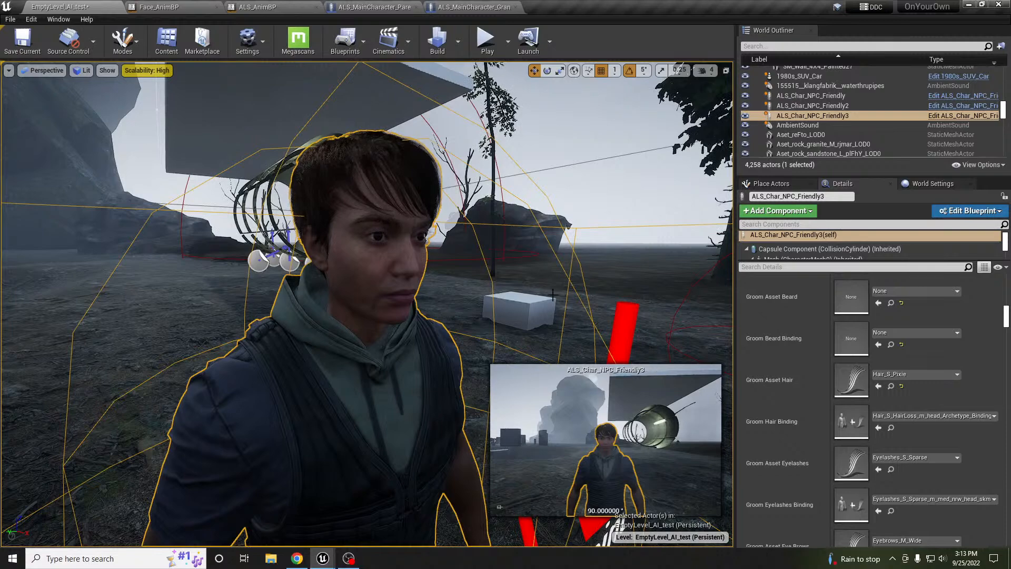
right_drag(410, 323, 219, 333)
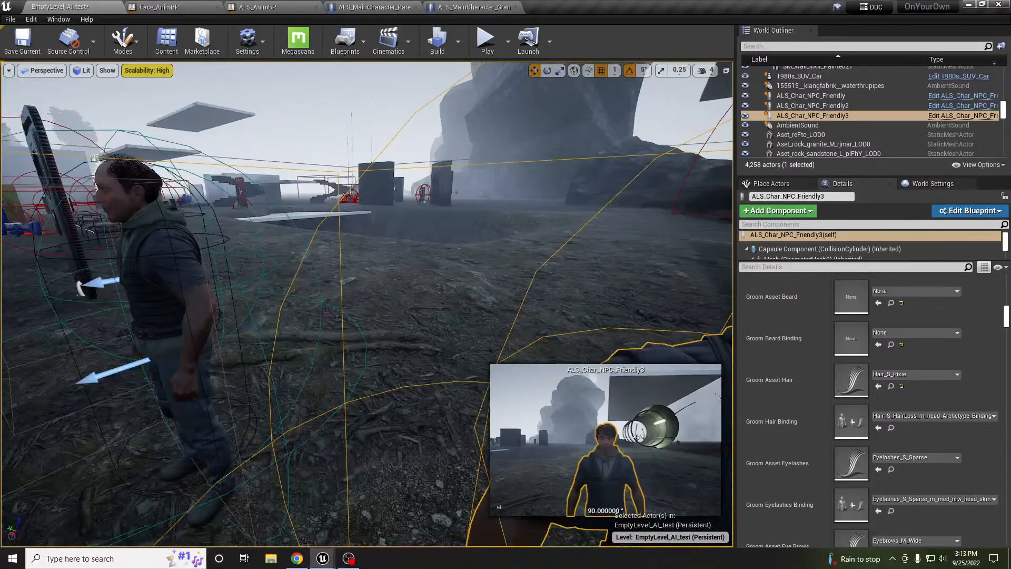
key(e)
key(a)
scroll(438, 279, up, 3)
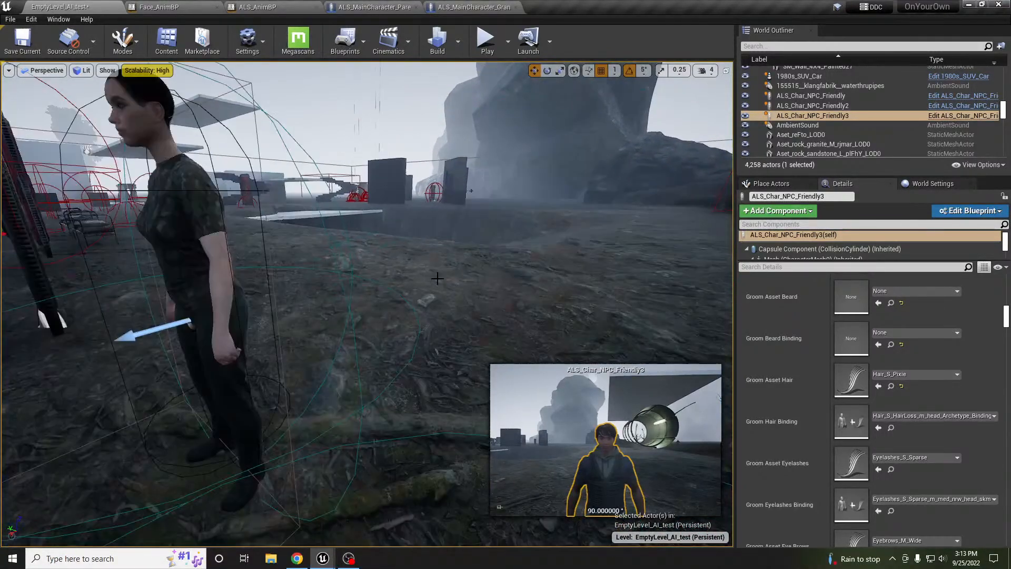
scroll(479, 296, down, 3)
right_drag(424, 275, 488, 287)
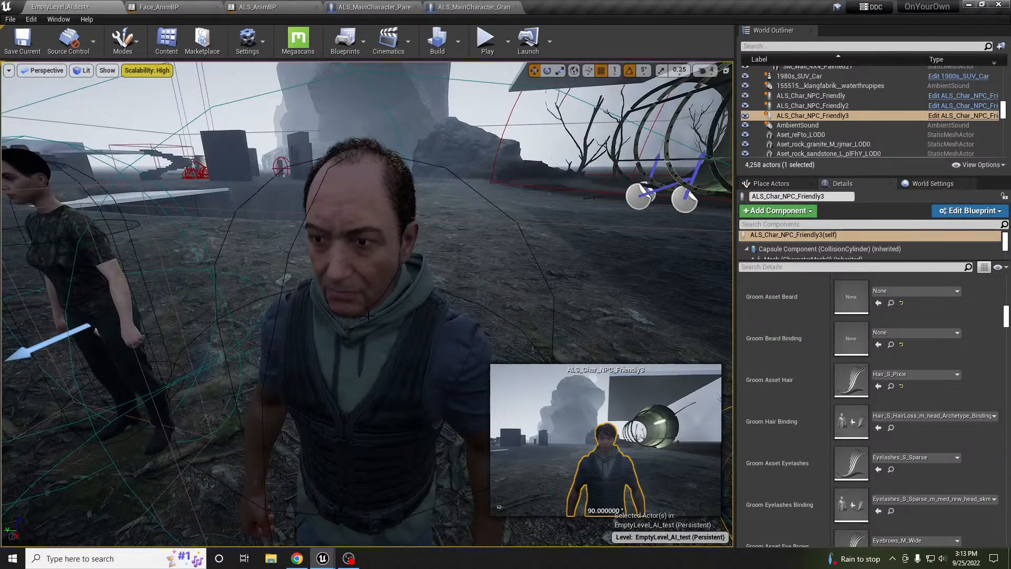
right_drag(400, 315, 443, 324)
key(s)
right_drag(442, 271, 433, 258)
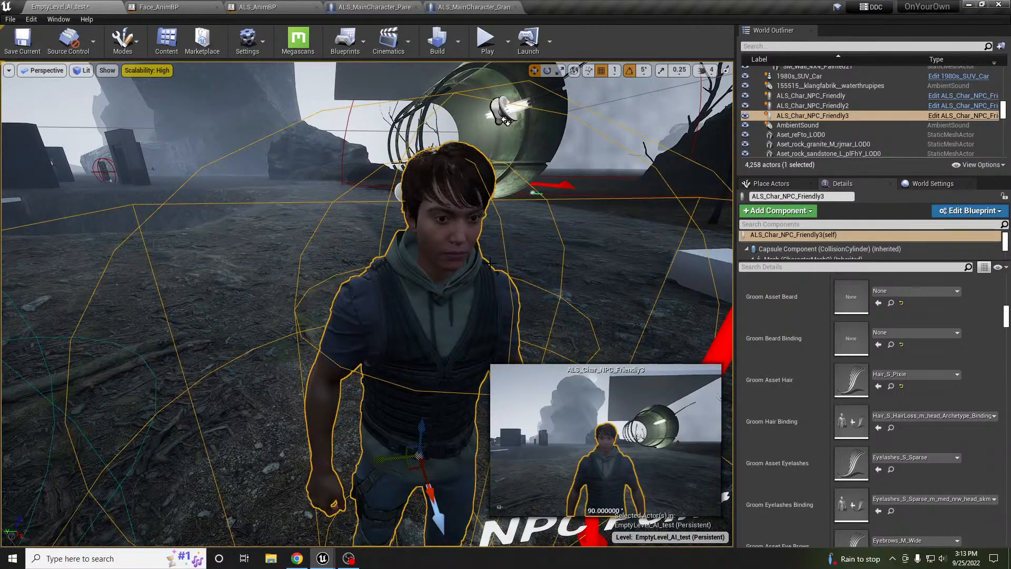
mouse_move(490, 262)
right_down()
mouse_move(525, 258)
mouse_move(513, 229)
mouse_move(486, 269)
right_up()
key(w)
key(s)
key(w)
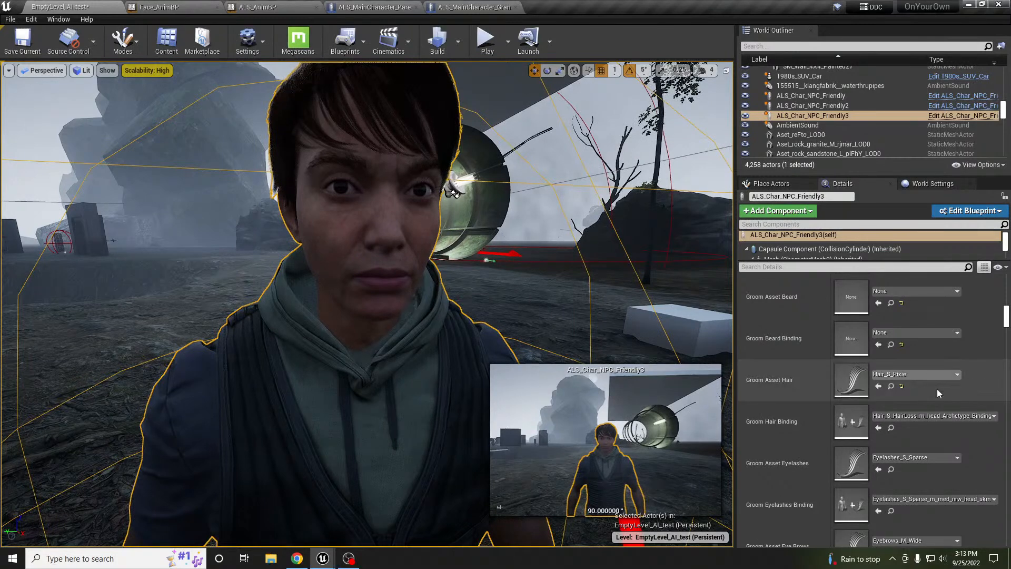
Step: Search the groom bindings for "pixie" and set Jane's Groom Hair Binding to Hair_S_Pixie_f_head_Archetype_Binding
click(929, 415)
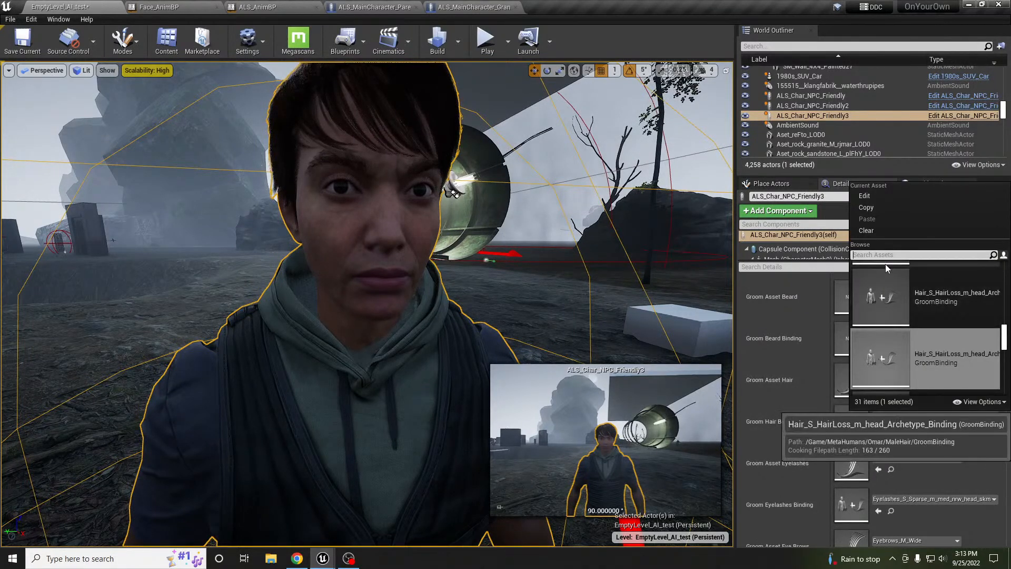
text(pixie)
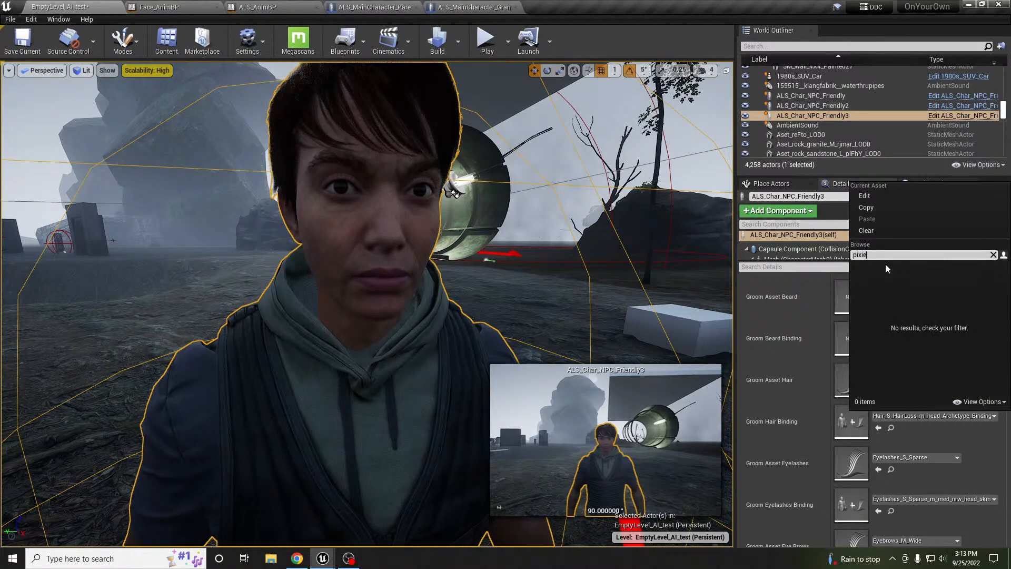
click(886, 266)
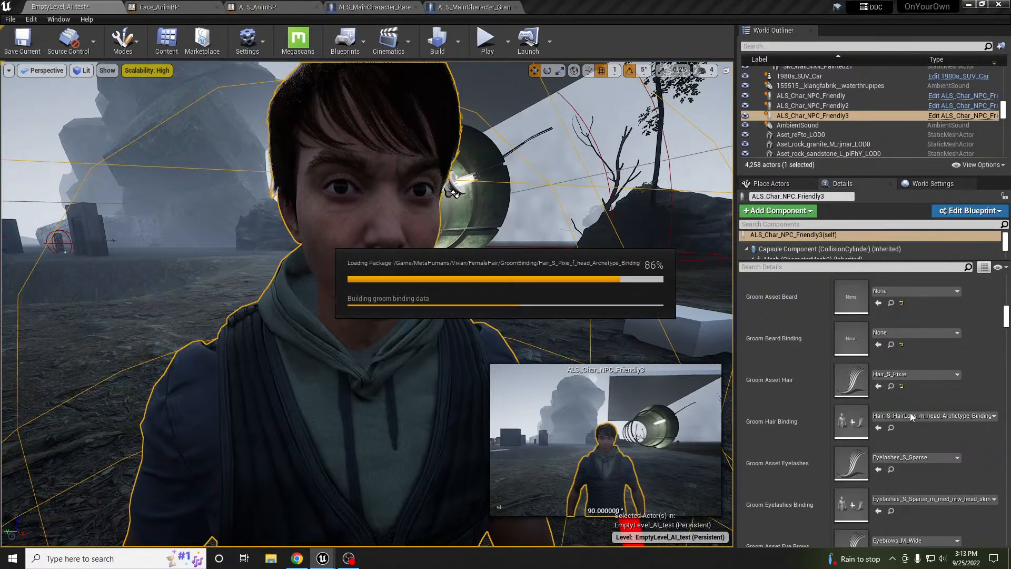
Step: Search the groom assets for "eyebro" and set Jane's Groom Asset Eye Brows to Eyebrows_M_Dense
click(923, 458)
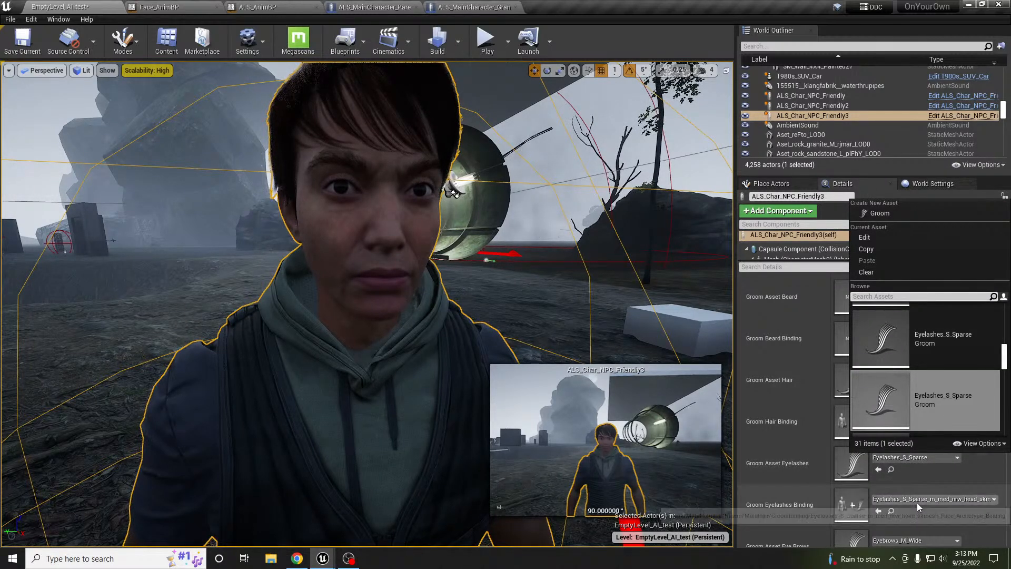
click(924, 539)
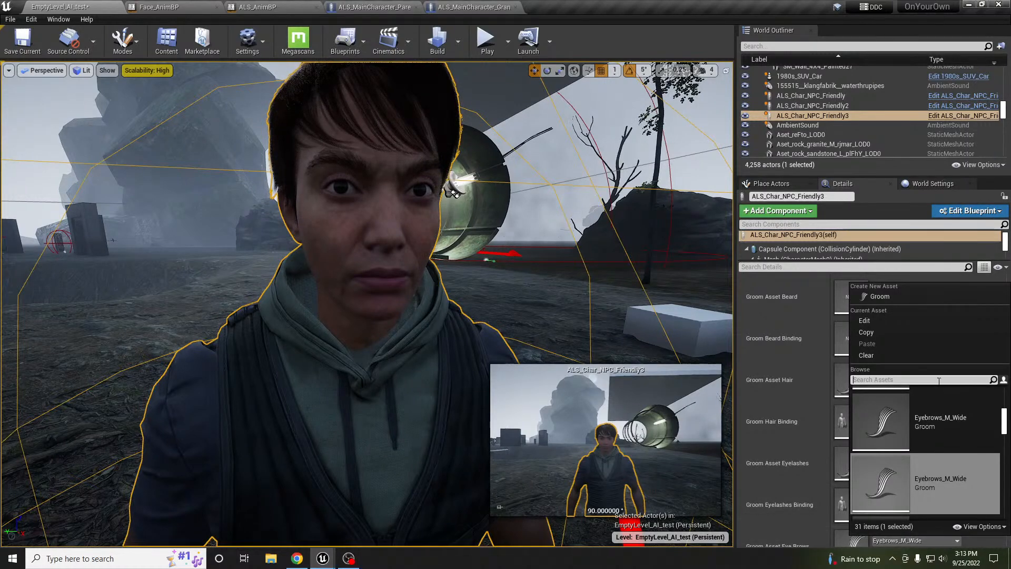
text(eybro)
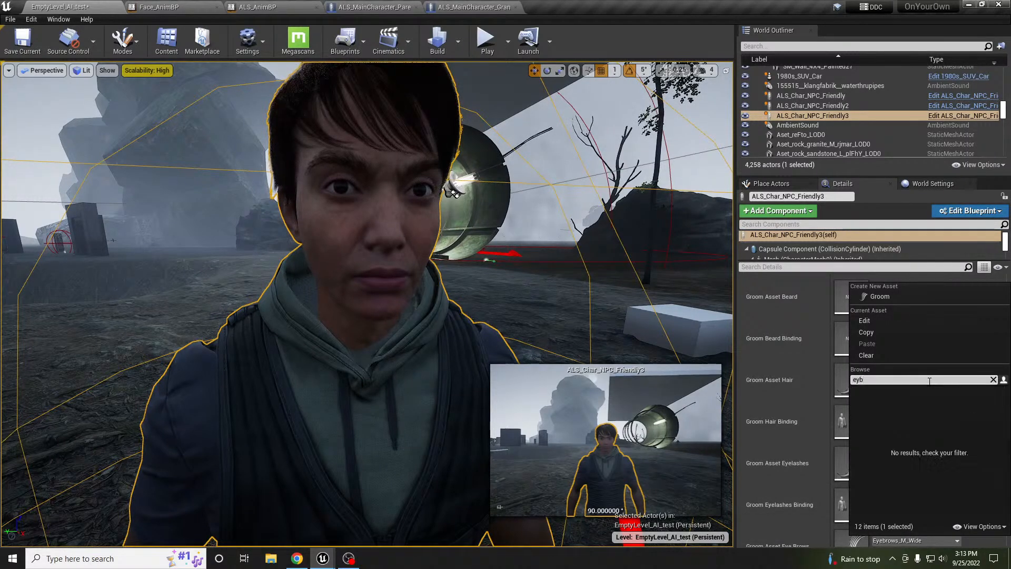
key(BackSpace)
key(BackSpace)
key(BackSpace)
text(e)
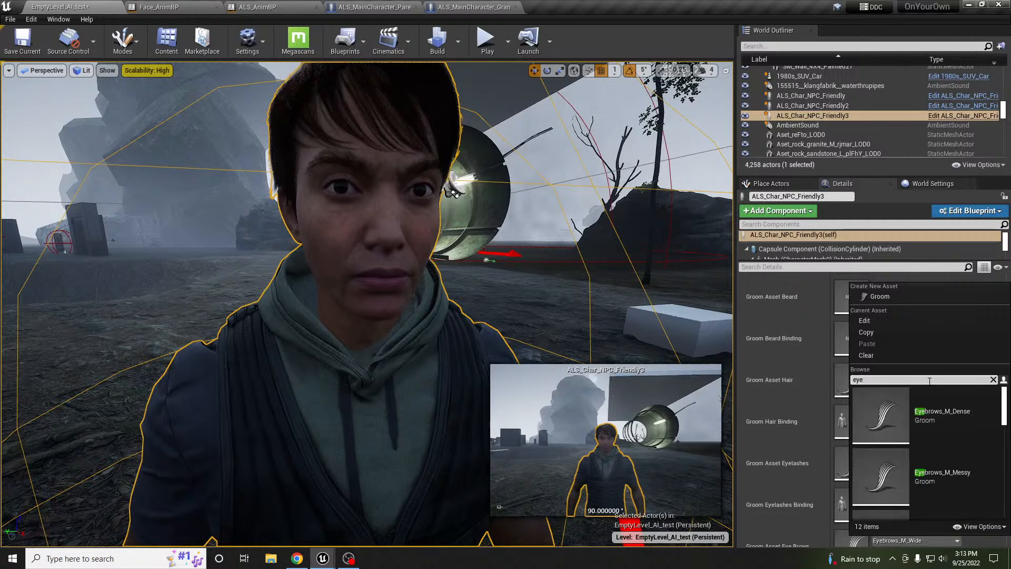
text(bro)
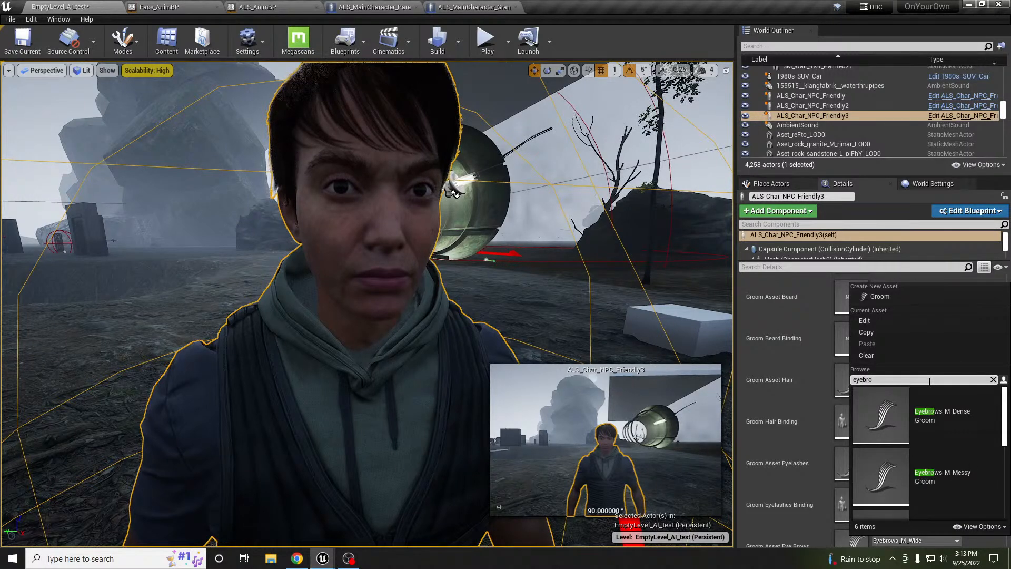
click(932, 426)
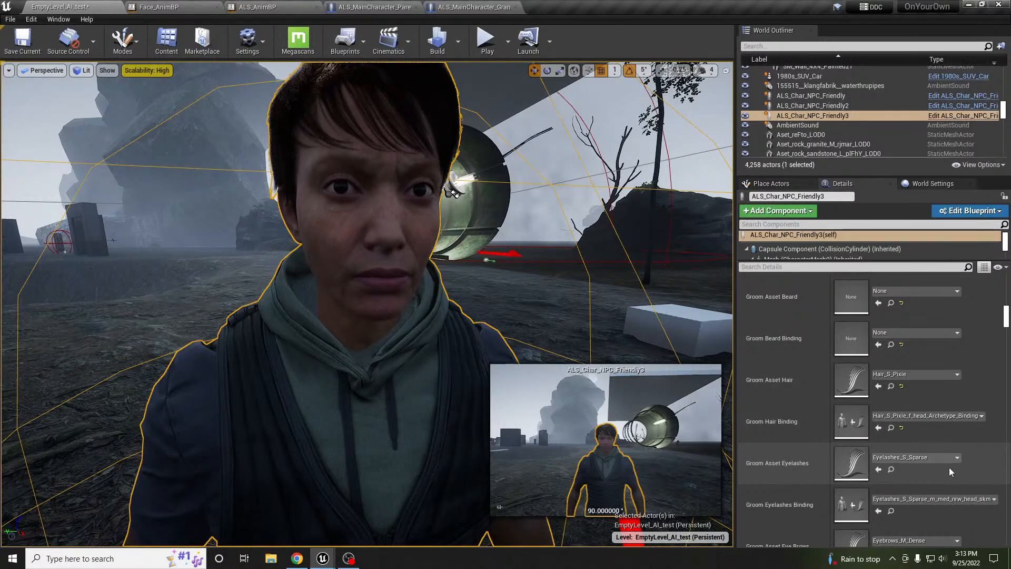
Step: Set Jane's Groom Asset Eye Brows to Eyebrows_M_Natural and the Groom Eye Brows Binding to Eyebrows_M_Natural_f_head_Archetype_Binding
click(891, 511)
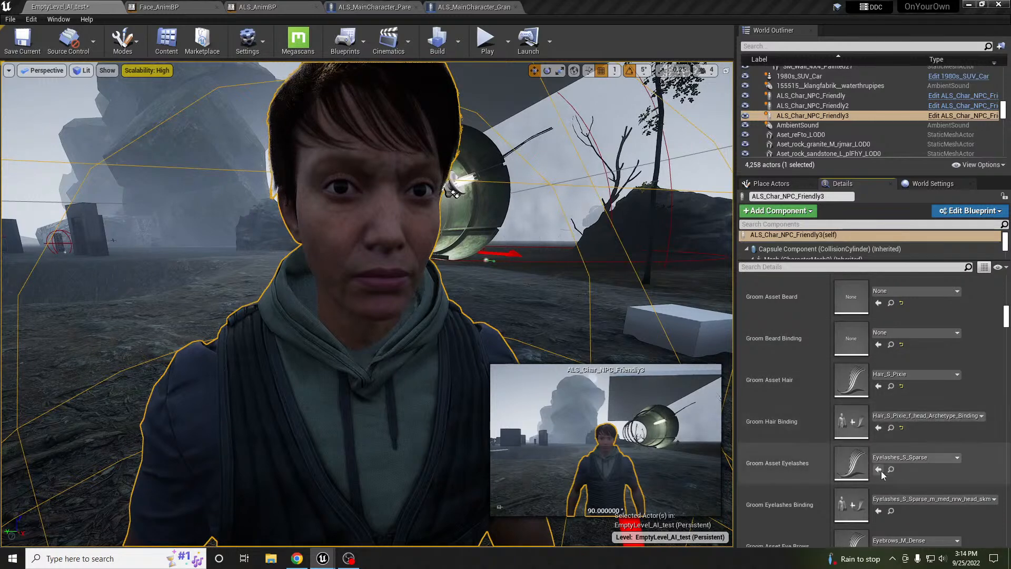
scroll(891, 456, down, 2)
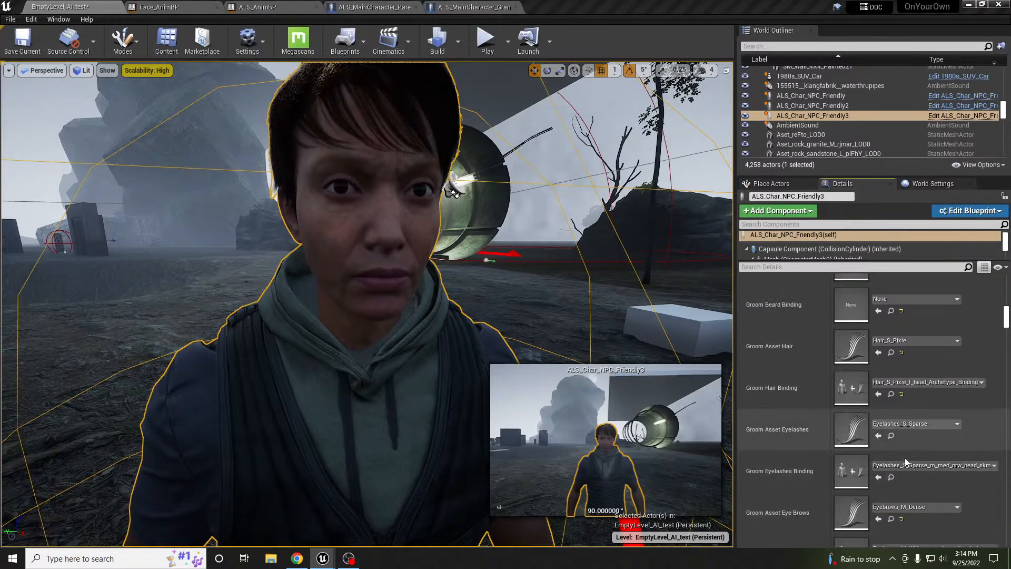
click(878, 519)
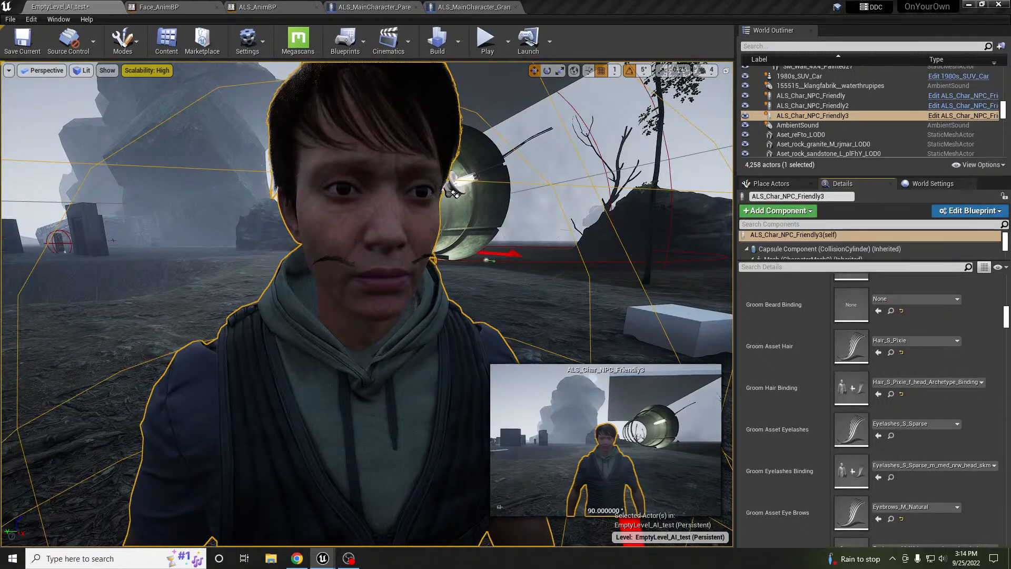
key(XF86AudioMute)
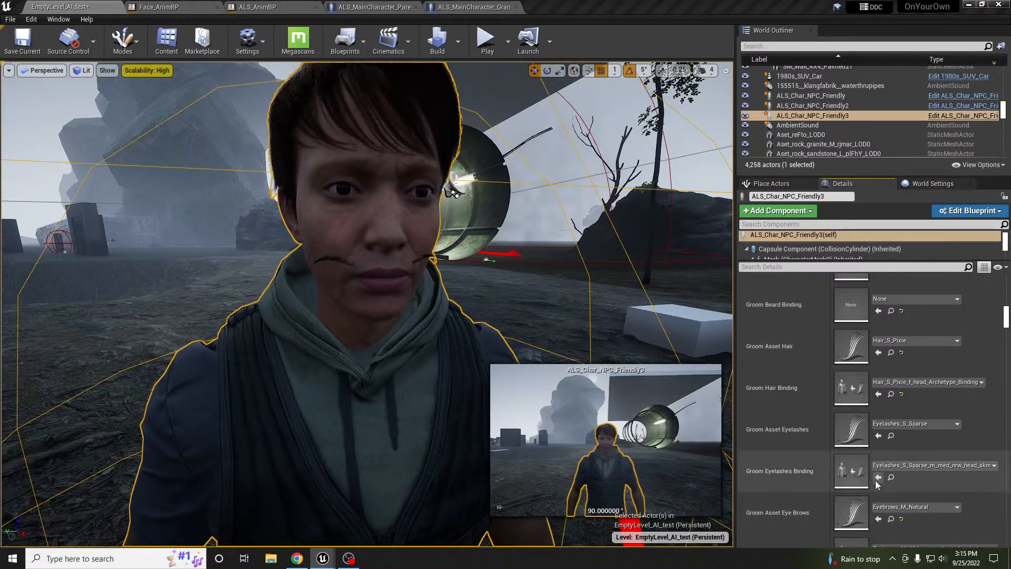
scroll(879, 516, down, 1)
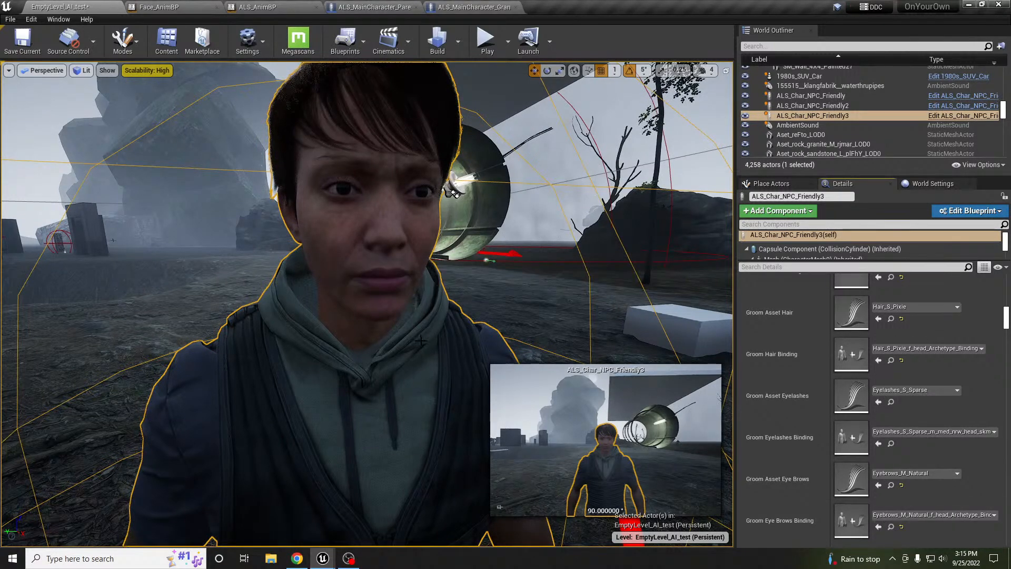
Step: Examine Jane's face and body from several distances and review her color, character name and dialogue settings
right_drag(421, 341, 445, 316)
key(w)
key(s)
key(w)
key(s)
scroll(949, 359, down, 10)
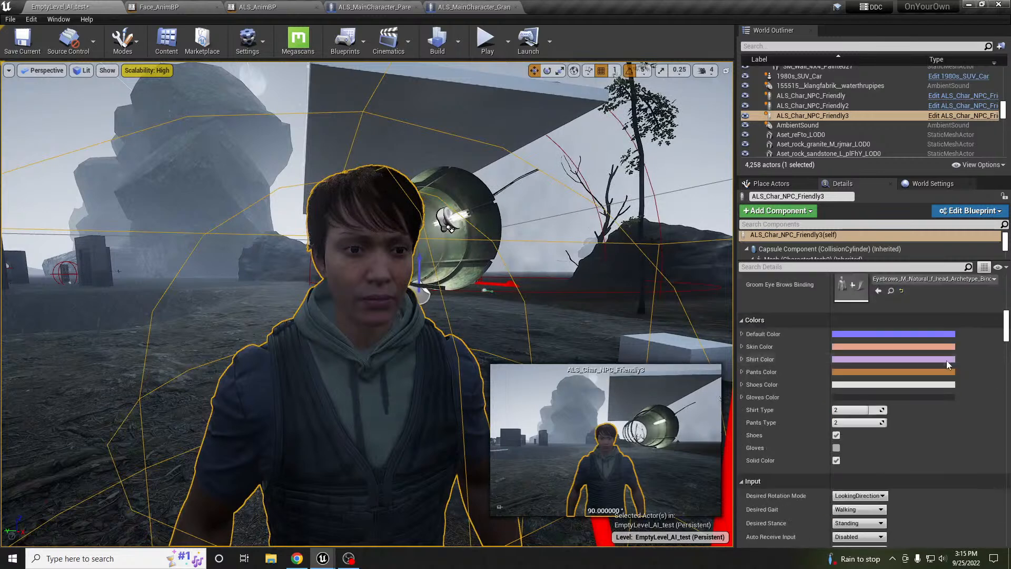
drag(1007, 325, 1010, 268)
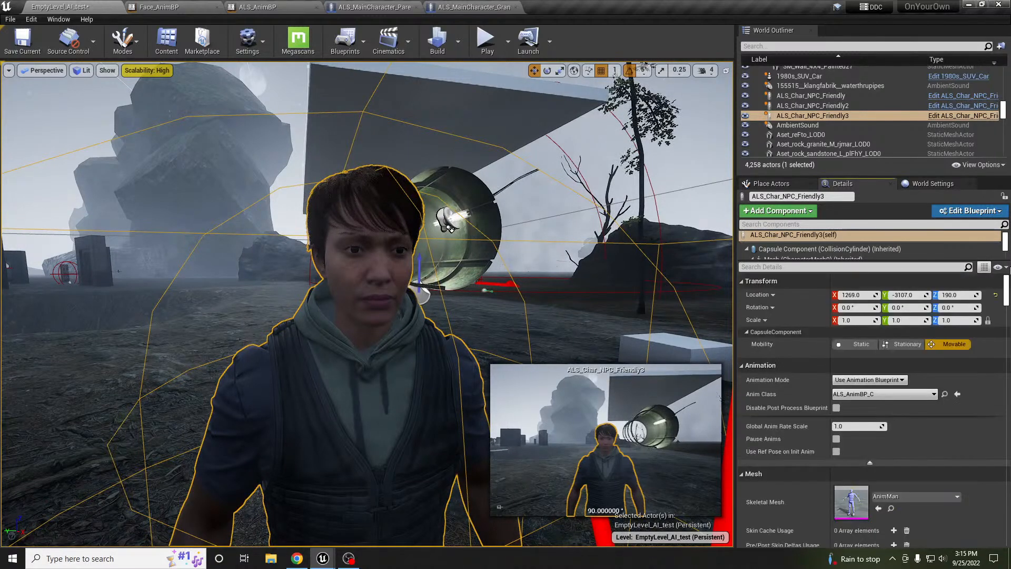
scroll(924, 357, down, 5)
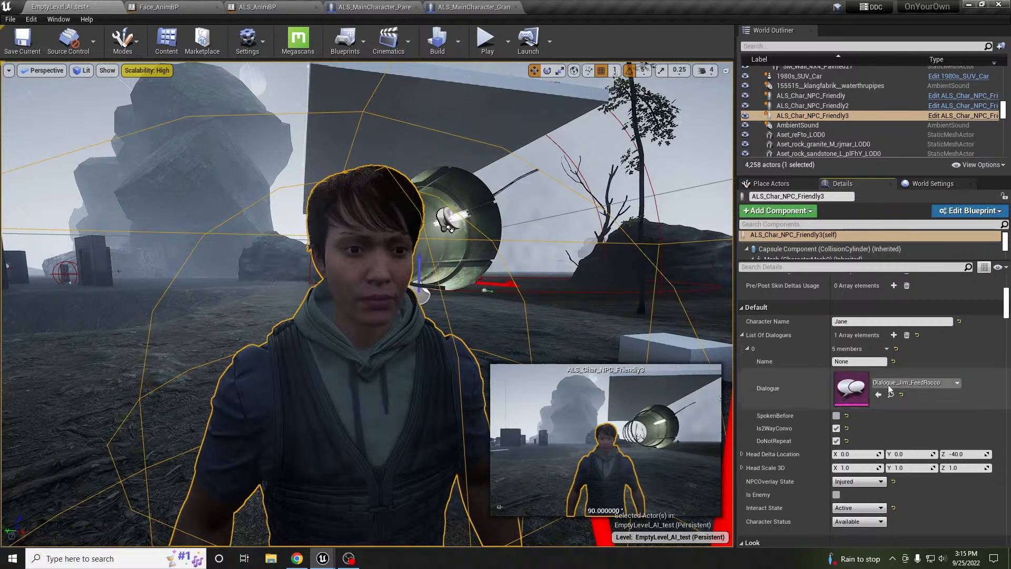
key(s)
right_drag(487, 319, 483, 340)
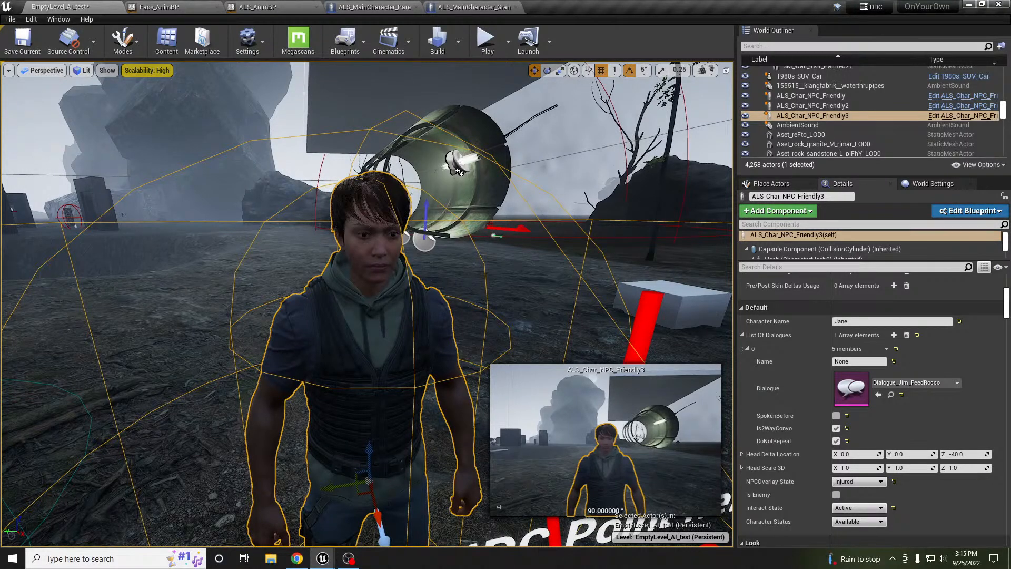
right_drag(339, 238, 335, 260)
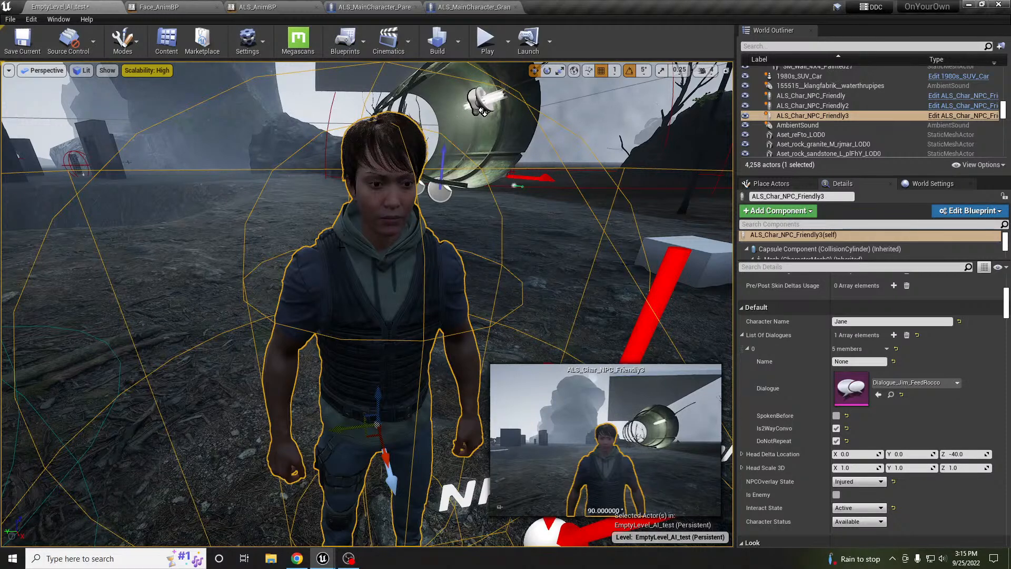
Step: Play the level, start the Campaign and walk up to Jane to view her face and injured pose from several angles
key(alt+p)
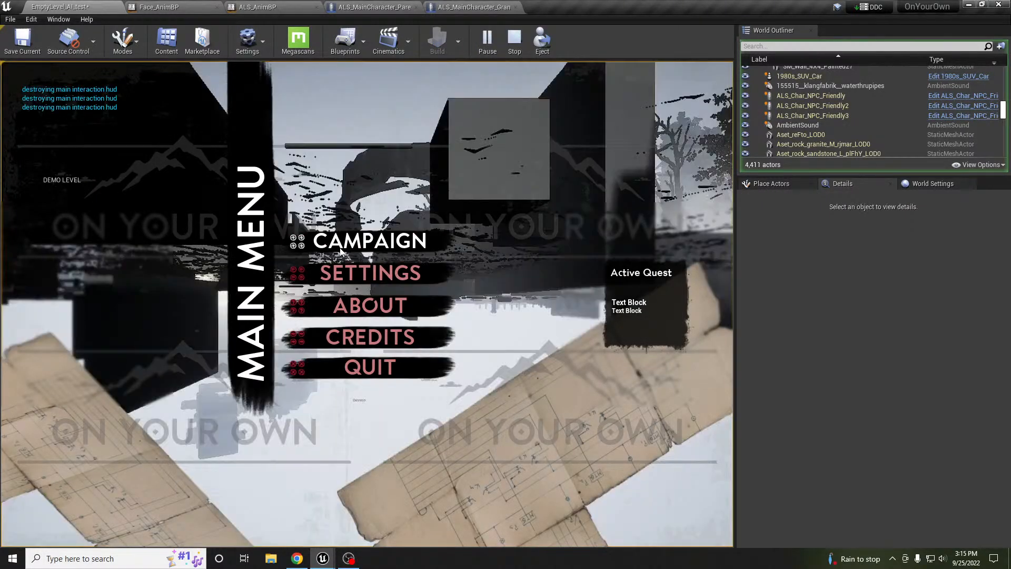
click(340, 244)
key(w)
key(d)
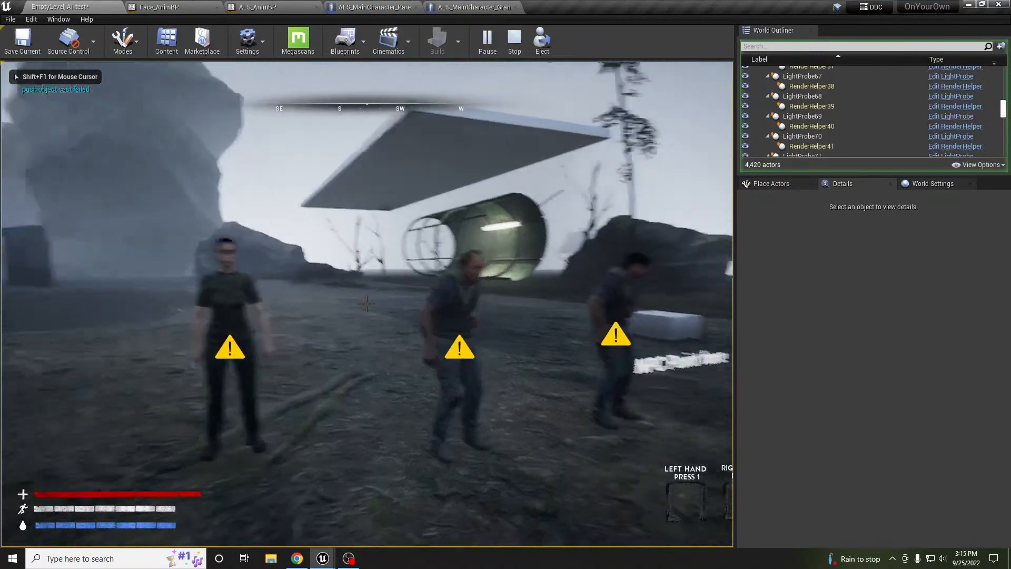
key(w)
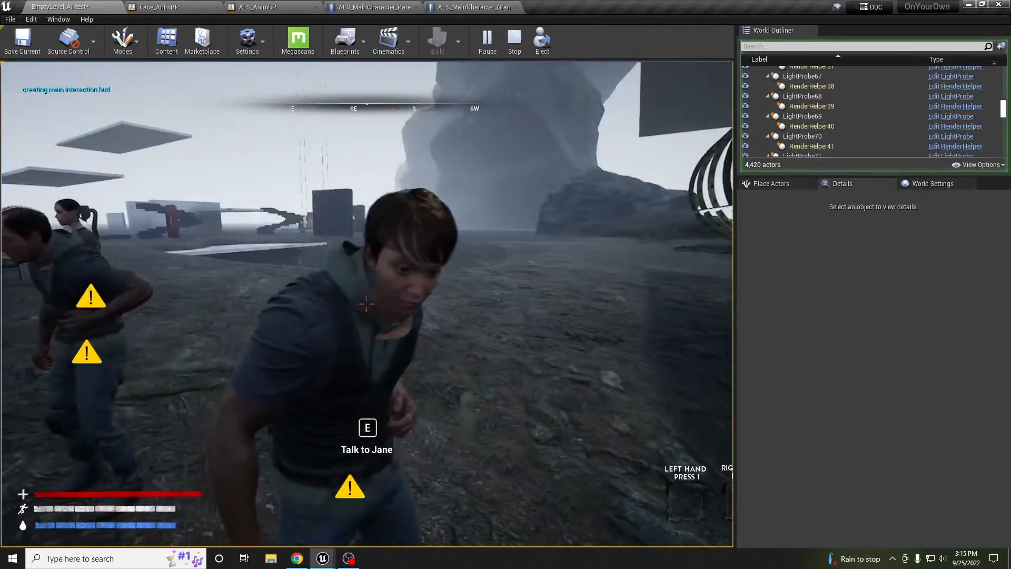
key(d)
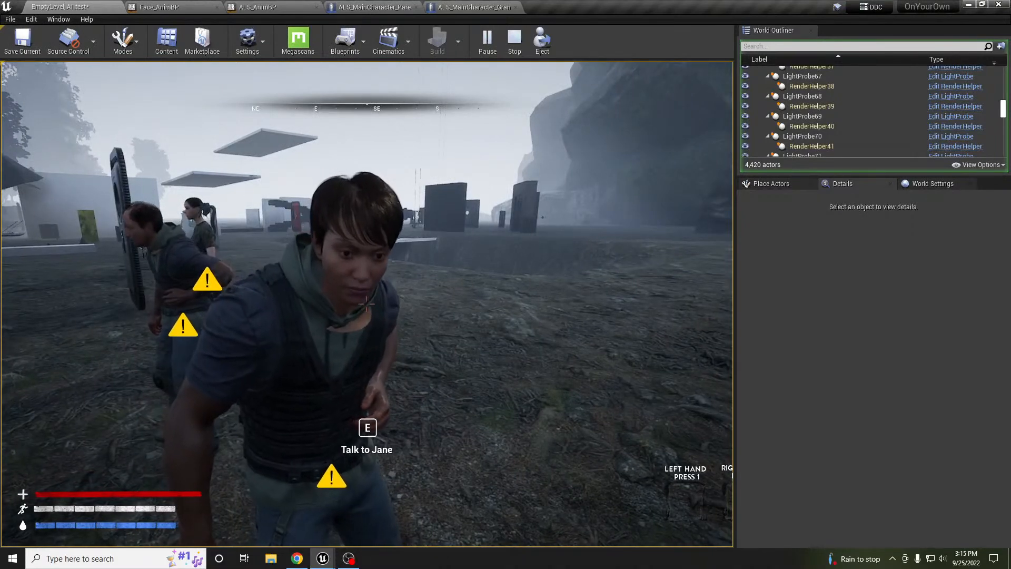
key(d)
key(w)
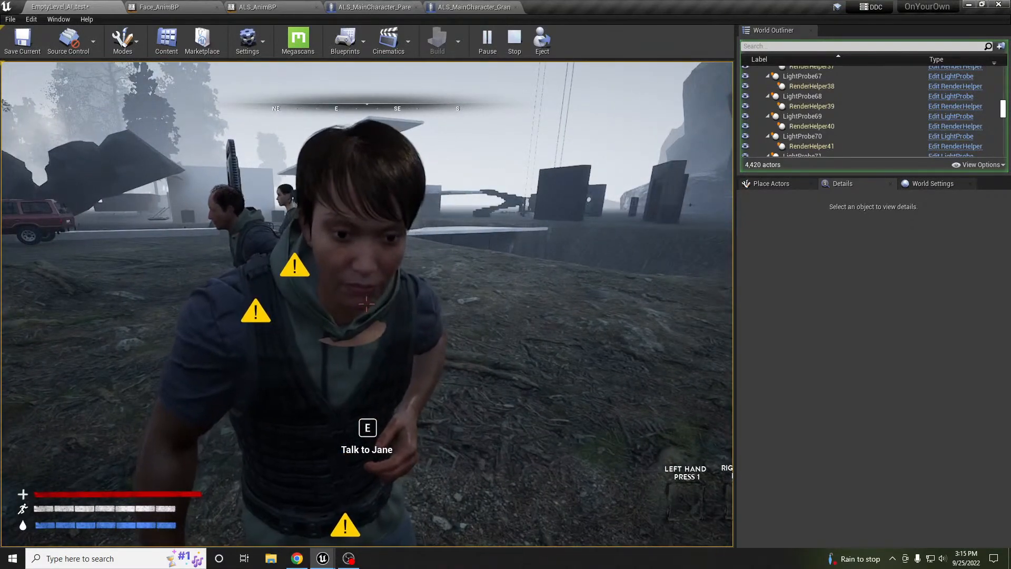
key(a)
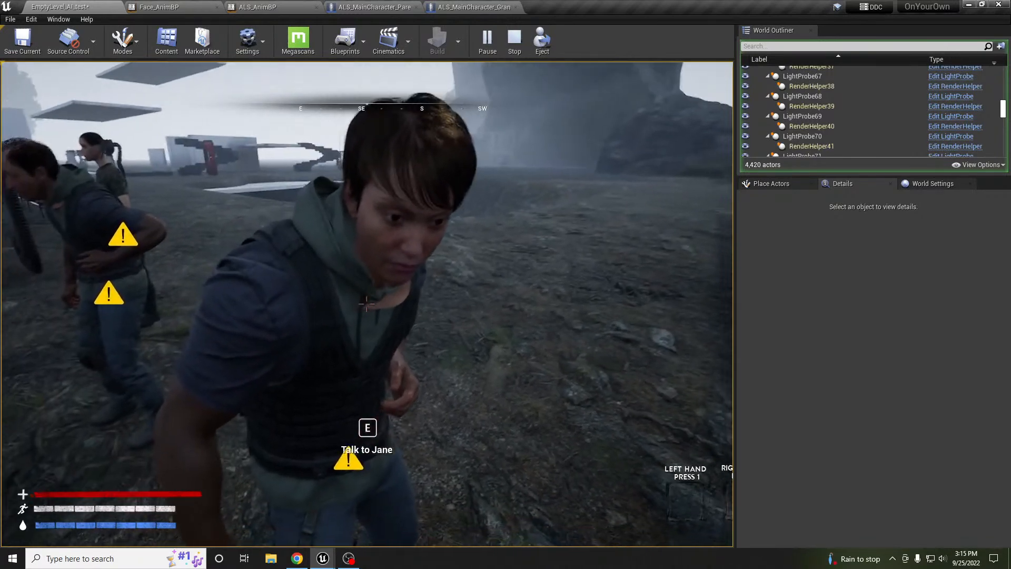
Step: Talk to Jane, answering "Sure, what is it?" and "Ok, I'll do it." to run through her dialogue
key(e)
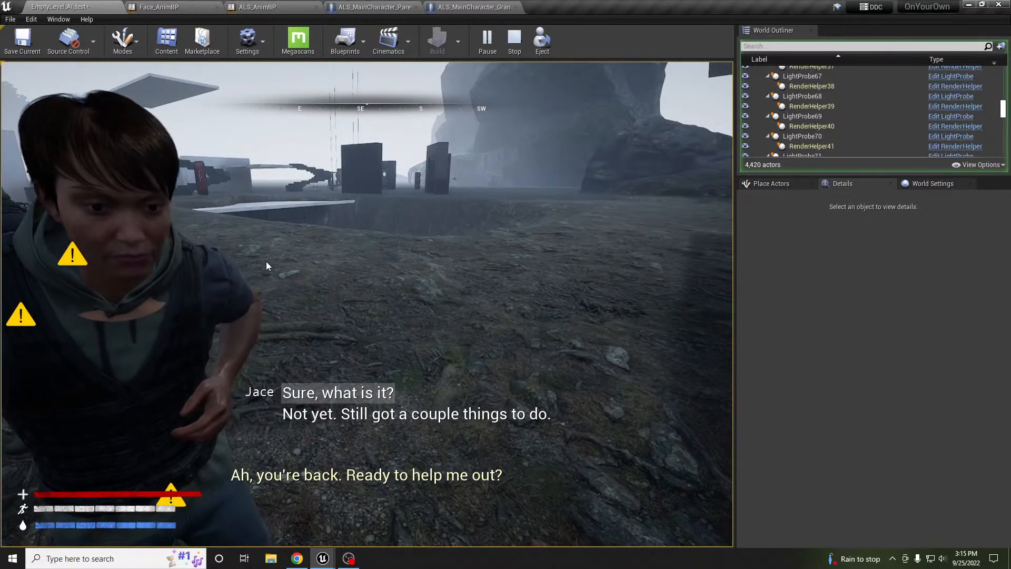
click(335, 394)
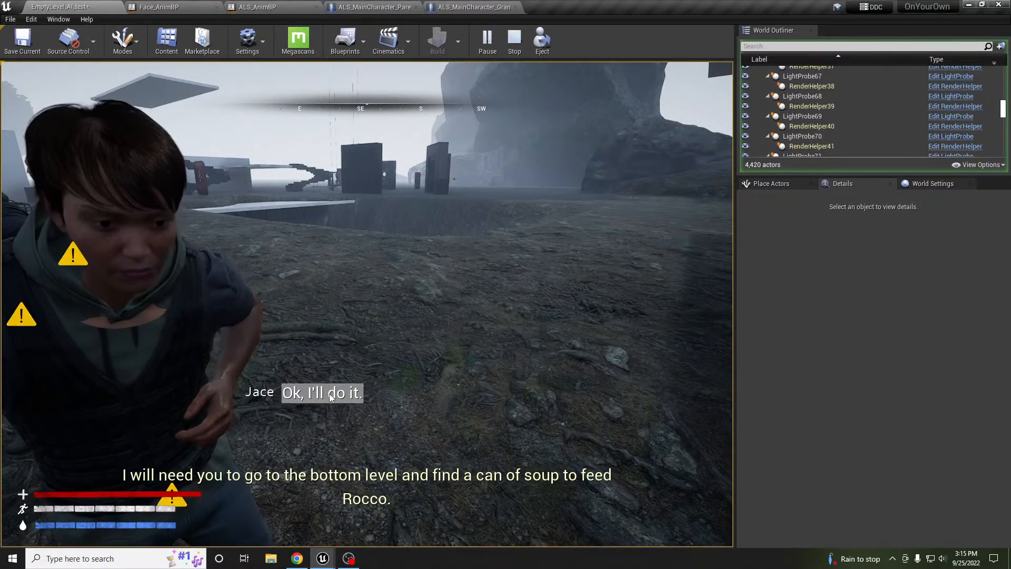
click(336, 394)
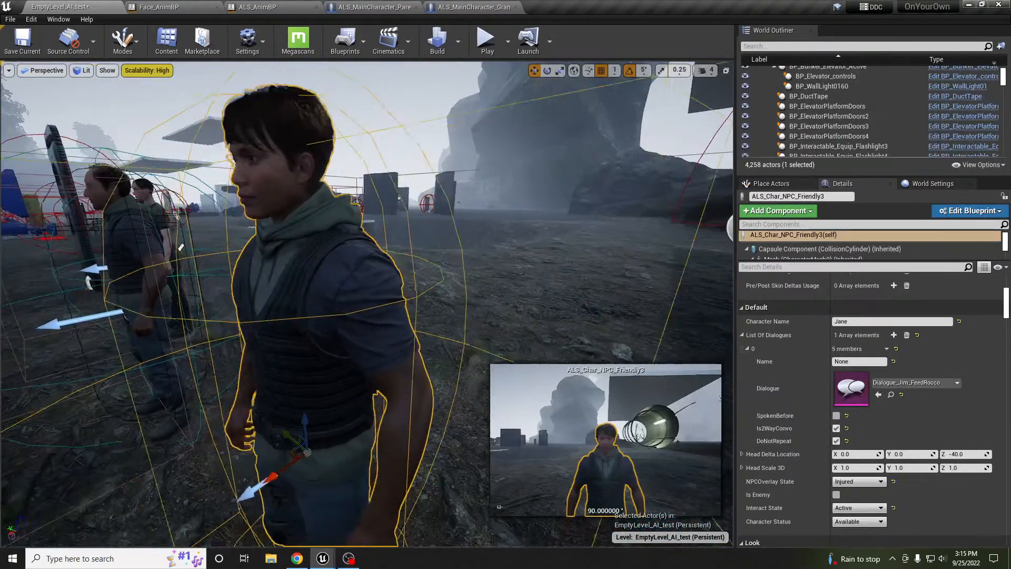
Step: Set the NPCOverlay State of ALS_Char_NPC_Friendly3 to Feminine
key(a)
right_drag(367, 305, 487, 300)
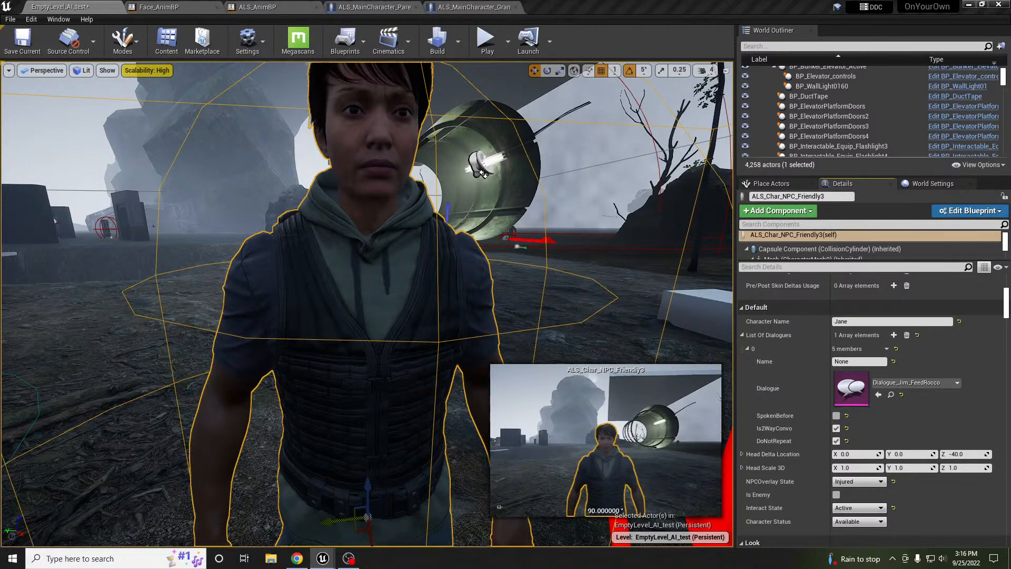
right_drag(367, 305, 373, 322)
middle_drag(580, 243, 548, 201)
middle_drag(487, 168, 480, 165)
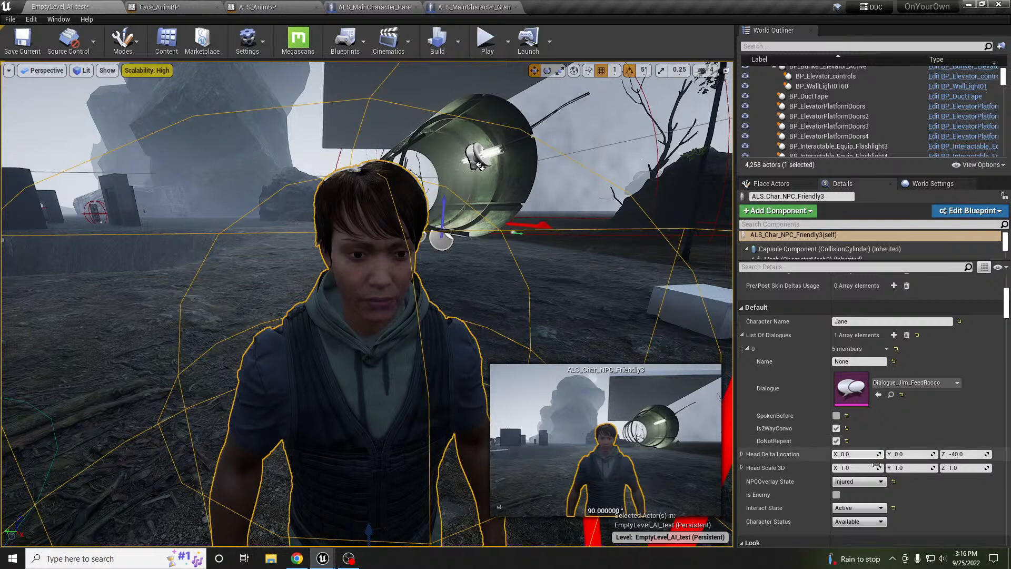
click(859, 481)
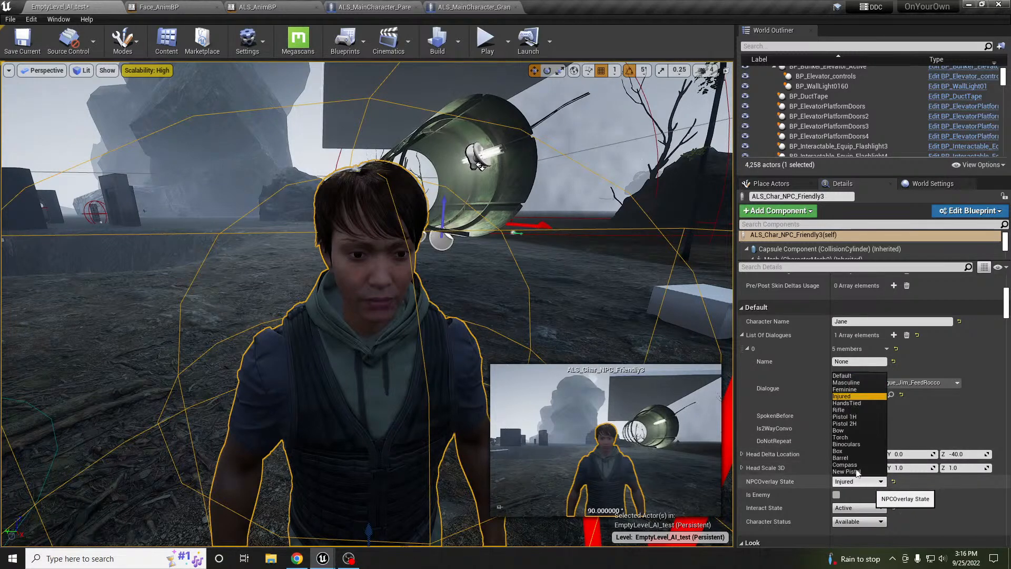
click(849, 383)
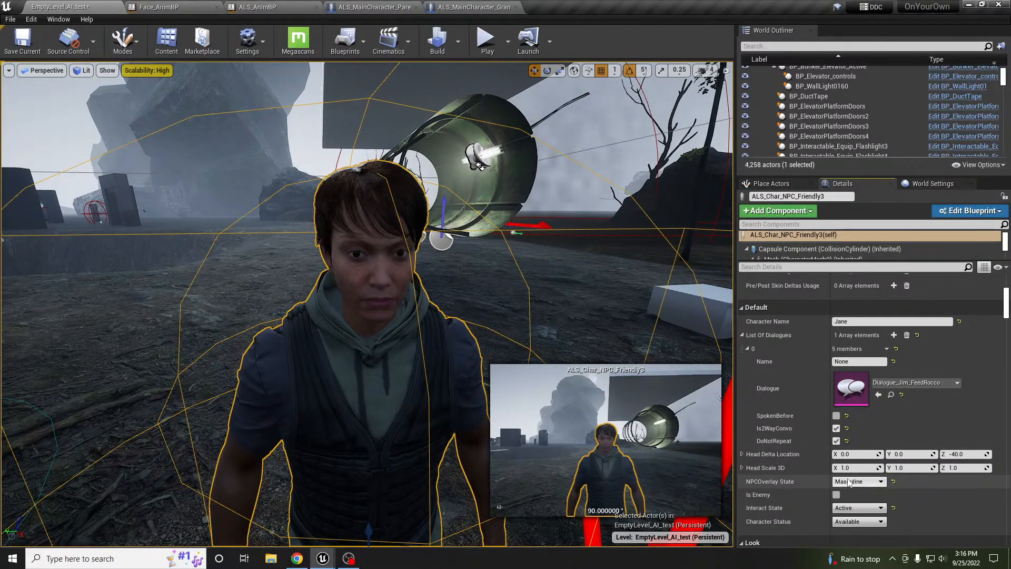
click(850, 482)
click(847, 390)
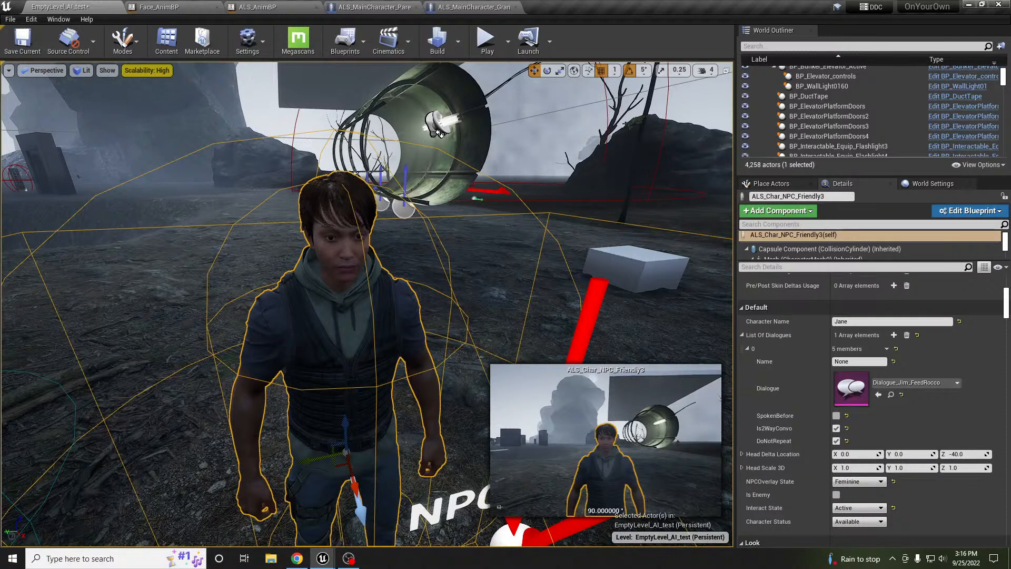
Step: Search the whole Content folder for "dlg talk" and open the Dlg_DialogueTalking blueprint
drag(0, 170, 418, 146)
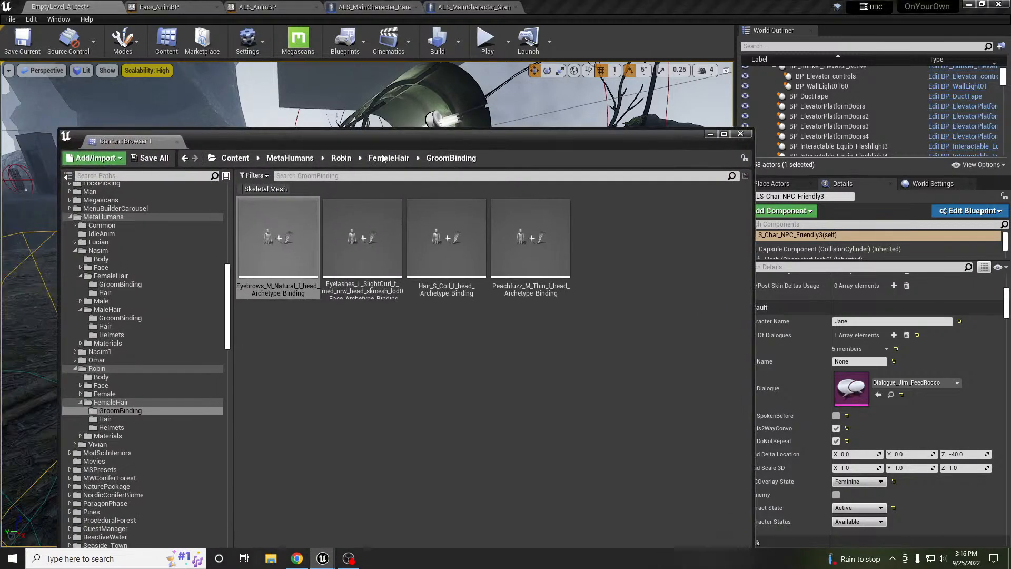
click(226, 268)
drag(228, 271, 144, 203)
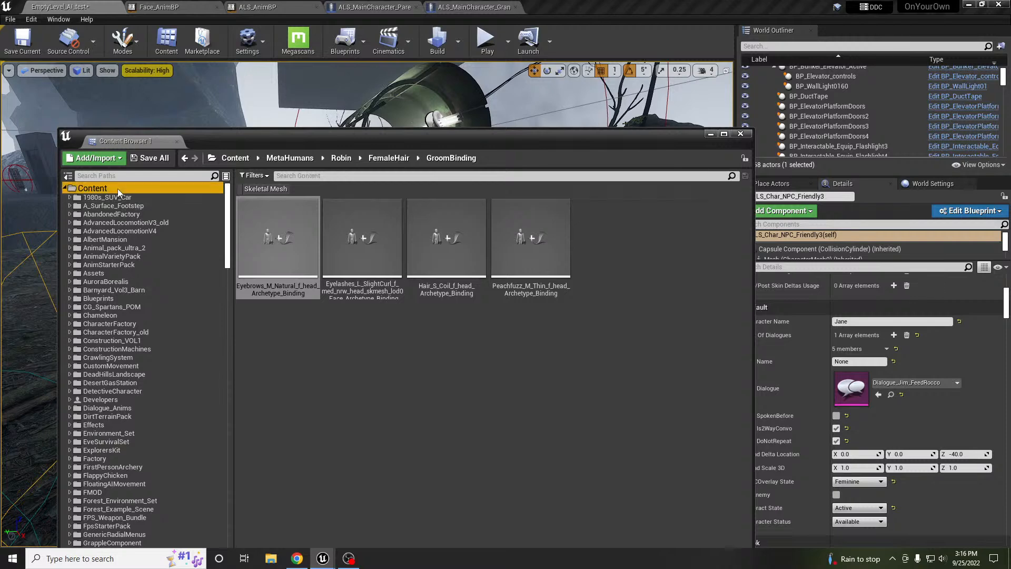
click(118, 189)
click(298, 175)
text(dlg talk)
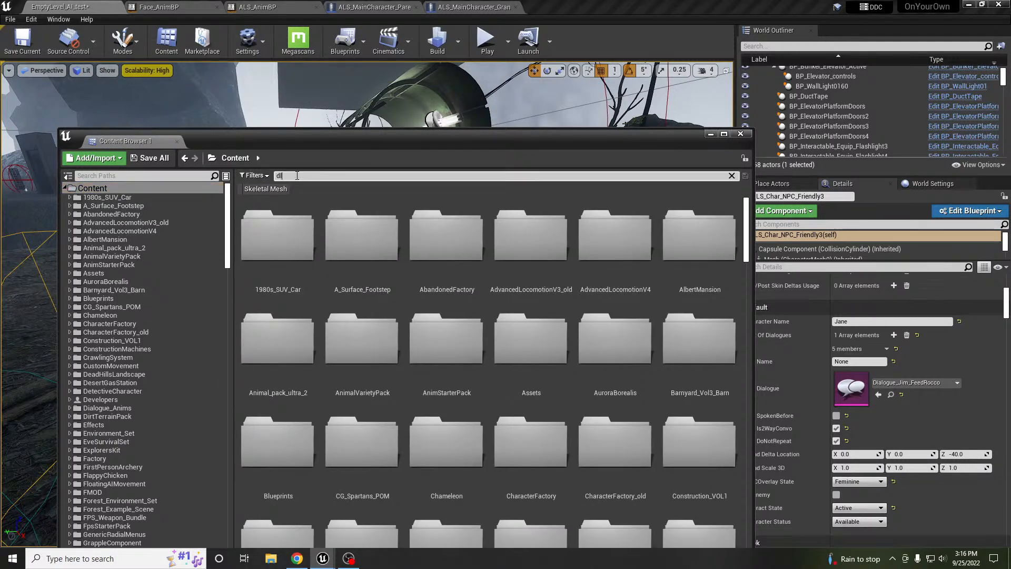
text(i)
click(269, 241)
drag(454, 139, 0, 136)
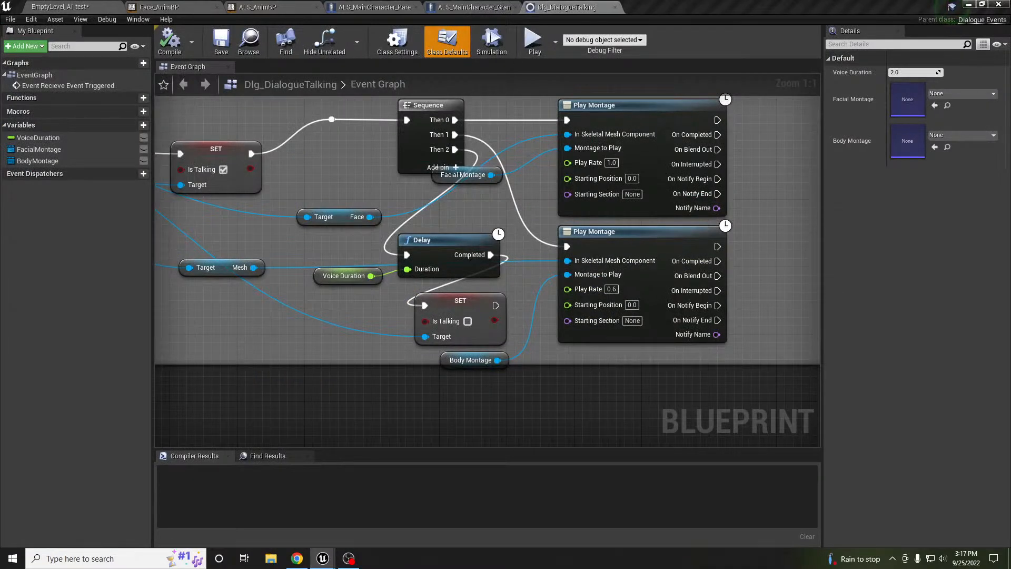
Step: Review the Play Montage logic in the Dlg_DialogueTalking event graph and move the Facial Montage node clear of the Sequence node
right_drag(300, 208, 478, 268)
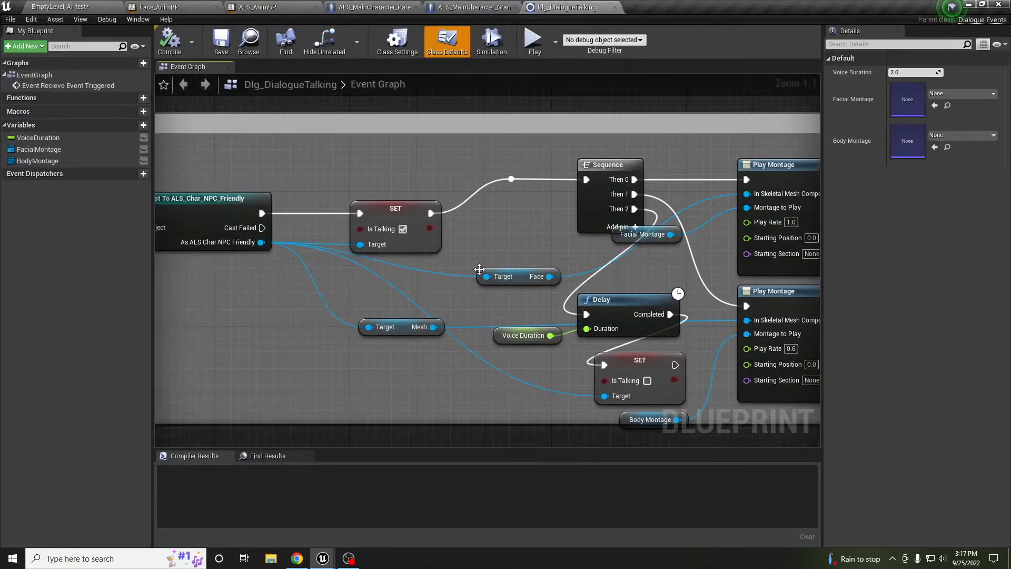
scroll(478, 268, down, 3)
right_drag(315, 294, 308, 257)
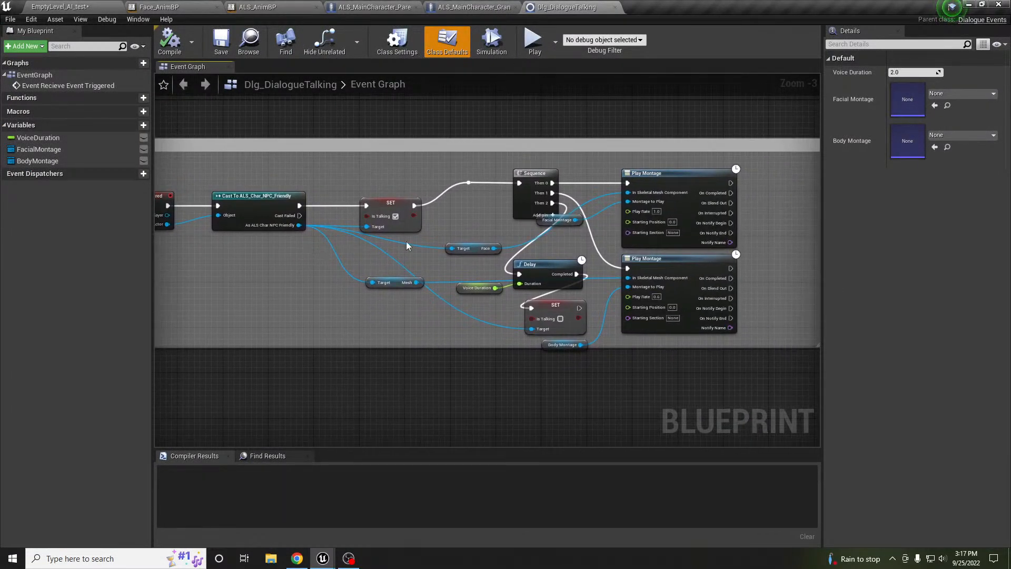
scroll(461, 232, up, 2)
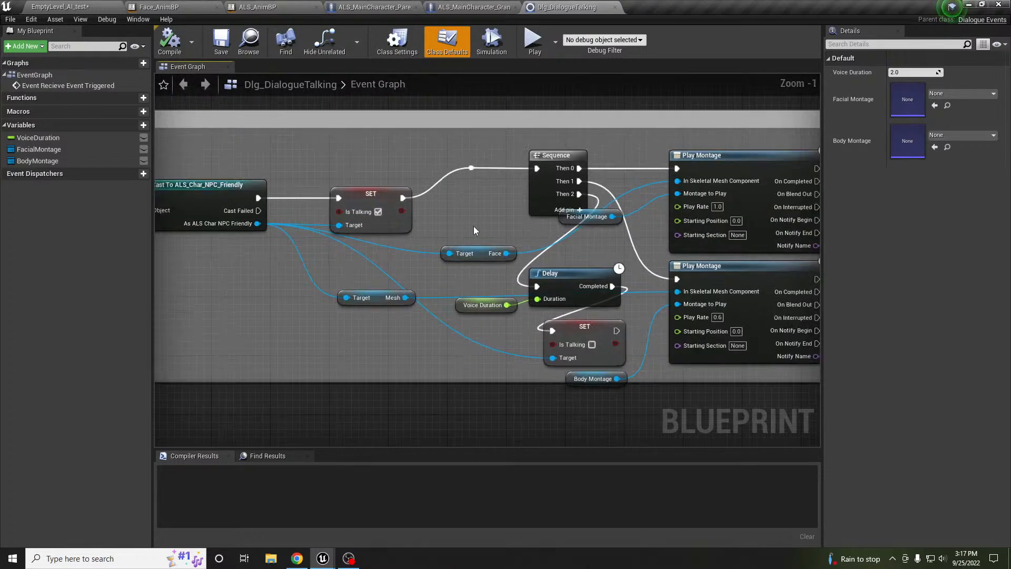
right_drag(473, 226, 436, 228)
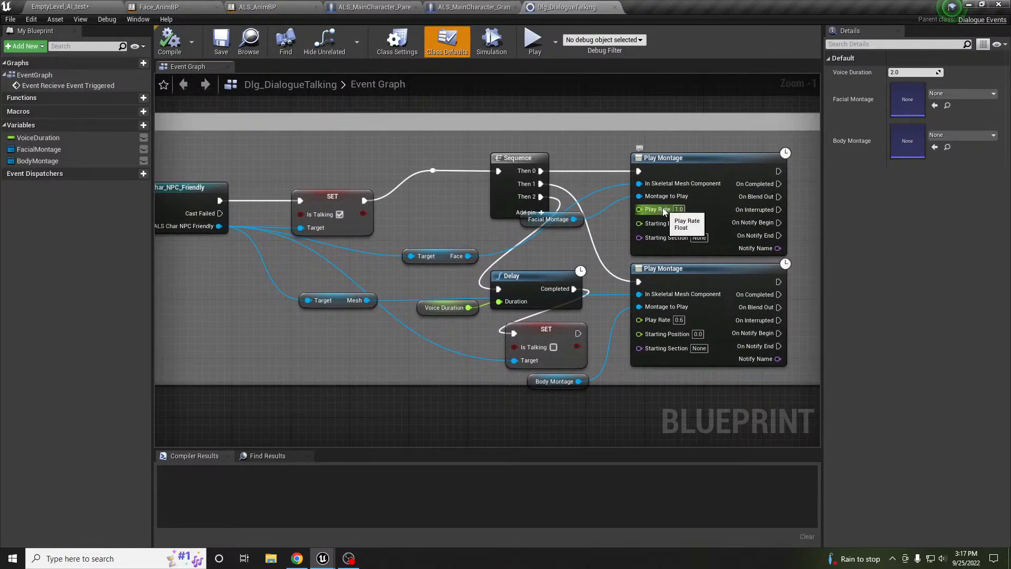
key(XF86AudioMute)
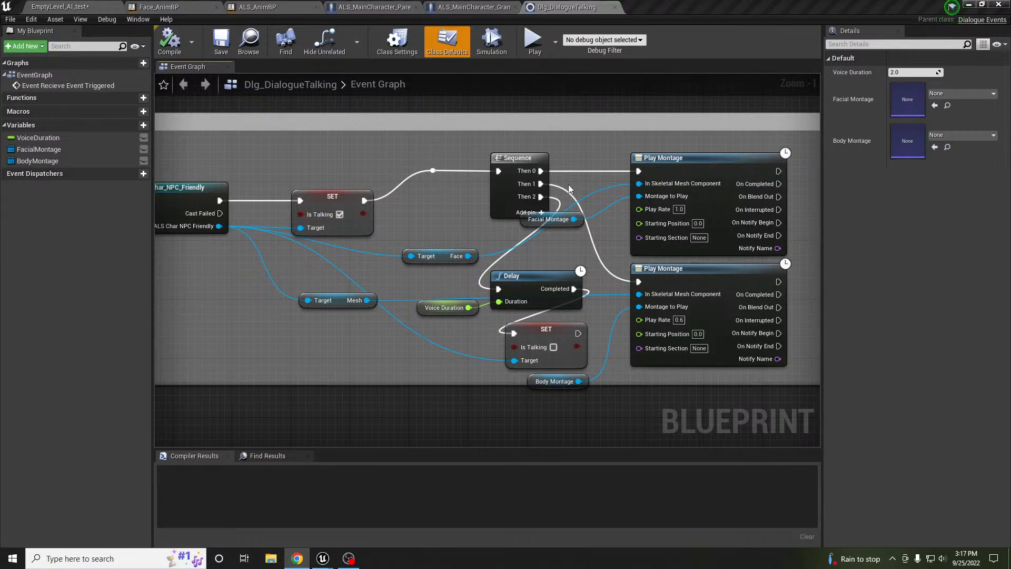
drag(555, 223, 563, 237)
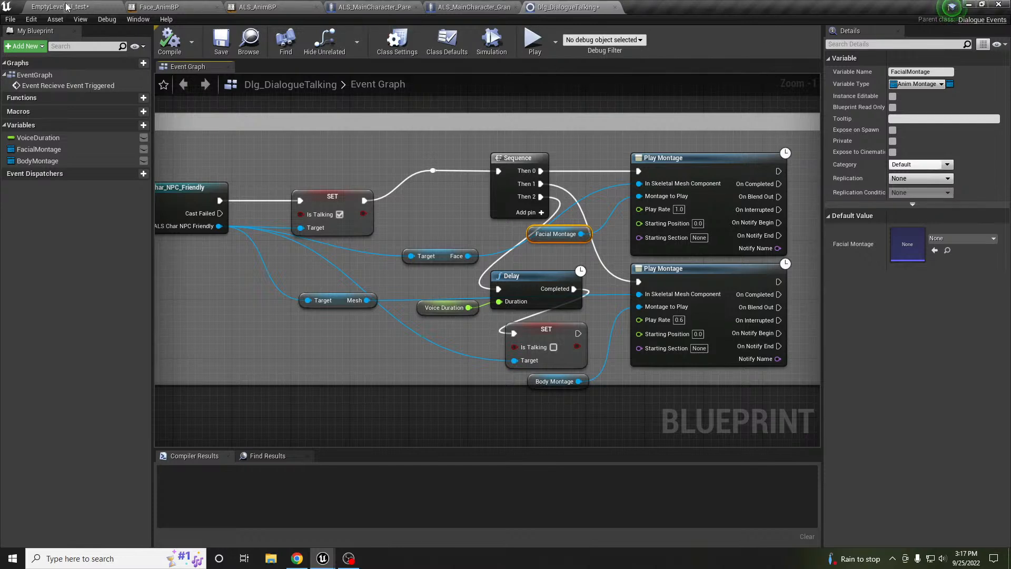
Step: Close the hand gesture talking montage and check Jane's Anim Class in the EmptyLevel_AI_test level
click(108, 6)
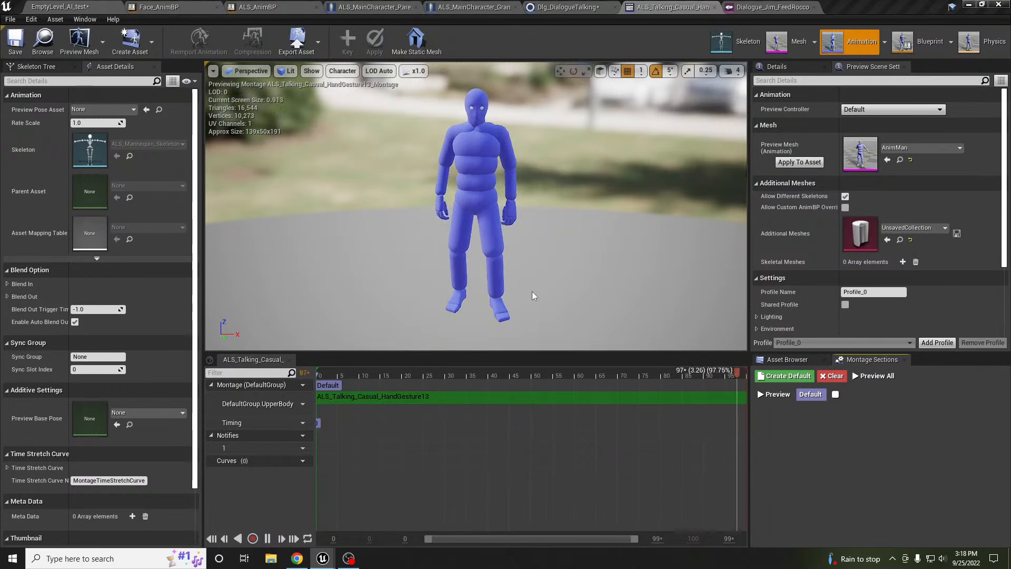
click(709, 7)
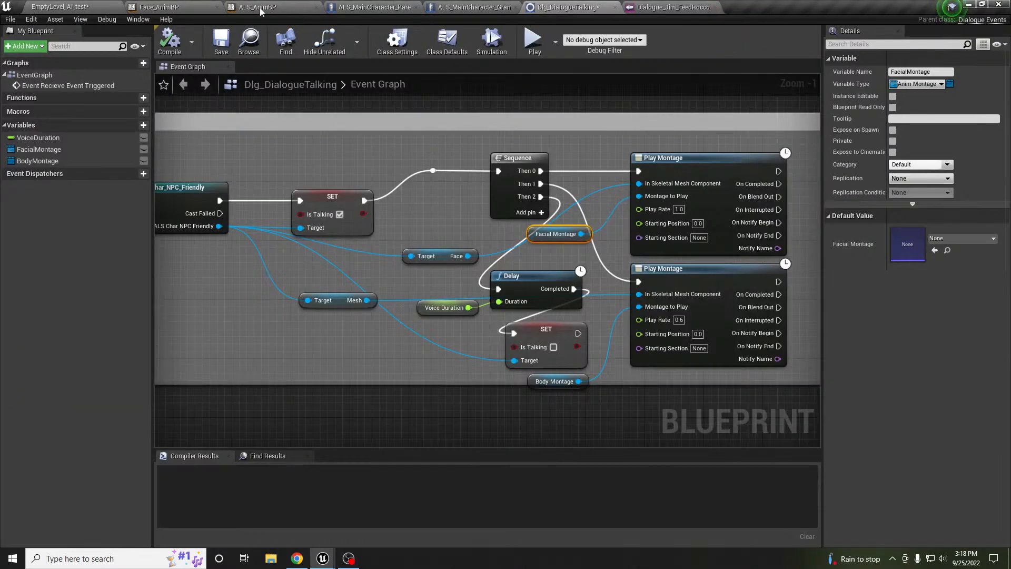
click(82, 6)
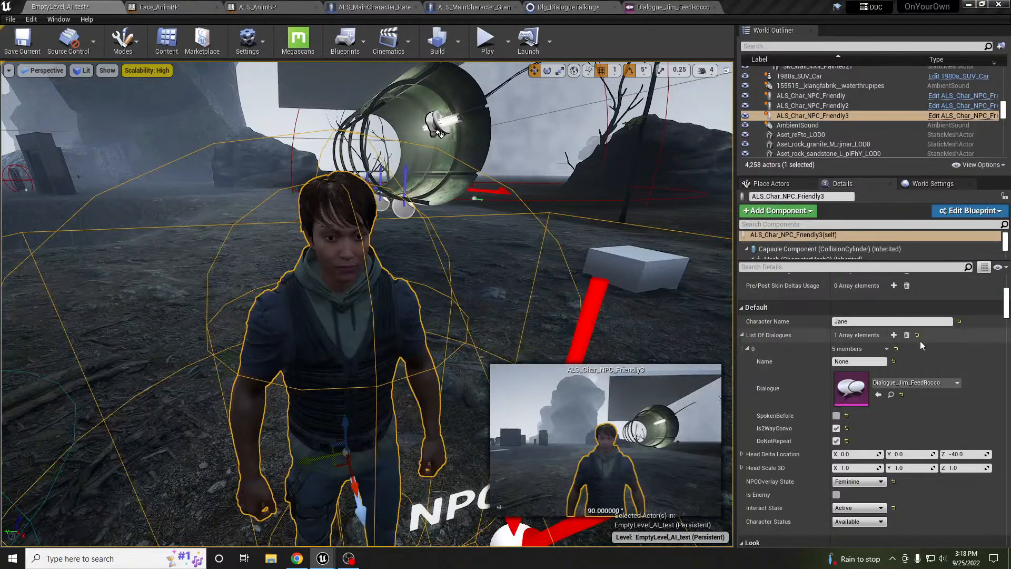
scroll(921, 340, up, 5)
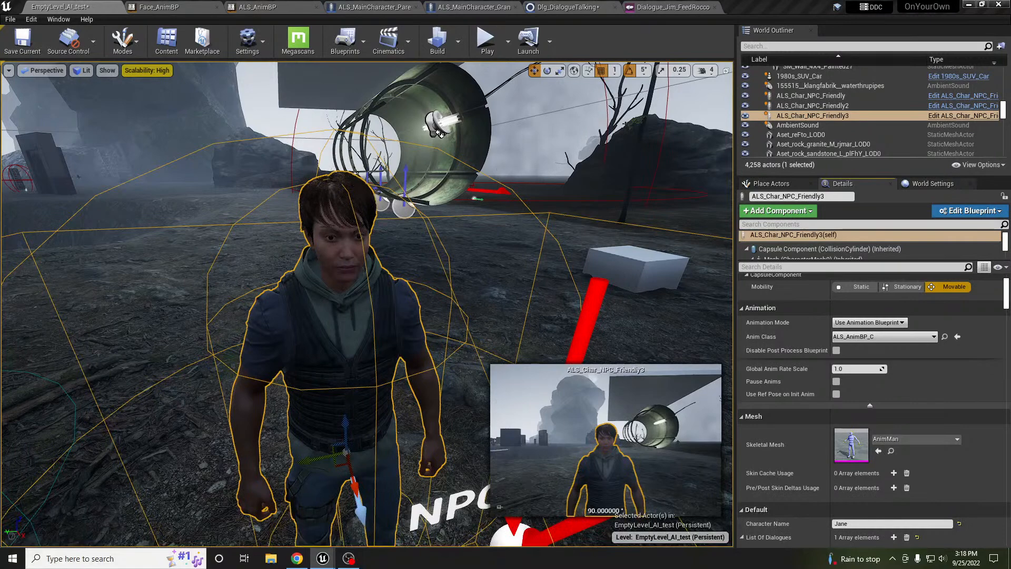
Step: Examine the Slot 'UpperBodyFinal' node and its layered blend in ALS_AnimBP's AnimGraph, and return to the Dlg_DialogueTalking event graph
click(264, 7)
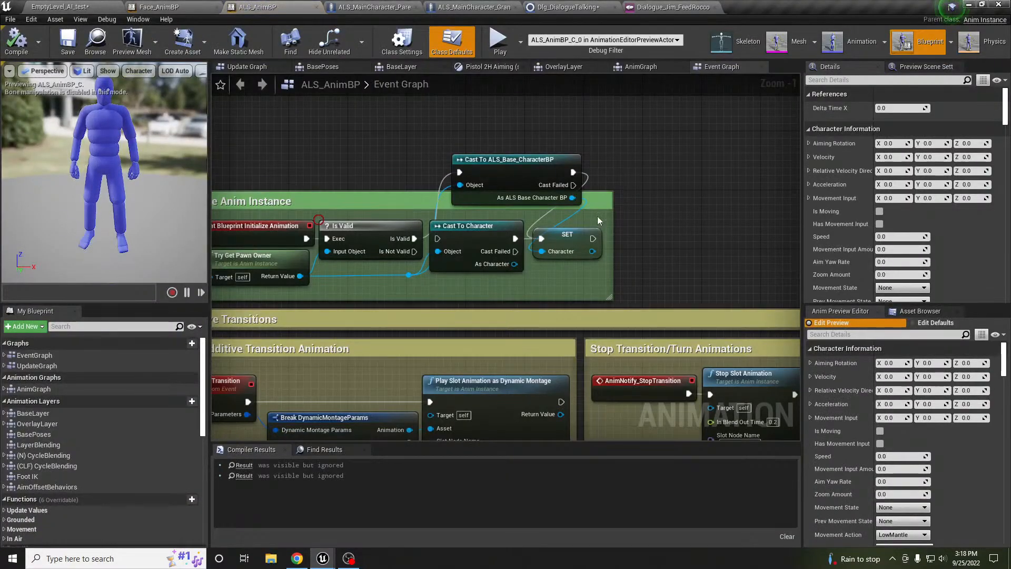
right_drag(691, 238, 545, 200)
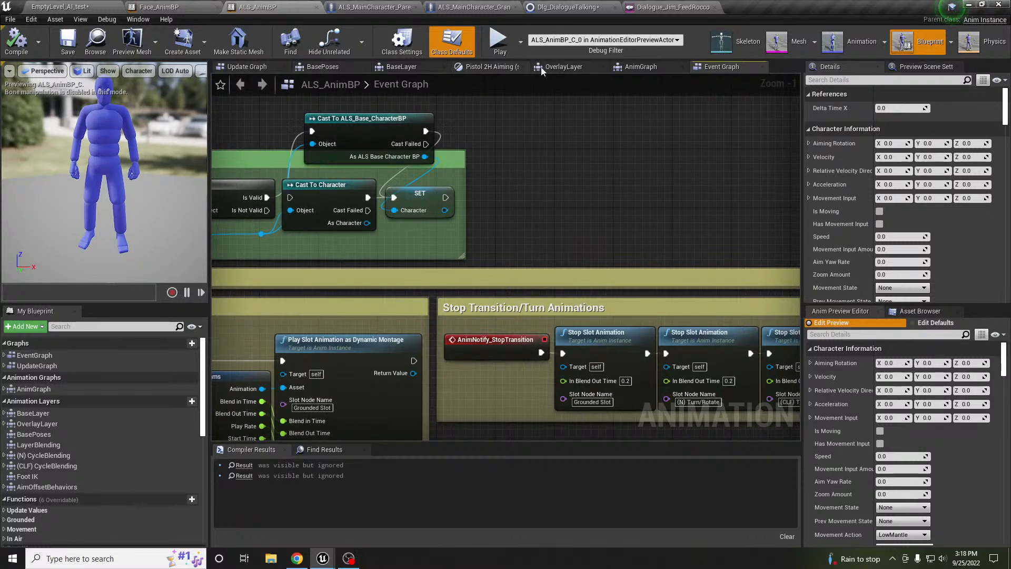
click(640, 67)
right_drag(717, 163, 382, 89)
scroll(574, 232, down, 3)
right_drag(598, 228, 450, 223)
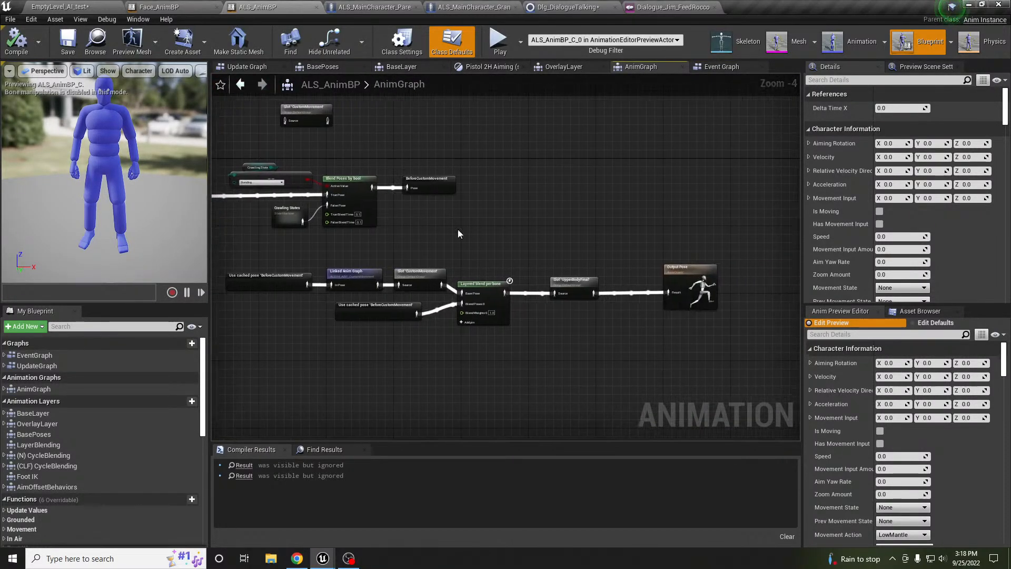
scroll(535, 255, up, 3)
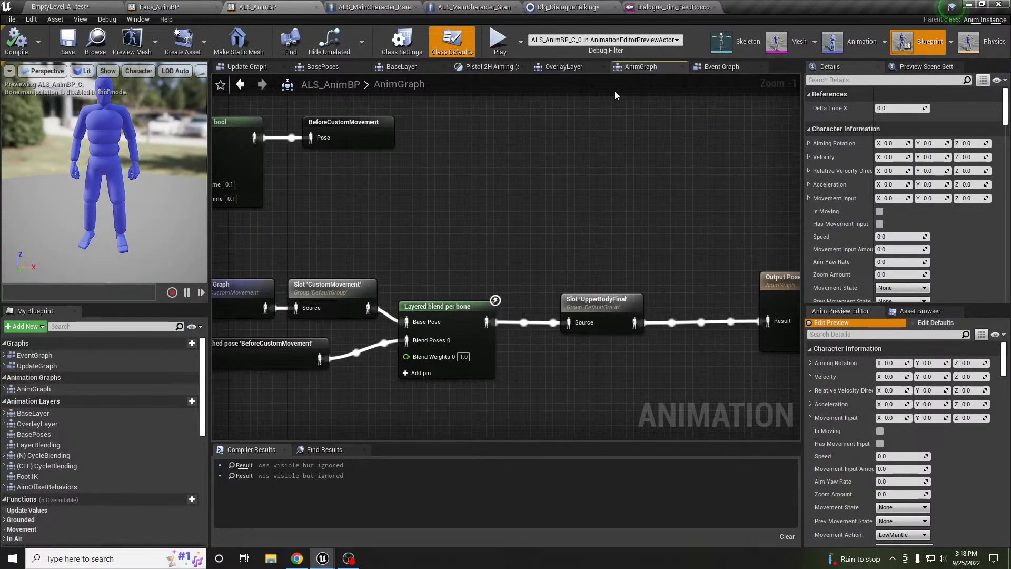
click(610, 305)
right_drag(476, 261, 525, 264)
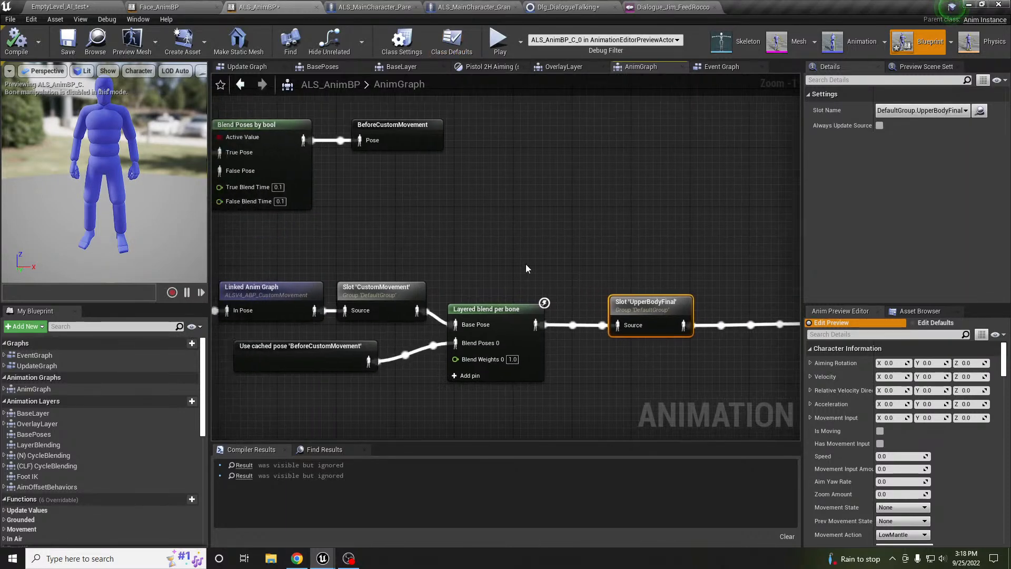
click(82, 6)
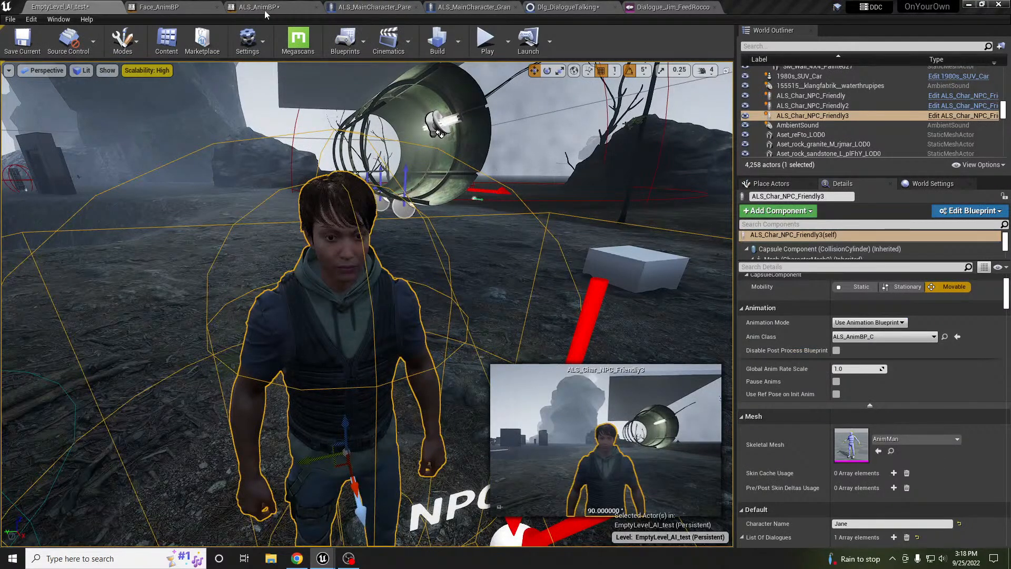
click(551, 6)
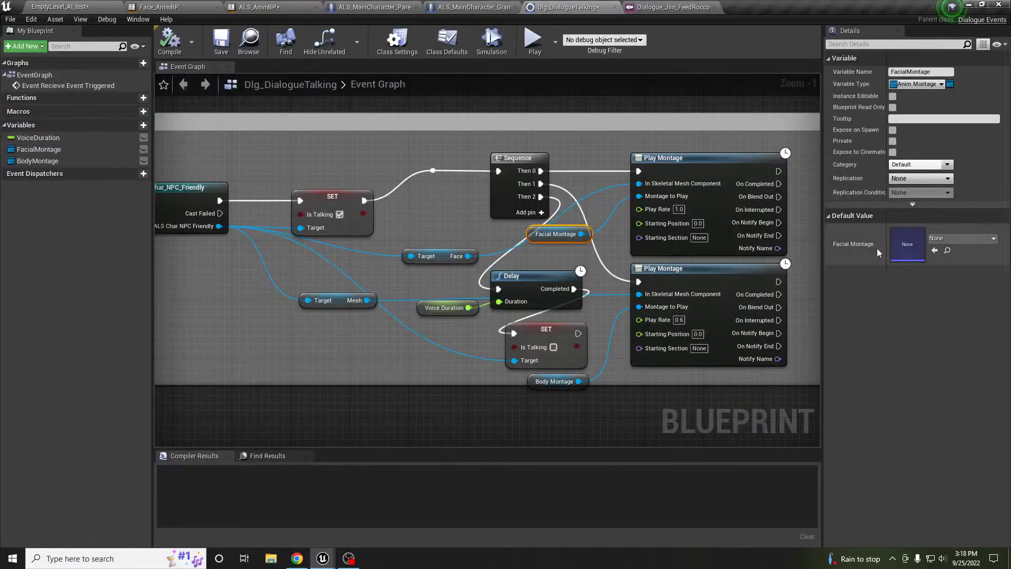
Step: Inspect the body montage assigned to Jane's greeting node in Dialogue_Jim_FeedRocco and return to the EmptyLevel_AI_test level
click(671, 7)
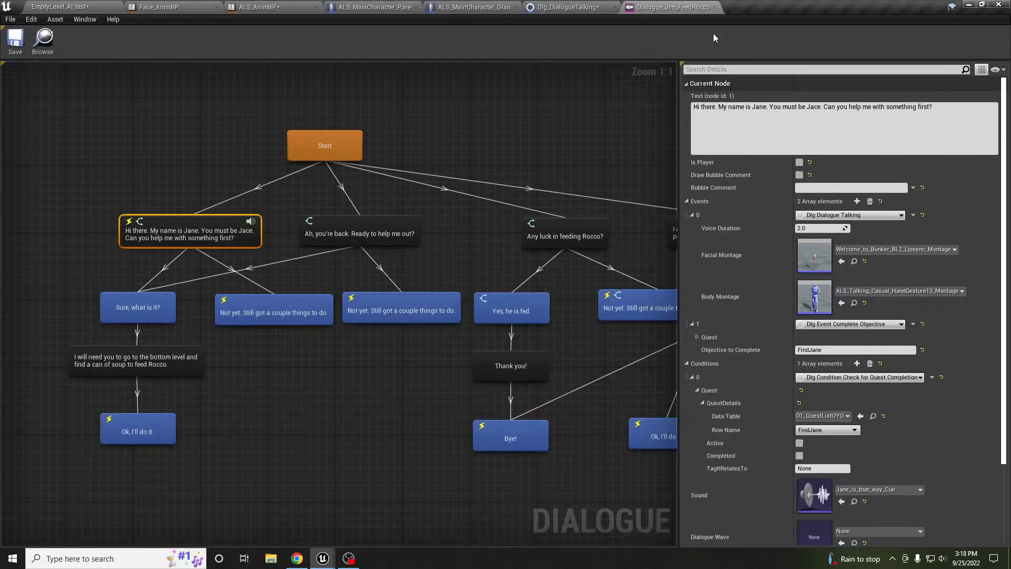
double_click(815, 293)
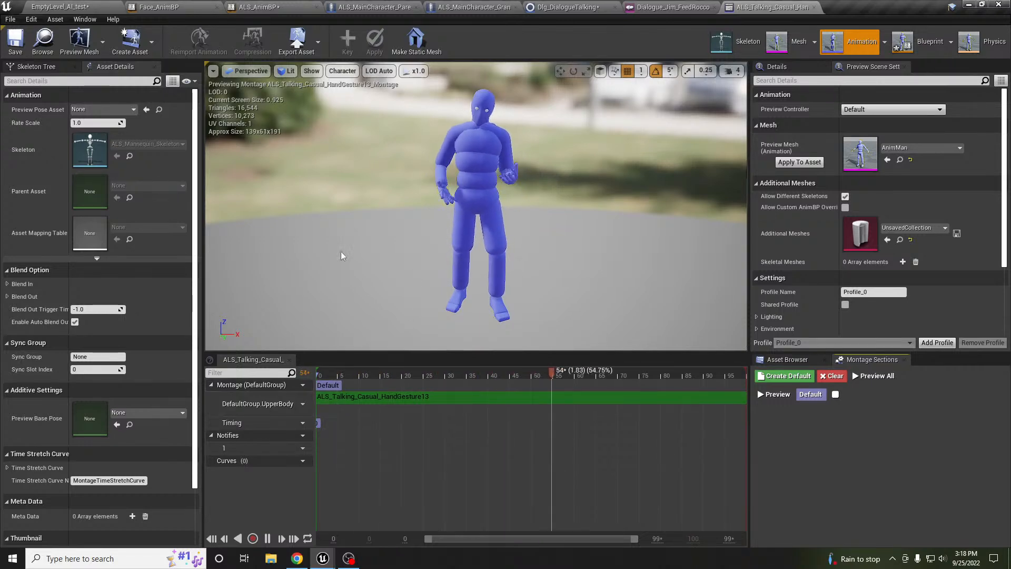
click(33, 5)
Step: Save the EmptyLevel_AI_test level together with the modified ALS_AnimBP and Dlg_DialogueTalking assets
right_drag(367, 304, 337, 348)
key(ctrl+s)
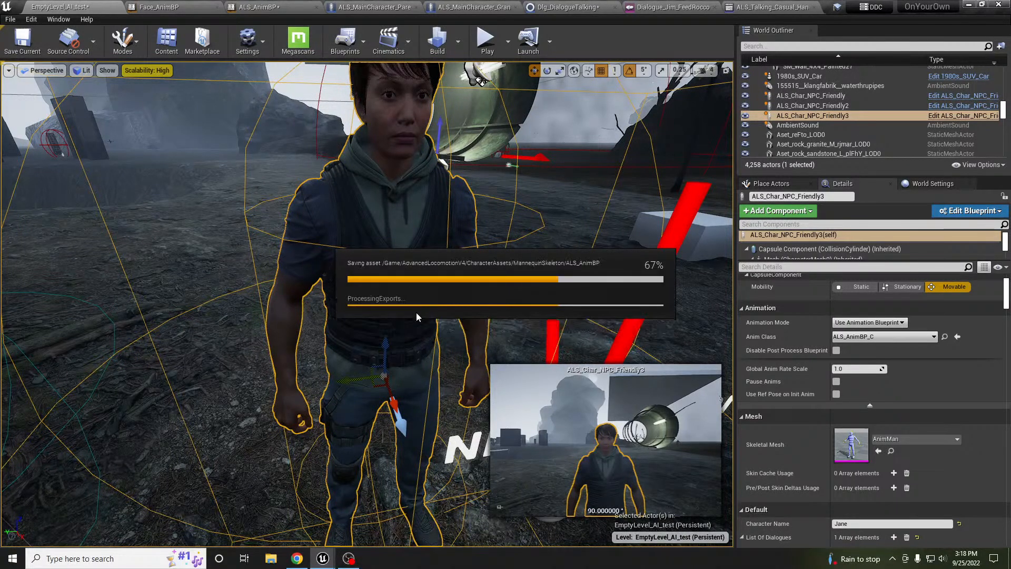
right_drag(367, 304, 363, 293)
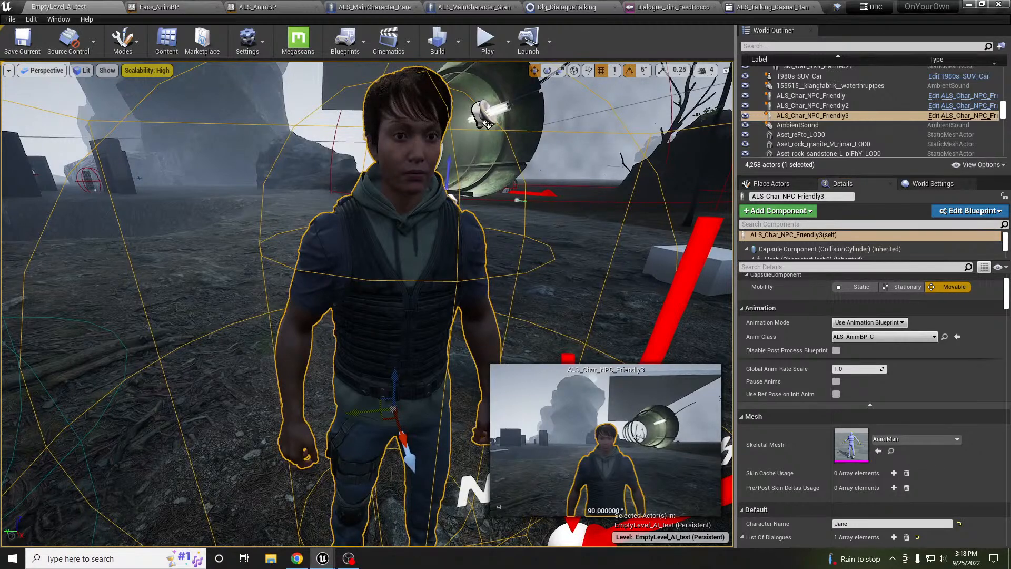
Step: Play the level, walk around Jane to see how she faces the player, and talk to her
mouse_move(327, 564)
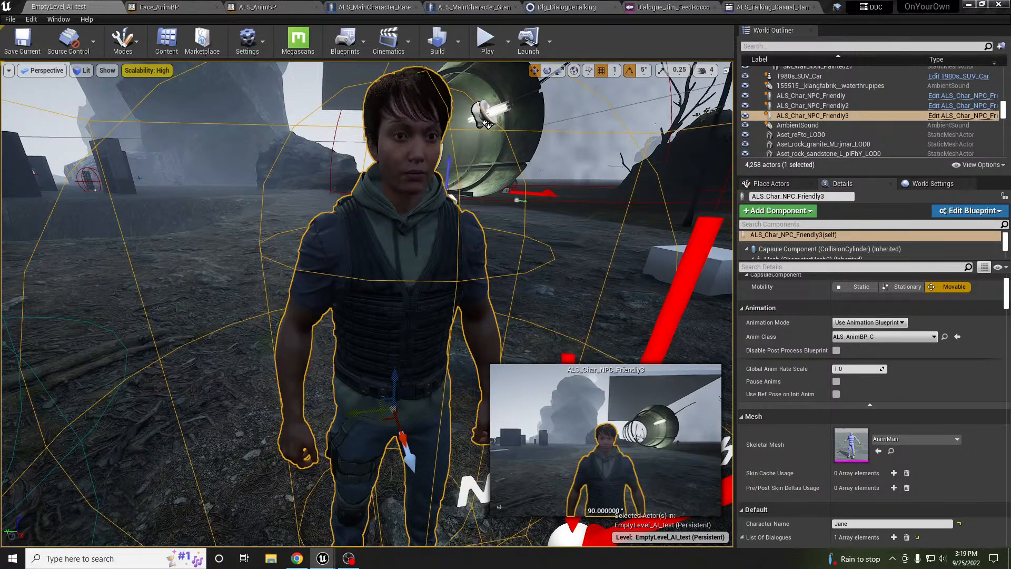
scroll(499, 274, up, 2)
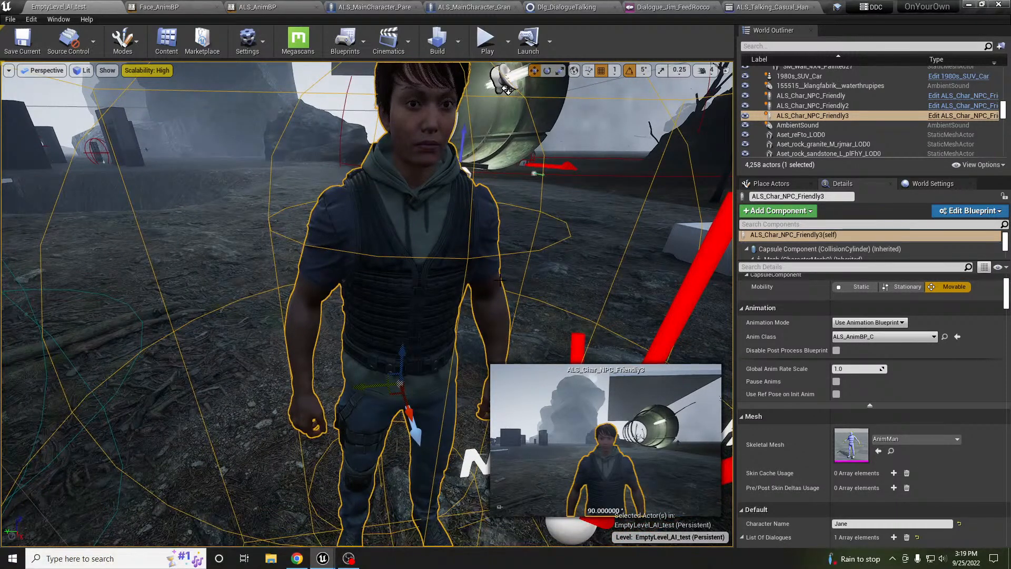
key(alt+p)
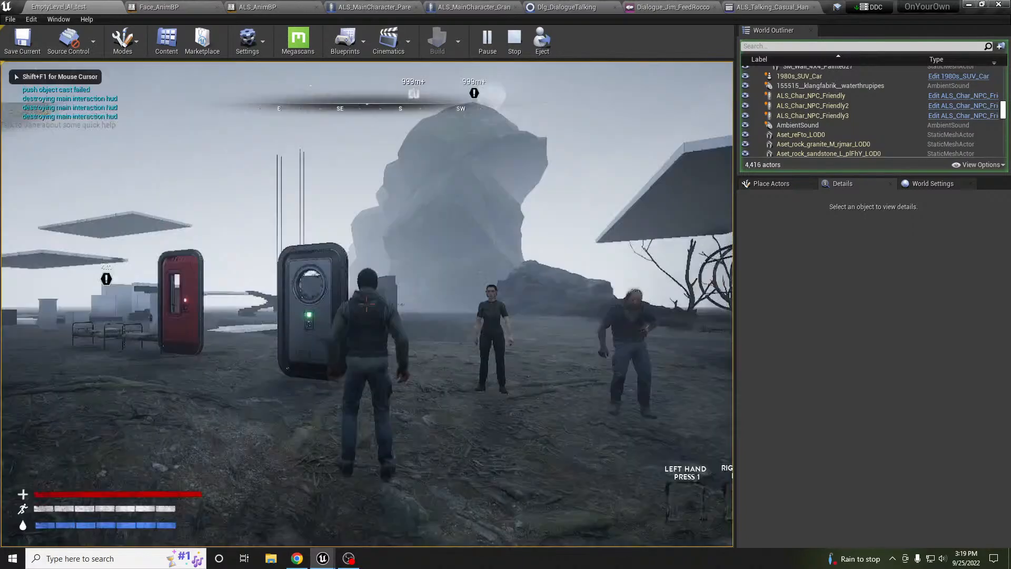
key(w)
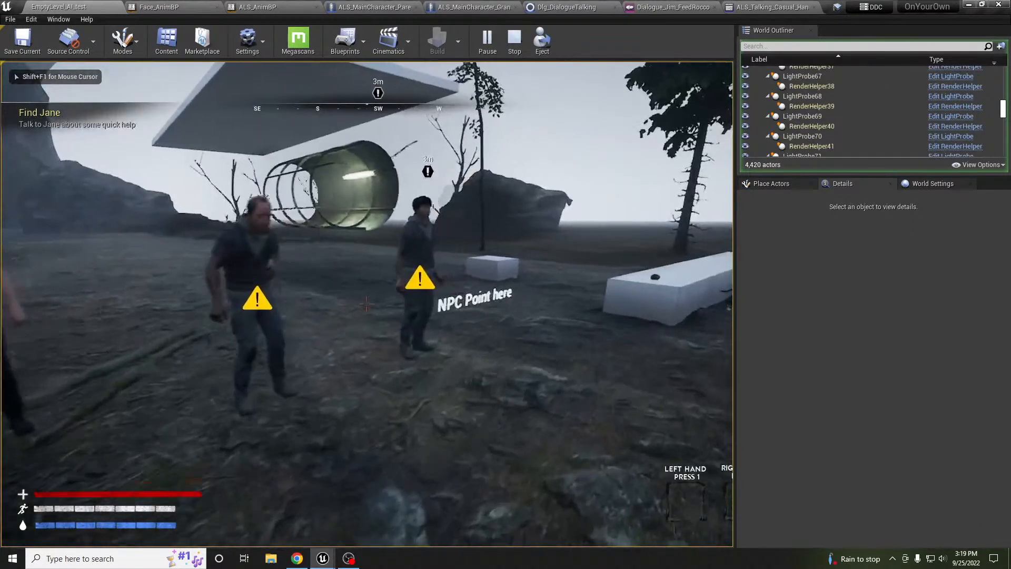
key(w)
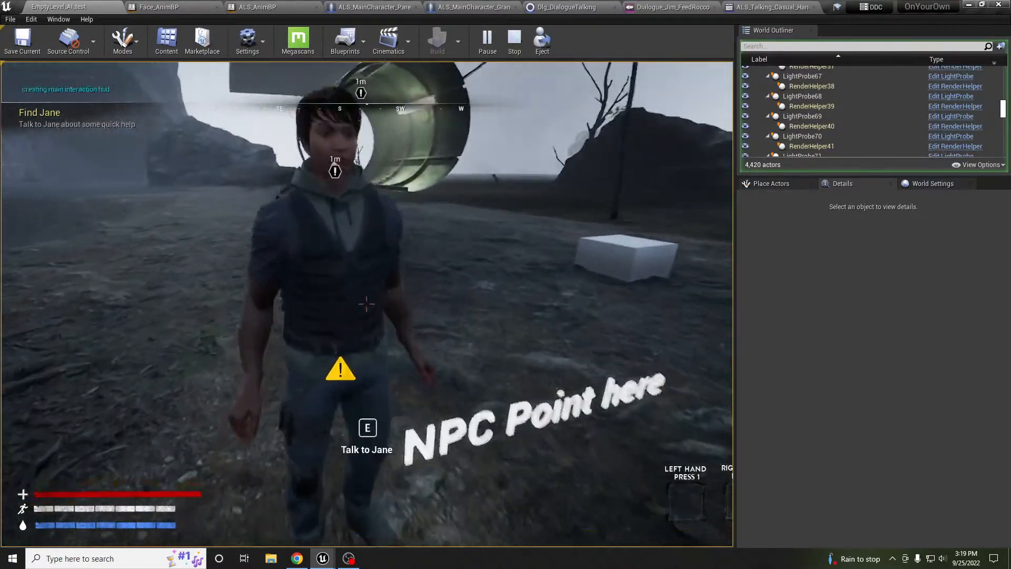
key(d)
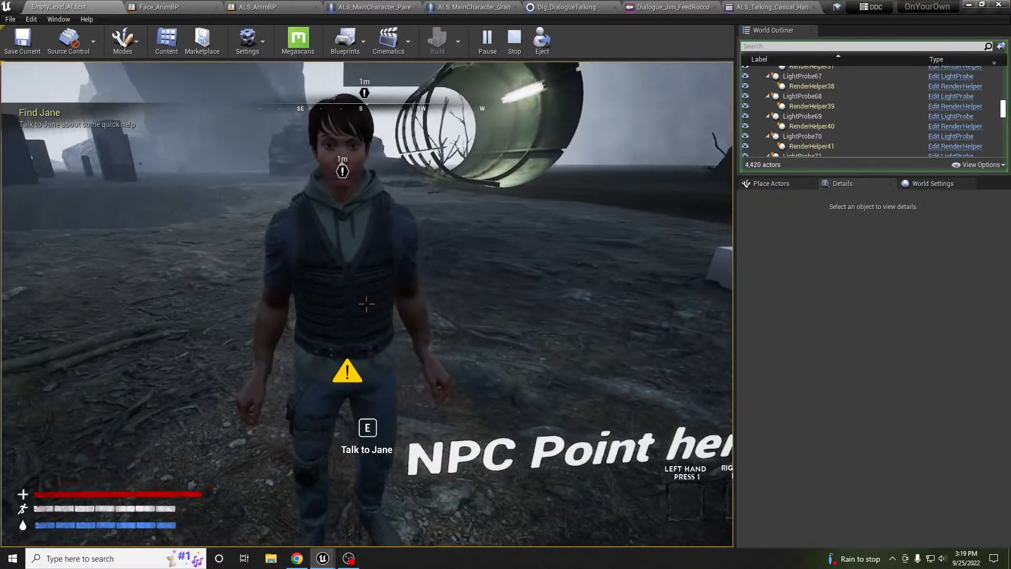
key(d)
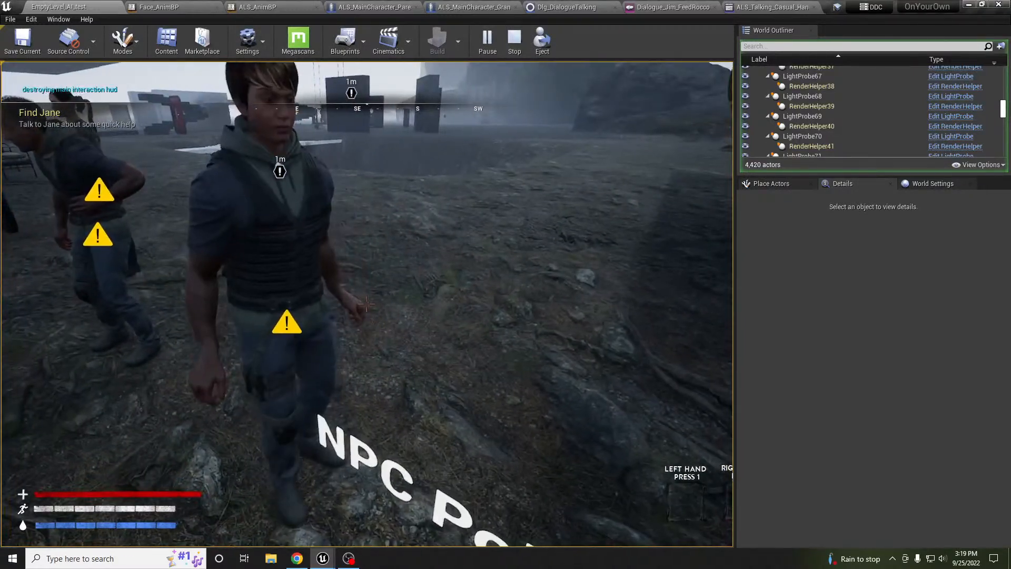
key(d)
key(d)
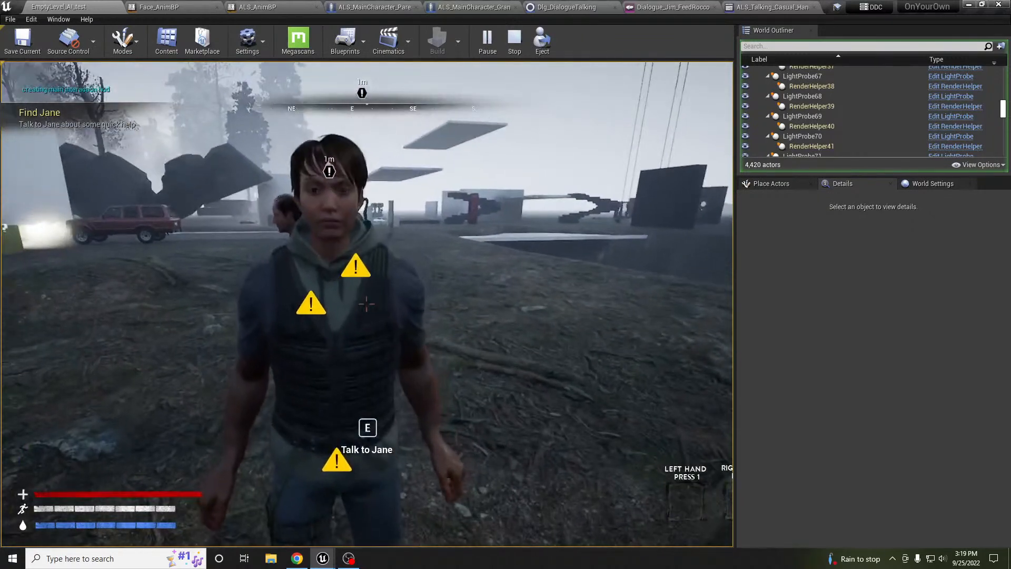
key(e)
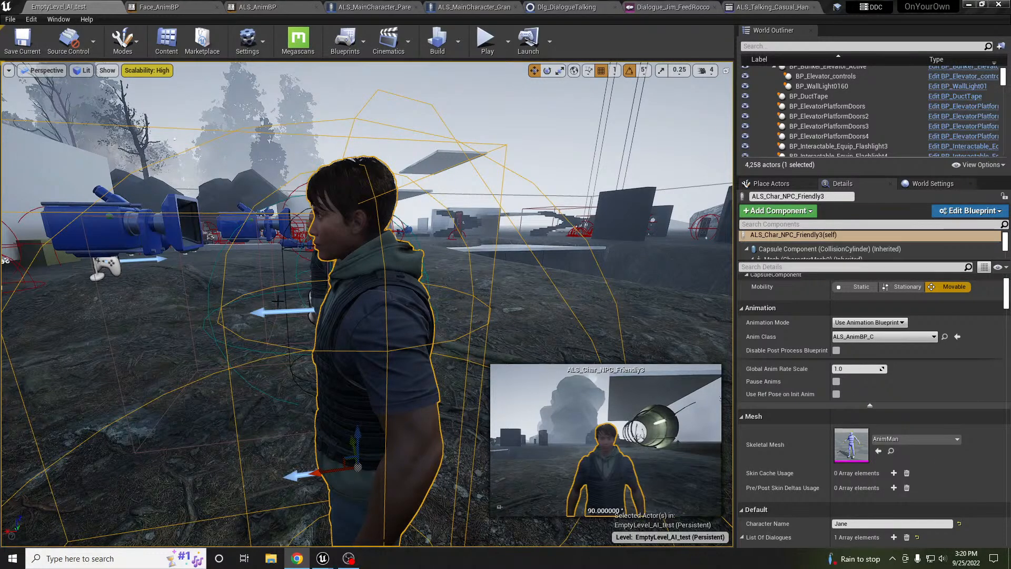
Step: Examine Jane's face, body and standing pose up close in the level viewport
right_drag(384, 305, 579, 369)
key(a)
key(s)
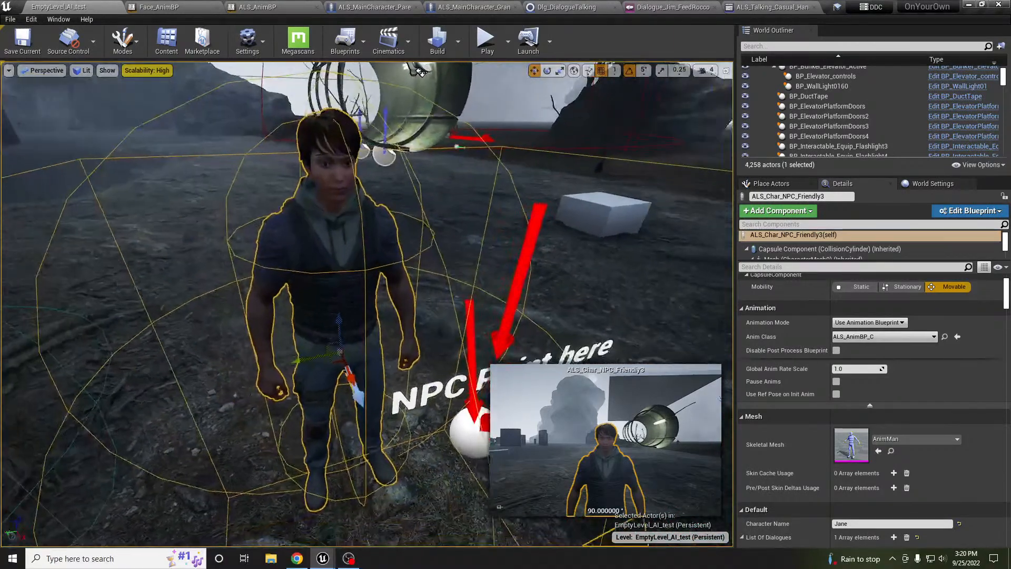
key(w)
right_drag(422, 342, 476, 284)
key(s)
key(w)
key(a)
key(d)
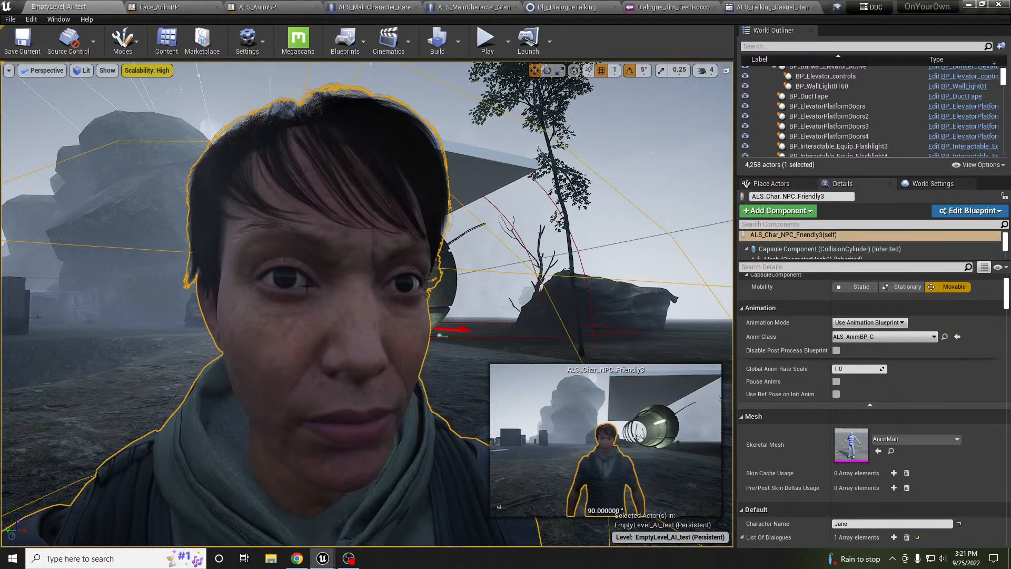
key(s)
right_drag(273, 333, 263, 353)
key(w)
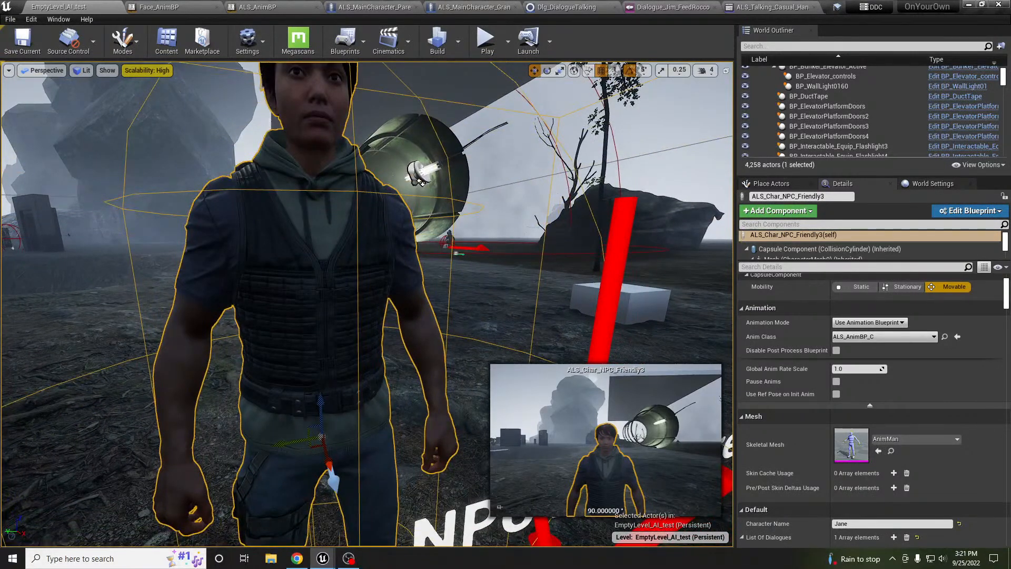
Step: Set the NPCOverlay State of Jane (ALS_Char_NPC_Friendly3) to Default
scroll(949, 425, down, 4)
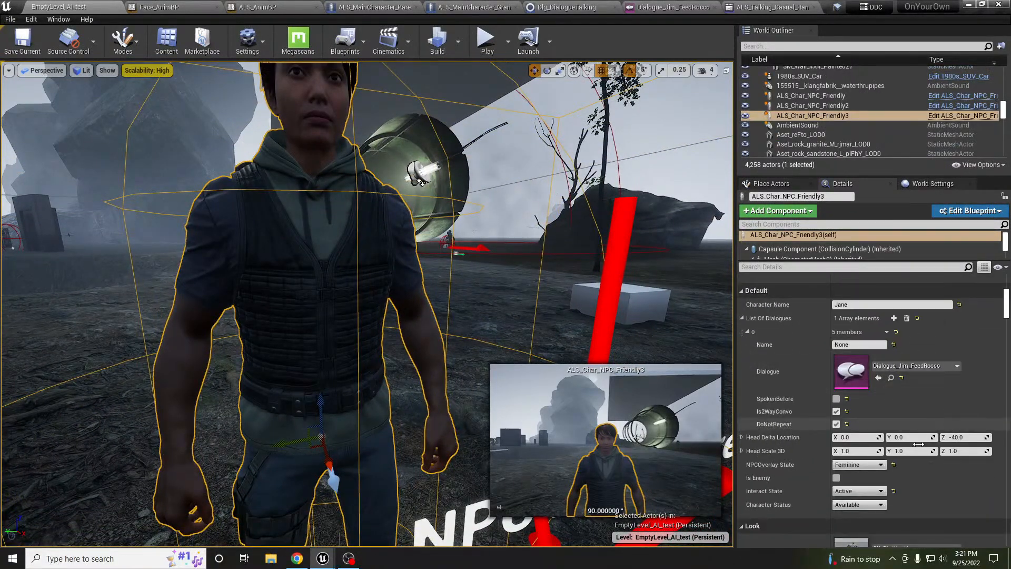
click(857, 465)
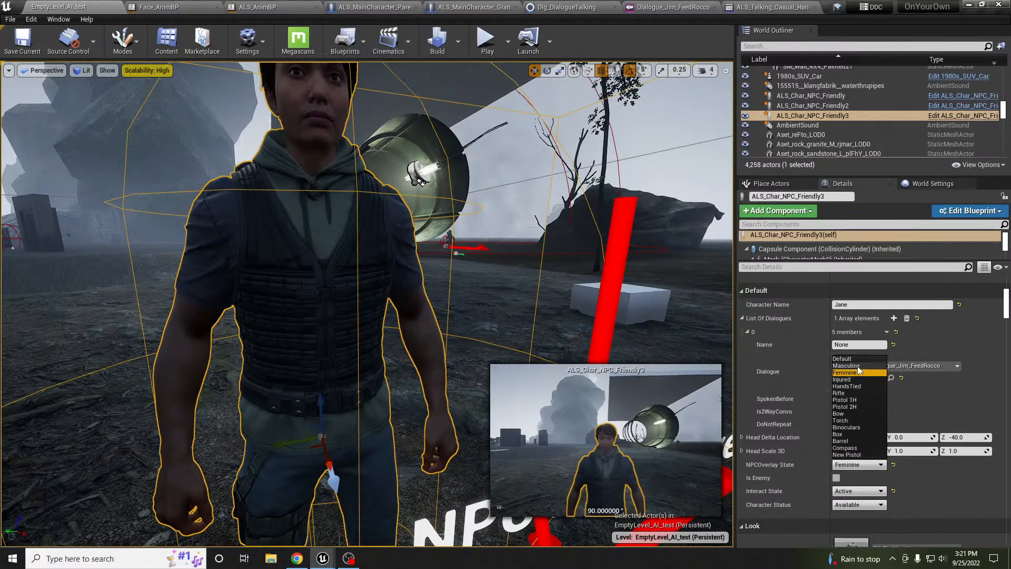
click(843, 359)
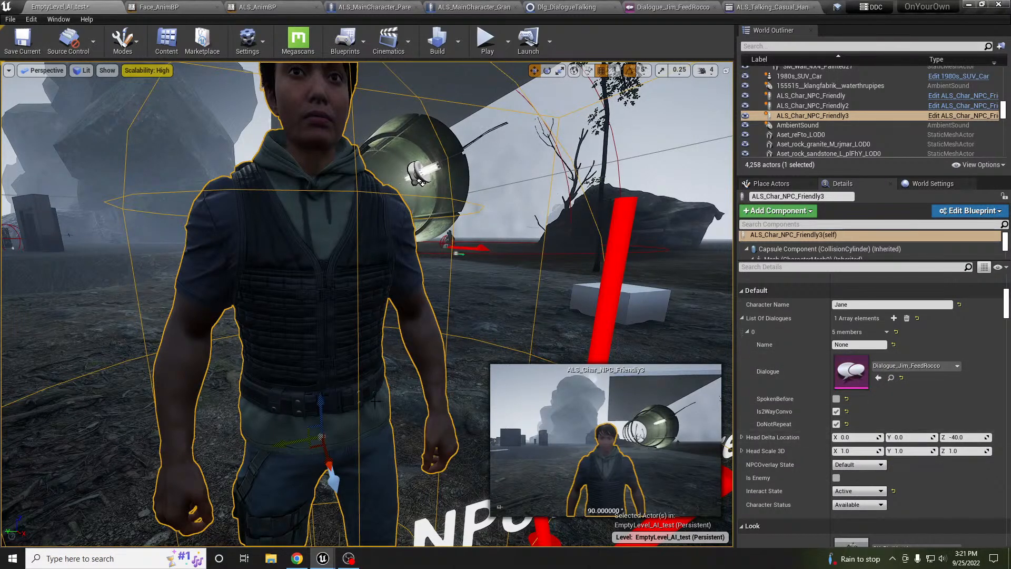
Step: Play the level again and talk to Jane to test her pose and talking animation with the Default overlay
middle_drag(368, 295, 422, 298)
right_drag(329, 370, 282, 390)
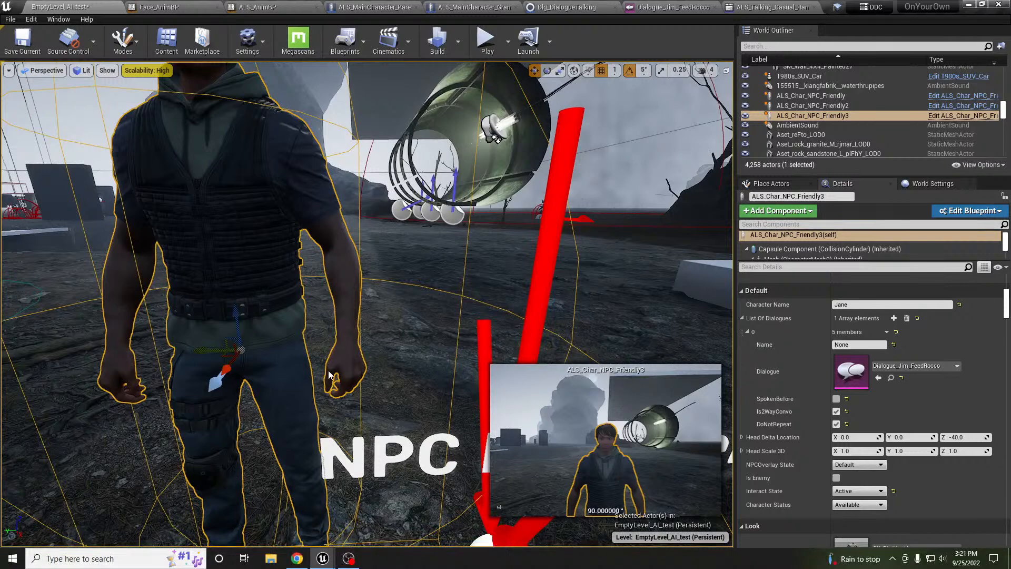
key(alt+p)
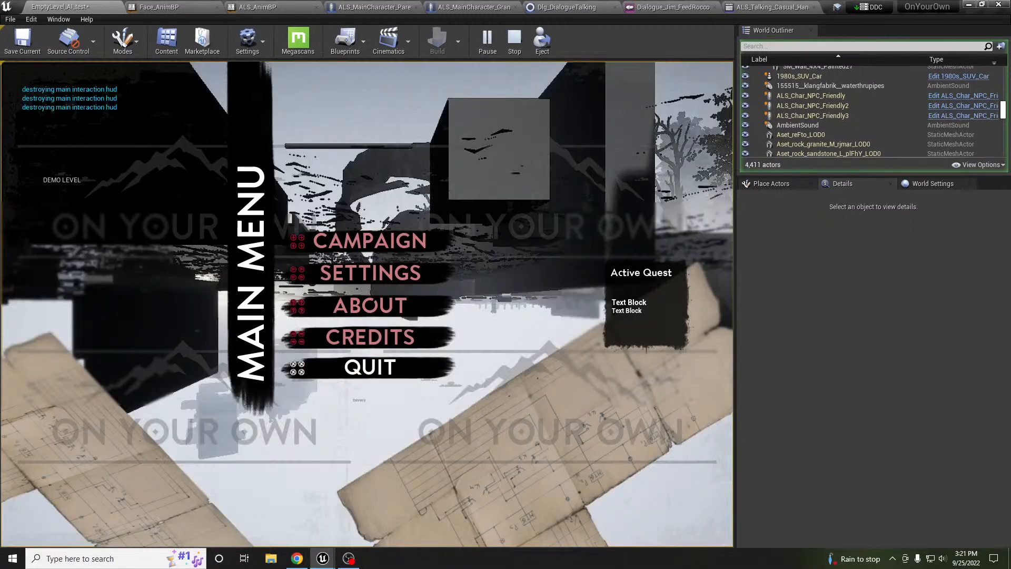
key(w)
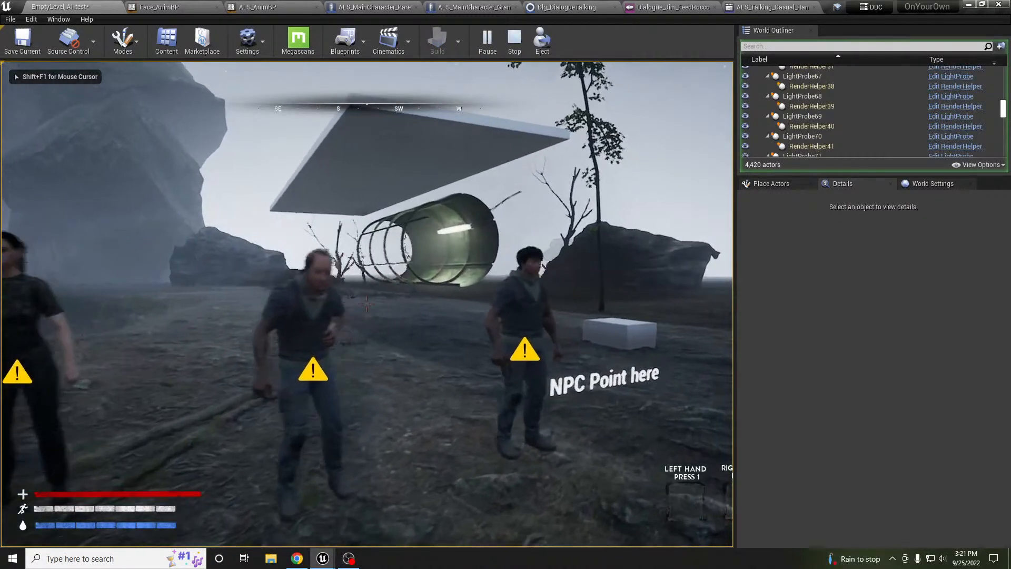
key(w)
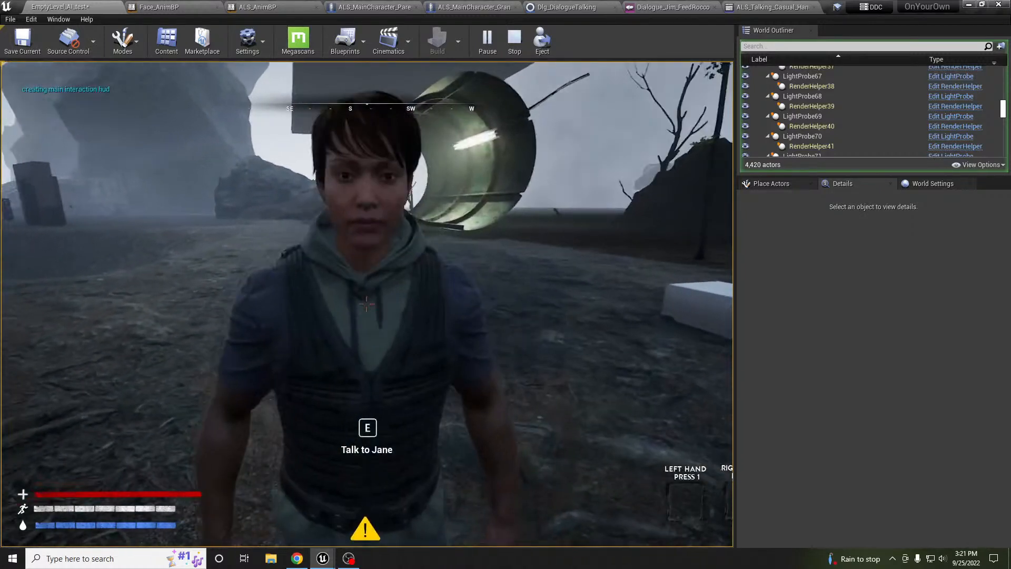
key(e)
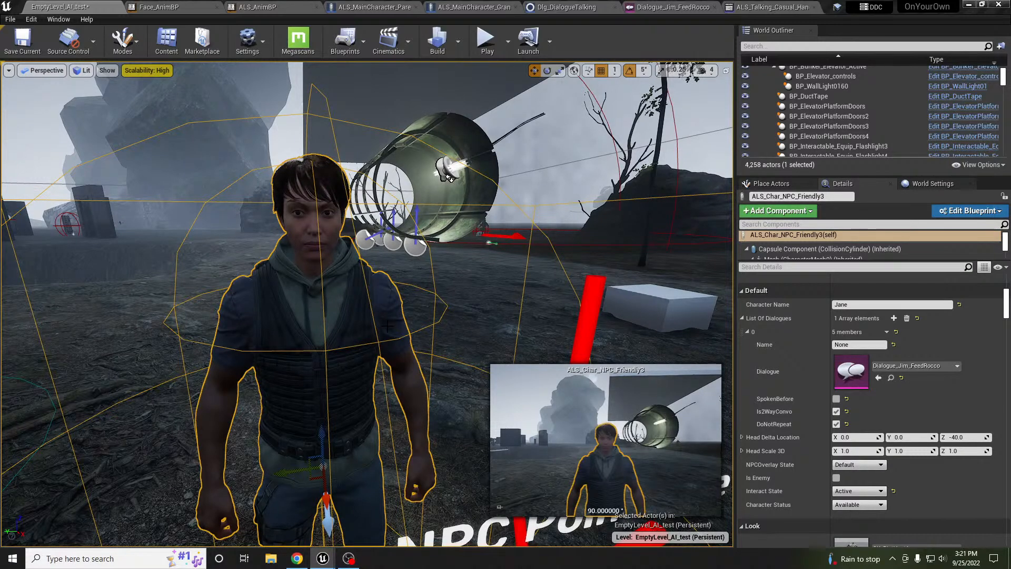
Step: Compare the events on the "Hi there. My name is Jane" and "Ah, you're back" nodes in Dialogue_Jim_FeedRocco
click(569, 7)
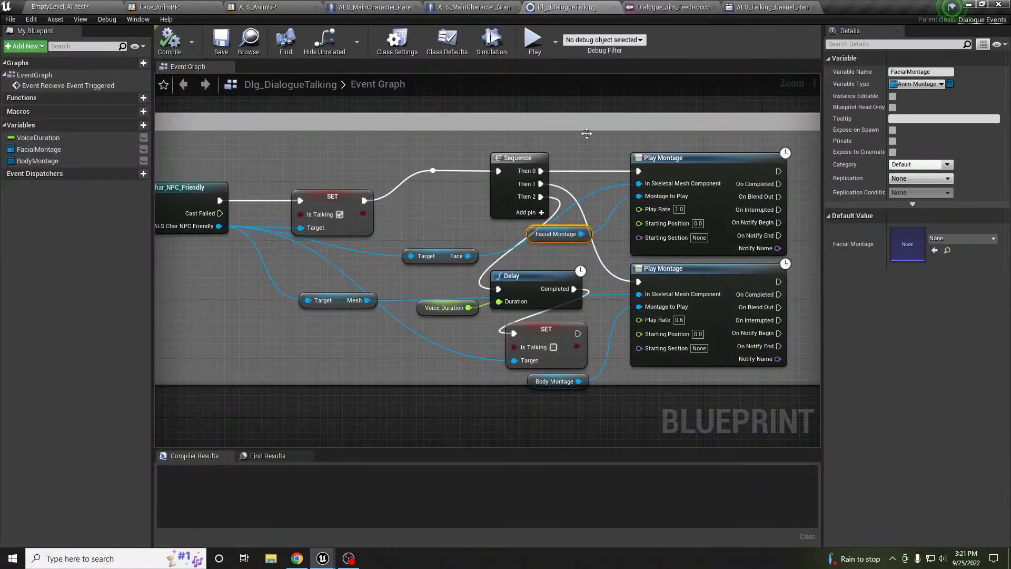
click(679, 7)
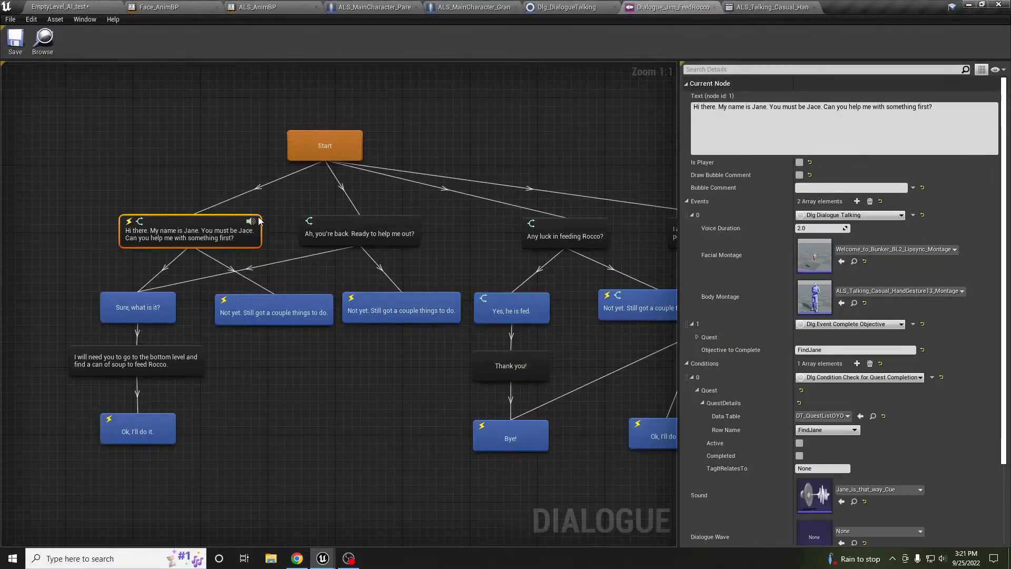
click(370, 235)
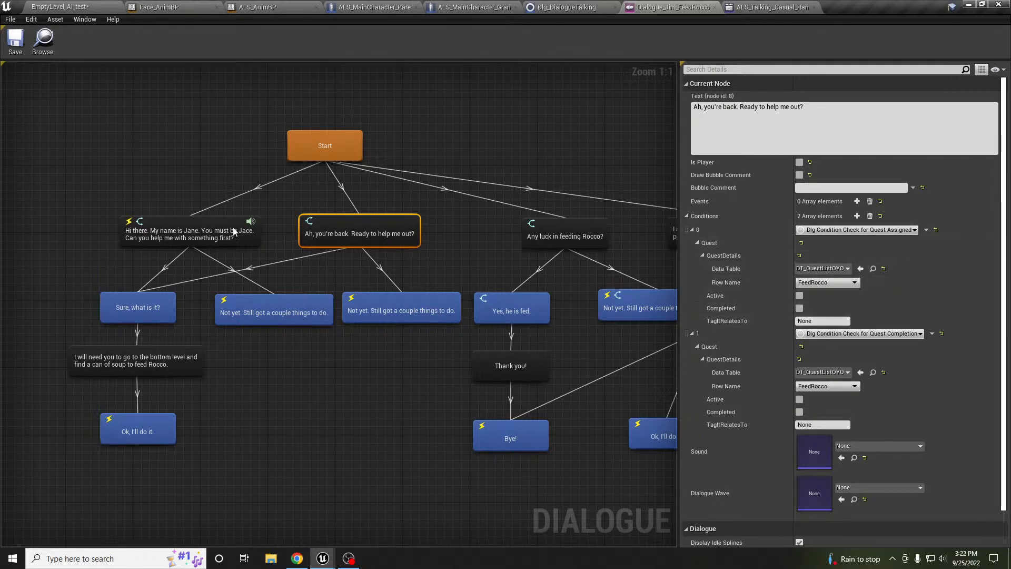
click(215, 233)
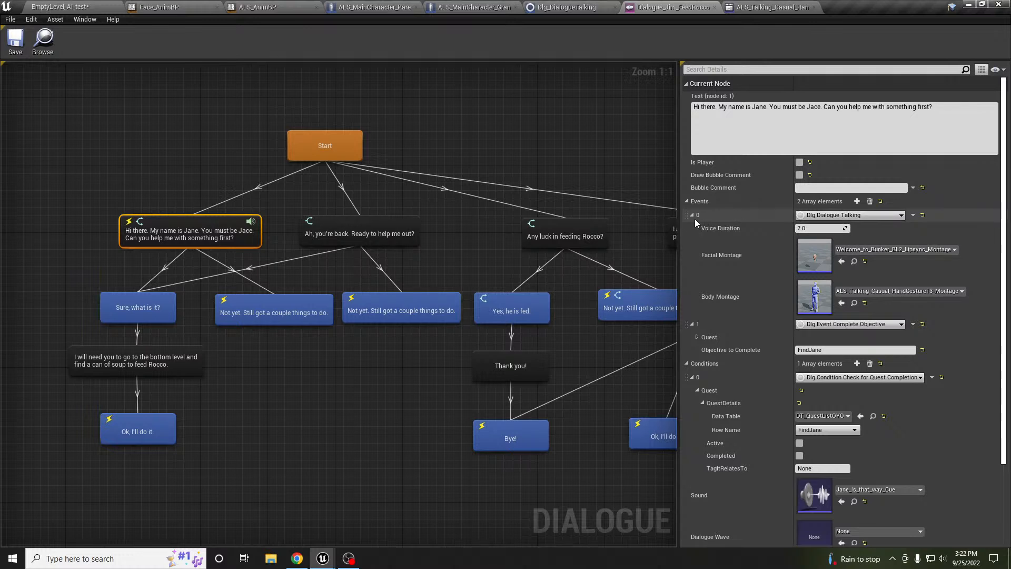
click(390, 226)
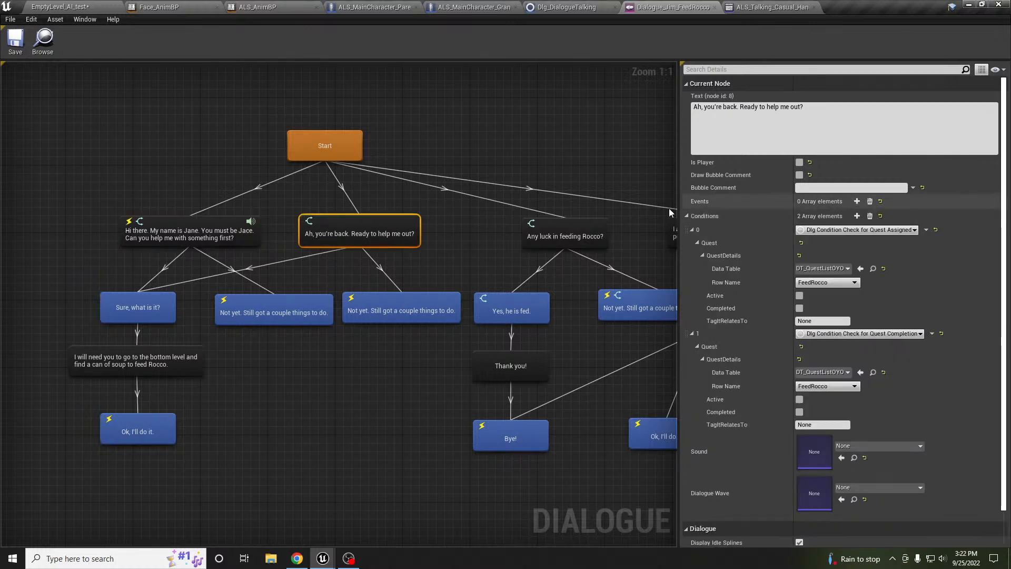
click(234, 223)
Step: Add a Dlg_DialogueTalking event to the "Ah, you're back. Ready to help me out?" node and clear its Body Montage
click(345, 226)
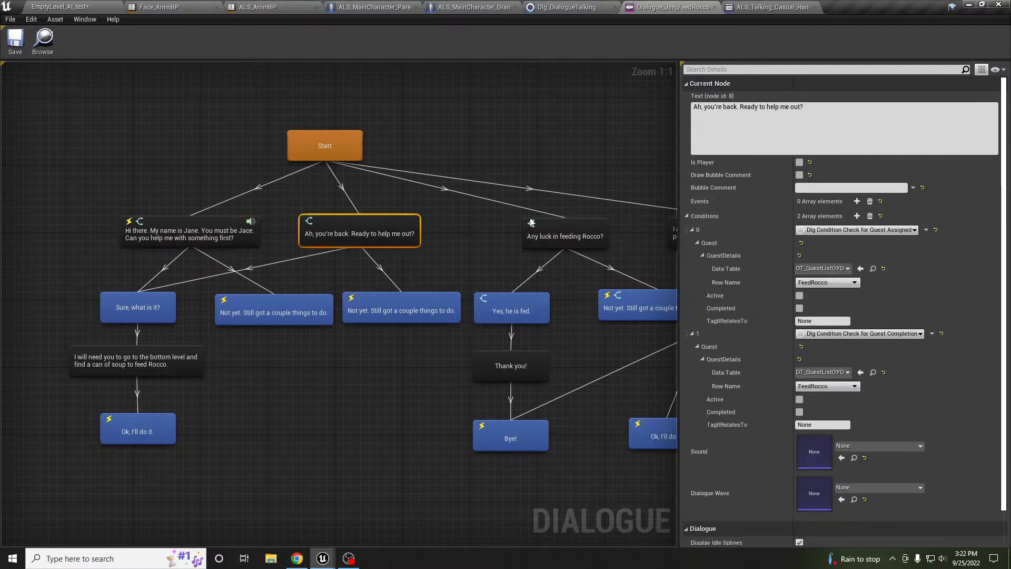
click(844, 214)
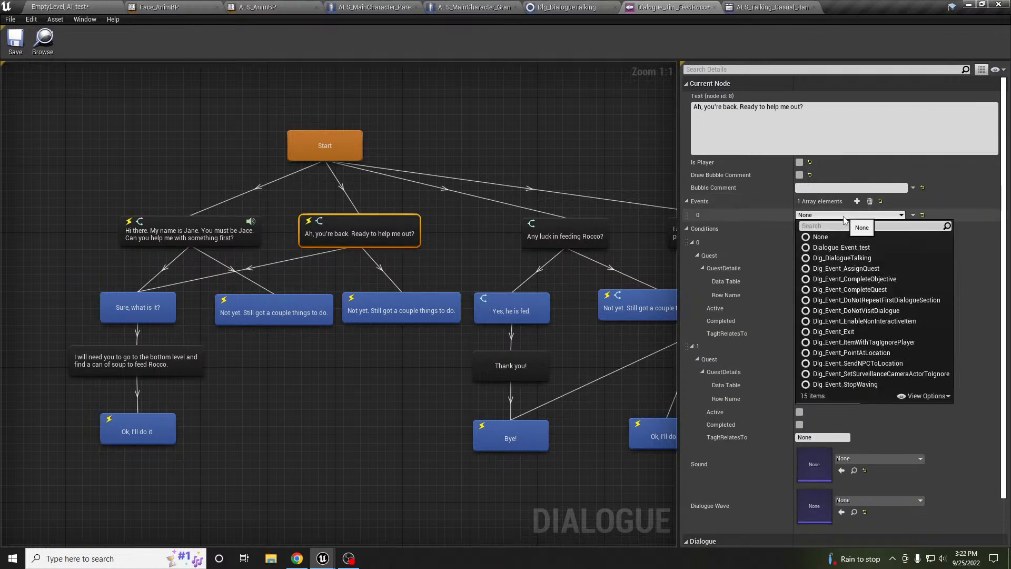
click(828, 261)
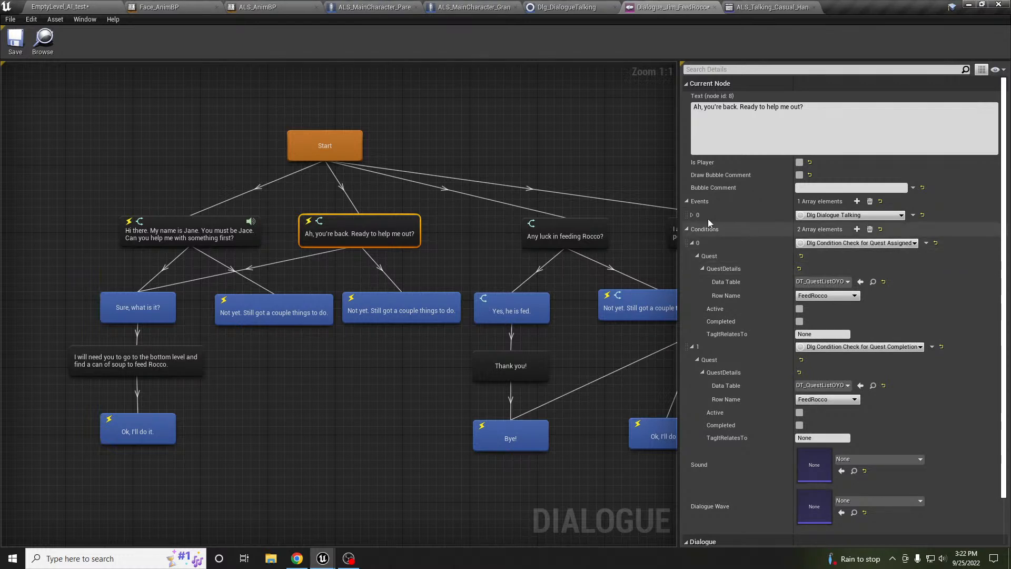
click(693, 216)
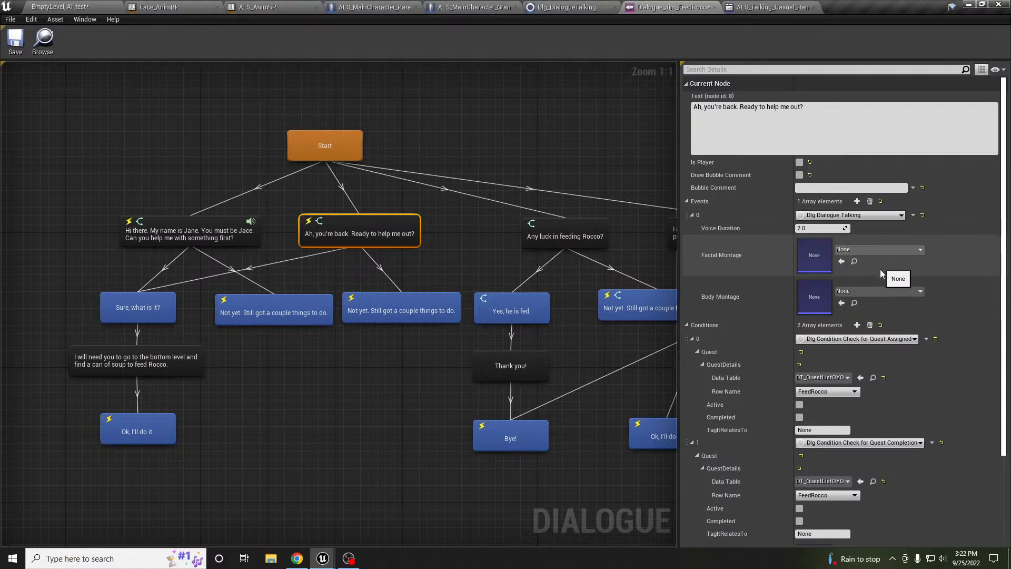
click(883, 291)
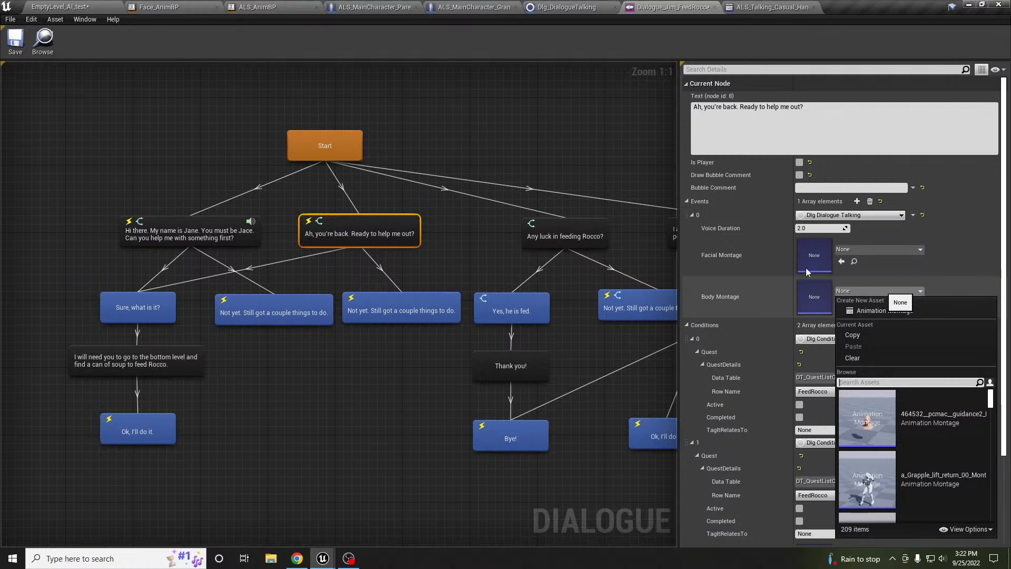
click(861, 357)
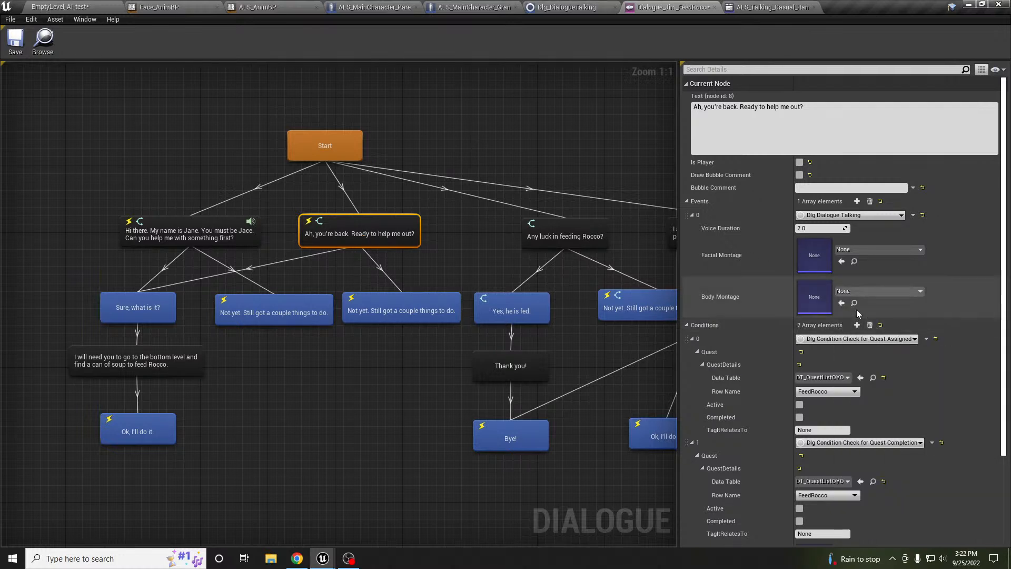
Step: Set the Body Montage of the "Ah, you're back" node's Dlg_DialogueTalking event to ALS_Talking_Casual_HandGesture13_Montage
click(869, 290)
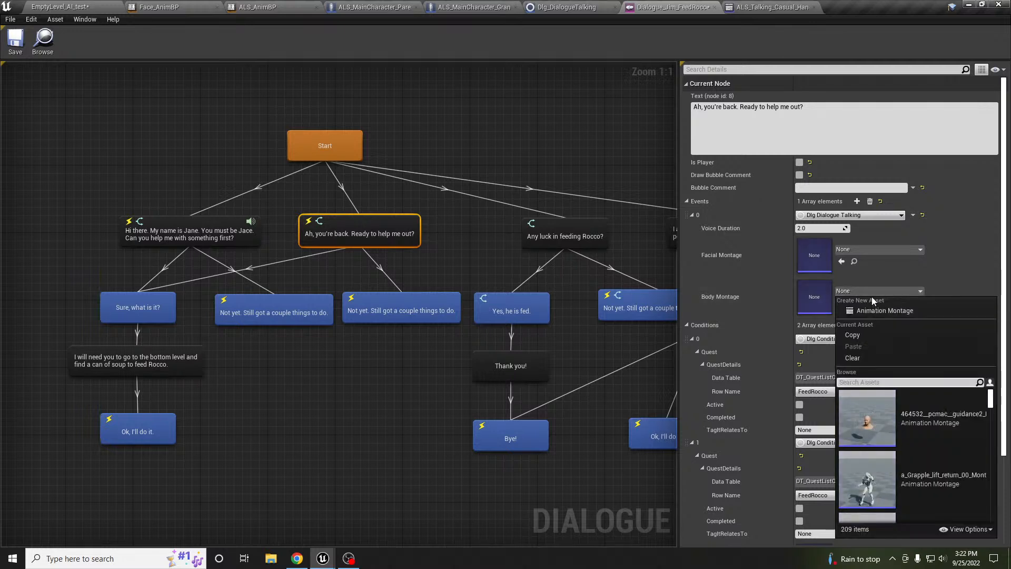
text(gestu)
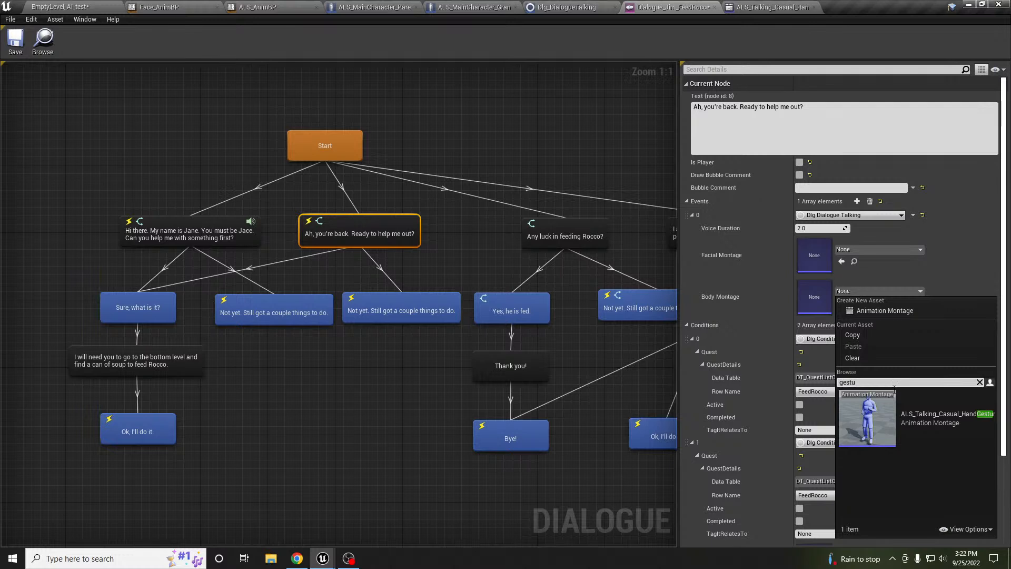
click(928, 418)
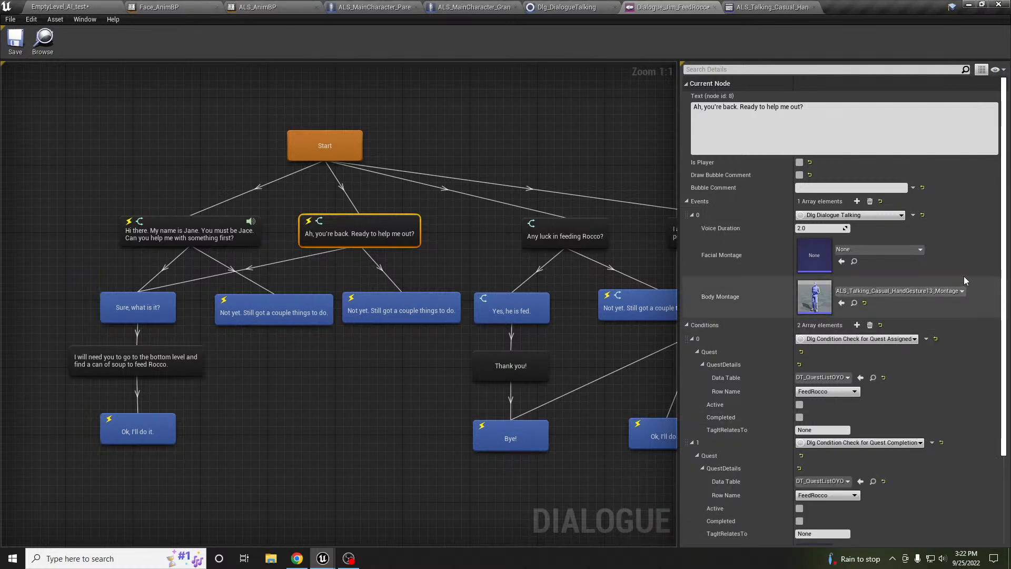
click(884, 249)
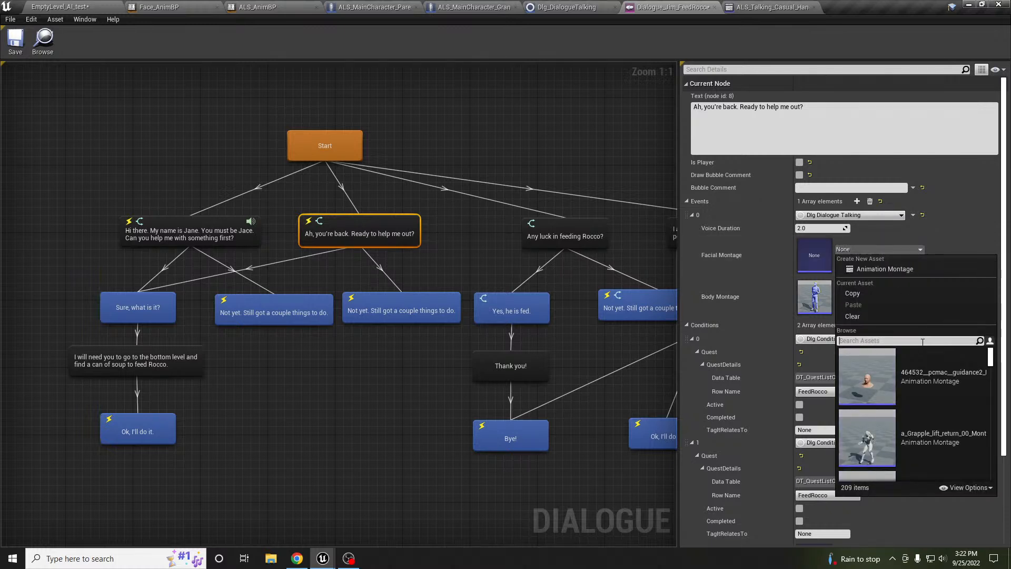
click(553, 7)
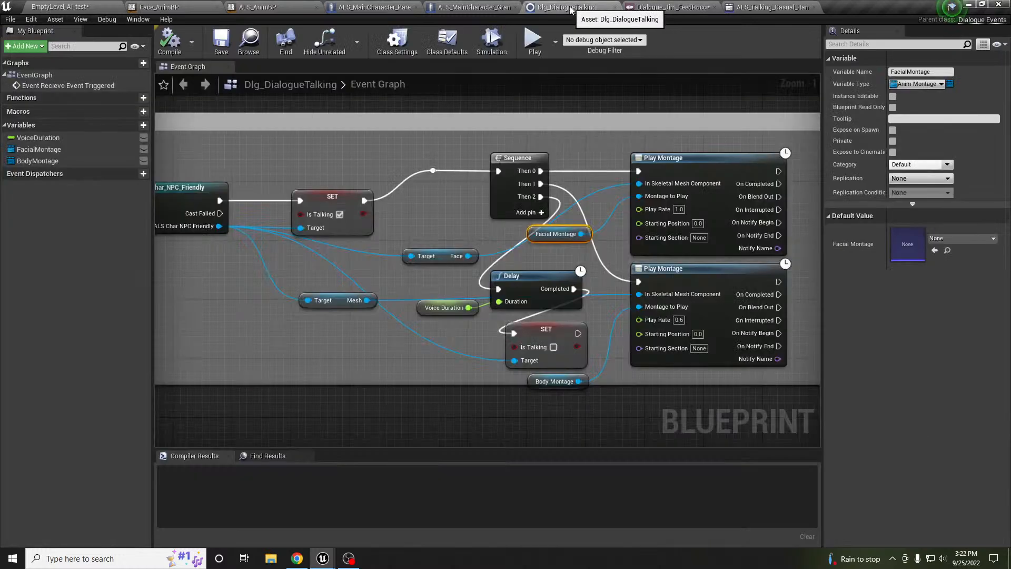
click(667, 7)
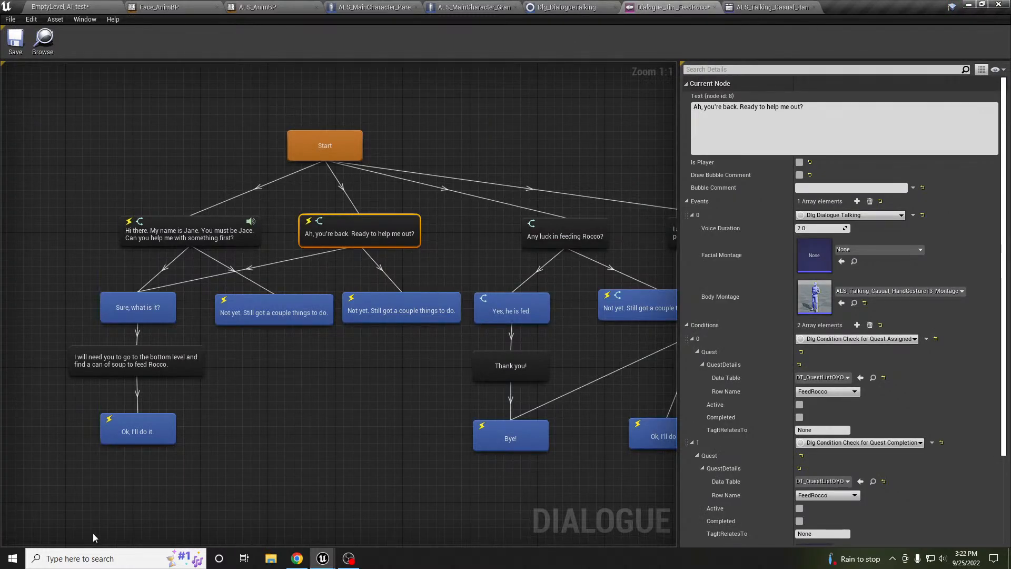
Step: Launch Audacity and place its window beside the dialogue graph so the "Ah, you're back" line stays readable
click(100, 559)
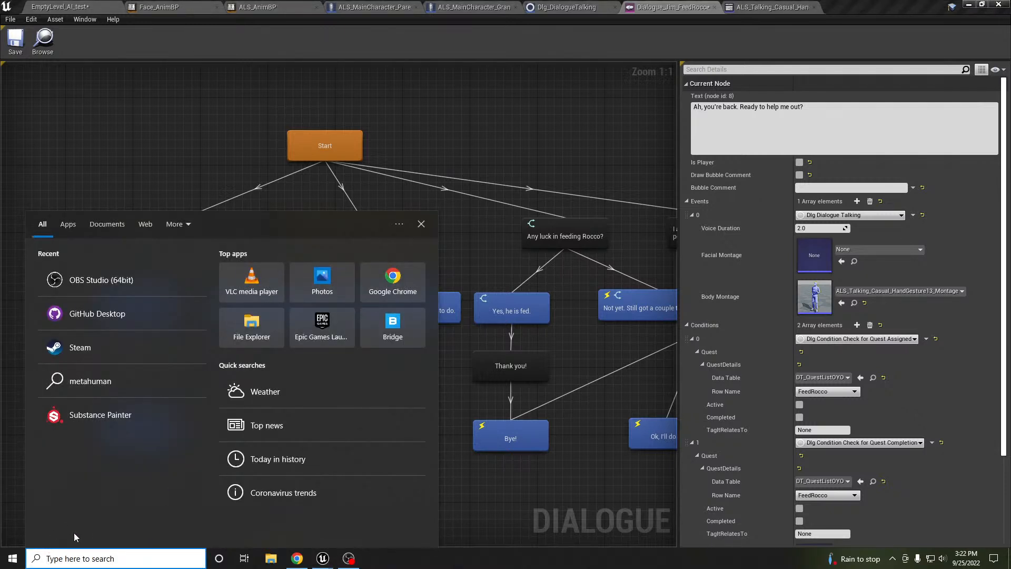
text(au)
key(BackSpace)
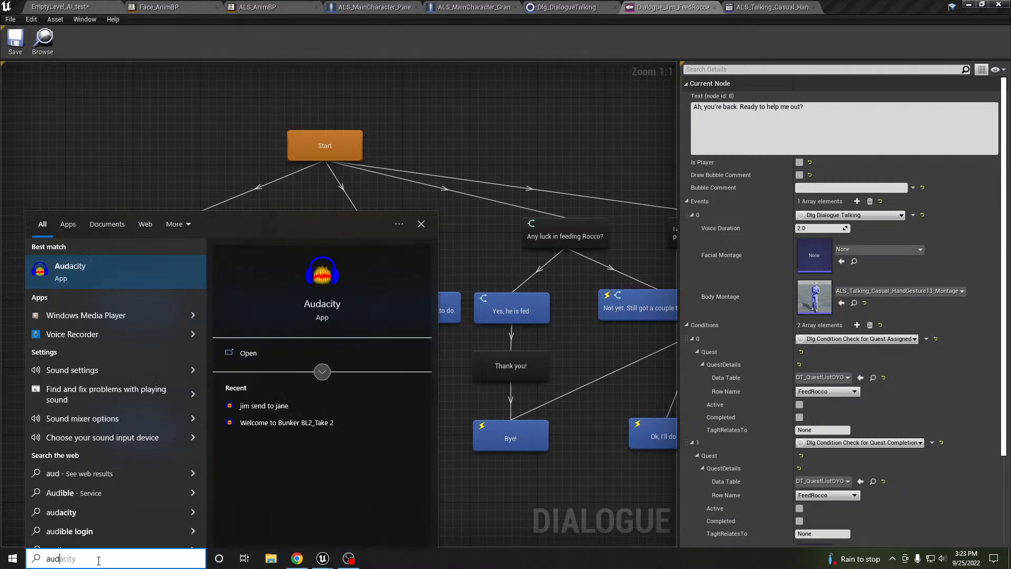
key(BackSpace)
text(d)
click(116, 282)
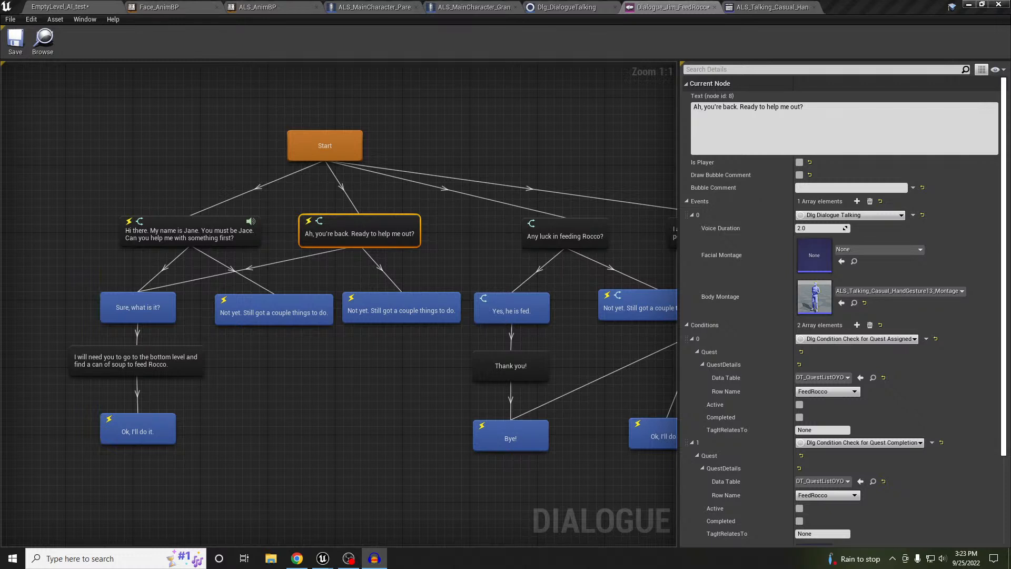
drag(664, 141, 813, 45)
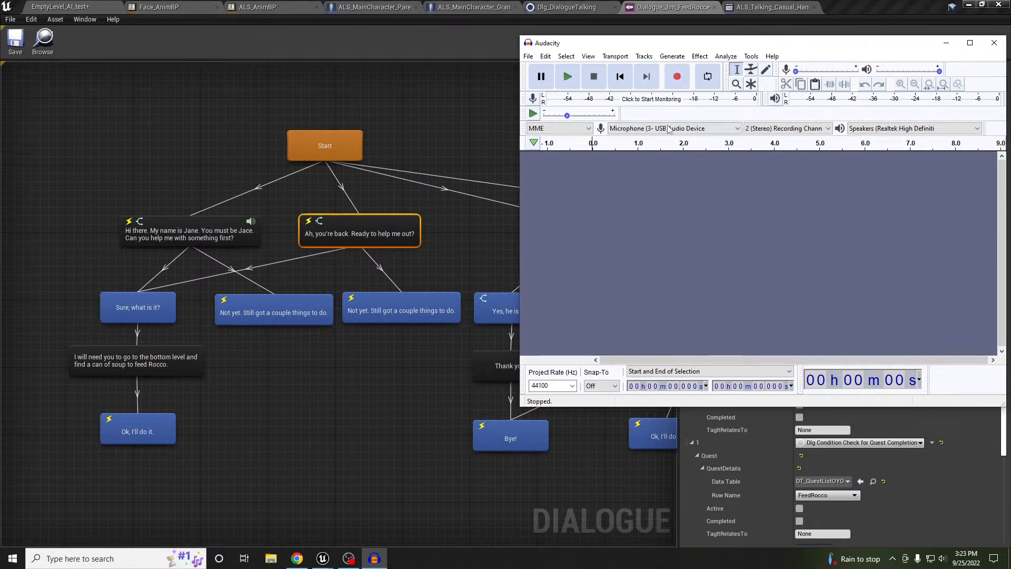
Step: Record a voice take of "Ah, you're back. Ready to help me out?" about 5.8 seconds long
mouse_move(568, 117)
click(677, 77)
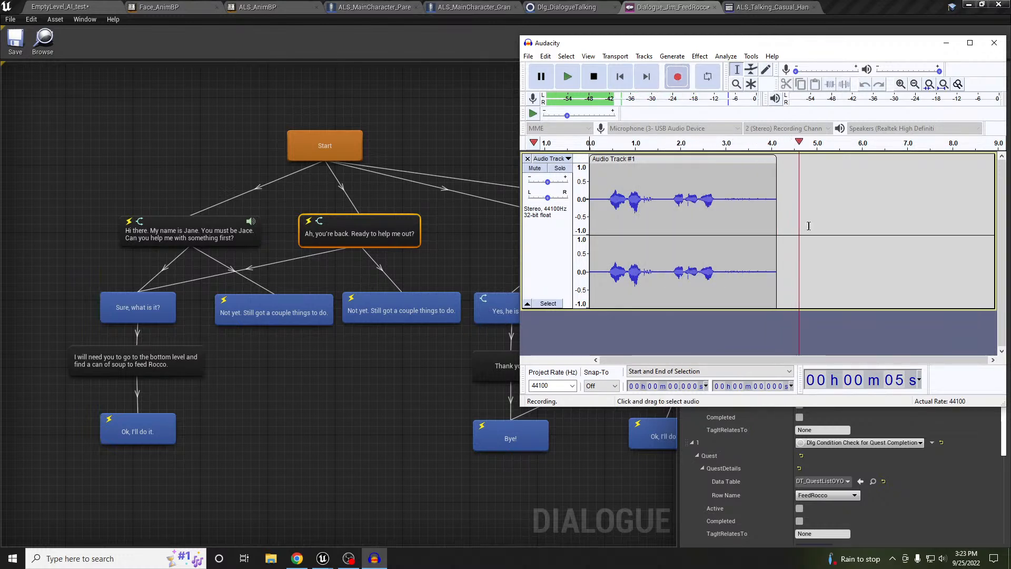
click(603, 80)
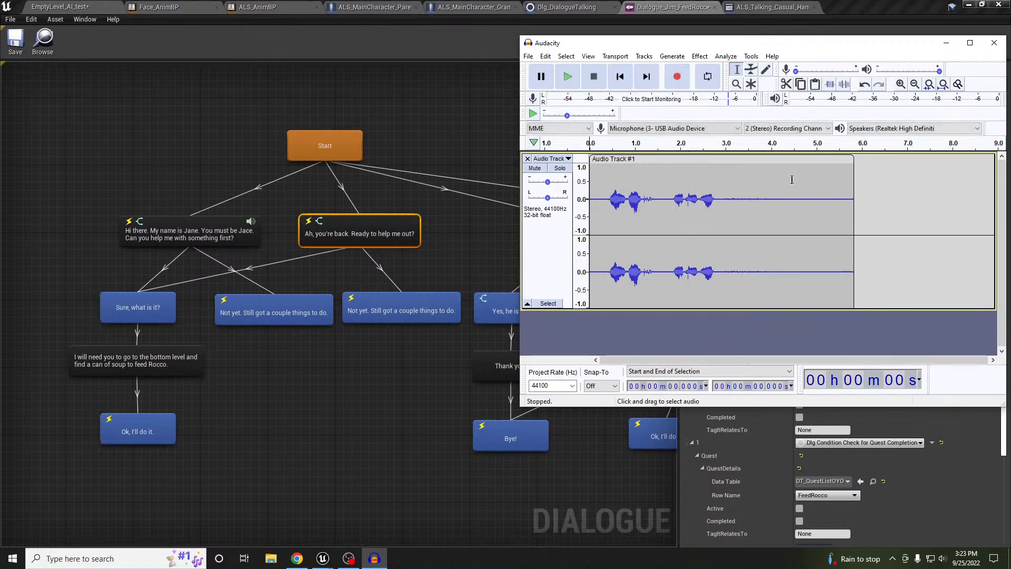
Step: Select the spoken part of the recording from about 0.418 to 2.879 seconds and play it
click(609, 181)
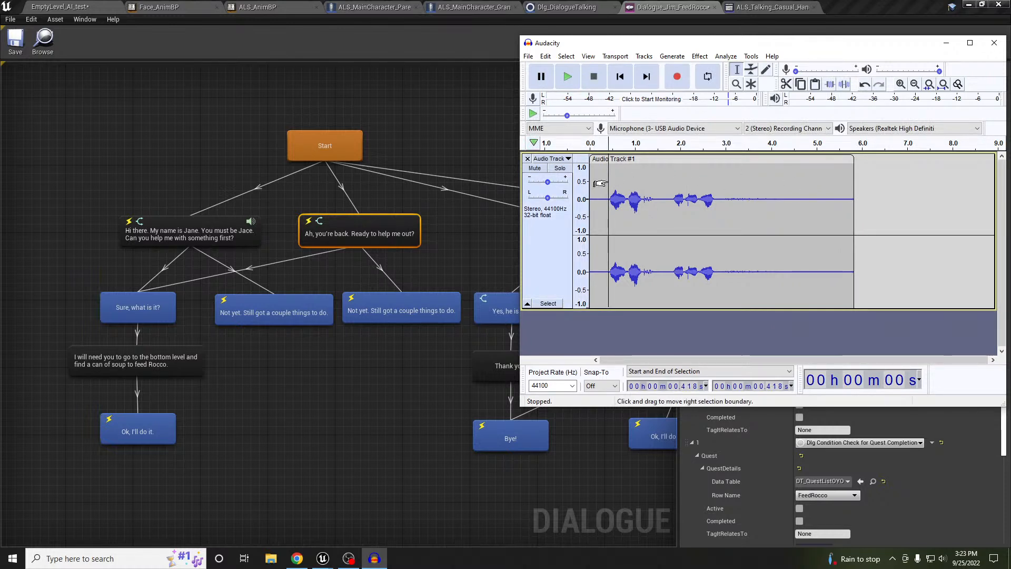
drag(610, 181, 711, 181)
click(568, 76)
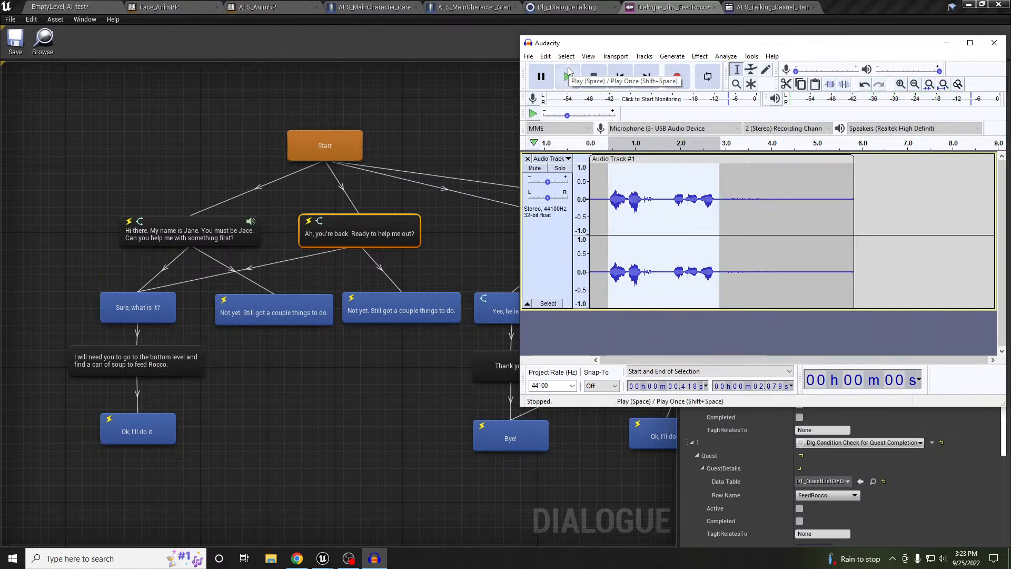
Step: Raise the system volume to 32 and replay the selected part of the voice recording
key(XF86AudioRaiseVolume)
key(XF86AudioRaiseVolume)
key(XF86AudioRaiseVolume)
key(XF86AudioRaiseVolume)
key(XF86AudioRaiseVolume)
key(XF86AudioRaiseVolume)
key(XF86AudioRaiseVolume)
key(XF86AudioRaiseVolume)
key(XF86AudioLowerVolume)
key(XF86AudioLowerVolume)
key(XF86AudioLowerVolume)
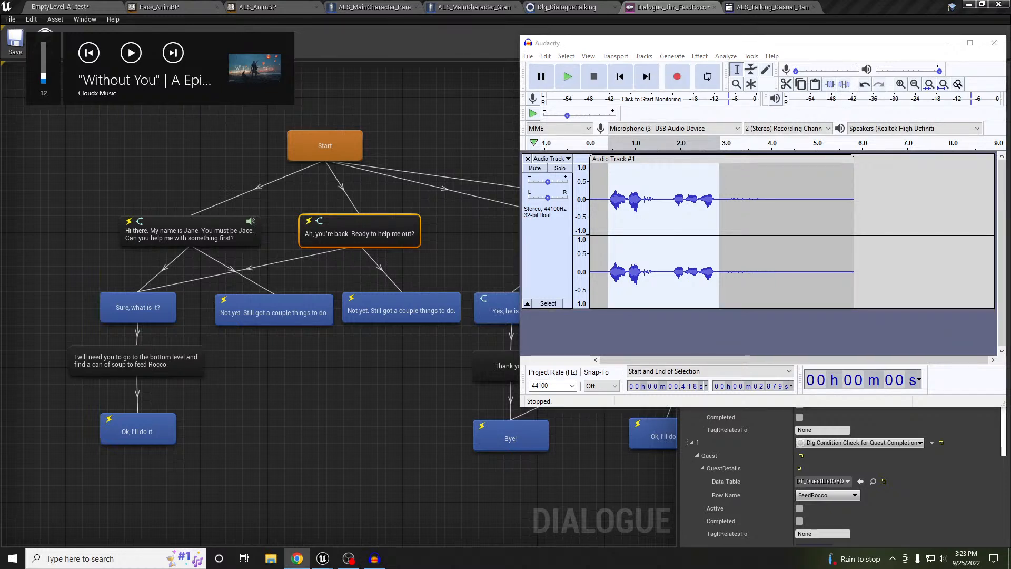
click(466, 53)
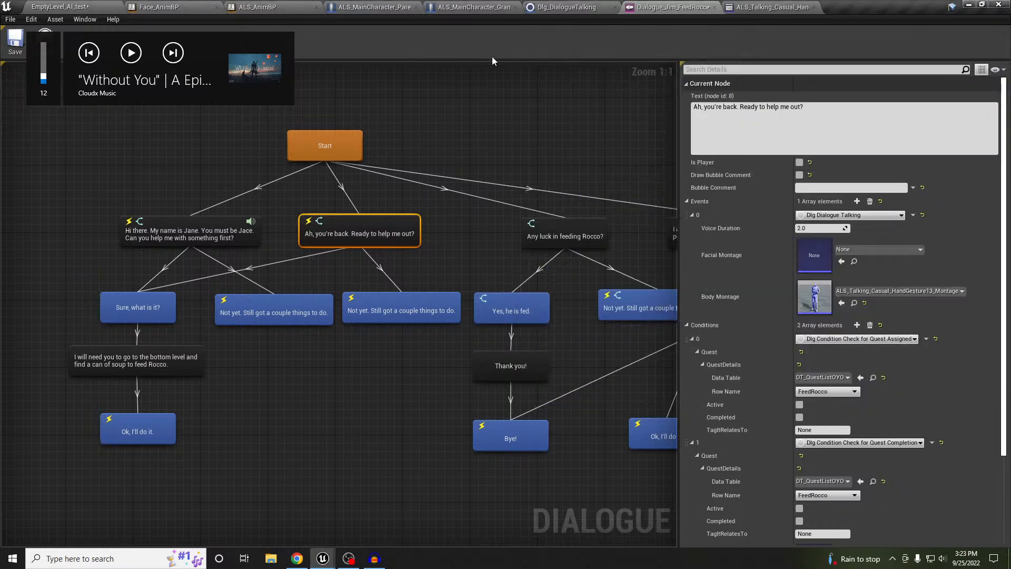
click(374, 558)
key(XF86AudioRaiseVolume)
key(XF86AudioRaiseVolume)
key(XF86AudioRaiseVolume)
key(XF86AudioRaiseVolume)
key(XF86AudioRaiseVolume)
key(XF86AudioRaiseVolume)
key(XF86AudioRaiseVolume)
key(XF86AudioRaiseVolume)
key(XF86AudioRaiseVolume)
key(XF86AudioRaiseVolume)
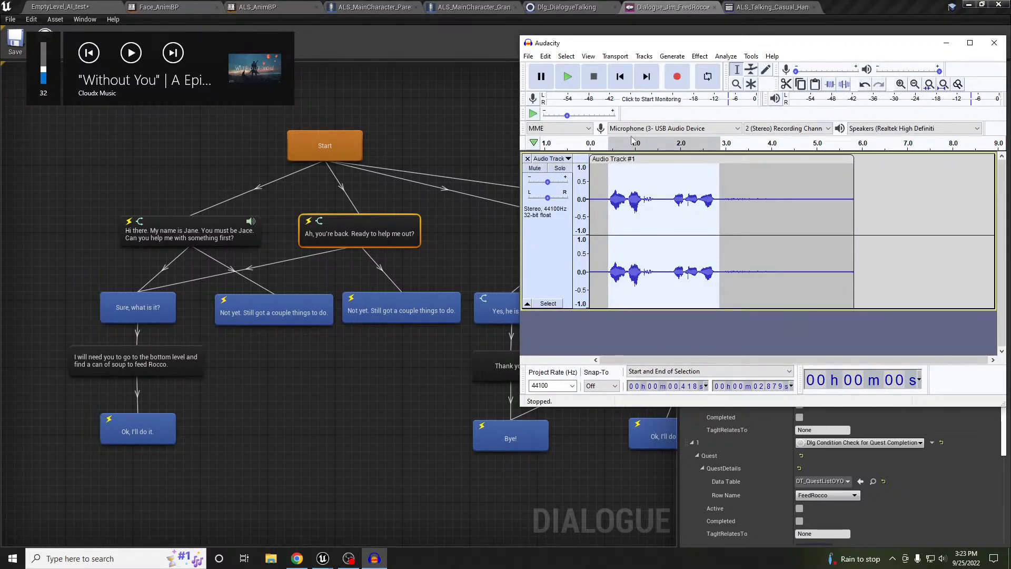
click(568, 77)
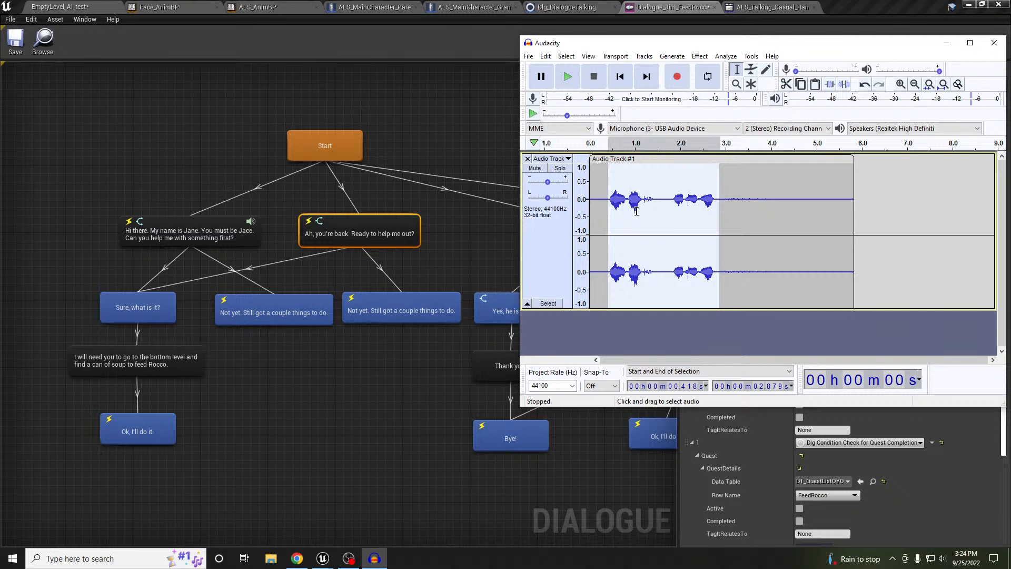
click(527, 56)
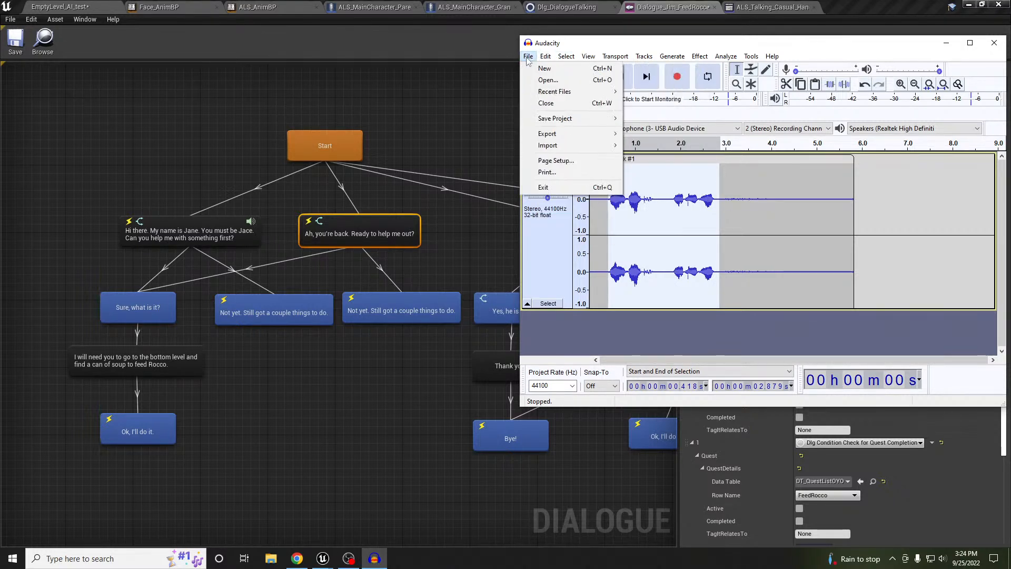
mouse_move(550, 146)
click(662, 145)
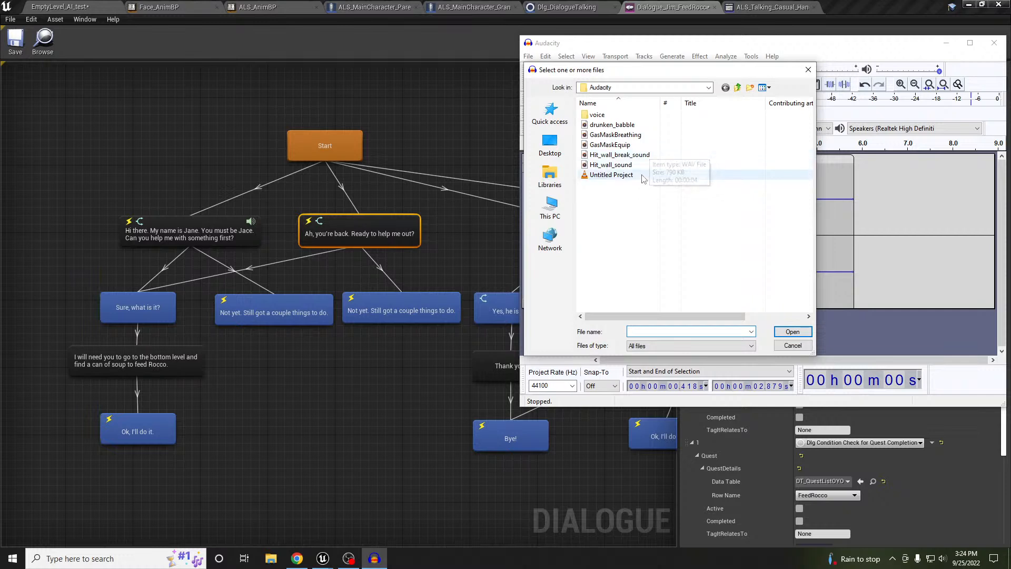
double_click(597, 116)
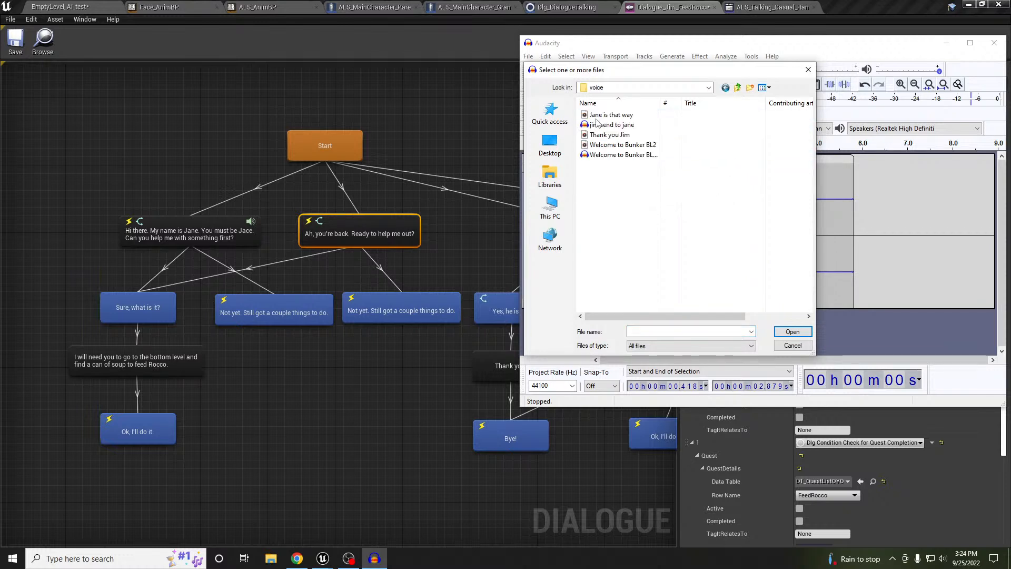
click(656, 346)
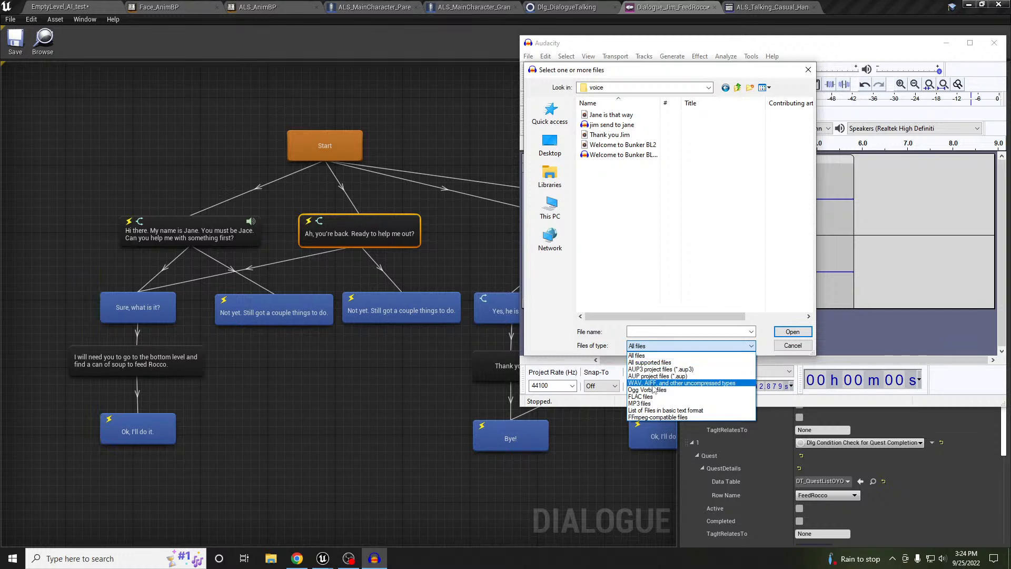
click(644, 333)
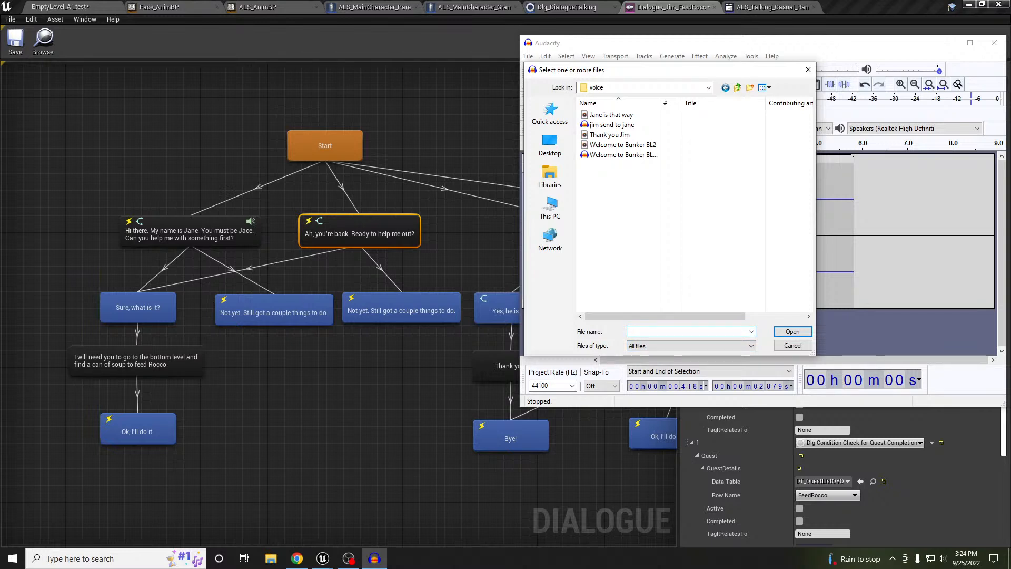
click(655, 330)
text(AhU)
key(BackSpace)
text(YoureBack)
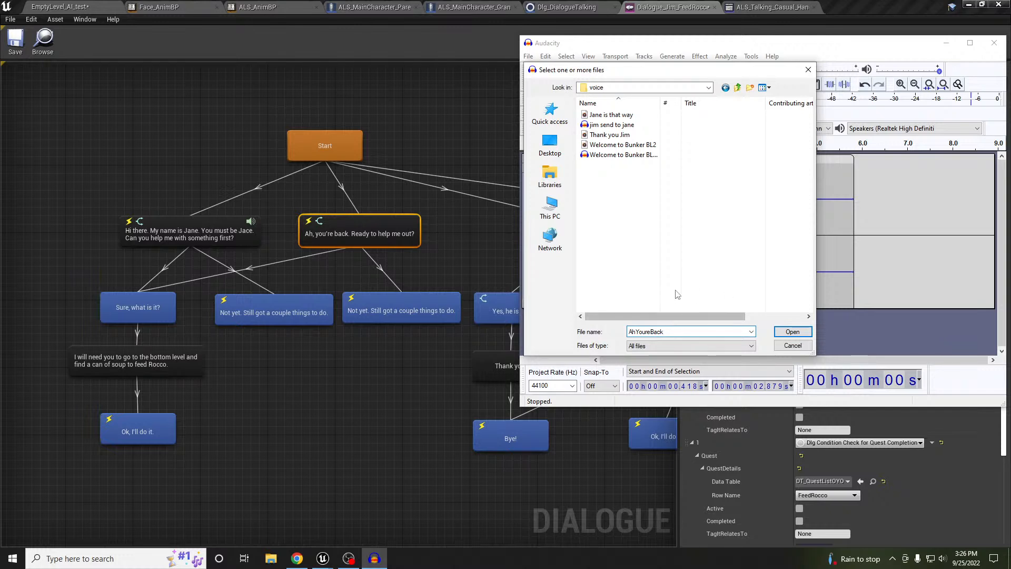
click(684, 87)
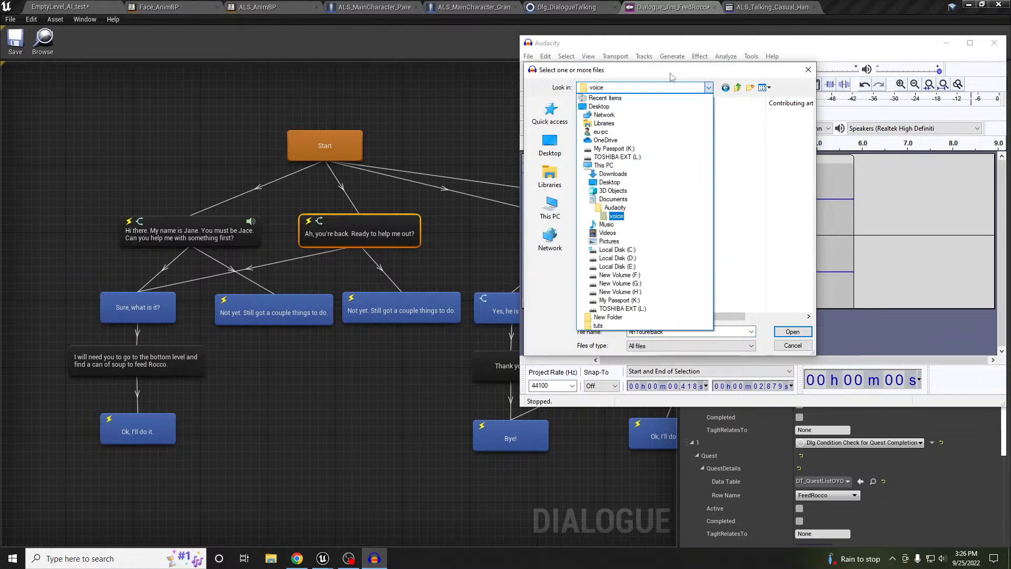
click(769, 315)
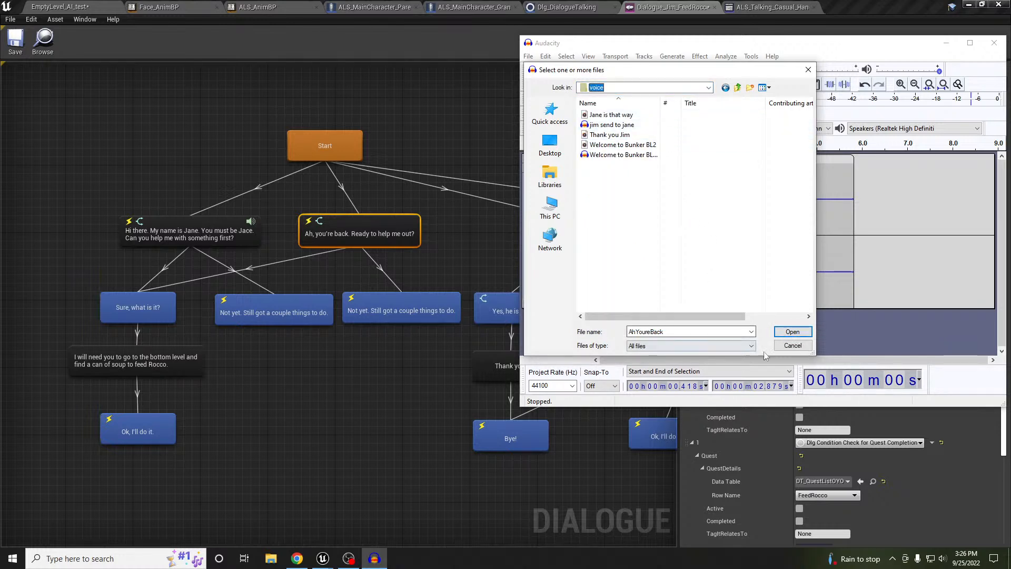
click(793, 331)
Step: Export the selected audio as a WAV (Microsoft) file with Signed 16-bit PCM encoding, leaving the metadata tags empty
click(529, 56)
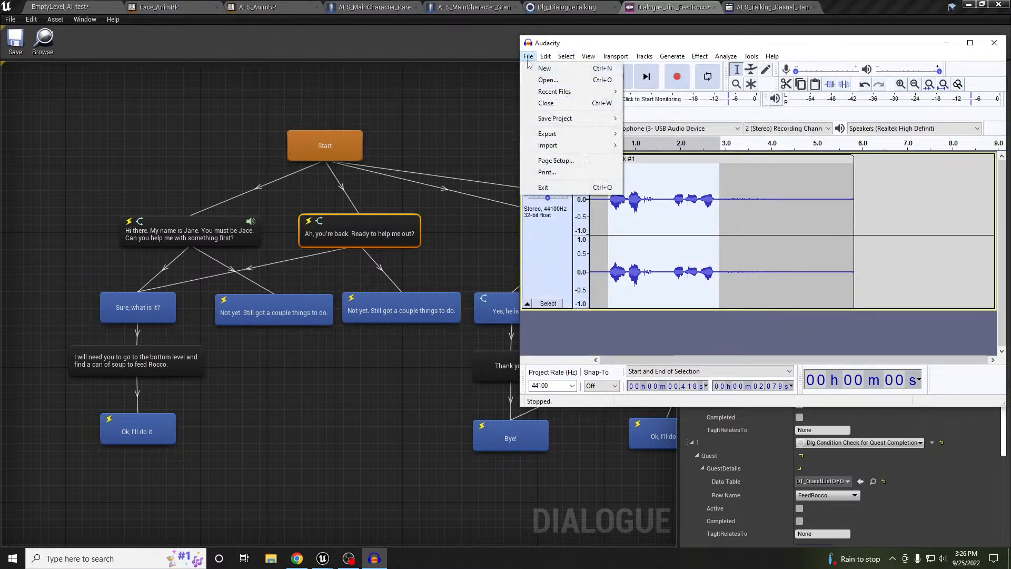
mouse_move(565, 140)
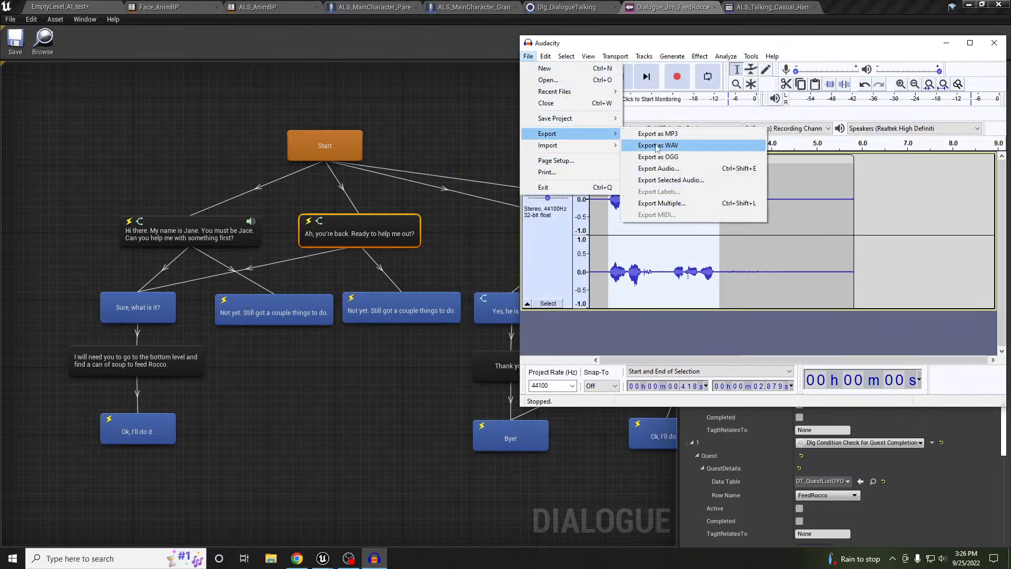
click(673, 181)
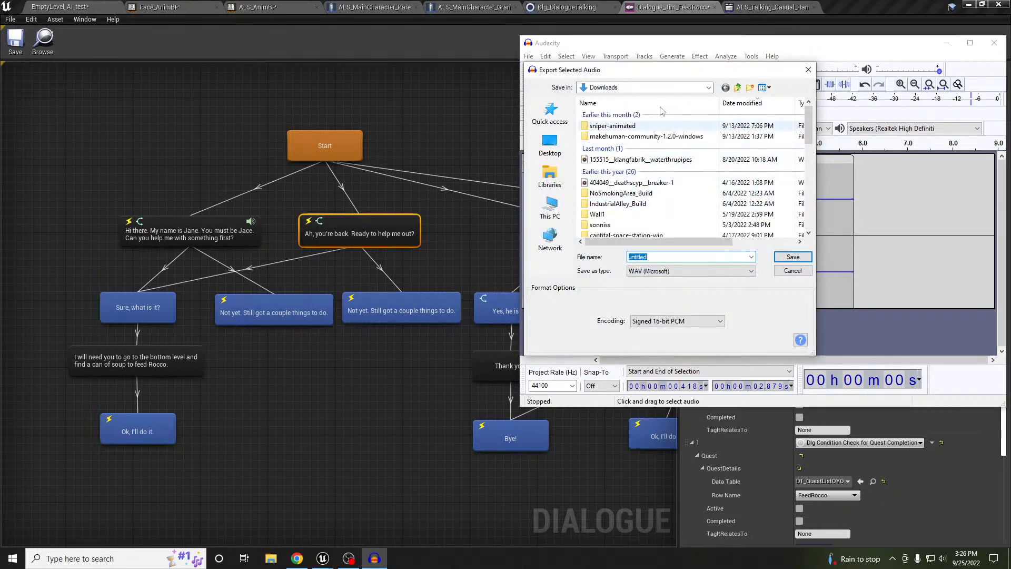
drag(624, 71, 1010, 78)
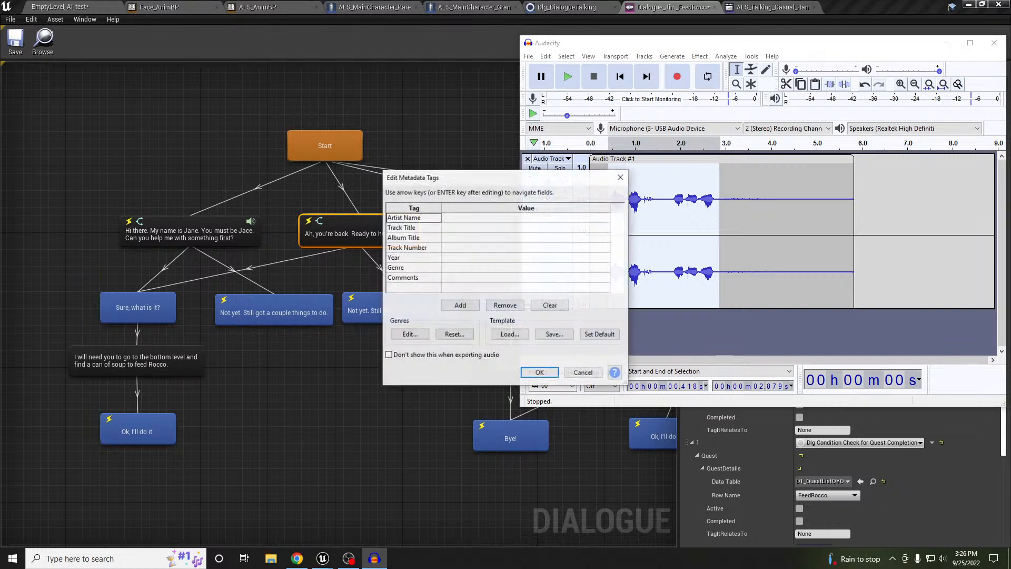
click(540, 372)
Step: Reorder the Dialogue_Jim_FeedRocco editor next to Face_AnimBP, minimise Audacity and return to the EmptyLevel_AI_test level
click(271, 558)
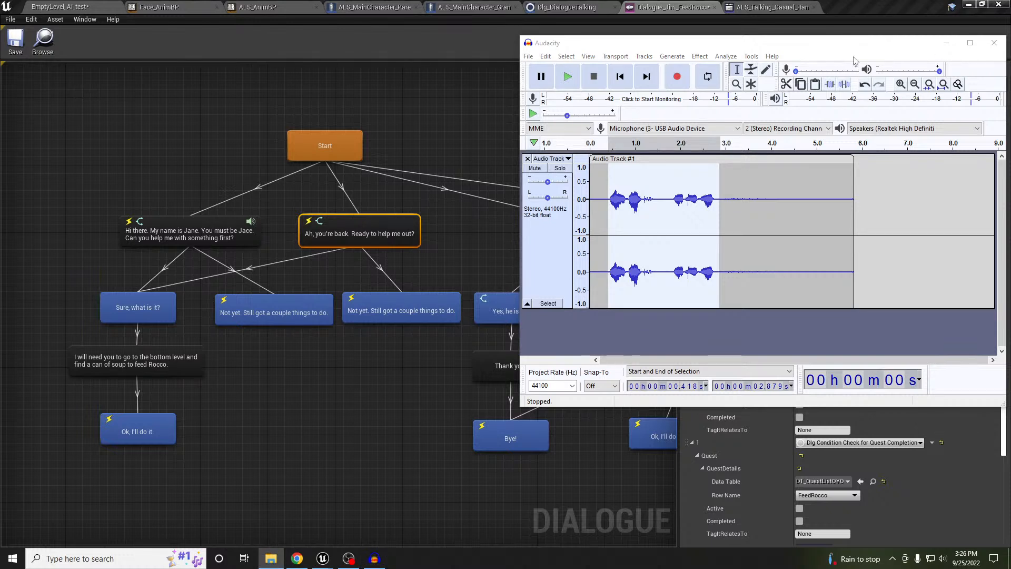
drag(673, 4, 274, 7)
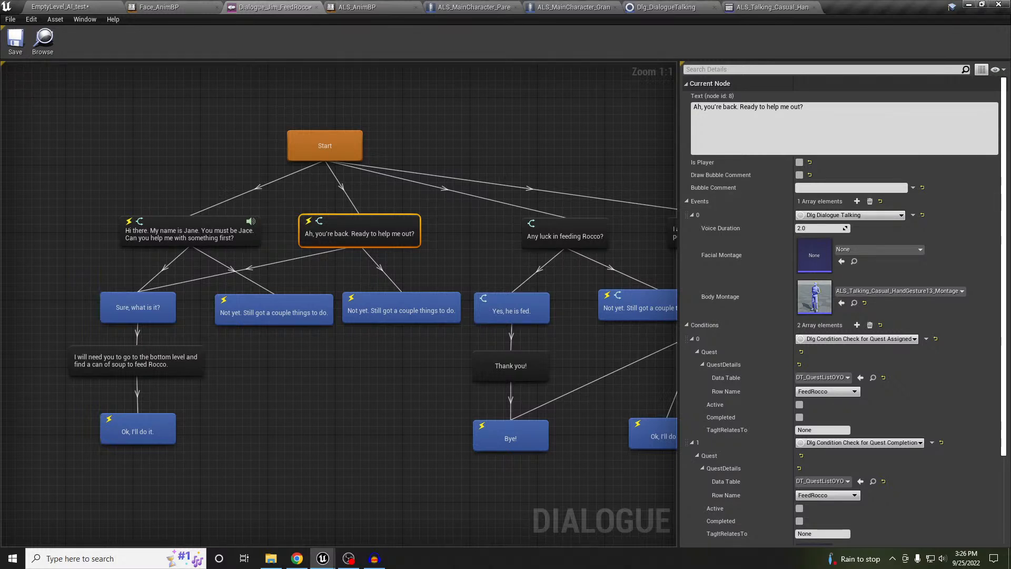
click(374, 559)
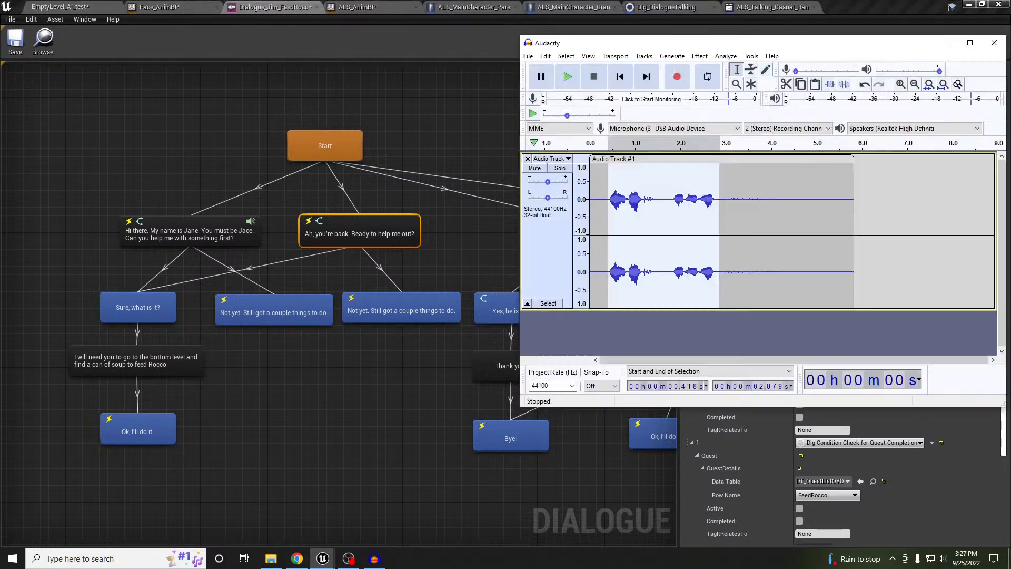
click(946, 44)
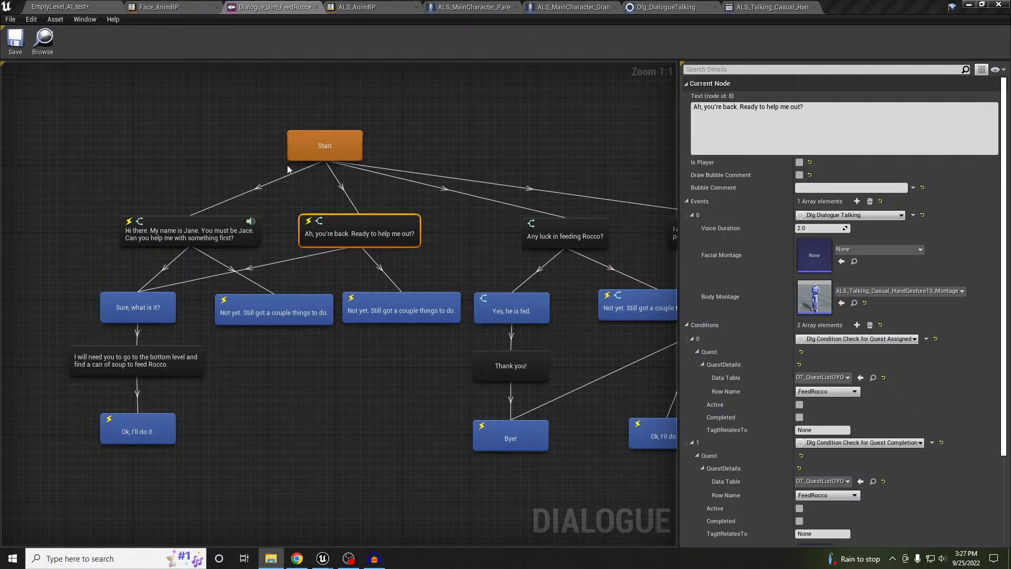
click(100, 7)
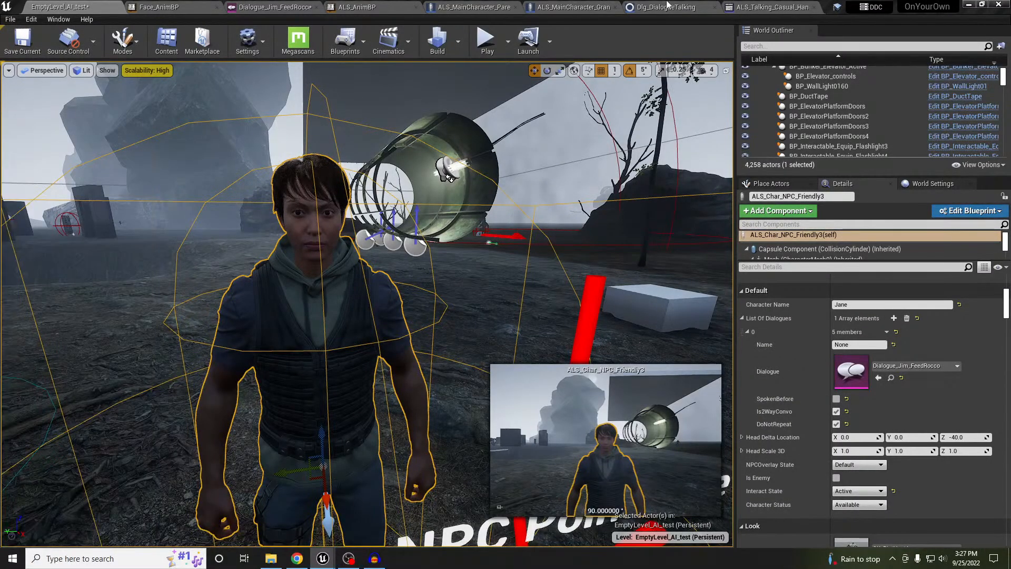
Step: From the "Hi there" node of Dialogue_Jim_FeedRocco, locate its facial montage in the content folder and reposition the browser window
click(688, 9)
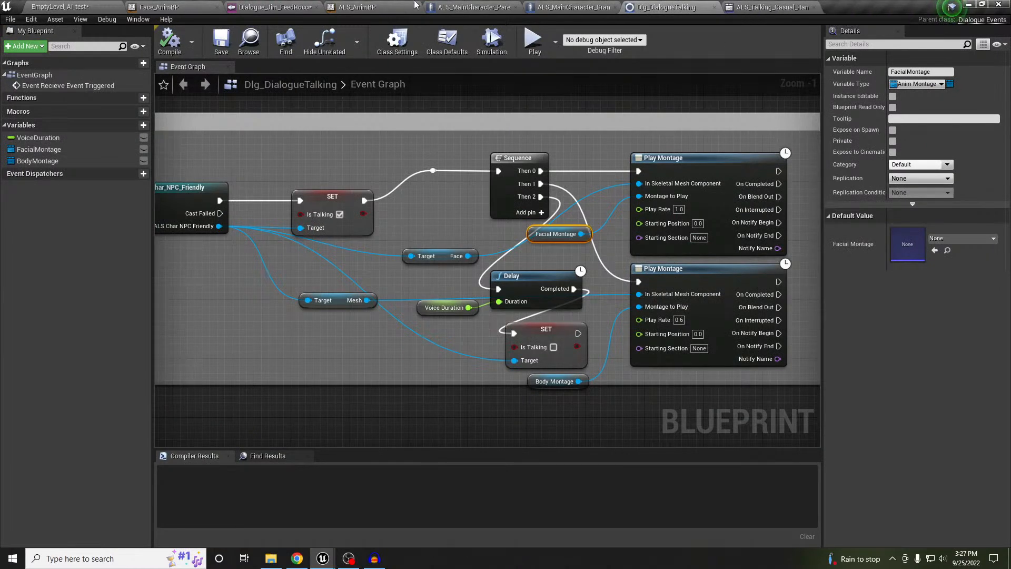
click(272, 7)
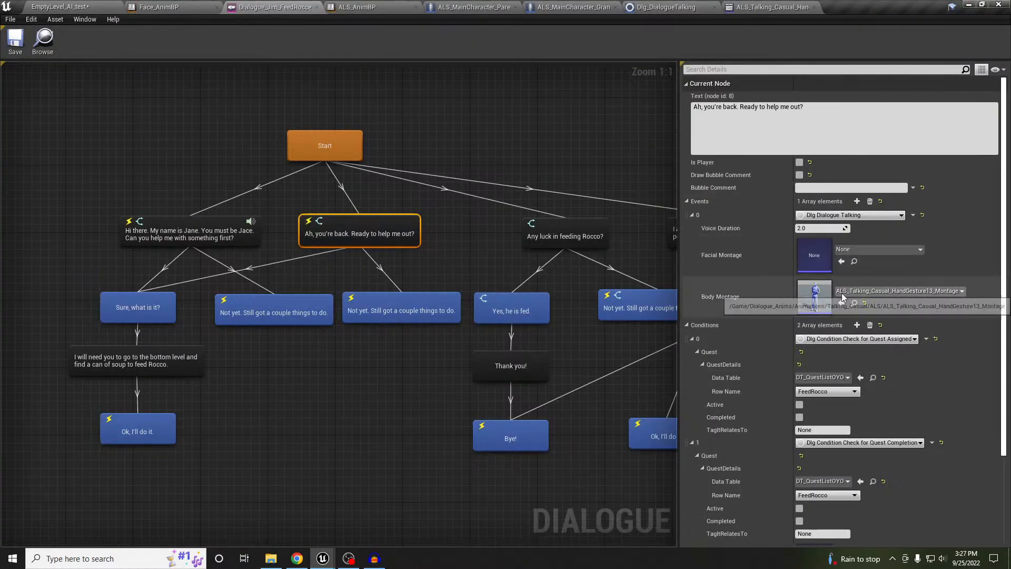
click(233, 218)
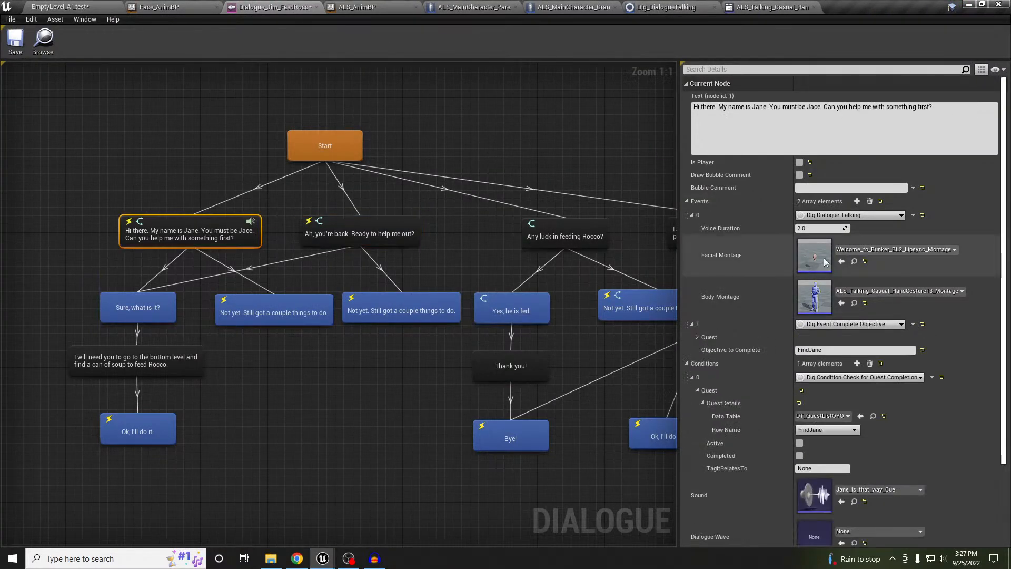
click(854, 263)
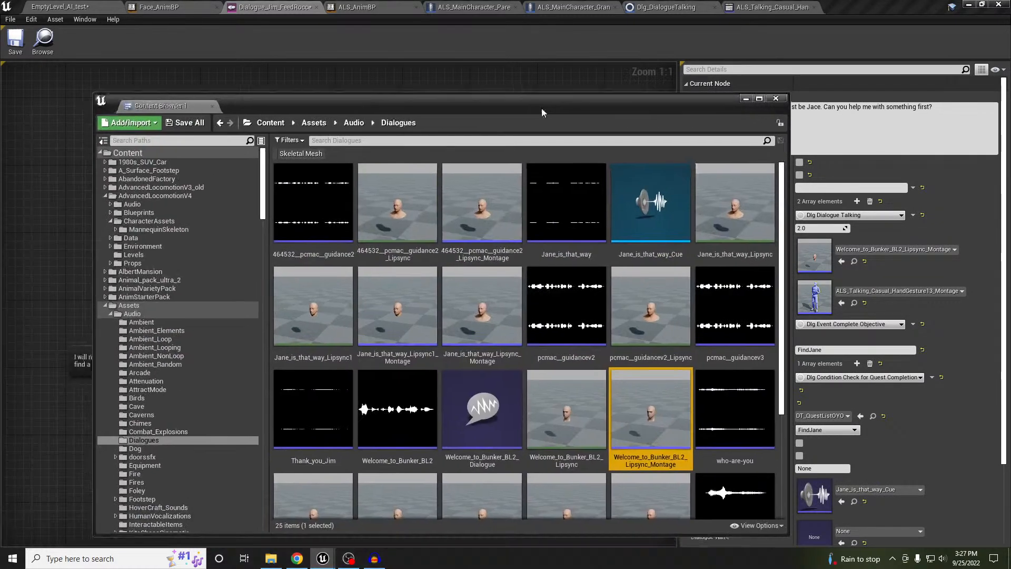
drag(541, 108, 559, 56)
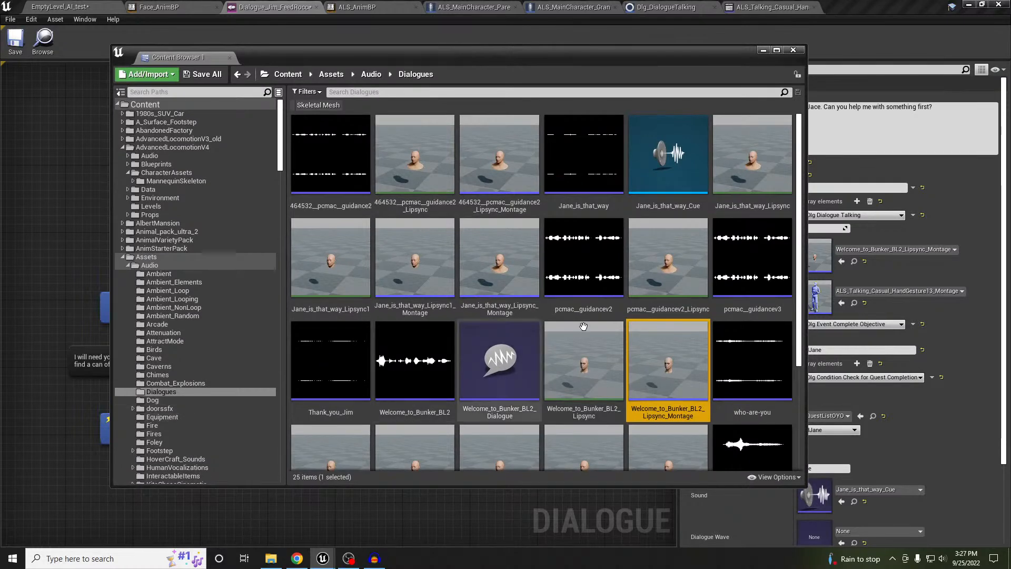
Step: Import the AhYoureBack WAV recording from the file explorer into the Audio/Dialogues folder and play it
scroll(729, 345, down, 2)
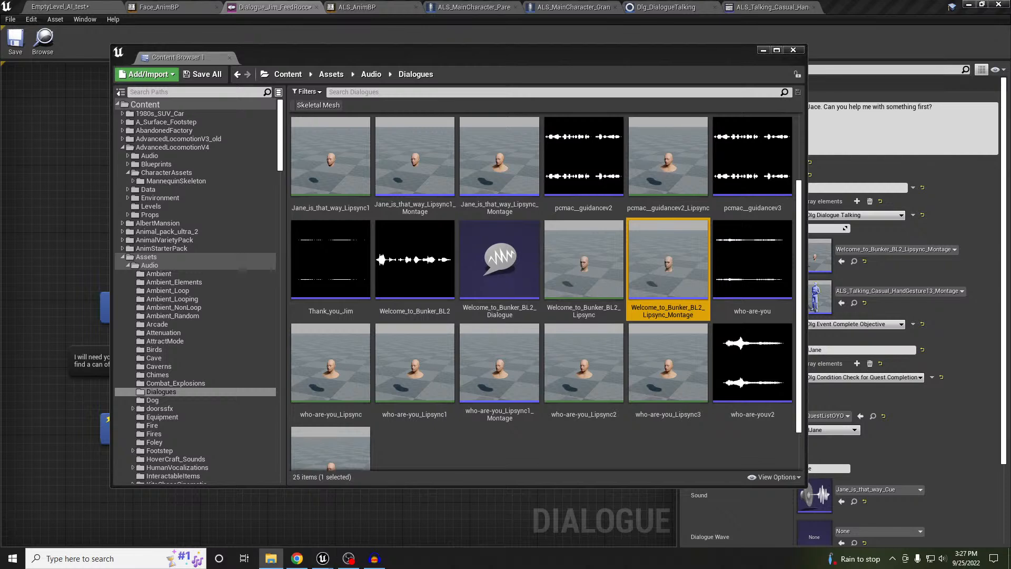
drag(699, 355, 461, 443)
scroll(516, 443, down, 3)
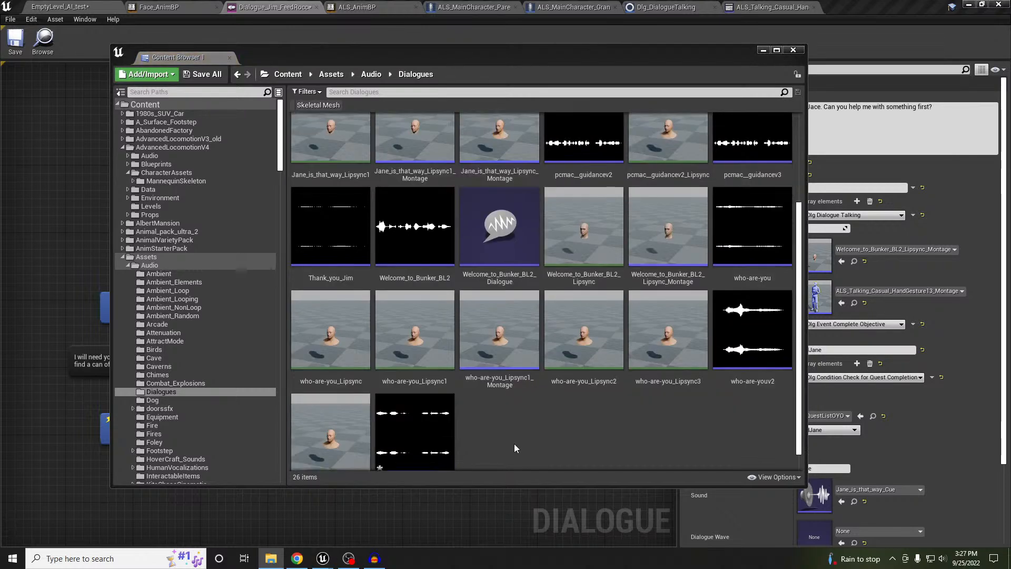
mouse_move(402, 442)
click(413, 416)
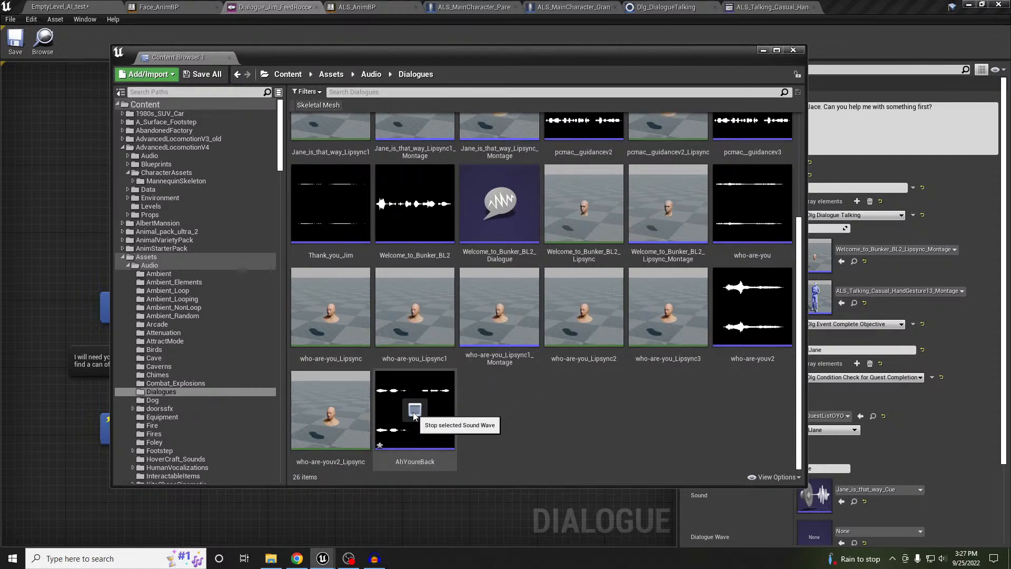
Step: Examine the installed MetaHuman SDK entry in the project's plugin list and close the list
right_click(429, 403)
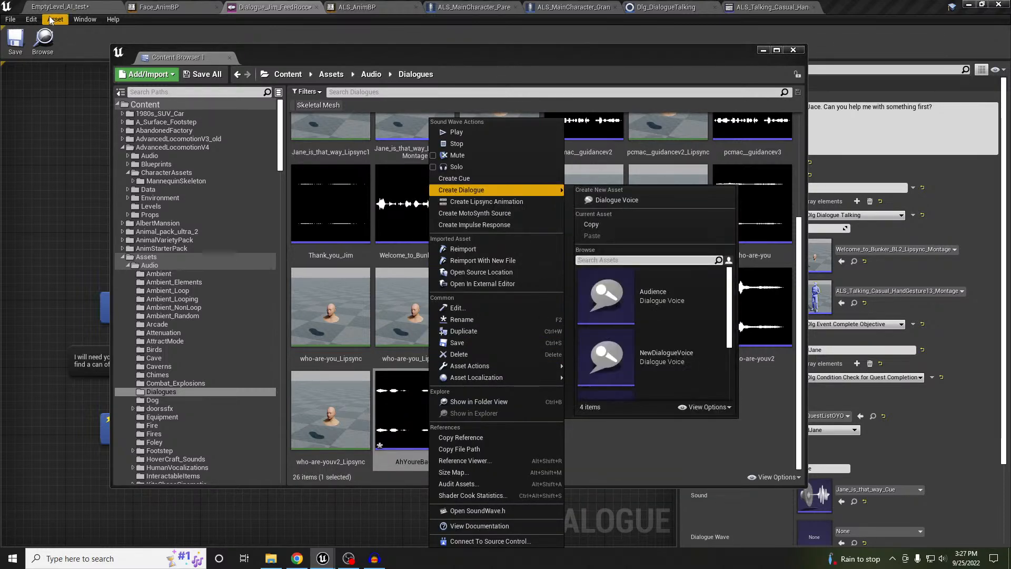
click(59, 7)
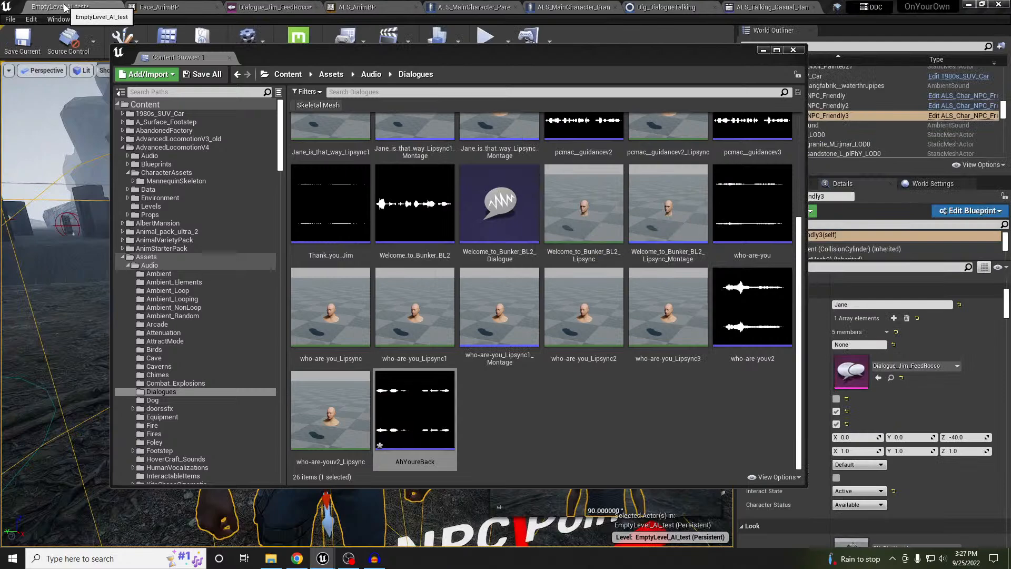
click(32, 19)
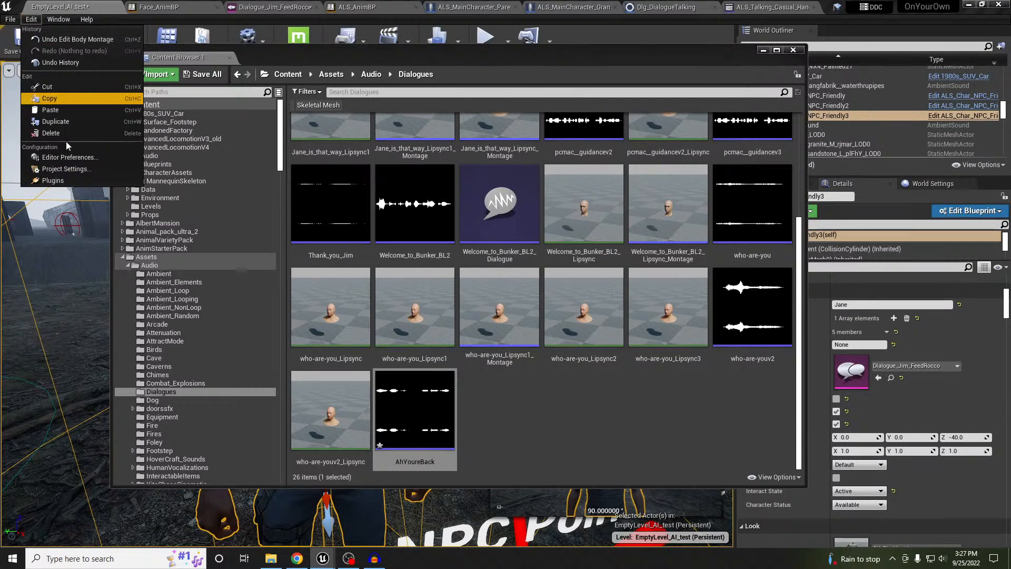
click(71, 181)
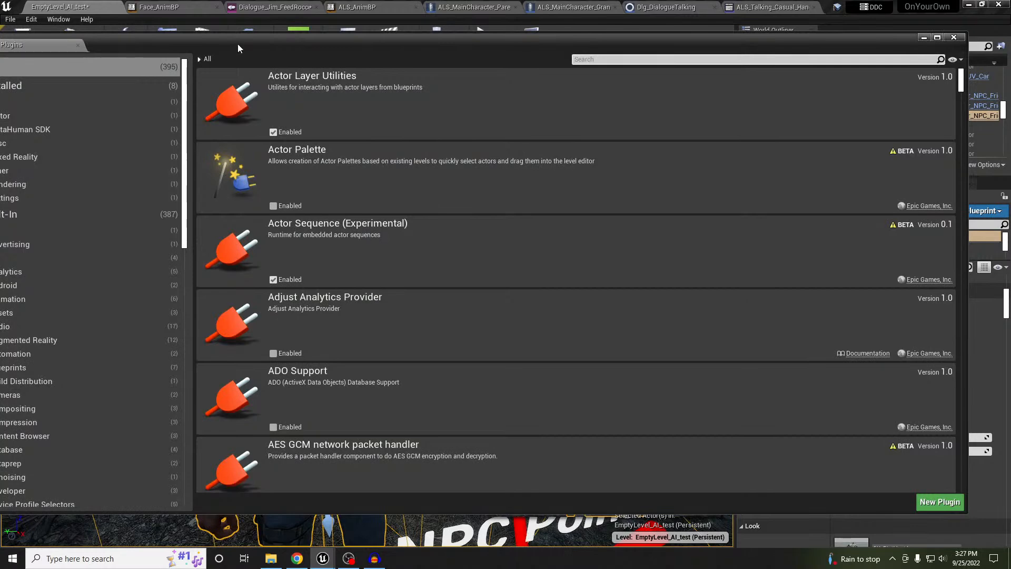
click(154, 136)
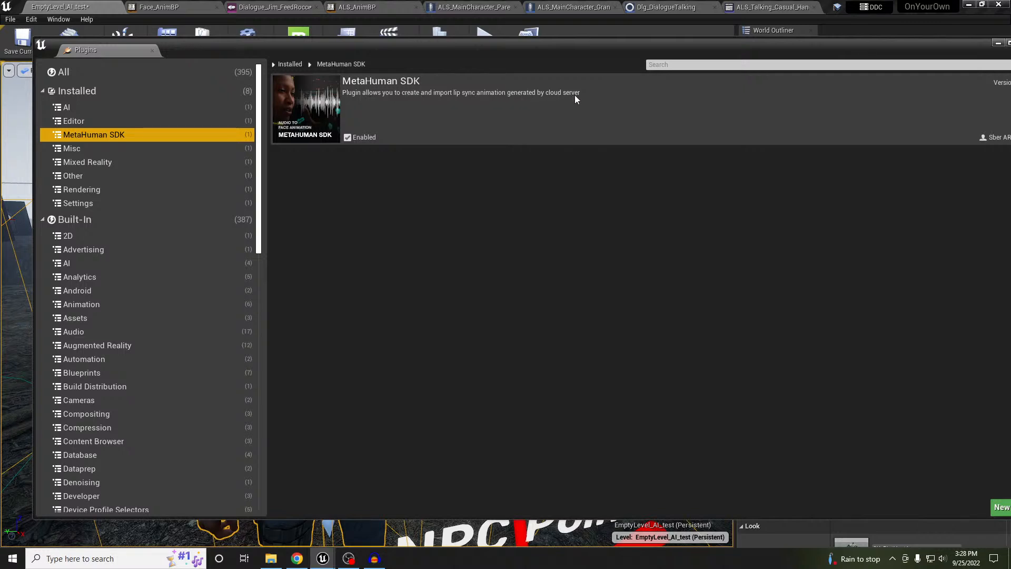
drag(930, 54, 864, 56)
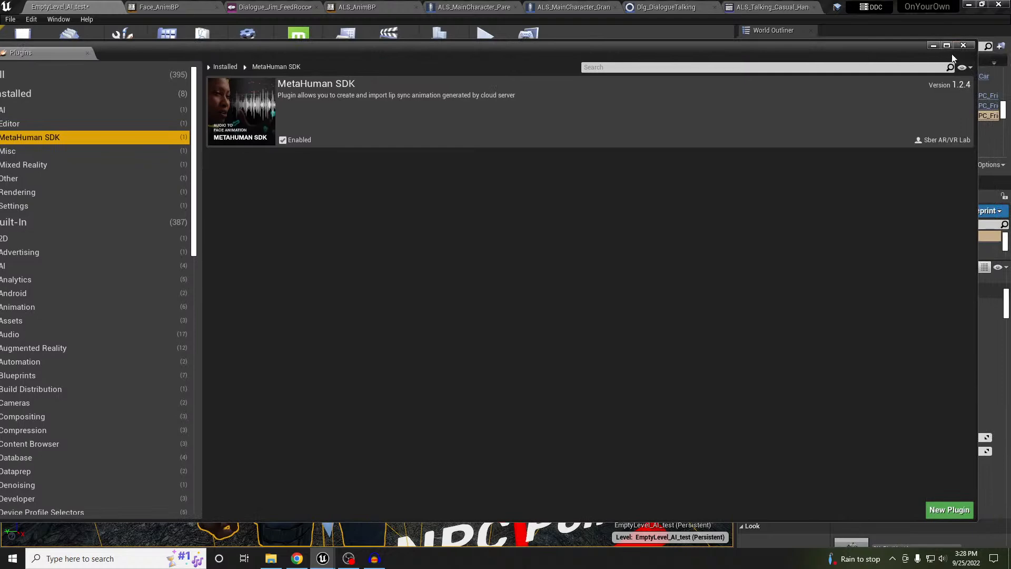
click(964, 45)
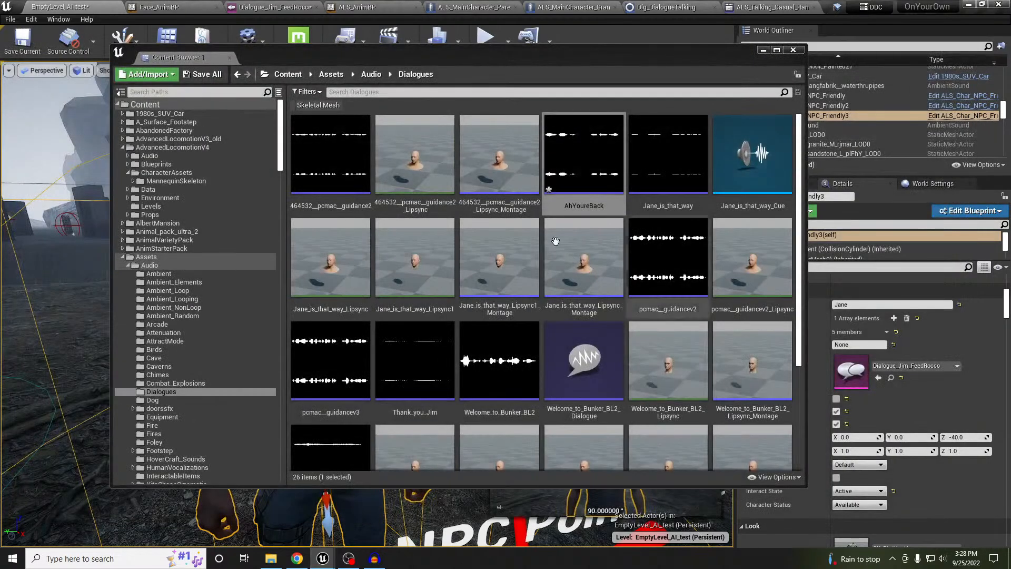
Step: Start a lipsync animation from the AhYoureBack sound with the EHappy emotion and both eye and neck movement enabled
right_click(599, 178)
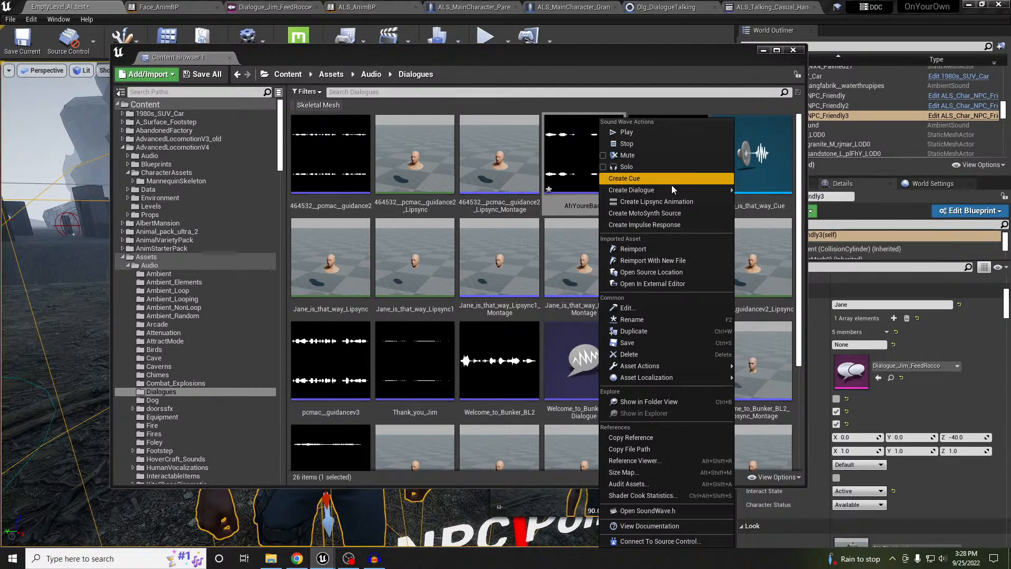
mouse_move(671, 187)
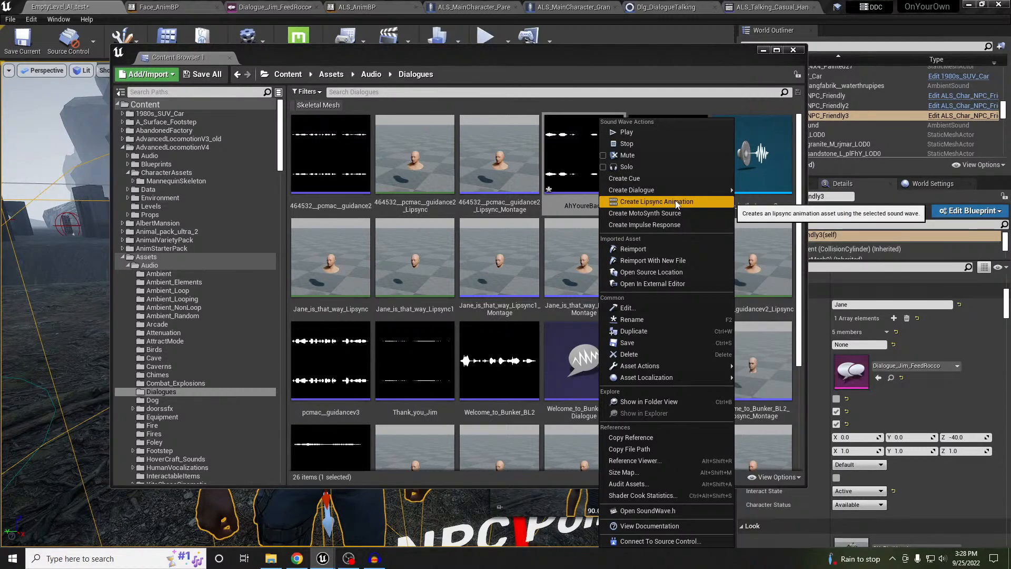
click(676, 202)
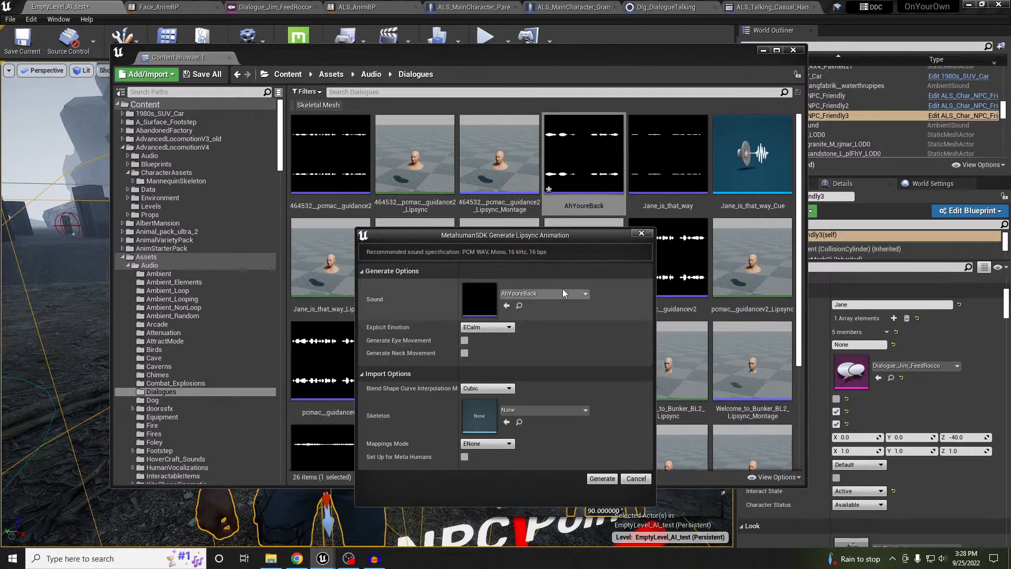
click(489, 327)
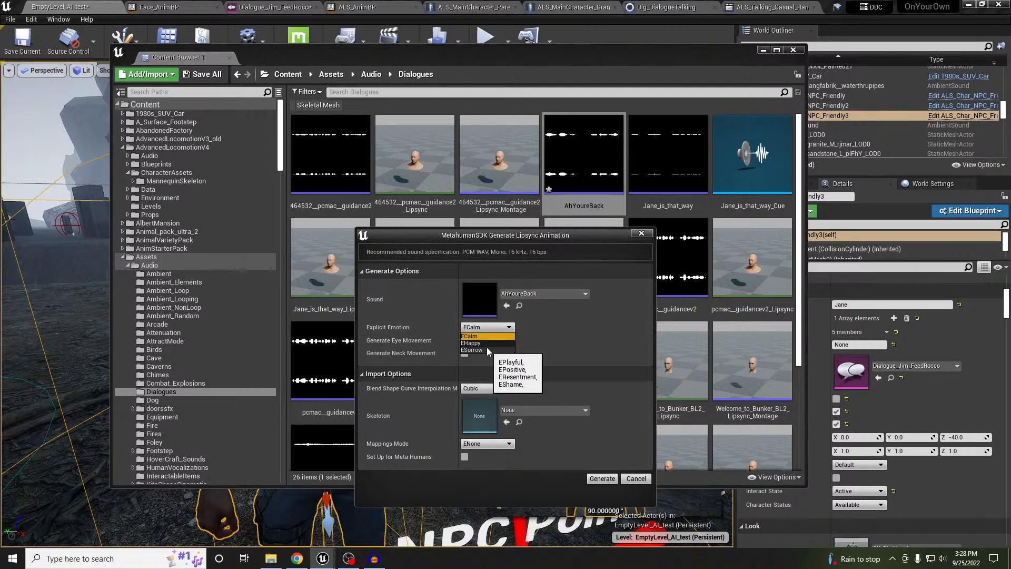
click(491, 342)
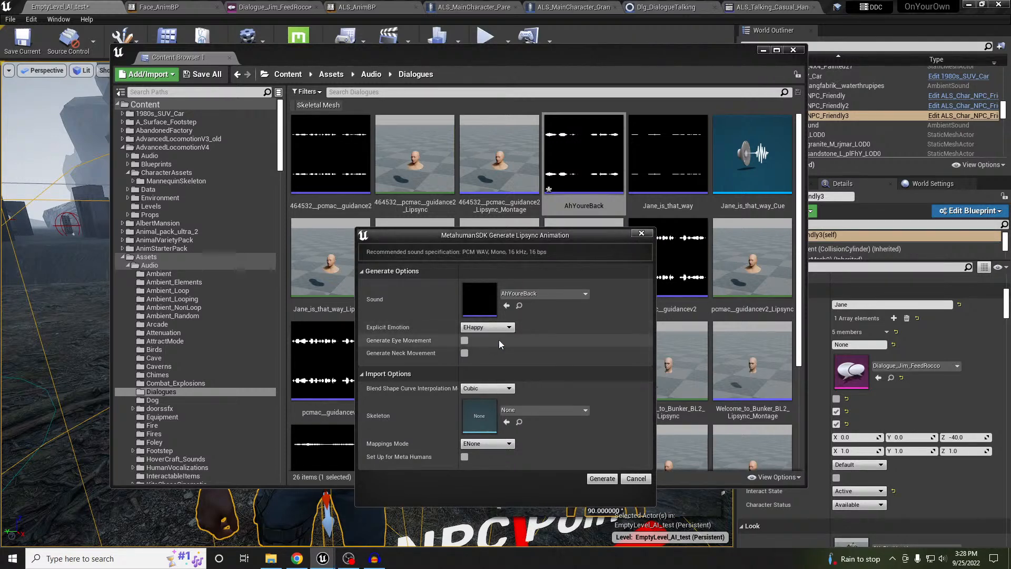
click(464, 340)
click(464, 353)
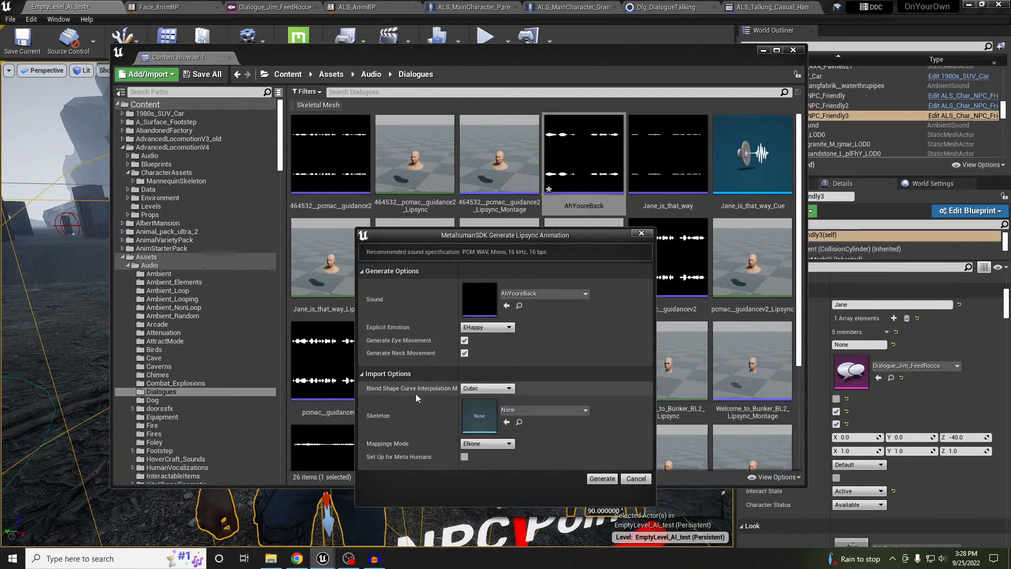
Step: Generate the lipsync animation using Face_Archetype_Skeleton and EMapping Asset mode with the DigitalHuman_To_MetaHuman_Mappings asset
click(575, 413)
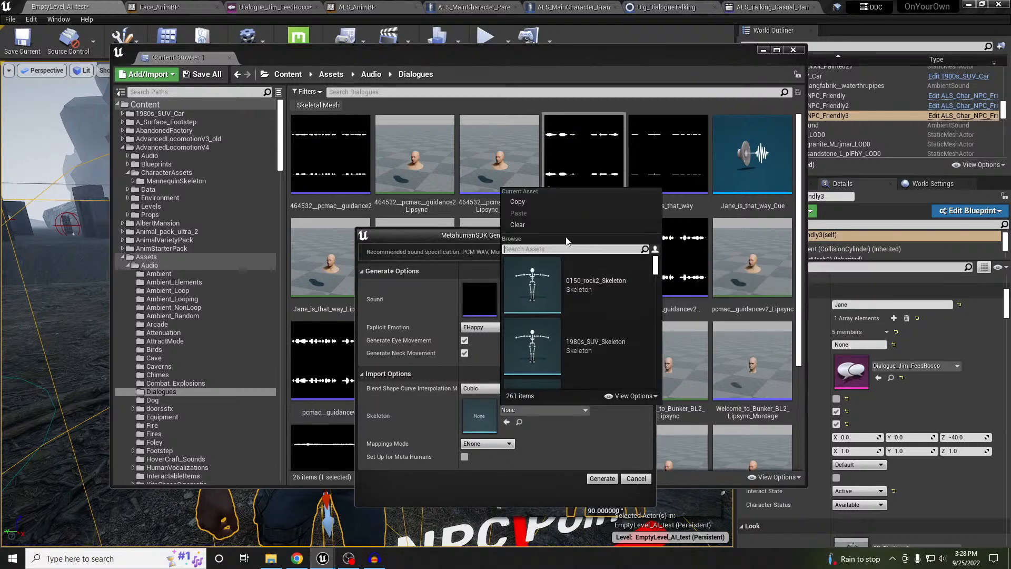
text(face)
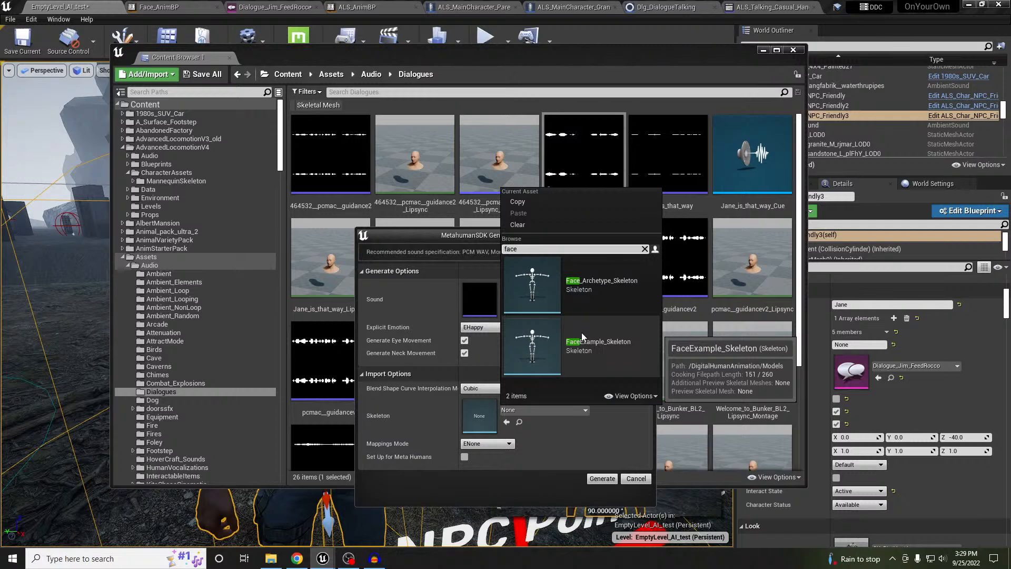
click(601, 283)
click(500, 445)
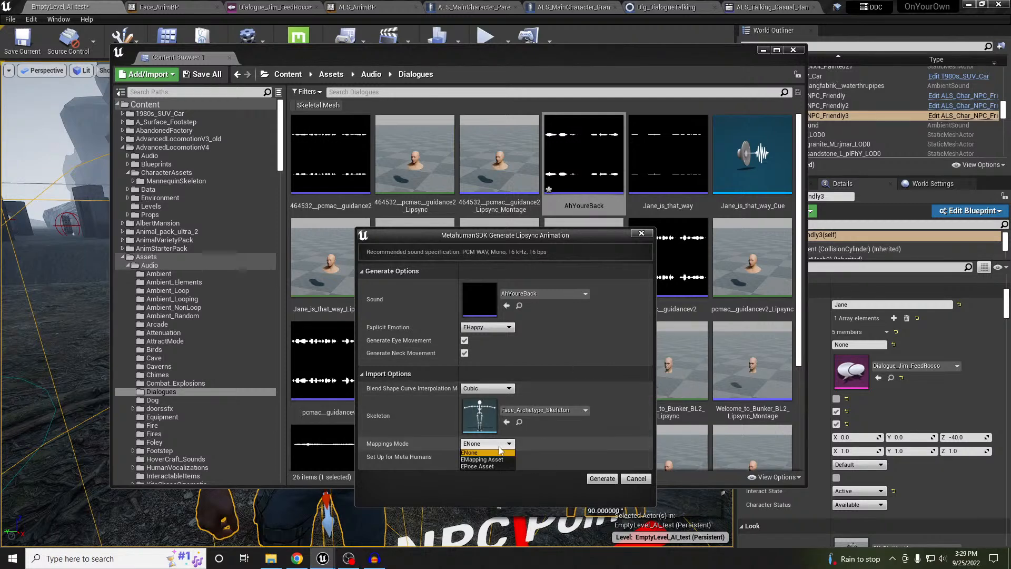
click(501, 459)
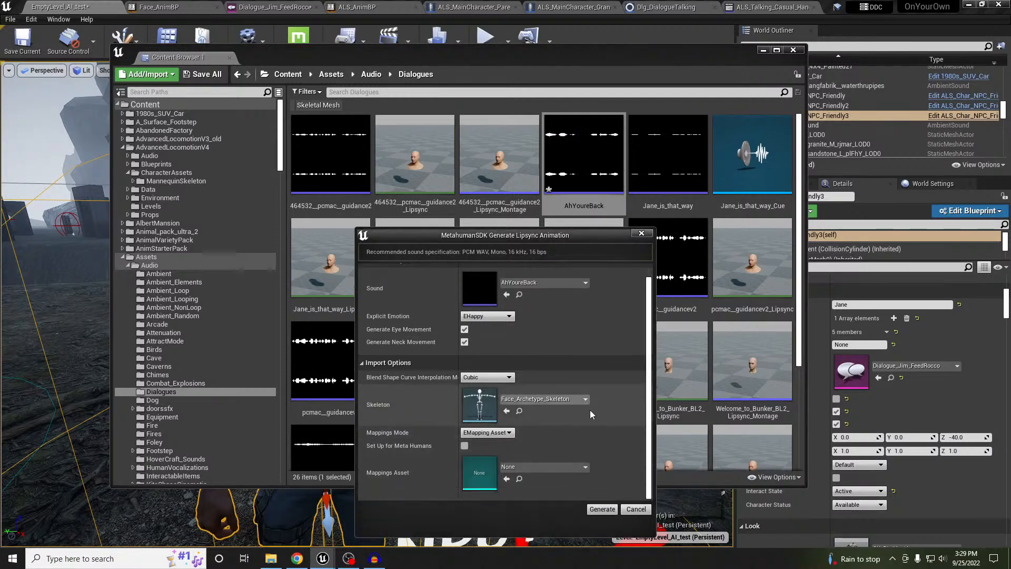
click(529, 467)
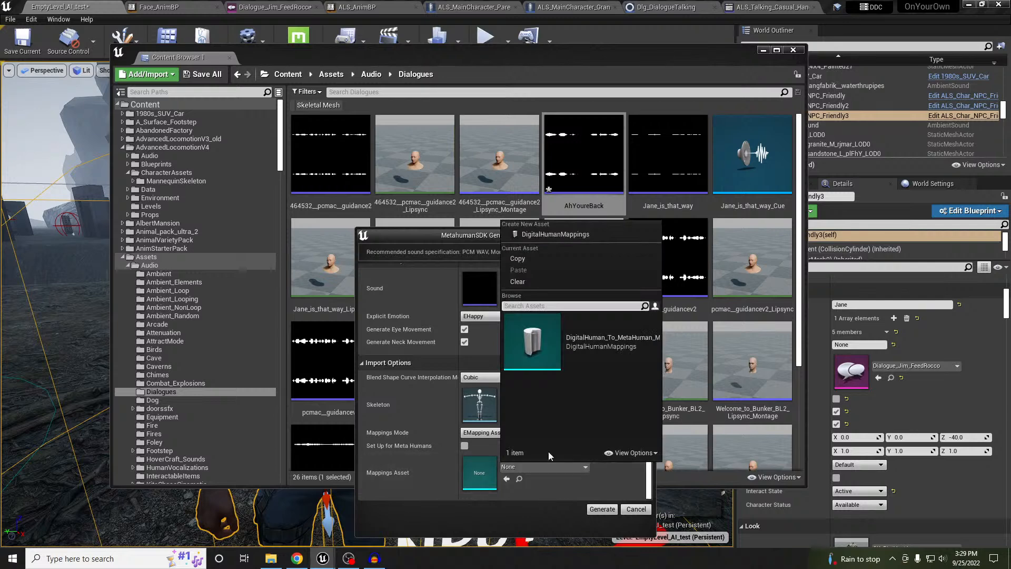
click(603, 341)
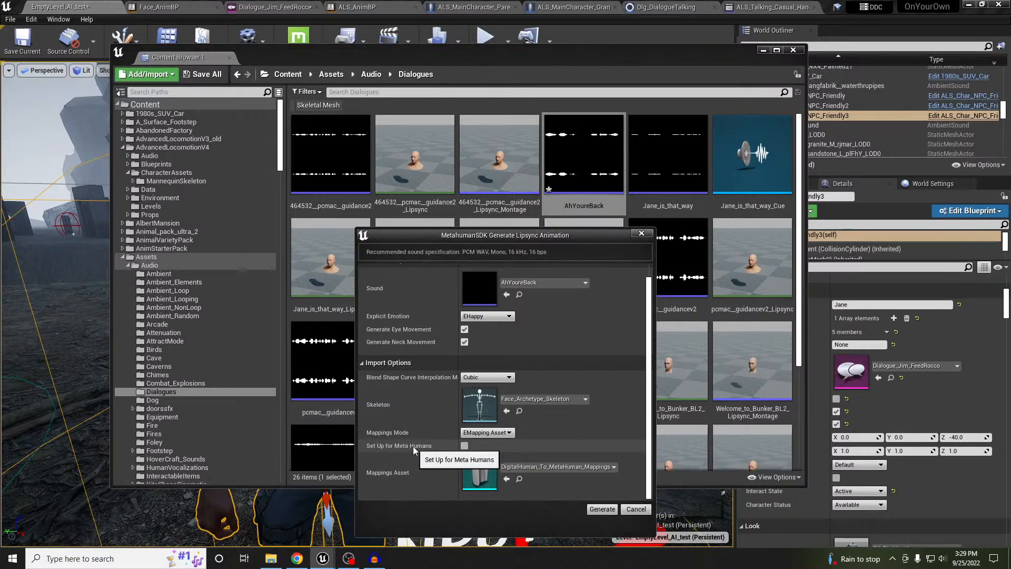
click(602, 509)
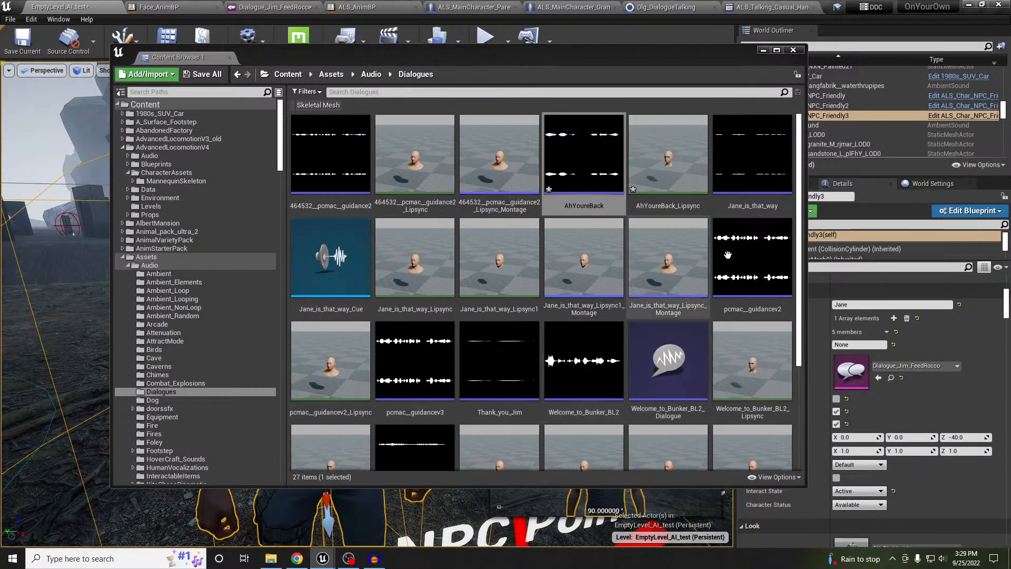
Step: Open the AhYoureBack_Lipsync animation and examine the talking face up close in the preview
click(667, 152)
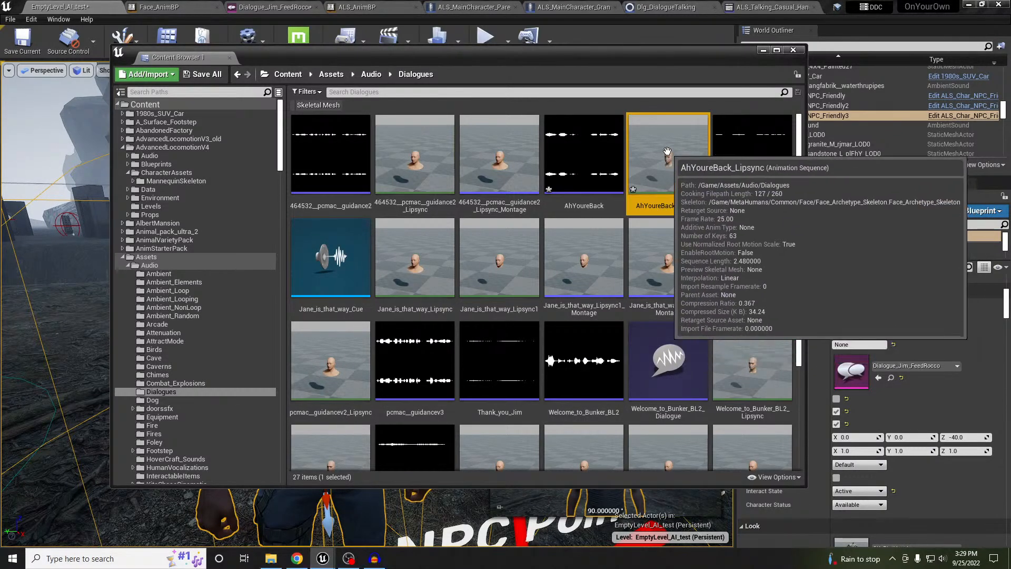
double_click(667, 151)
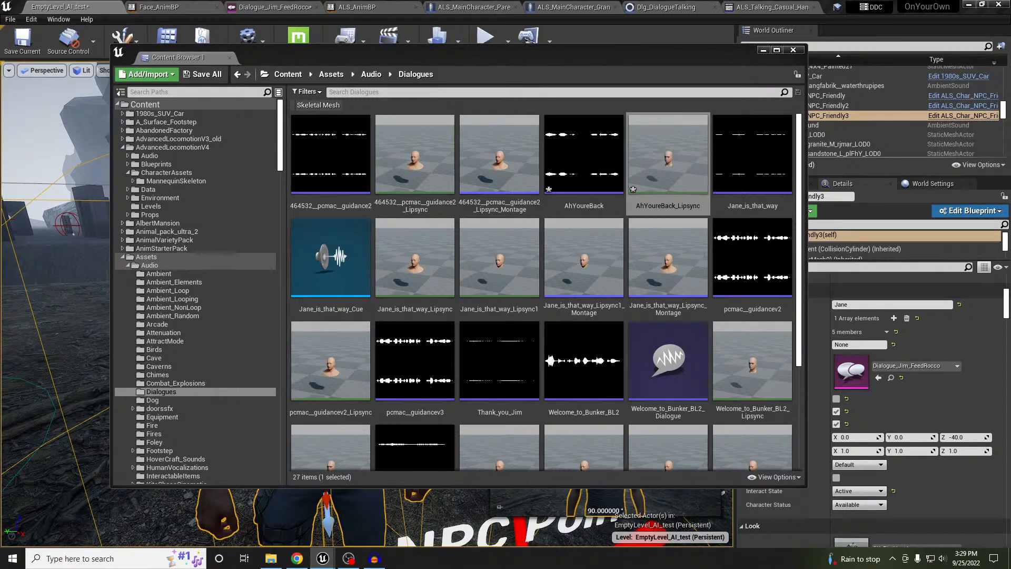
drag(669, 62, 0, 206)
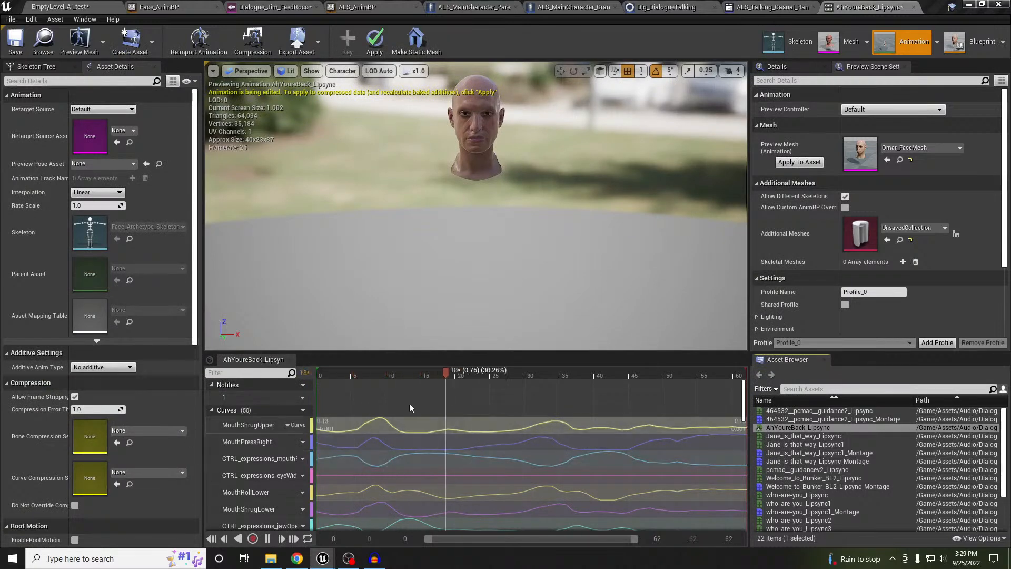
right_drag(480, 160, 490, 135)
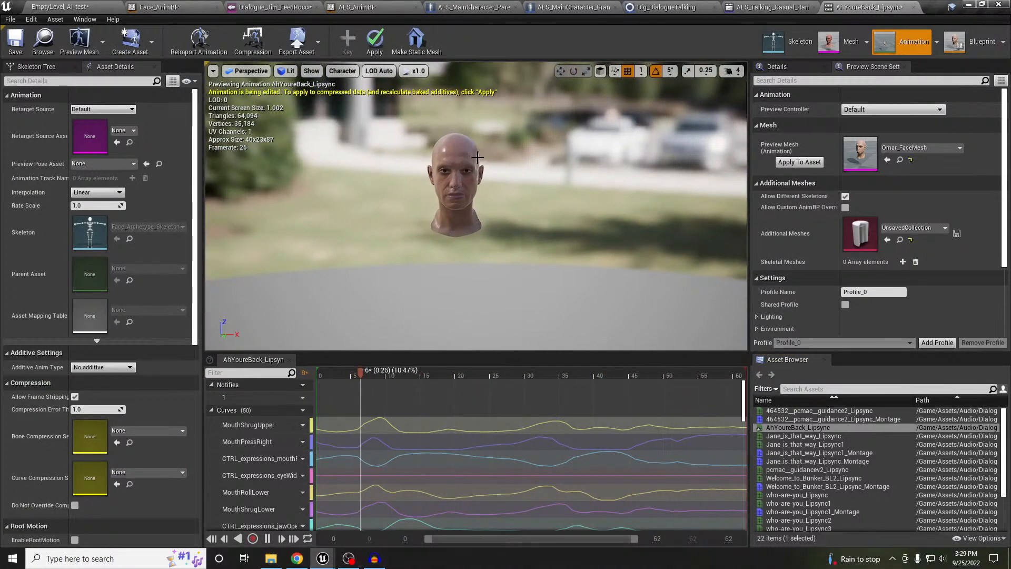
scroll(445, 181, up, 4)
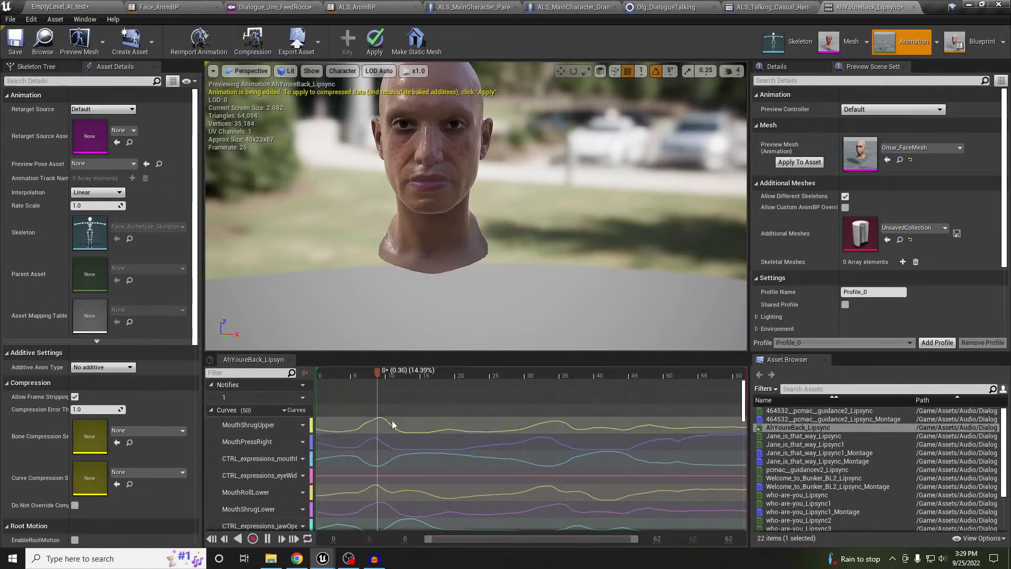
Step: Close the AhYoureBack_Lipsync animation and reorder the Dialogue_Jim_FeedRocco editor to sit right after Dlg_DialogueTalking
click(907, 7)
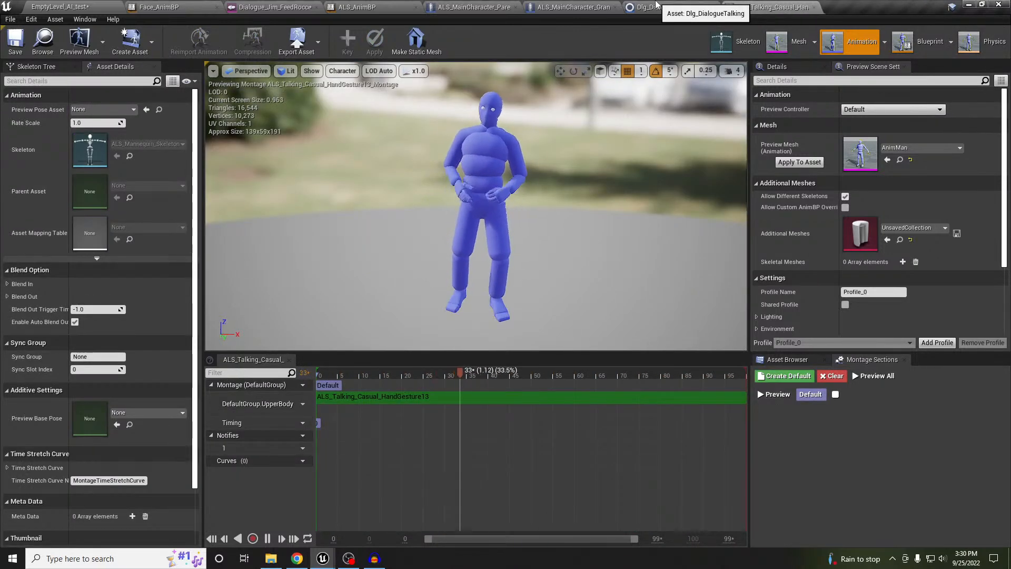
click(658, 7)
drag(271, 7, 669, 6)
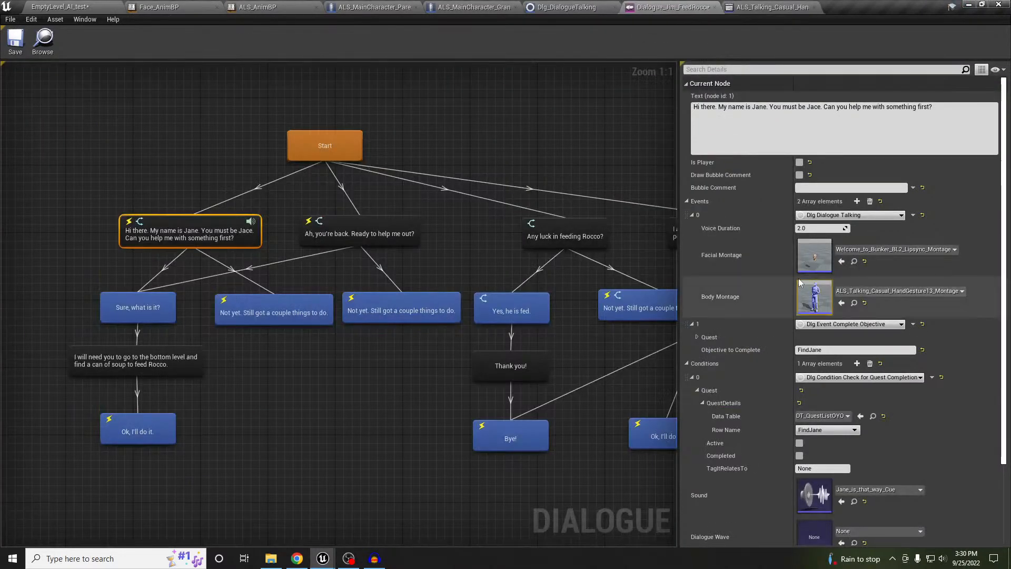
Step: Select the "Ah, you're back" dialogue node and create an AnimMontage from the AhYoureBack_Lipsync animation, keeping its default name
click(376, 225)
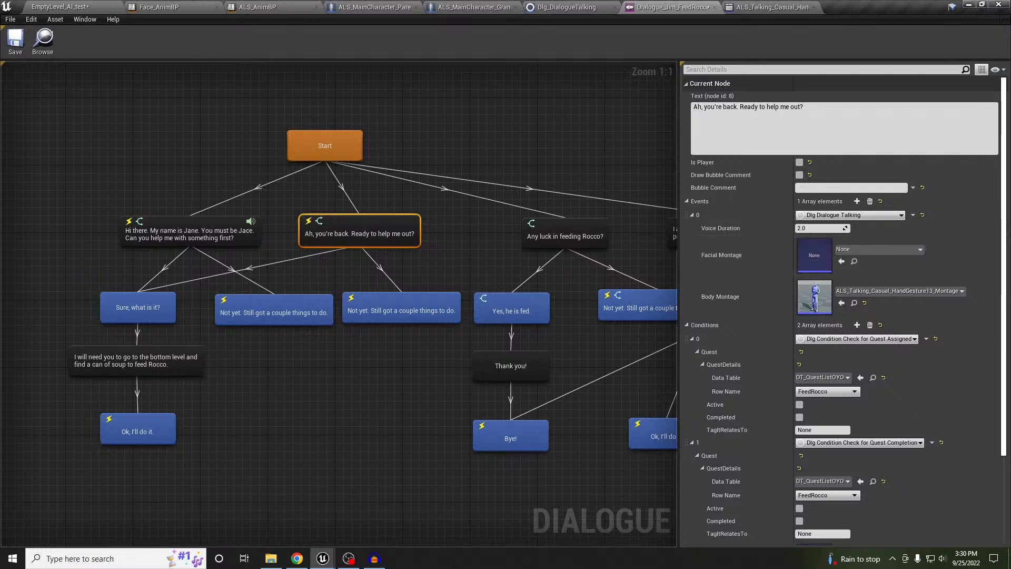
drag(0, 162, 653, 123)
right_click(608, 215)
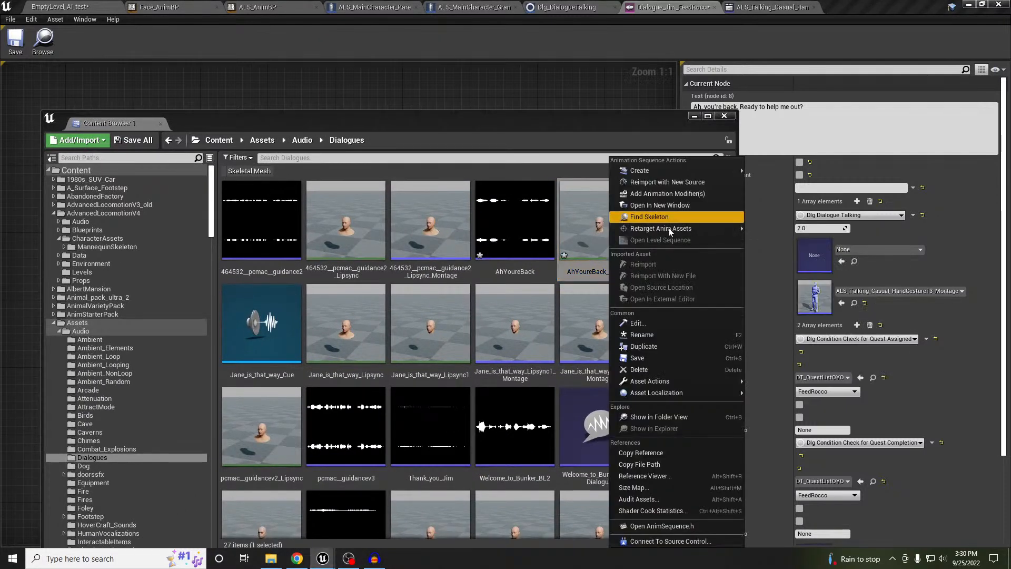
mouse_move(674, 171)
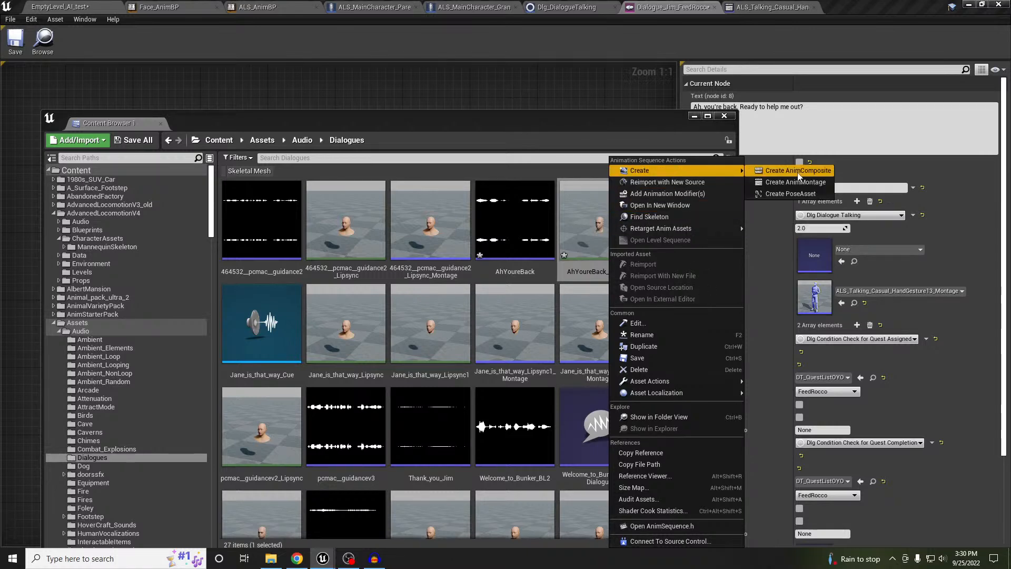
click(796, 182)
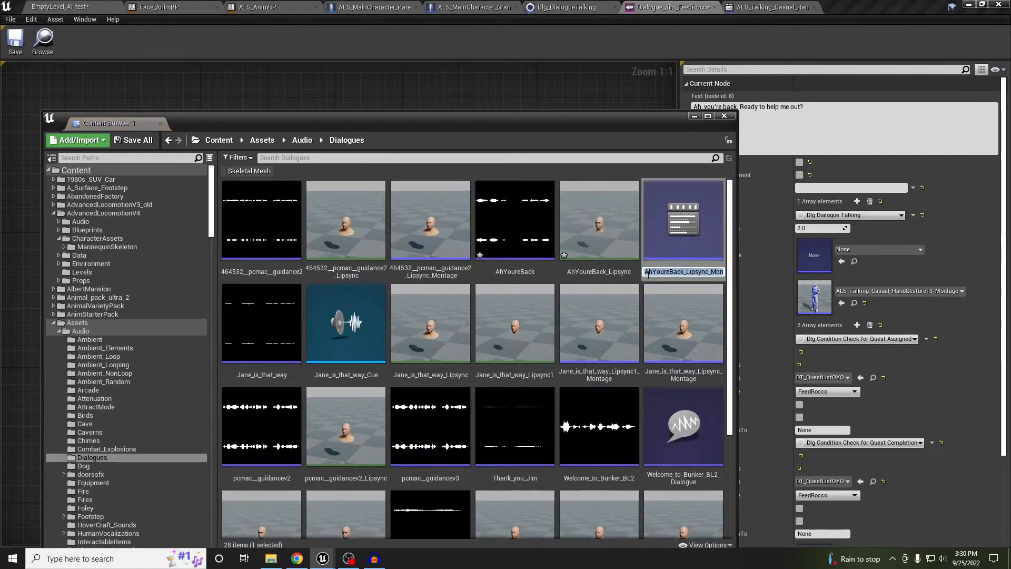
key(Return)
Step: Assign AhYoureBack_Lipsync_Montage as the Facial Montage of the "Ah, you're back" node and save the dialogue
drag(658, 227, 822, 262)
drag(515, 127, 0, 197)
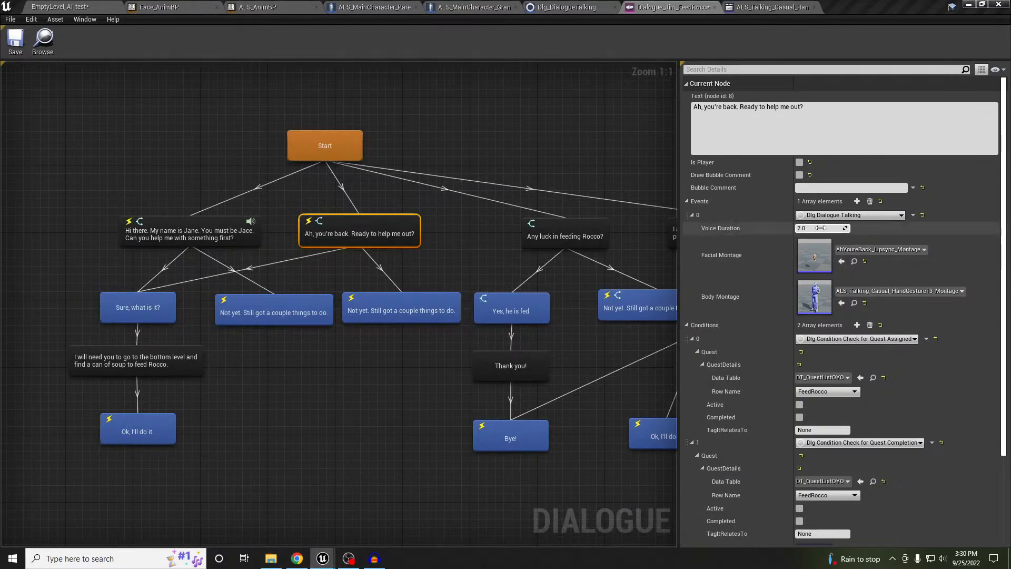
click(15, 51)
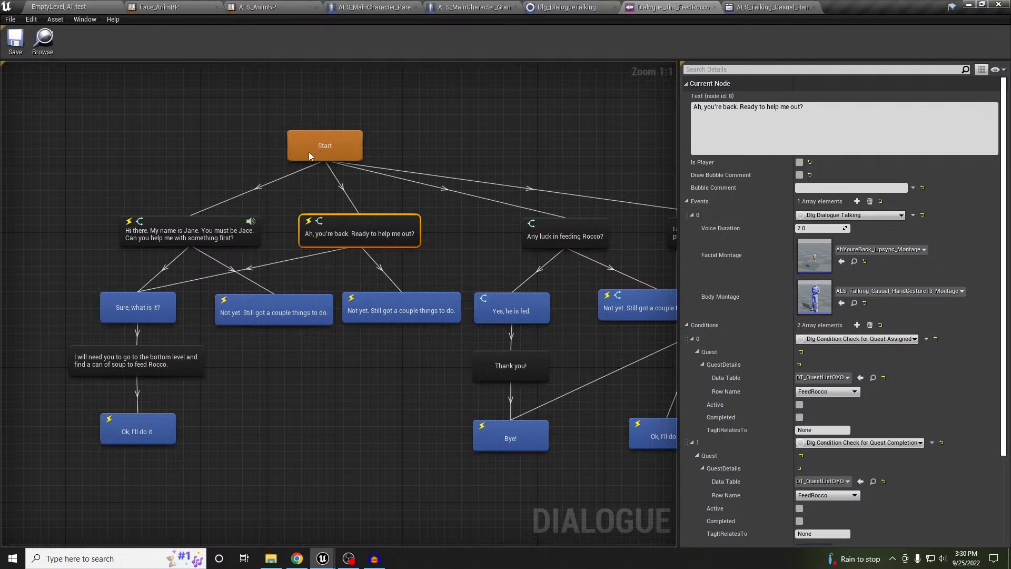
Step: Move the Start node directly above the "Ah, you're back" node and review the event settings of the first two NPC lines
drag(350, 144, 388, 129)
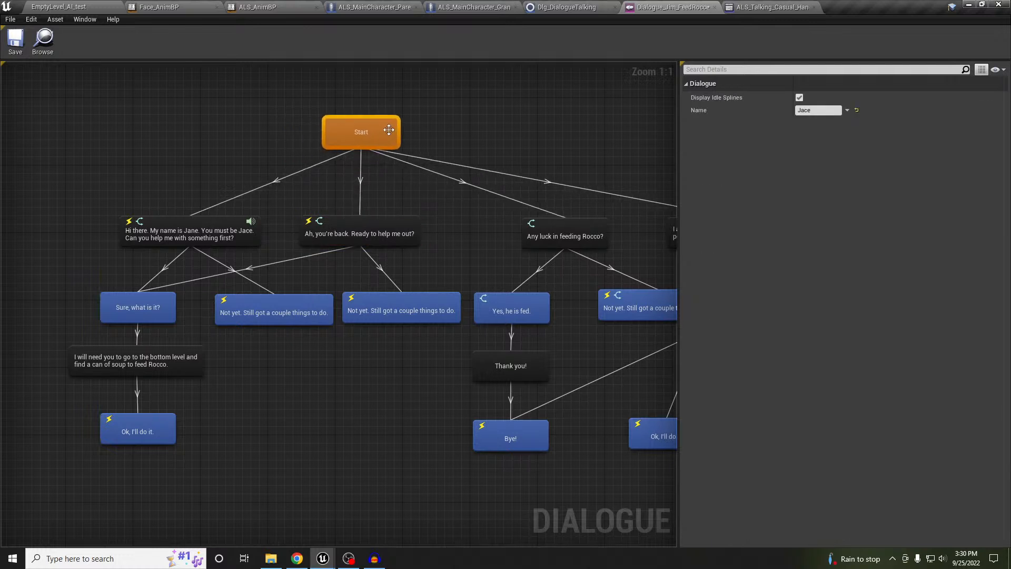
click(435, 137)
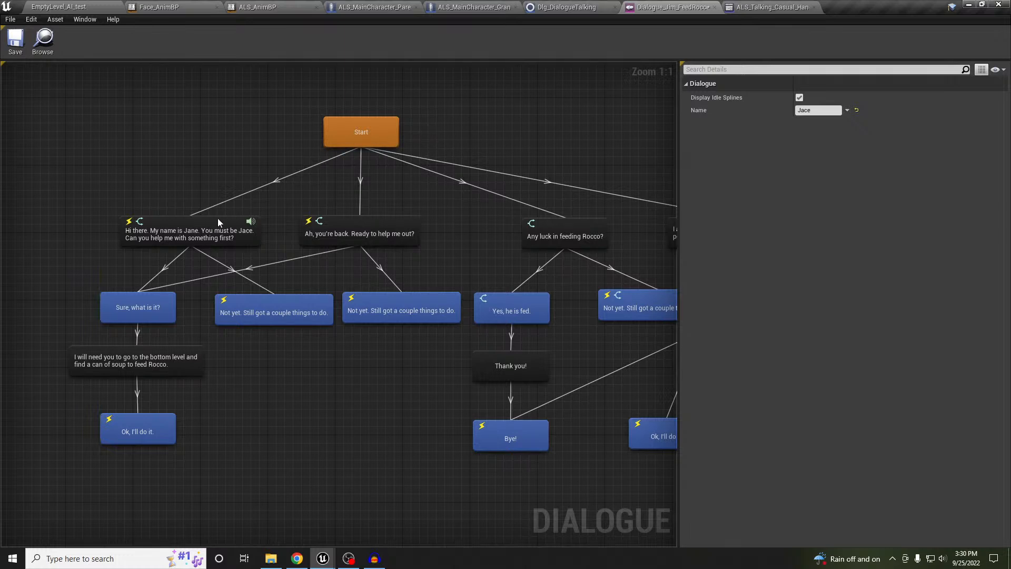
right_drag(510, 111, 407, 115)
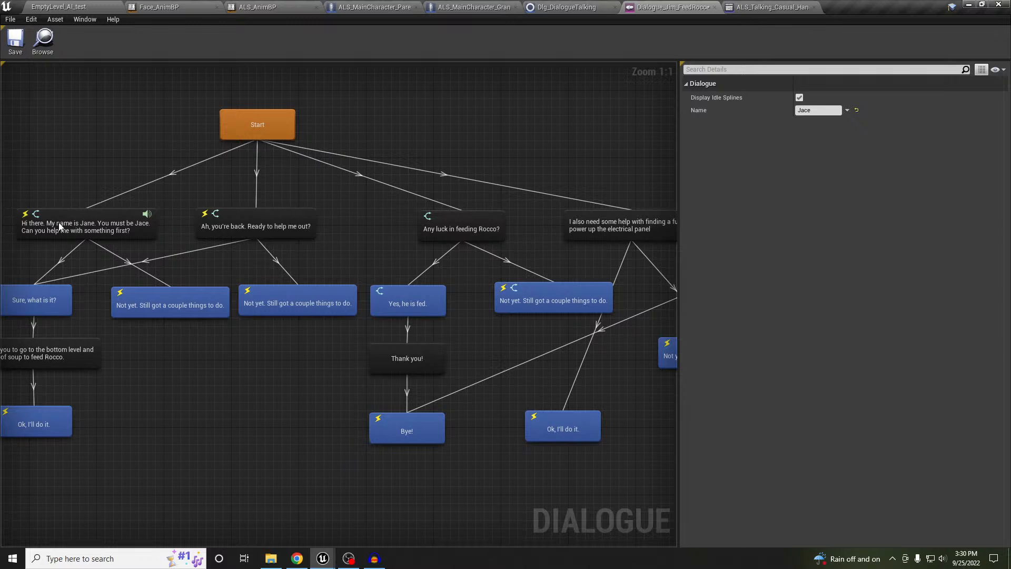
click(102, 217)
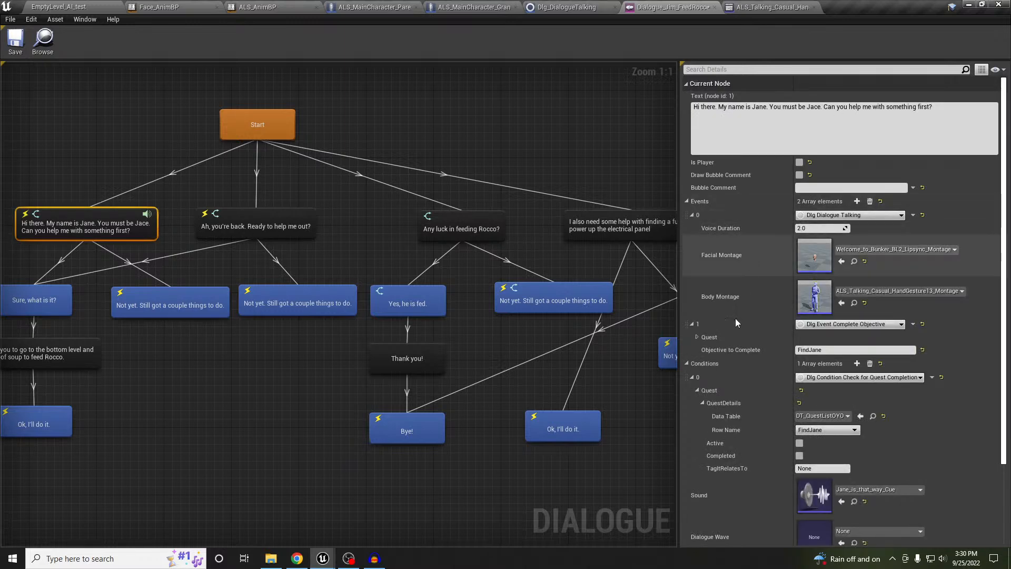
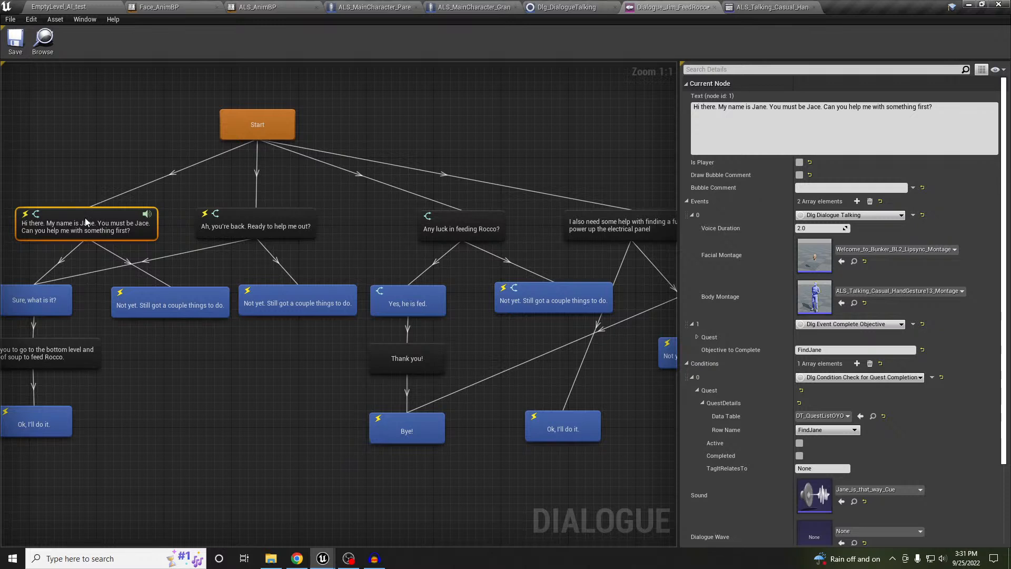
click(251, 229)
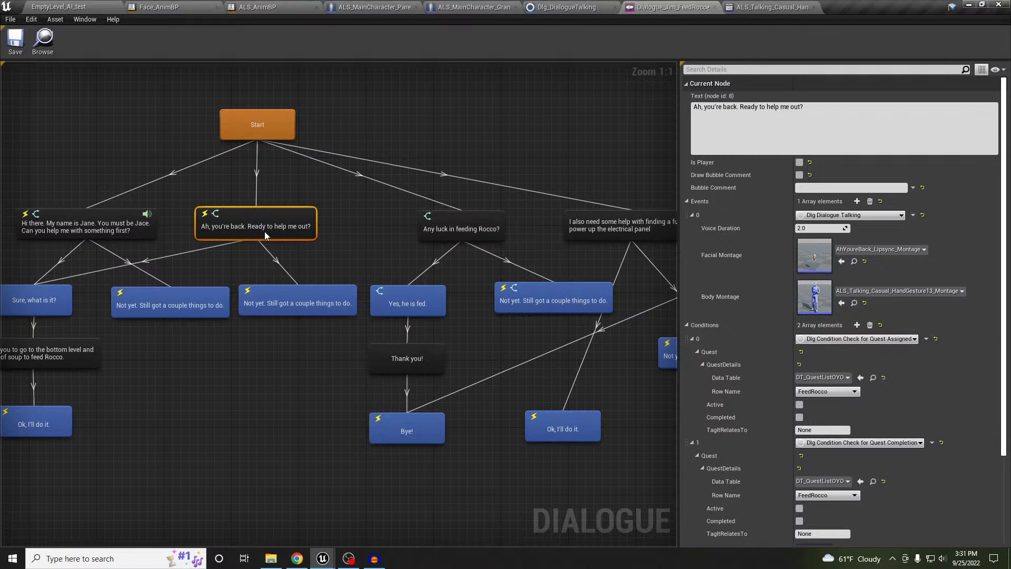
Step: Playtest the EmptyLevel_AI_test level at a lower system volume, talk to the ALS_Char_NPC_Friendly3 character to check the line's lipsync, and stop playing
click(76, 5)
right_drag(547, 264, 535, 281)
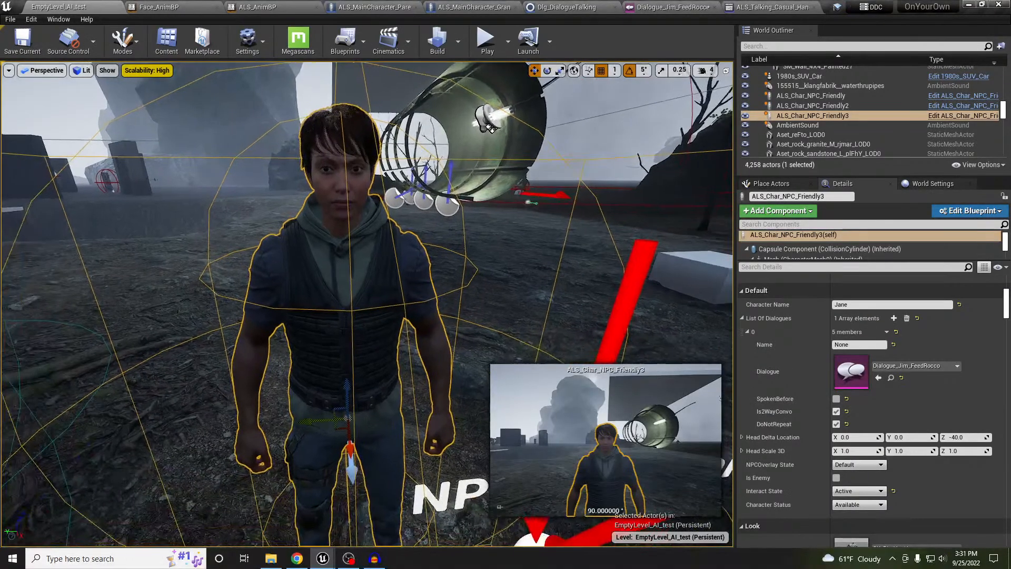
key(alt+p)
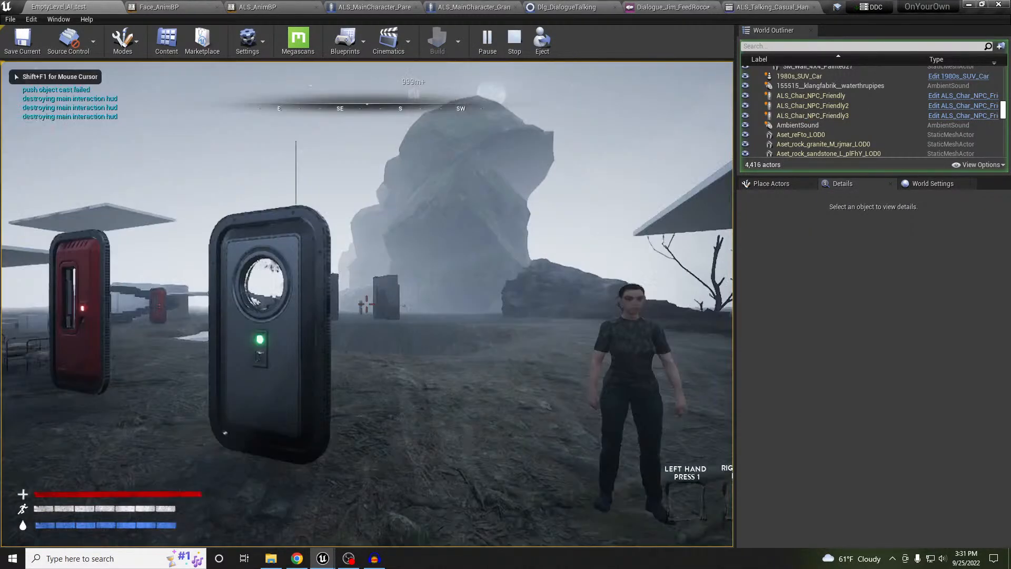
key(XF86AudioLowerVolume)
key(XF86AudioLowerVolume)
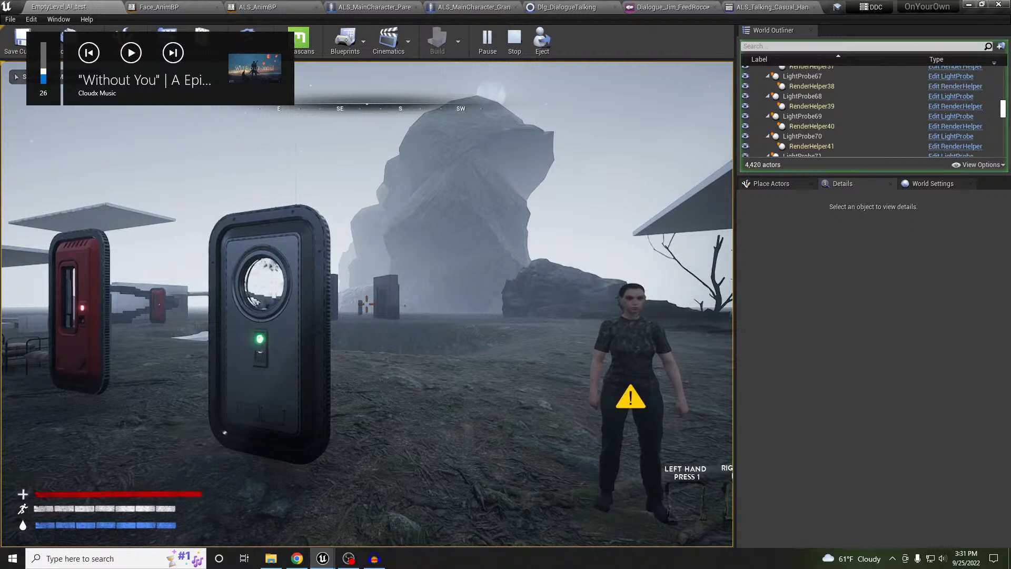
key(XF86AudioLowerVolume)
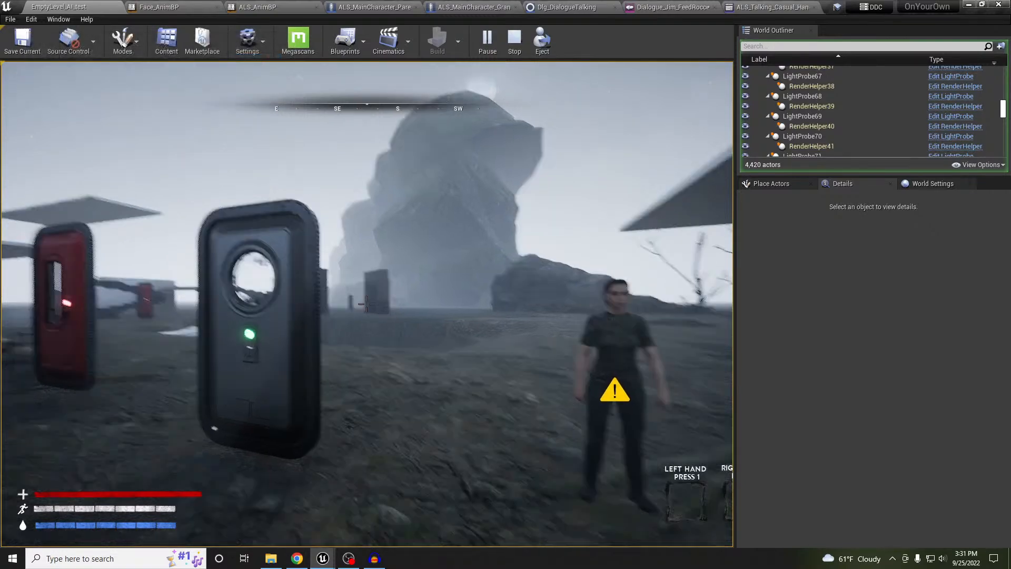
key(w)
key(d)
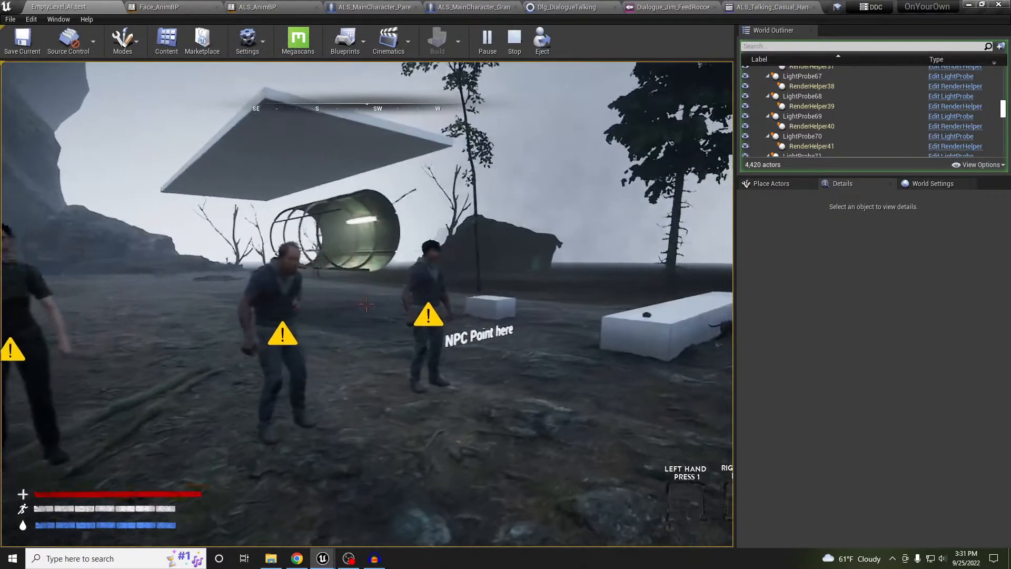
key(w)
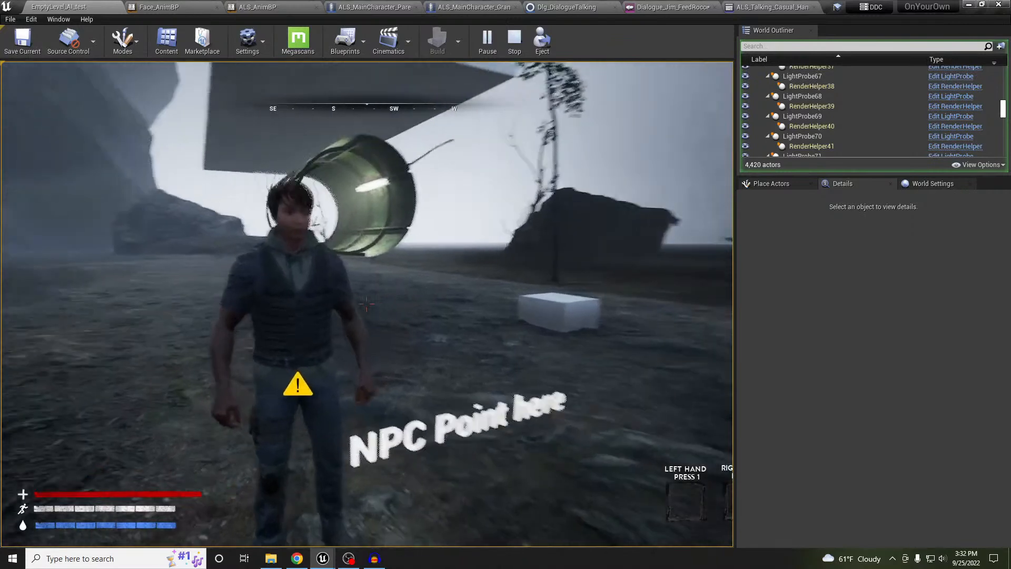
key(e)
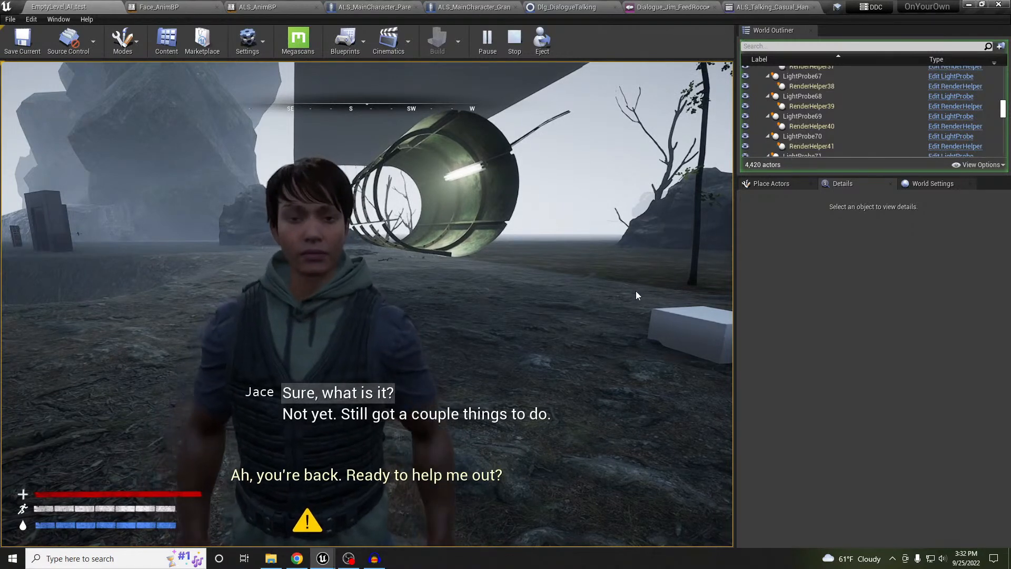
key(Escape)
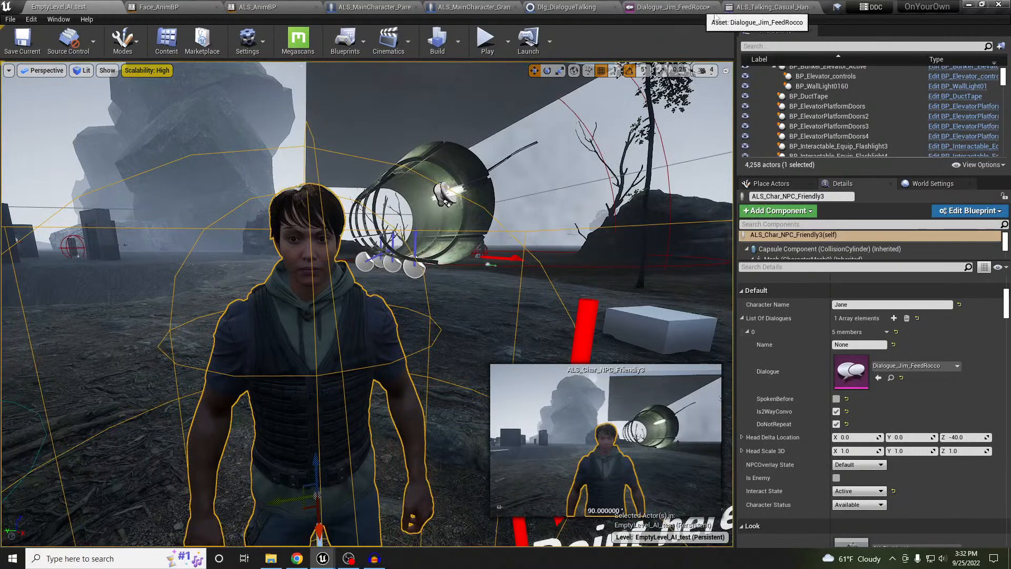
Step: Open the AhYoureBack_Lipsync montage from the dialogue node, set its slot to DefaultGroup.Talking, and save it
click(770, 7)
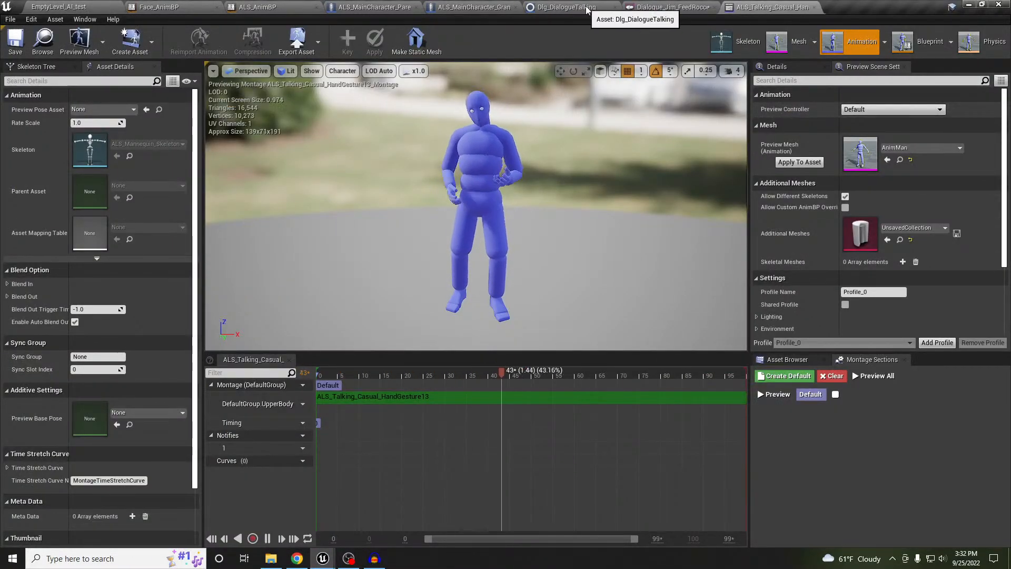
click(668, 7)
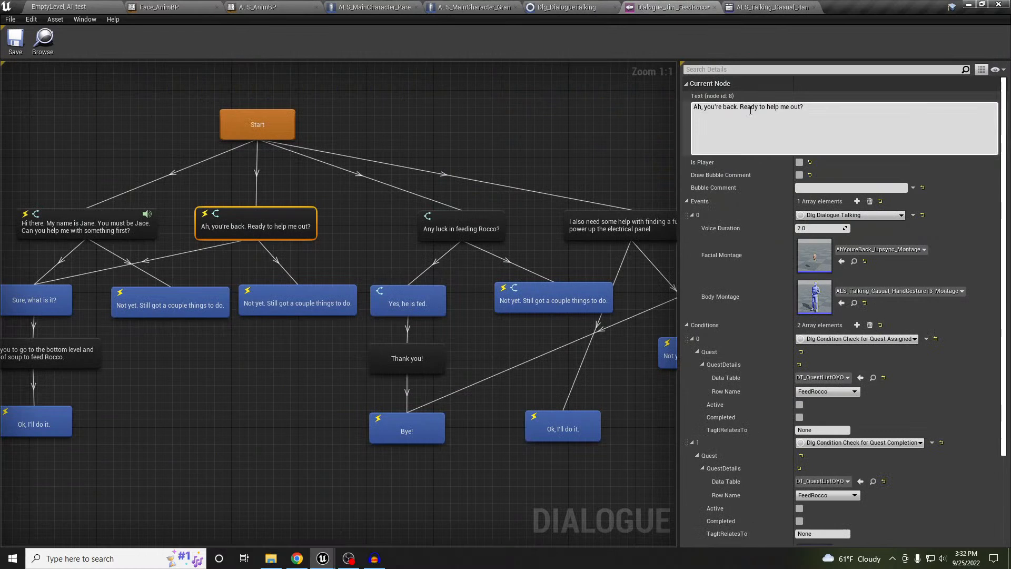
double_click(815, 255)
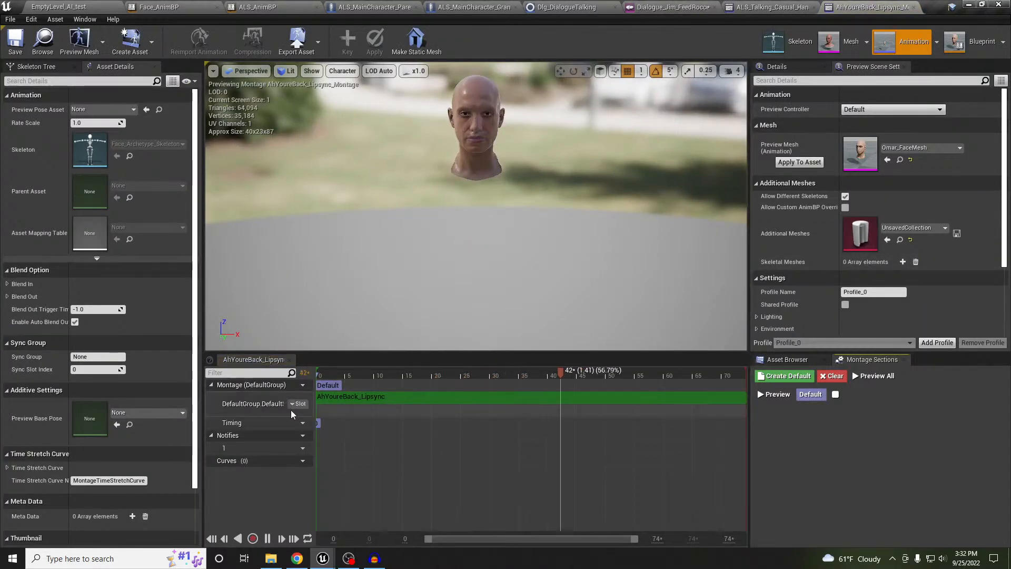
click(303, 404)
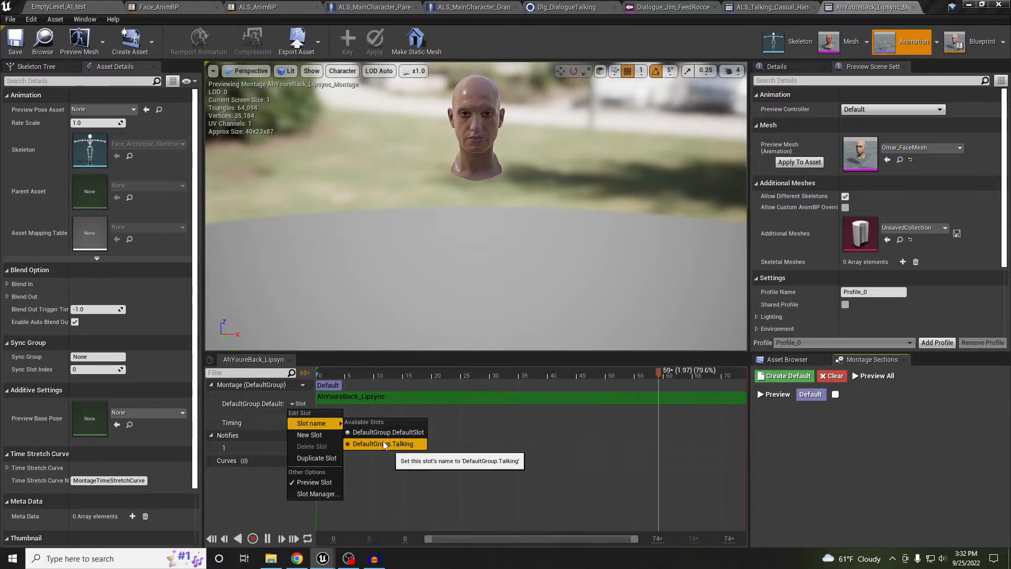
click(263, 404)
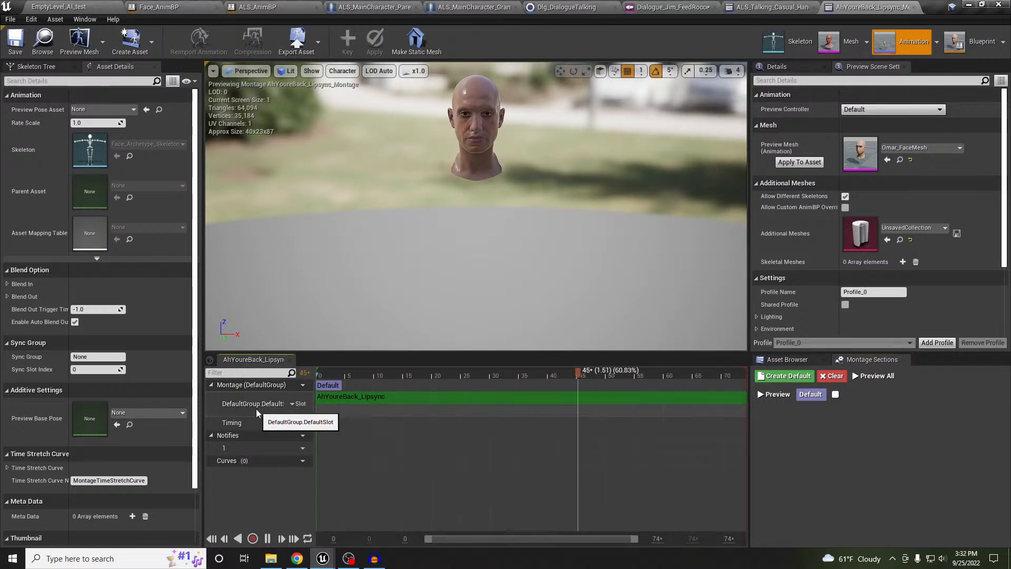
click(293, 403)
mouse_move(313, 413)
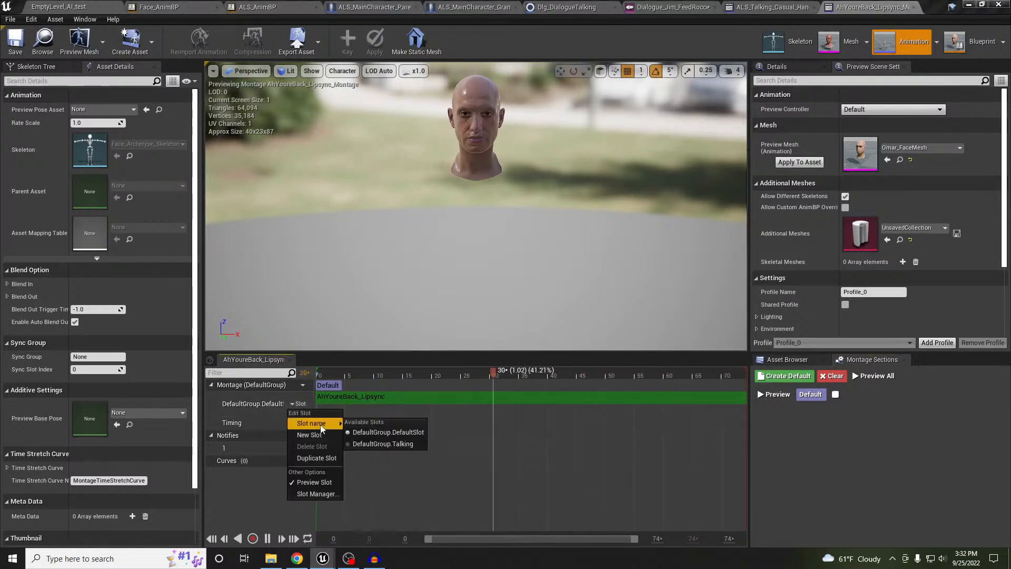
click(387, 442)
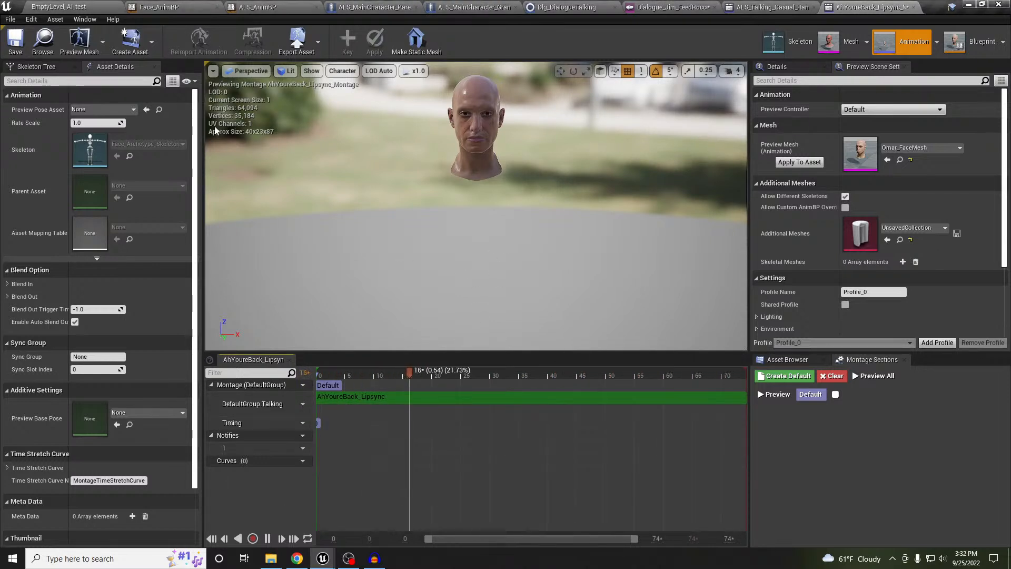
click(16, 42)
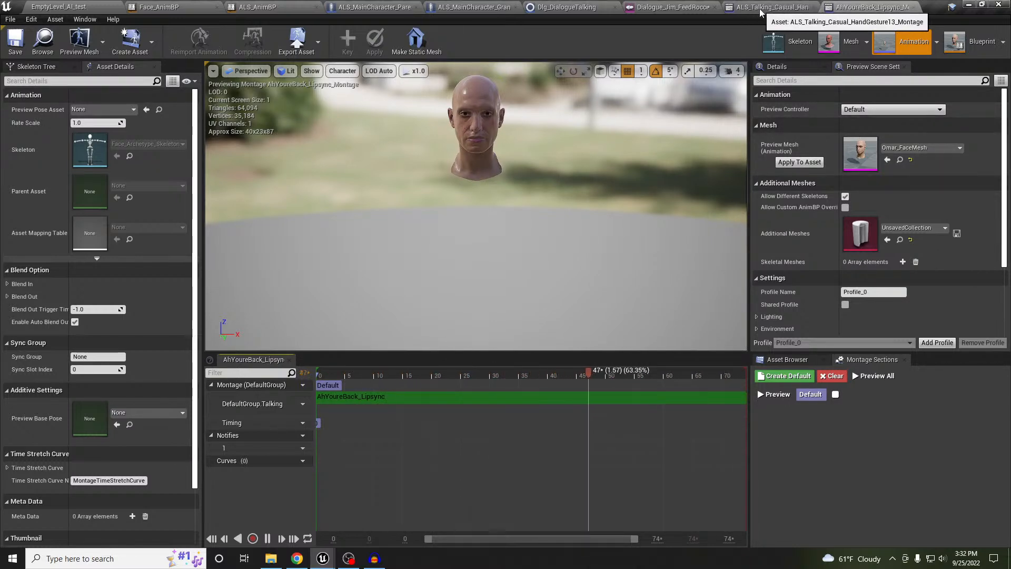
Step: Examine how the Talking slot, Idle state machine and layered blend connect to the output pose in the Face_AnimBP AnimGraph
click(969, 42)
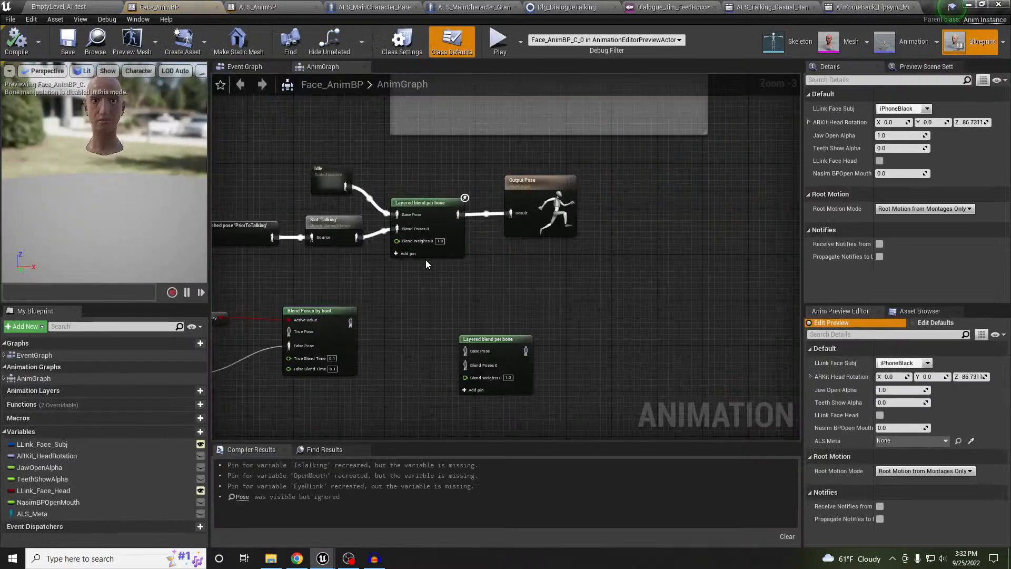
right_drag(393, 286, 466, 291)
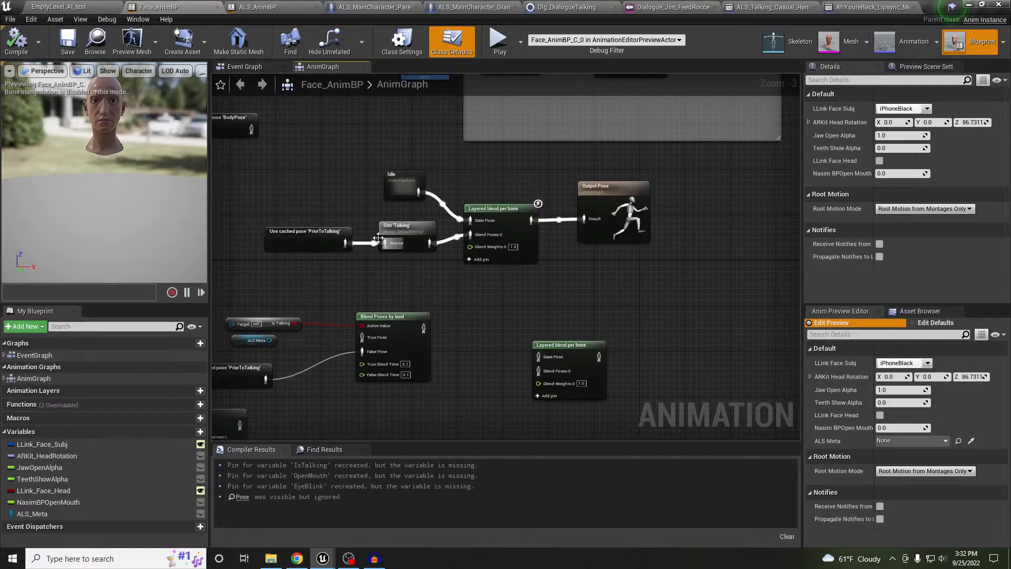
scroll(356, 241, up, 3)
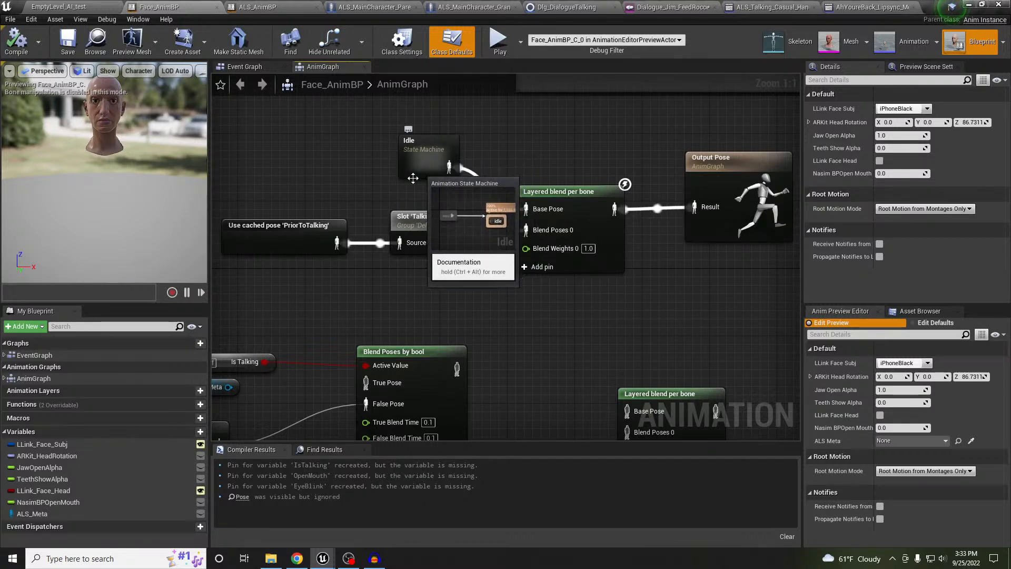
right_drag(354, 189, 556, 204)
scroll(558, 209, down, 2)
mouse_move(492, 214)
right_down()
mouse_move(467, 214)
mouse_move(491, 215)
right_up()
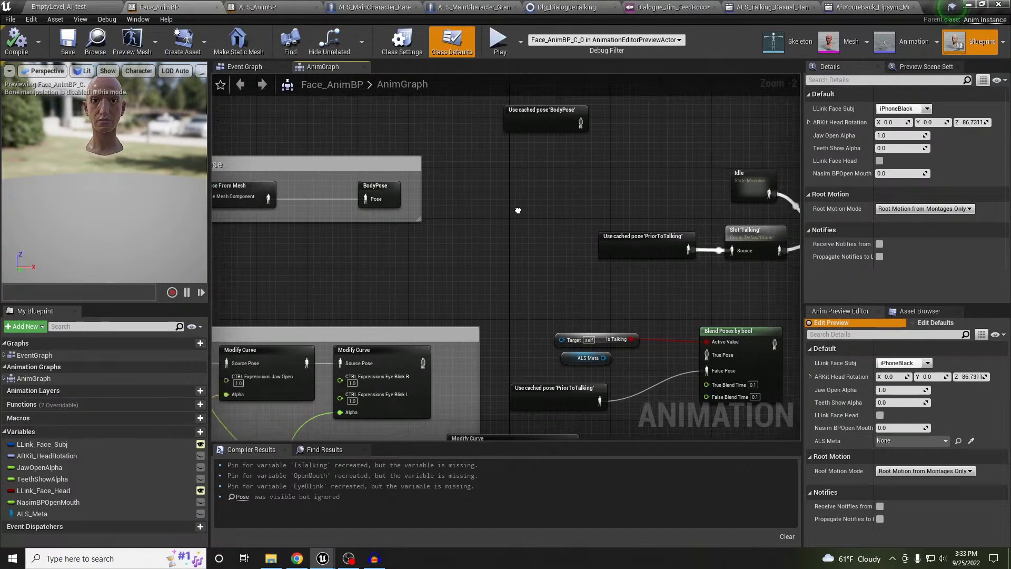
right_drag(461, 262, 530, 95)
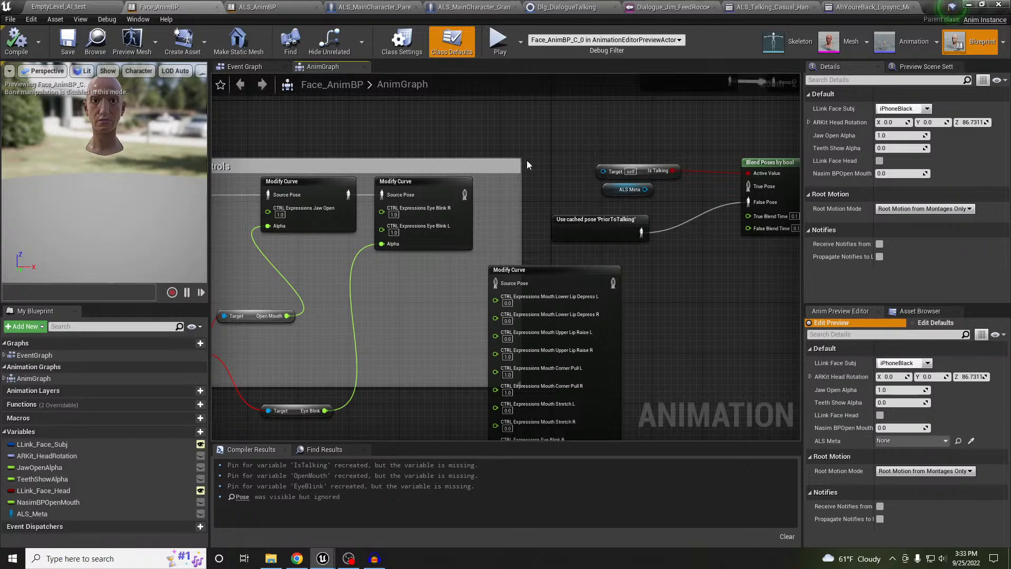
Step: Playtest the EmptyLevel_AI_test level, talk to the ALS_Char_NPC_Friendly3 character to check the facial montage on the line, and stop playing
click(78, 7)
scroll(602, 169, up, 3)
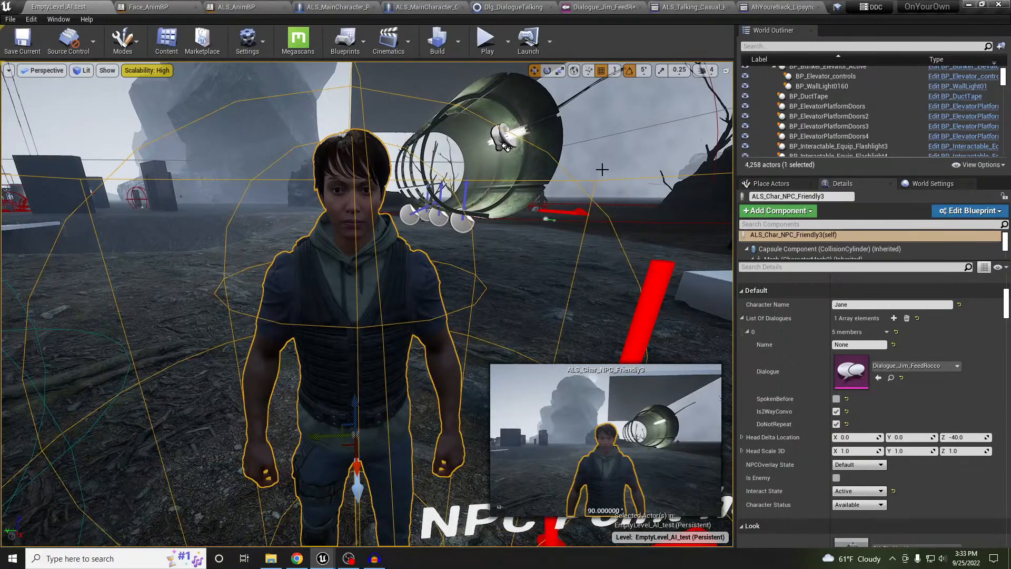
key(alt+p)
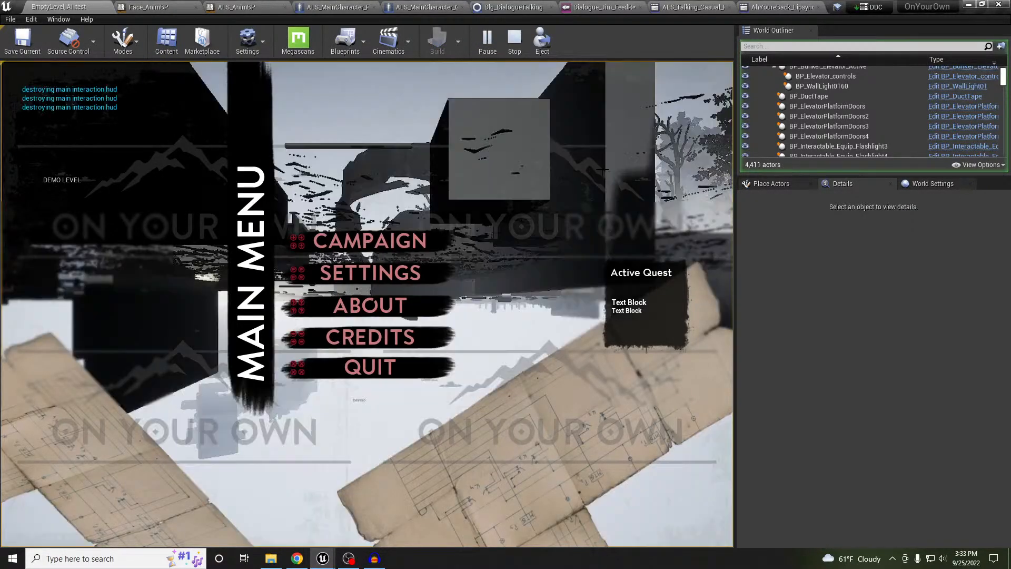
key(w)
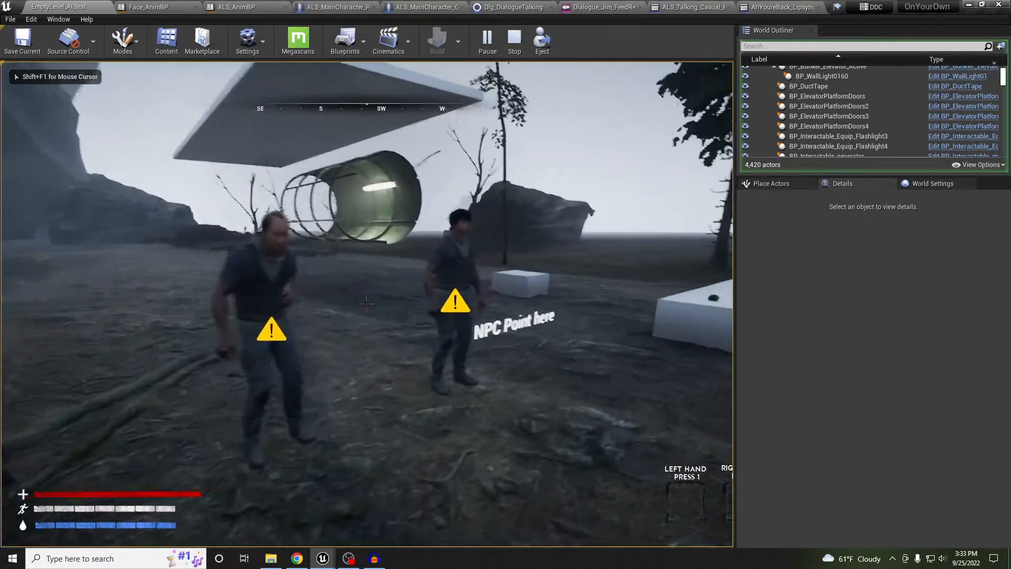
key(w)
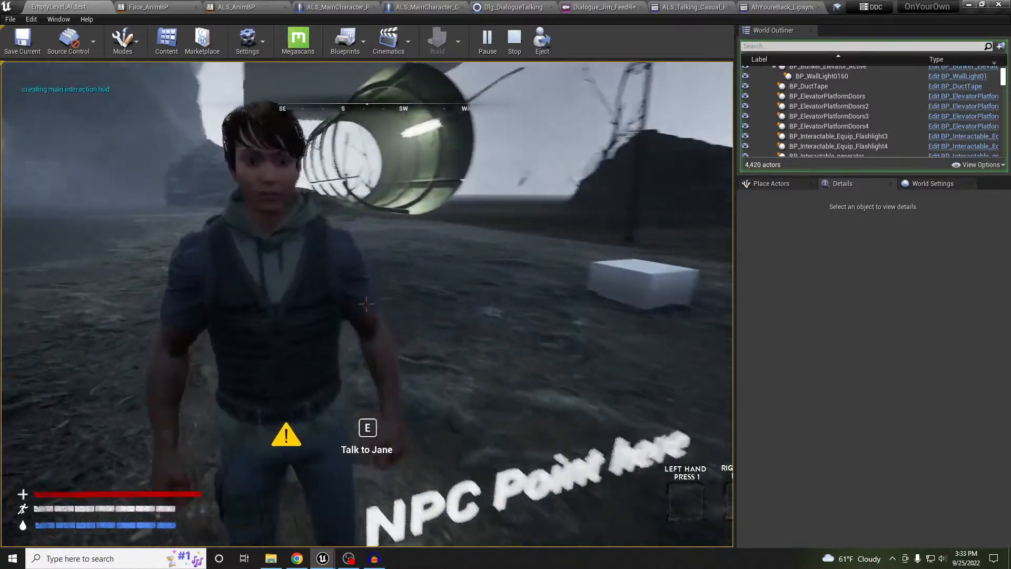
key(e)
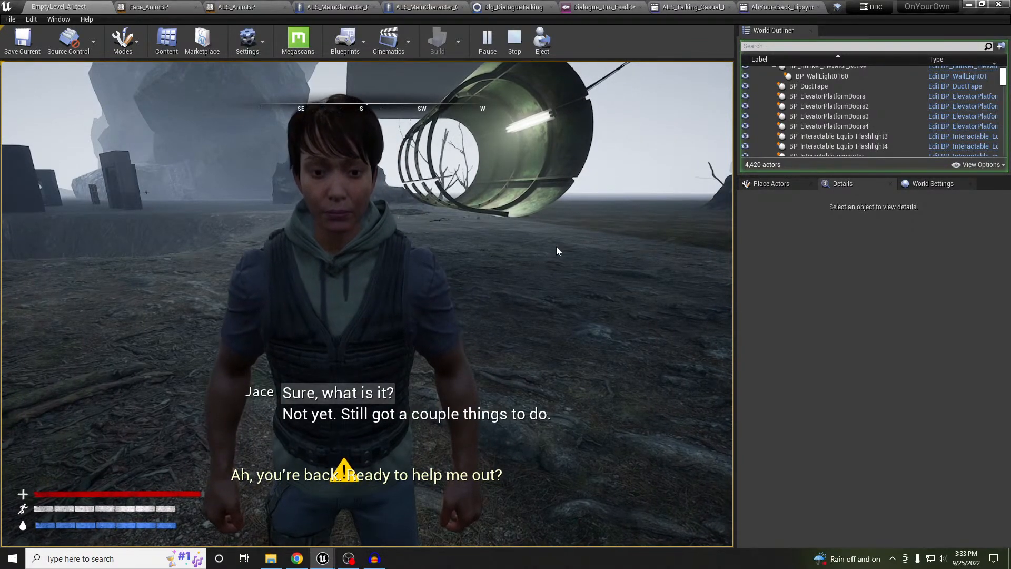
key(Escape)
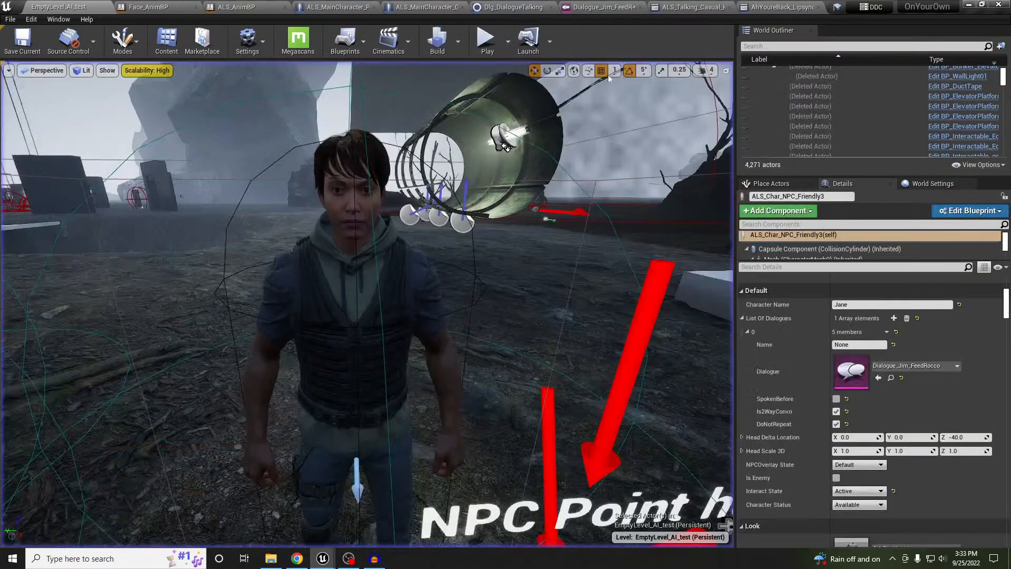
Step: Assign the AhYoureBack sound to the "Ah, you're back. Ready to help me out?" dialogue node and save the dialogue
click(601, 7)
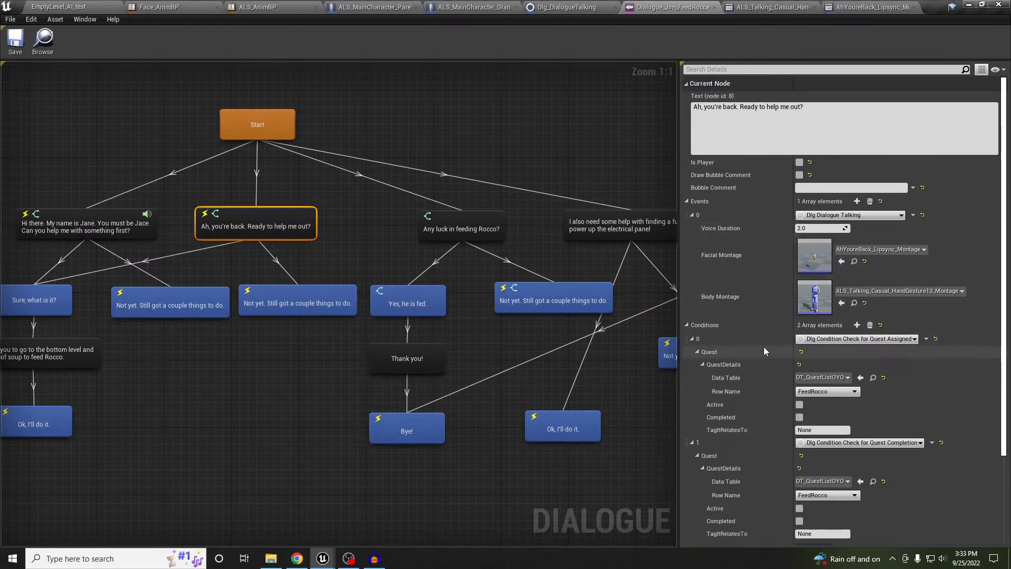
scroll(850, 444, down, 5)
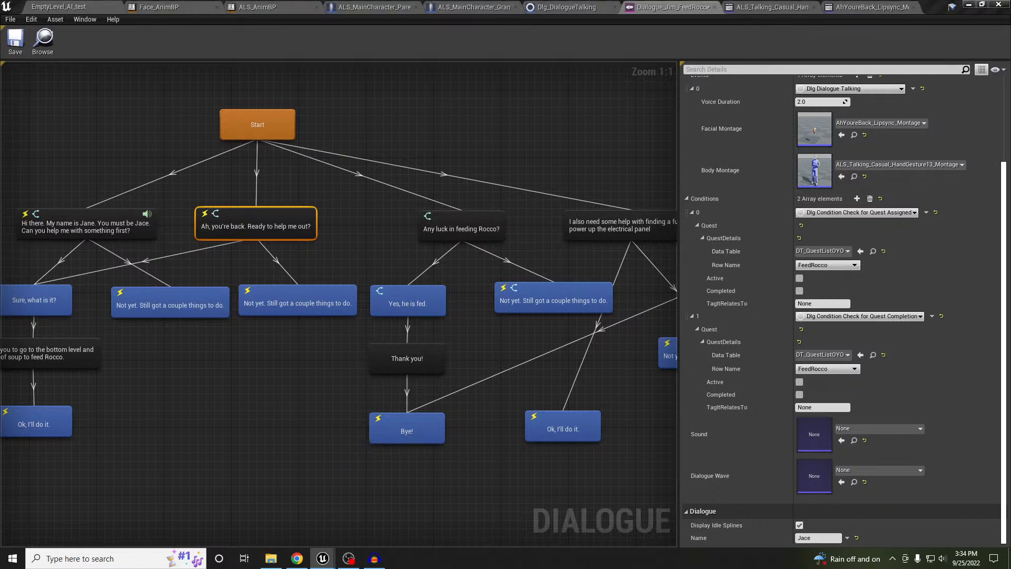
drag(584, 384, 820, 430)
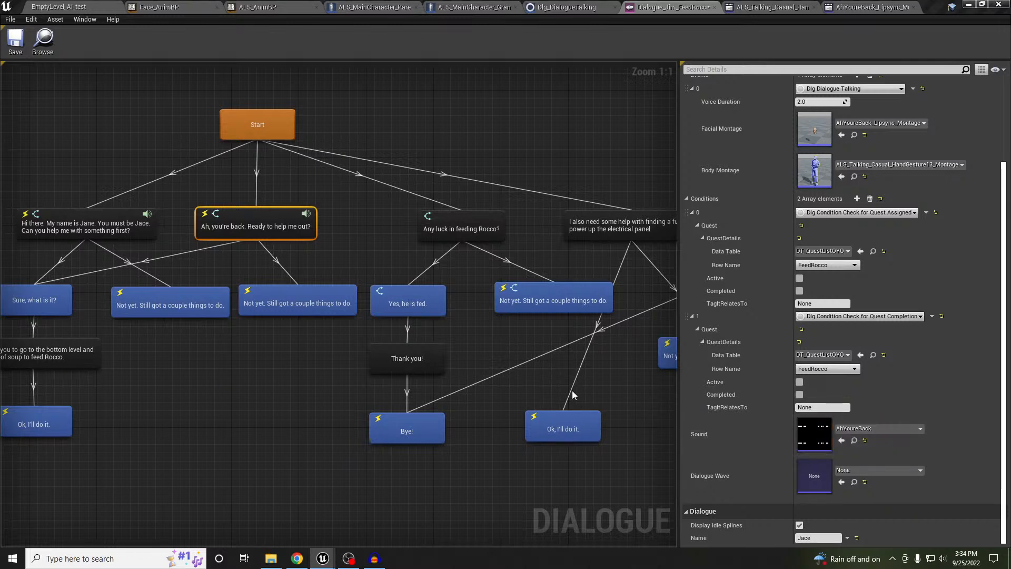
click(13, 46)
Step: Playtest the level again, hear the NPC's voiced line, answer "Not yet. Still got a couple things to do.", restart the conversation, and stop playing
click(79, 7)
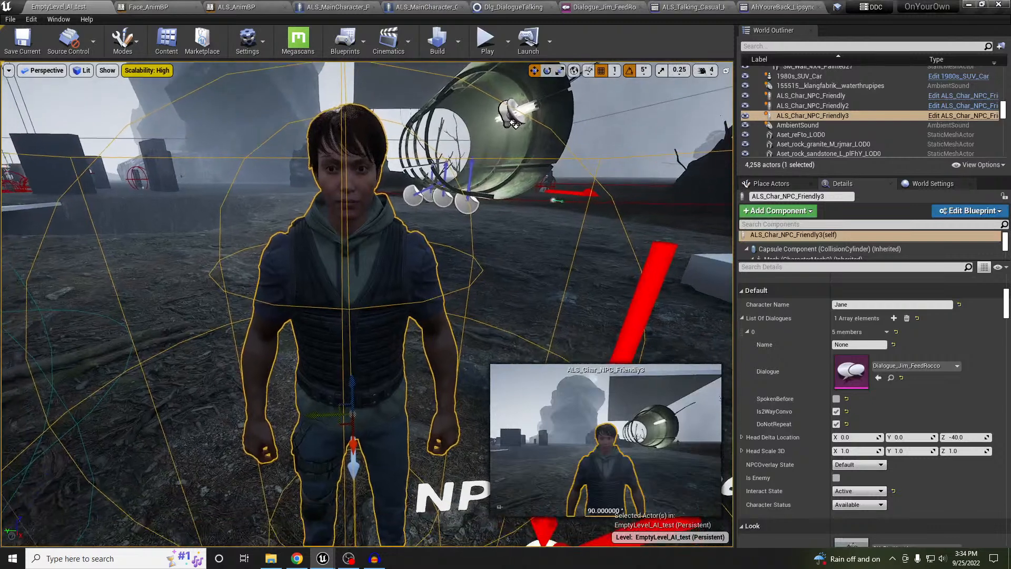
right_drag(456, 253, 453, 262)
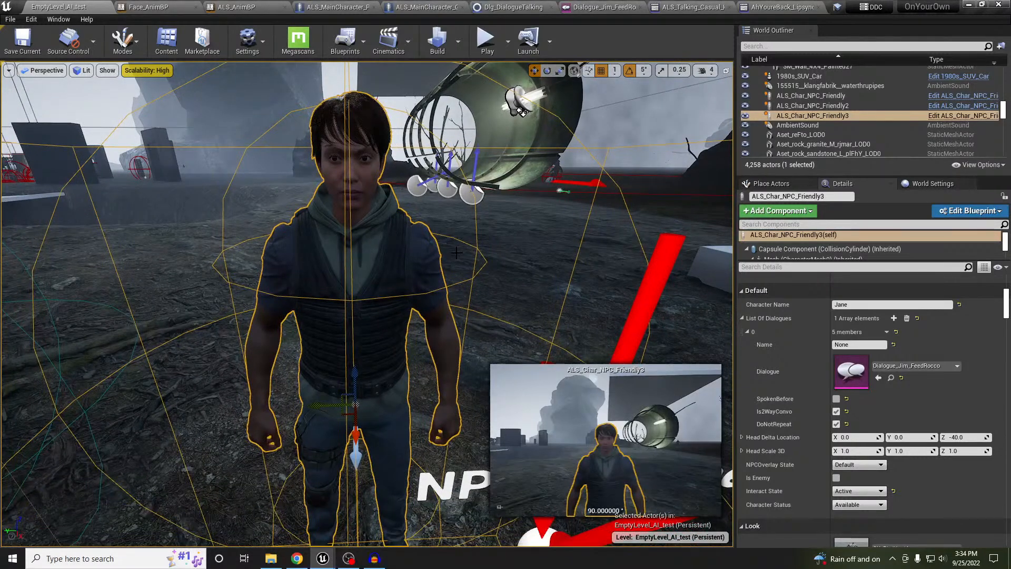
key(alt+p)
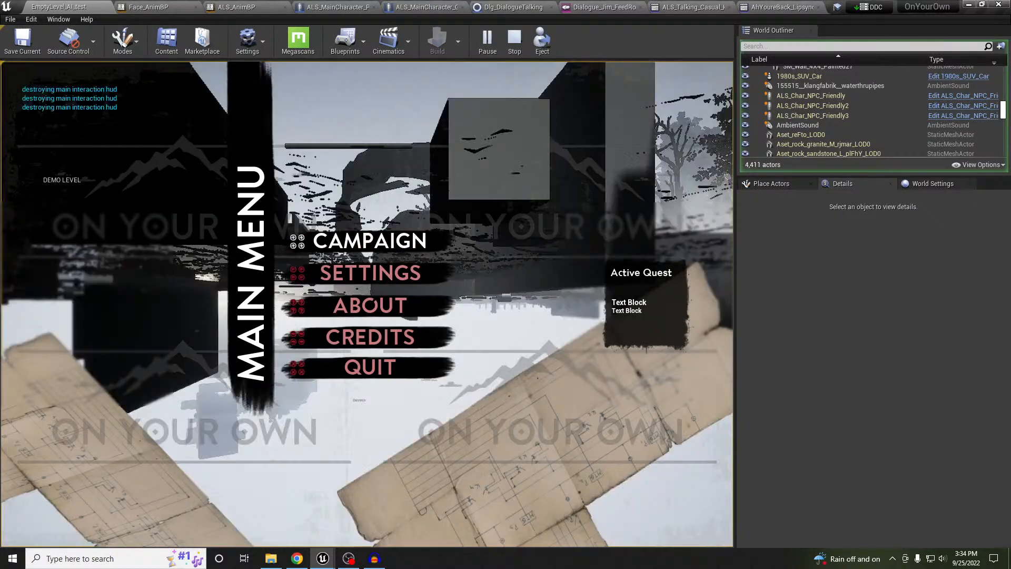
click(424, 244)
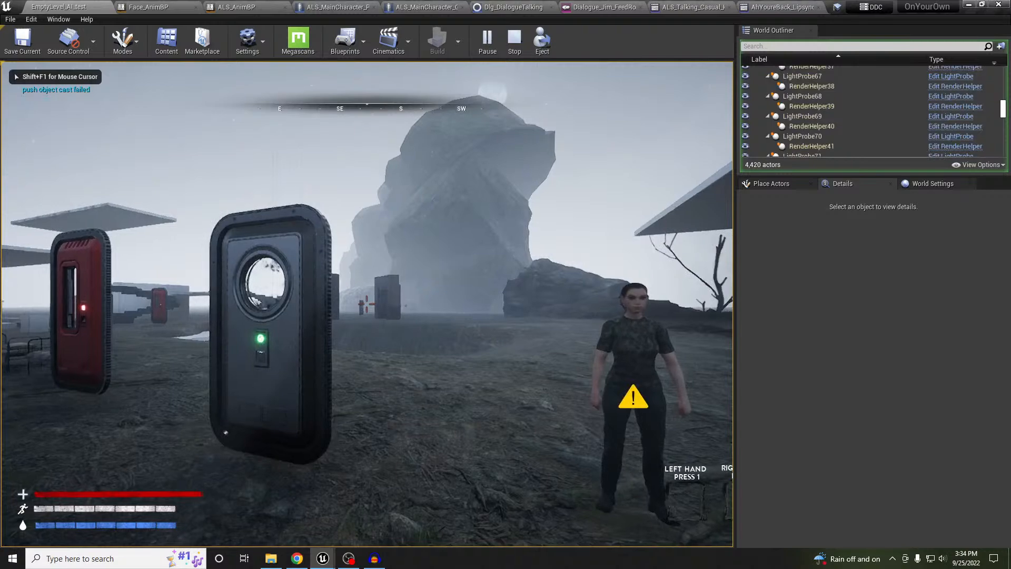
key(w)
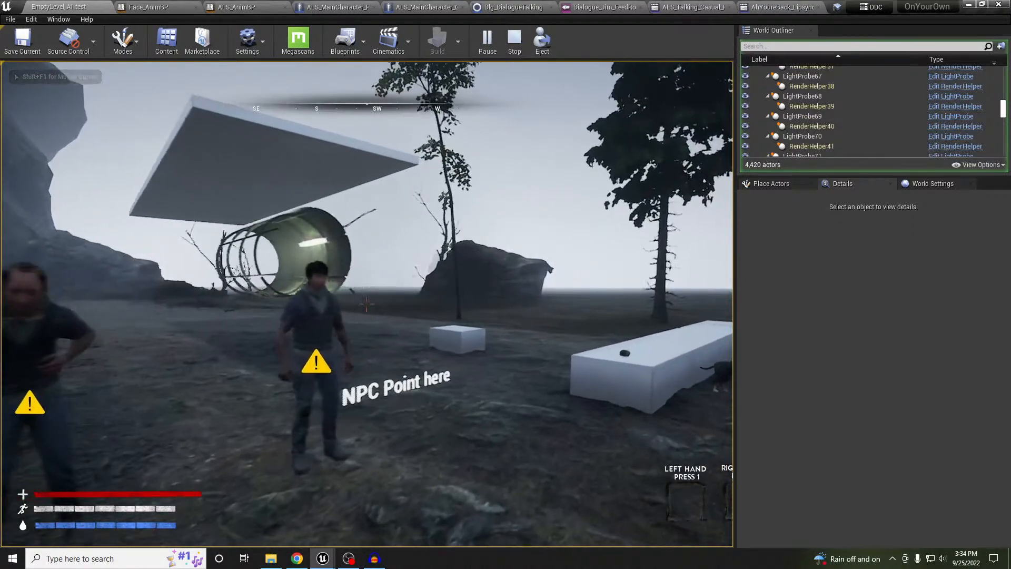
key(w)
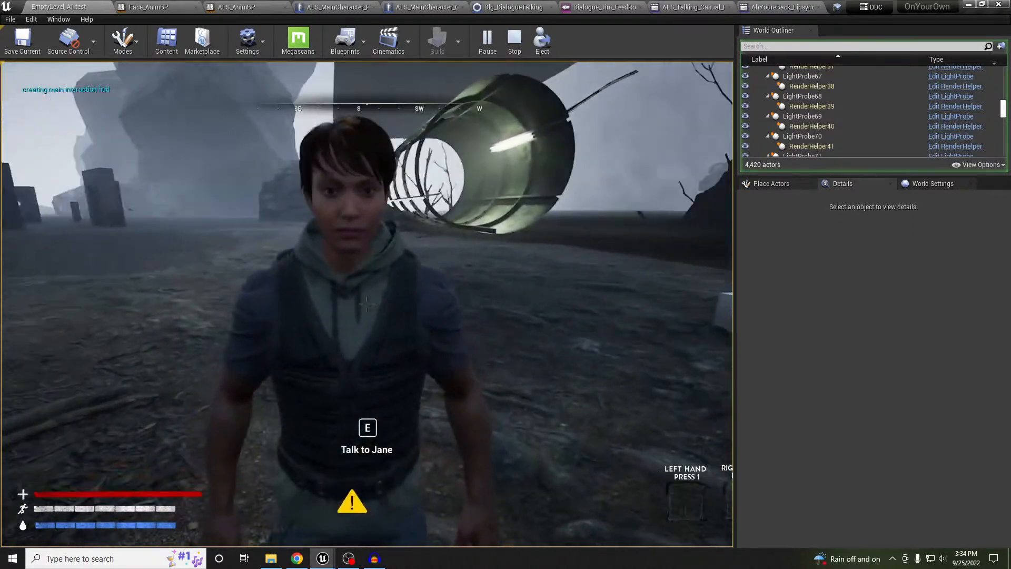
key(e)
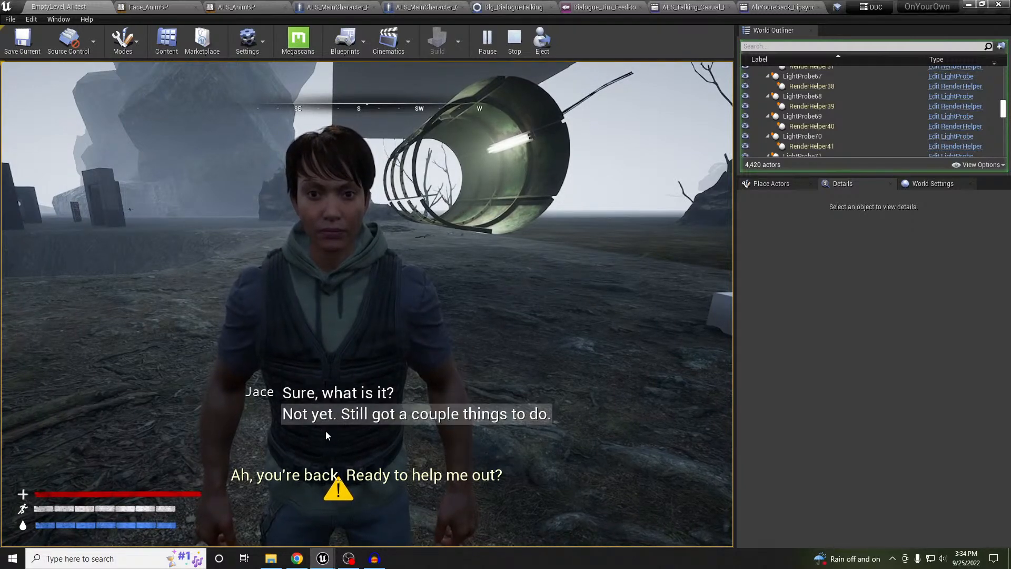
click(366, 415)
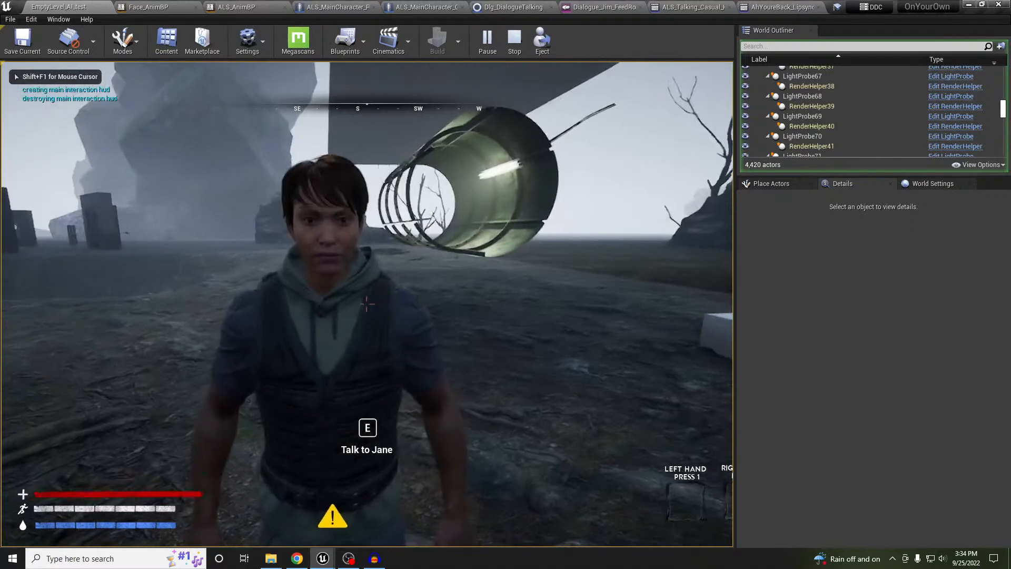
key(e)
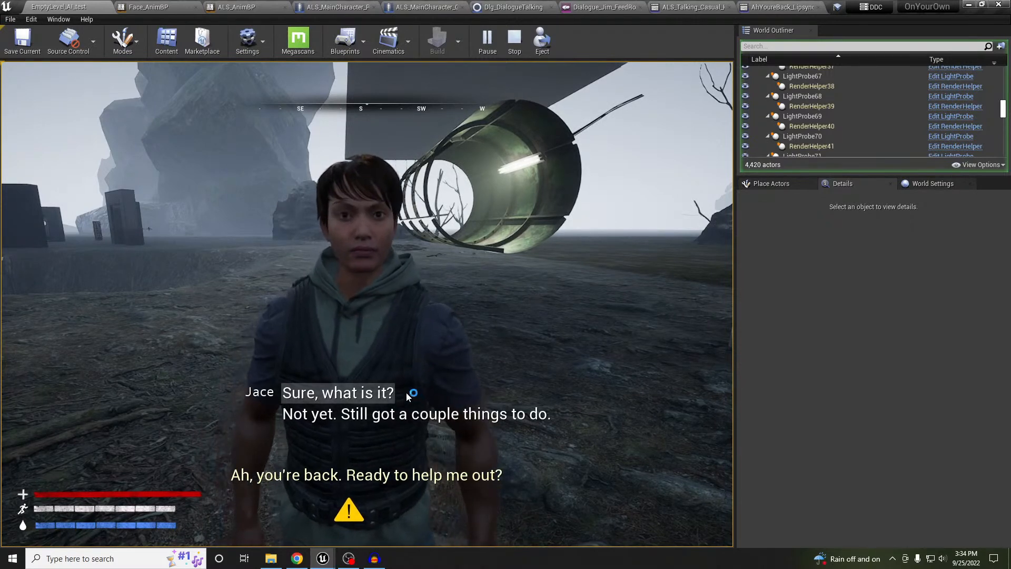
key(Escape)
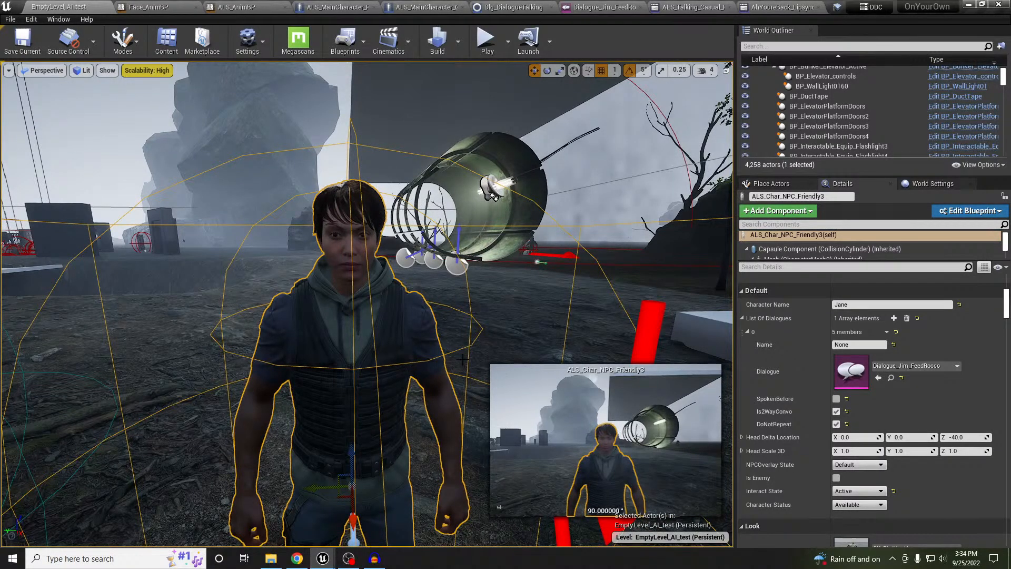
key(q)
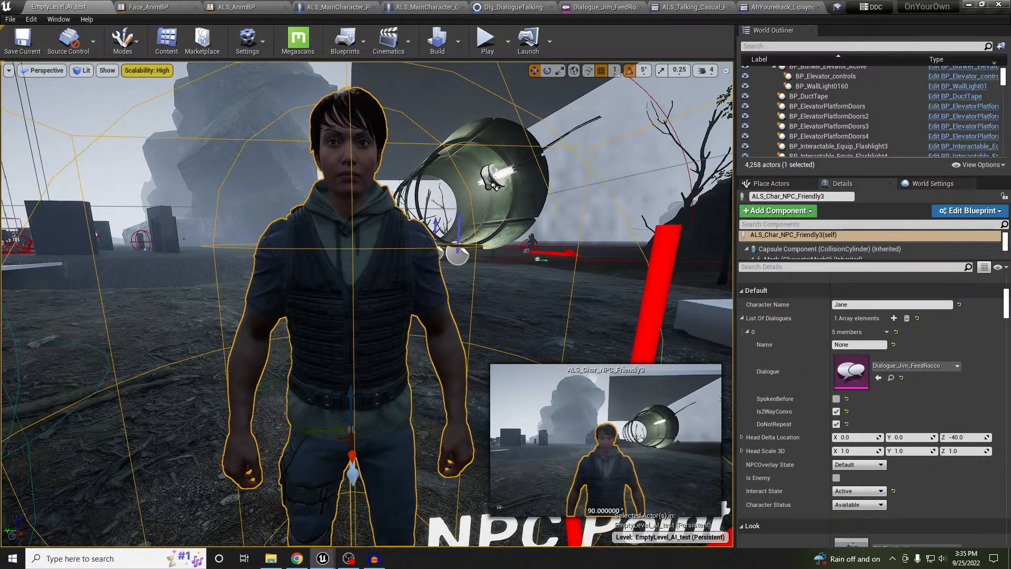
right_drag(367, 304, 387, 337)
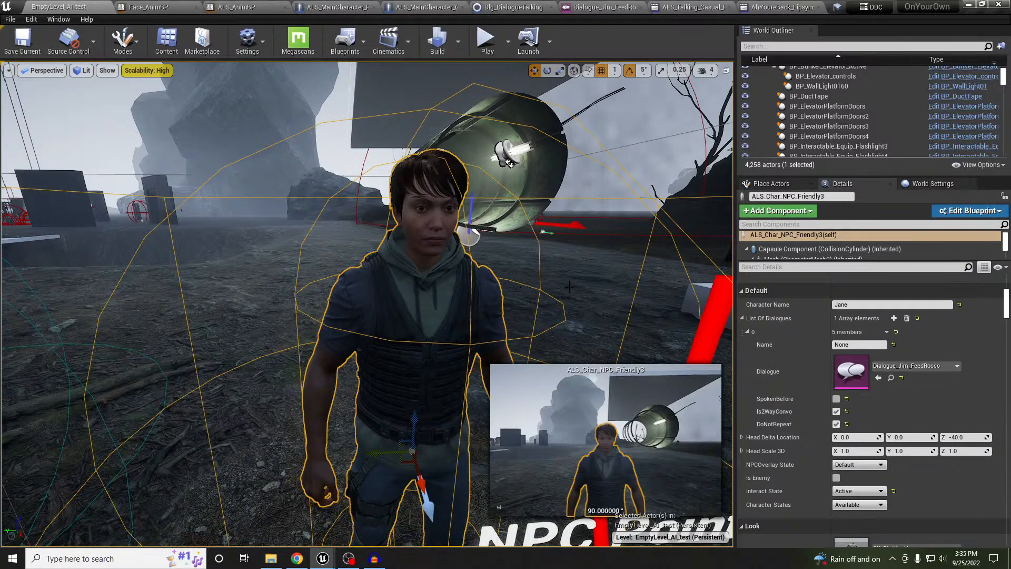
click(605, 7)
scroll(524, 151, down, 2)
right_drag(537, 137, 516, 153)
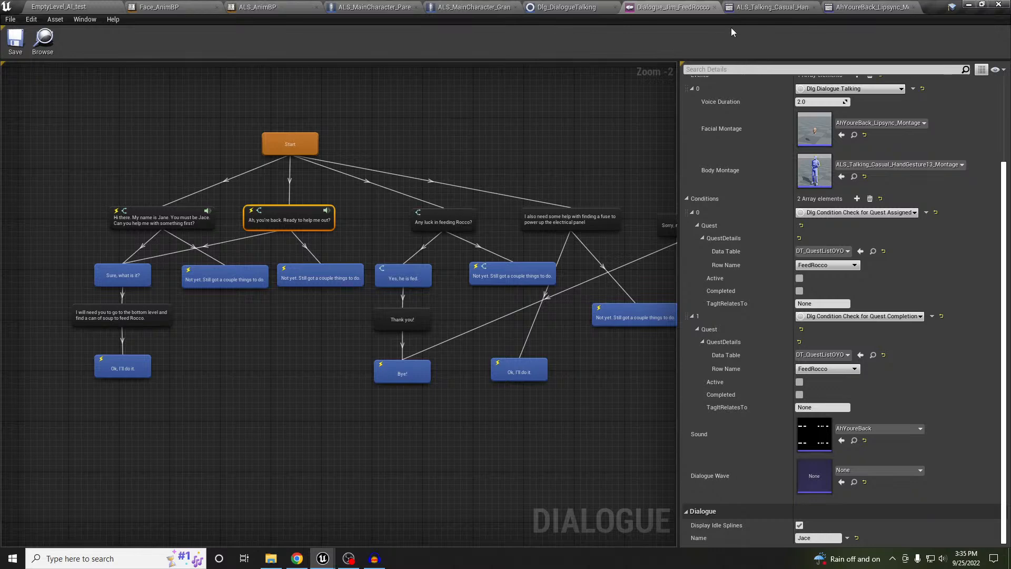
click(59, 7)
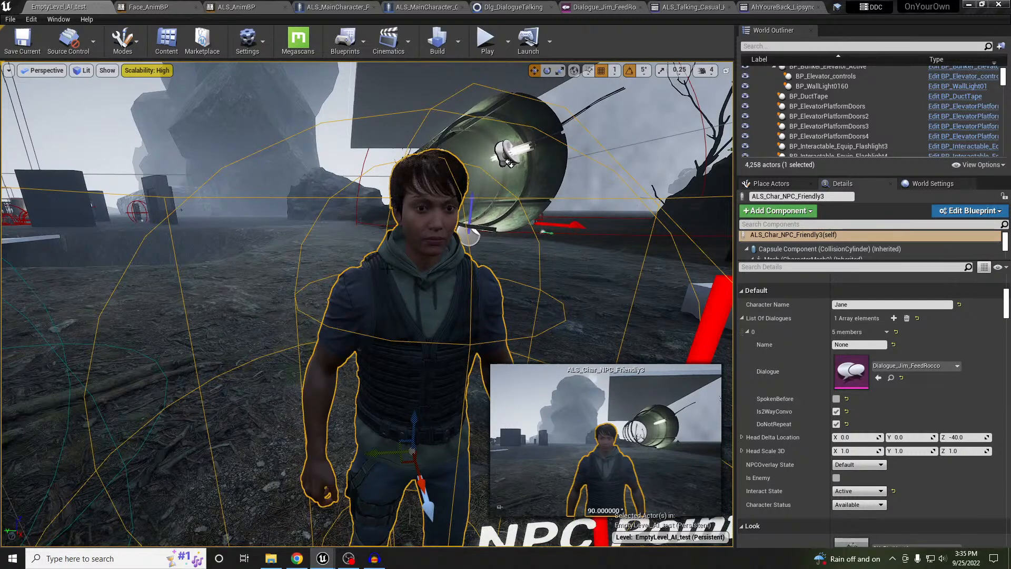
Step: Select the ALS_Char_NPC_Friendly character in the camouflage shirt and examine its appearance and placement beside the other friendly NPCs
right_drag(369, 304, 374, 332)
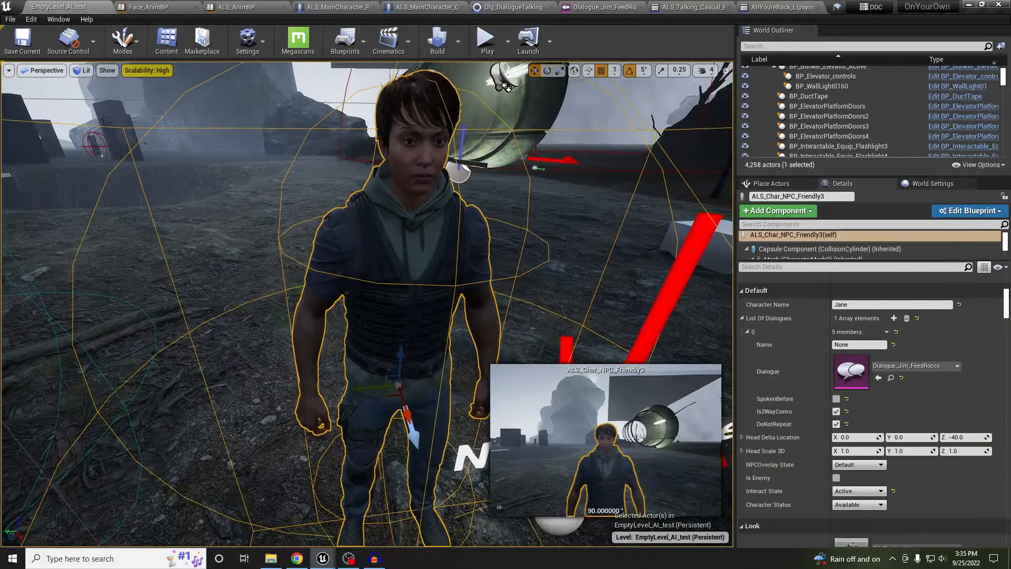
middle_drag(374, 331, 380, 311)
key(s)
mouse_move(379, 310)
right_down()
mouse_move(343, 306)
mouse_move(380, 292)
mouse_move(385, 300)
right_up()
key(w)
middle_drag(366, 306, 364, 281)
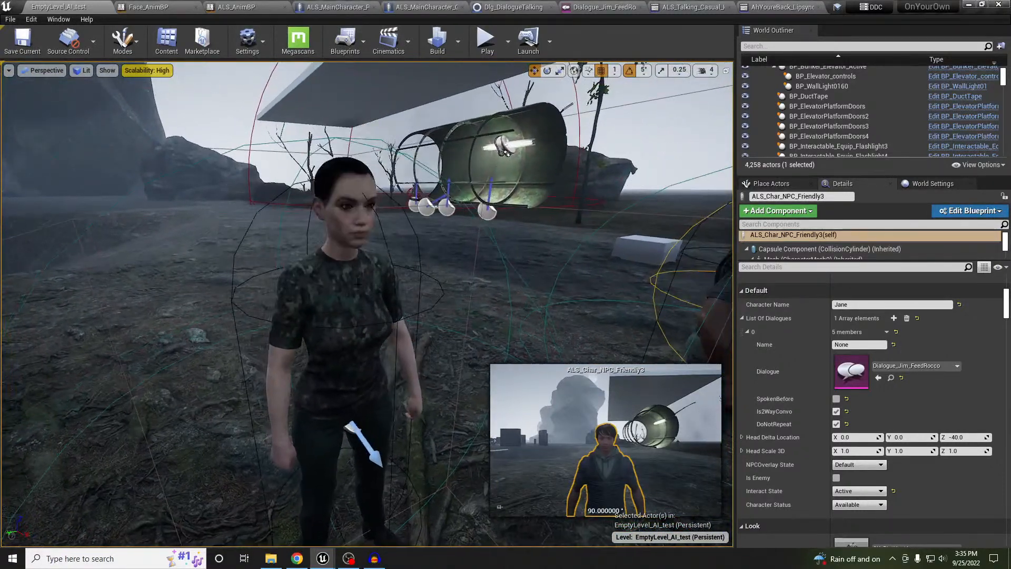
click(352, 293)
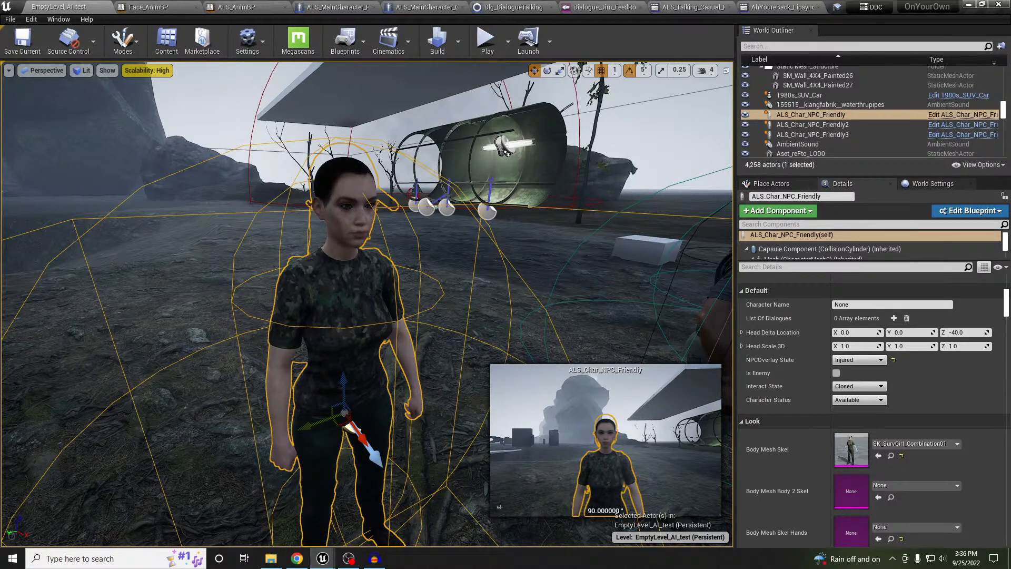
scroll(505, 152, up, 3)
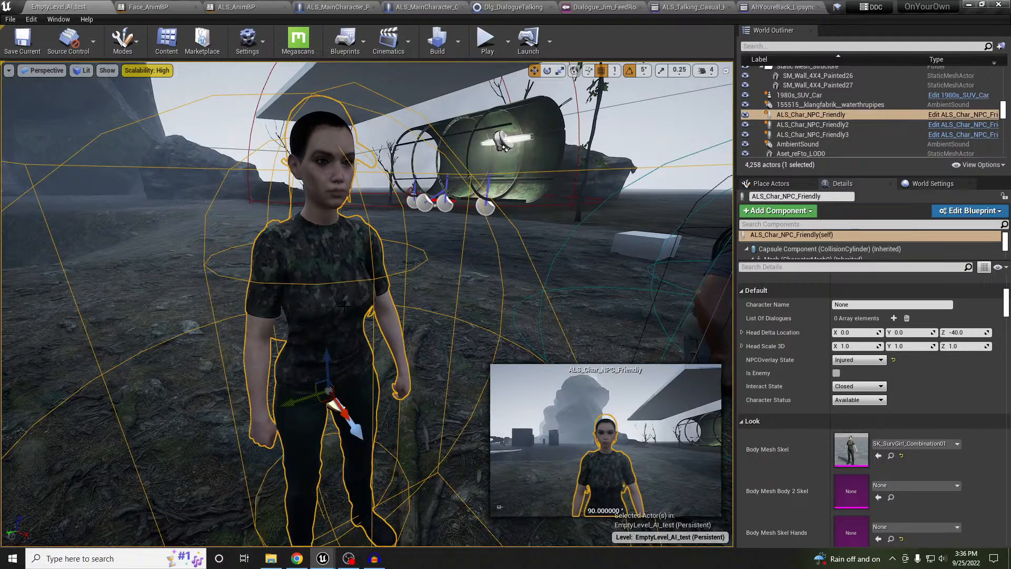
right_drag(344, 307, 349, 308)
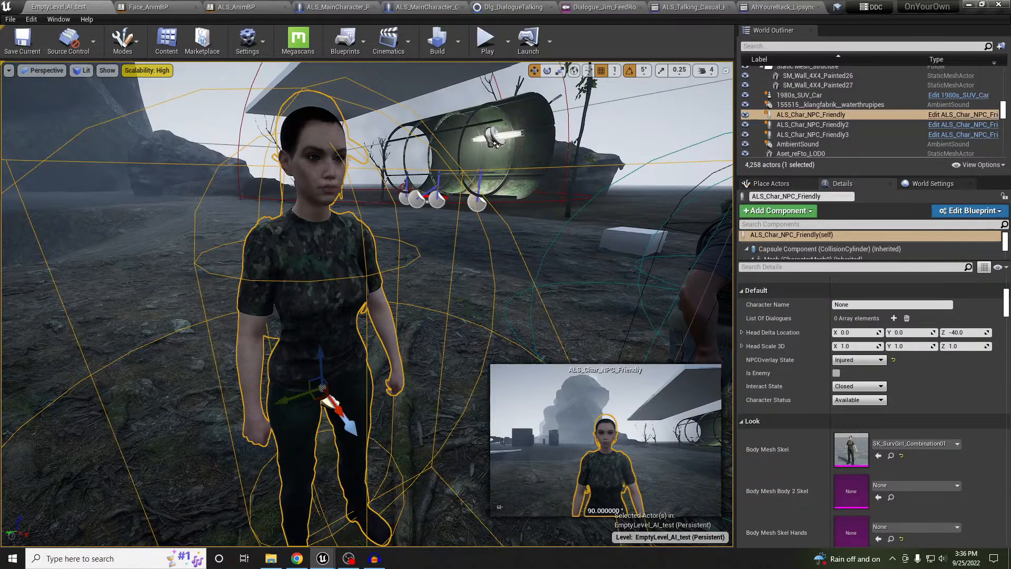
mouse_move(496, 144)
right_down()
mouse_move(564, 150)
mouse_move(505, 158)
right_up()
mouse_move(277, 265)
right_down()
mouse_move(263, 247)
mouse_move(277, 265)
right_up()
click(372, 258)
right_drag(371, 258, 238, 264)
click(138, 232)
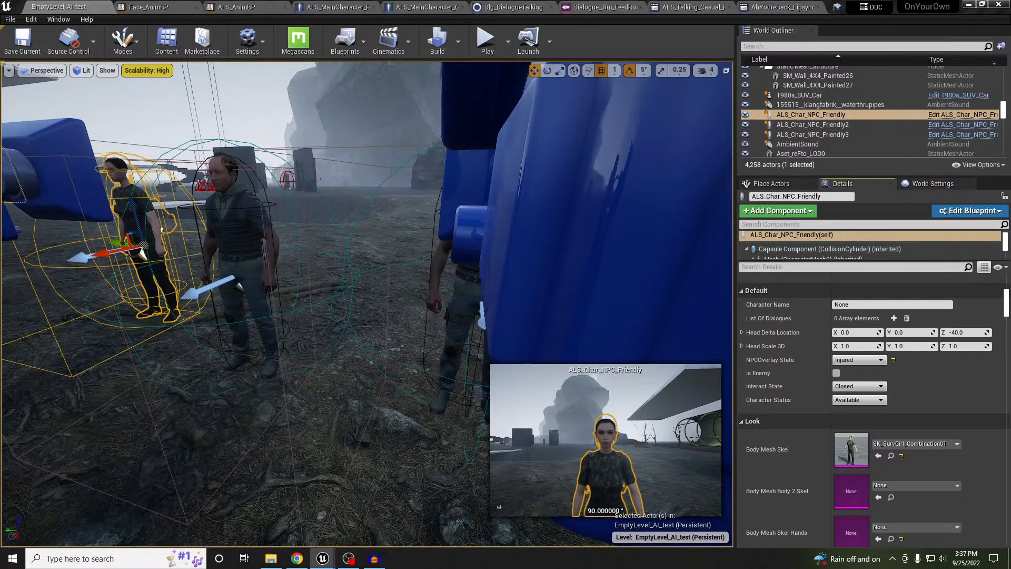
Step: Set the Body Mesh Skel Legs of ALS_Char_NPC_Friendly3 to SK_SurvGirl_Pants_04 and inspect the new legs on the character
key(d)
right_drag(196, 375, 209, 358)
key(w)
click(364, 321)
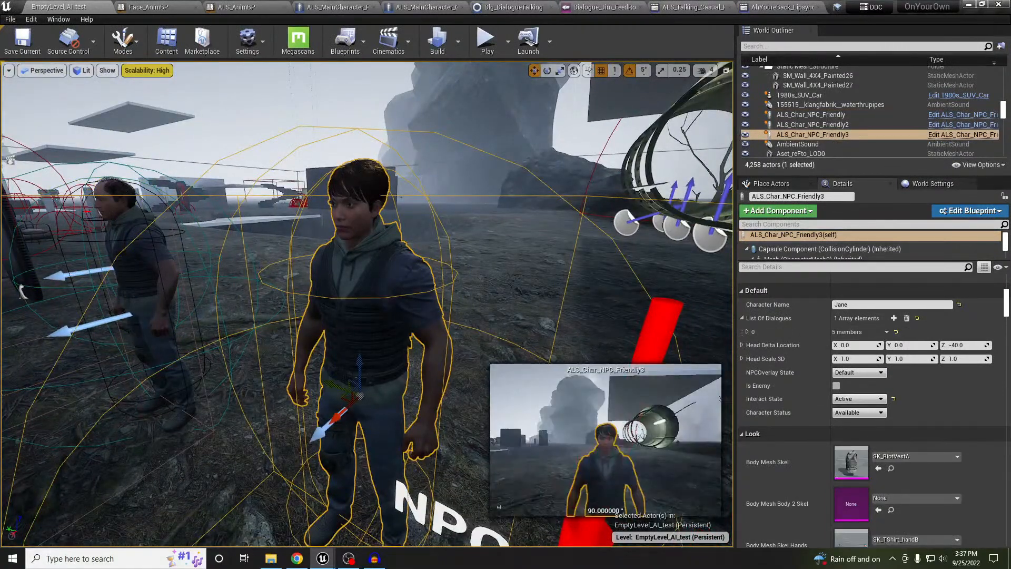
scroll(943, 437, down, 5)
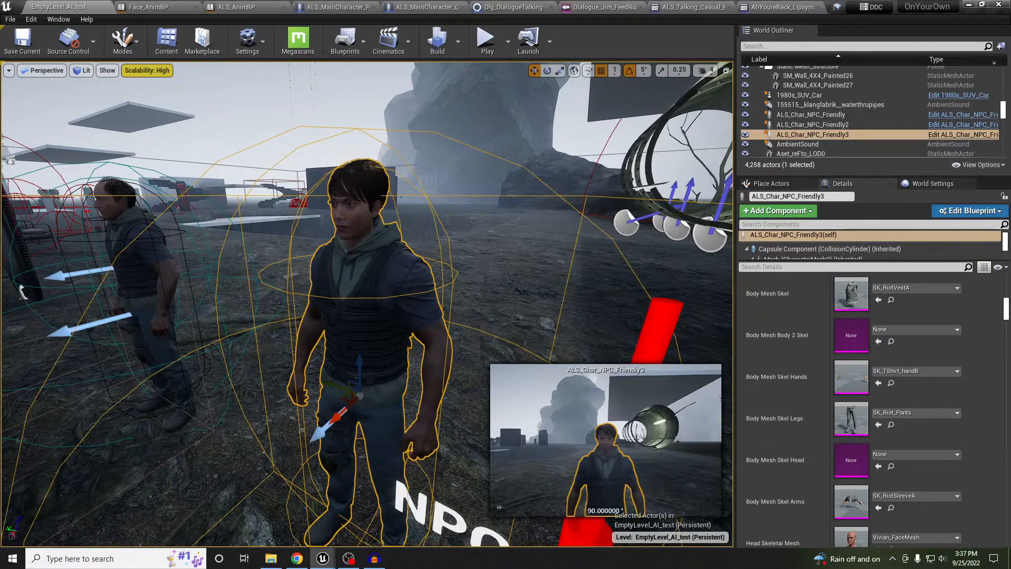
click(878, 425)
right_drag(463, 350, 464, 440)
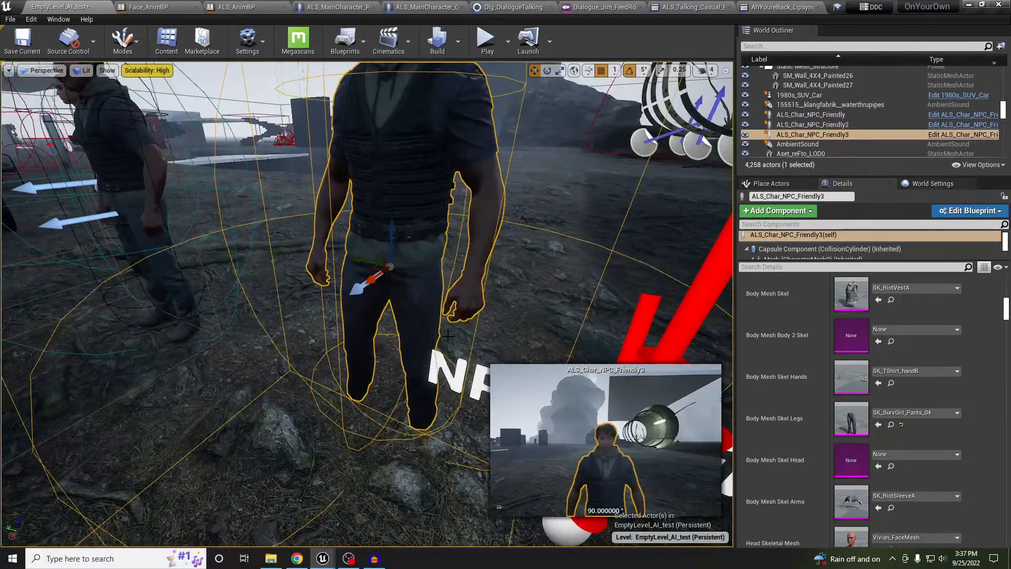
scroll(920, 377, down, 1)
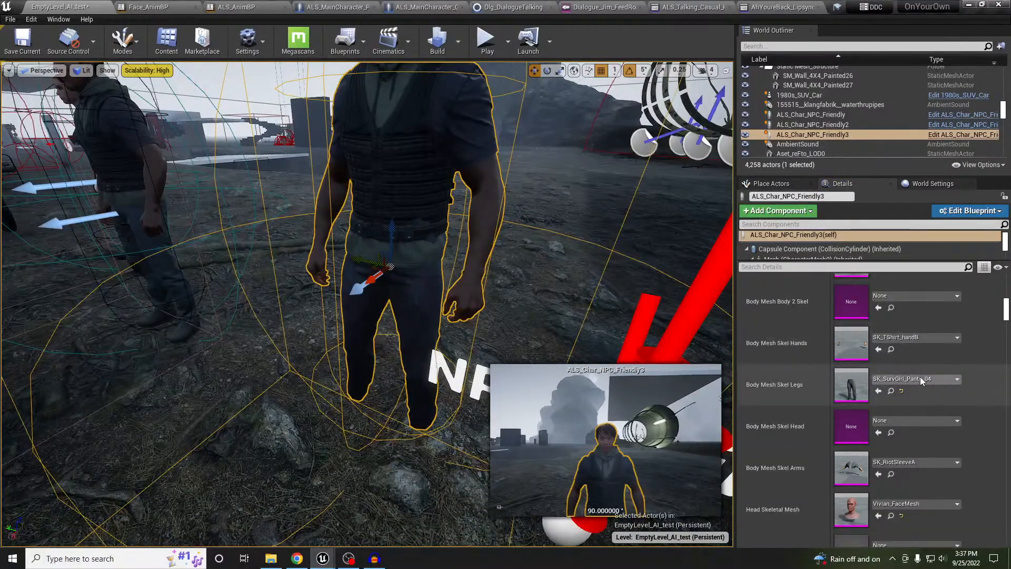
scroll(895, 386, up, 2)
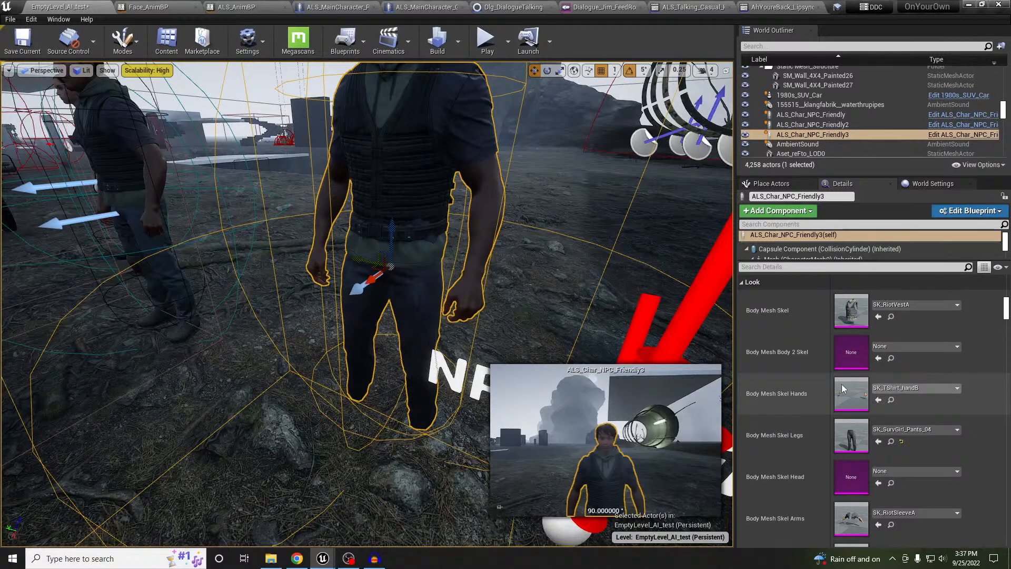
right_drag(452, 254, 452, 224)
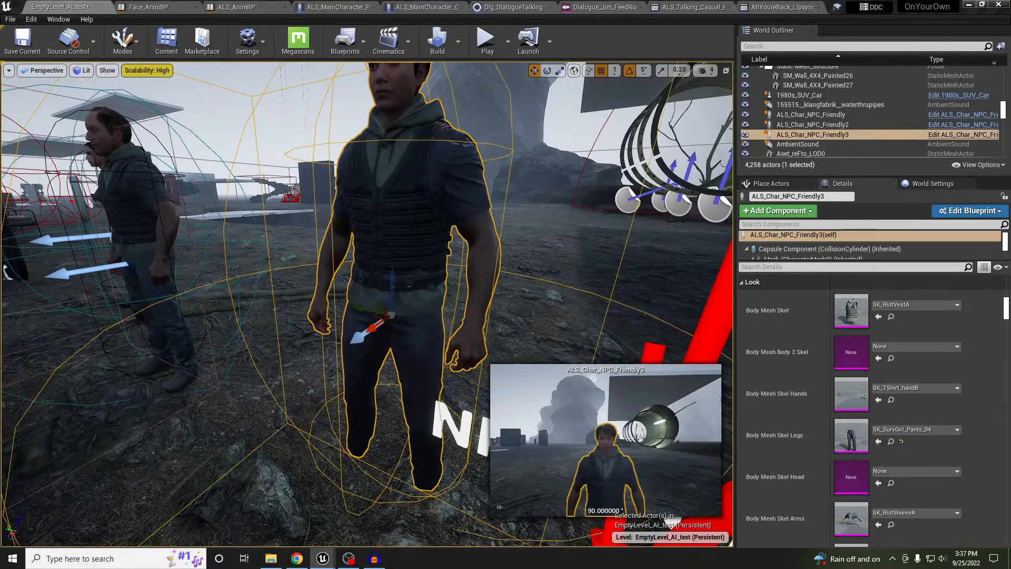
Step: Set the Body Mesh Skel of ALS_Char_NPC_Friendly3 to SK_SurvGirl_Jacket_03 and inspect the hoodie's fit on the character from several sides
click(878, 317)
key(e)
right_drag(481, 302, 569, 299)
key(w)
key(s)
key(a)
key(d)
key(a)
key(w)
key(s)
key(a)
key(q)
key(e)
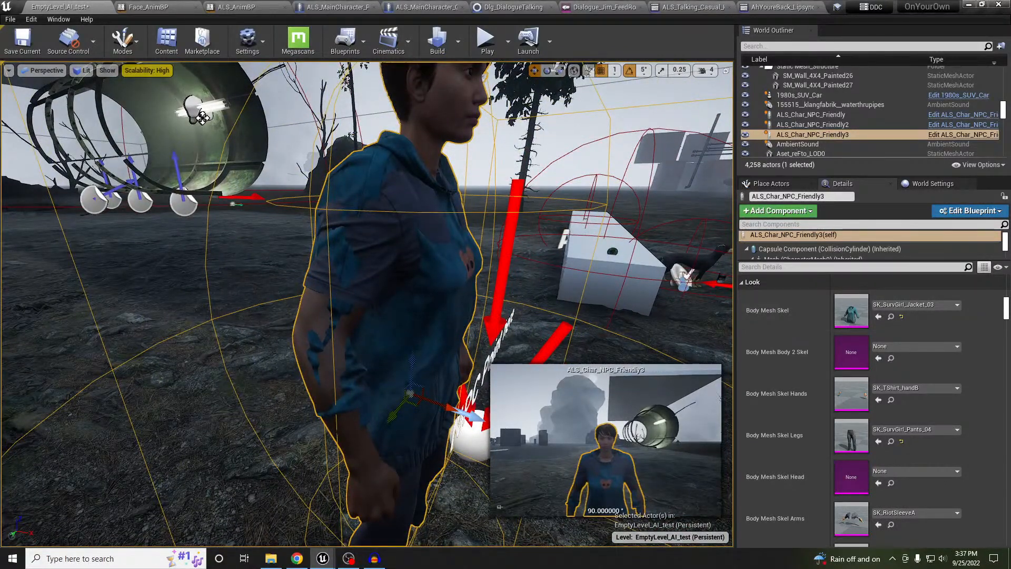
Step: Select the ALS_Char_NPC_Friendly character in the camouflage shirt and examine its appearance and its Look, Default and Mesh settings
right_drag(496, 296, 361, 273)
key(d)
key(d)
key(a)
key(a)
key(s)
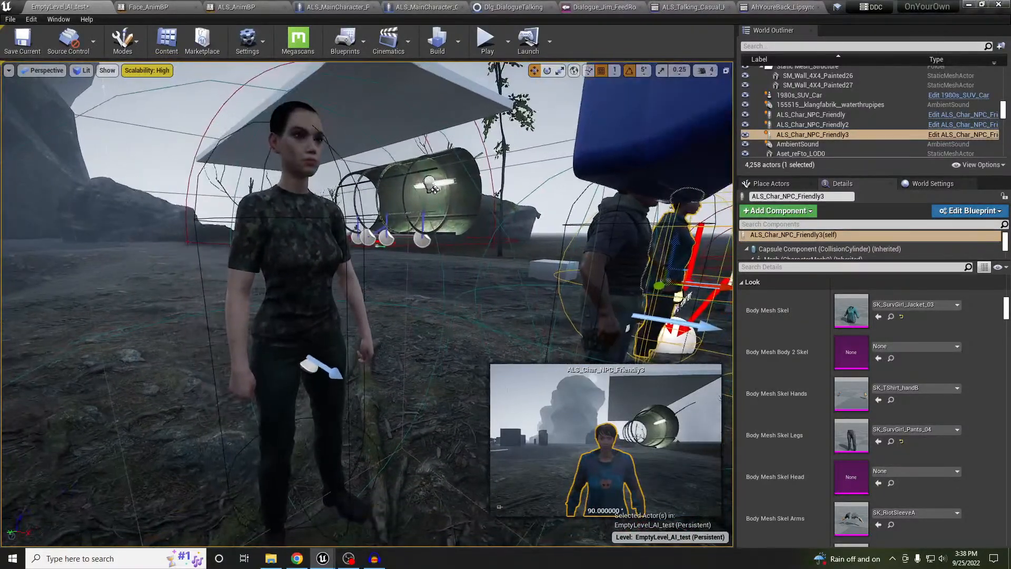
key(d)
mouse_move(276, 277)
right_down()
mouse_move(248, 276)
mouse_move(278, 274)
right_up()
key(a)
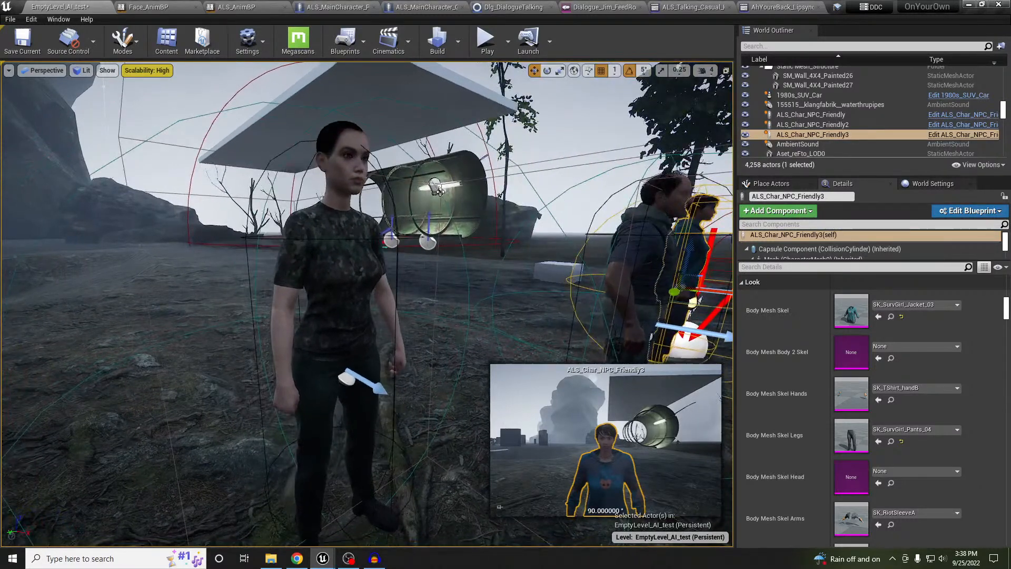
right_drag(376, 273, 370, 278)
key(e)
click(368, 274)
scroll(883, 362, up, 2)
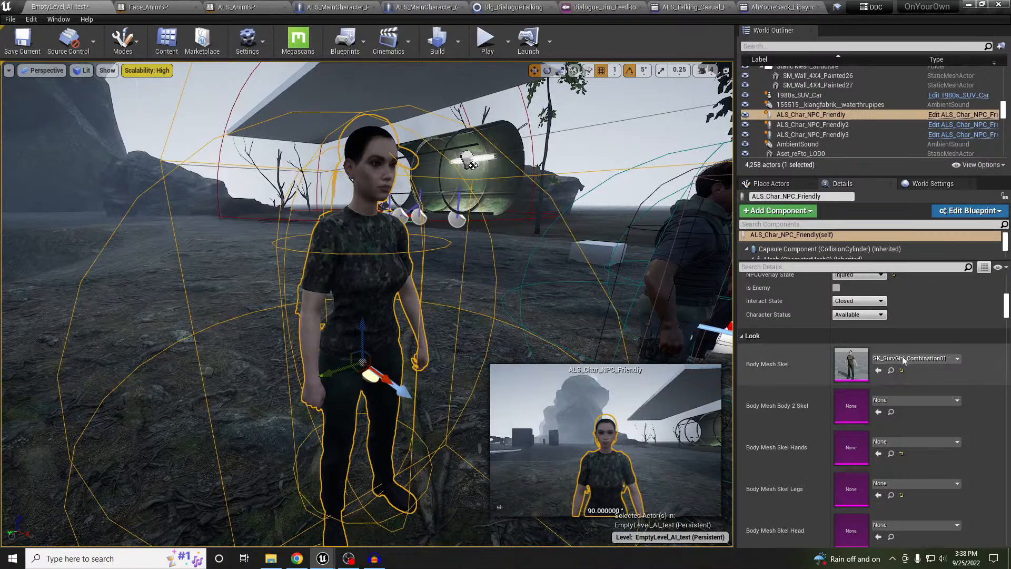
right_drag(597, 291, 618, 296)
key(d)
key(f)
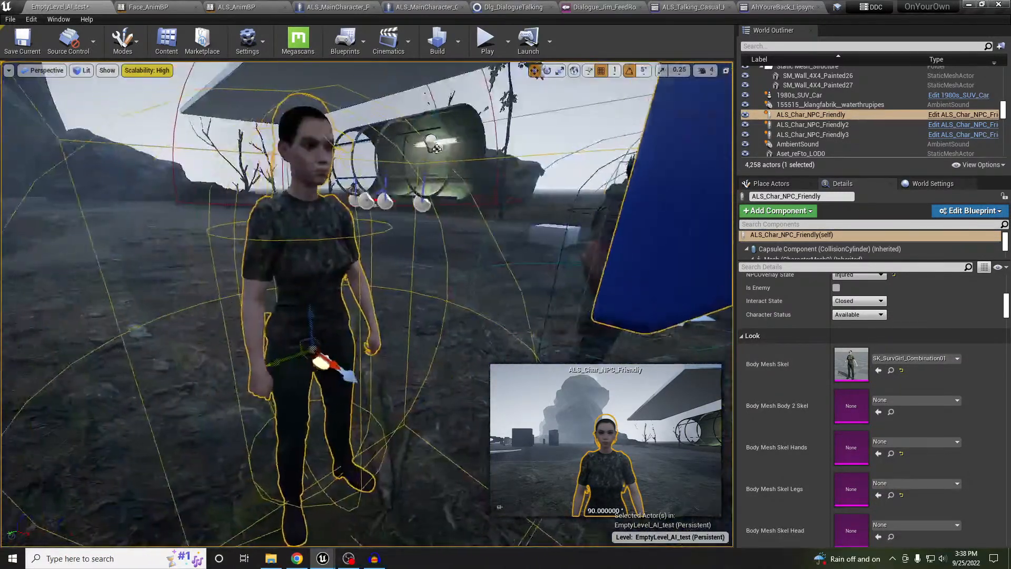
scroll(982, 317, up, 3)
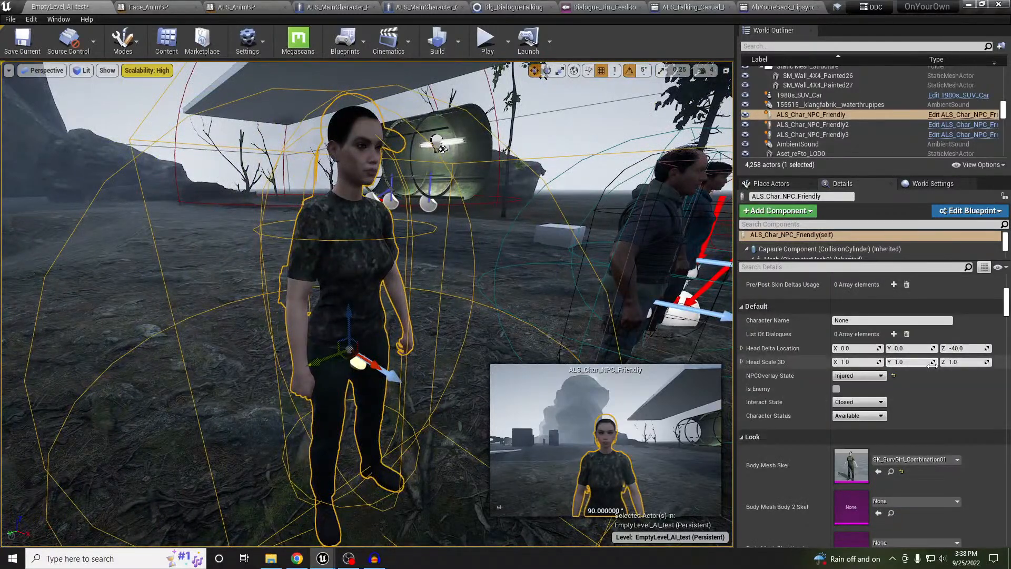
scroll(931, 363, up, 3)
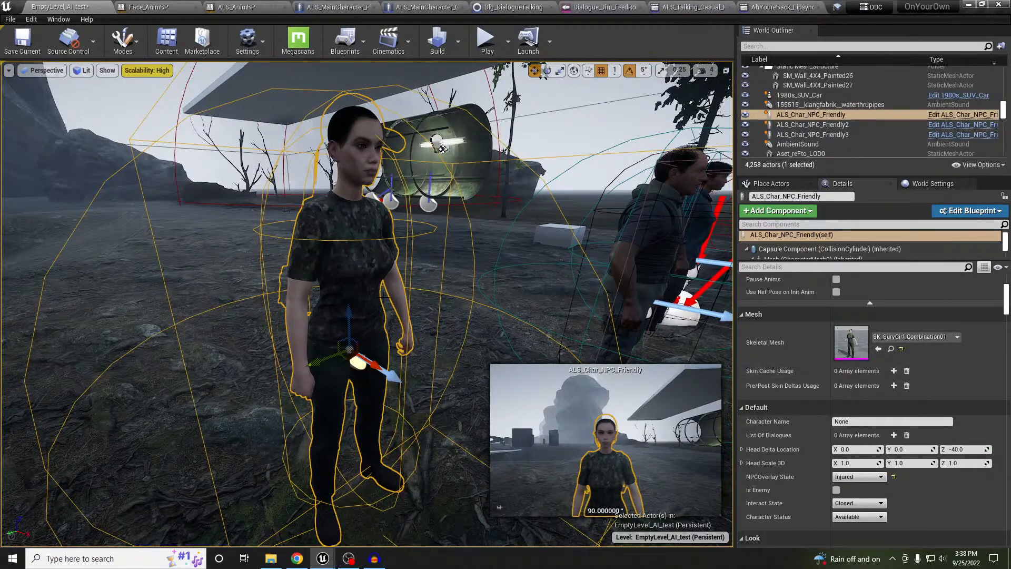
Step: Set the Body Mesh Skel of ALS_Char_NPC_Friendly to SK_SurvGirl_Jacket_03
right_drag(458, 314, 467, 320)
scroll(885, 340, down, 6)
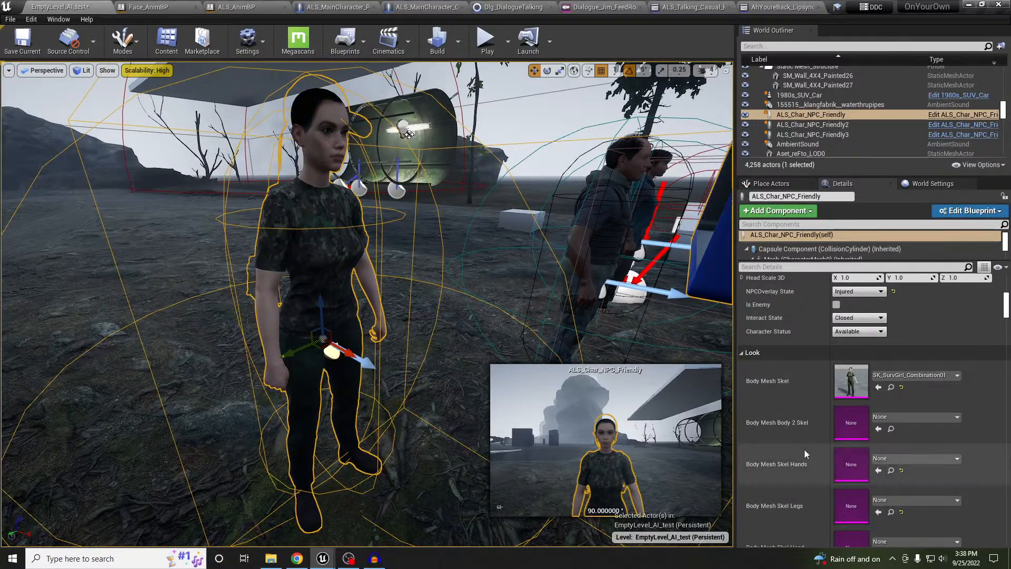
click(882, 388)
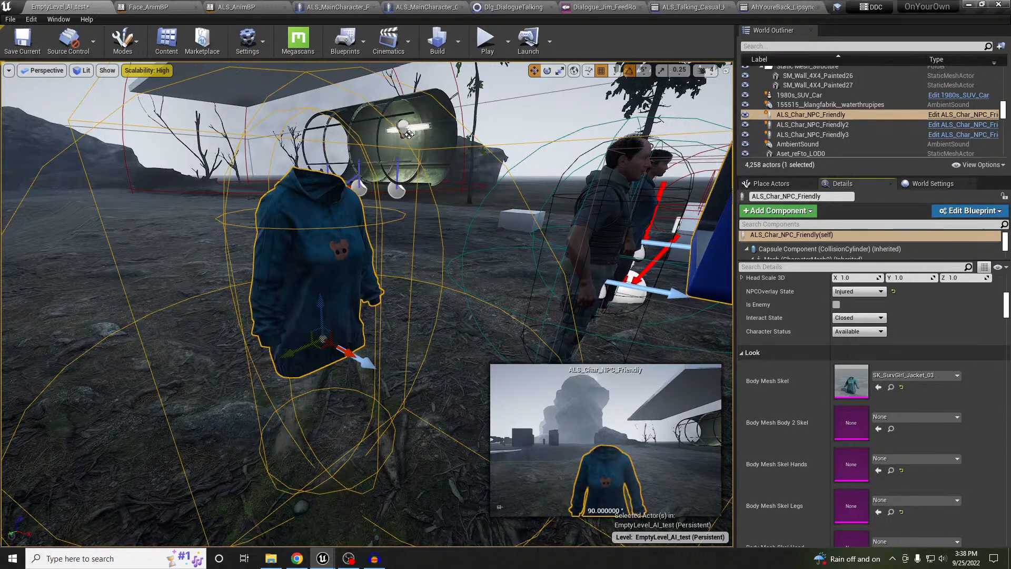
right_drag(669, 325, 680, 322)
Step: Assign ALS_Char_NPC_Friendly3's head, Vivian_FaceMesh, as the Head Skeletal Mesh of ALS_Char_NPC_Friendly and inspect how the neck meets the hoodie
click(604, 222)
scroll(877, 399, down, 5)
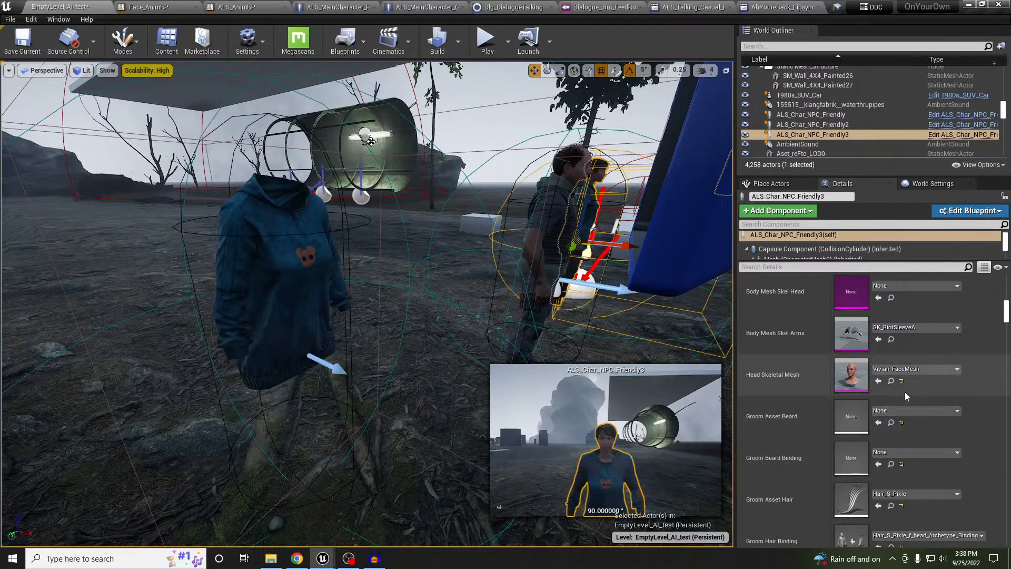
click(890, 383)
click(294, 269)
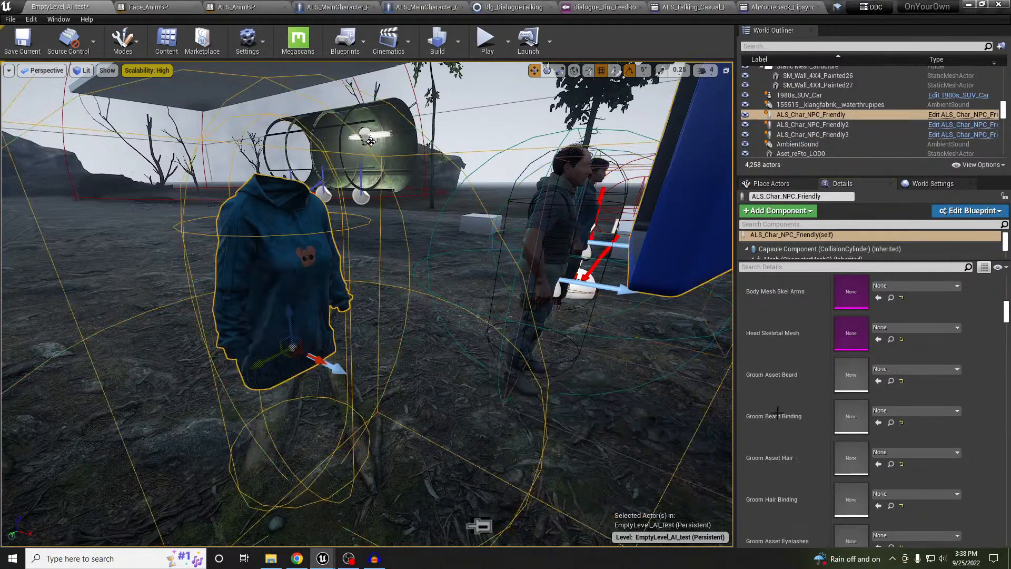
scroll(877, 418, down, 3)
scroll(878, 418, up, 3)
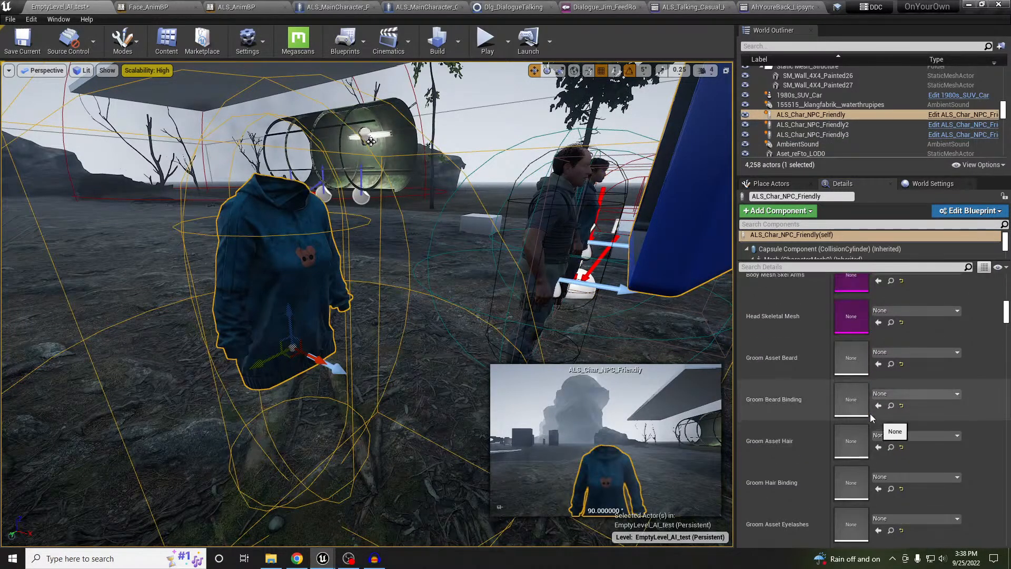
scroll(906, 425, down, 2)
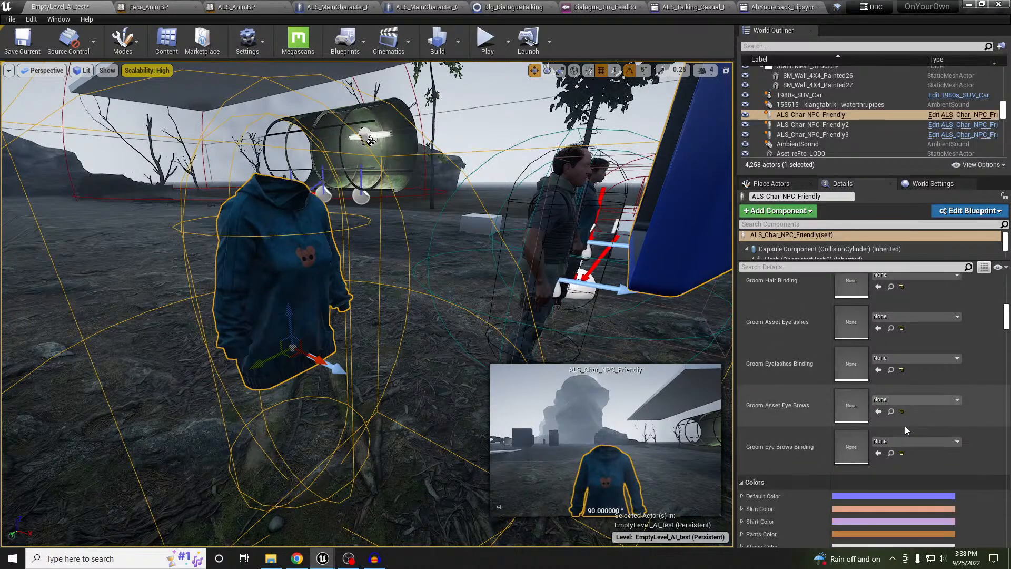
scroll(905, 427, up, 4)
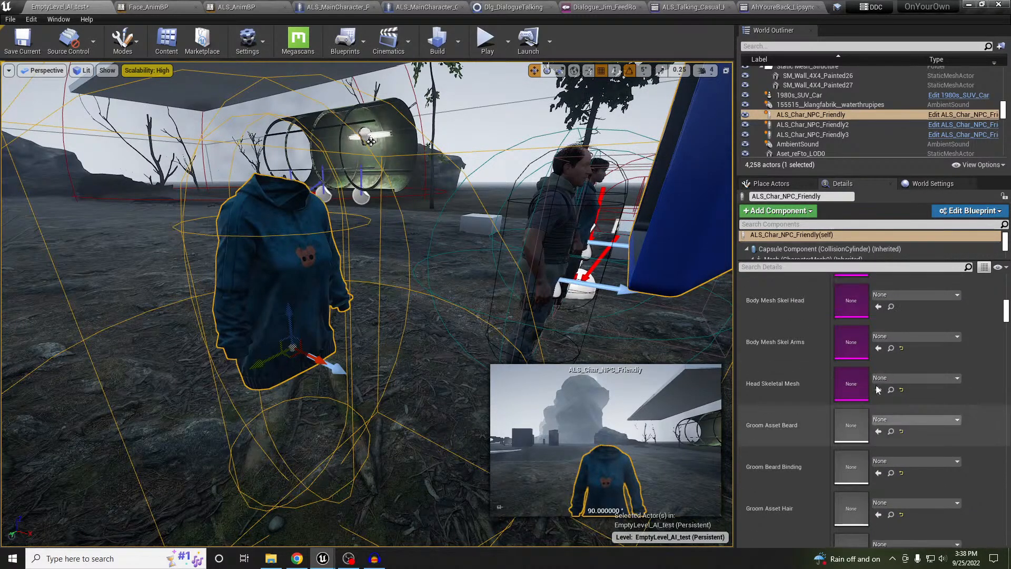
scroll(880, 371, up, 2)
click(813, 135)
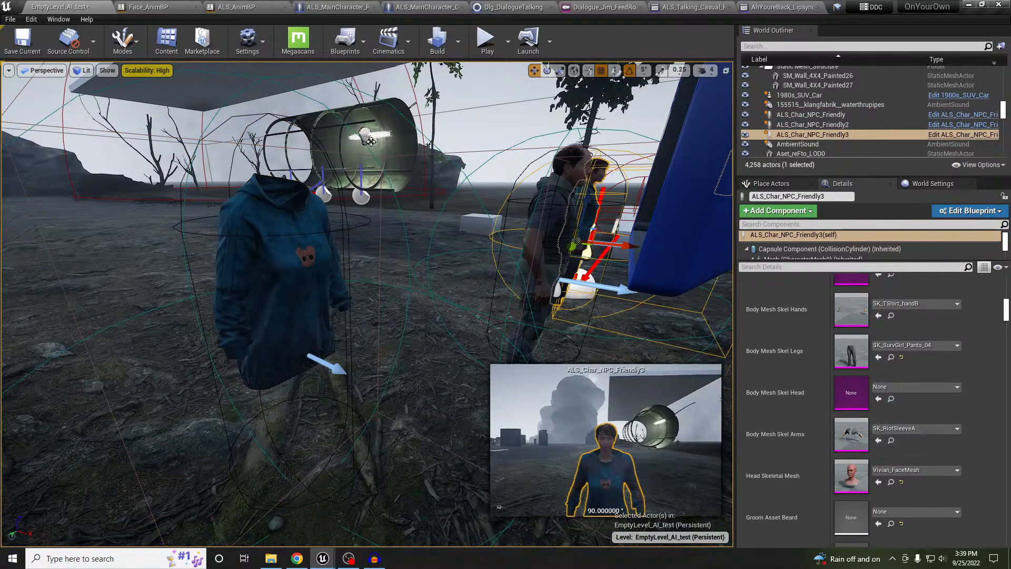
click(300, 279)
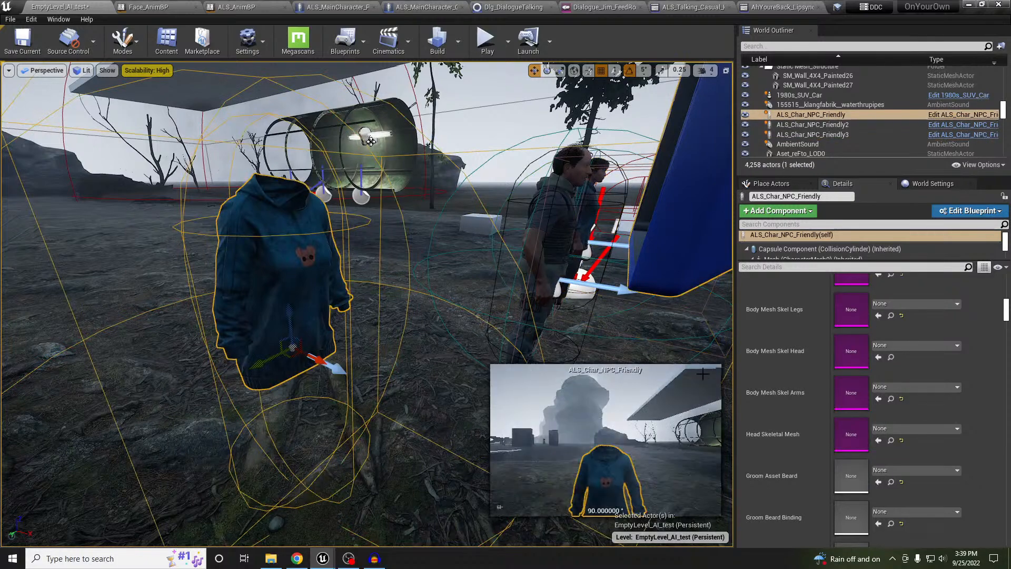
click(880, 441)
right_drag(315, 307, 108, 279)
right_drag(374, 354, 405, 365)
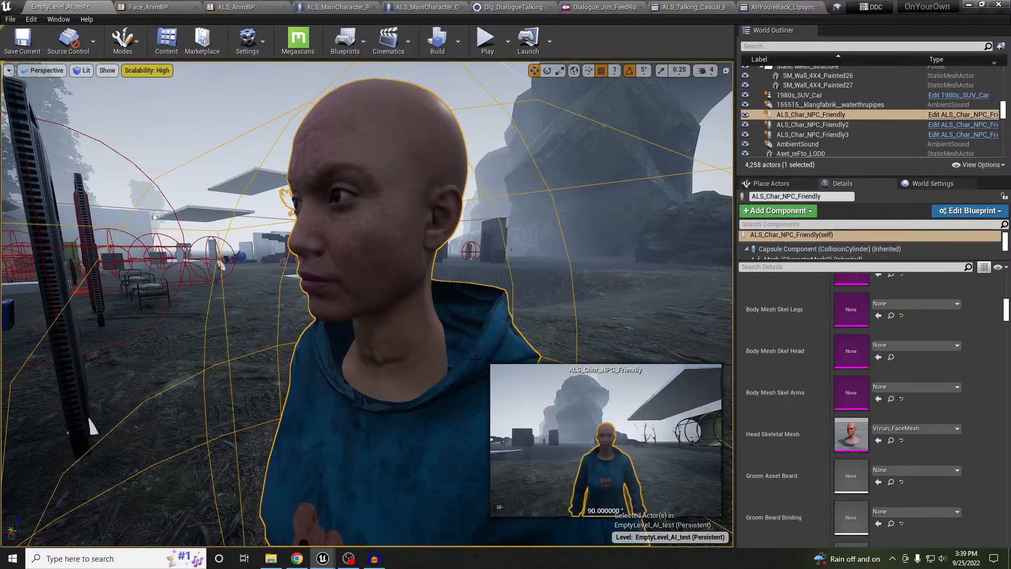
right_drag(344, 423, 255, 355)
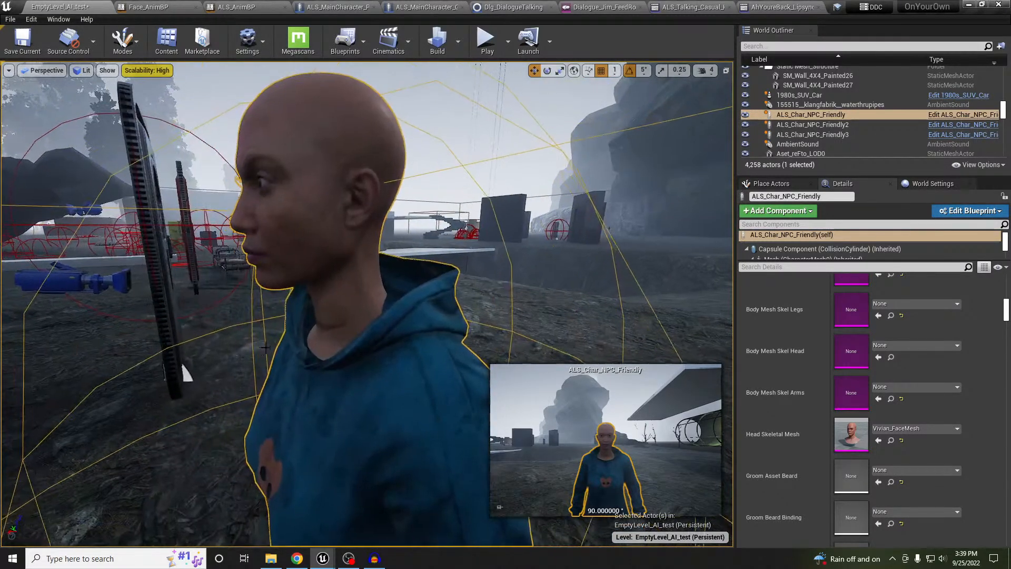
Step: Select ALS_Char_NPC_Friendly3, view its face up close, and open its Vivian_FaceMesh head in the skeletal mesh editor
right_drag(305, 379, 690, 185)
right_drag(396, 468, 395, 470)
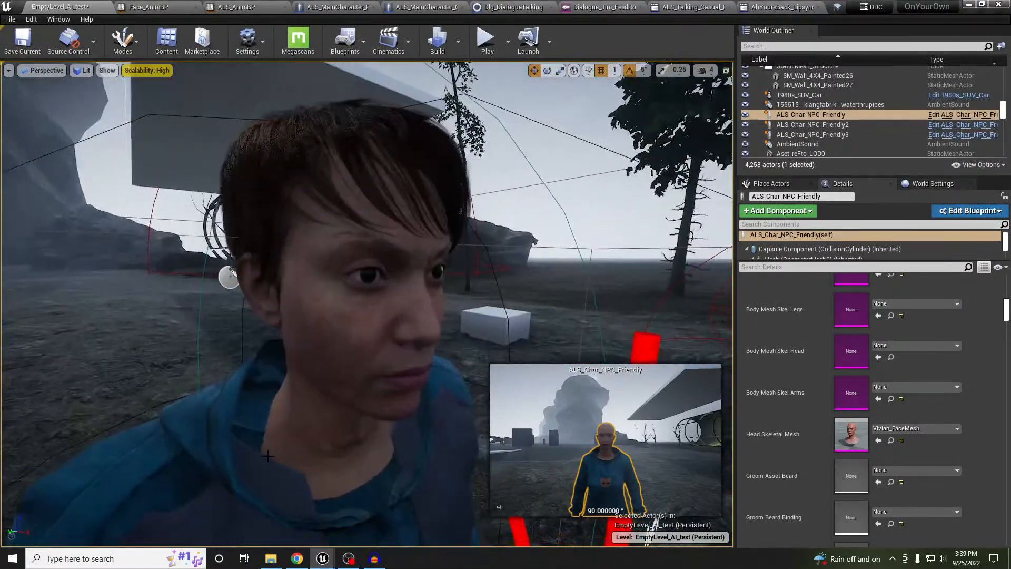
click(343, 448)
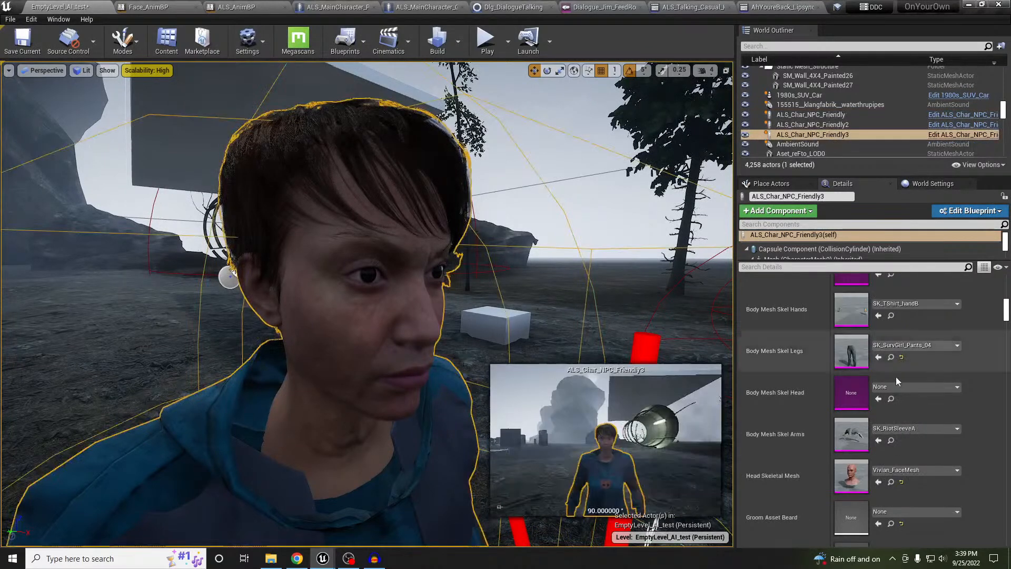
scroll(867, 432, down, 1)
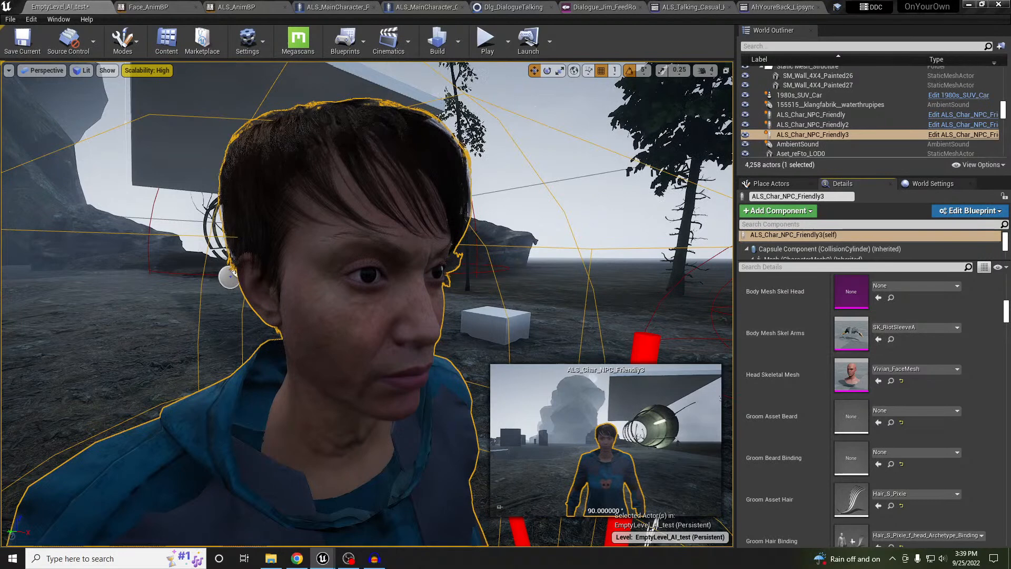
drag(781, 2, 706, 4)
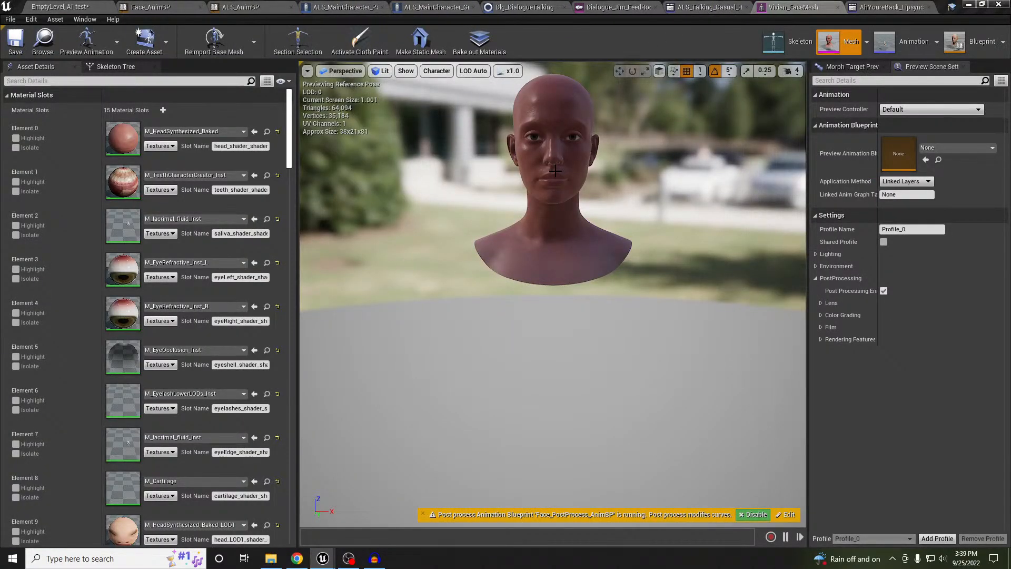
Step: Examine the Vivian_FaceMesh model around the head and neck bones and review its material slots
mouse_move(583, 208)
right_down()
mouse_move(608, 192)
mouse_move(584, 209)
right_up()
key(w)
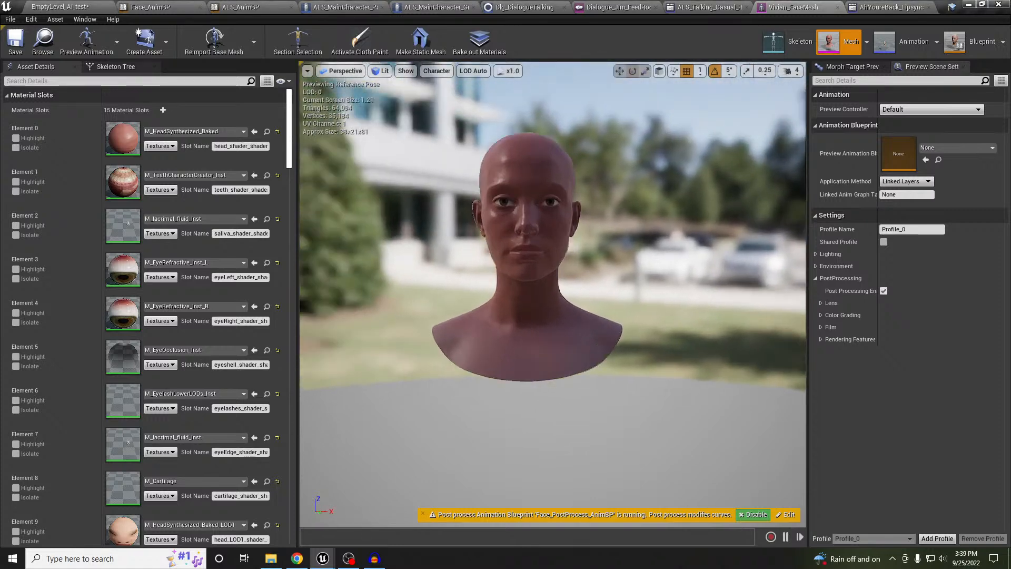
key(s)
middle_drag(590, 216, 533, 228)
click(576, 247)
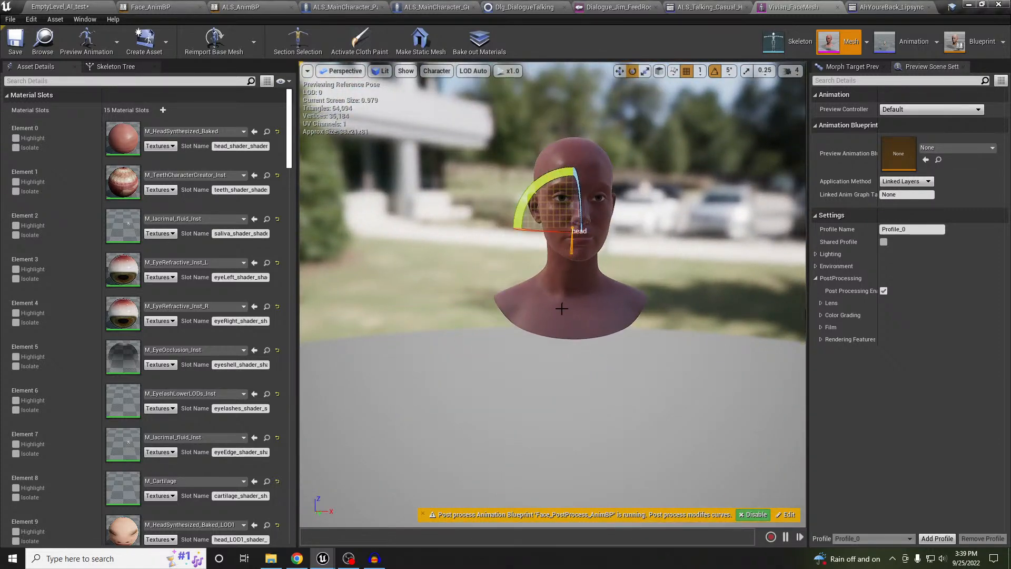
click(562, 309)
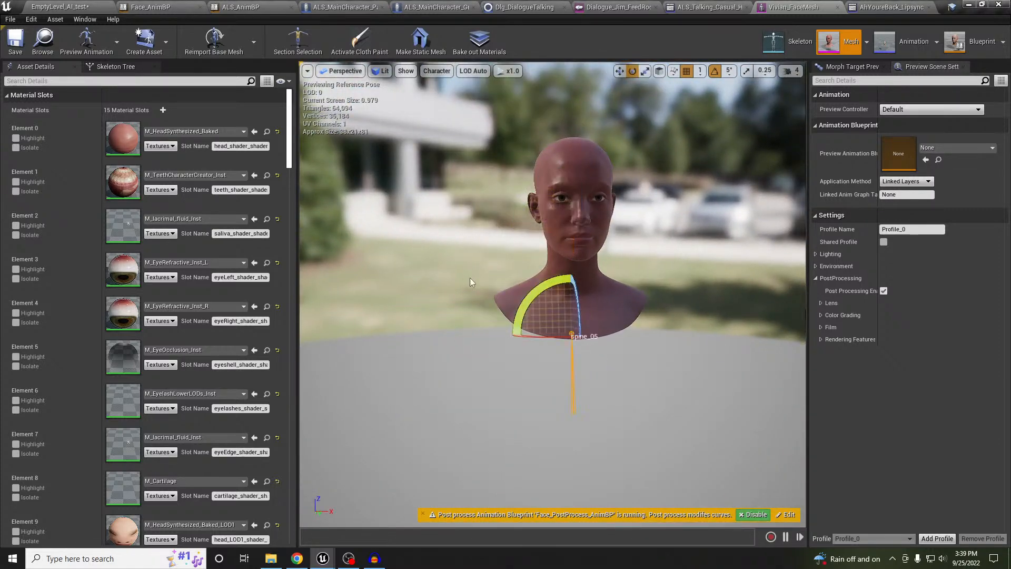
scroll(187, 427, down, 4)
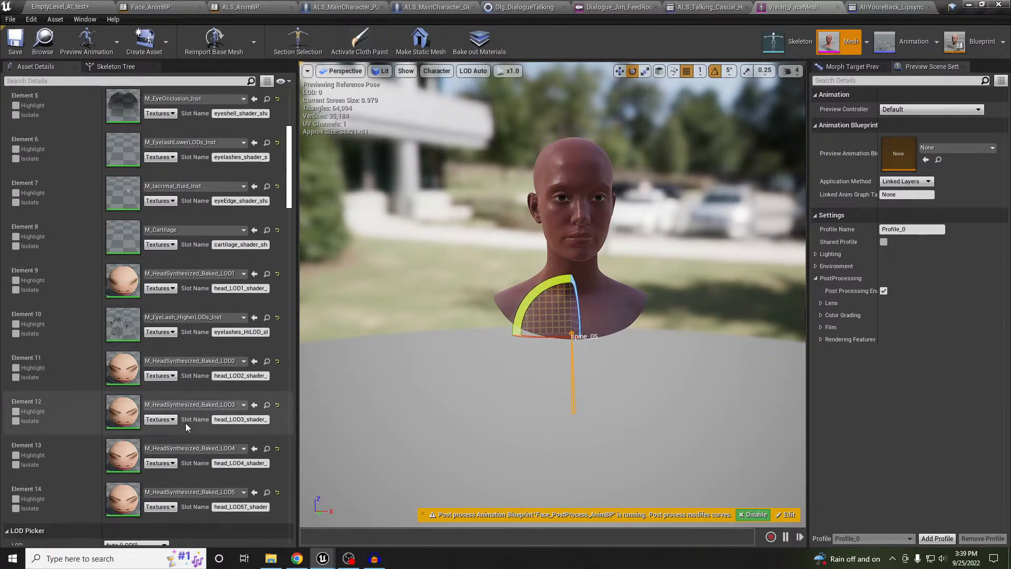
scroll(152, 377, up, 5)
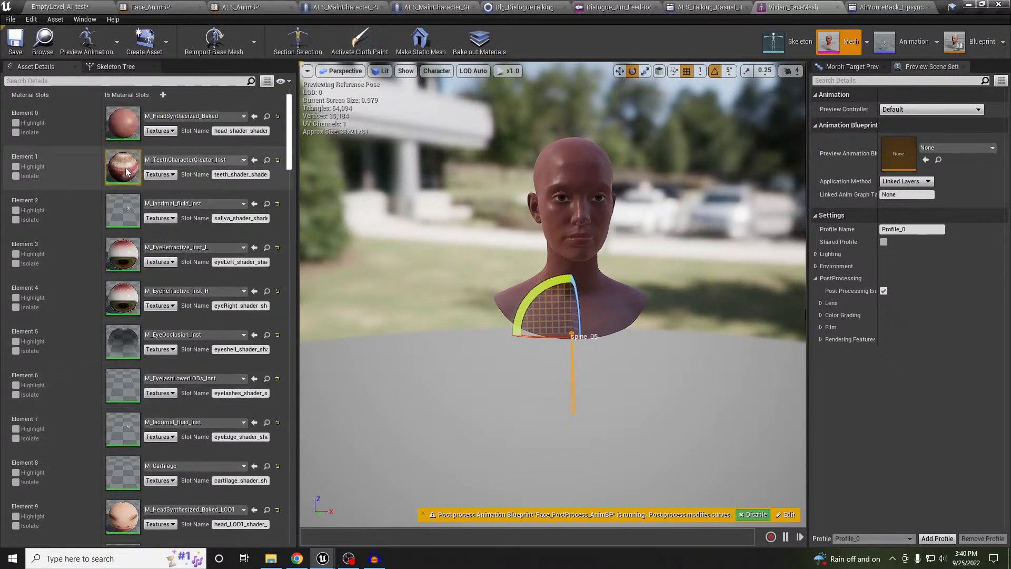
Step: Open the M_HeadSynthesized_Baked material, filter its parameters by "opac", set Opacity strength to -0.096747, and check the effect on Vivian_FaceMesh
double_click(121, 122)
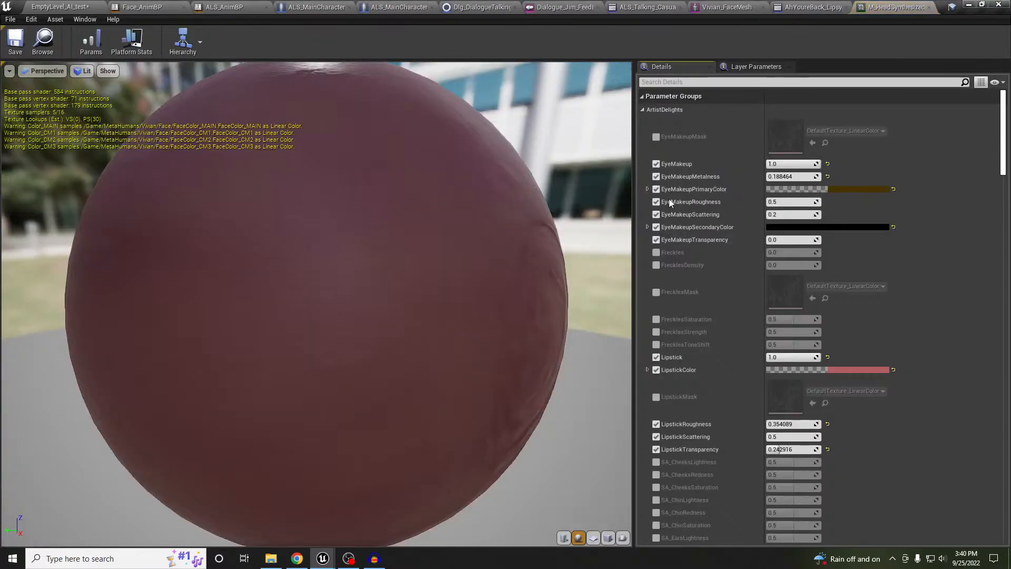
click(929, 8)
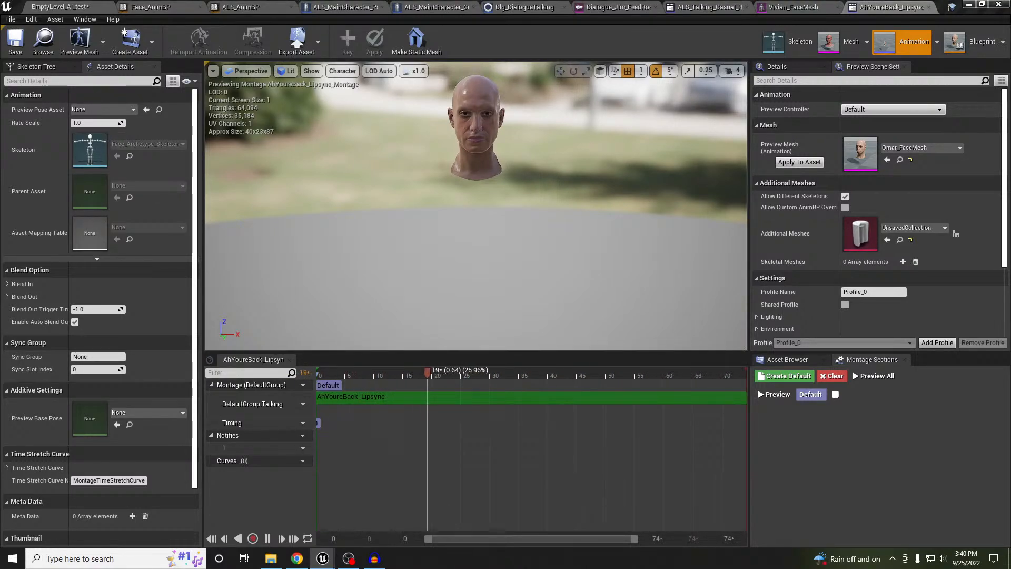
click(831, 41)
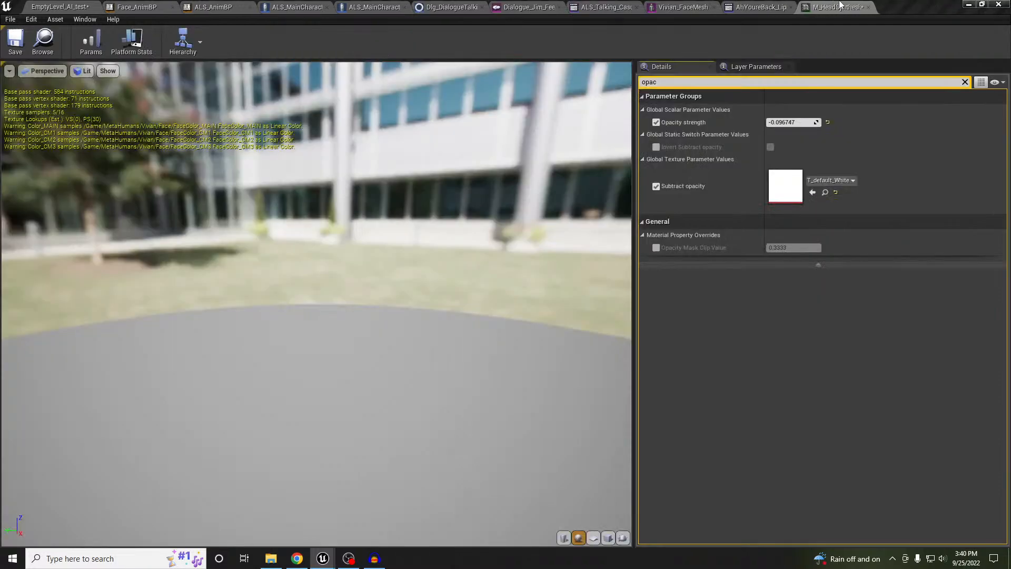
click(711, 7)
right_drag(564, 220, 612, 229)
key(s)
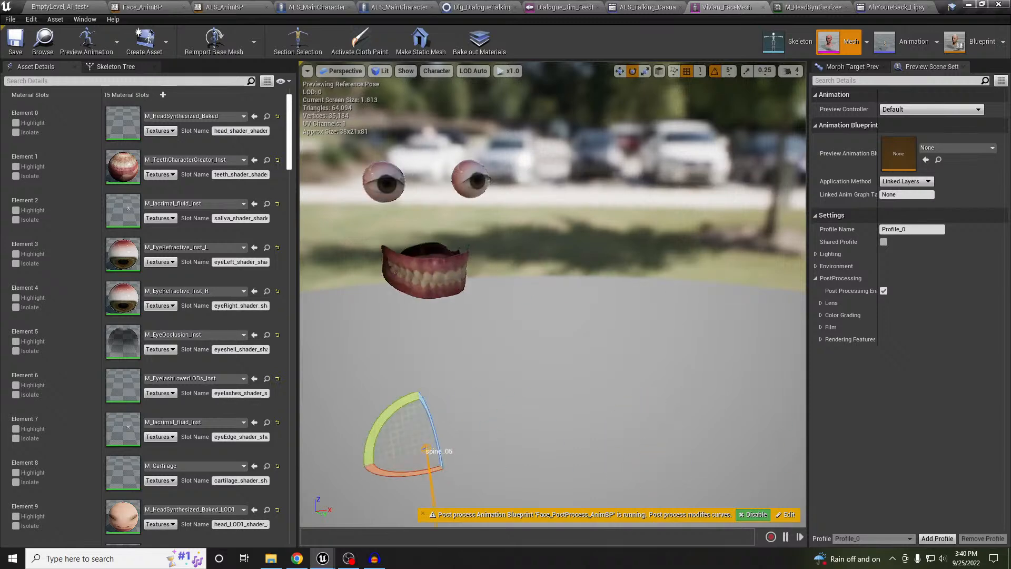
key(w)
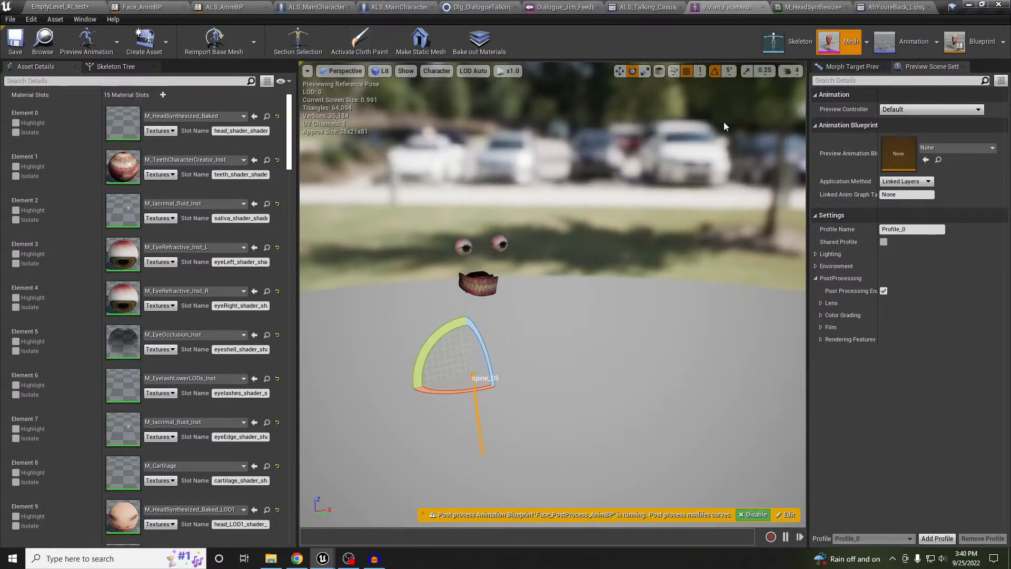
Step: Set the head material's Opacity strength to 1.0 and check the preview sphere
click(812, 7)
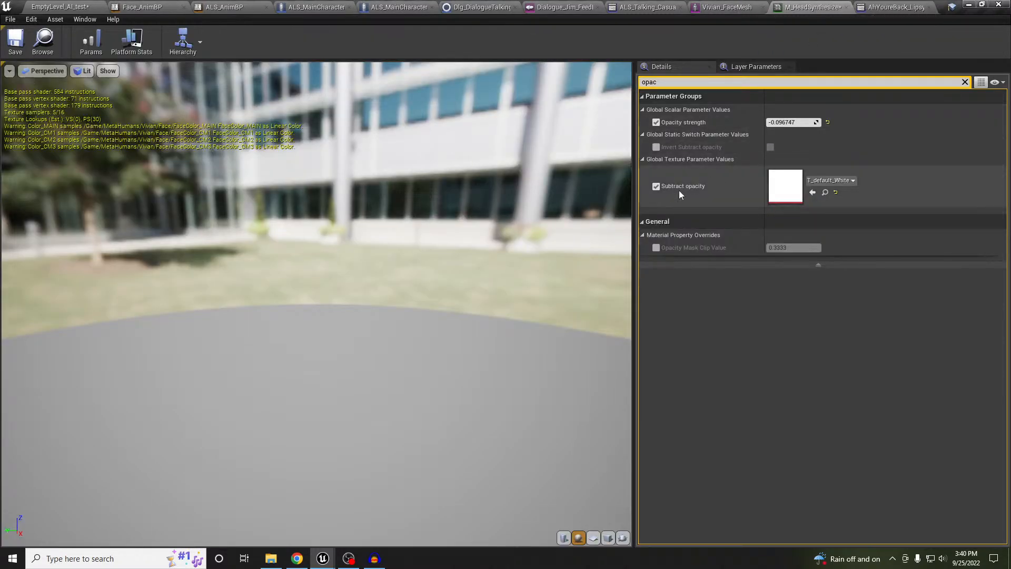
click(802, 125)
text(1)
key(Return)
drag(280, 364, 343, 348)
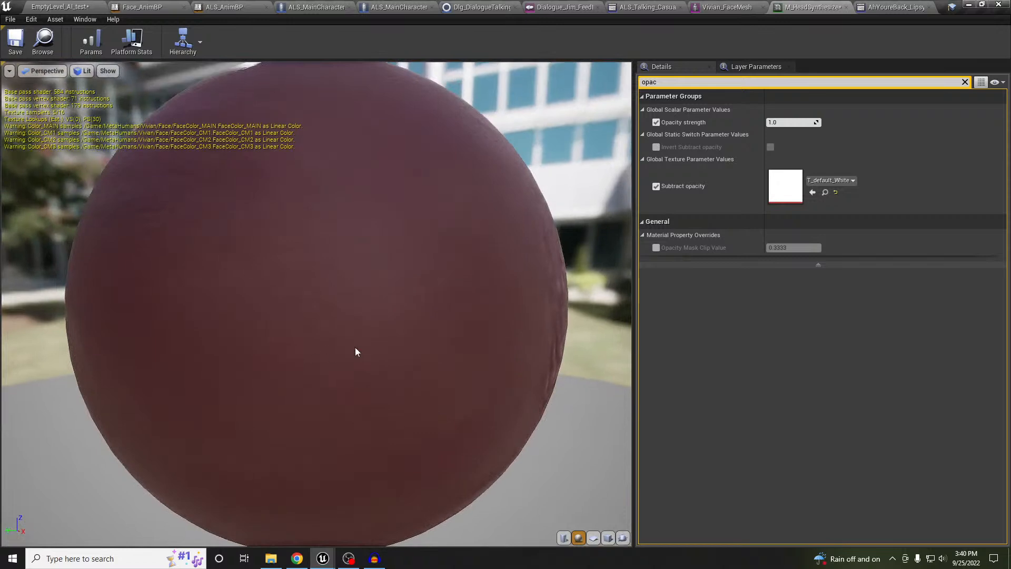
Step: Check the Vivian_FaceMesh, then preview the M_HeadSynthesized_Baked material on a cube turned to show the whole face texture
click(728, 8)
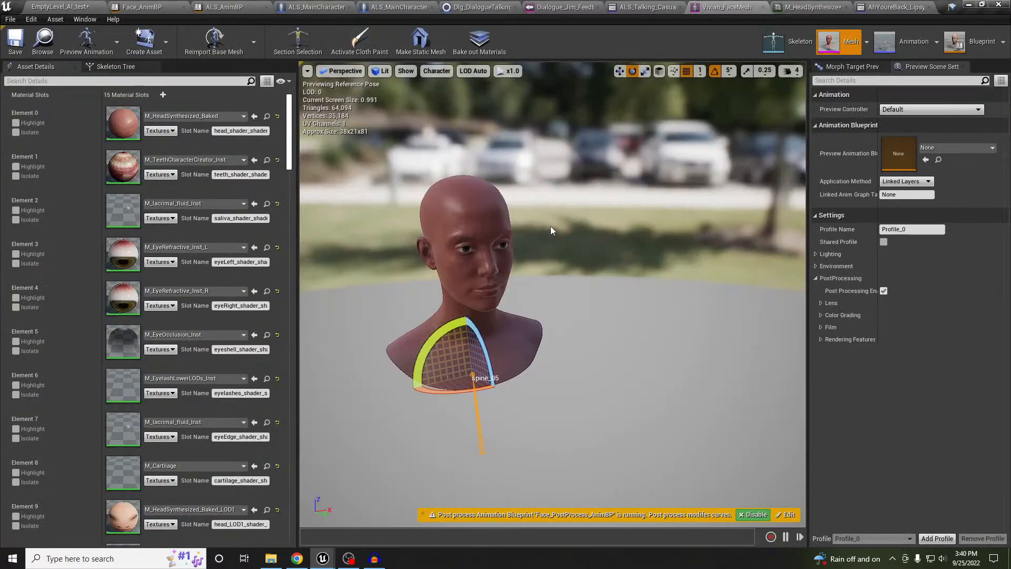
click(809, 8)
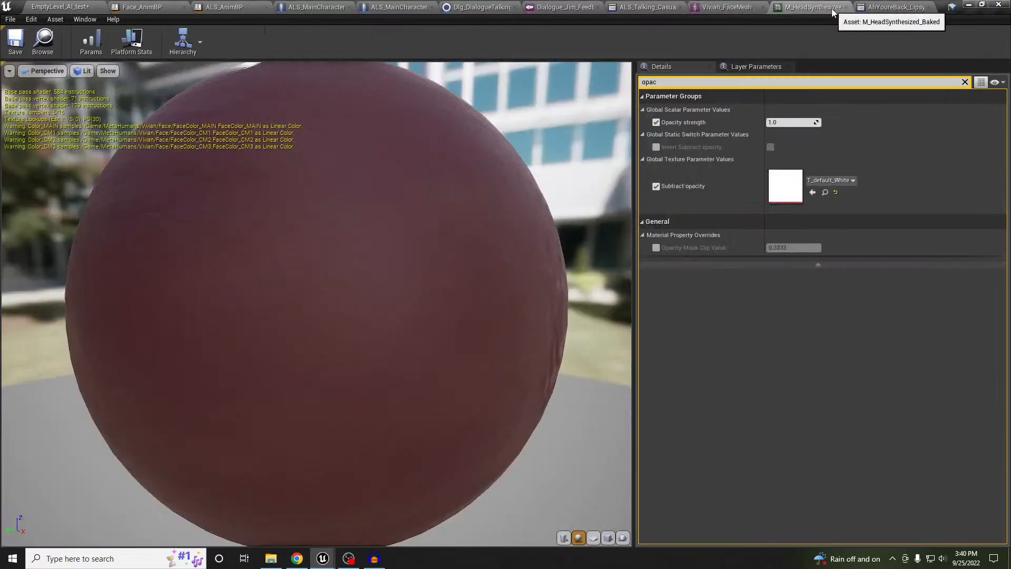
click(607, 537)
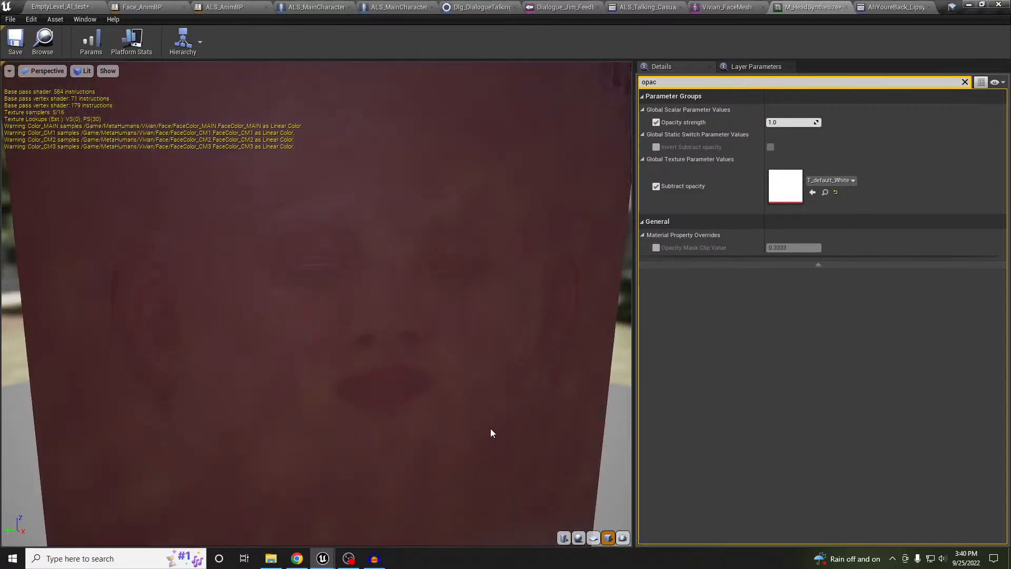
drag(436, 304, 432, 264)
scroll(418, 340, down, 3)
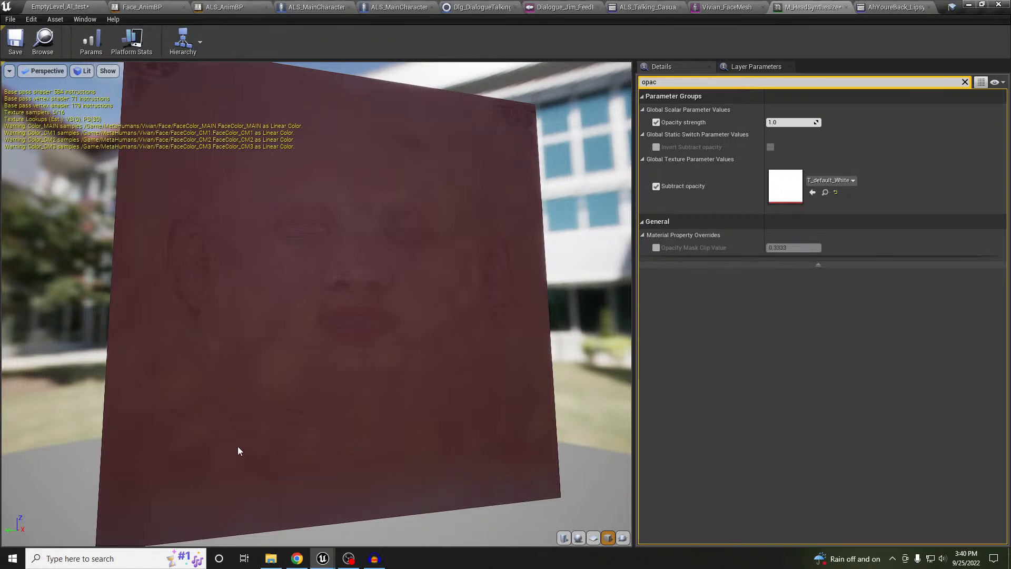
drag(343, 418, 347, 419)
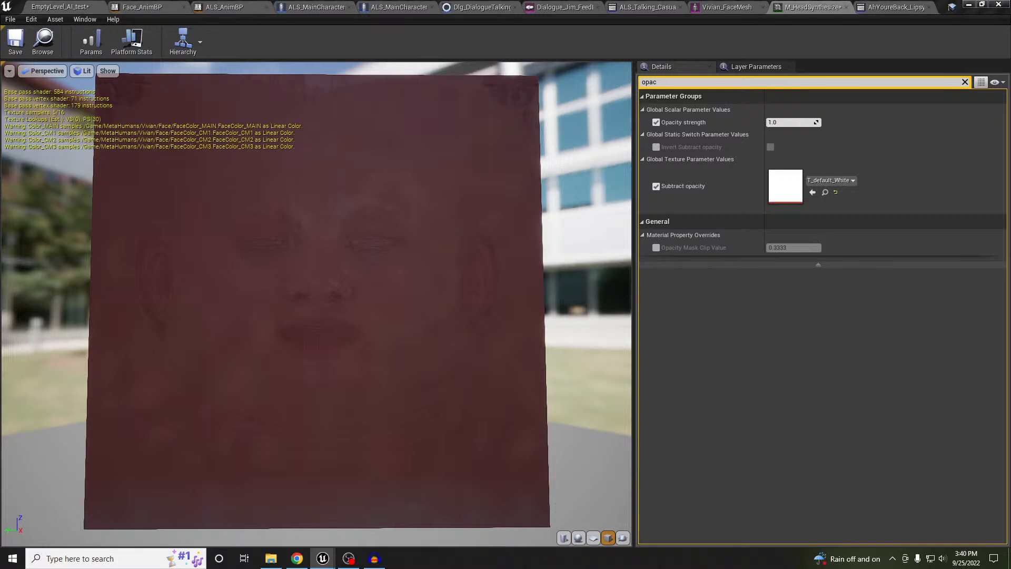
Step: Assign the metahuman_opacity texture from the MetaHumans folder to the material's Subtract opacity parameter
drag(0, 108, 451, 71)
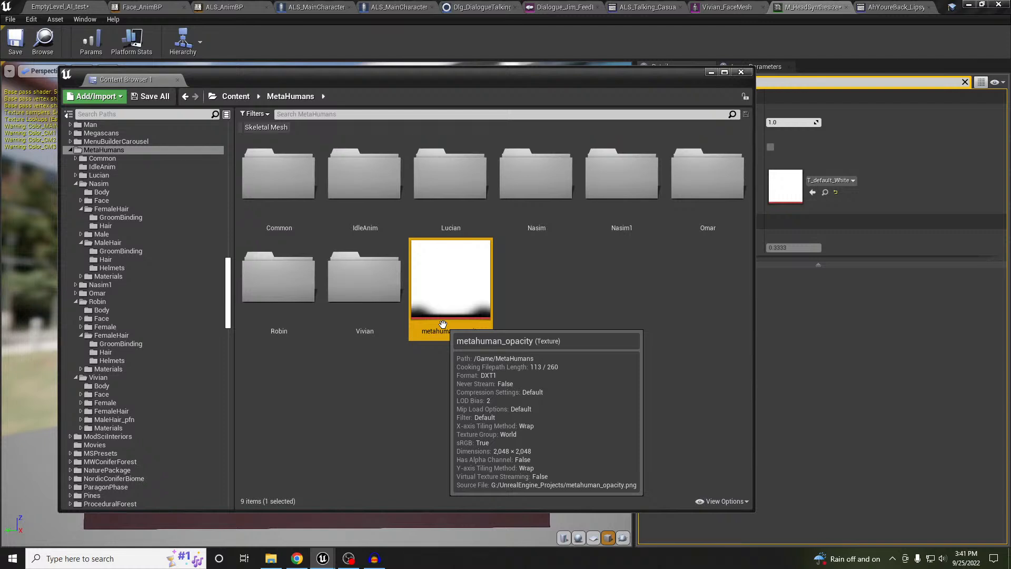
click(814, 193)
drag(574, 74, 0, 195)
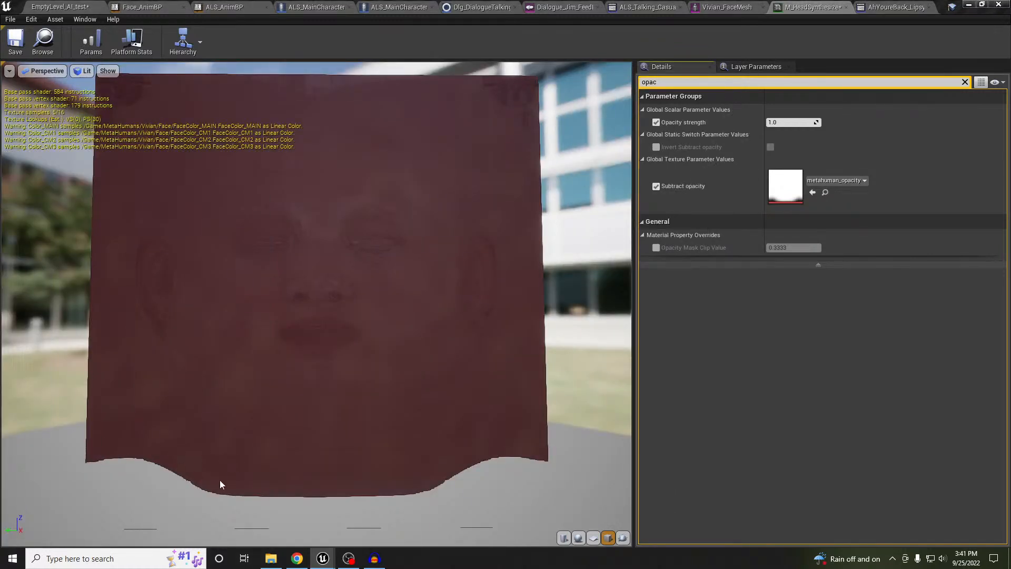
Step: Raise the material's Opacity strength to about 2.61 and check the neck cutoff on Vivian_FaceMesh
drag(781, 122, 817, 122)
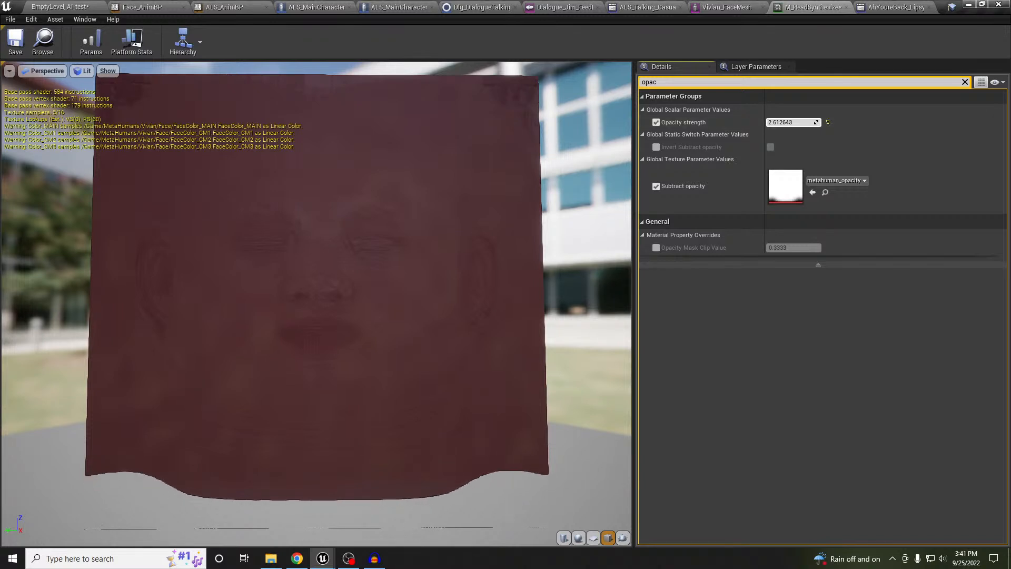
click(740, 8)
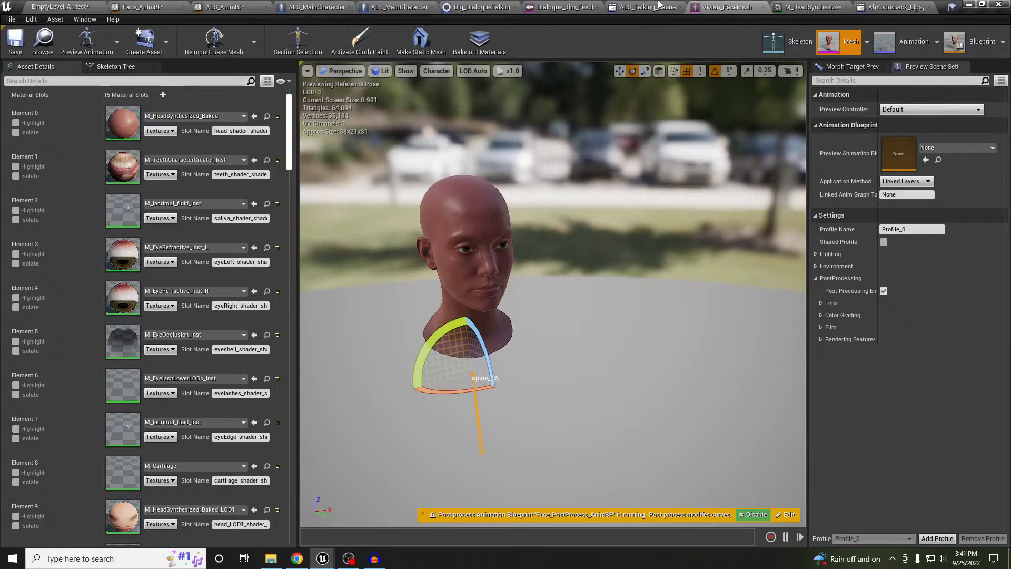
Step: Inspect the neck of ALS_Char_NPC_Friendly3 in EmptyLevel_AI_test and clear its Body Mesh Skel Arms asset
click(66, 6)
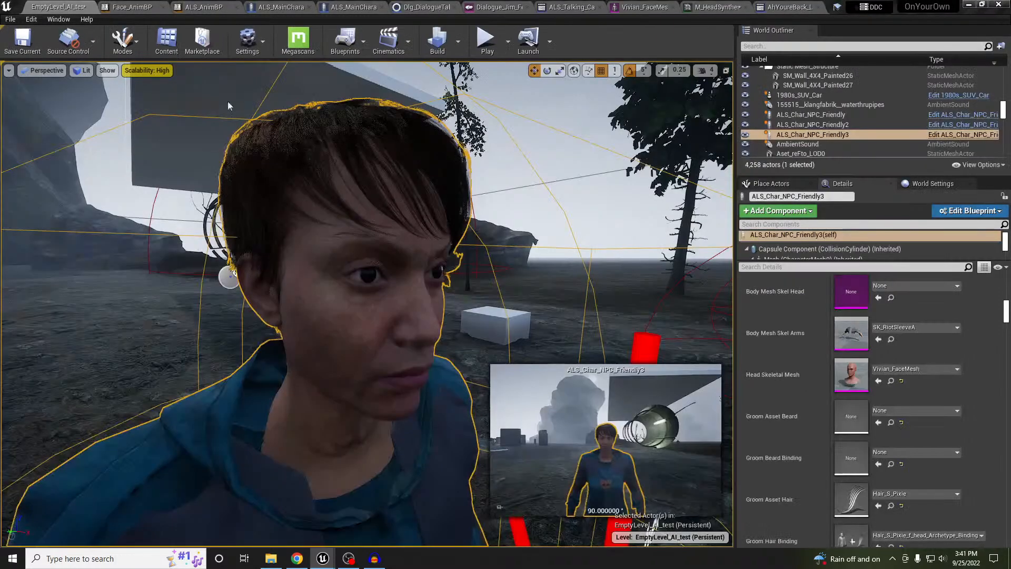
middle_drag(340, 441, 318, 488)
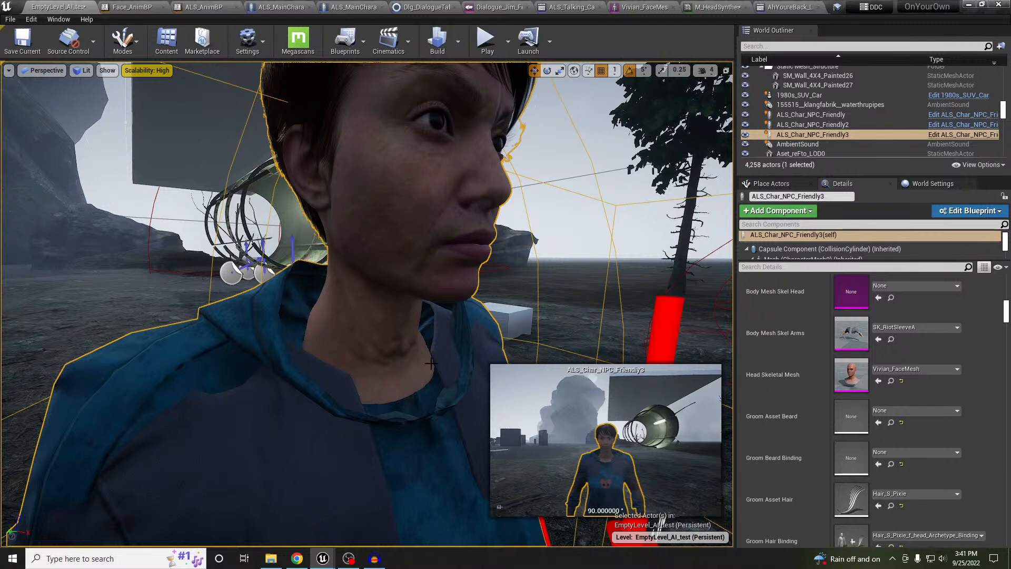
middle_drag(427, 381, 447, 406)
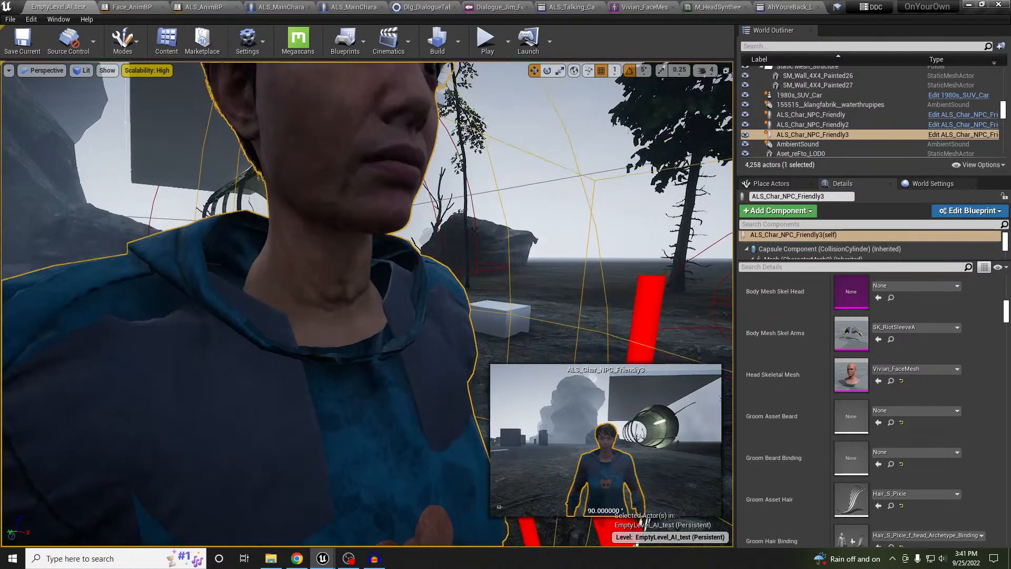
click(896, 327)
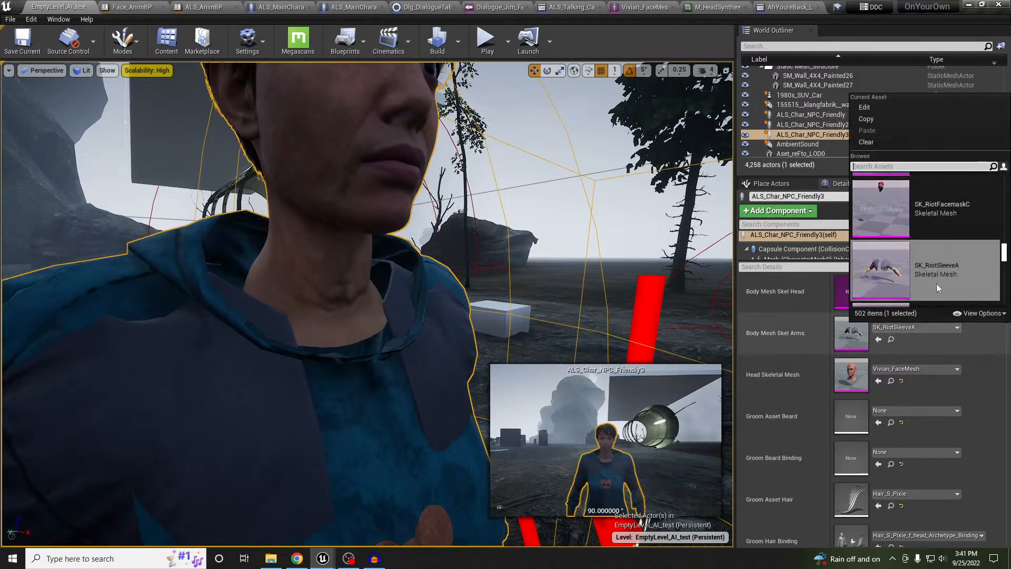
click(871, 146)
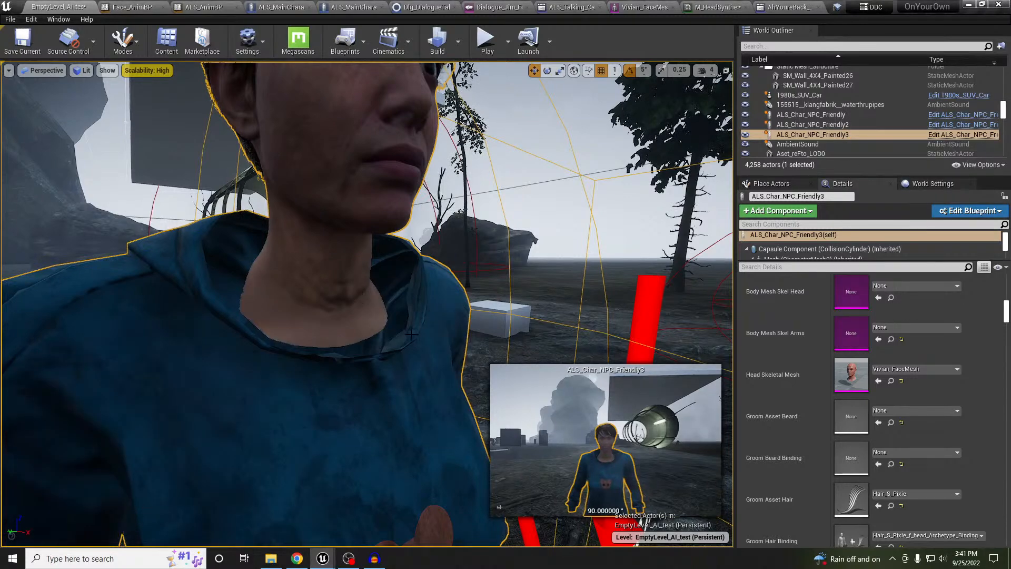
Step: Try Head Delta Location X values of -5 and -2 on ALS_Char_NPC_Friendly3
middle_drag(474, 306, 416, 330)
mouse_move(122, 153)
right_down()
mouse_move(89, 150)
mouse_move(122, 153)
right_up()
right_drag(363, 295, 351, 316)
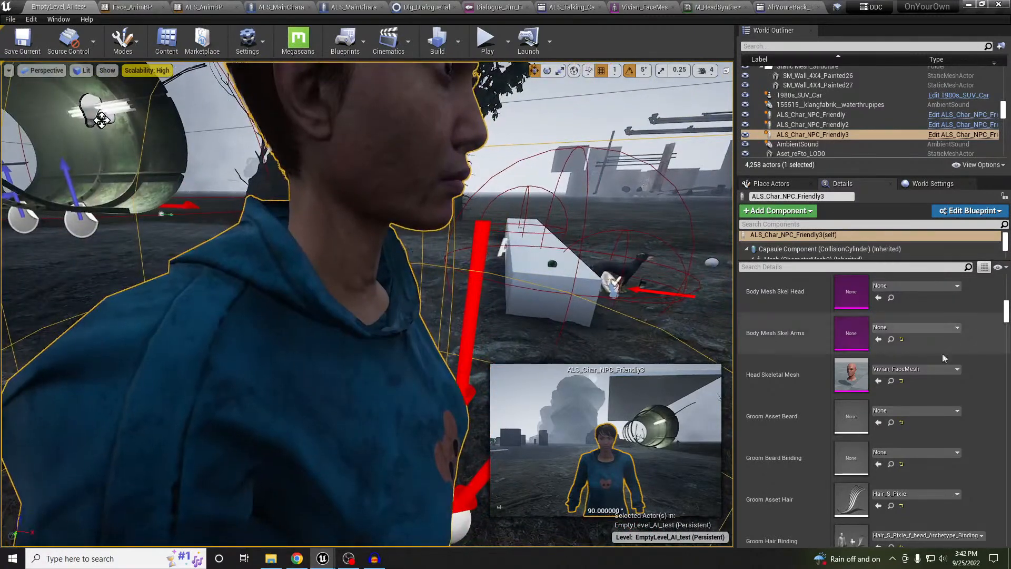
scroll(961, 350, up, 8)
scroll(961, 349, up, 10)
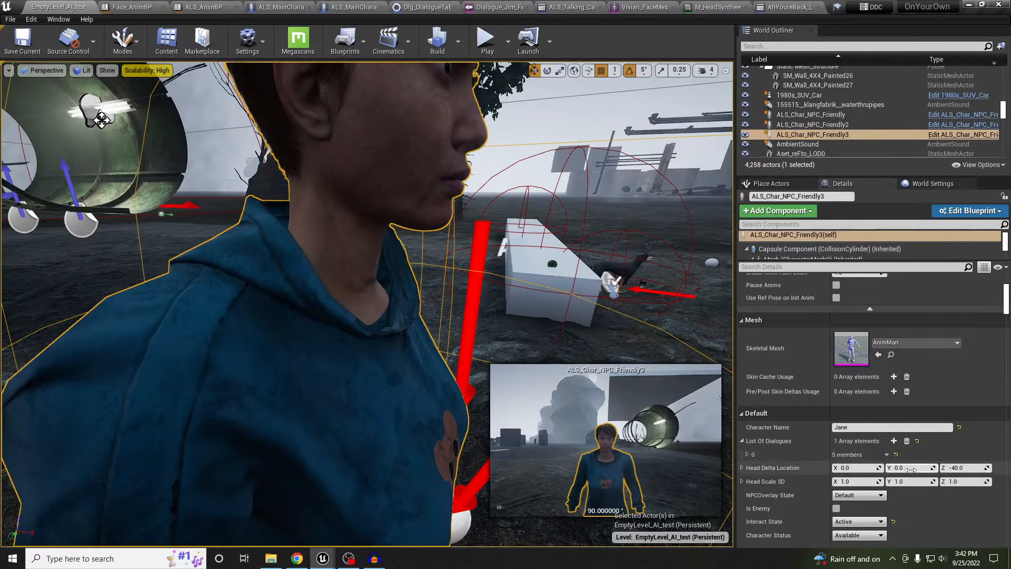
click(859, 469)
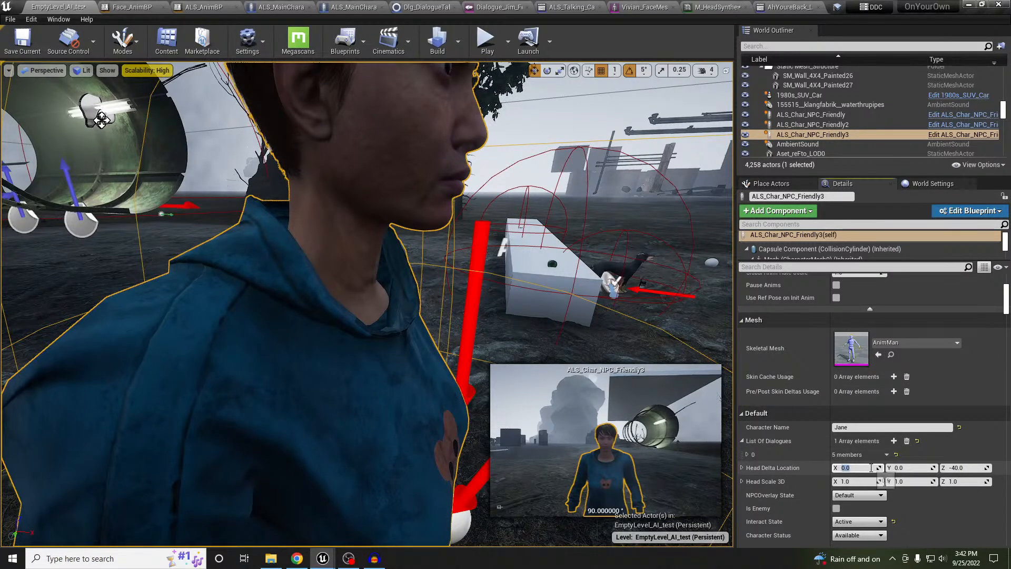
text(-5)
key(Return)
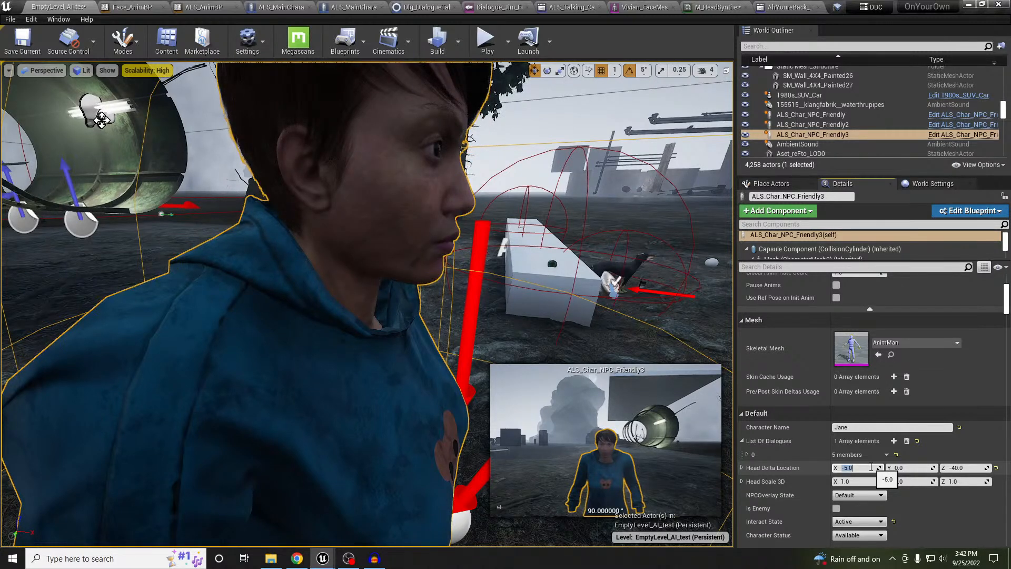
text(-2)
key(Return)
Step: Examine from the side and front how the character's head and neck fit into the hoodie collar
key(d)
right_drag(470, 175, 403, 160)
key(q)
key(e)
key(a)
key(d)
key(q)
mouse_move(233, 348)
right_down()
mouse_move(187, 342)
mouse_move(225, 346)
right_up()
key(d)
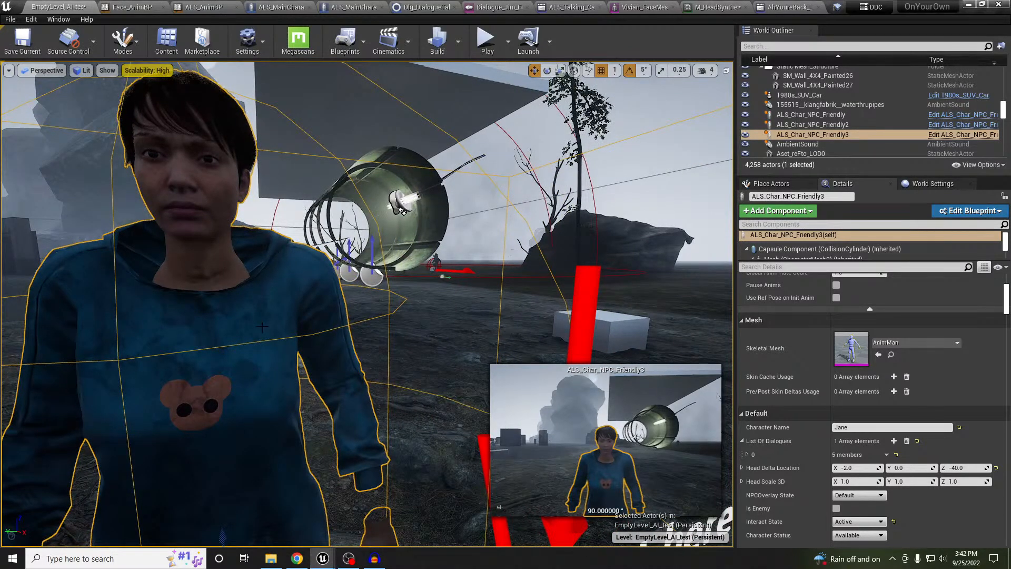
right_drag(235, 318, 234, 317)
key(e)
key(a)
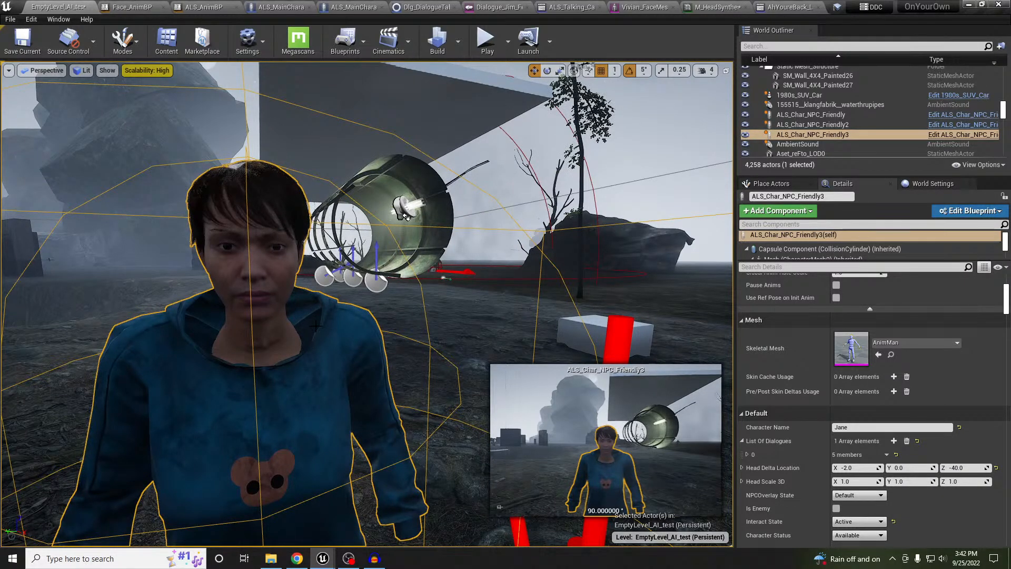
key(a)
right_drag(315, 326, 316, 326)
key(q)
Step: Restore the character's Head Delta Location X to 0
click(856, 468)
text(0)
key(Return)
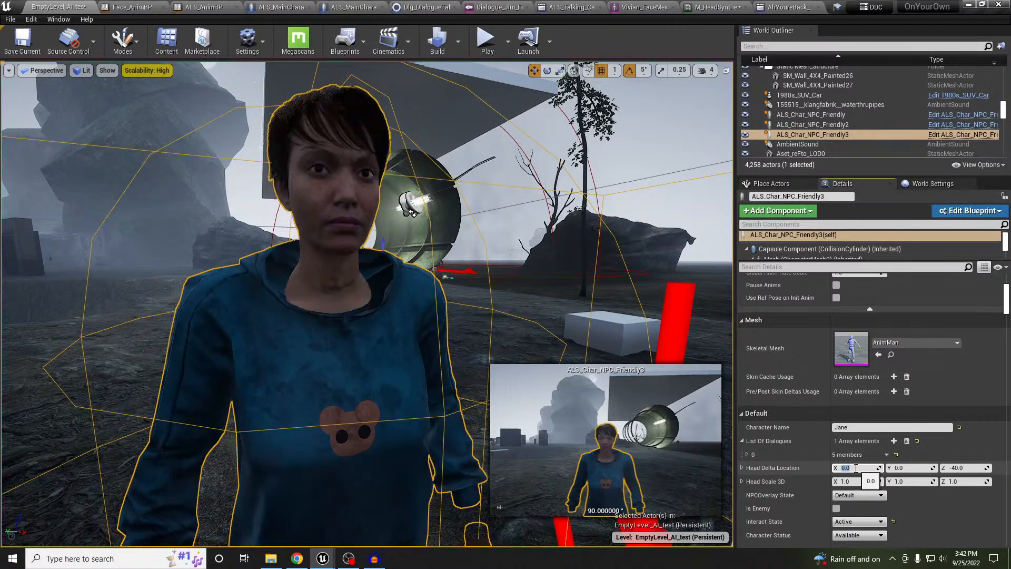
Step: Close the Vivian_FaceMesh and M_HeadSynthesized_Baked editors and return to the character in EmptyLevel_AI_test
click(710, 9)
middle_click(711, 10)
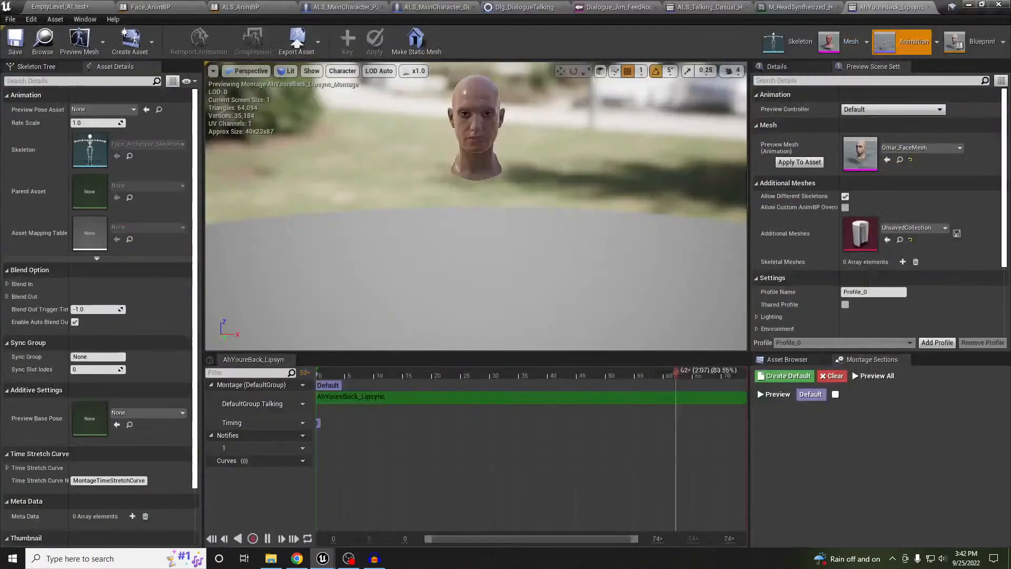
click(96, 4)
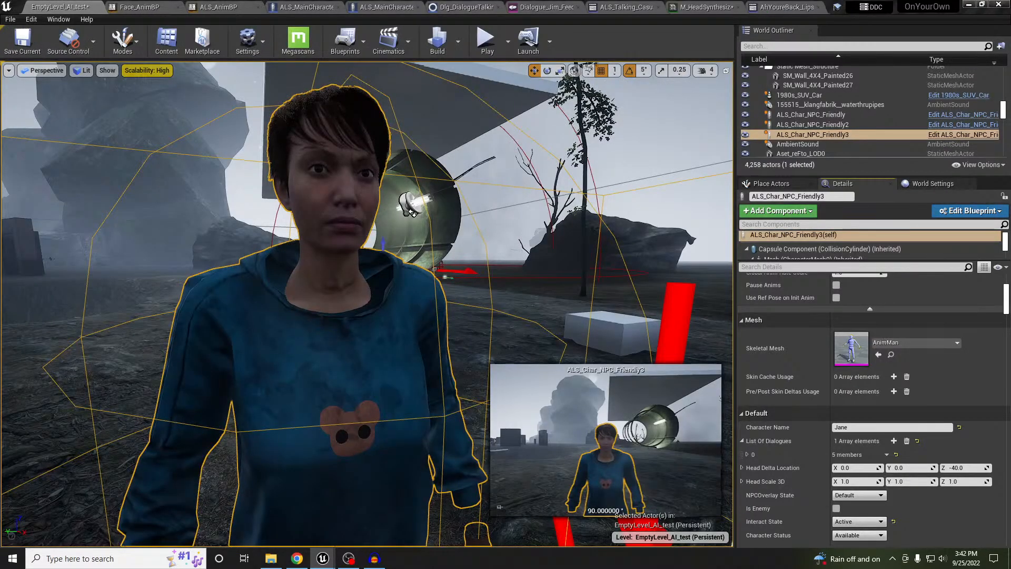
click(788, 7)
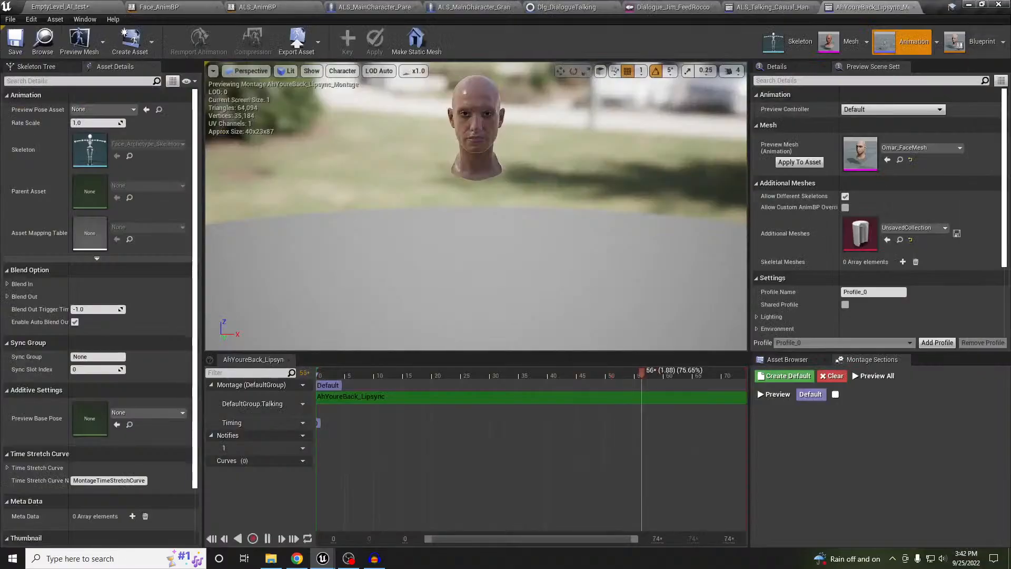
click(42, 6)
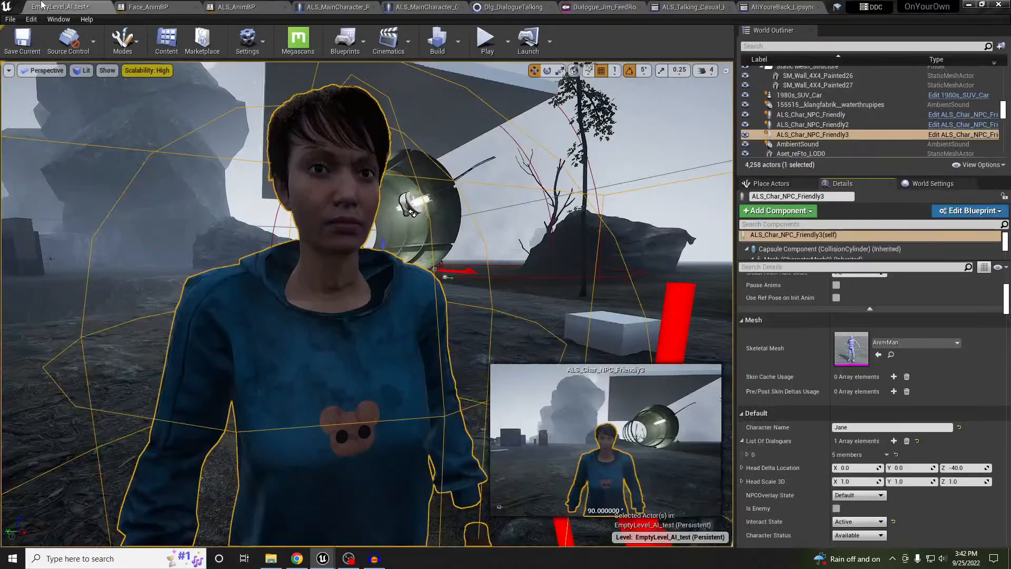
right_drag(214, 89, 209, 94)
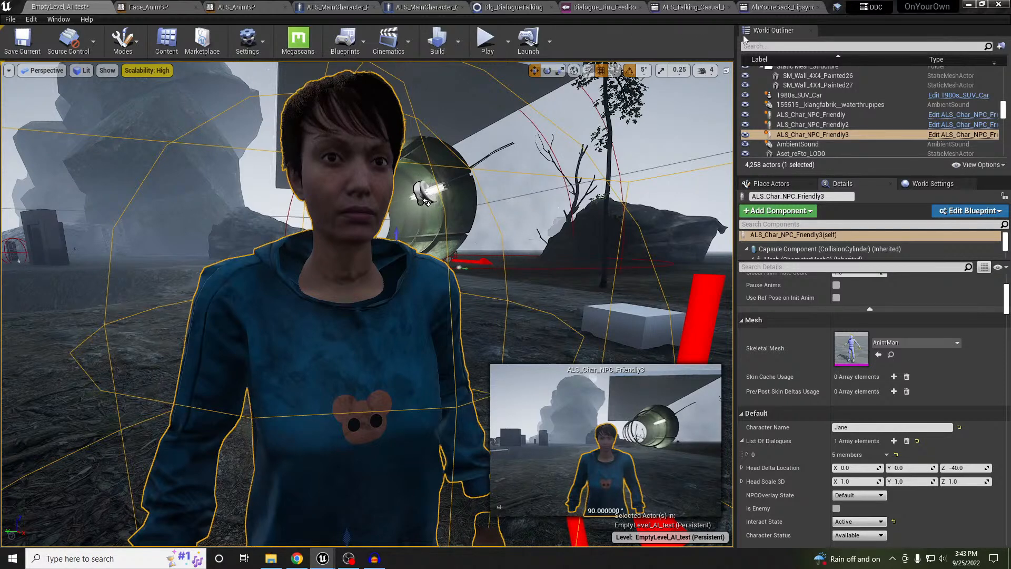
Step: Examine the material slots of Vivian_FaceMesh, including the LOD head materials, and compare the mesh with the character in the level
click(837, 7)
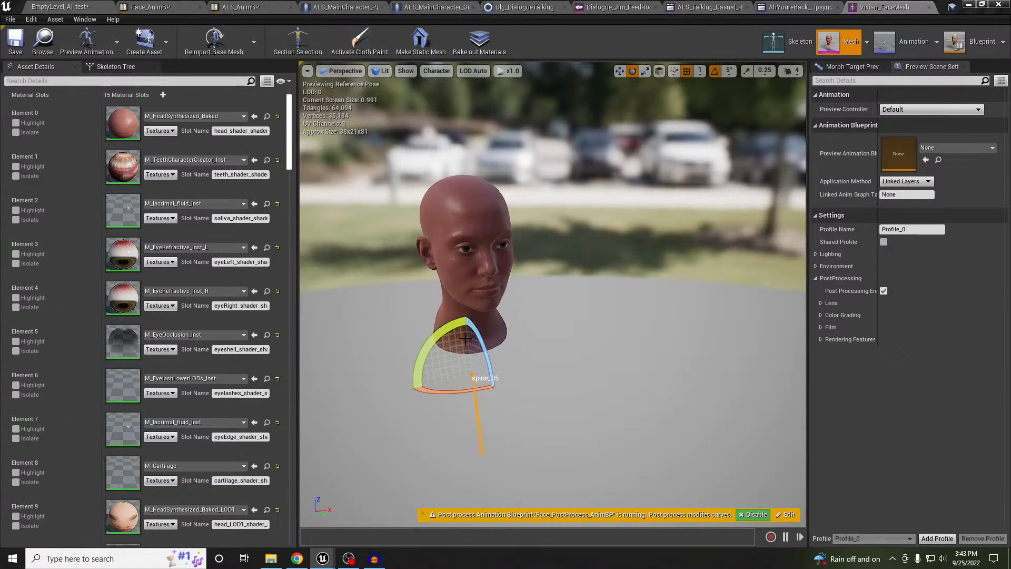
scroll(231, 407, down, 2)
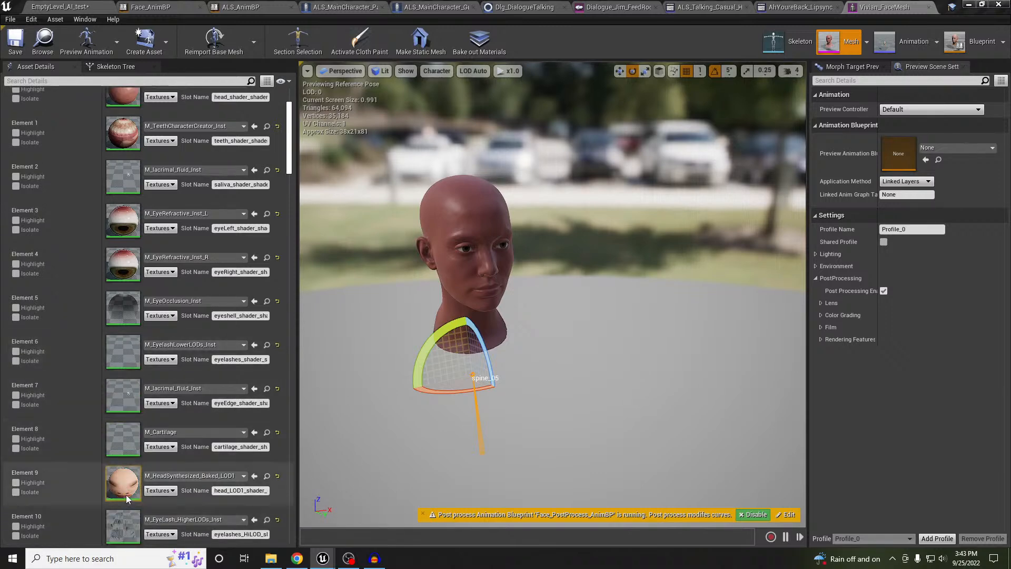
scroll(137, 474, down, 4)
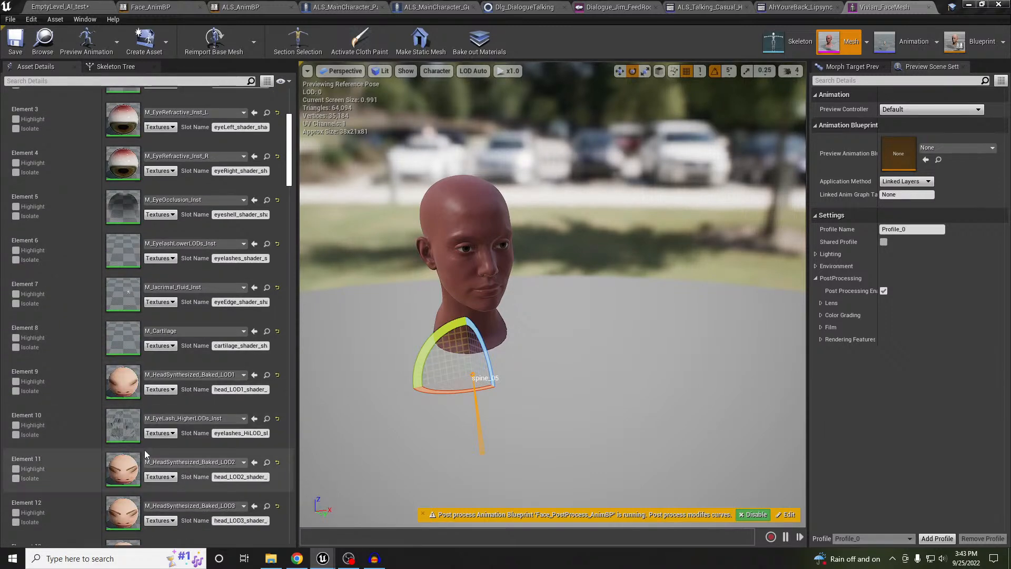
scroll(141, 450, down, 1)
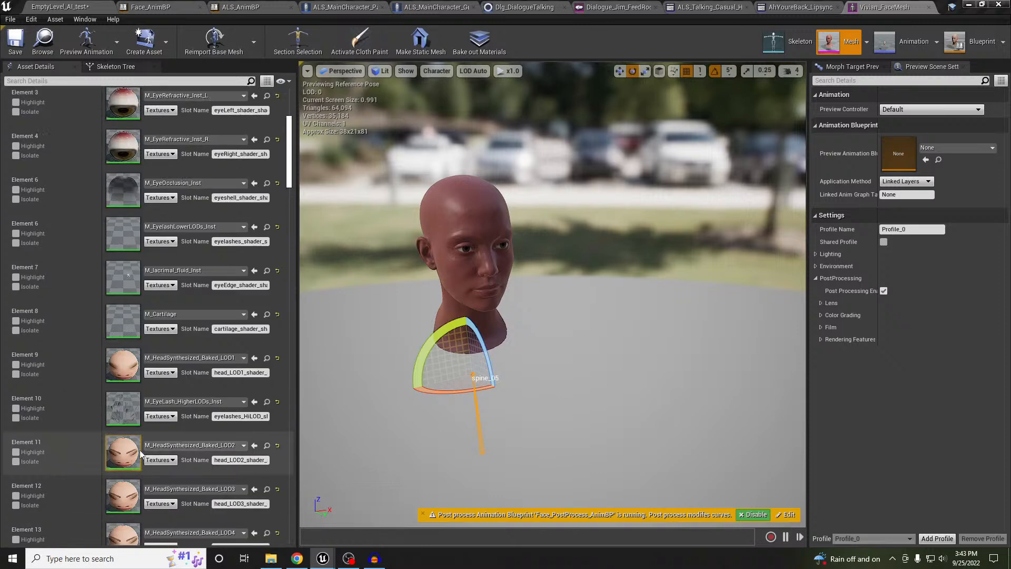
click(90, 6)
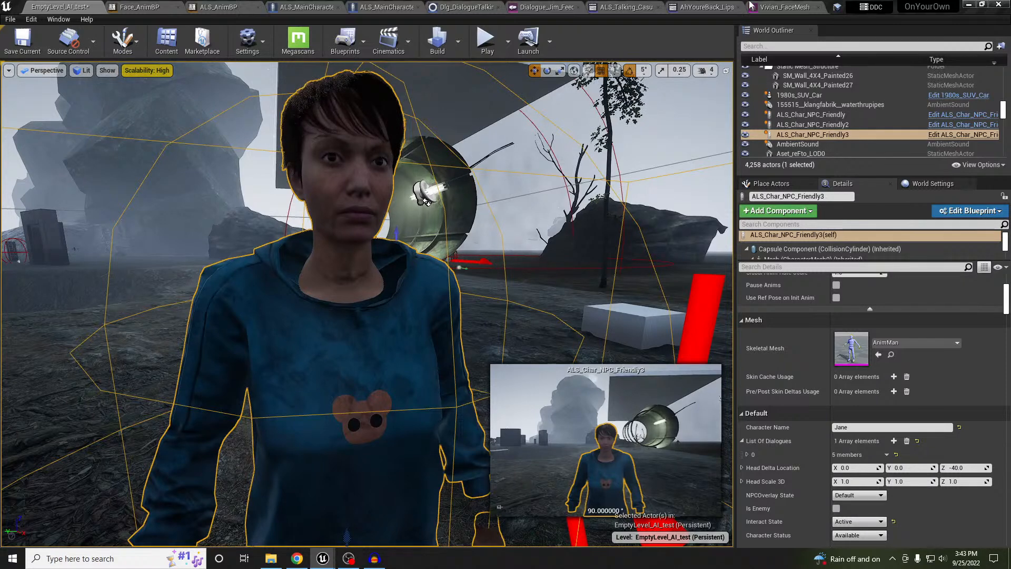
click(771, 7)
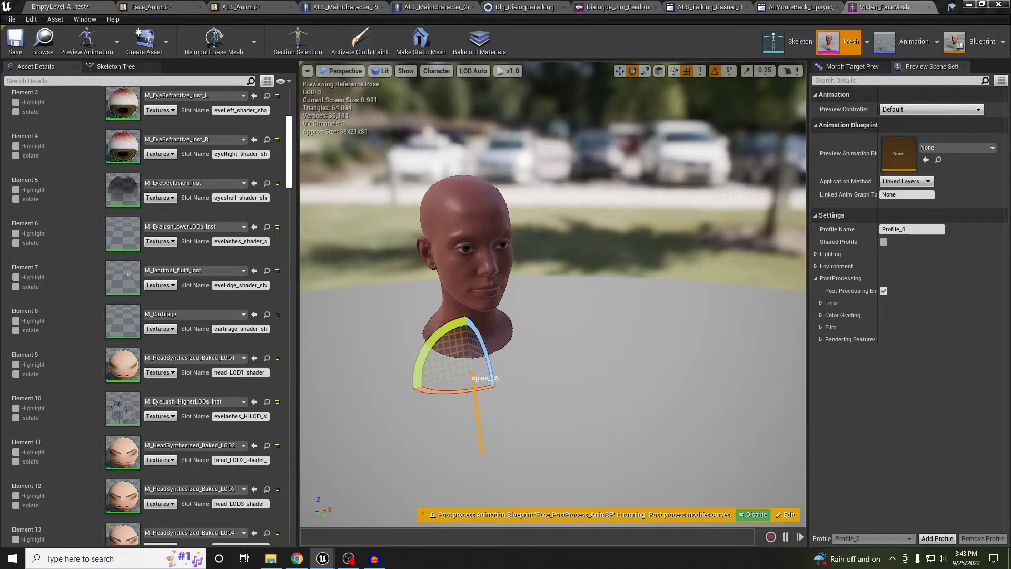
scroll(239, 147, up, 5)
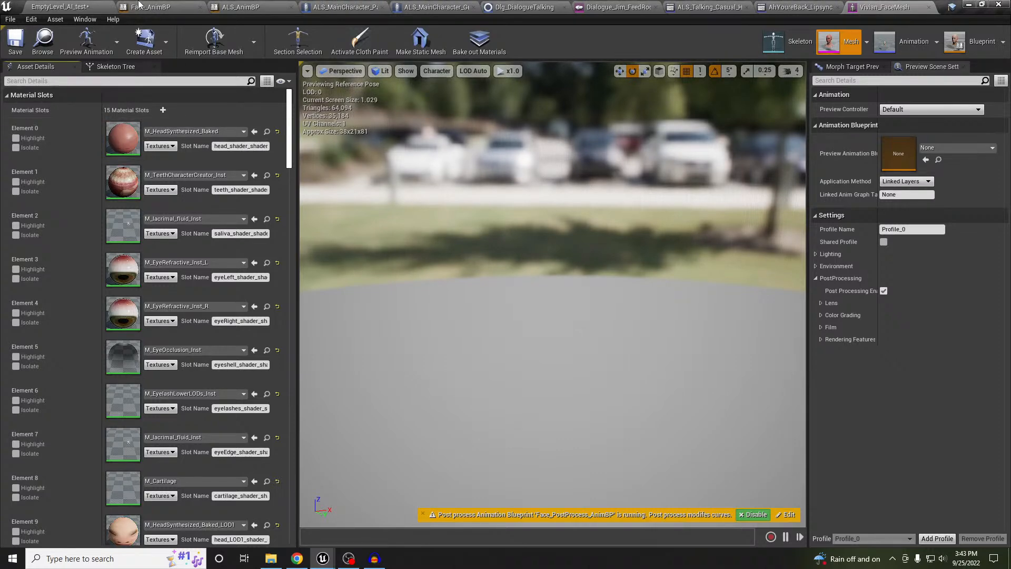
Step: Open the Vivian_FaceMesh asset from the Head Skeletal Mesh property of ALS_Char_NPC_Friendly3 in the level
click(84, 7)
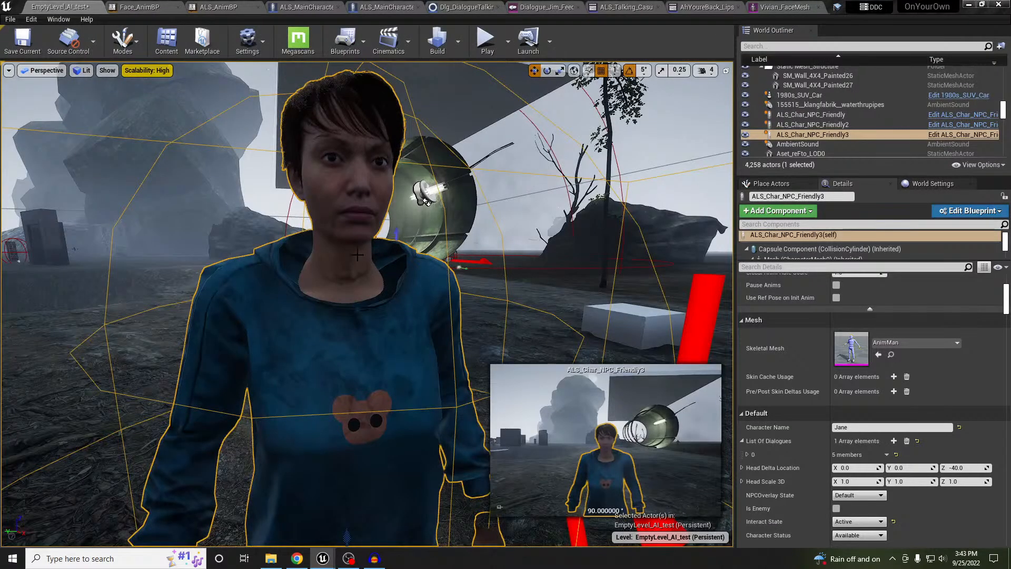
scroll(868, 379, down, 4)
scroll(866, 379, down, 10)
scroll(863, 378, up, 5)
double_click(853, 370)
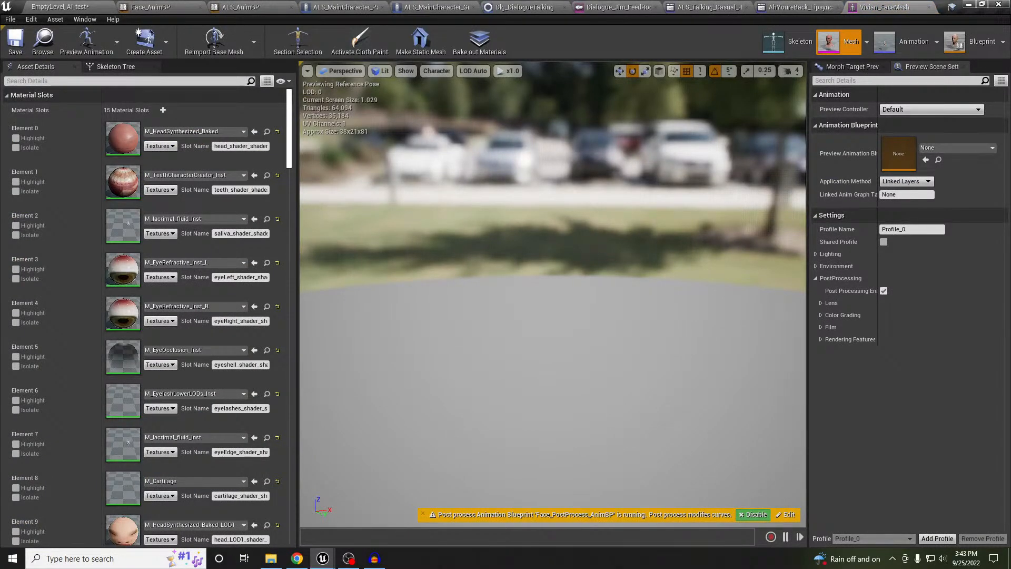
Step: Open M_HeadSynthesized_Baked_LOD1 from Vivian_FaceMesh and assign the metahuman_opacity texture to its Subtract opacity parameter
key(s)
mouse_move(524, 268)
right_down()
mouse_move(525, 319)
mouse_move(517, 280)
right_up()
key(d)
key(a)
key(w)
key(s)
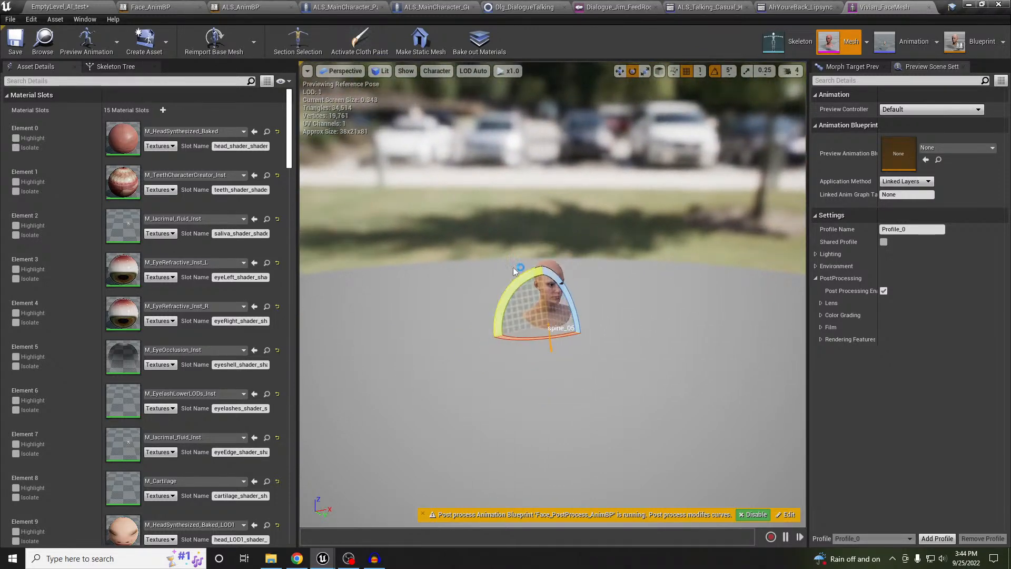
double_click(136, 528)
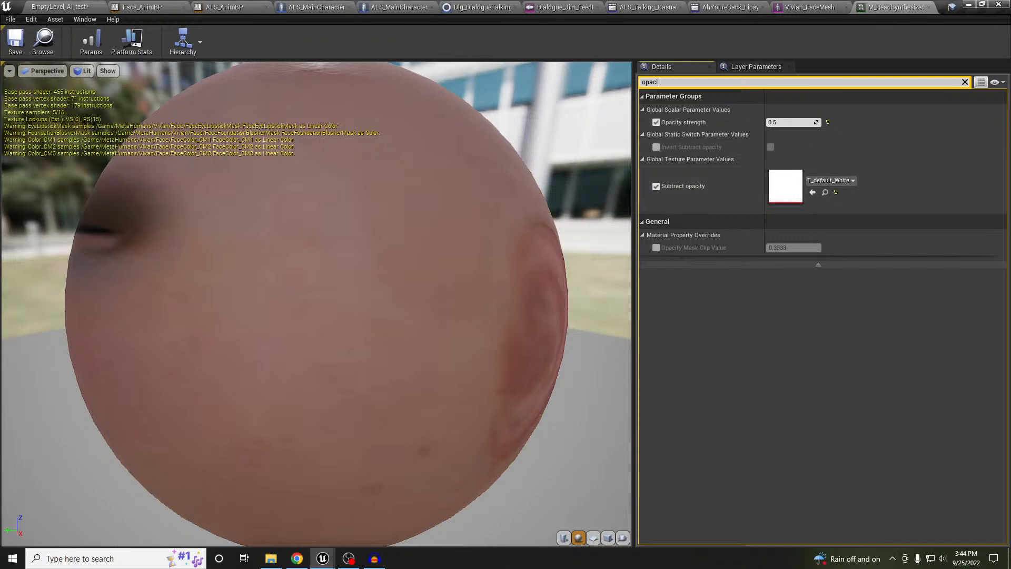
click(812, 193)
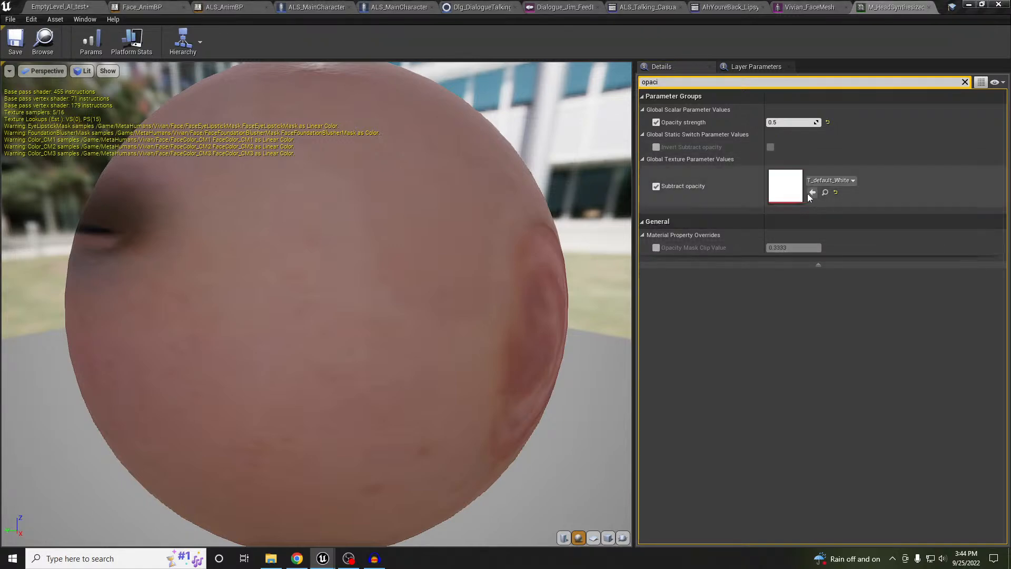
drag(471, 308, 520, 26)
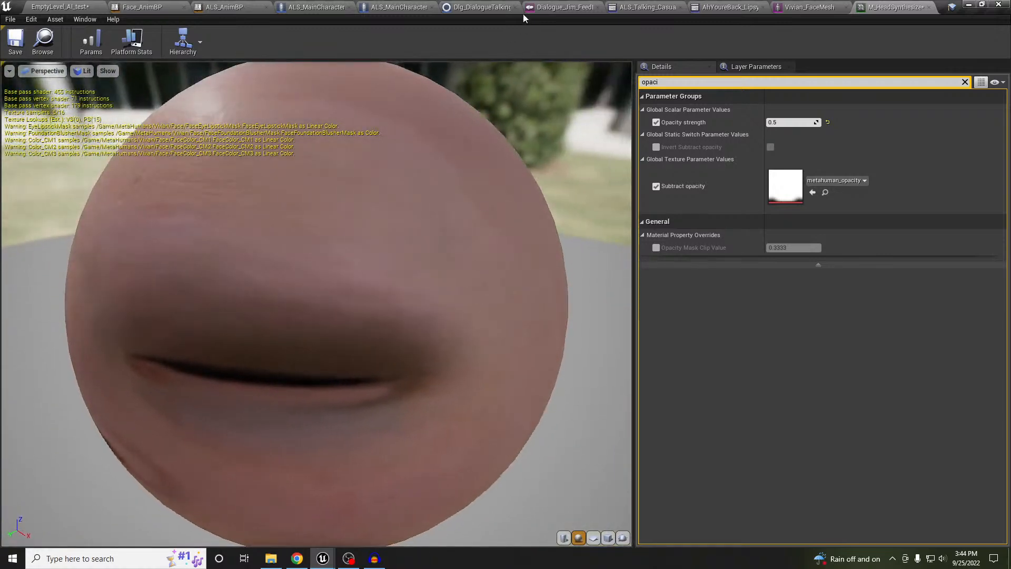
Step: Close the M_HeadSynthesized_Baked_LOD1 editor and inspect the neckline of ALS_Char_NPC_Friendly3 up close in the level
click(64, 7)
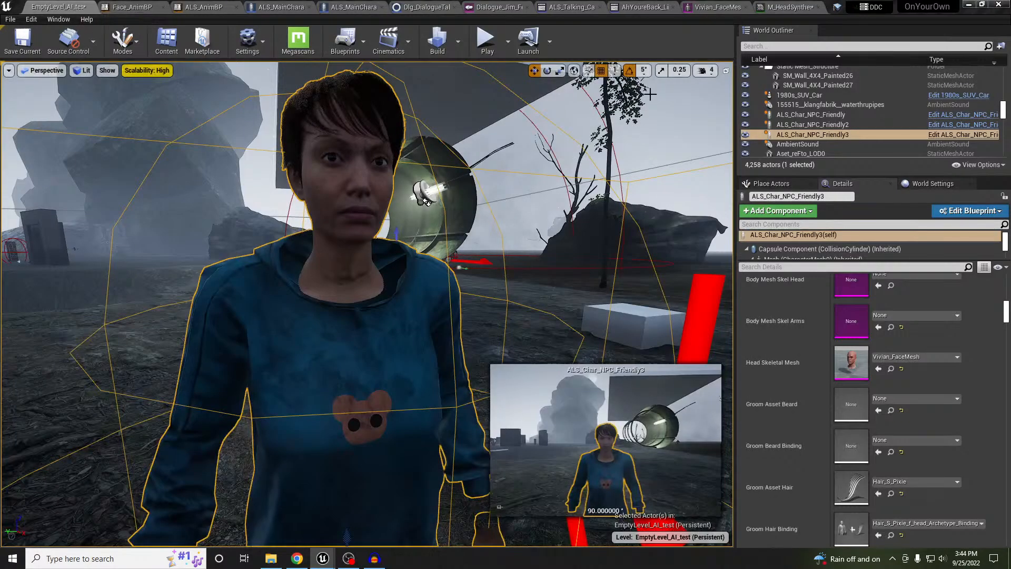
click(714, 7)
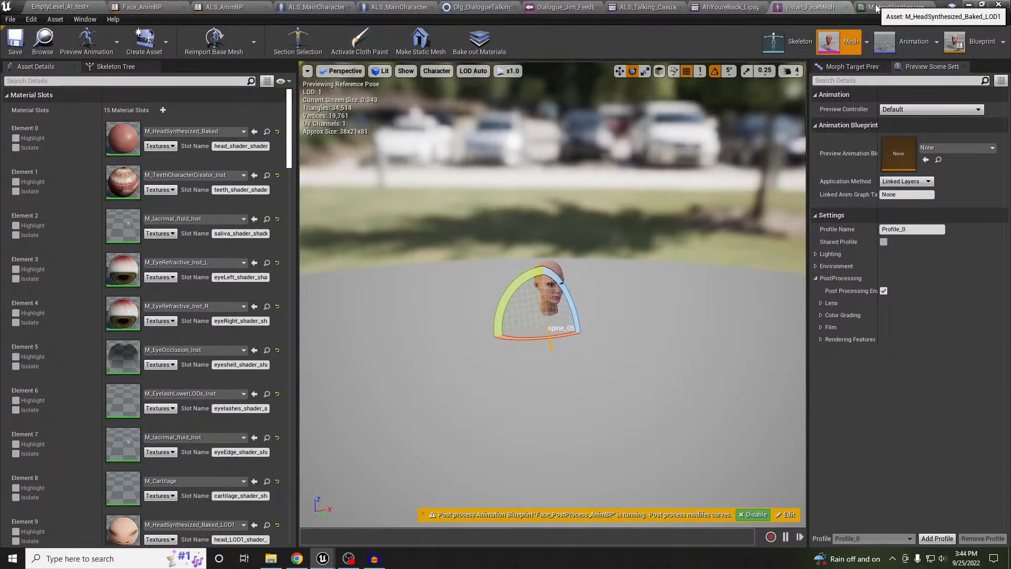
click(896, 6)
click(930, 6)
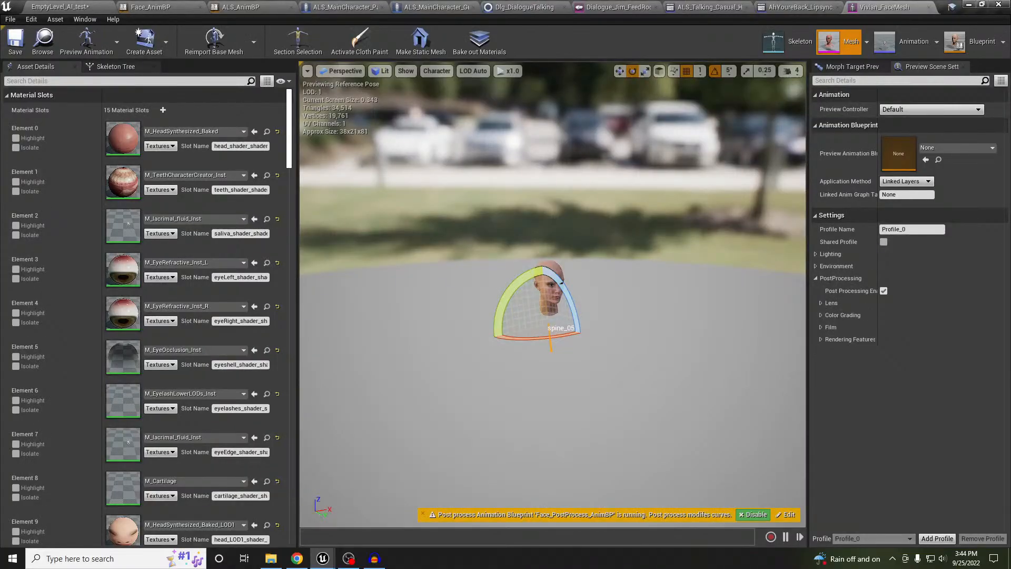
click(78, 7)
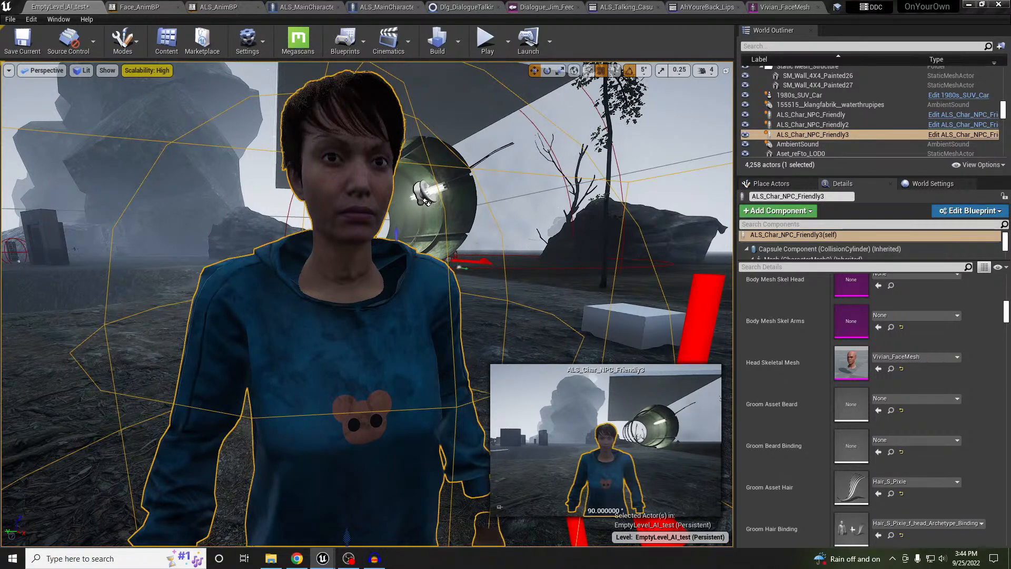
scroll(426, 199, up, 4)
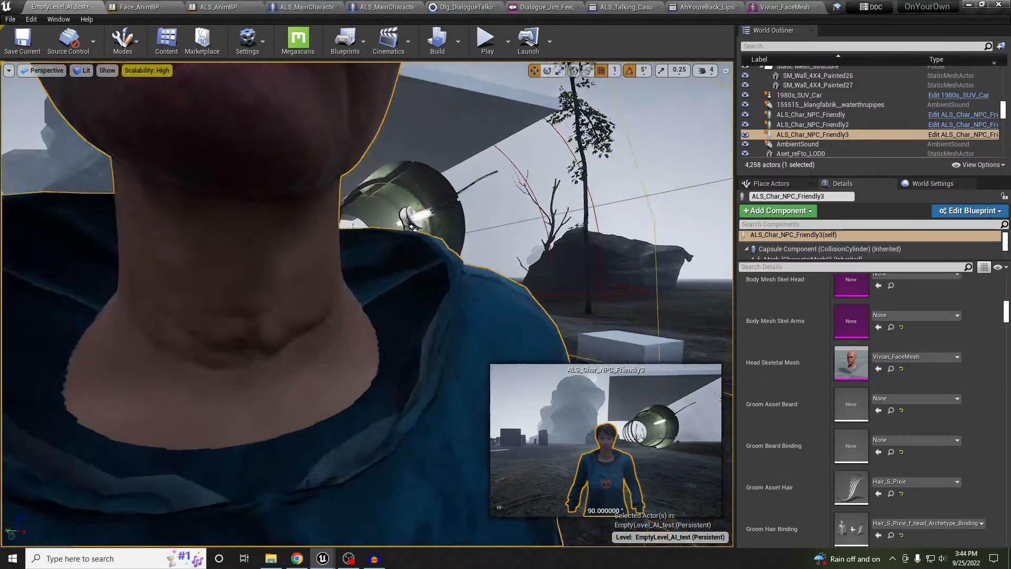
mouse_move(414, 314)
right_down()
mouse_move(324, 315)
mouse_move(416, 322)
right_up()
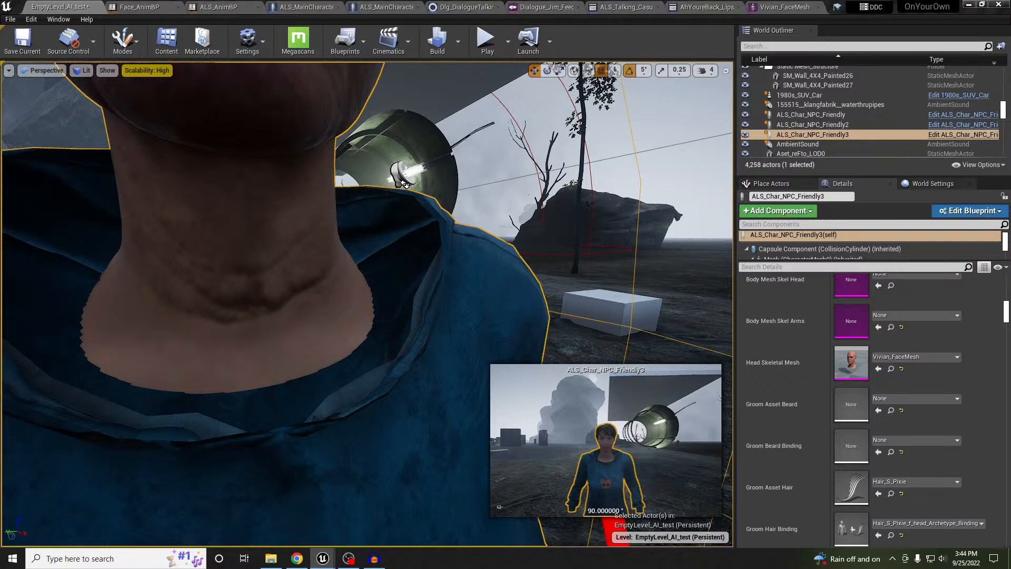
Step: Preview Vivian_FaceMesh at LOD 2 and open the M_HeadSynthesized_Baked_LOD2 material from slot Element 11
click(777, 7)
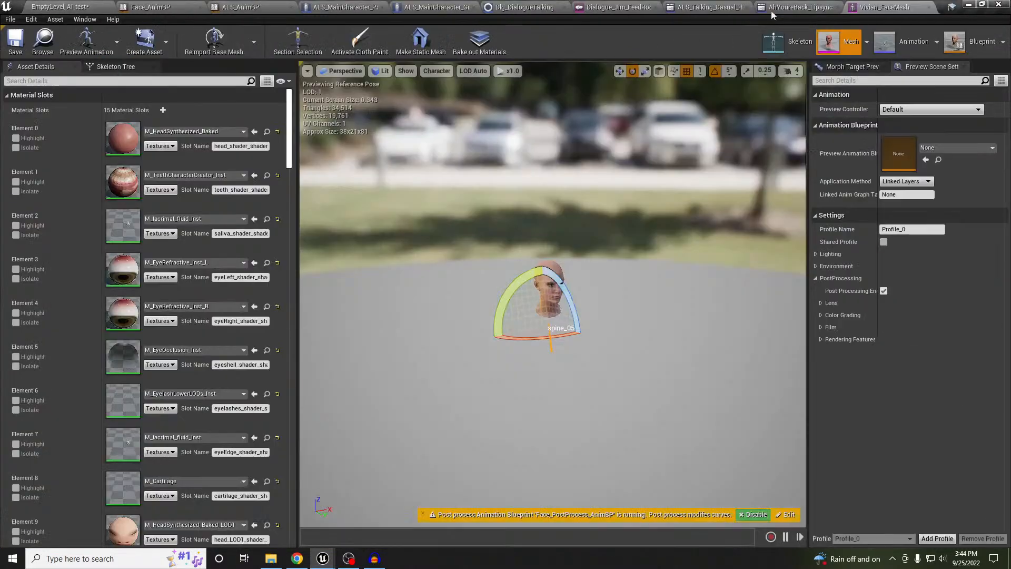
scroll(224, 289, down, 4)
right_drag(440, 388, 456, 402)
key(w)
key(s)
key(w)
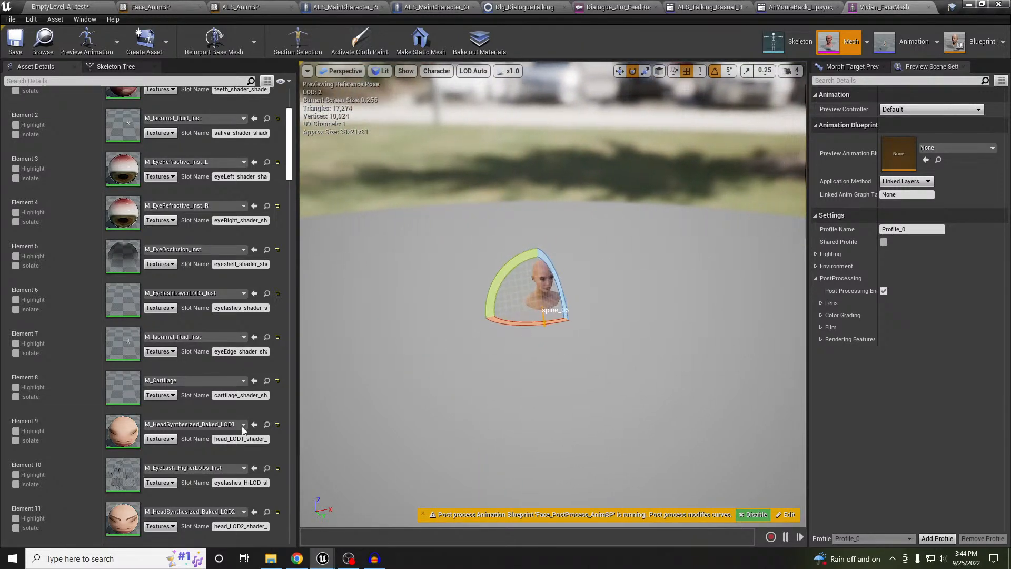
double_click(125, 520)
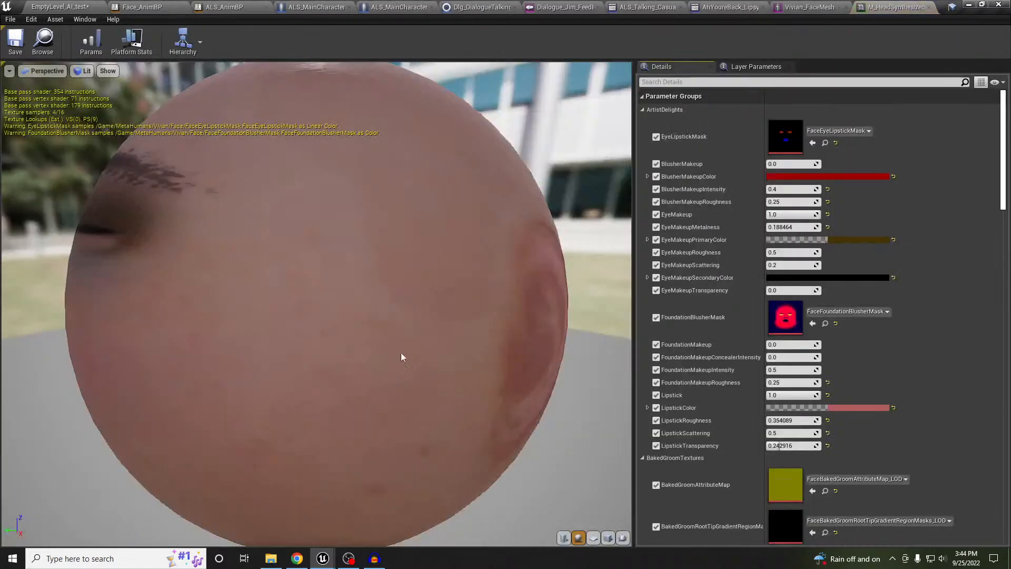
Step: Trace the LOD2 head material's parents by opening the parent M_HeadSynthesized_Baked_LOD2 and its own parent, M_HeadSynthesized_Baked
click(708, 83)
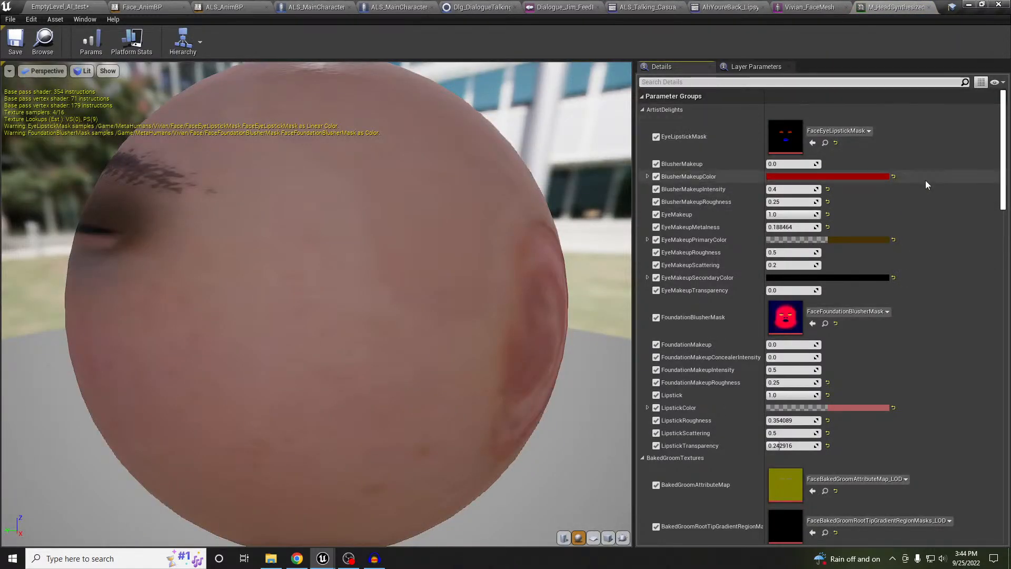
scroll(902, 276, down, 5)
scroll(901, 283, down, 13)
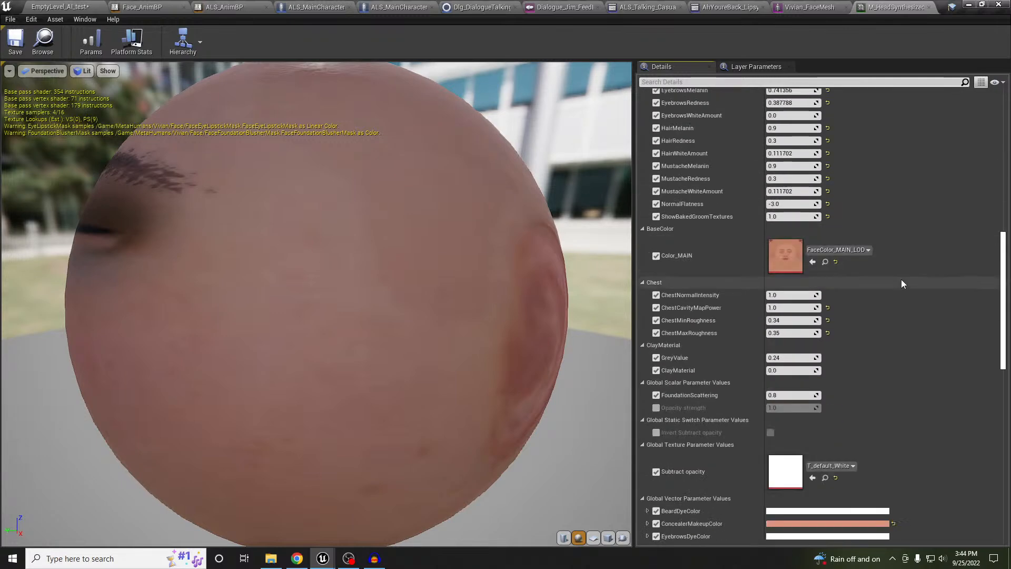
scroll(903, 281, down, 3)
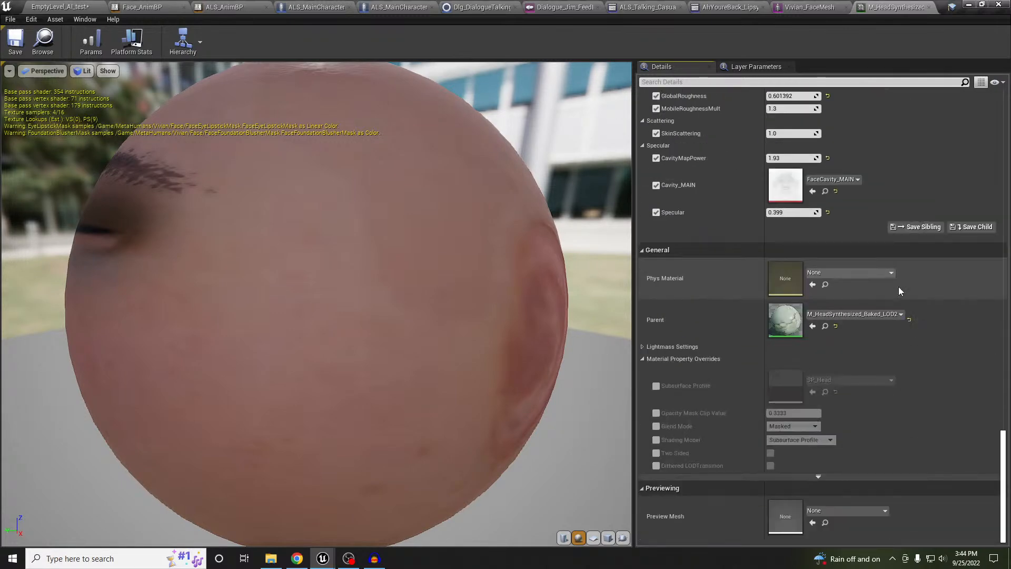
double_click(787, 322)
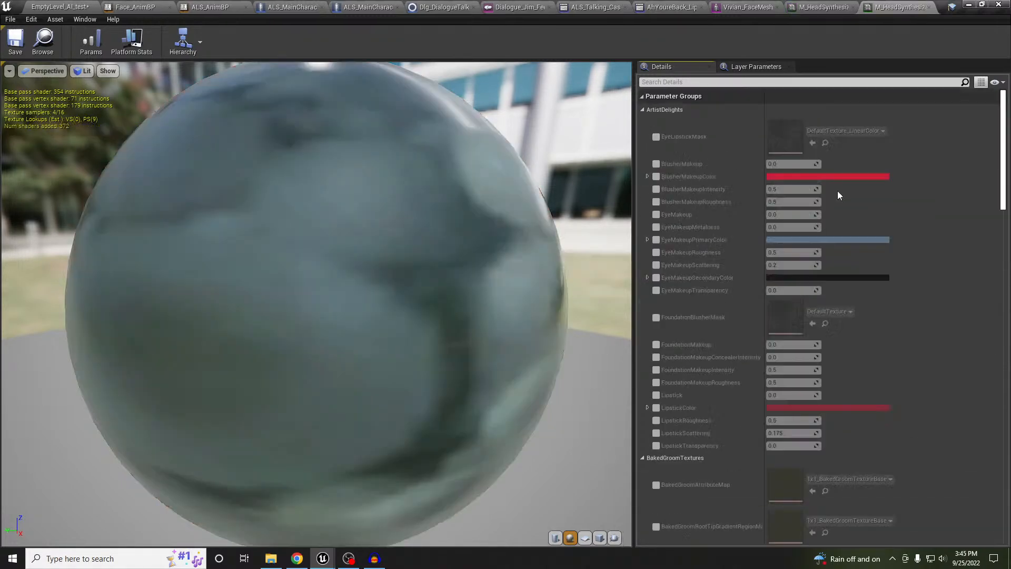
scroll(884, 416, down, 15)
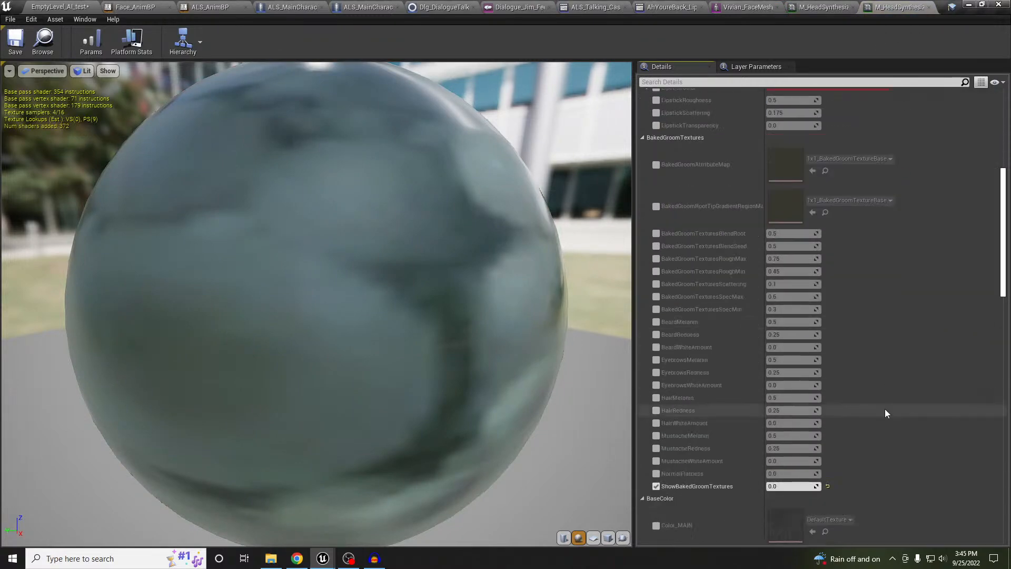
scroll(883, 404, down, 6)
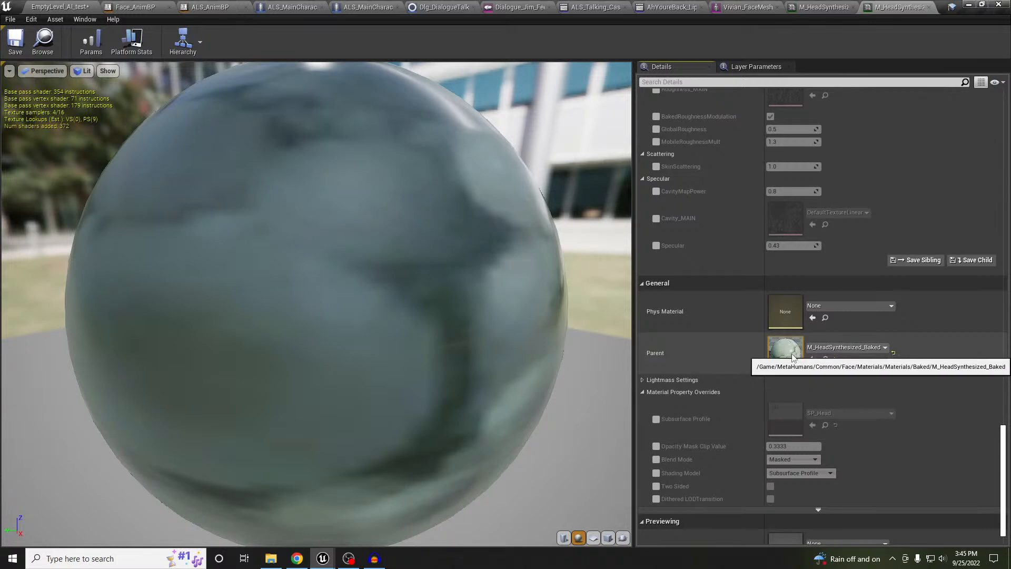
double_click(792, 354)
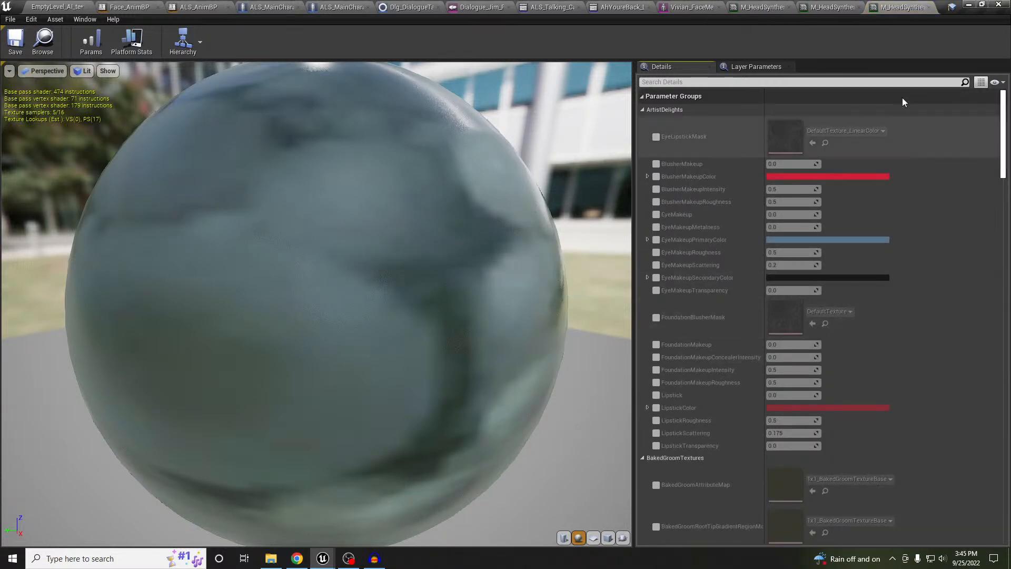
Step: Enable the Opacity strength and Subtract opacity overrides in the parent M_HeadSynthesized_Baked_LOD2 and close its editor
click(830, 8)
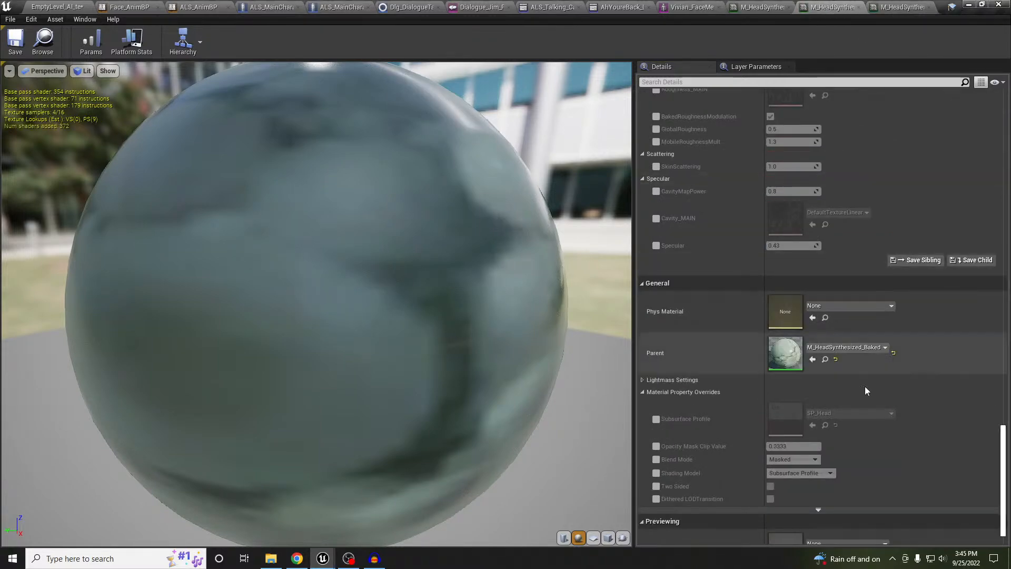
scroll(868, 401, up, 8)
drag(1005, 377, 977, 106)
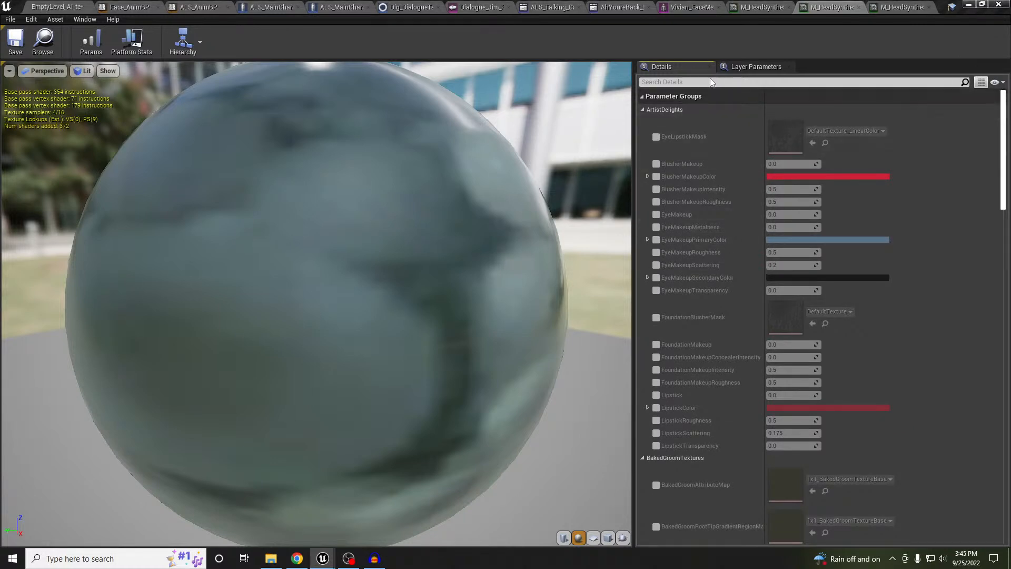
click(698, 85)
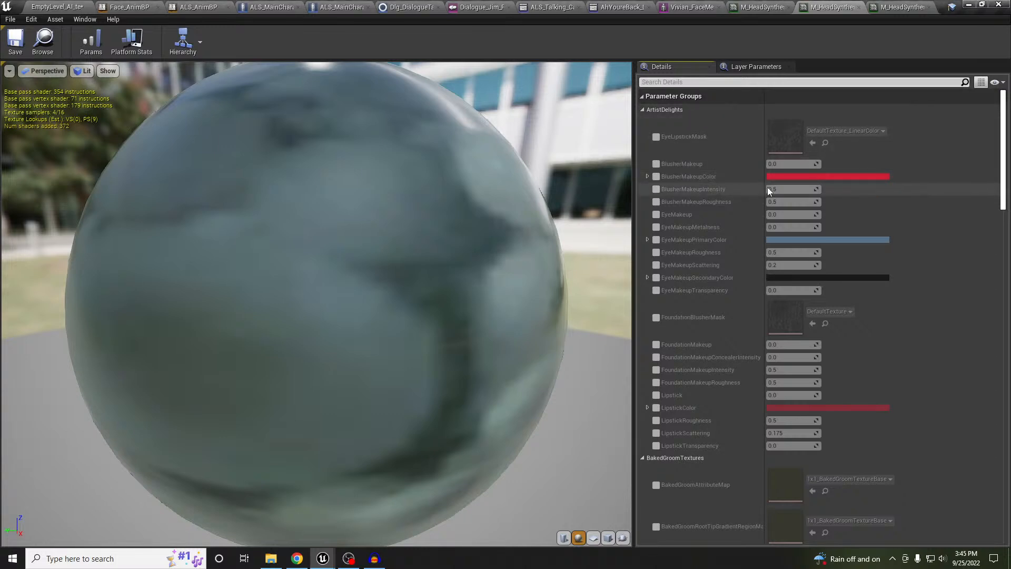
text(opaci)
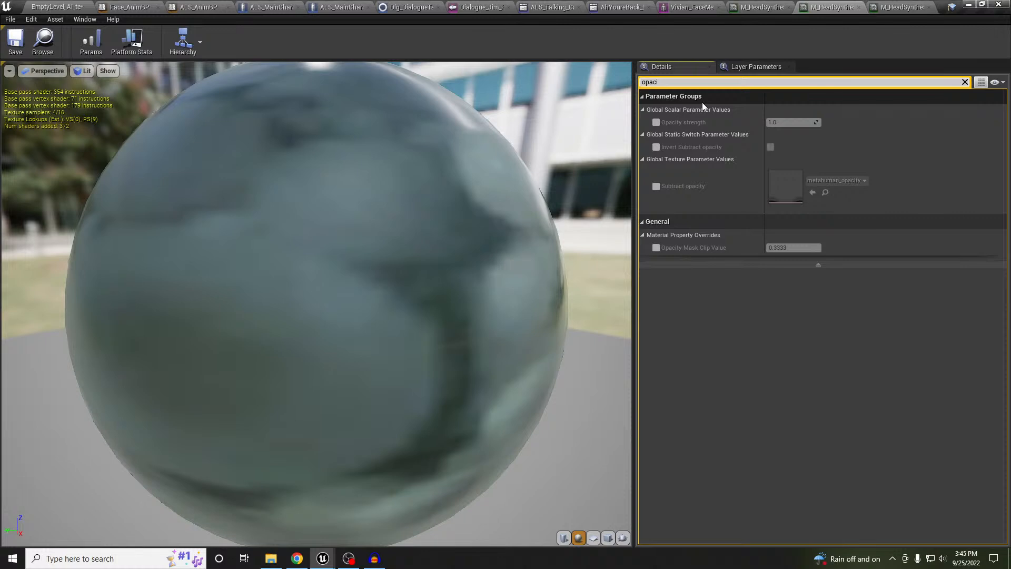
click(656, 123)
click(657, 186)
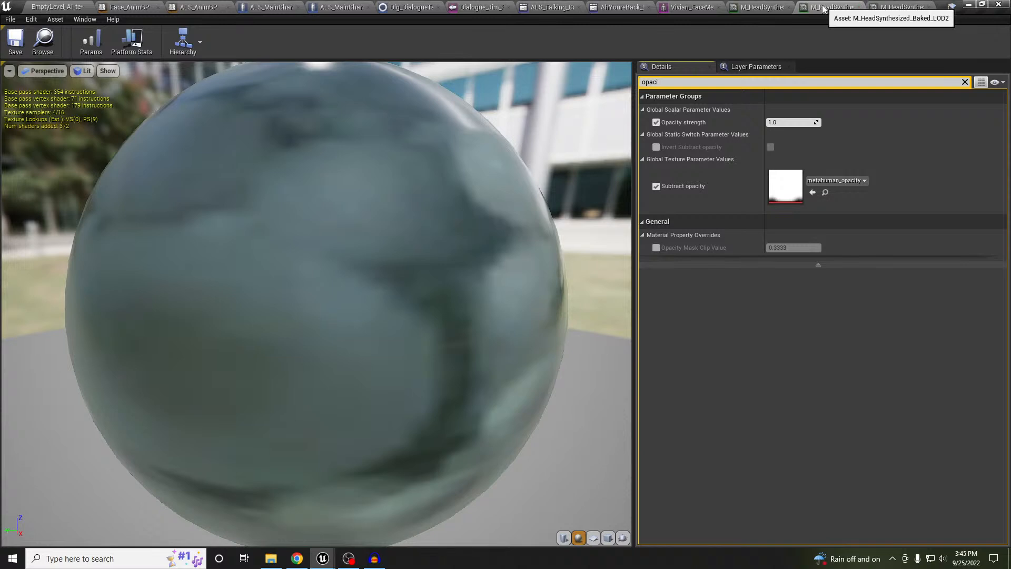
click(859, 7)
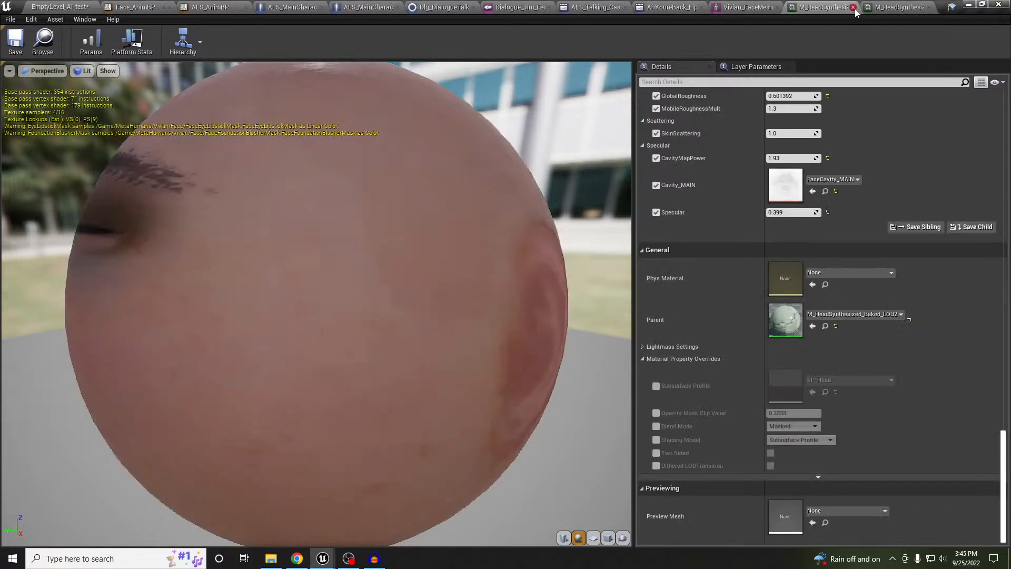
Step: Check the character's neck and face in the level against the preview of Vivian's LOD2 head material
click(59, 7)
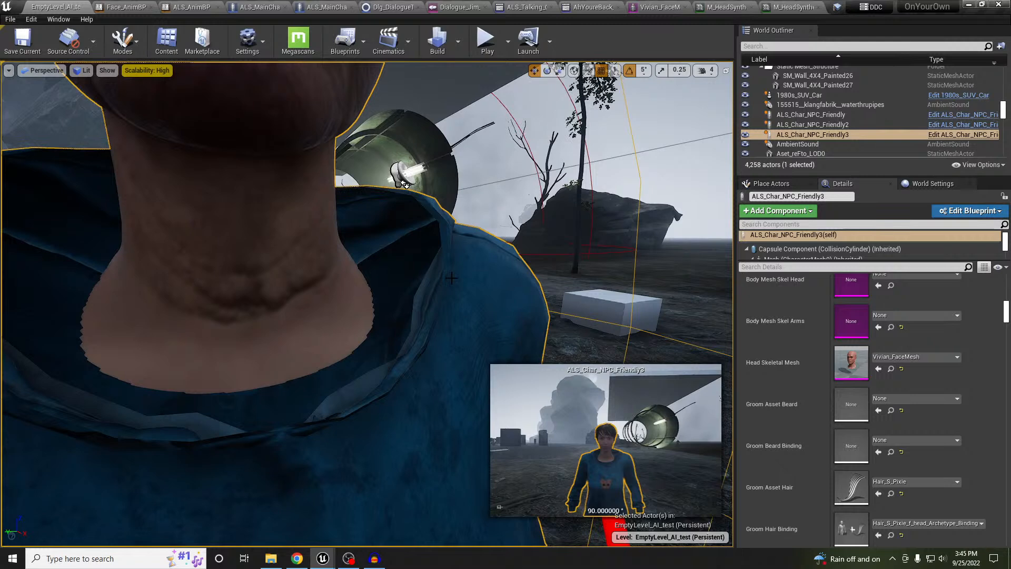
scroll(369, 179, down, 5)
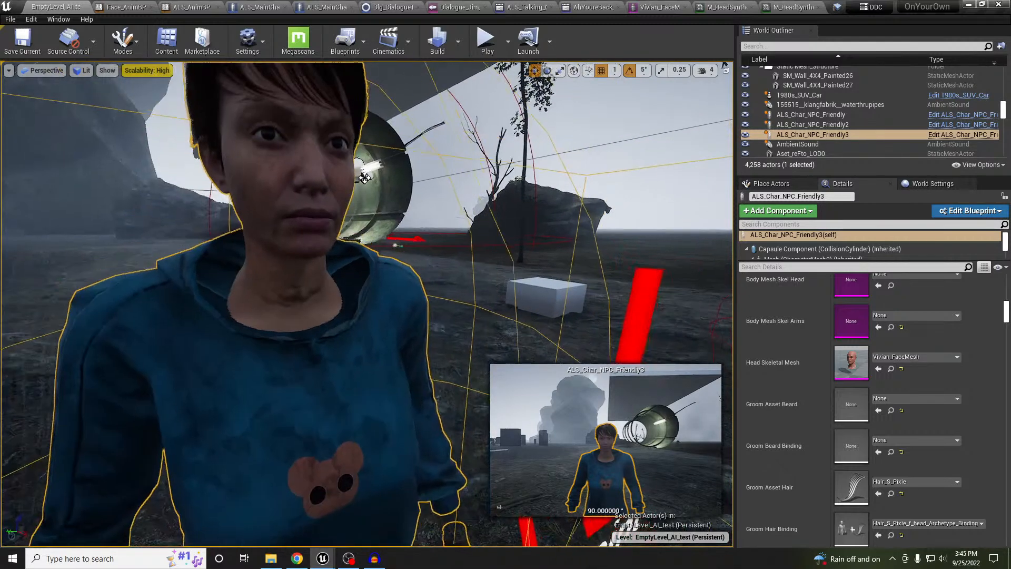
click(738, 7)
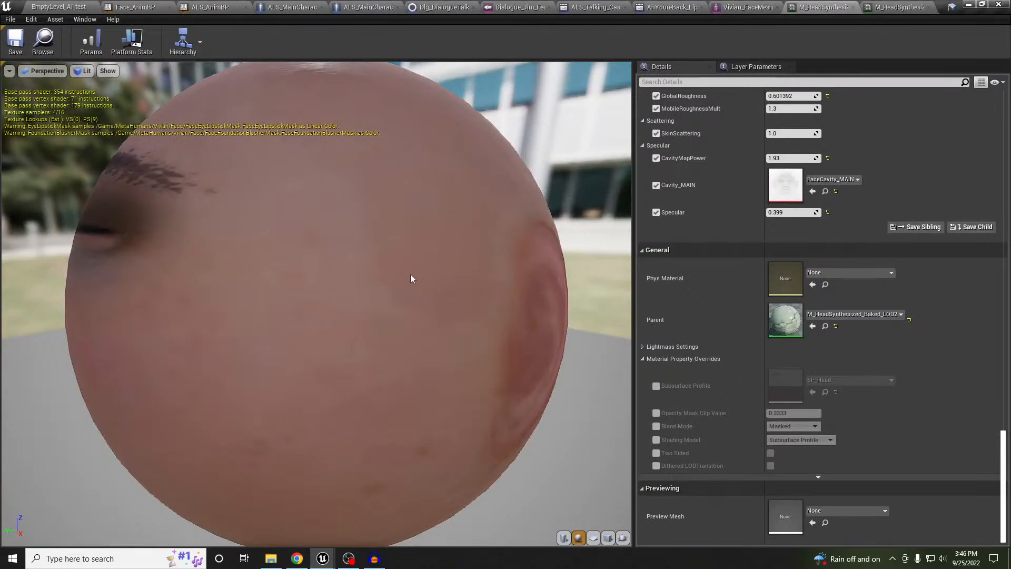
drag(370, 322, 347, 335)
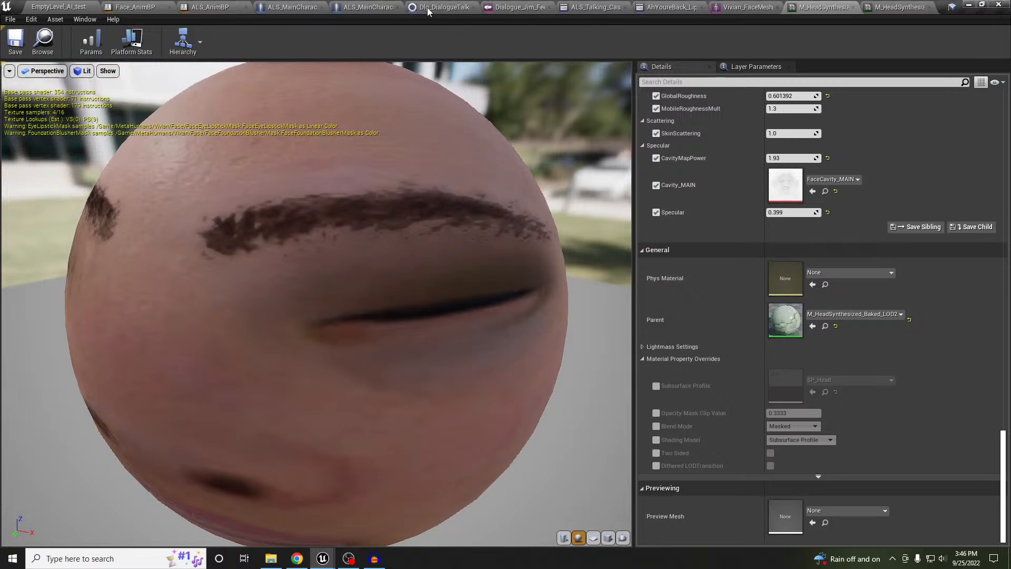
click(78, 7)
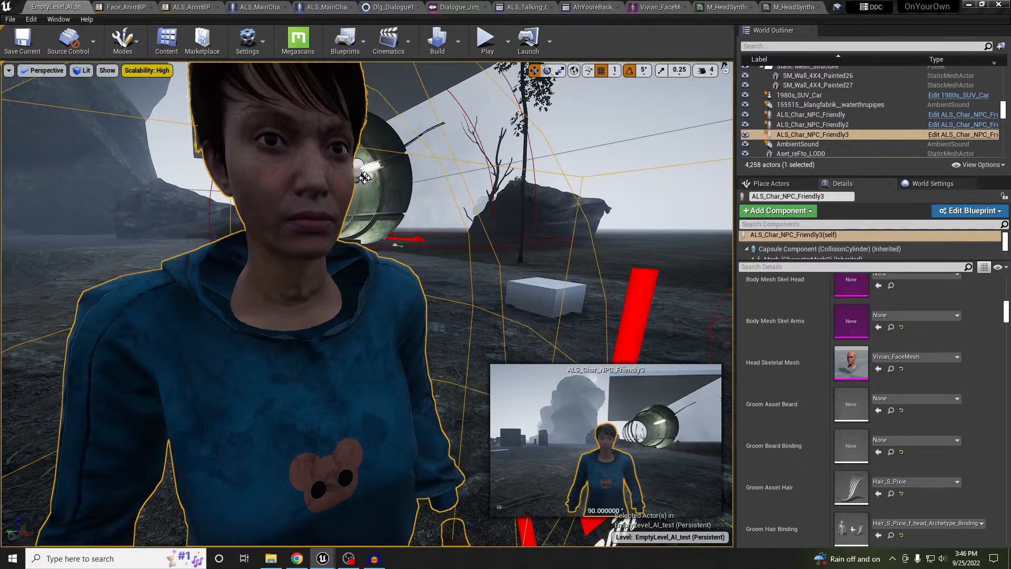
Step: Filter the M_HeadSynthesized_Baked_LOD2 material's parameters by "opaci" to check its opacity overrides, and close its editor
click(660, 7)
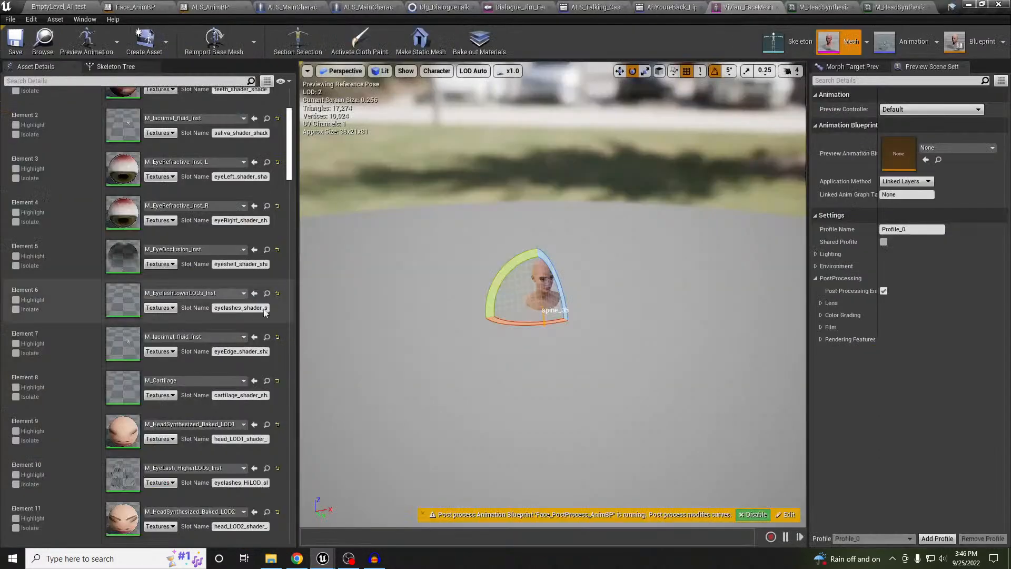
scroll(229, 346, down, 5)
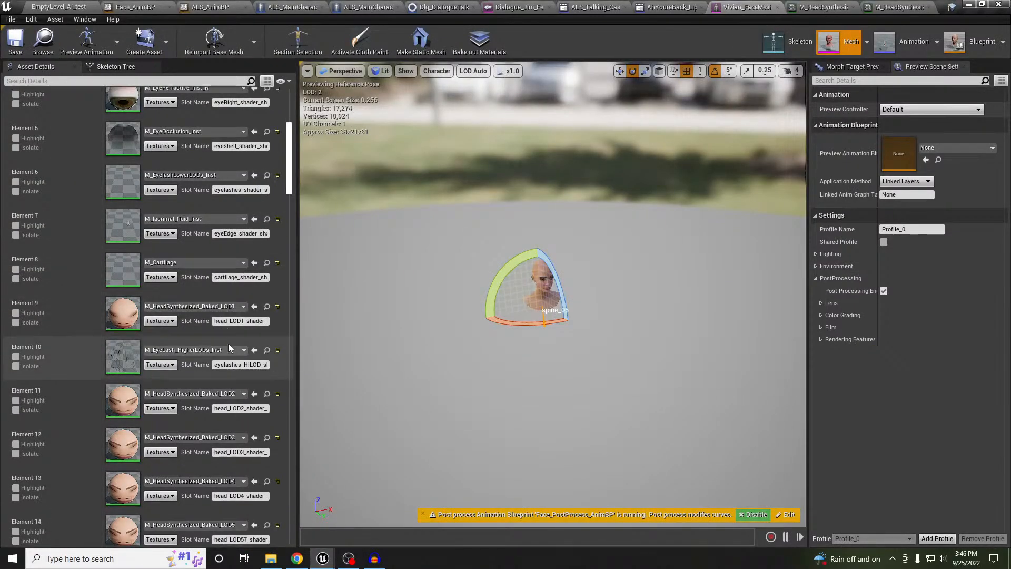
scroll(229, 346, down, 1)
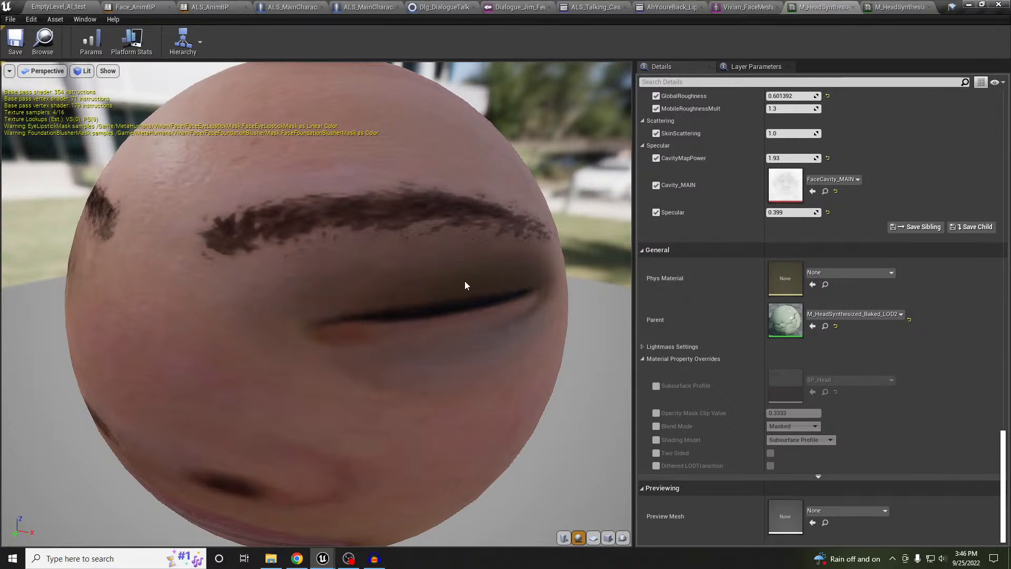
scroll(835, 199, up, 5)
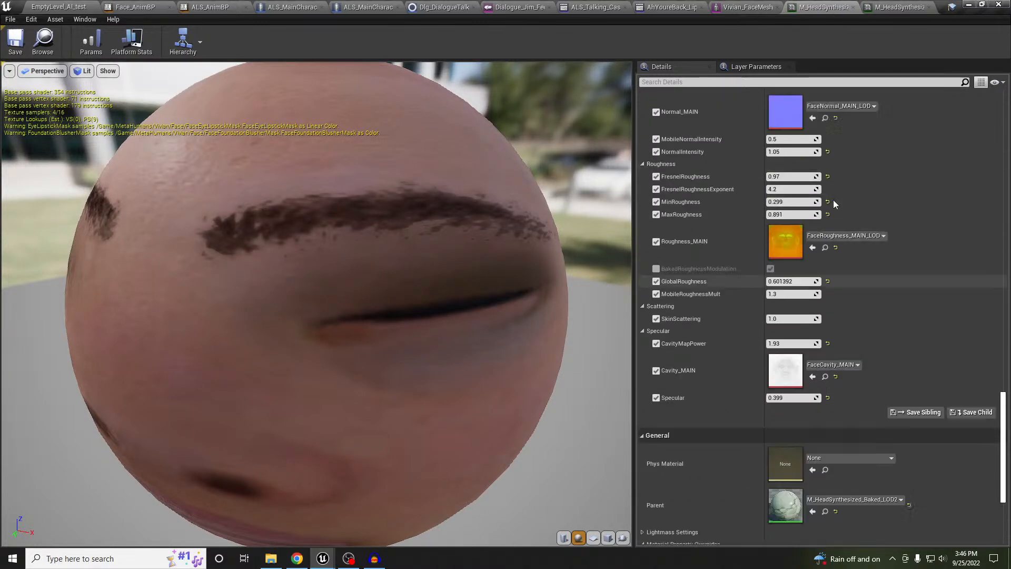
click(735, 82)
text(o)
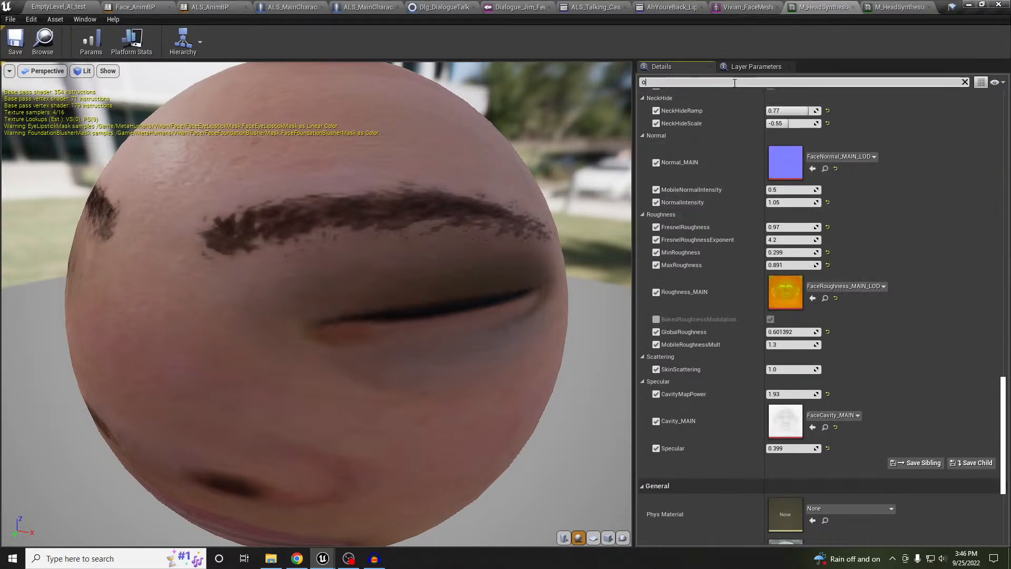
text(pcai)
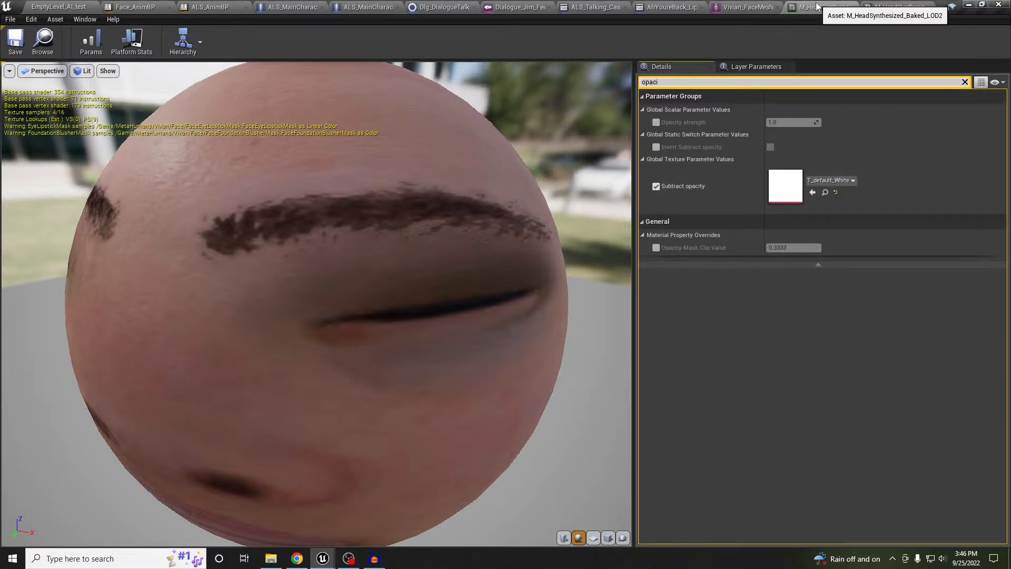
click(854, 7)
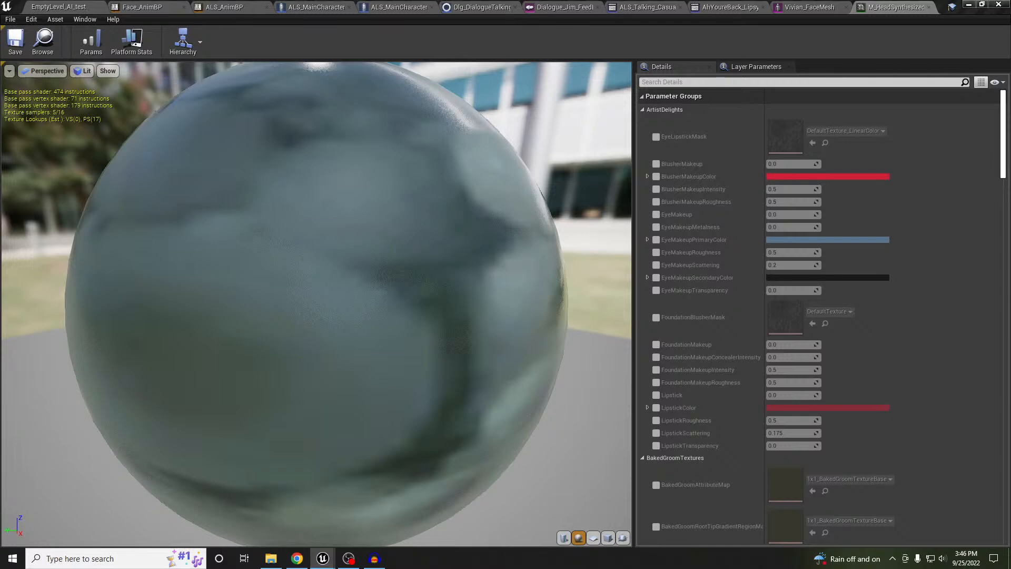
Step: Compare the character's neck in the level with the head preview in Vivian_FaceMesh
click(76, 10)
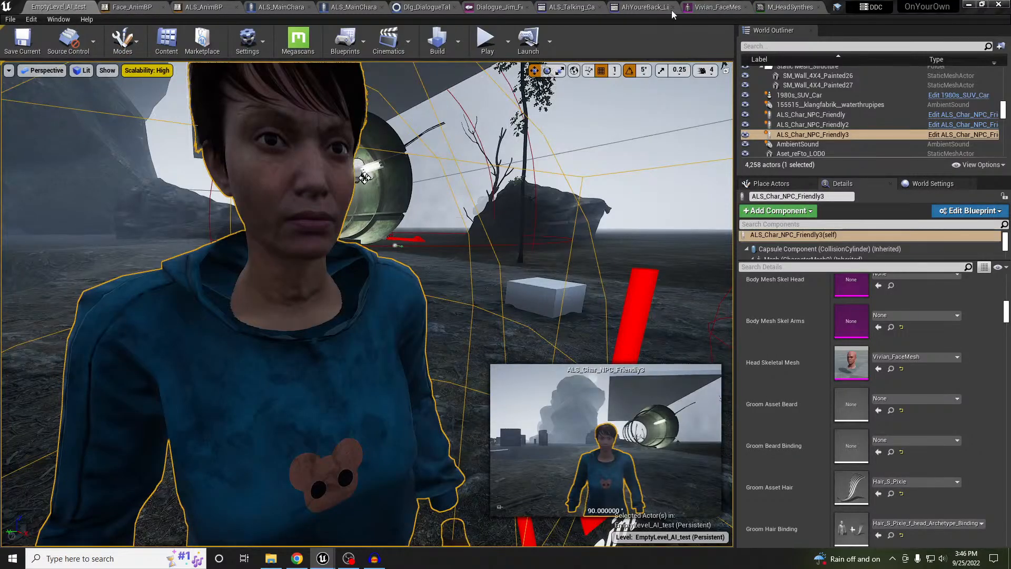
click(706, 7)
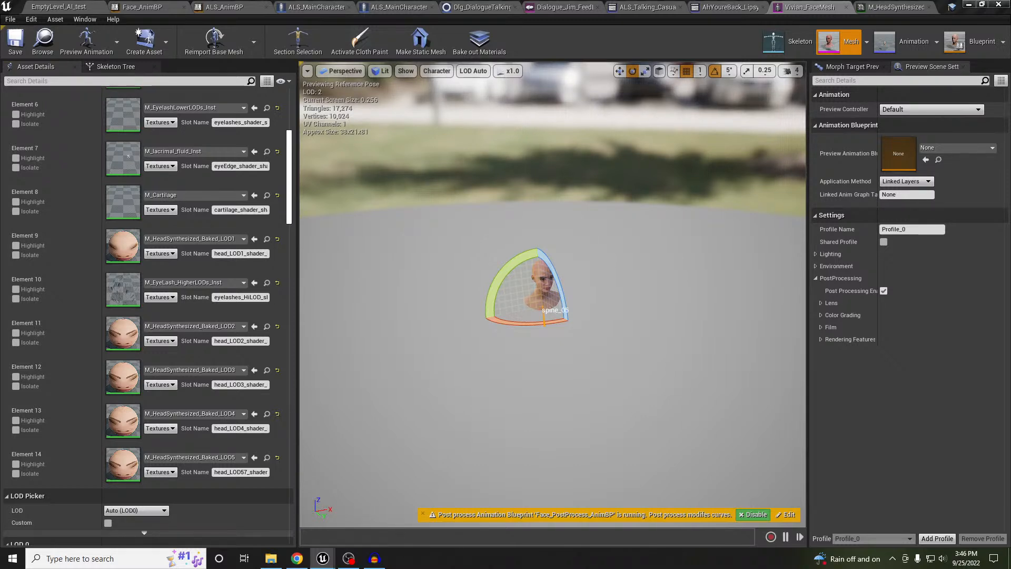
click(75, 5)
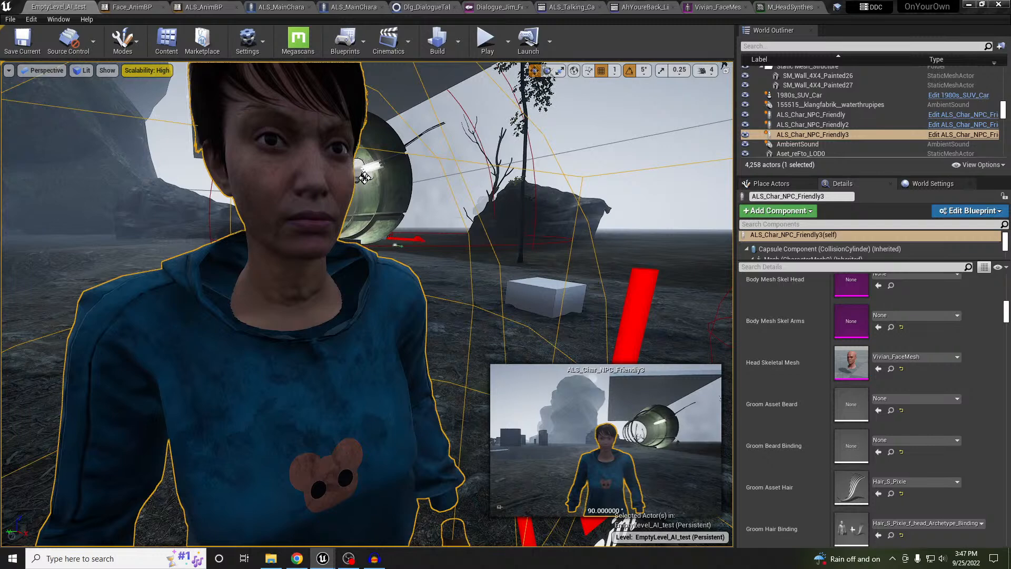
click(720, 7)
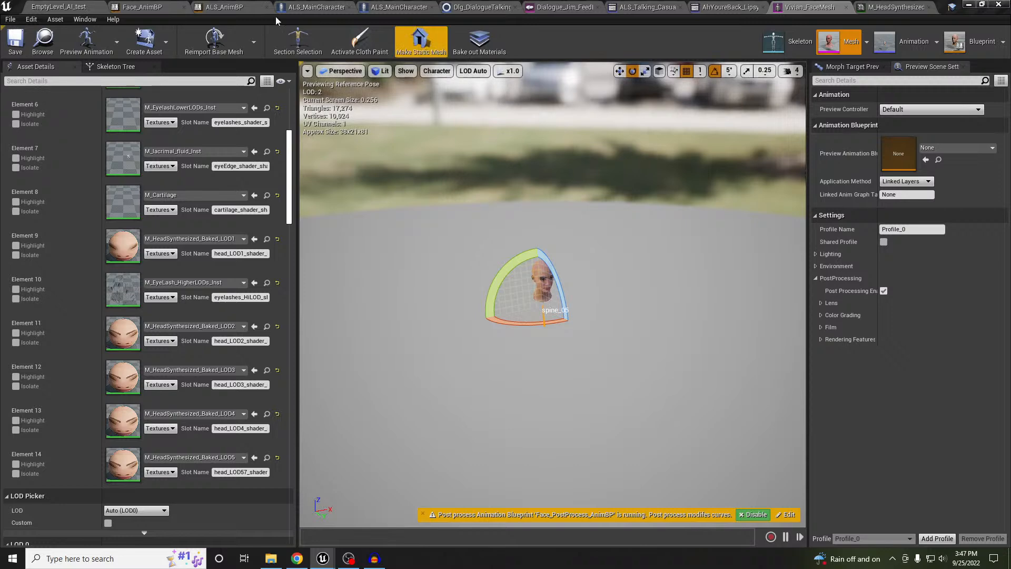
Step: Open the M_HeadSynthesized_Baked_LOD3 material from Vivian_FaceMesh slot Element 12 and close its editor
click(81, 6)
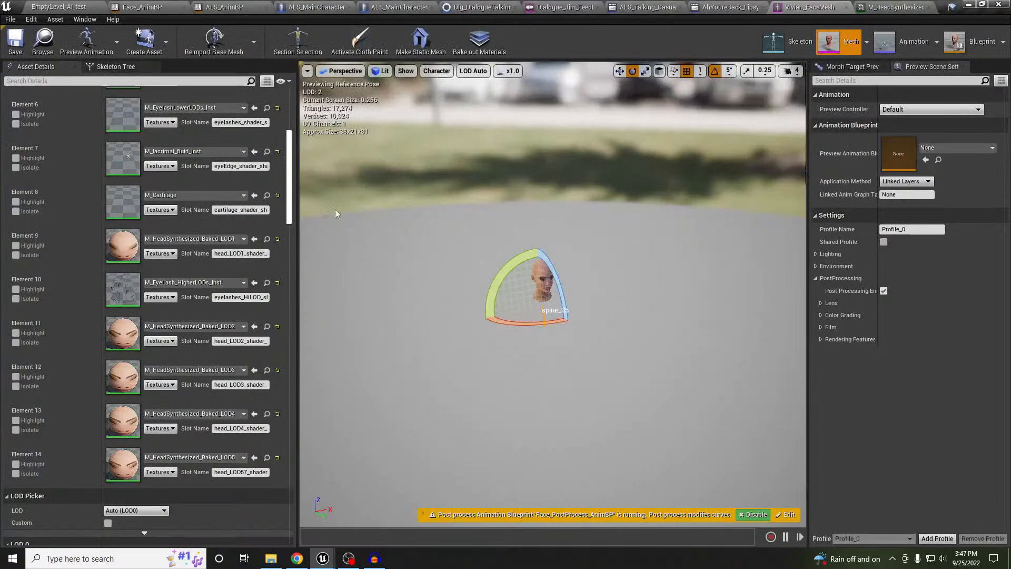
double_click(123, 377)
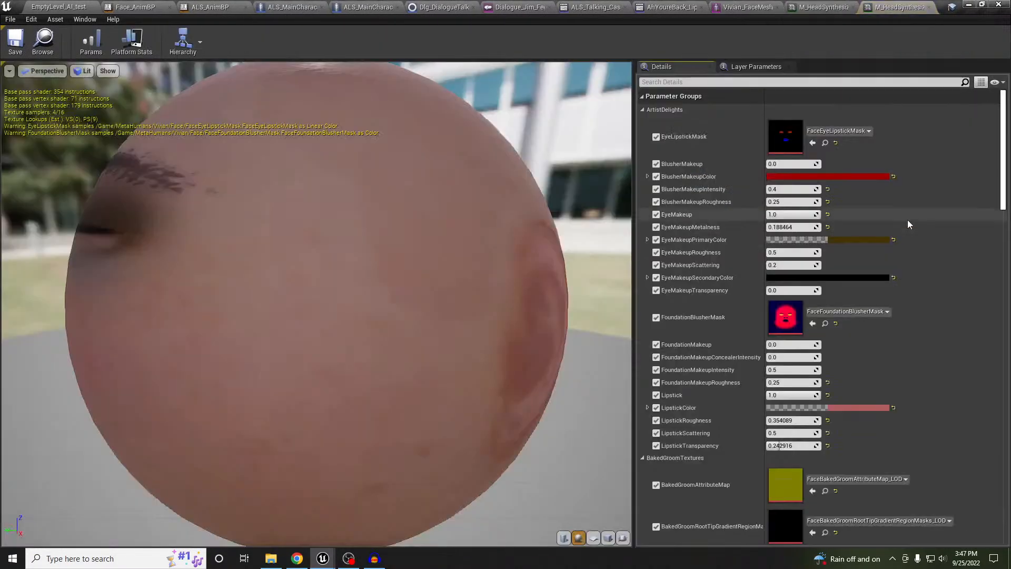
middle_click(886, 8)
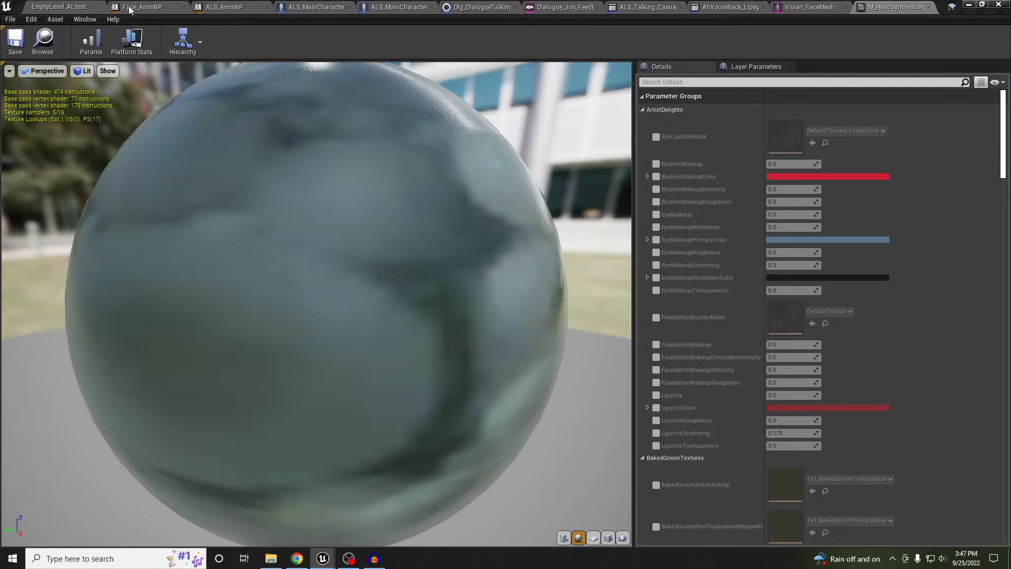
Step: Check the character in the level, open the LOD4 head material from Vivian_FaceMesh slot Element 13, and close its editor
click(59, 7)
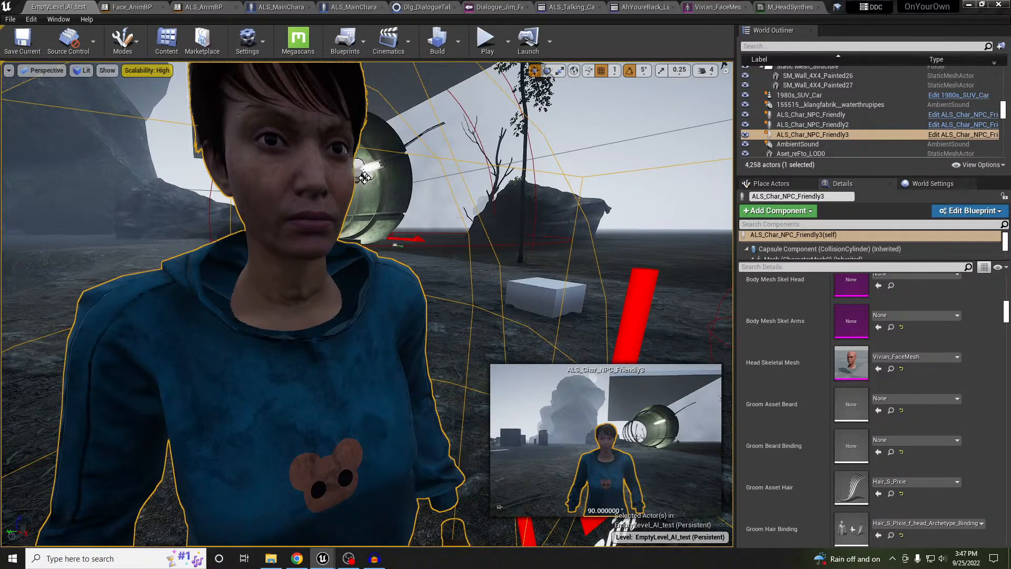
click(718, 7)
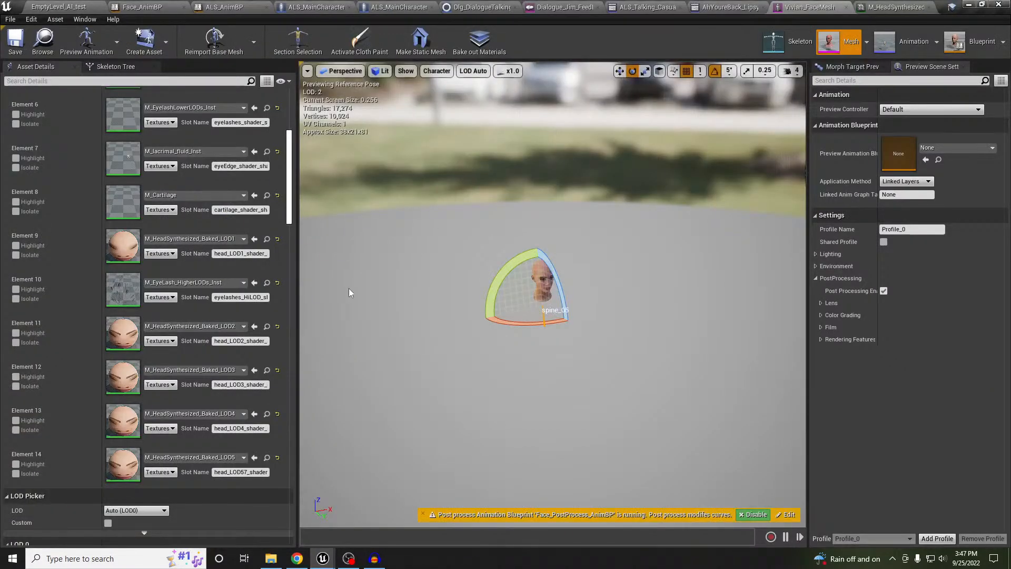
double_click(131, 421)
middle_click(902, 7)
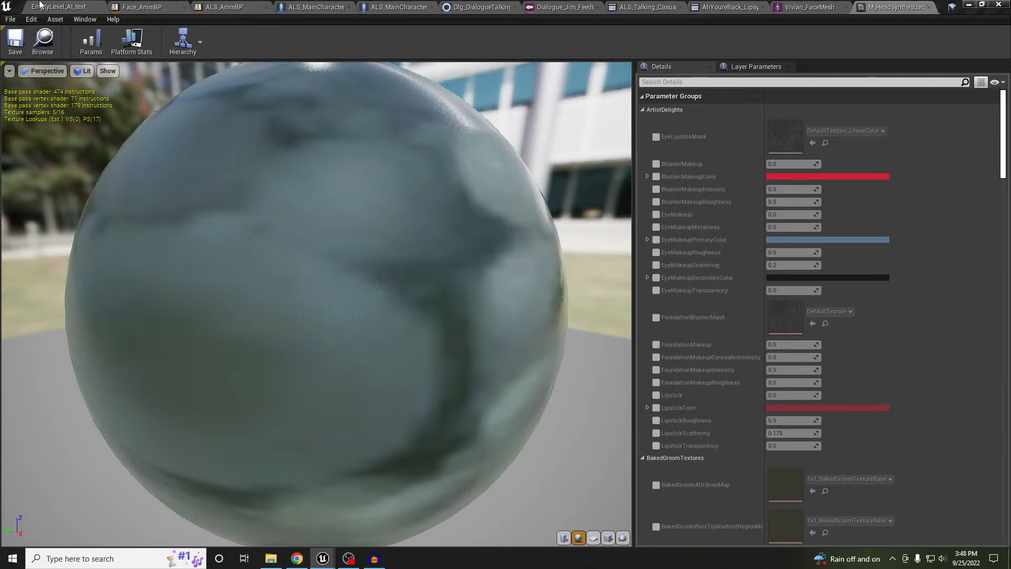
Step: Open the M_HeadSynthesized_Baked_LOD5 material from Vivian_FaceMesh slot Element 14 and close its editor after viewing the character in the level
click(58, 7)
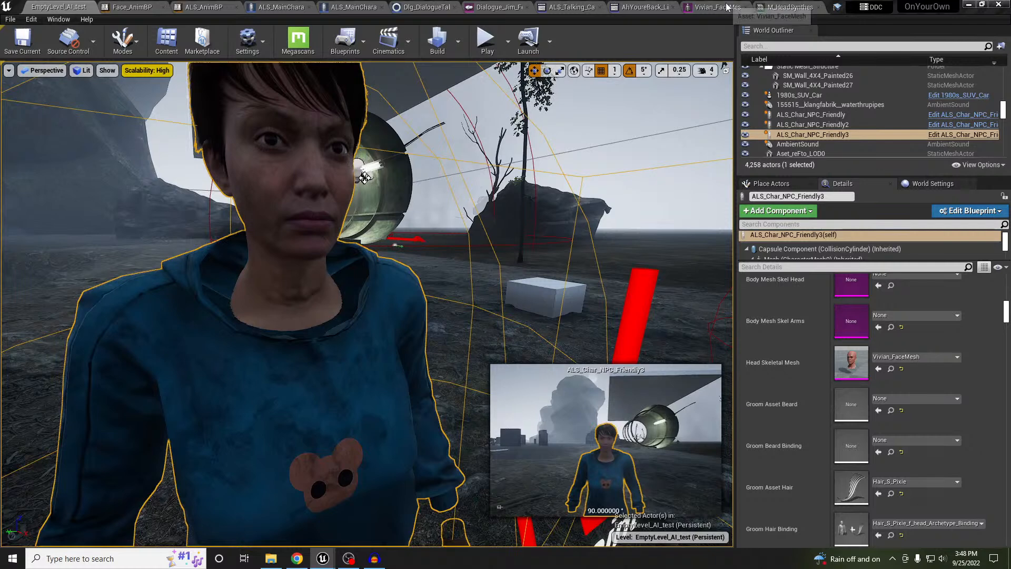
click(719, 7)
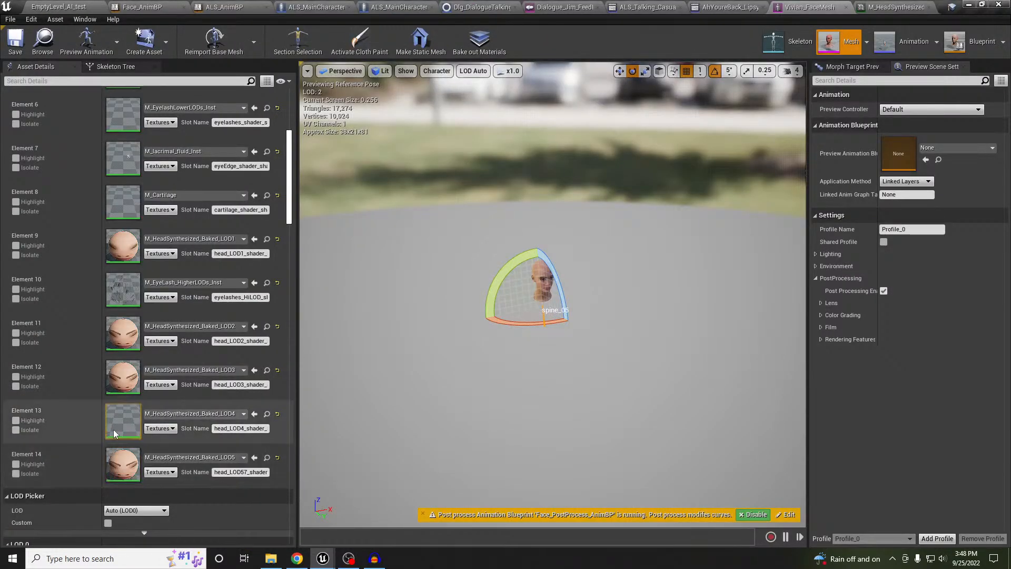
double_click(116, 464)
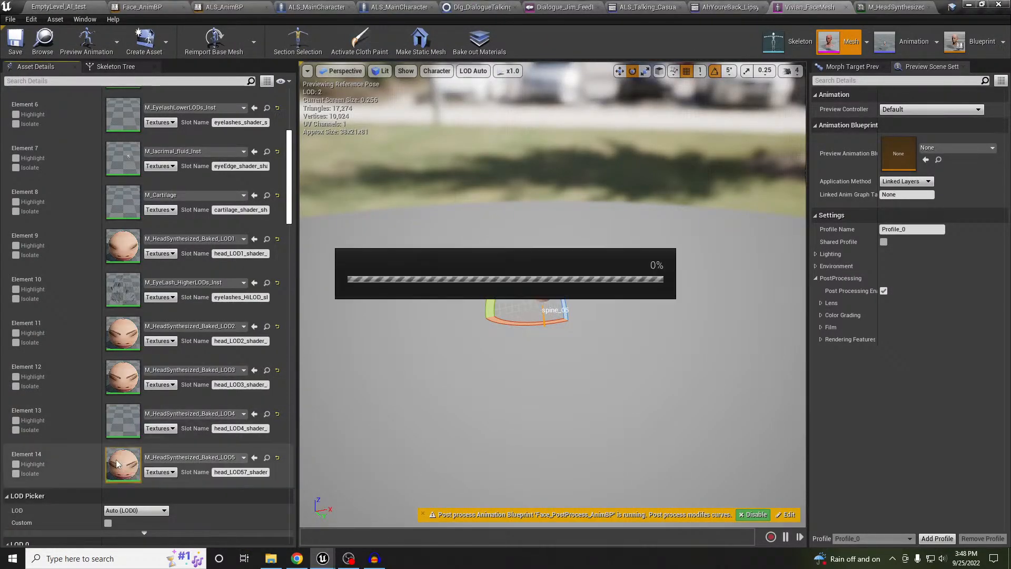
click(929, 8)
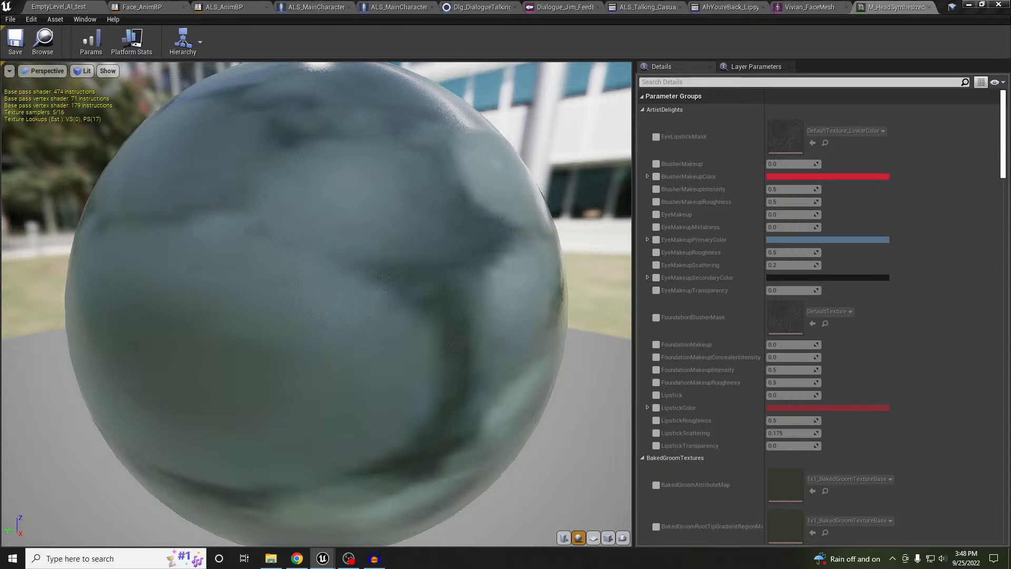
Step: Review the mesh, groom and color settings of ALS_Char_NPC_Friendly3 in the level
click(68, 7)
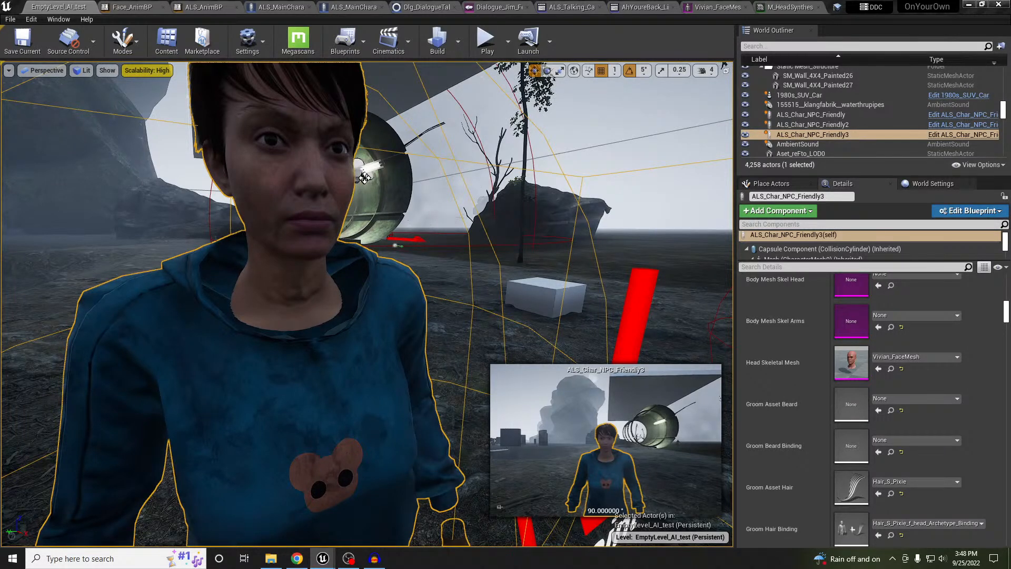
scroll(868, 364, down, 5)
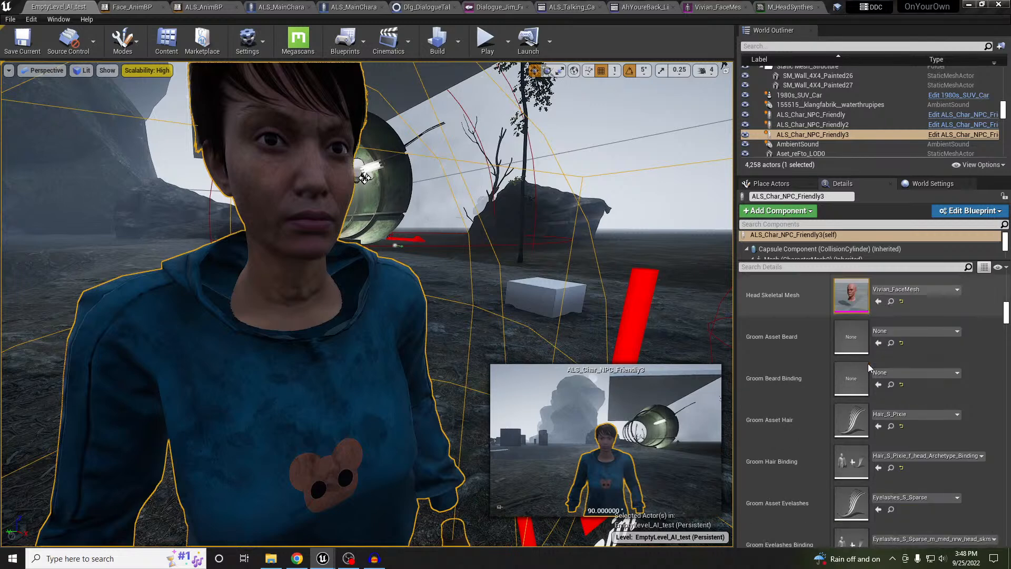
scroll(868, 365, down, 5)
scroll(868, 365, up, 5)
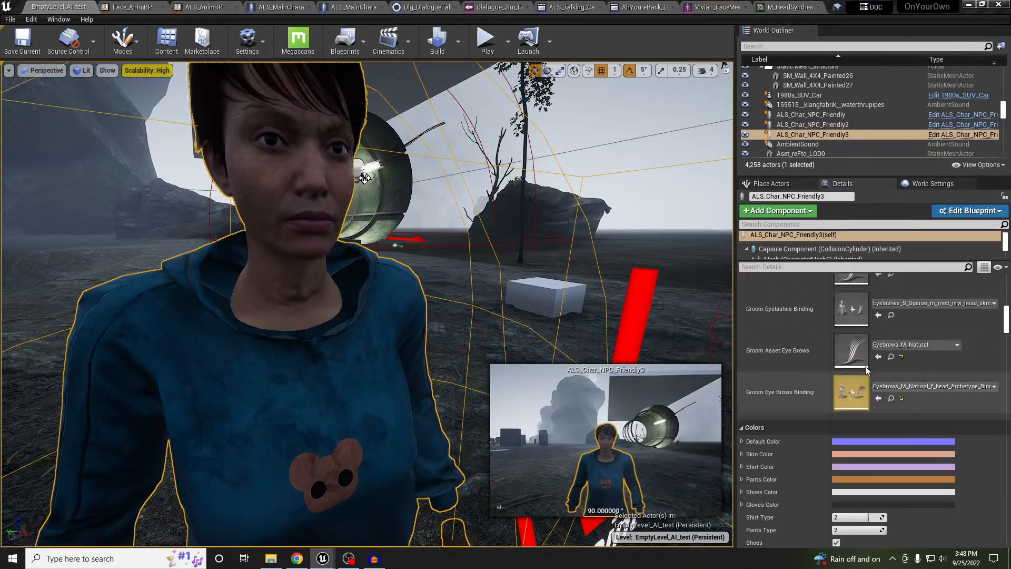
scroll(867, 370, up, 8)
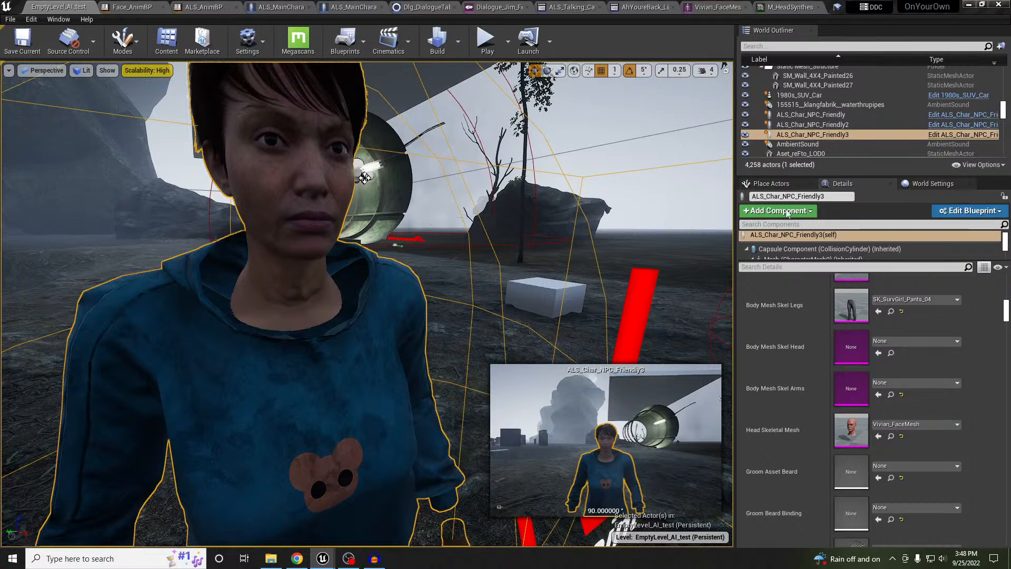
Step: Open the ALS_Char_NPC_Friendly blueprint and examine the head LOD materials of its Face component
click(972, 211)
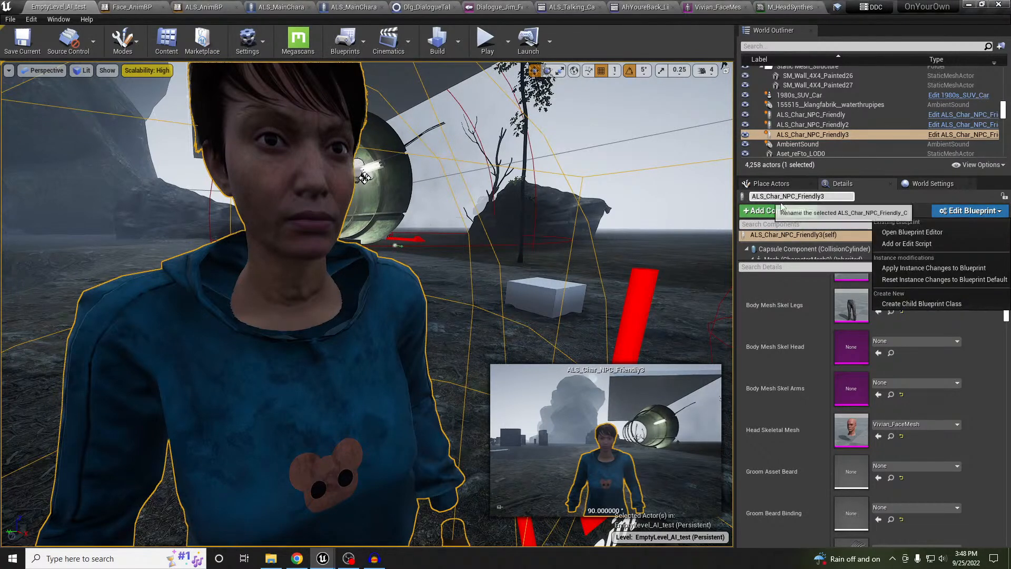
click(911, 231)
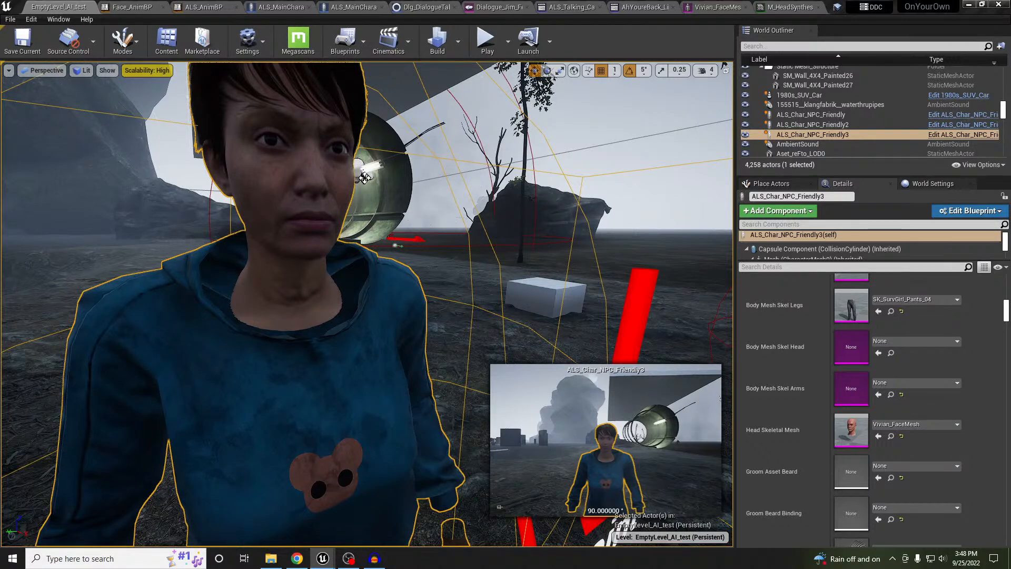
click(963, 135)
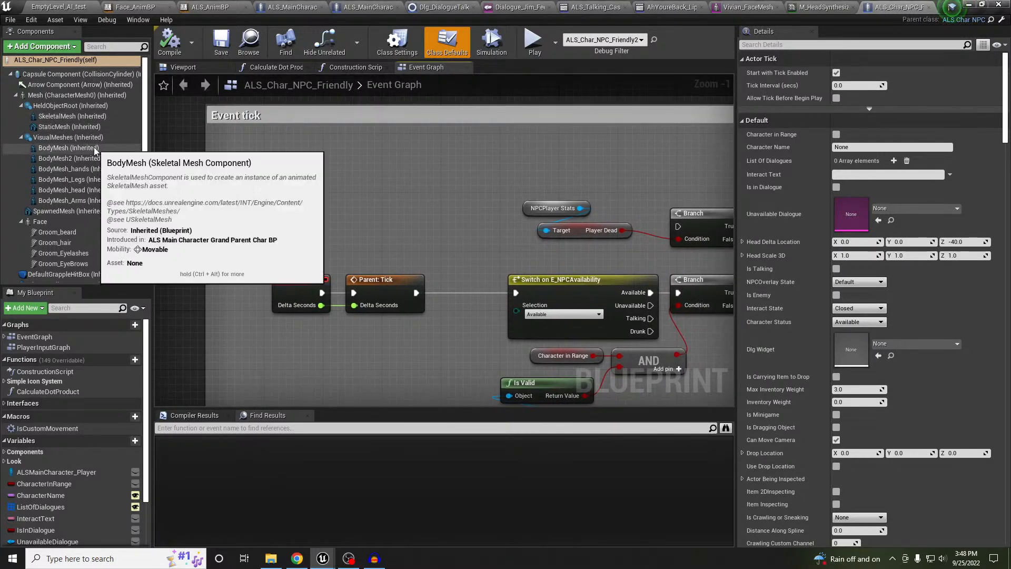
click(76, 222)
scroll(933, 280, down, 10)
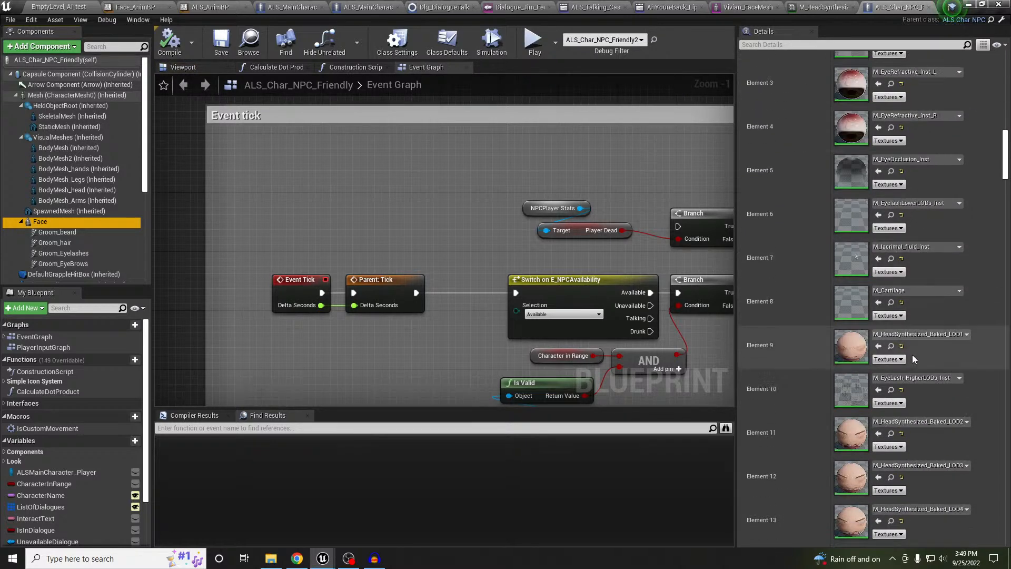
scroll(911, 355, down, 3)
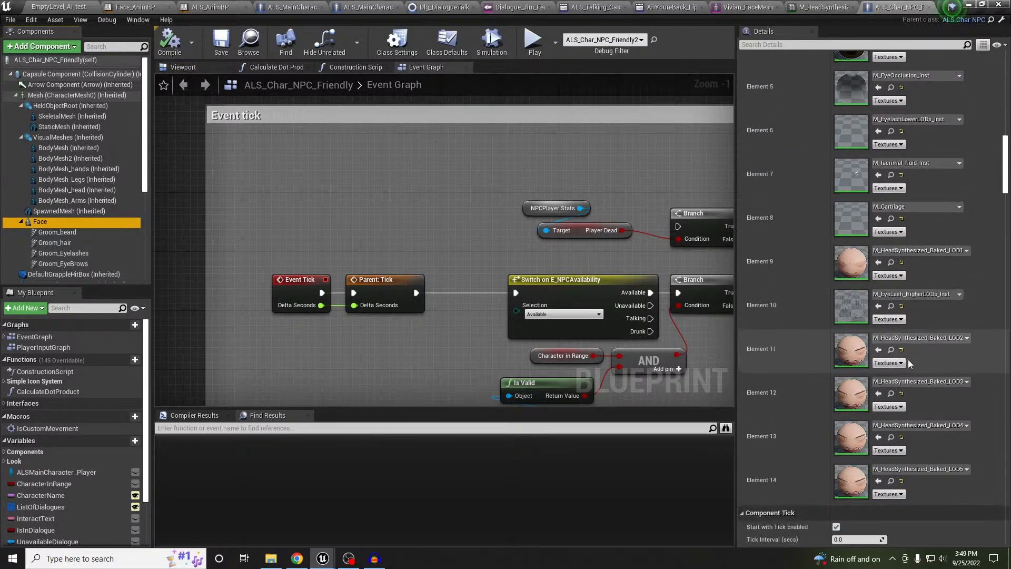
Step: Inspect the Face component's Element 13 head material and its assigned skeletal mesh, and return to the level
double_click(852, 437)
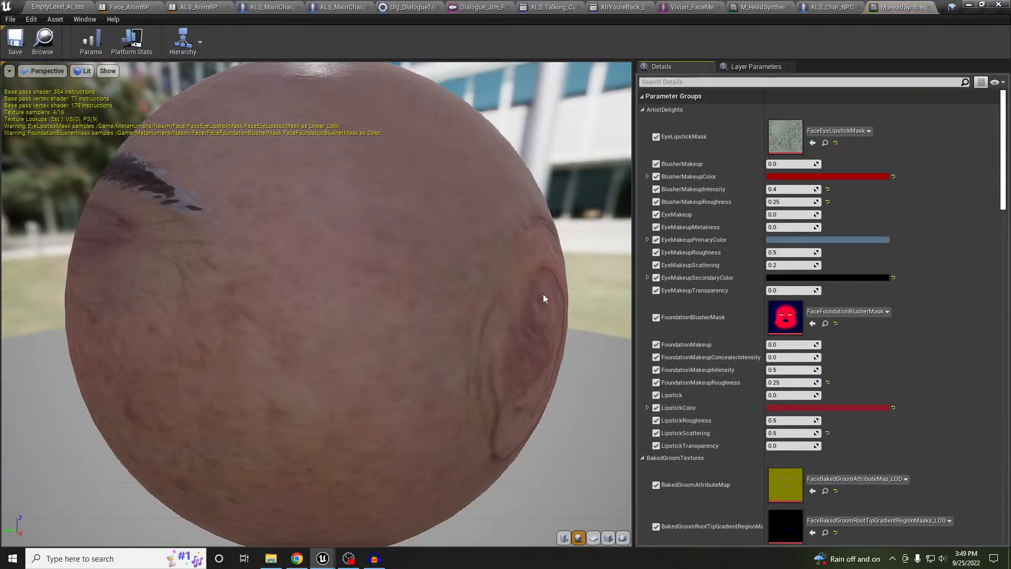
click(930, 8)
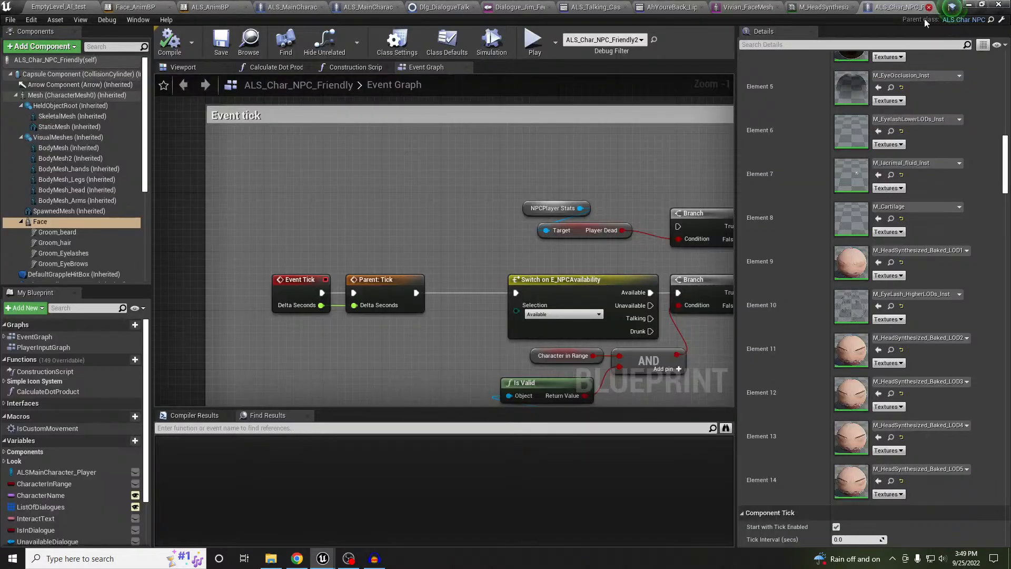
scroll(861, 303, up, 10)
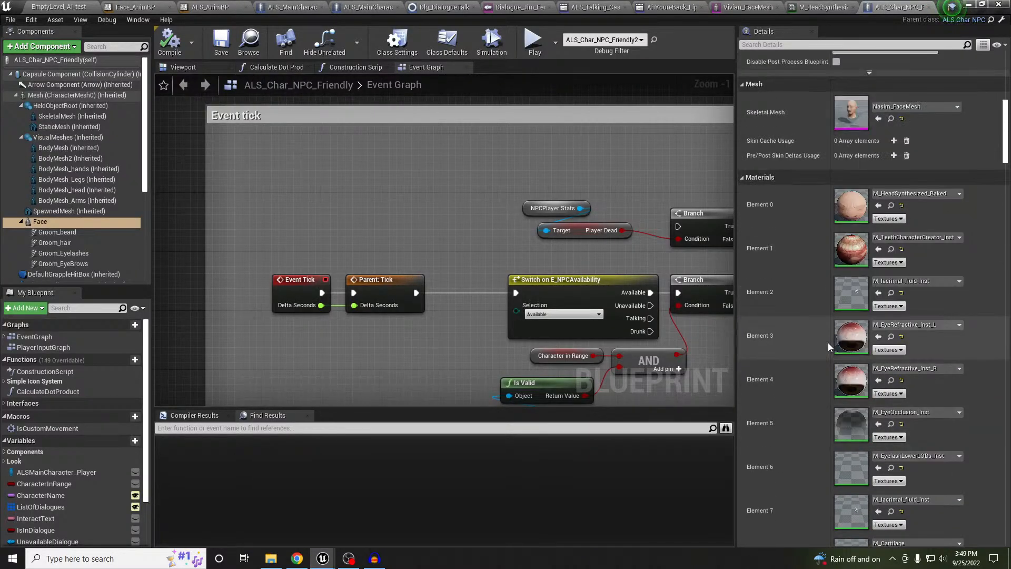
scroll(828, 342, up, 3)
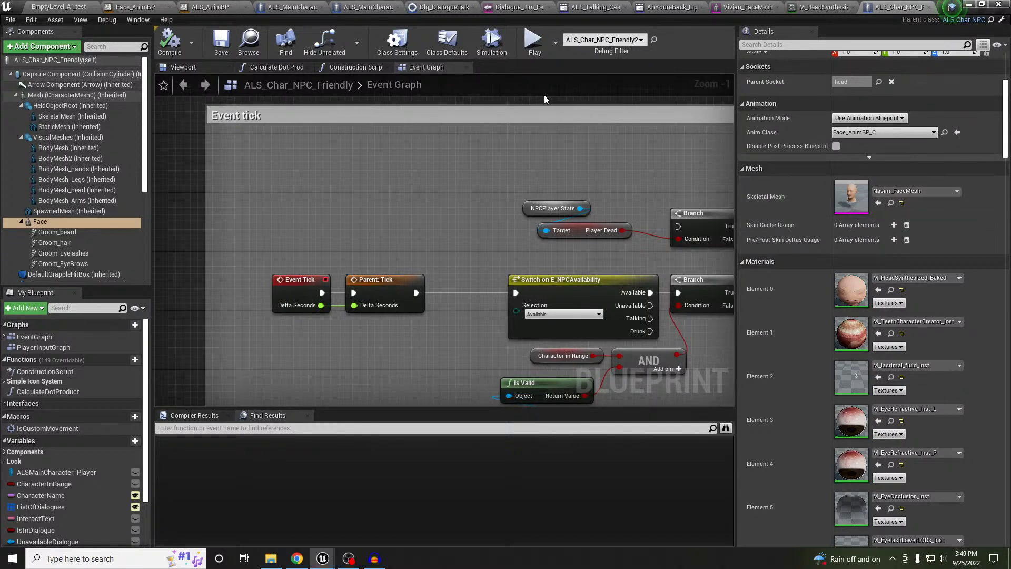
click(53, 5)
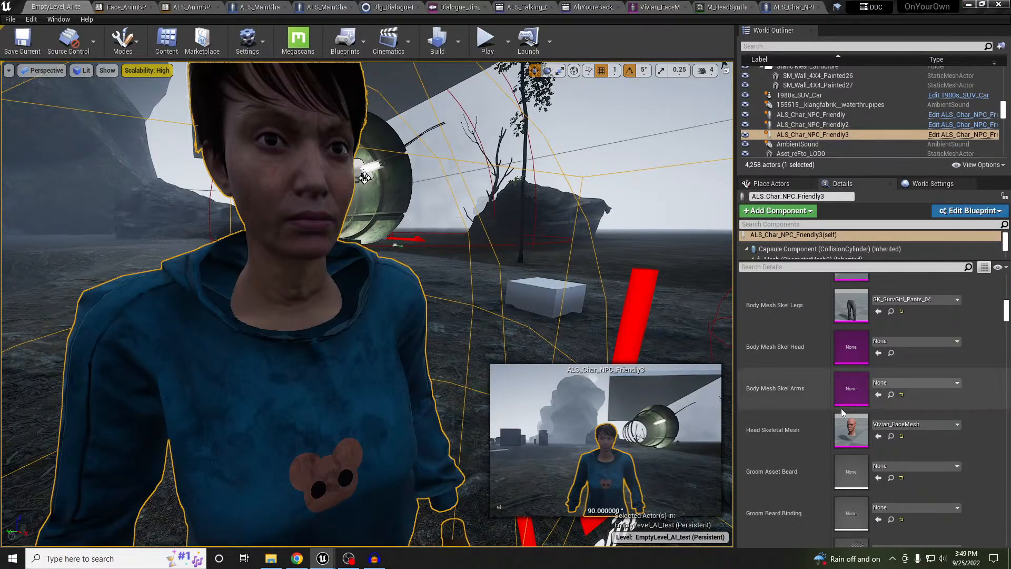
Step: Review the settings of ALS_Char_NPC_Friendly3, inspect its Vivian_FaceMesh head skeletal mesh in the mesh editor, and return to the level
scroll(822, 421, down, 2)
scroll(821, 422, down, 9)
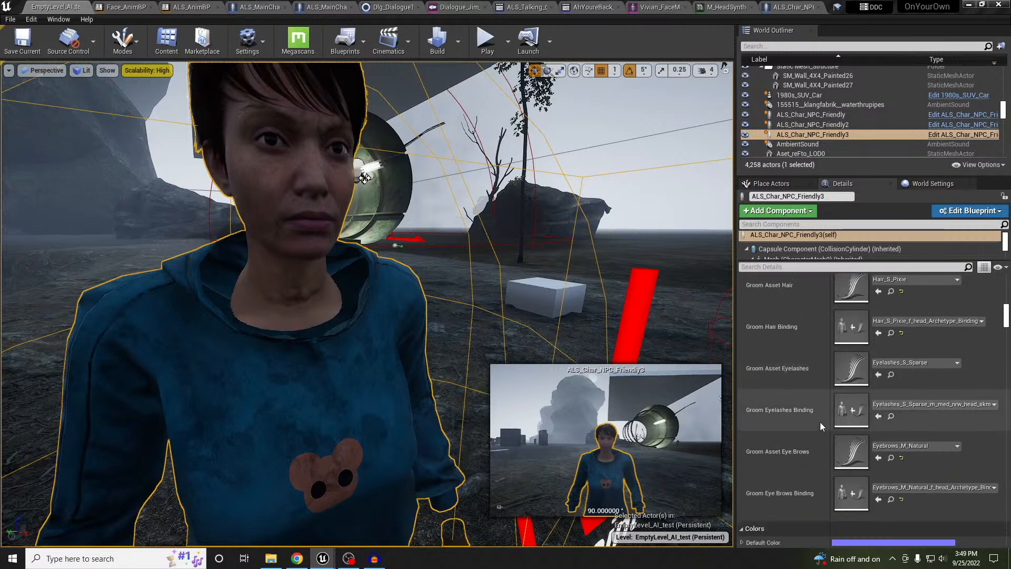
scroll(821, 426, down, 10)
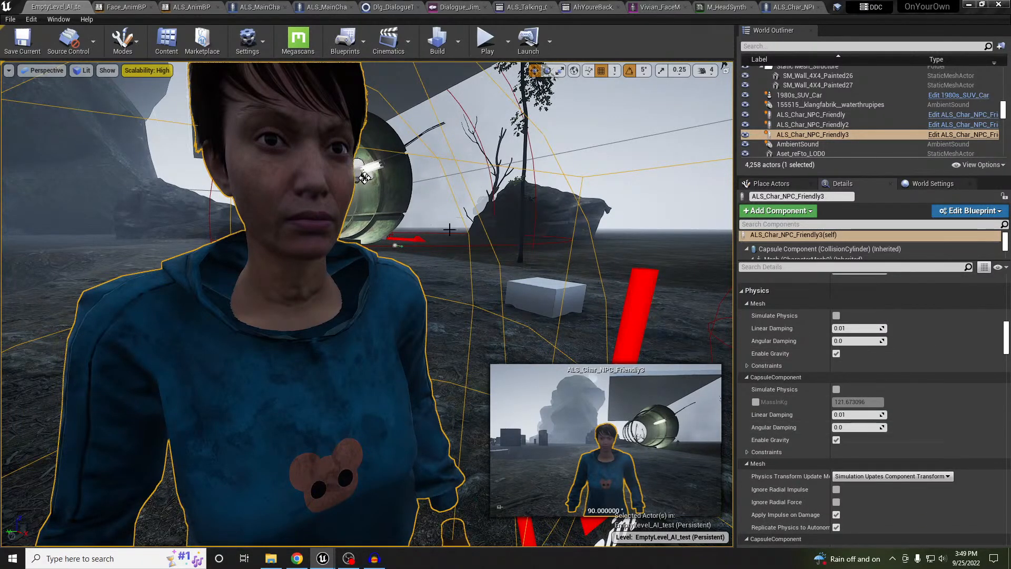
scroll(811, 319, up, 4)
scroll(806, 321, up, 10)
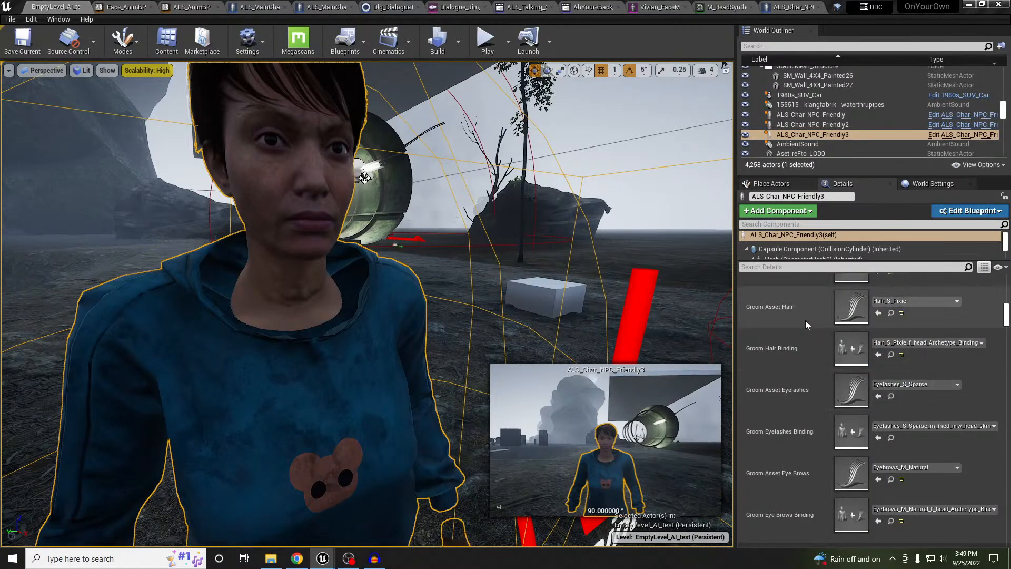
scroll(805, 320, down, 1)
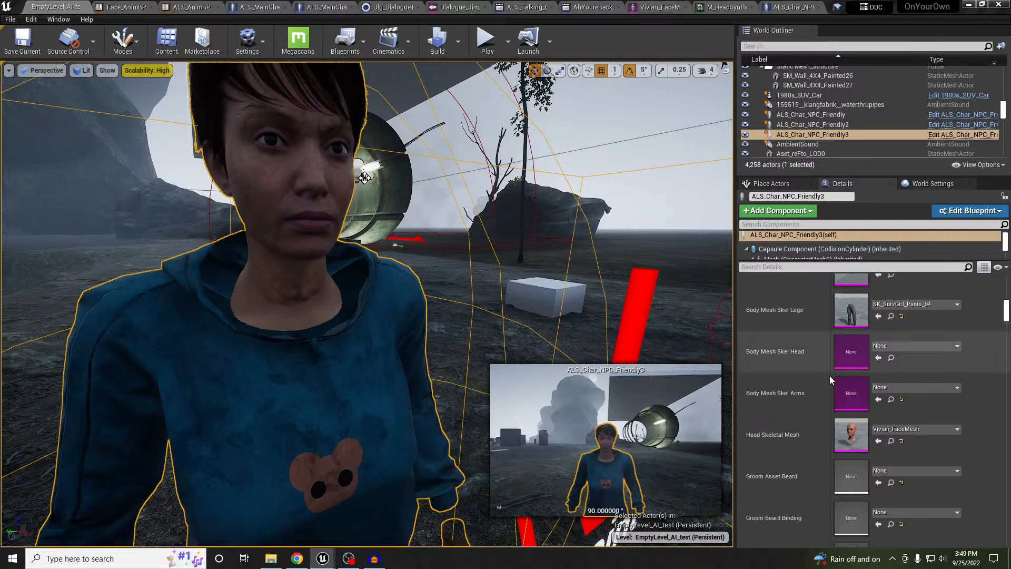
double_click(852, 445)
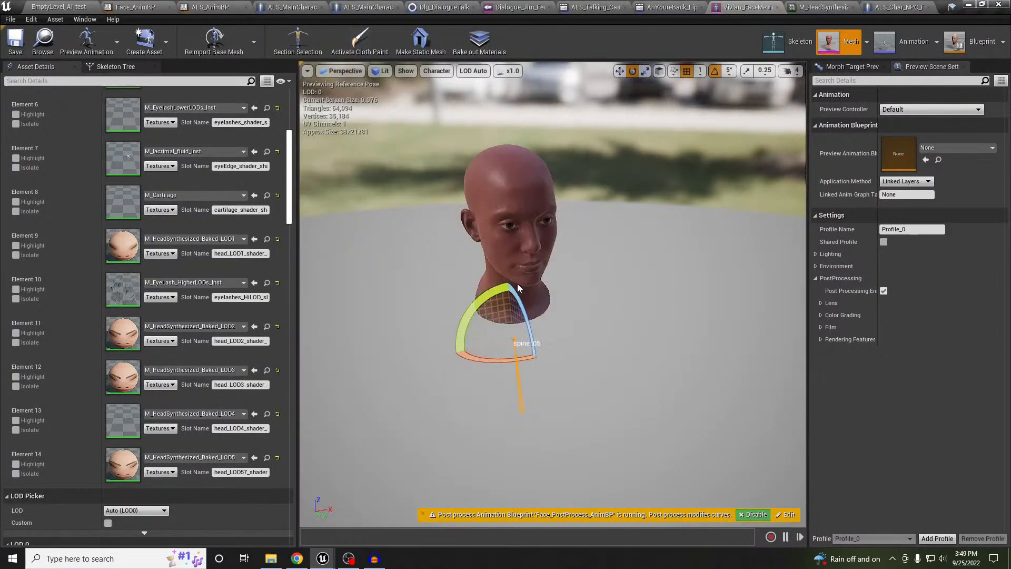
right_drag(520, 189, 529, 202)
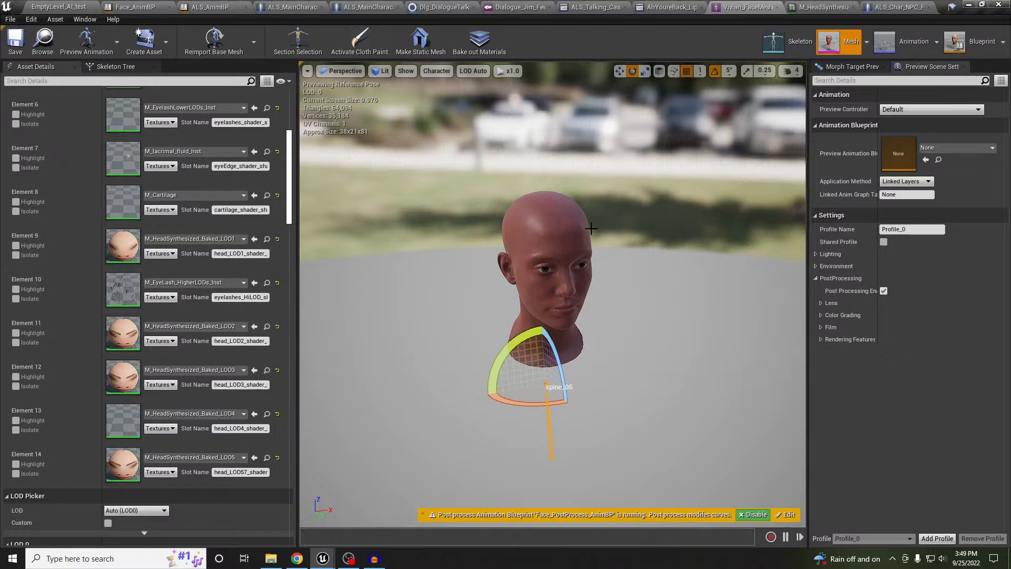
click(55, 7)
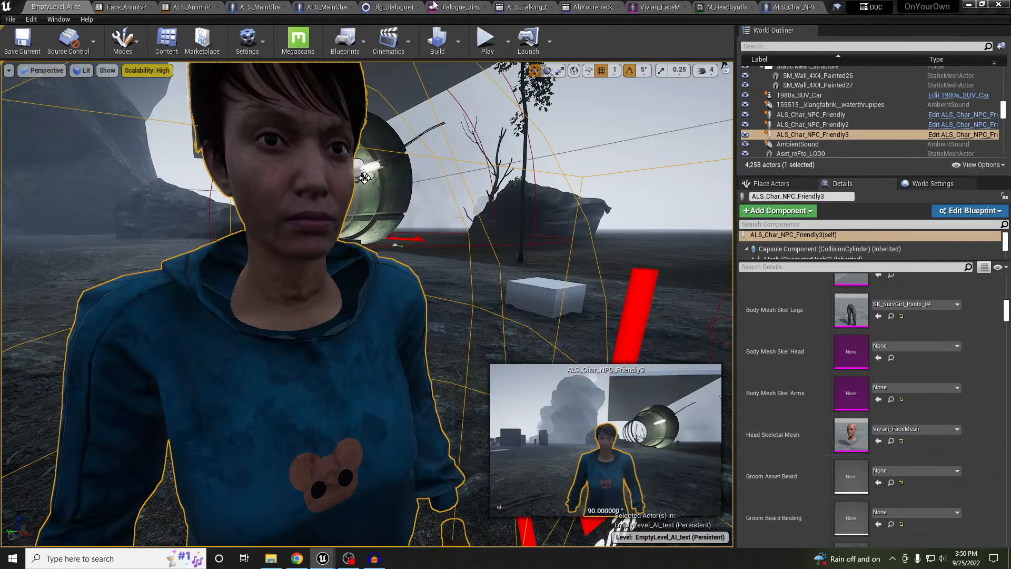
Step: Open the ALS_Char_NPC_Friendly blueprint and inspect the Element 0 head material M_HeadSynthesized_Baked of its Face component
click(262, 8)
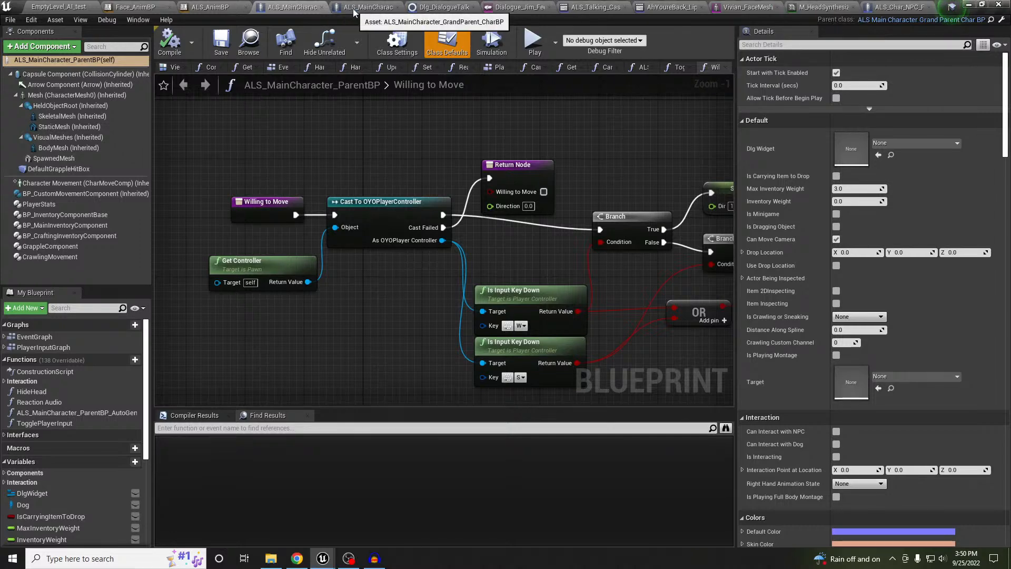
click(58, 7)
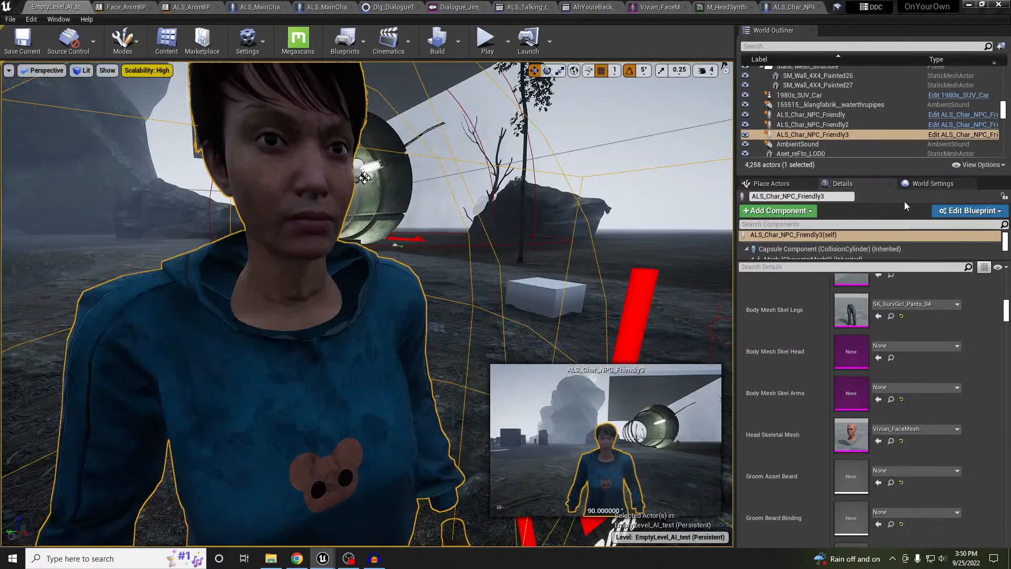
click(952, 212)
click(954, 233)
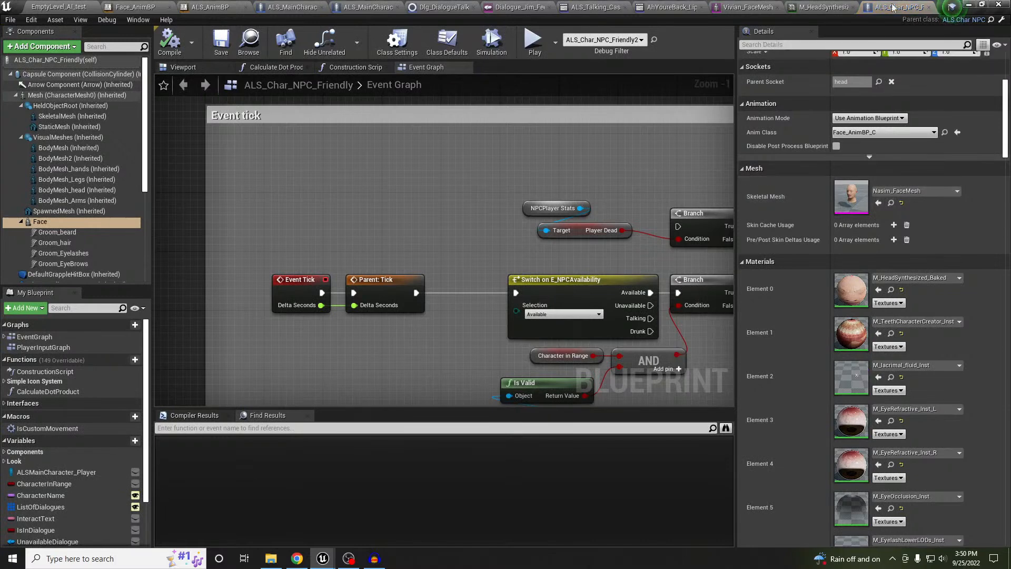
double_click(851, 295)
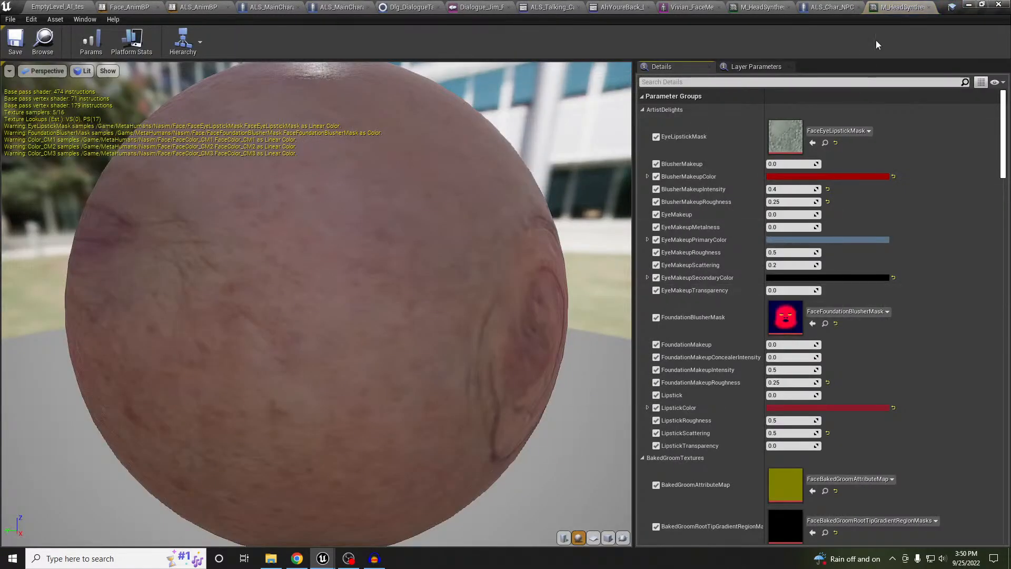
click(930, 7)
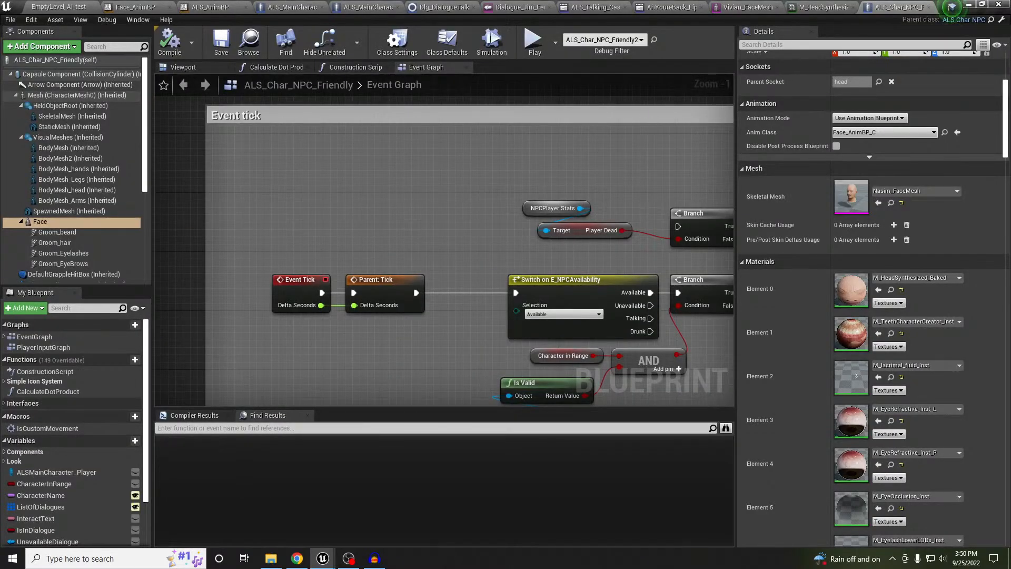
Step: Try an Opacity strength of 0.0 on M_HeadSynthesized_Baked, comparing the character in the level, and close the material
click(53, 6)
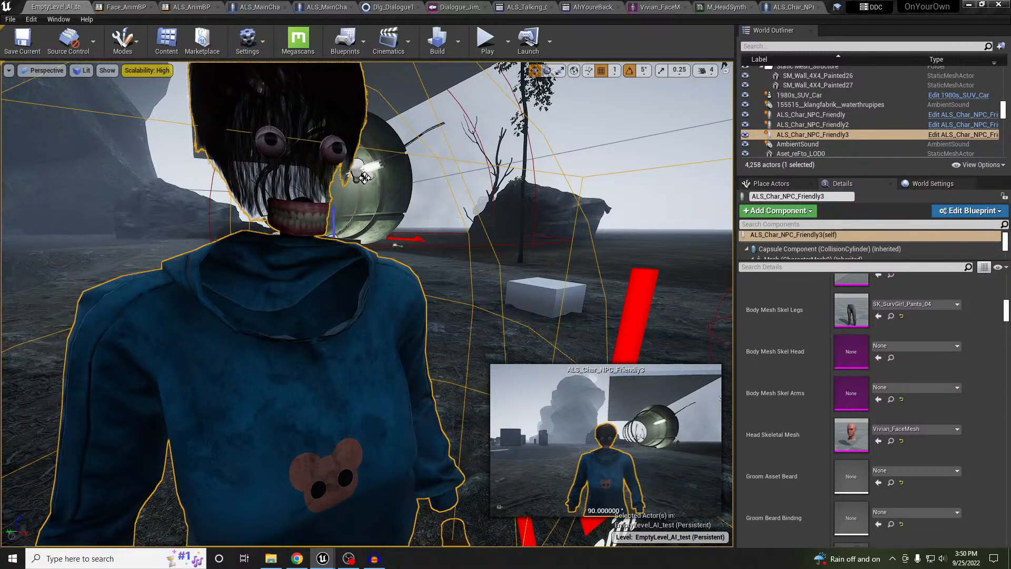
drag(1010, 48, 833, 7)
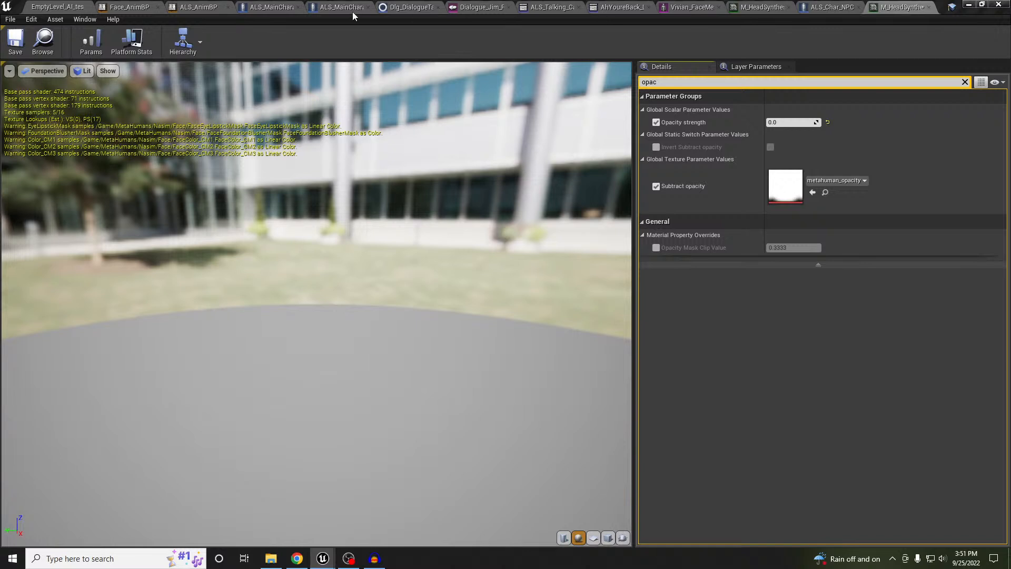
click(825, 7)
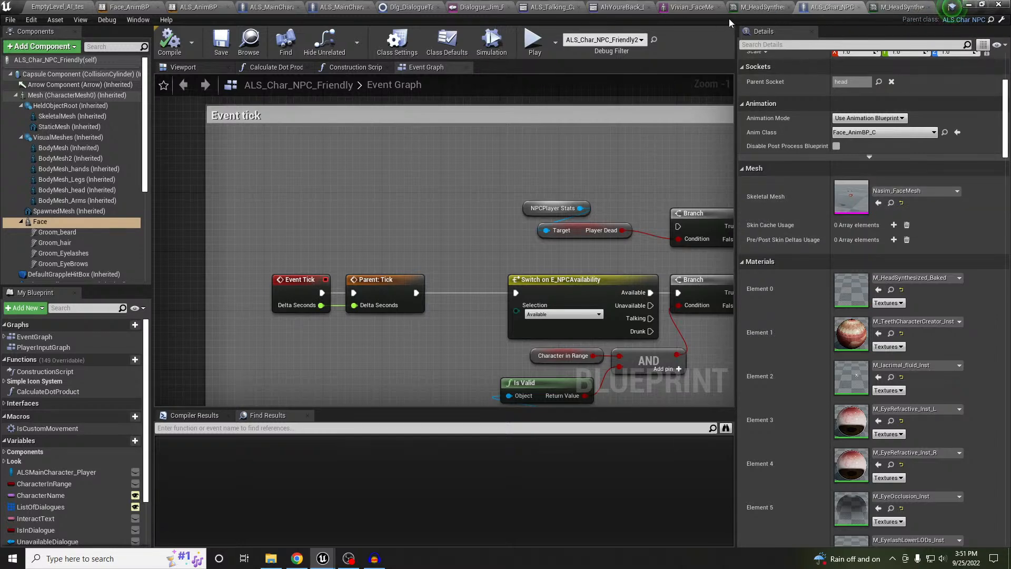
click(693, 9)
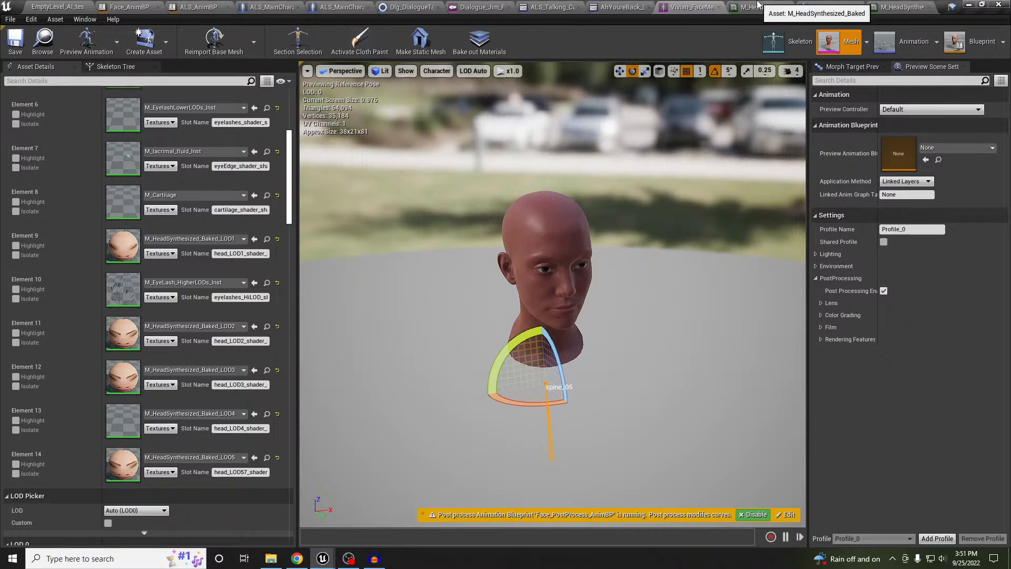
click(73, 7)
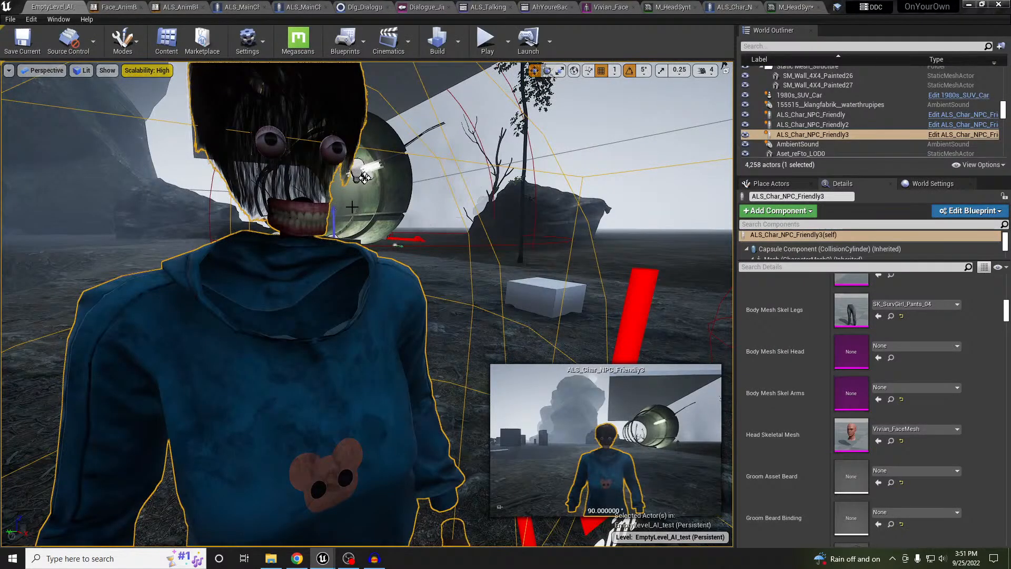
click(795, 7)
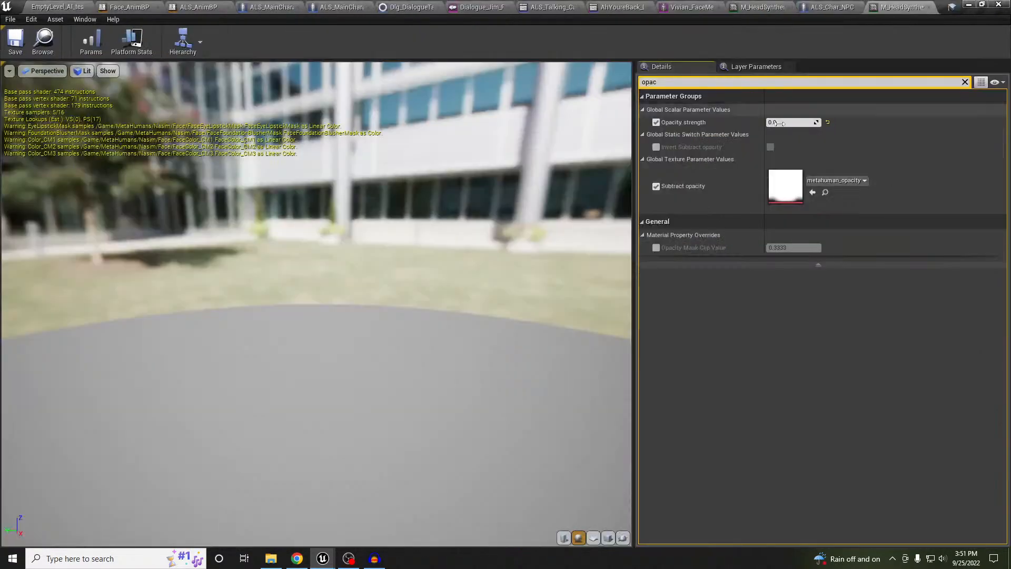
click(966, 82)
click(859, 84)
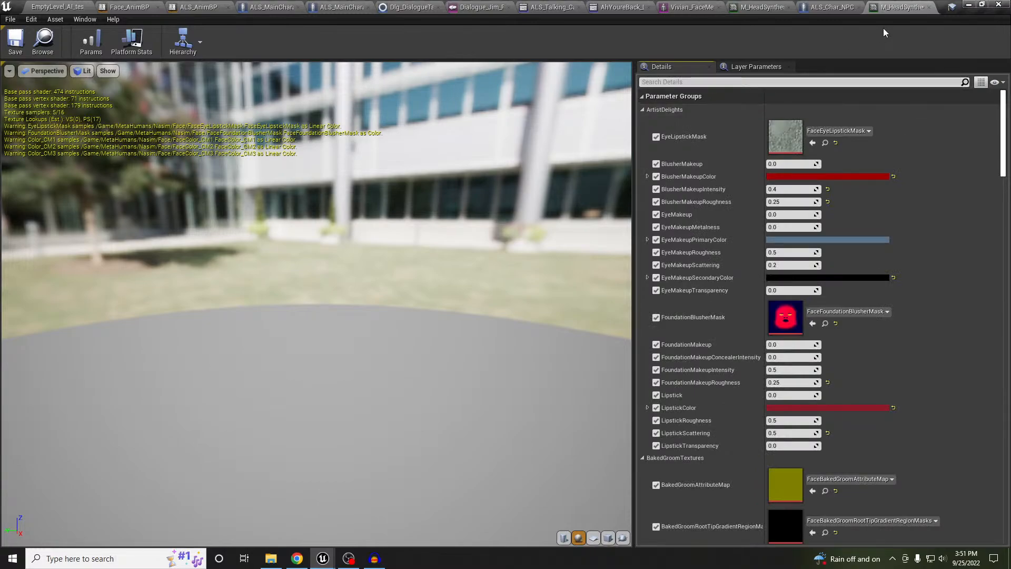
click(929, 6)
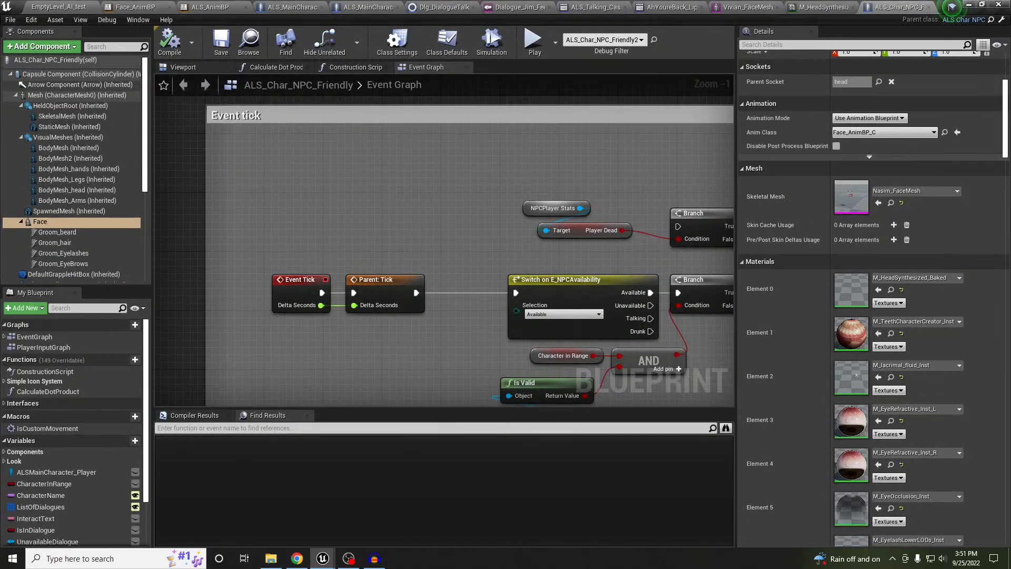
Step: Set the Opacity strength of M_HeadSynthesized_Baked to about 9.67 and preview the material on a cube in an enlarged floating editor
click(58, 8)
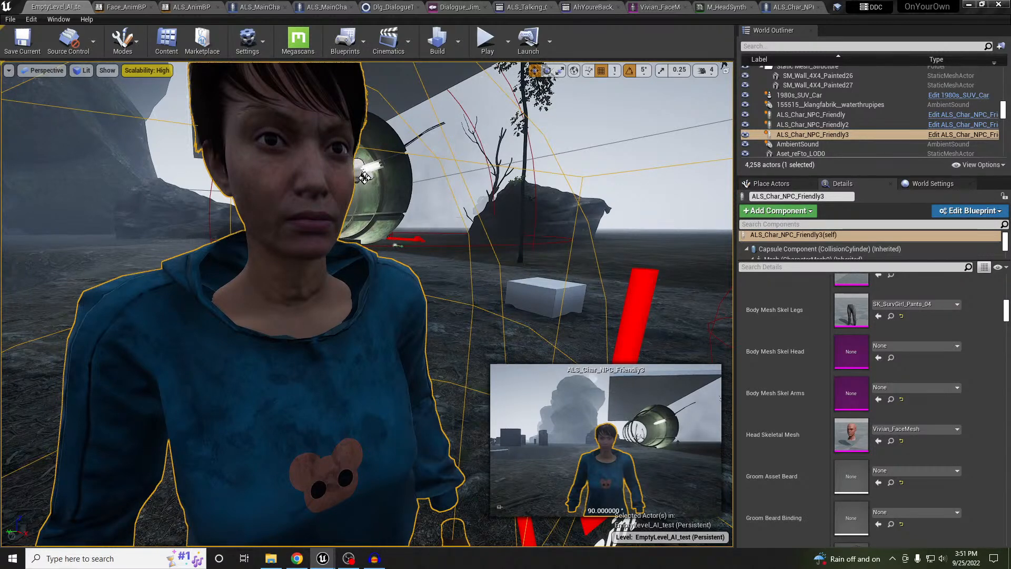
drag(1010, 125, 163, 119)
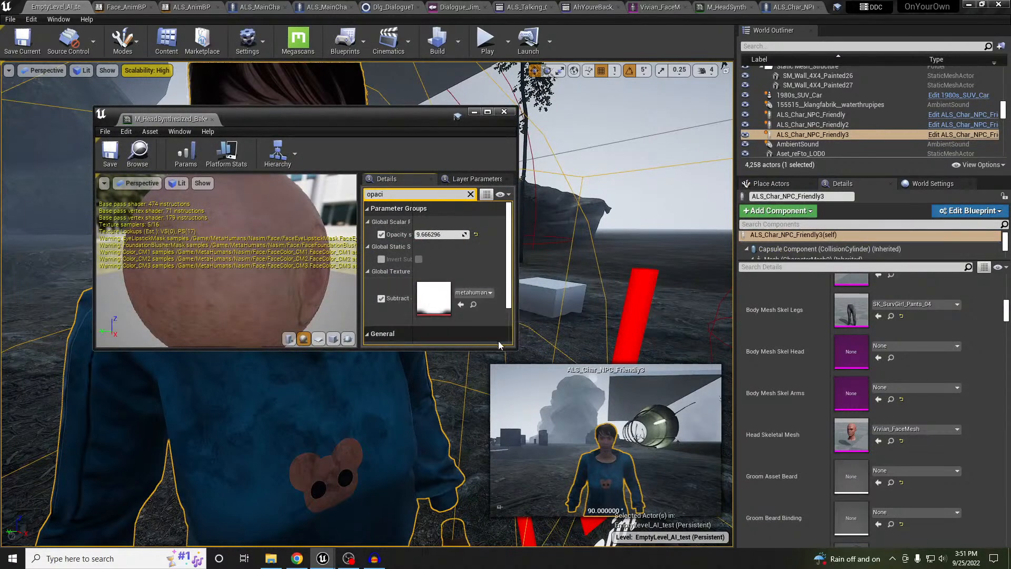
drag(526, 356, 725, 492)
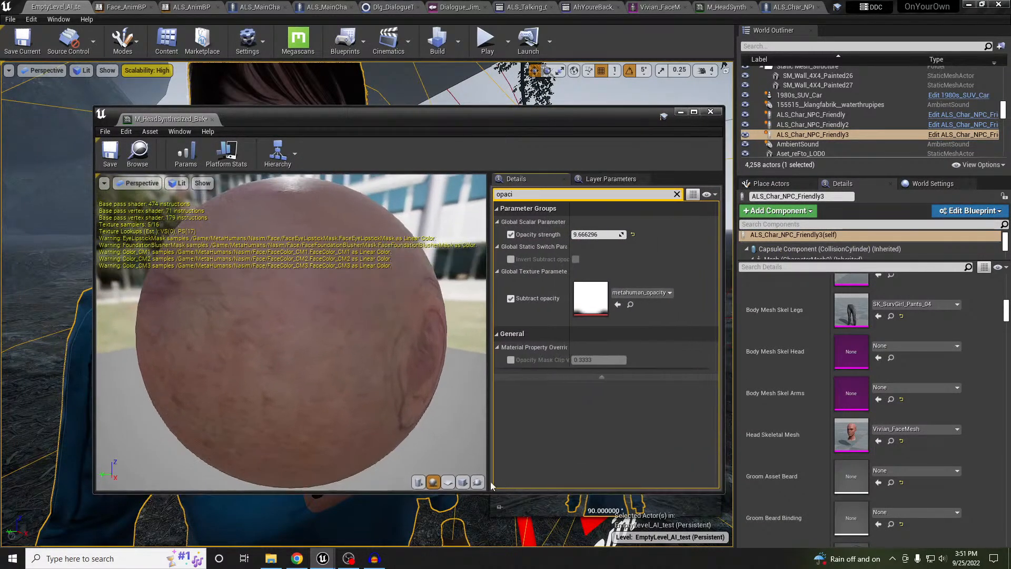
click(463, 482)
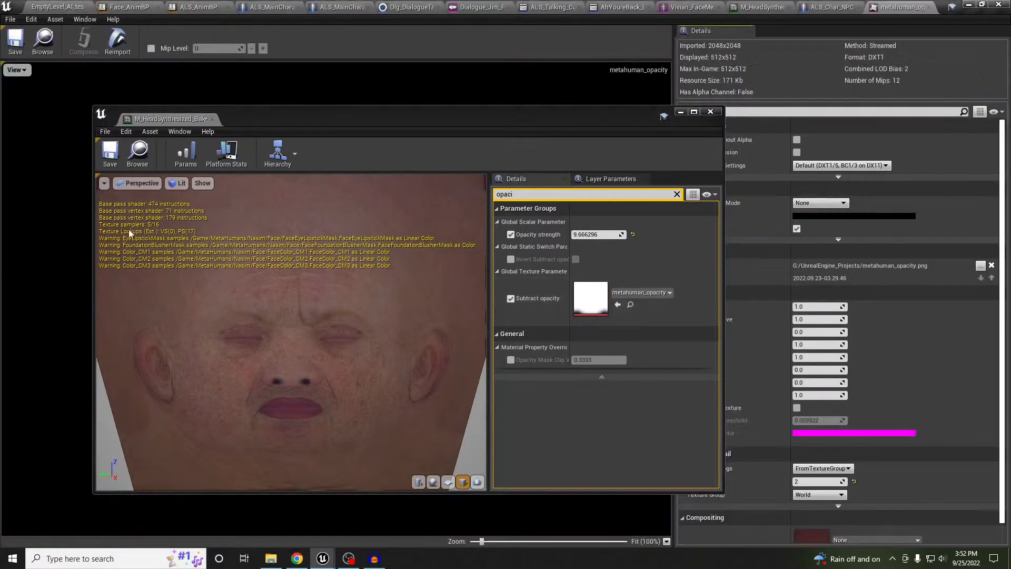
Step: Examine the metahuman_opacity texture's dark neck area, close the texture, and return to the level
drag(294, 121, 1010, 104)
scroll(248, 437, up, 2)
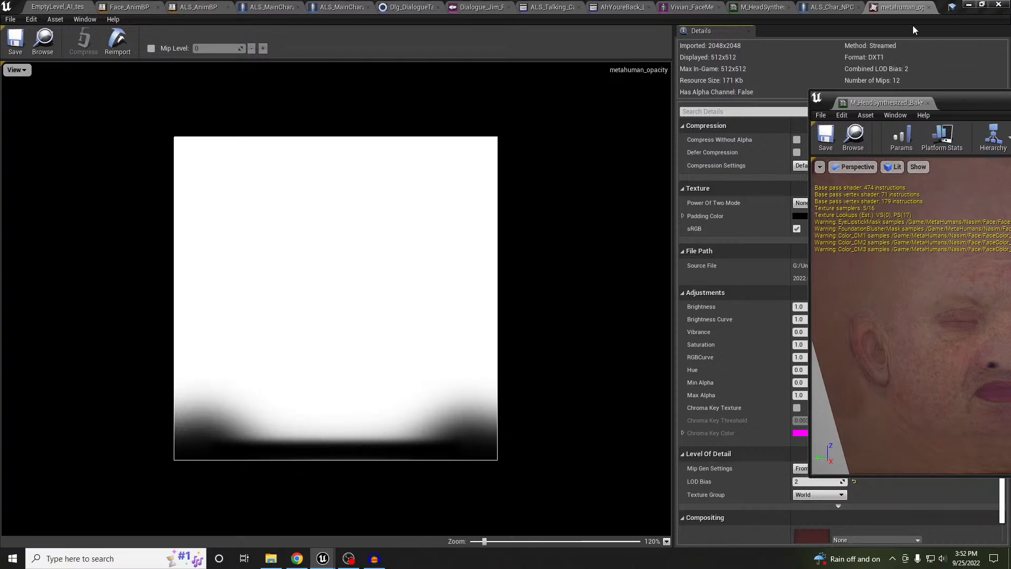
click(929, 8)
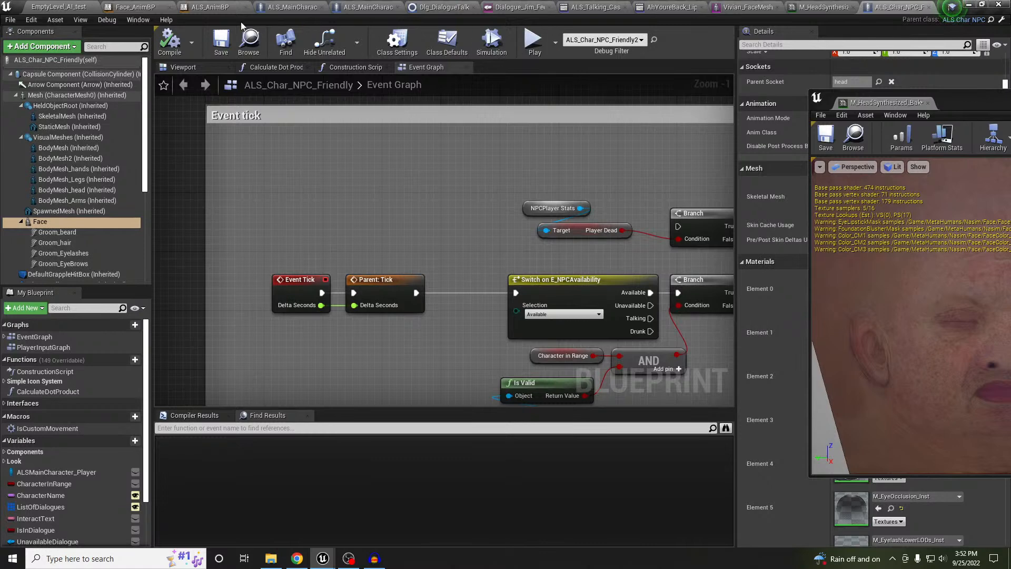
click(59, 7)
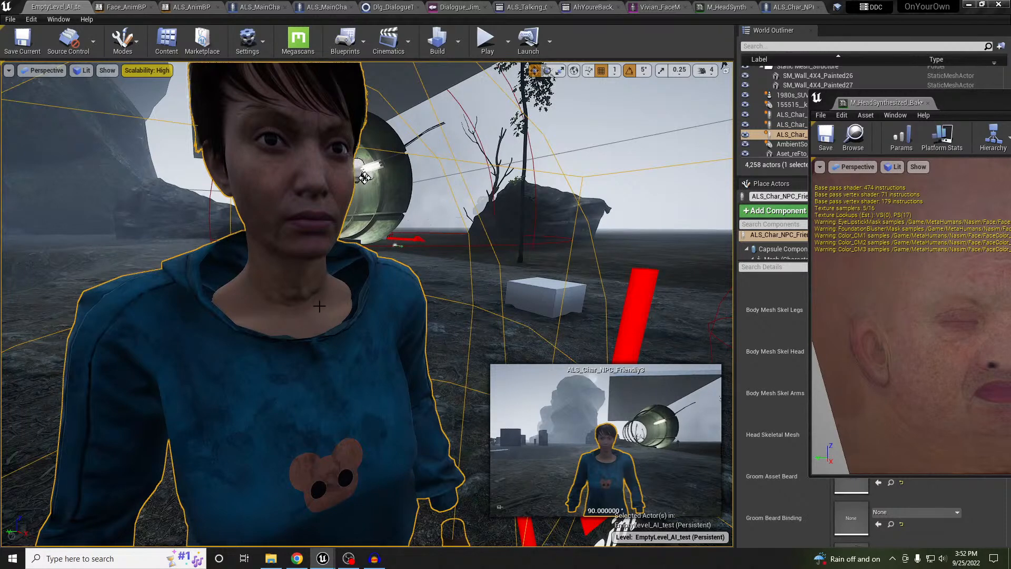
Step: Raise the Opacity strength of M_HeadSynthesized_Baked to about 354.05, minimize its editor, and check the neckline in the level
drag(1010, 100, 642, 64)
mouse_move(869, 182)
mouse_down()
mouse_move(911, 182)
mouse_move(870, 182)
mouse_move(906, 182)
mouse_move(878, 182)
mouse_up()
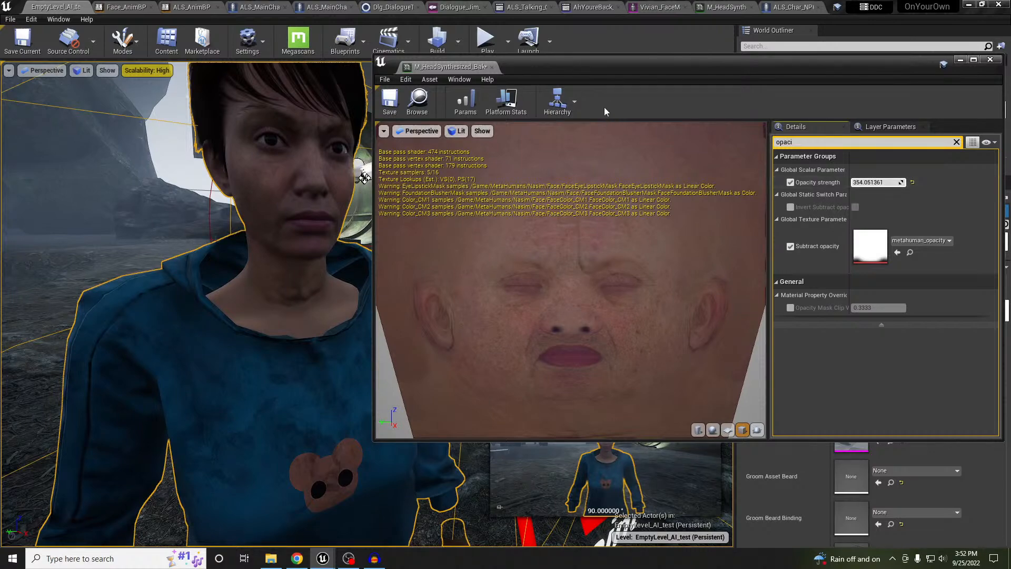
click(961, 59)
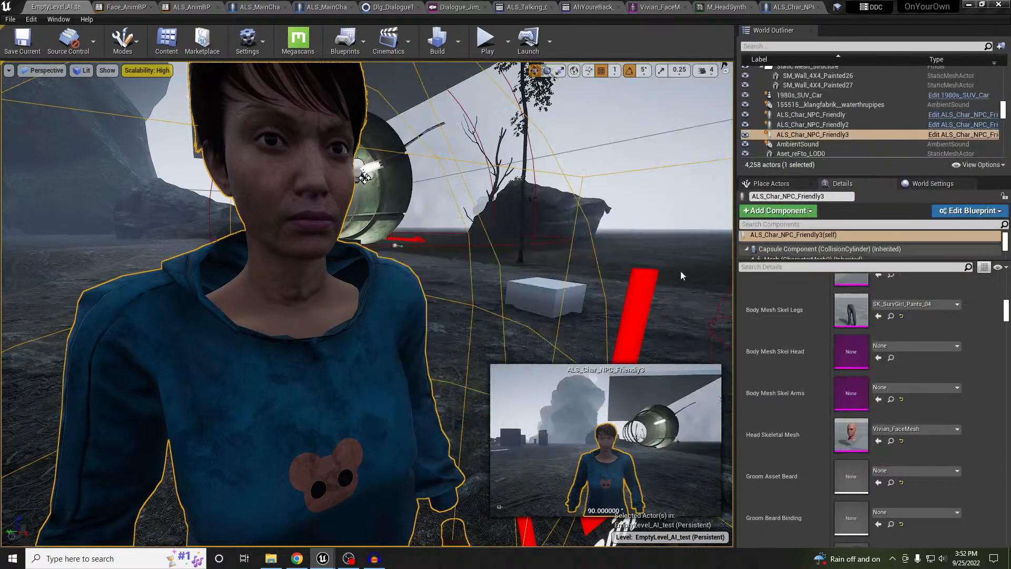
right_drag(369, 237, 466, 256)
right_drag(203, 361, 174, 354)
Step: Set the X value of Head Delta Location to 2.0 on ALS_Char_NPC_Friendly3
scroll(866, 345, up, 8)
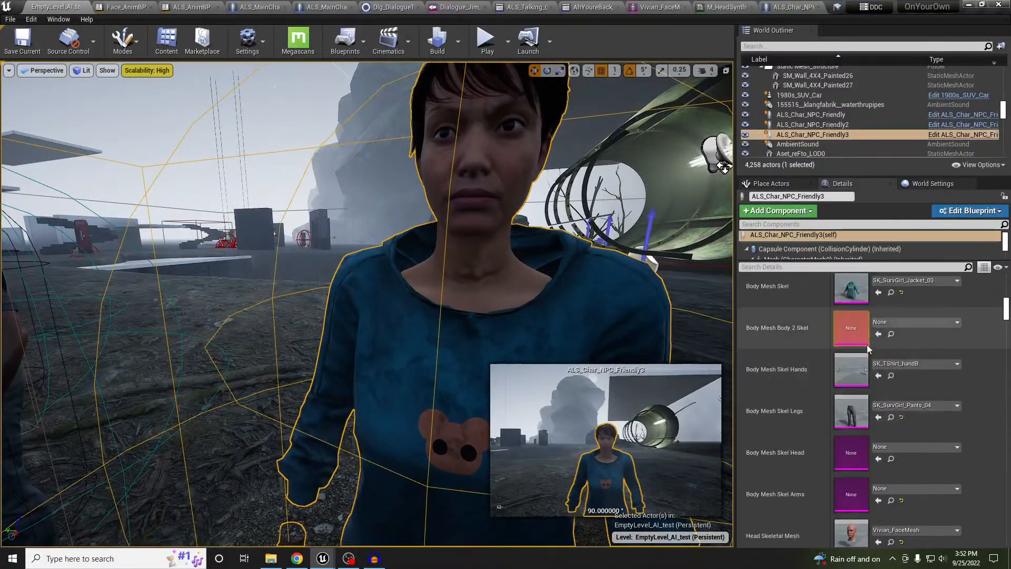
scroll(867, 344, up, 5)
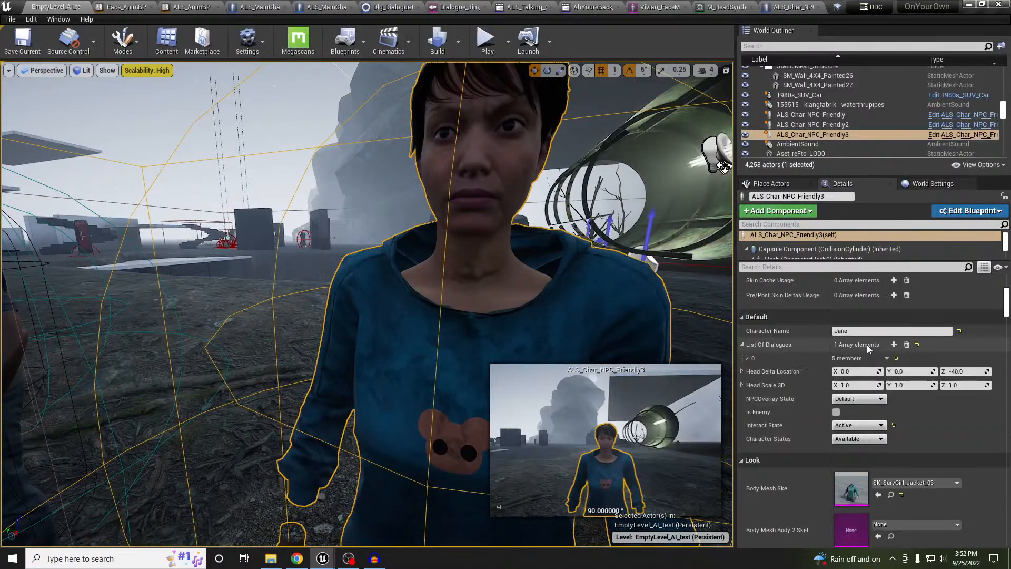
click(864, 371)
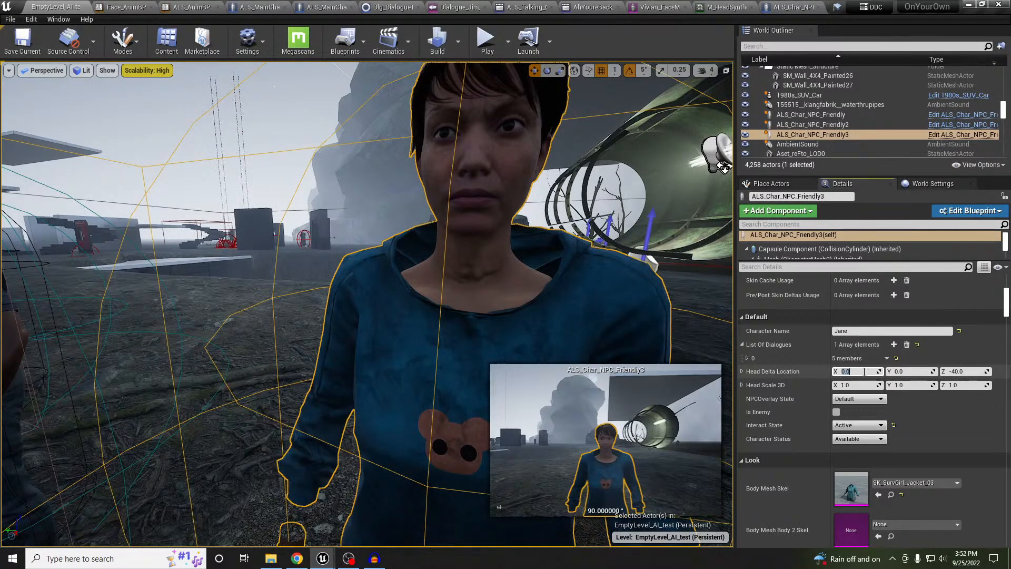
text(2)
key(Return)
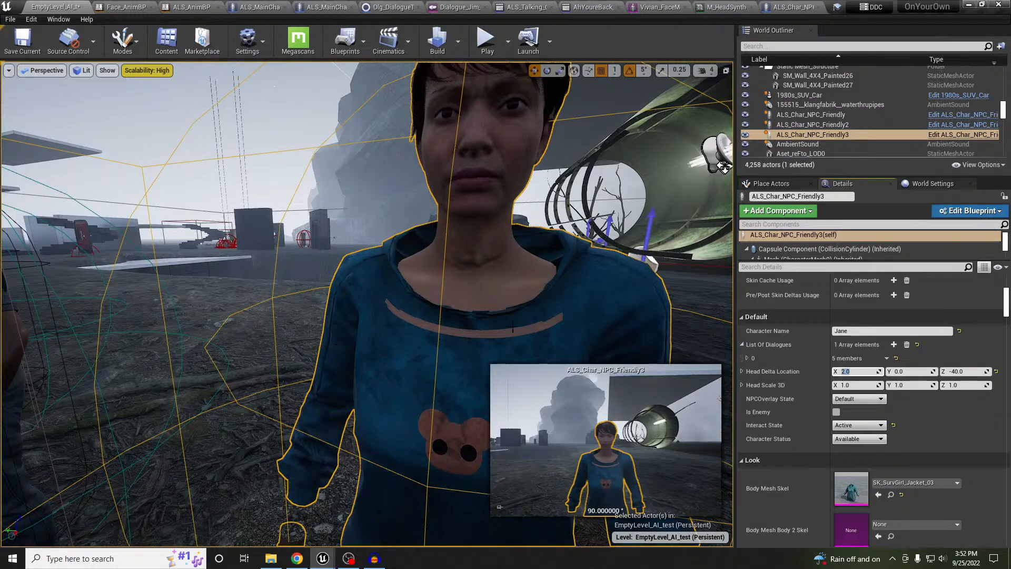
Step: Set the Y value of Head Delta Location to -2.0 on ALS_Char_NPC_Friendly3, judging the head from the side
right_drag(410, 377, 629, 371)
key(a)
key(e)
key(d)
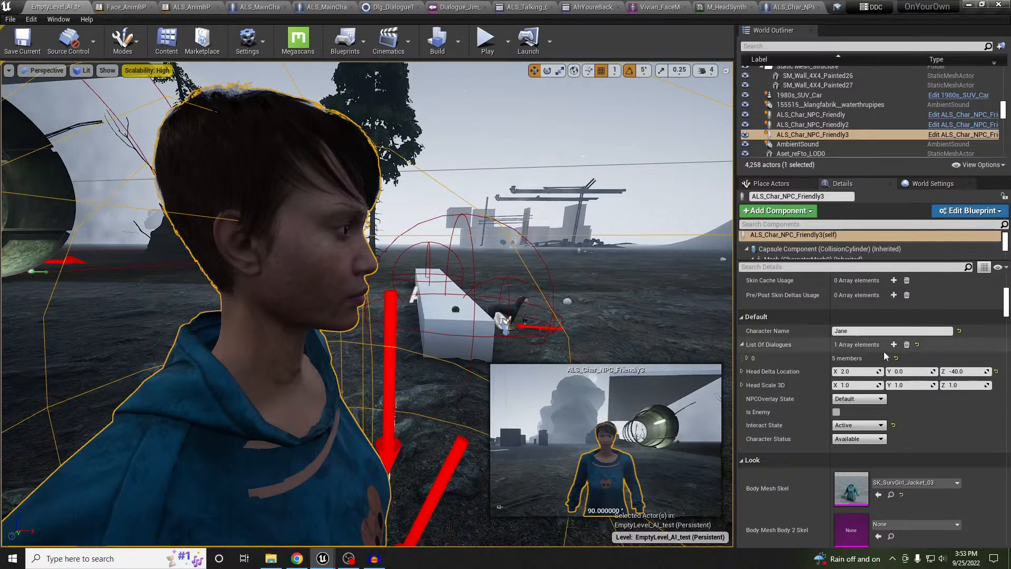
click(917, 372)
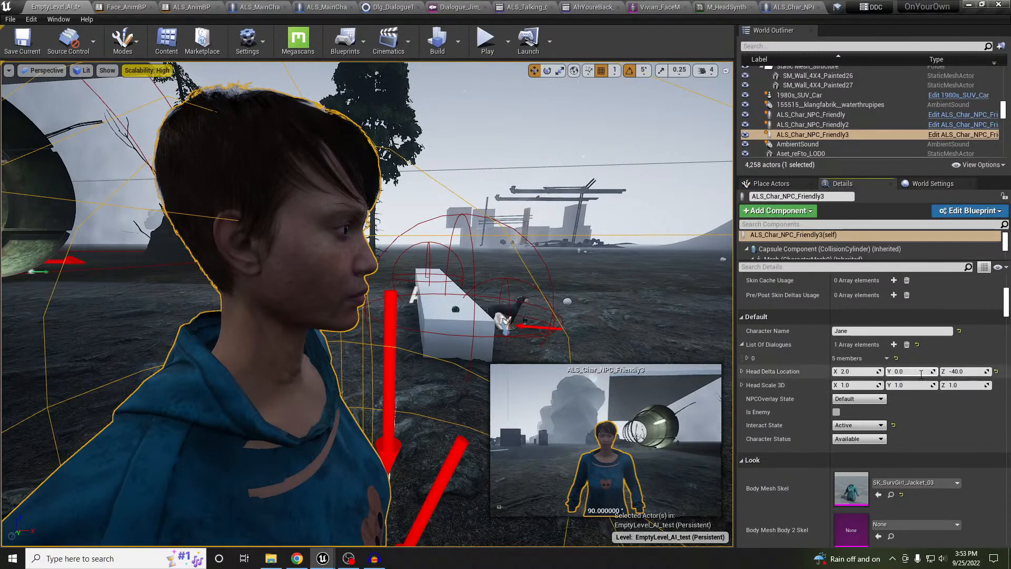
text(0.2)
key(Return)
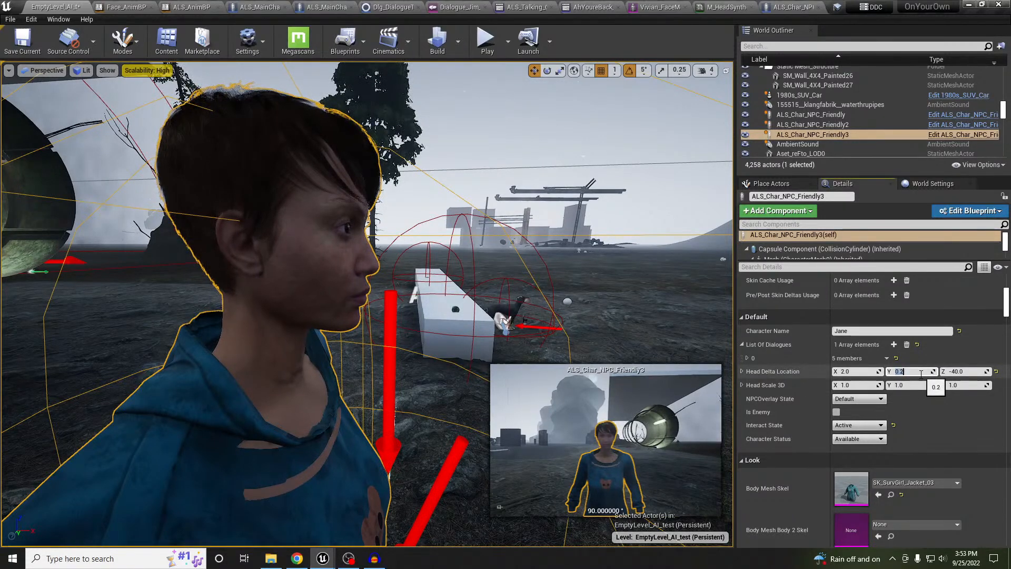
text(-2)
key(Return)
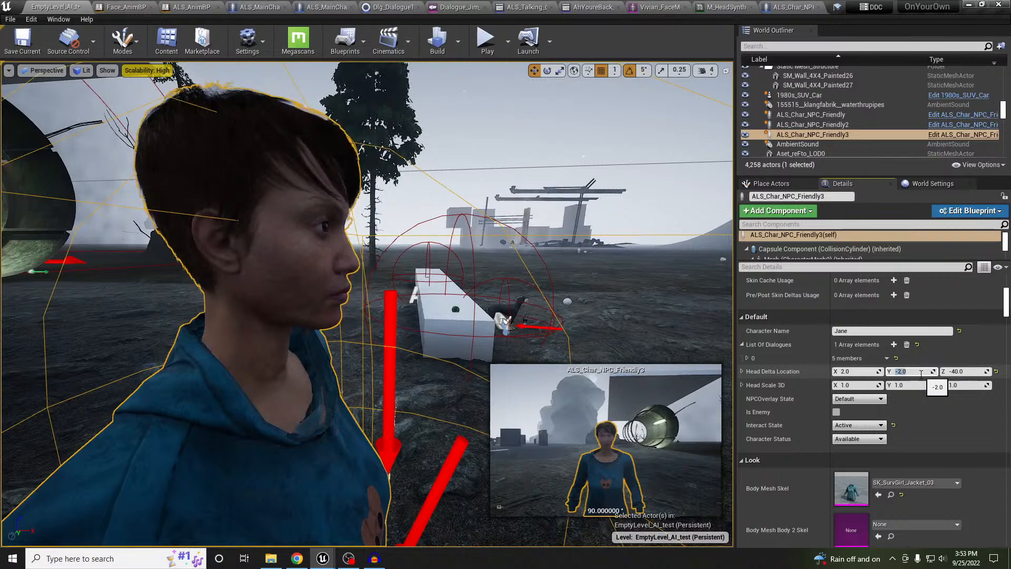
Step: Try an X value of 3.0 for Head Delta Location from the front view and return it to 2.0
alt+drag(61, 154, 470, 168)
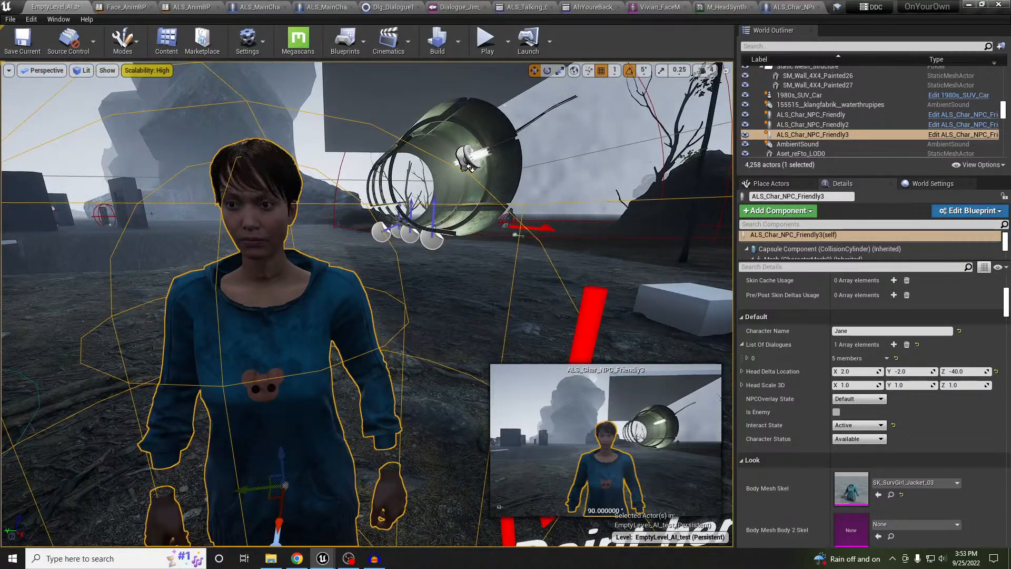
click(867, 372)
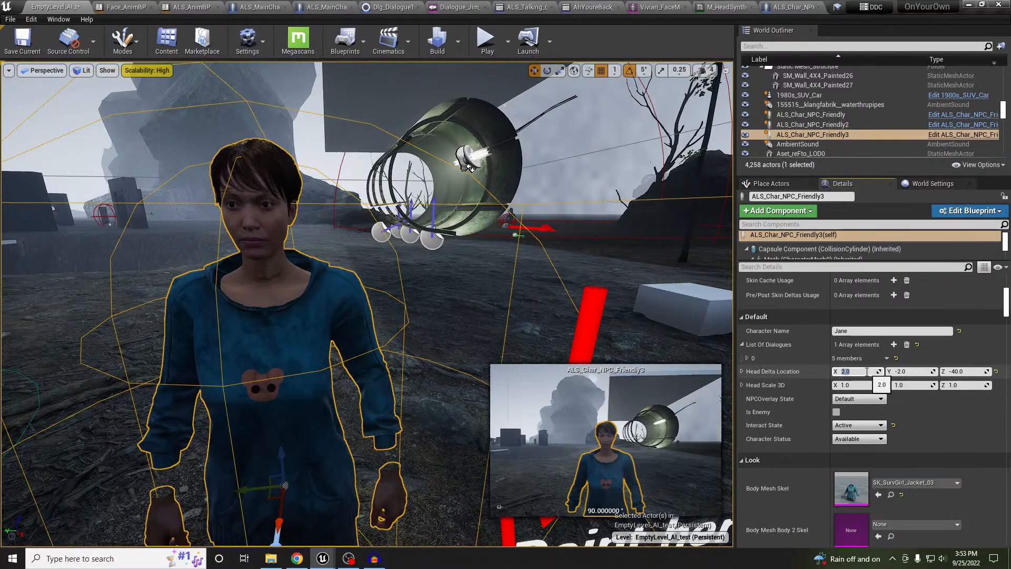
text(3)
key(Return)
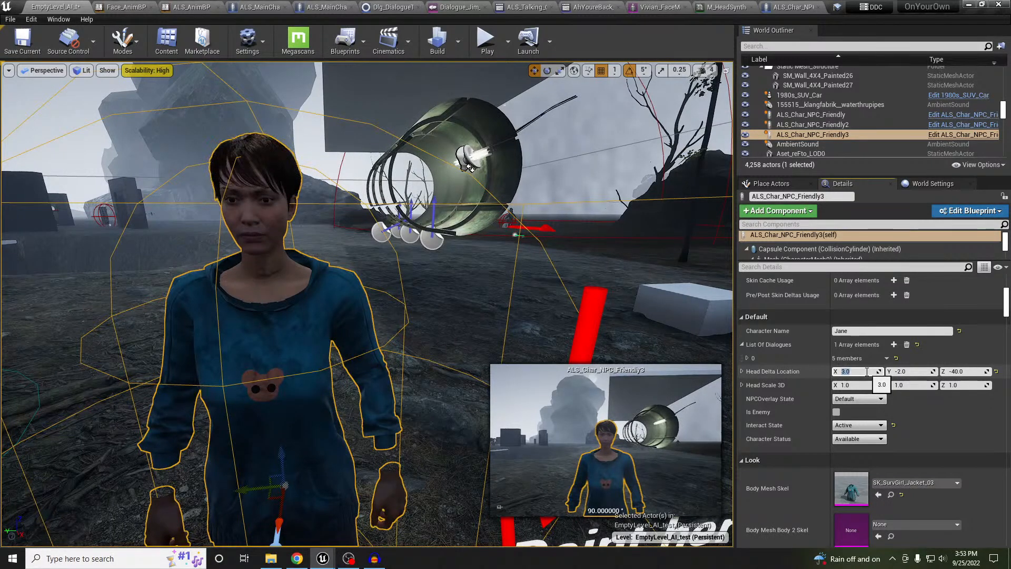
text(2)
key(Return)
Step: Examine how the neck meets the hoodie's collar on ALS_Char_NPC_Friendly3 from the front and up close at an angle
mouse_move(651, 341)
right_down()
mouse_move(706, 338)
mouse_move(648, 348)
right_up()
key(a)
key(w)
key(d)
key(w)
key(s)
right_drag(370, 303, 369, 303)
key(s)
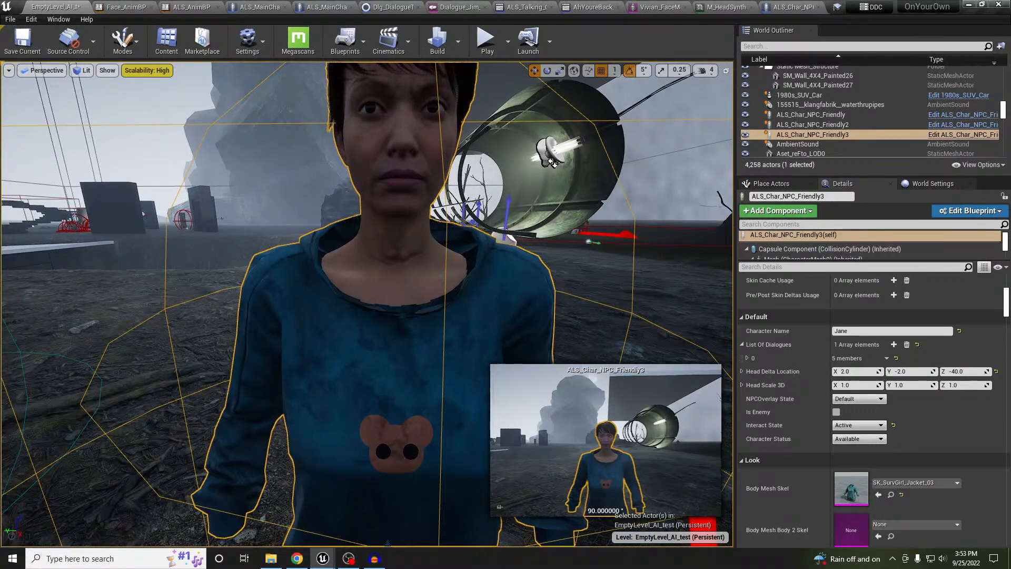
key(a)
right_drag(368, 304, 431, 302)
key(s)
key(w)
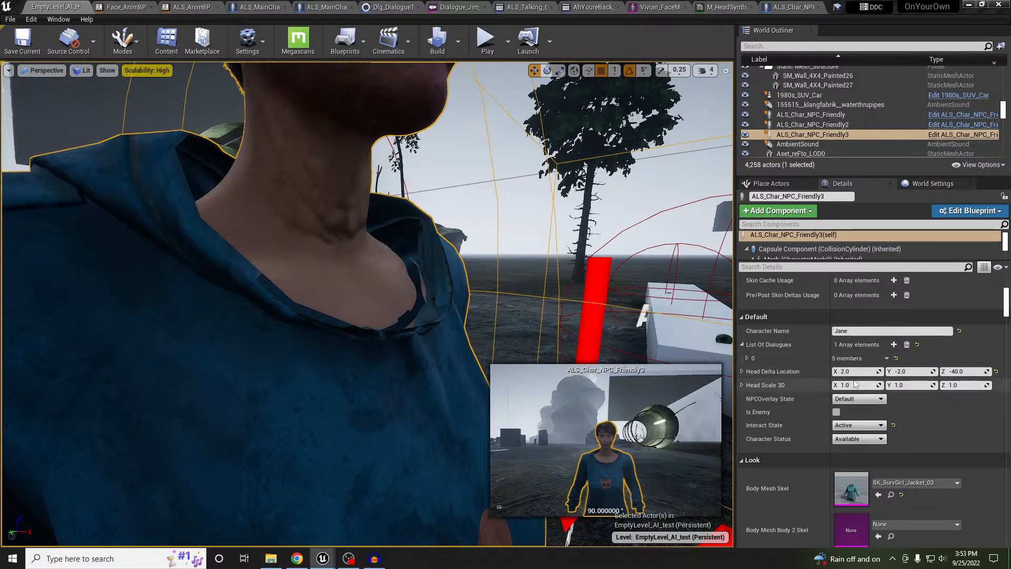
Step: Set the X value of Head Delta Location to 1.0 on ALS_Char_NPC_Friendly3 and check the fit from the front
click(875, 372)
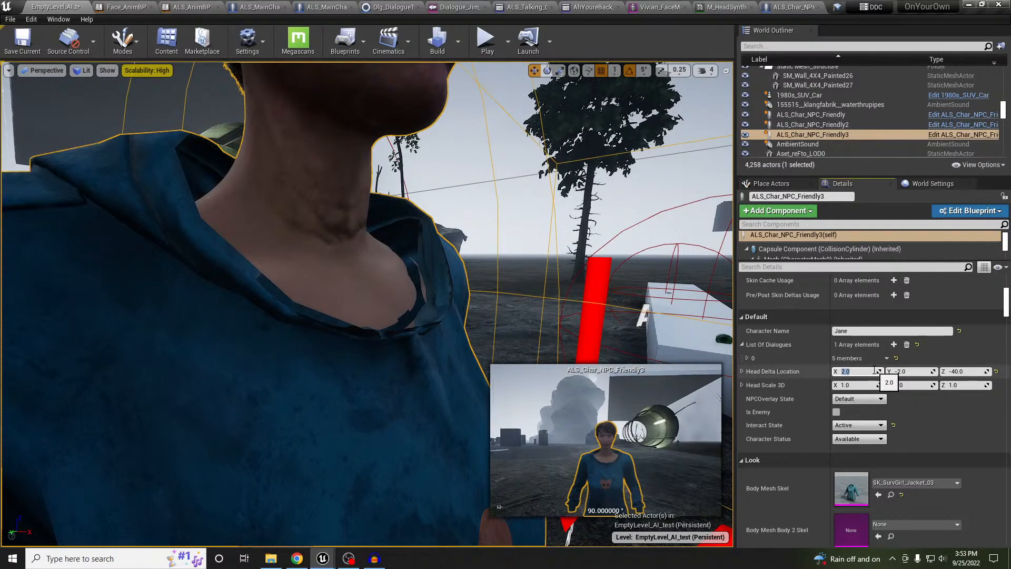
text(1)
key(Return)
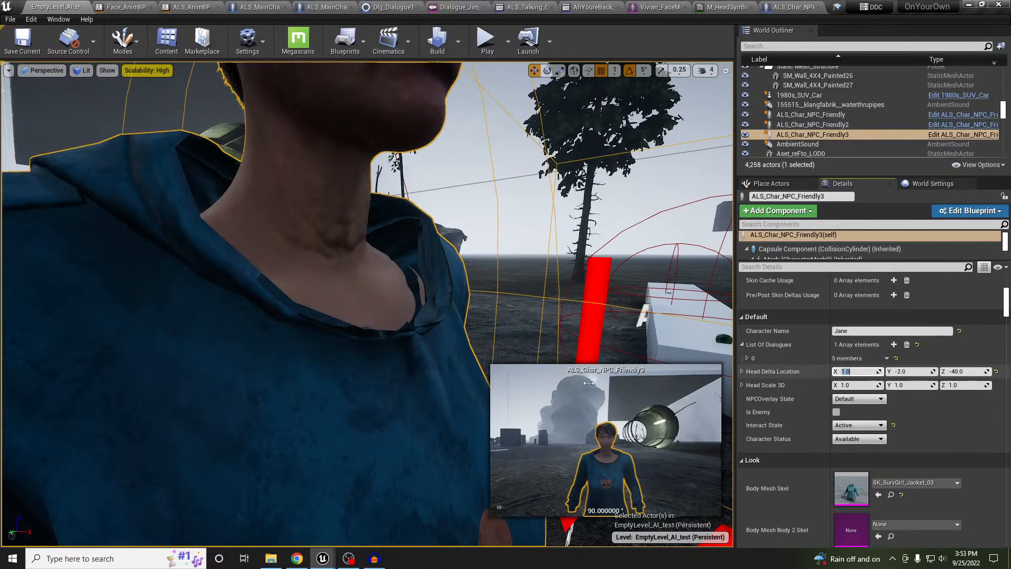
key(d)
right_drag(243, 347, 138, 348)
key(s)
key(d)
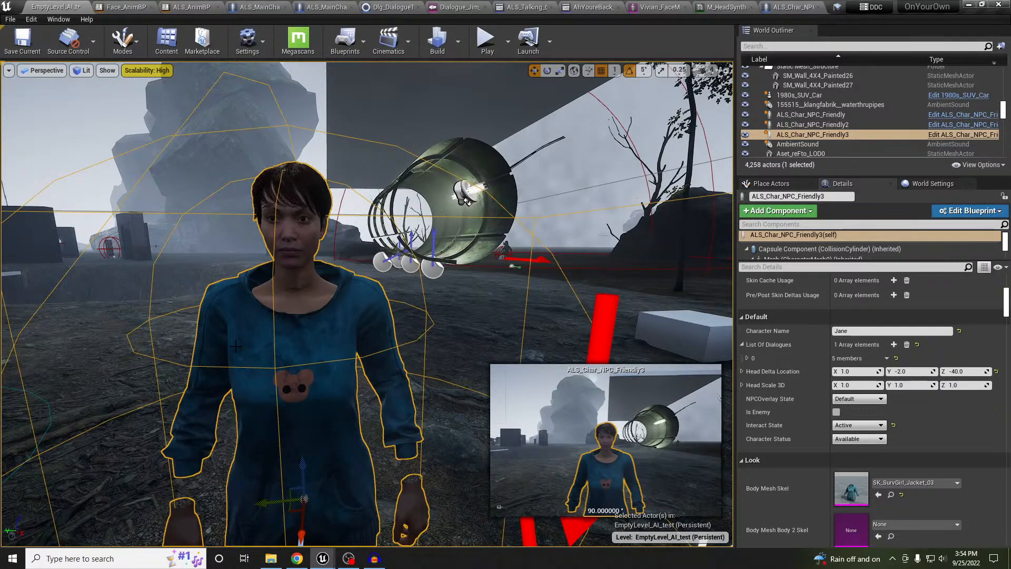
Step: Start playing the level in the editor and lower the system volume to 10
key(alt+p)
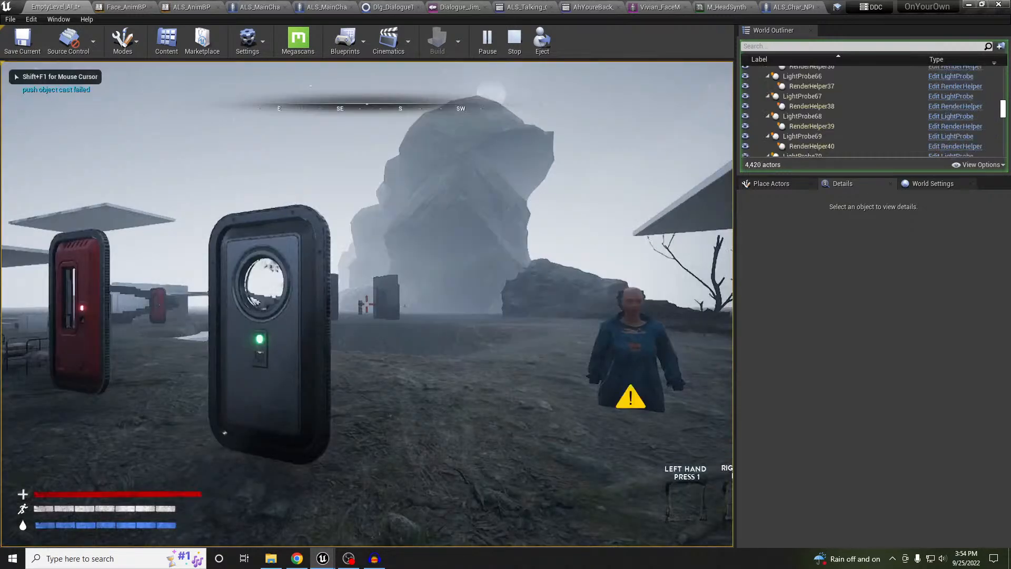
key(XF86AudioLowerVolume)
key(XF86AudioLowerVolume)
key(XF86AudioLowerVolume)
key(XF86AudioLowerVolume)
key(XF86AudioLowerVolume)
key(XF86AudioLowerVolume)
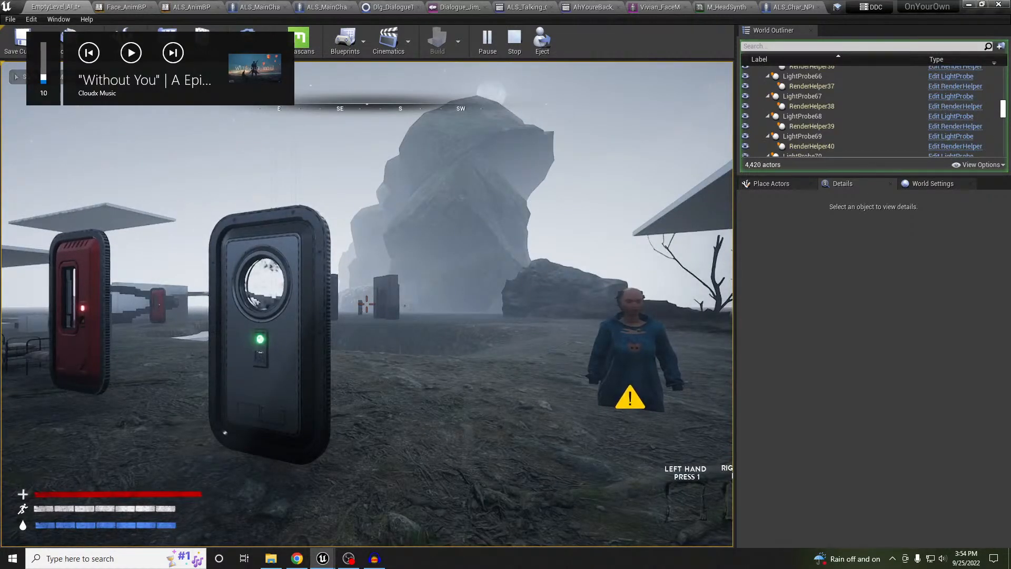
Step: Walk up to and around the NPC in the blue hoodie, examine its head and neckline from several angles, and end the play session
key(w)
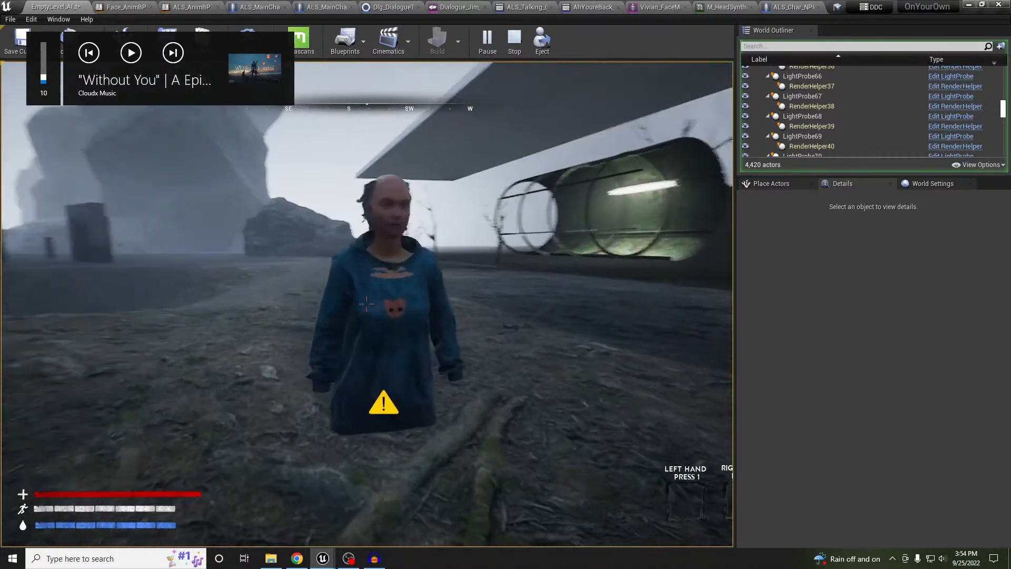
key(a)
key(w)
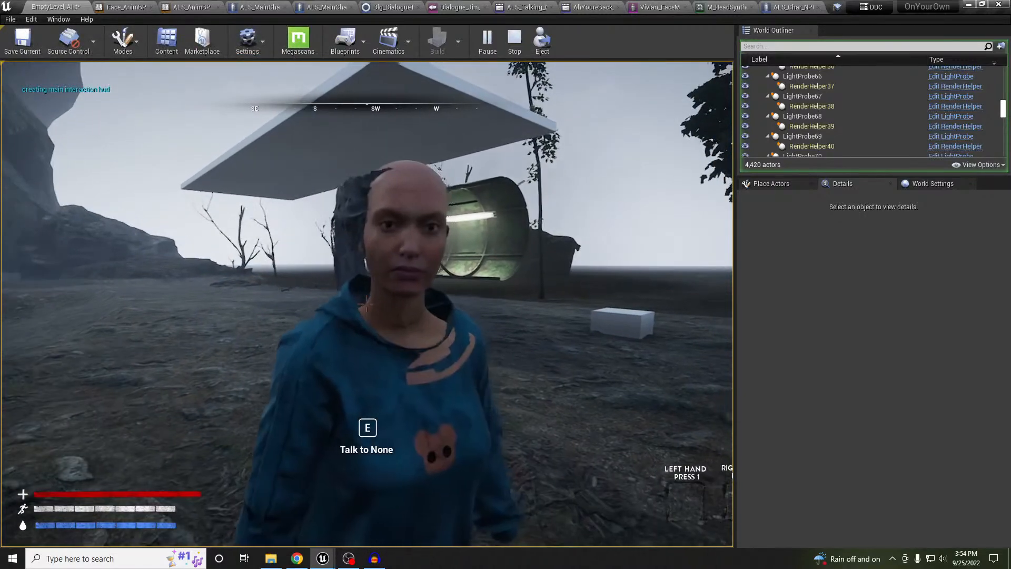
key(a)
key(d)
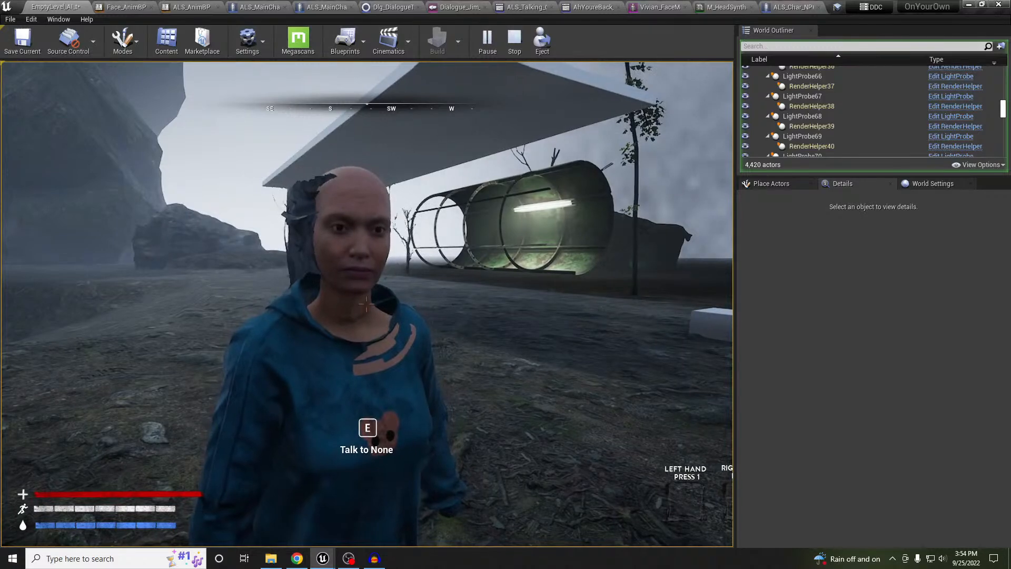
key(w)
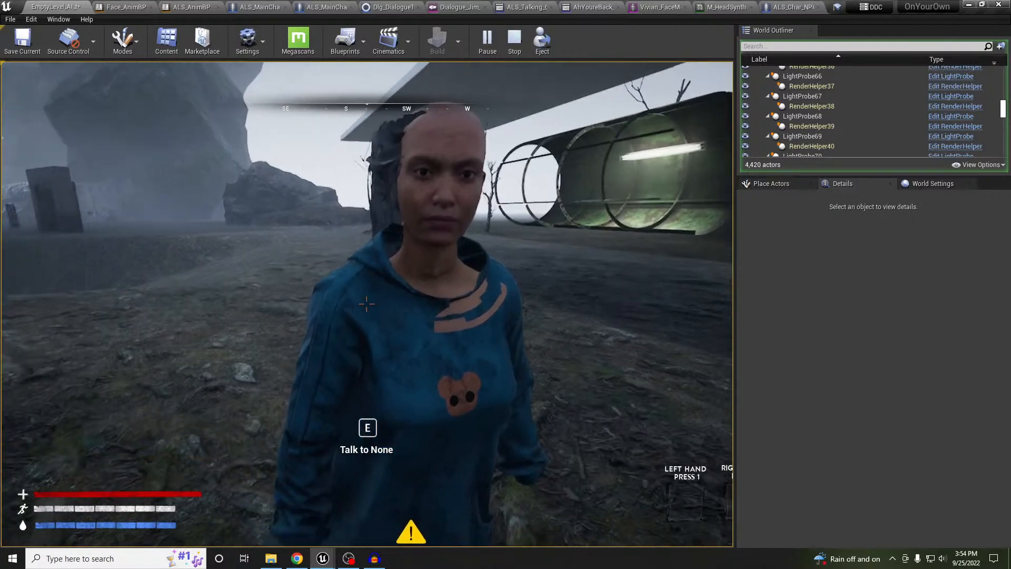
key(d)
key(d)
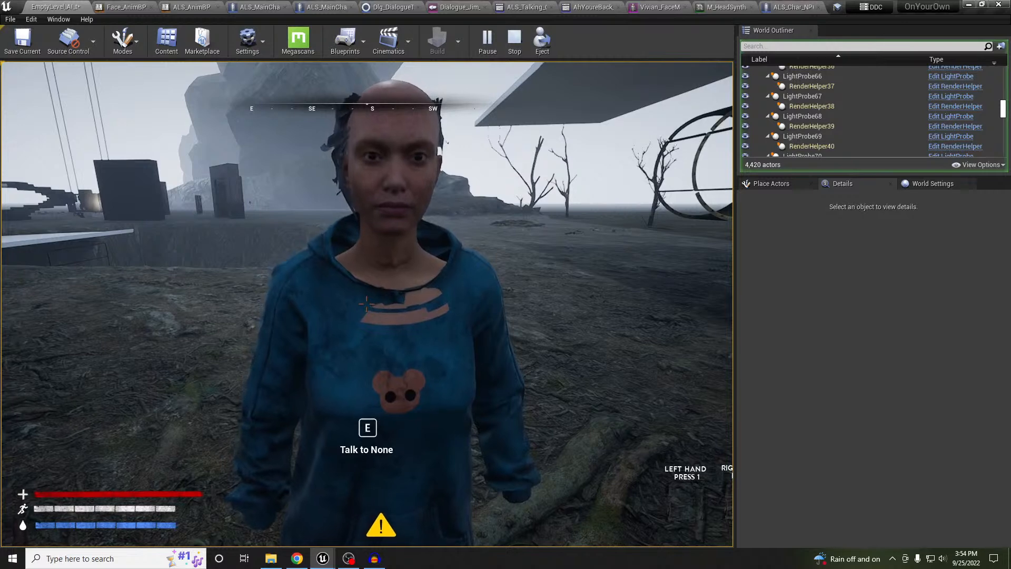
key(d)
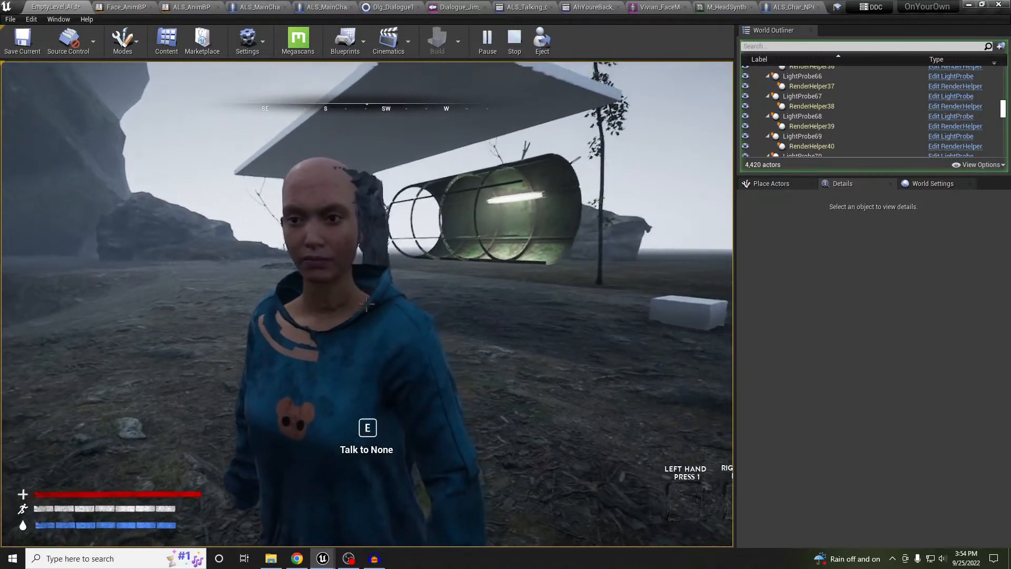
key(a)
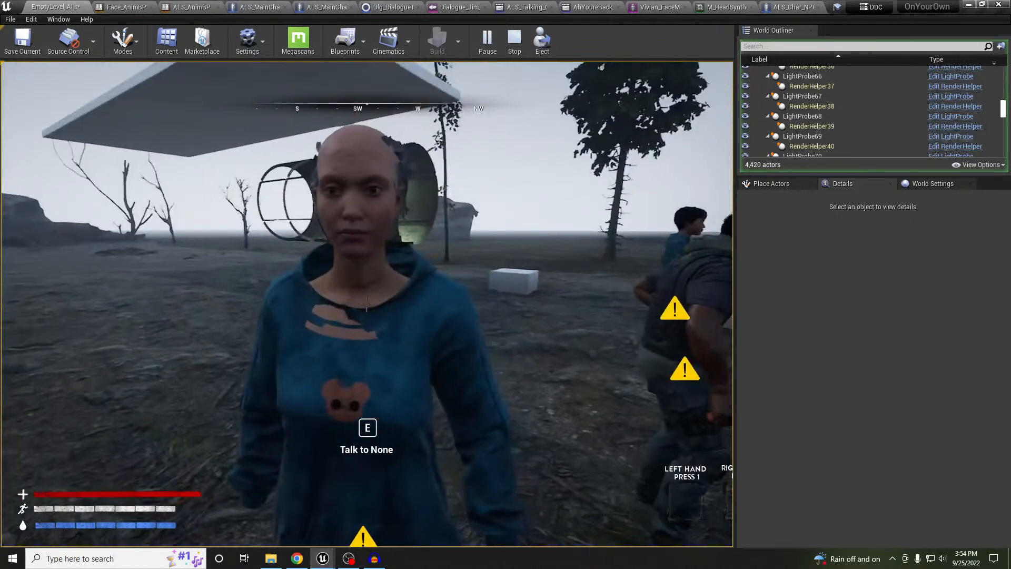
key(a)
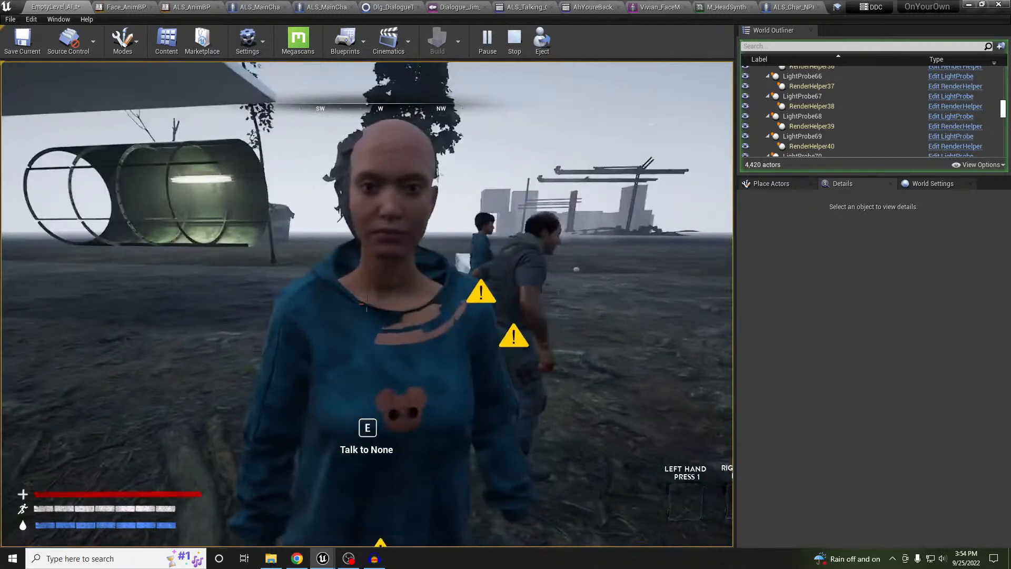
key(d)
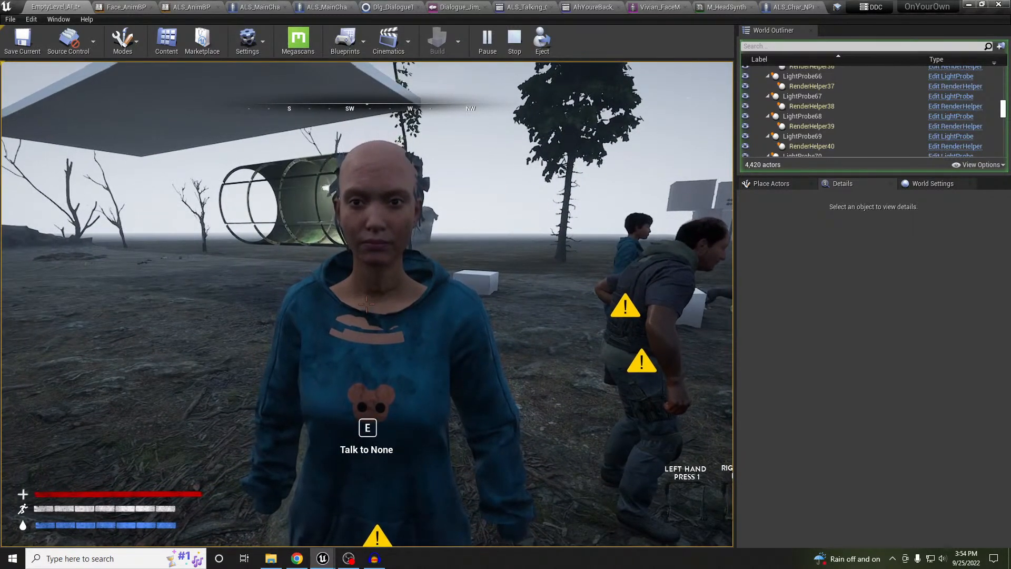
key(a)
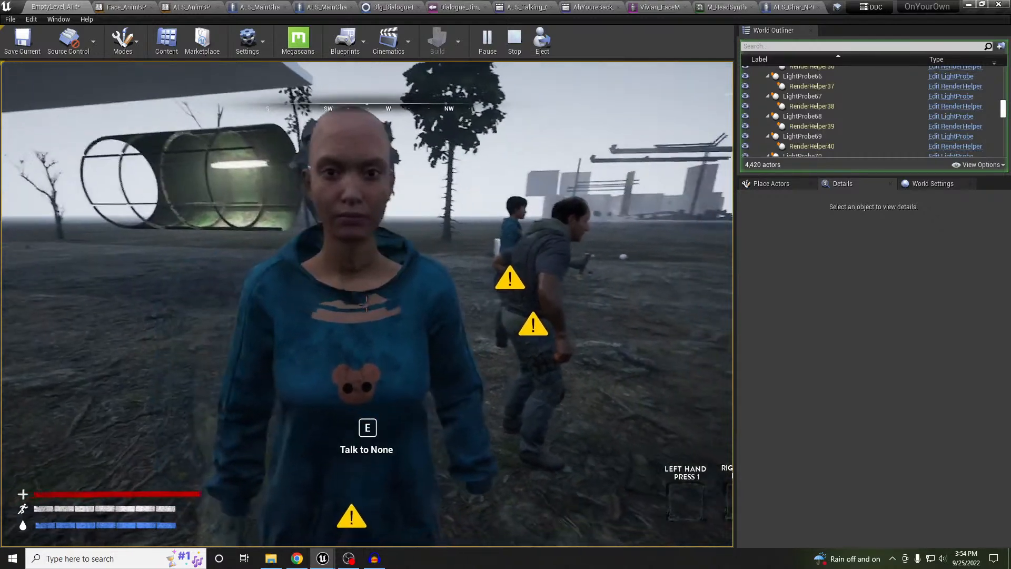
key(d)
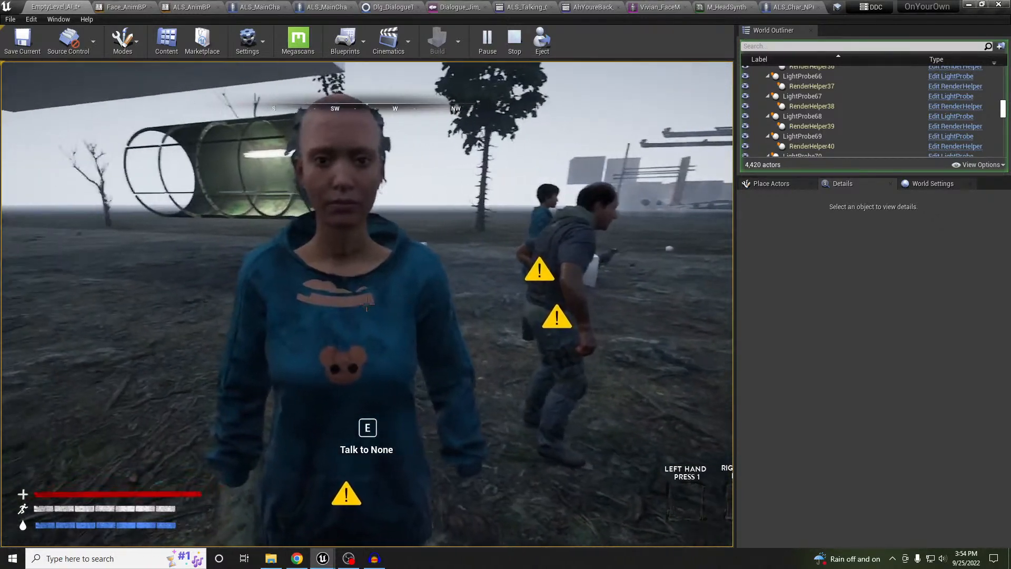
key(w)
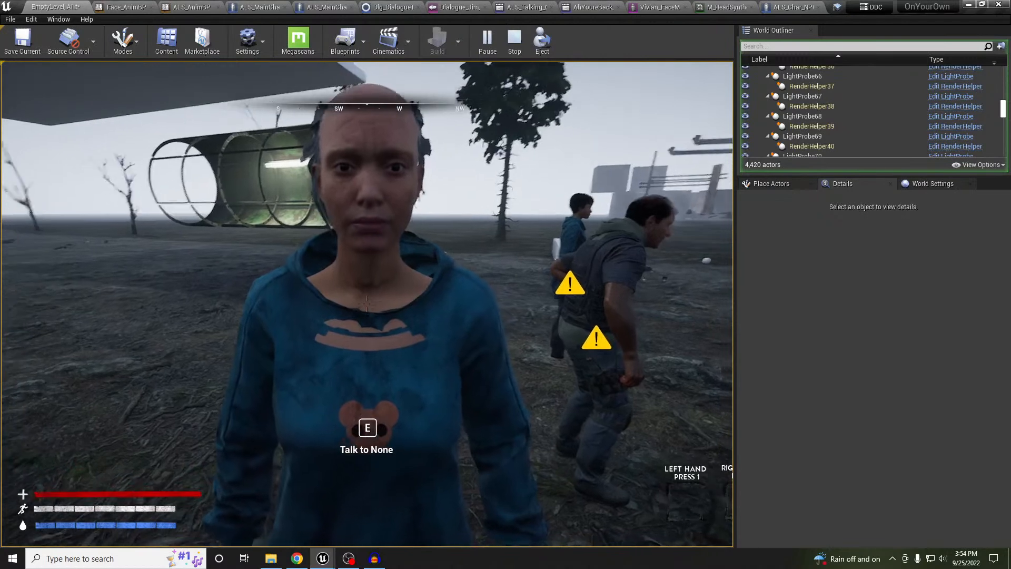
key(w)
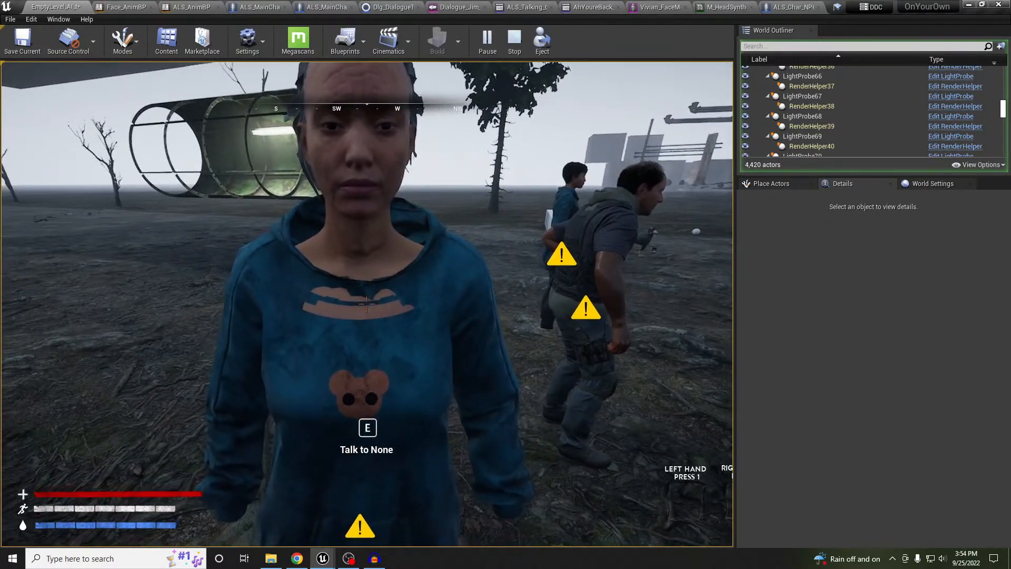
key(a)
key(a)
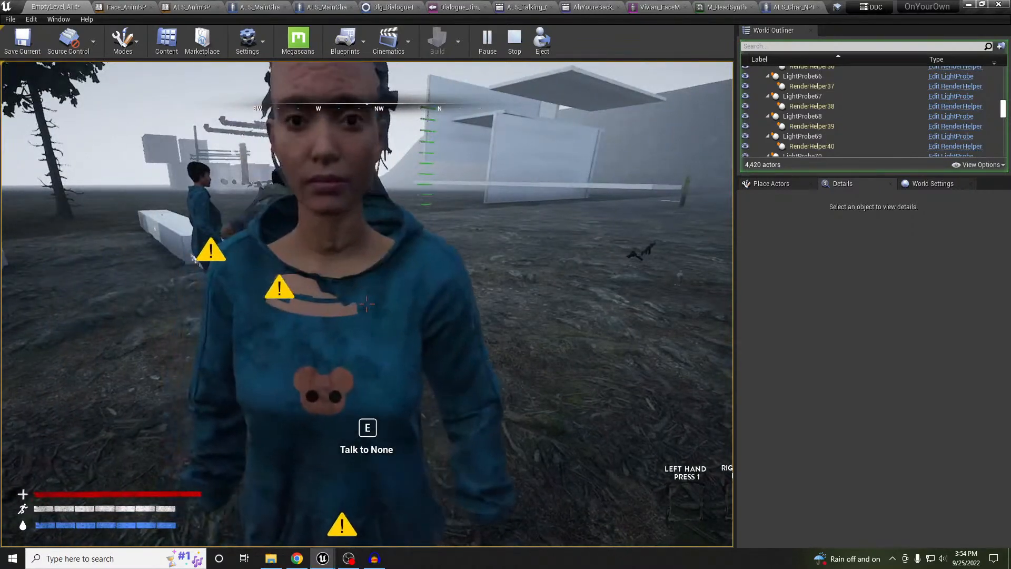
key(d)
key(d)
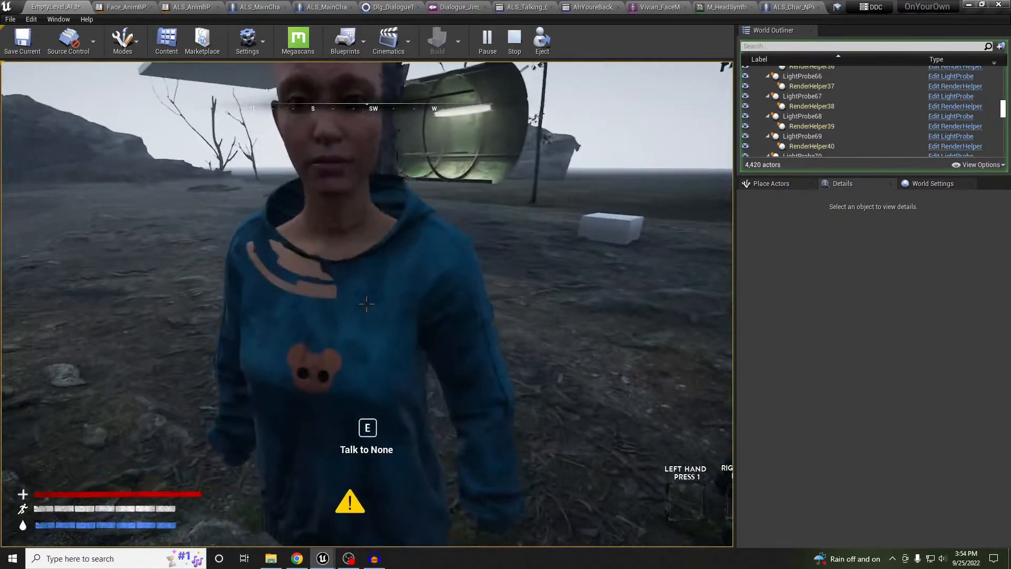
key(Escape)
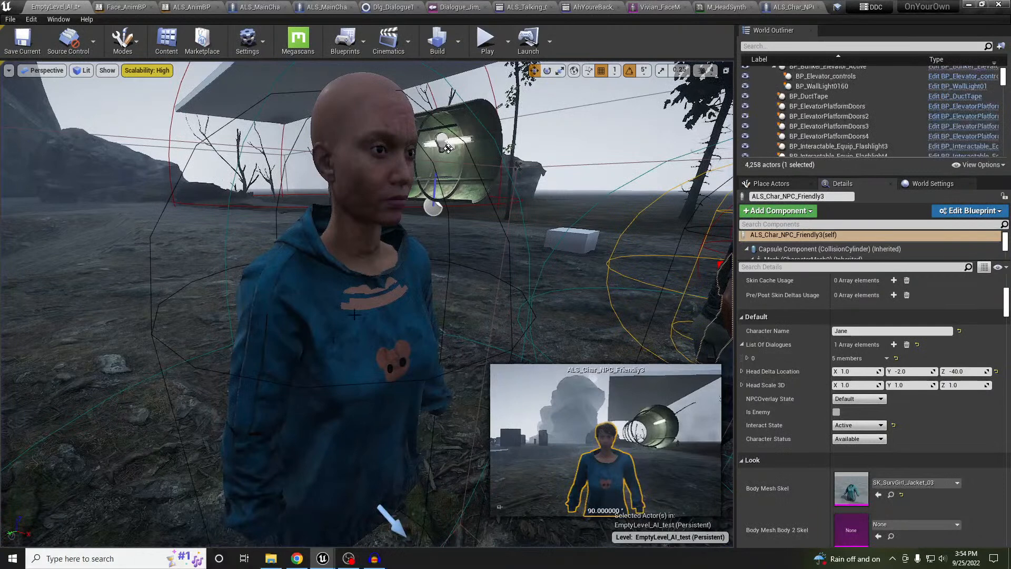
Step: Select ALS_Char_NPC_Friendly in the level and look through the clothing skeletal meshes in the SurvivalGirl SeparatedMesh folder
click(319, 311)
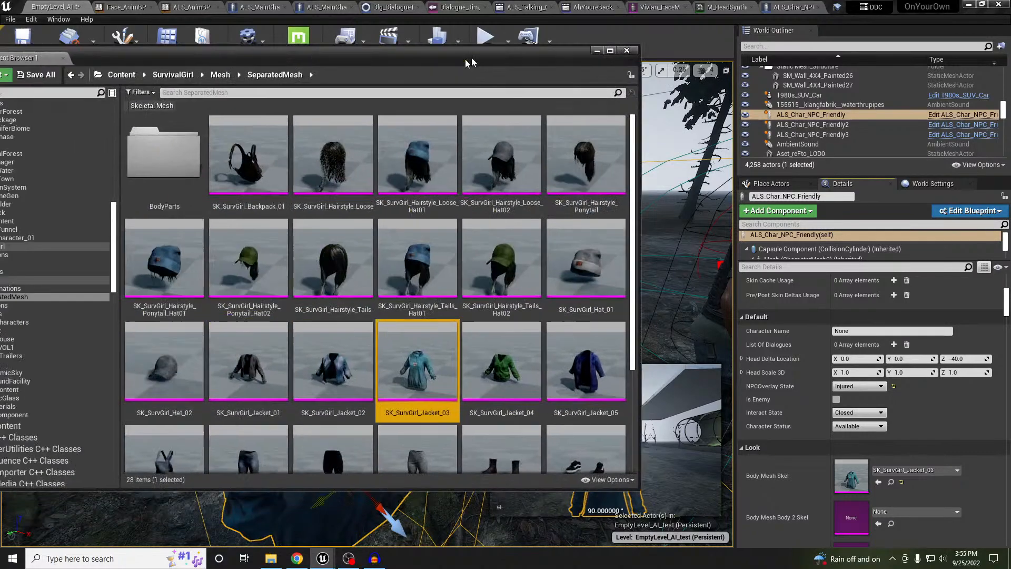
drag(469, 61, 534, 78)
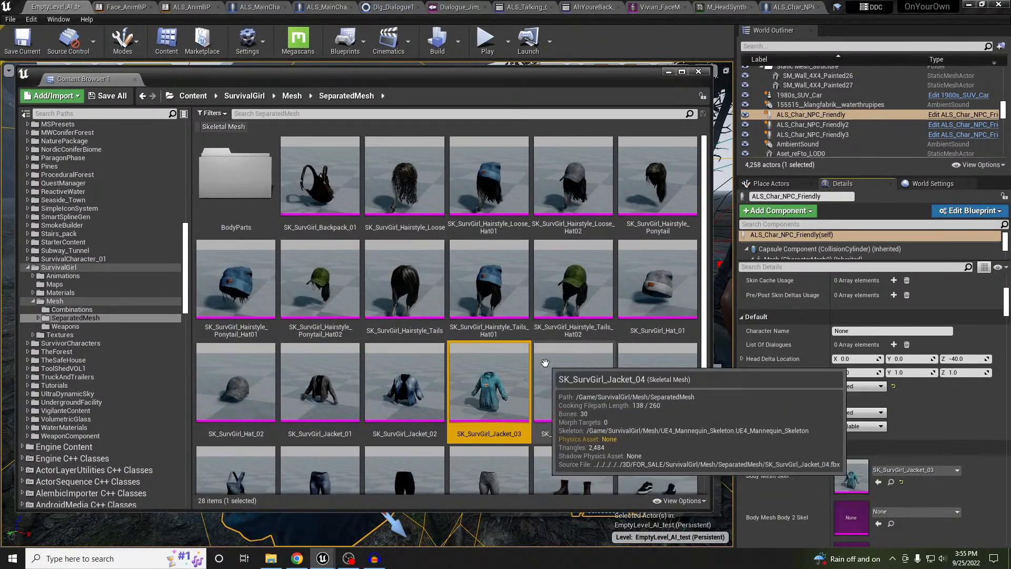
scroll(636, 401, down, 1)
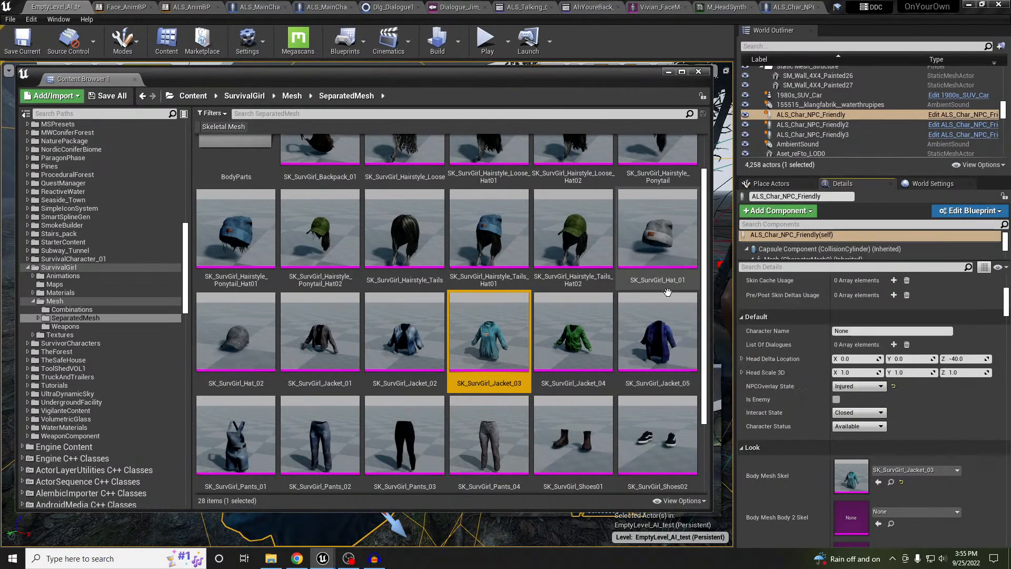
scroll(542, 303, up, 1)
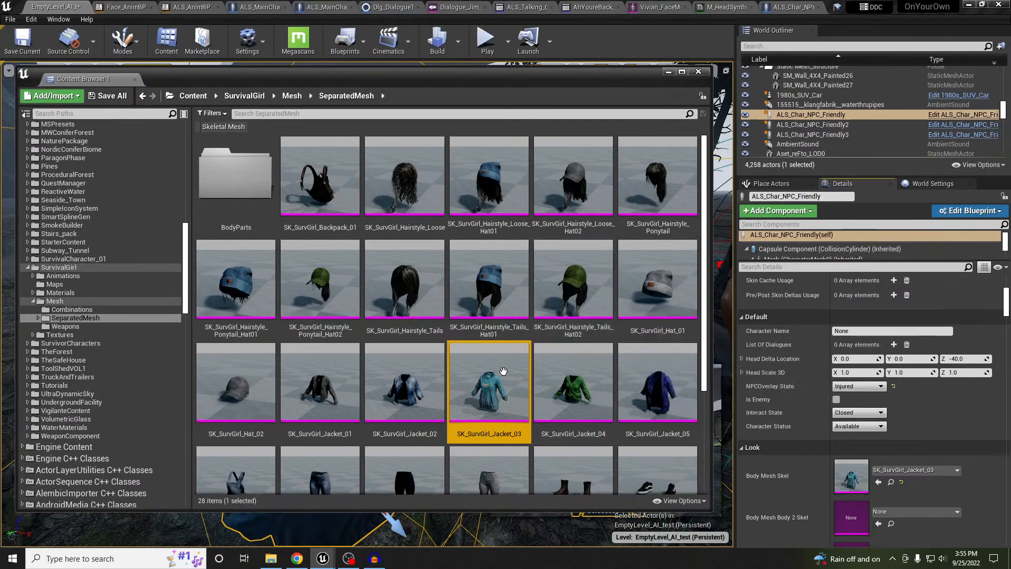
scroll(500, 372, down, 2)
scroll(499, 372, down, 1)
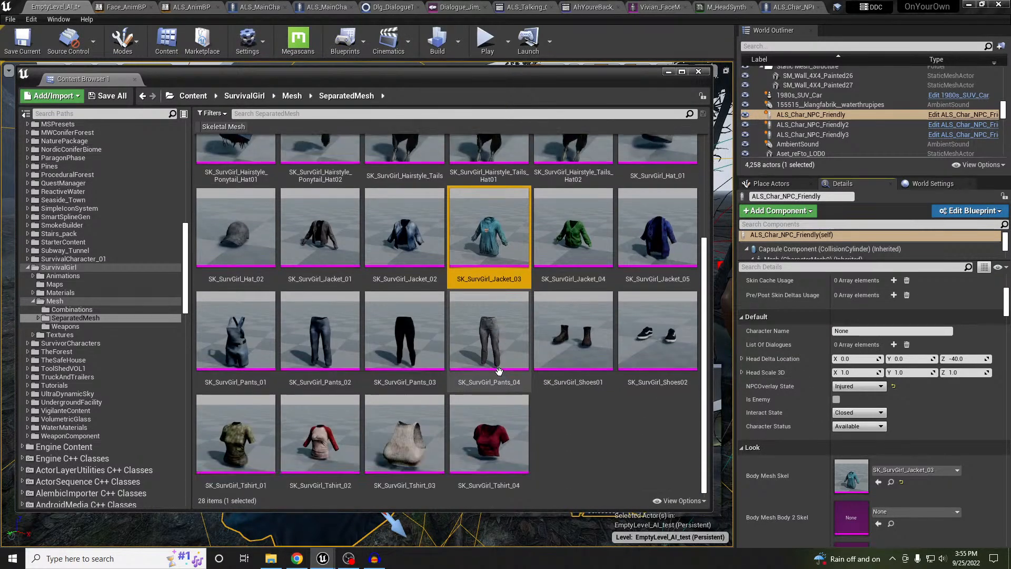
Step: Assign SK_SurvGirl_Tshirt_02 as the Body Mesh Skel of ALS_Char_NPC_Friendly and check the neckline from the front
click(339, 431)
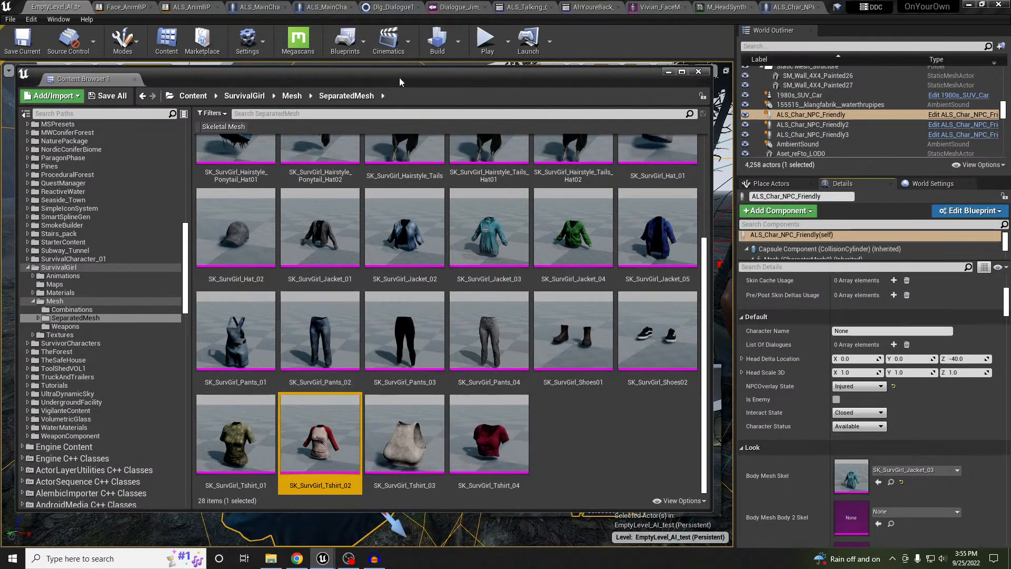
drag(382, 80, 0, 142)
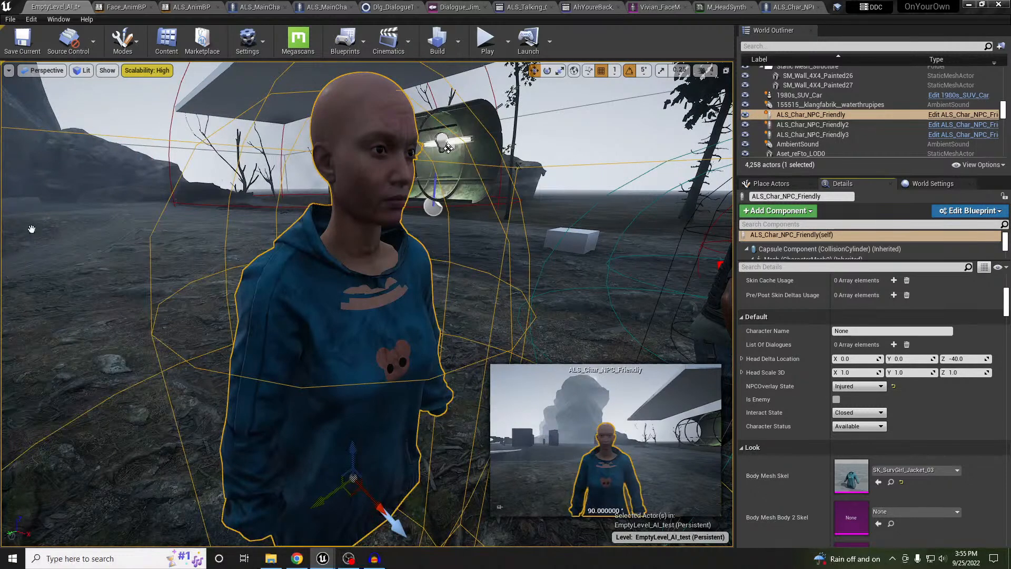
click(878, 482)
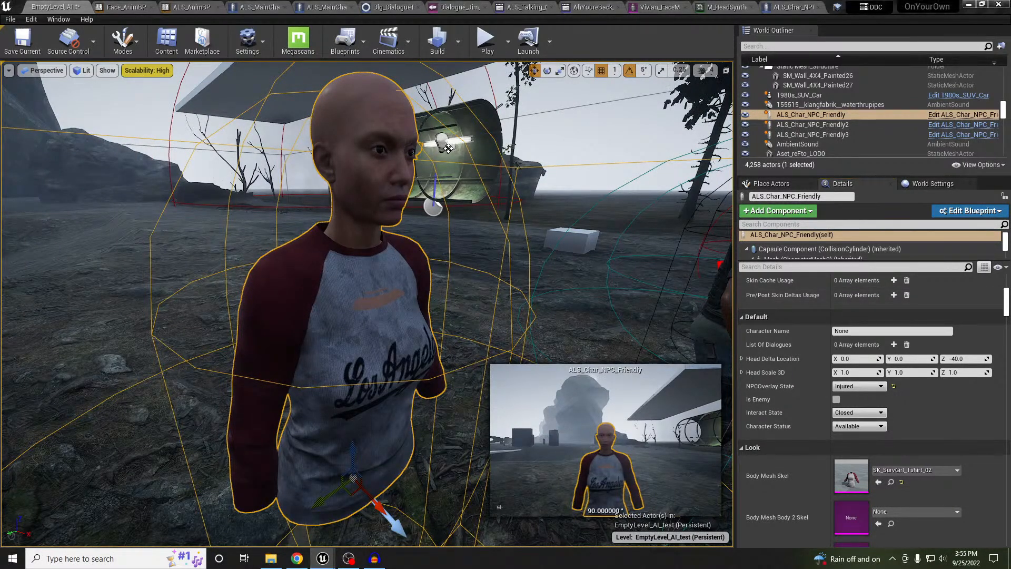
key(d)
right_drag(685, 286, 516, 302)
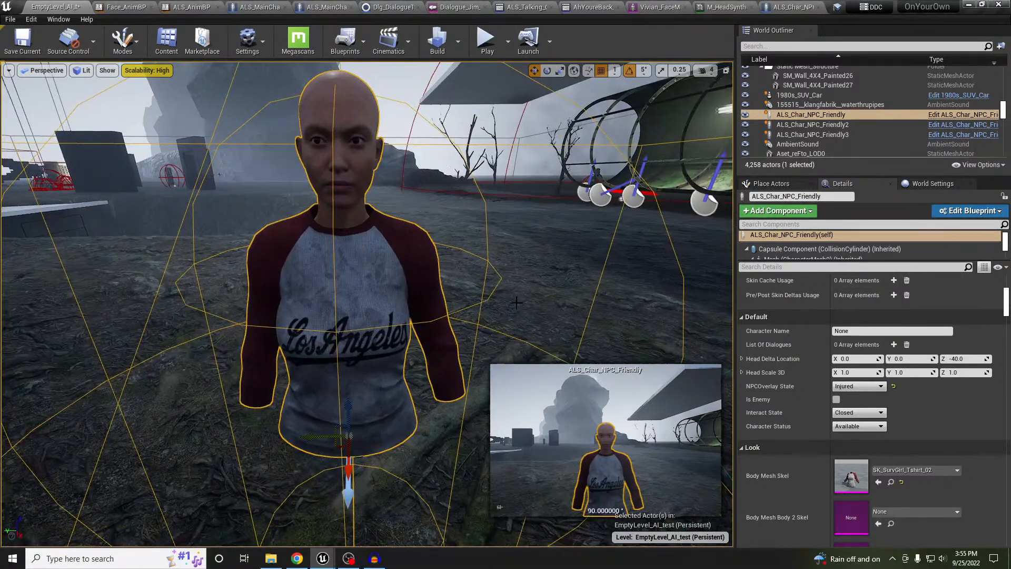
Step: Play the level, examine the head and neckline of the NPC in the Los Angeles T-shirt from several angles, and end the play session
key(alt+p)
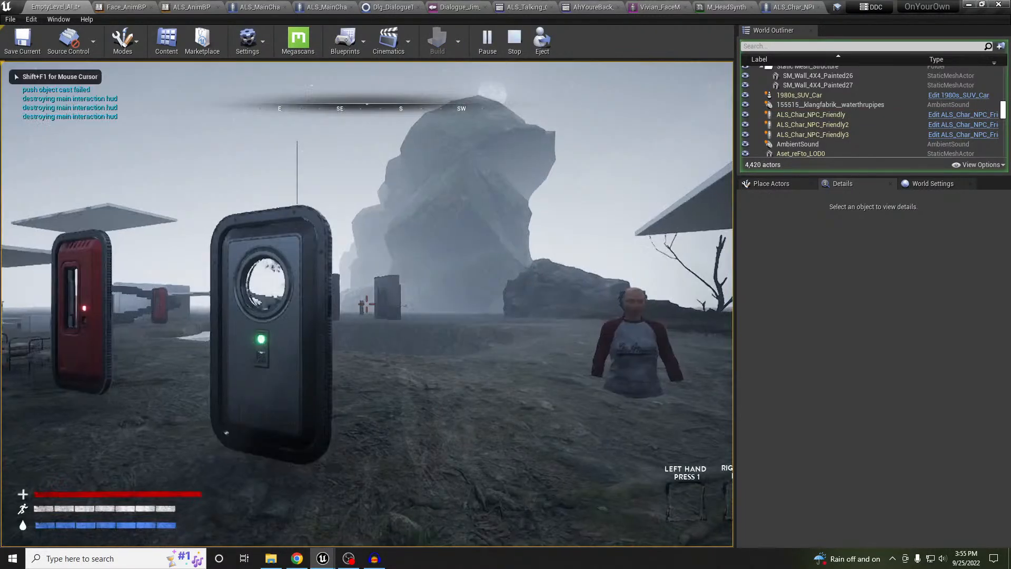
key(w)
key(w)
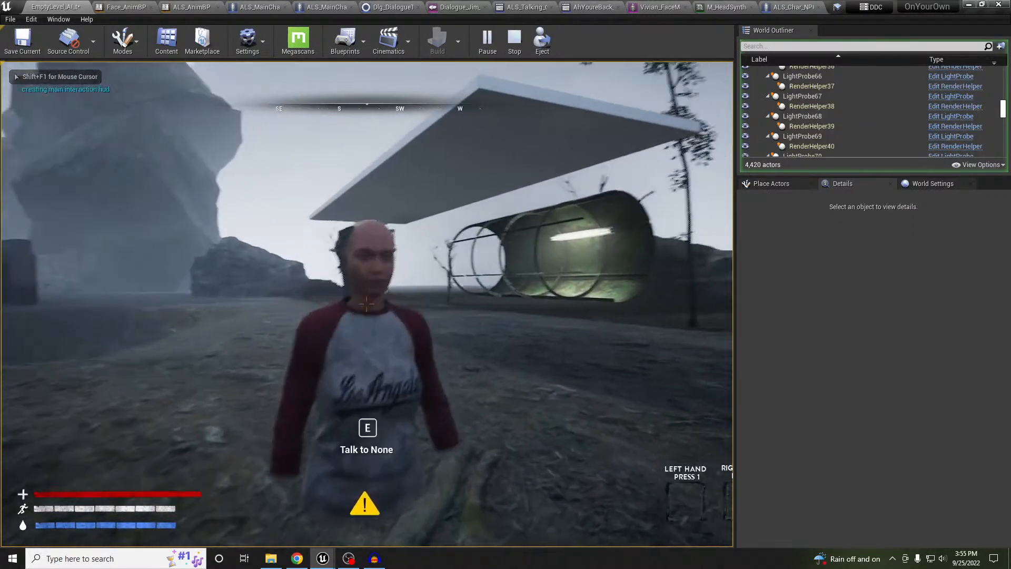
key(d)
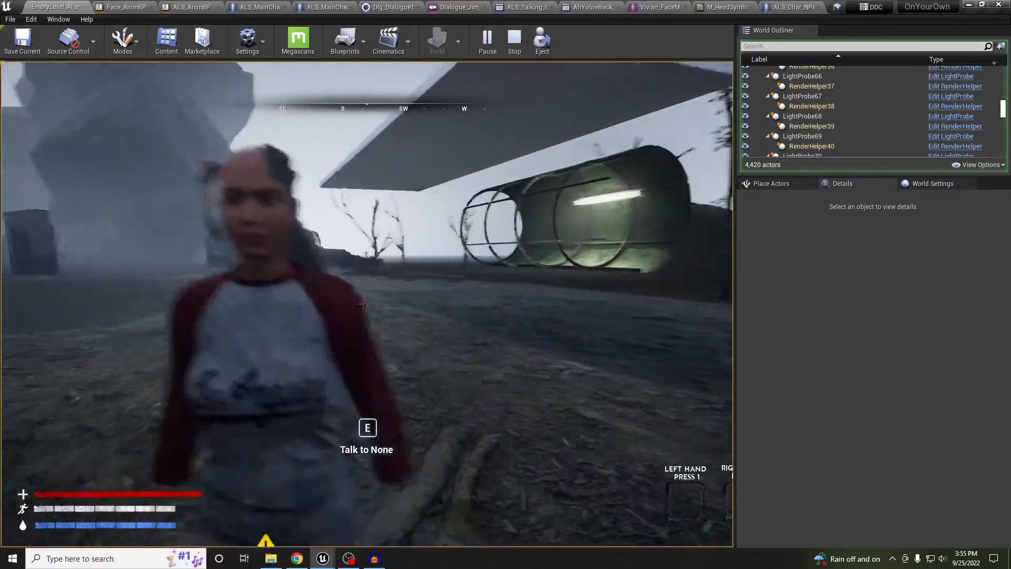
key(e)
key(d)
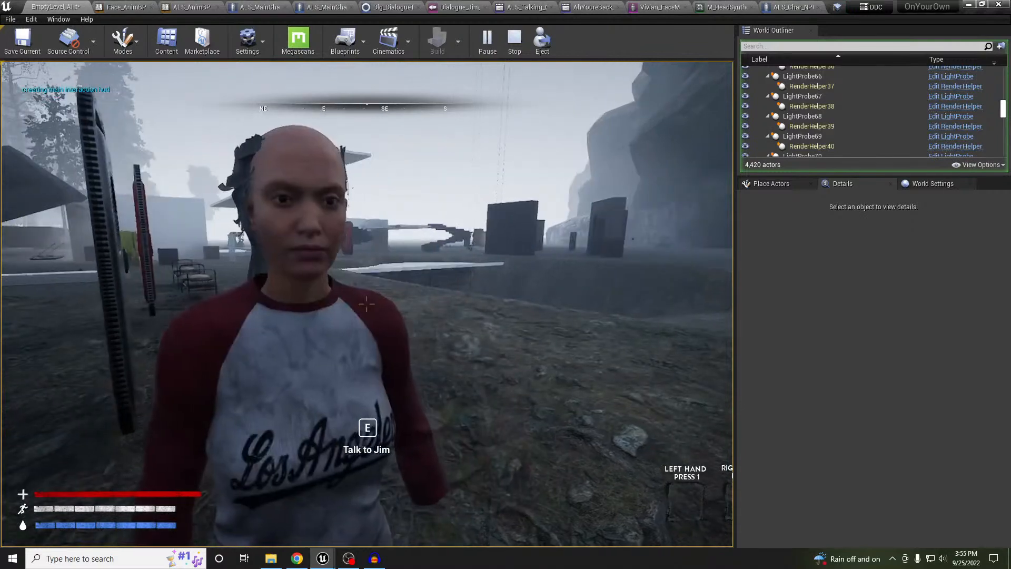
key(a)
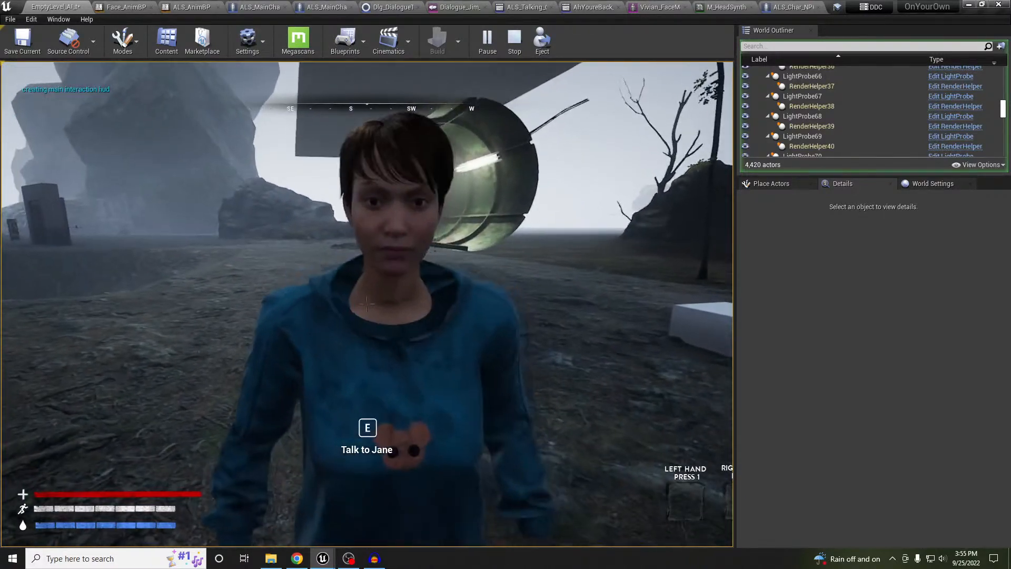
key(a)
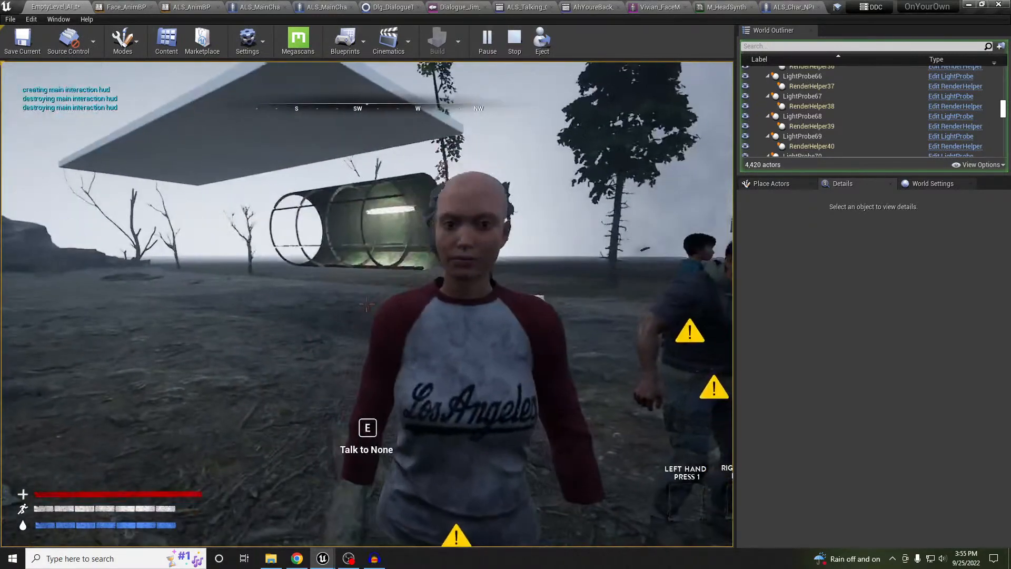
key(d)
key(s)
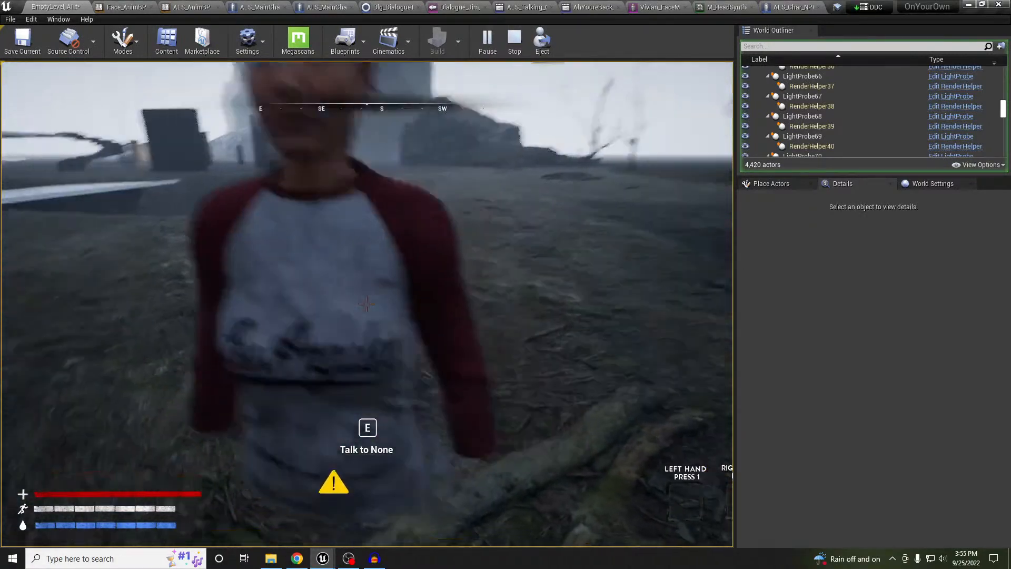
key(a)
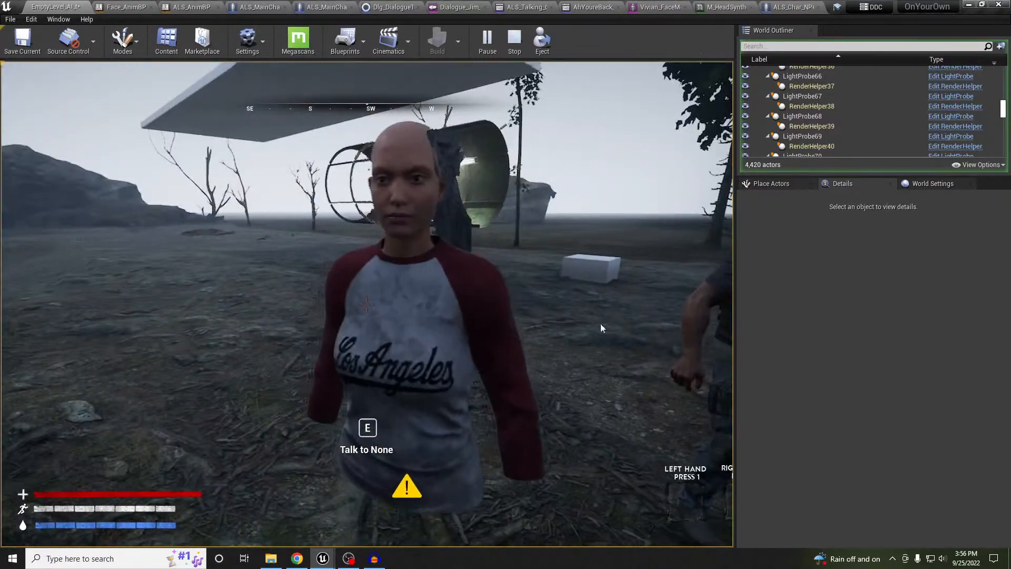
key(Escape)
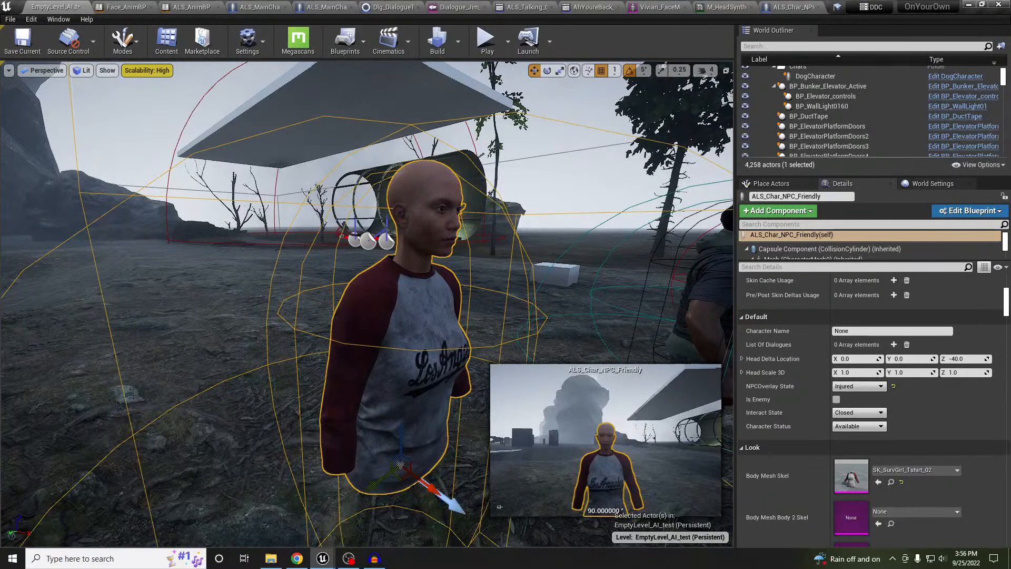
Step: Assign SK_SurvGirl_Pants_04 as the Body Mesh Skel Legs of ALS_Char_NPC_Friendly
middle_drag(383, 283, 358, 255)
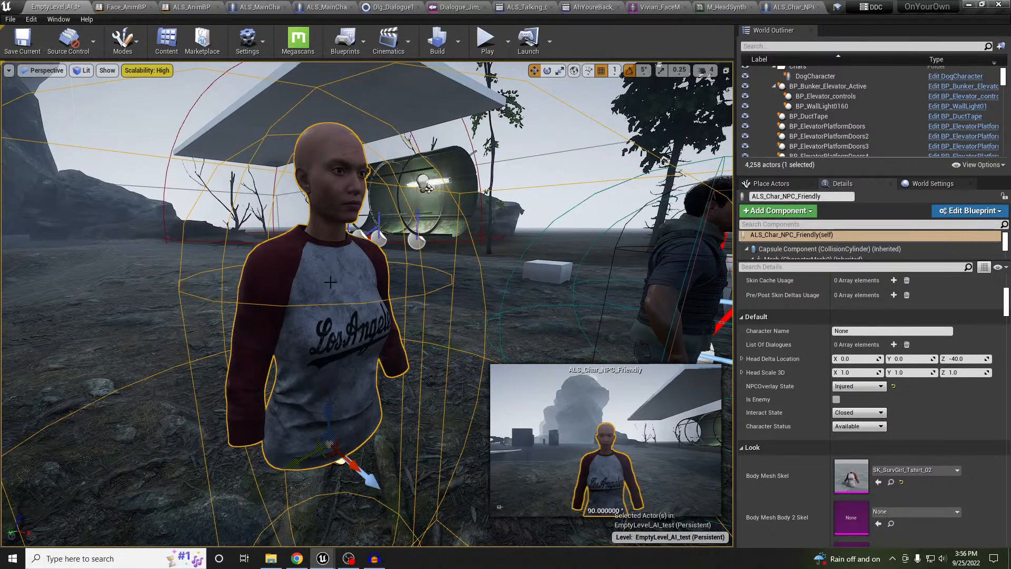
key(d)
mouse_move(564, 295)
right_down()
mouse_move(529, 295)
mouse_move(535, 263)
mouse_move(571, 275)
mouse_move(570, 295)
right_up()
key(d)
key(a)
key(w)
key(d)
key(s)
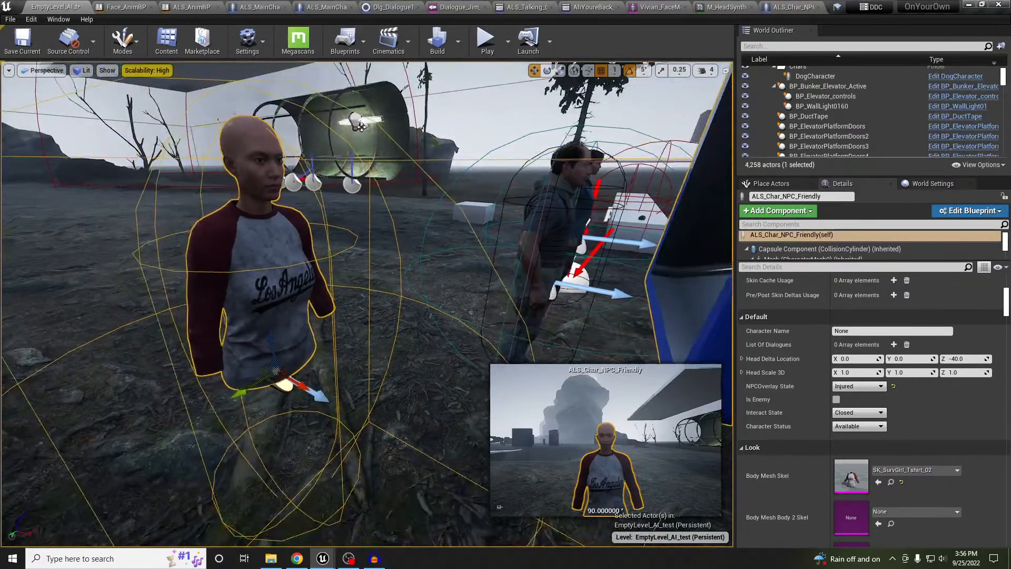
scroll(901, 344, down, 5)
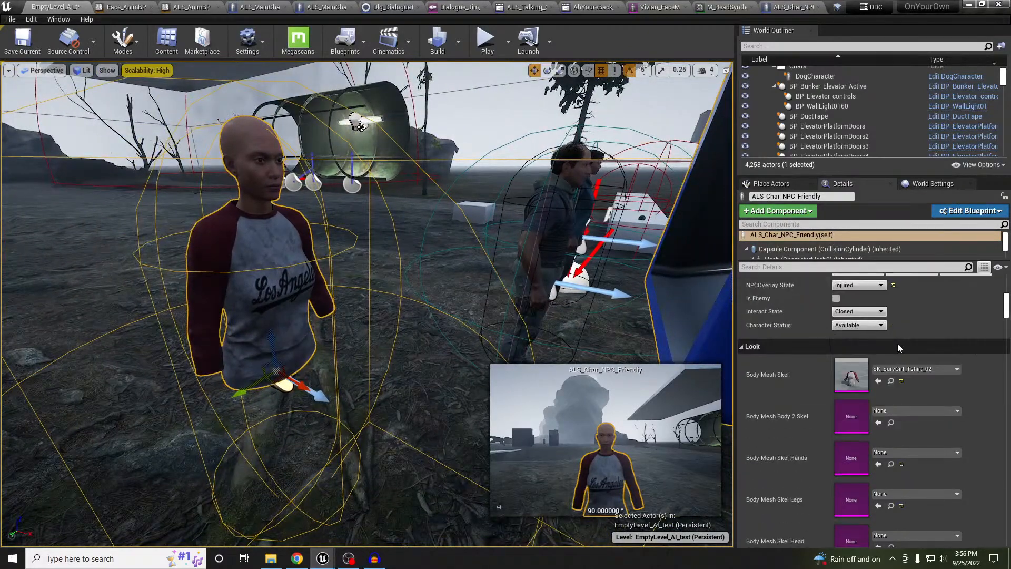
scroll(898, 344, up, 2)
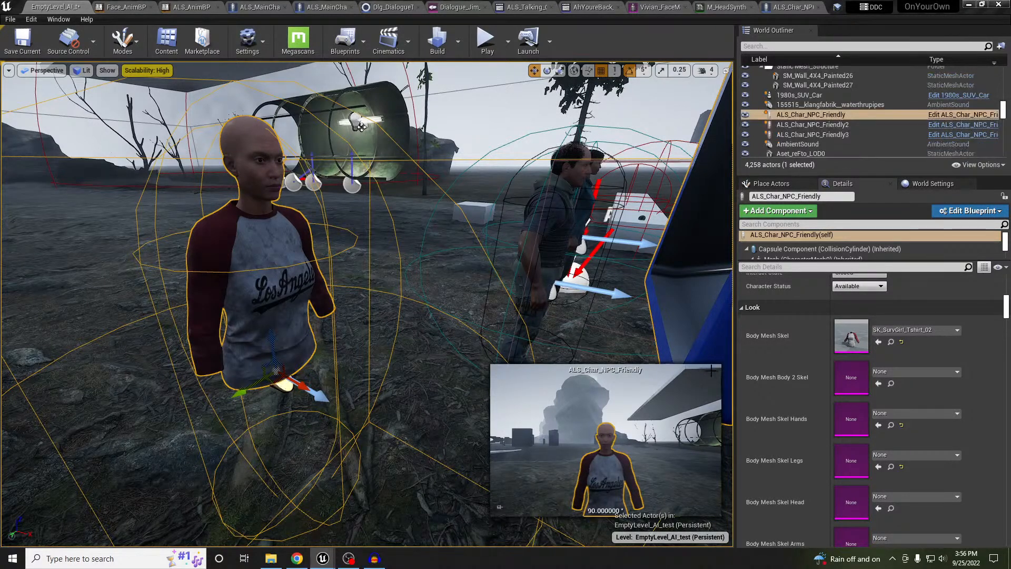
scroll(911, 404, down, 1)
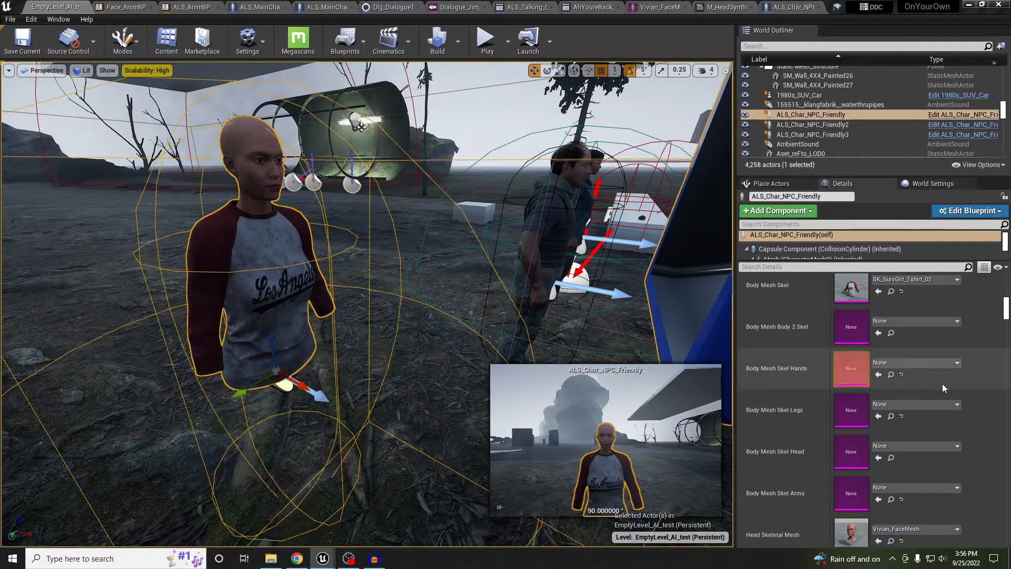
click(879, 416)
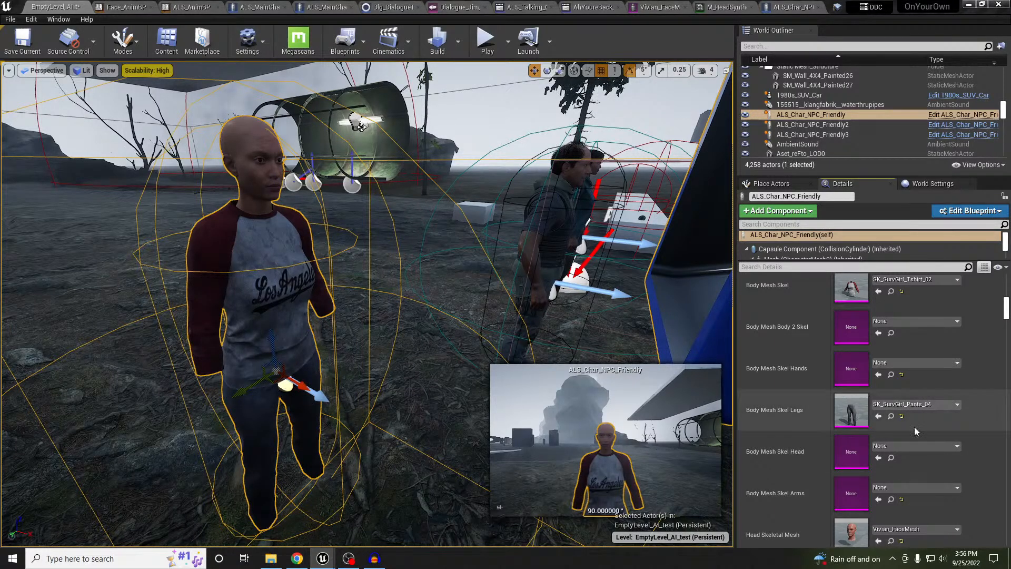
Step: Assign SK_SurvGirl_Shoes01 to the Body Mesh Body 2 Skel, Body Mesh Skel Head and Body Mesh Skel Arms slots of ALS_Char_NPC_Friendly
scroll(884, 475, down, 3)
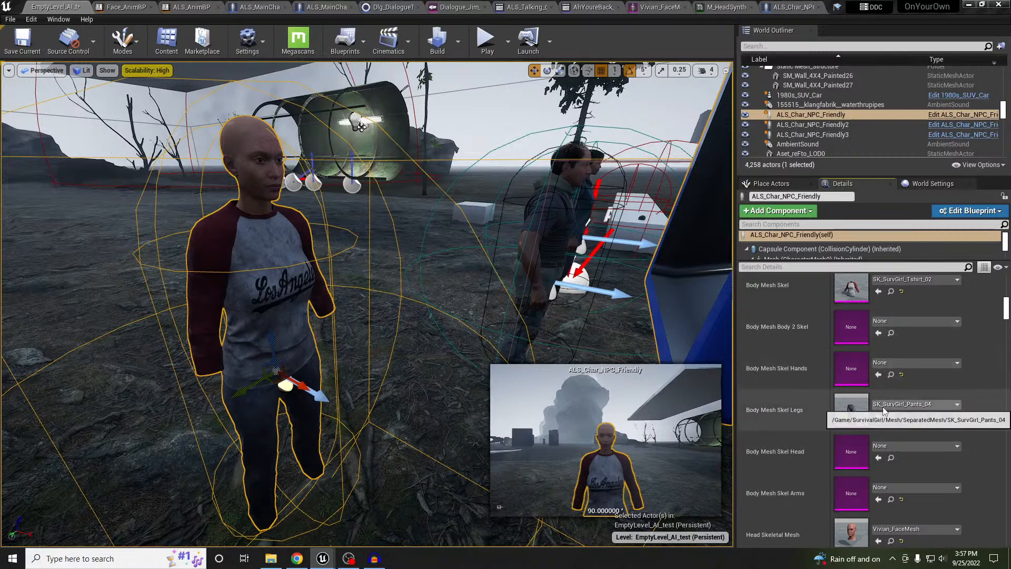
scroll(883, 407, up, 5)
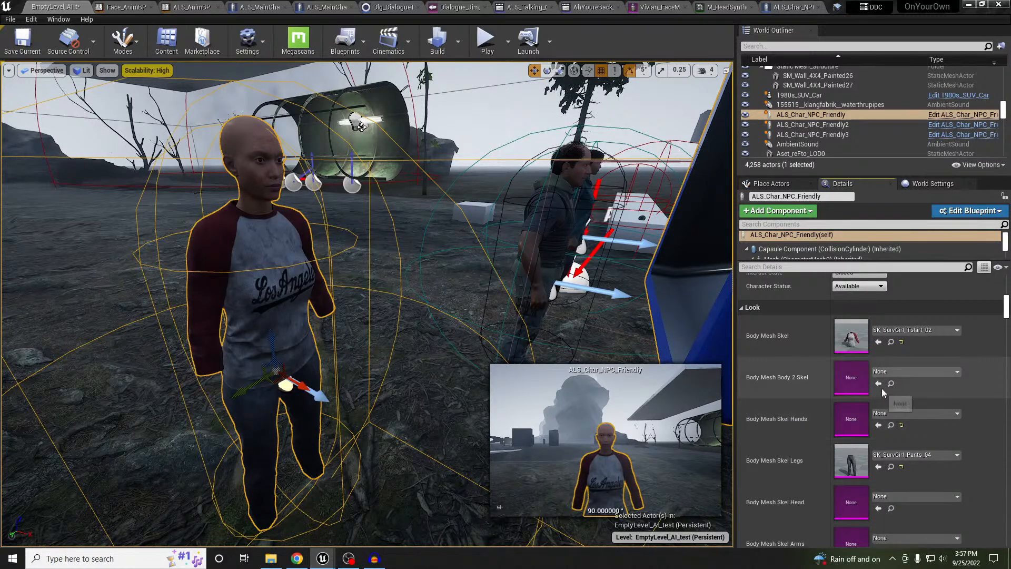
click(879, 383)
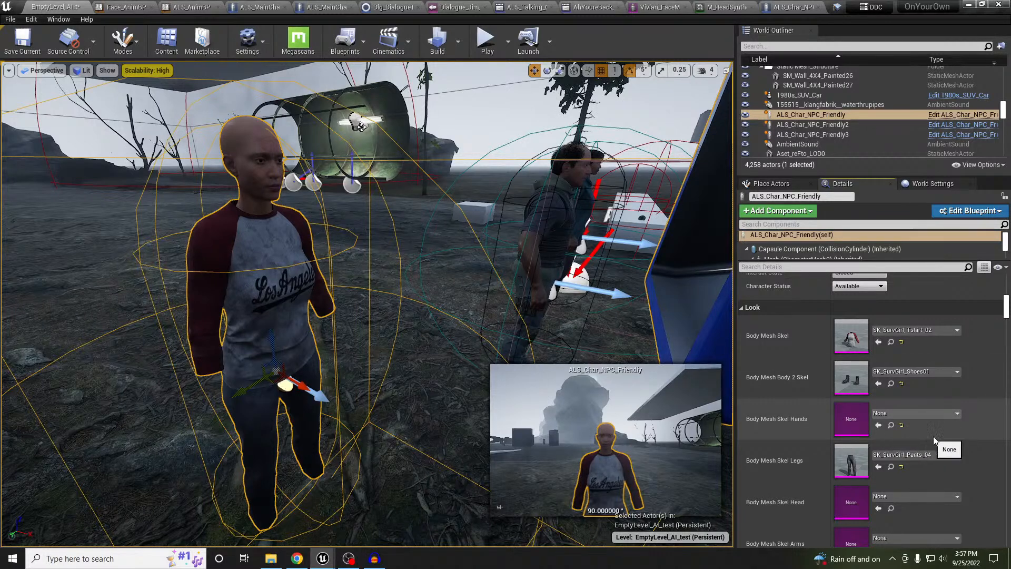
scroll(934, 436, down, 2)
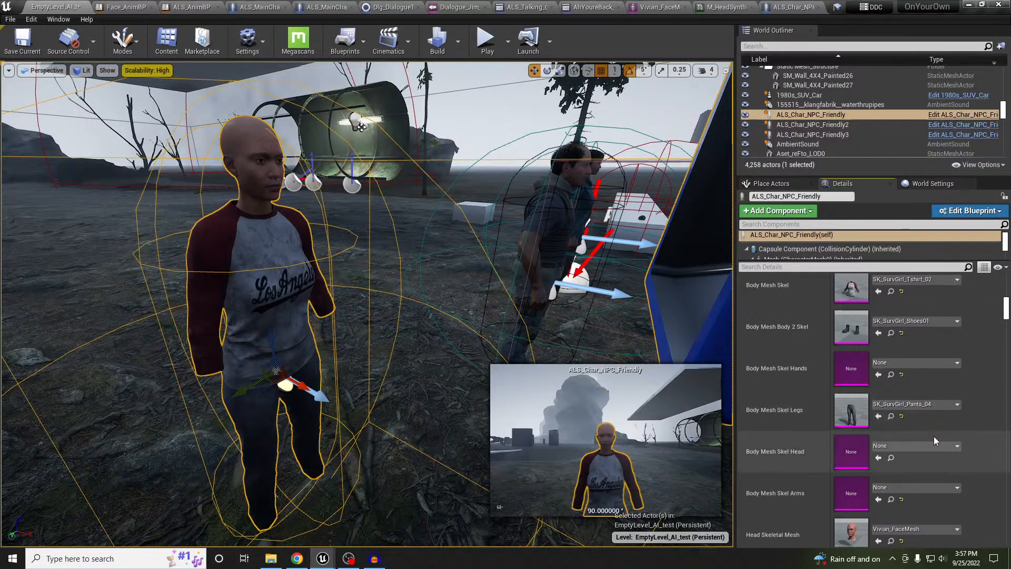
click(879, 458)
click(879, 499)
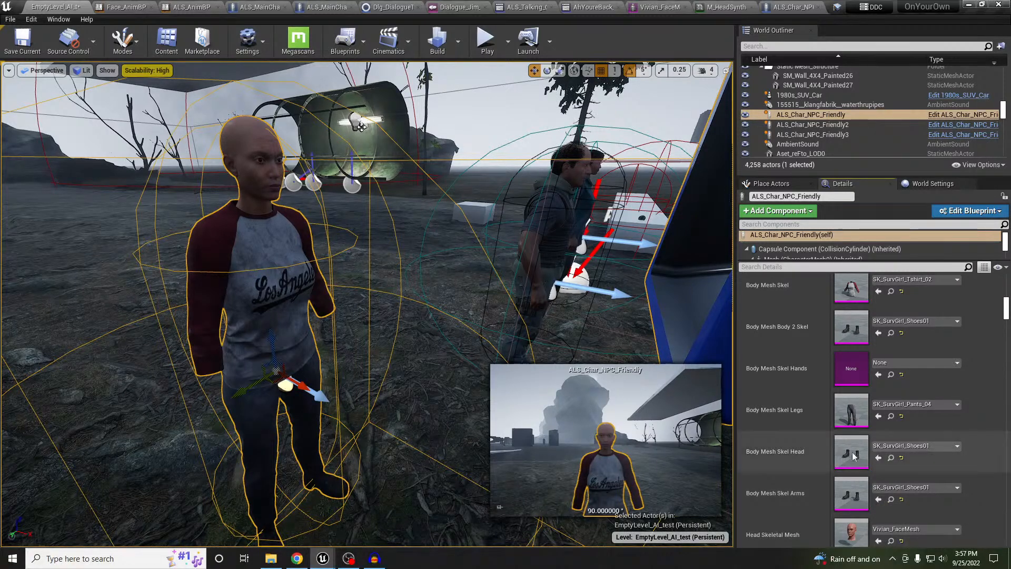
scroll(904, 349, down, 2)
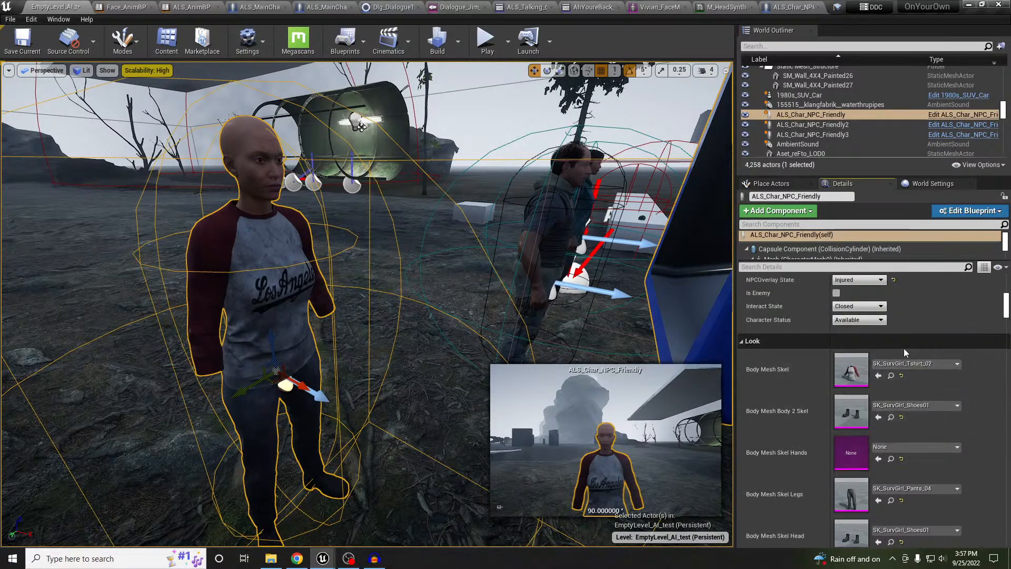
scroll(901, 353, down, 2)
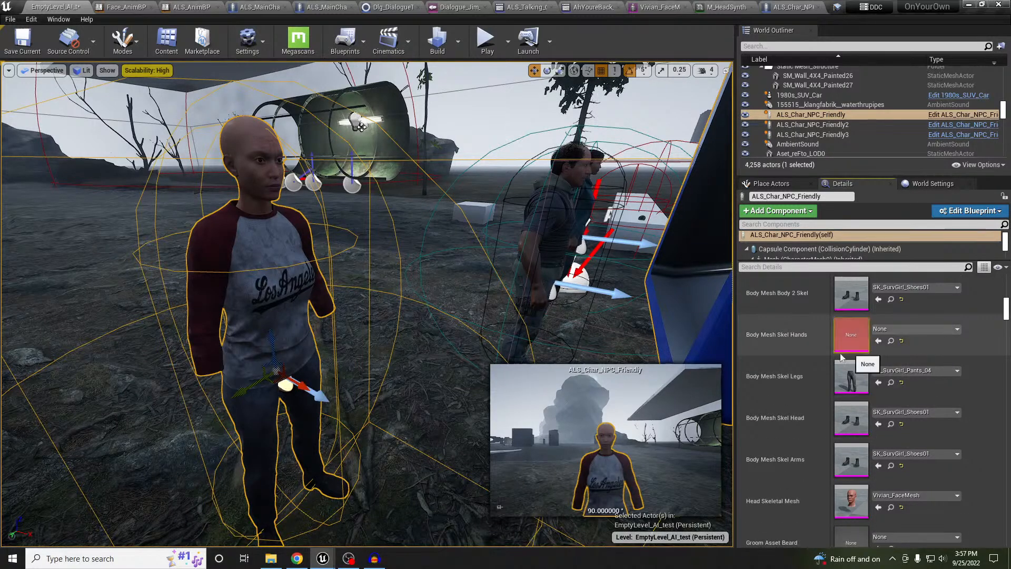
scroll(803, 364, up, 2)
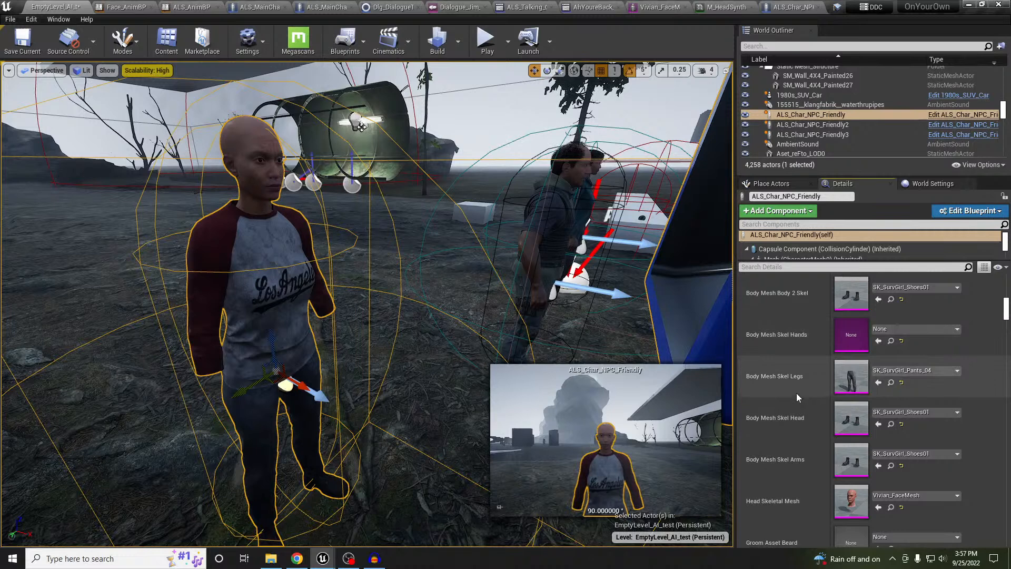
Step: Examine the Set Skeletal Mesh chain and Set Master Pose Component node in the ALS_Char_NPC_Friendly Construction Script, and return to the level
click(785, 7)
click(354, 67)
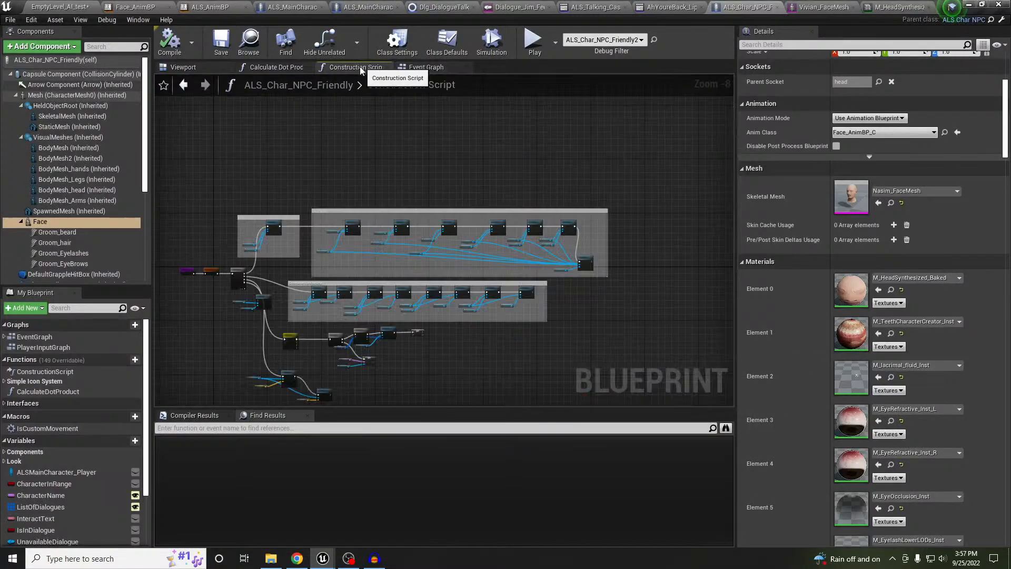
scroll(336, 245, up, 3)
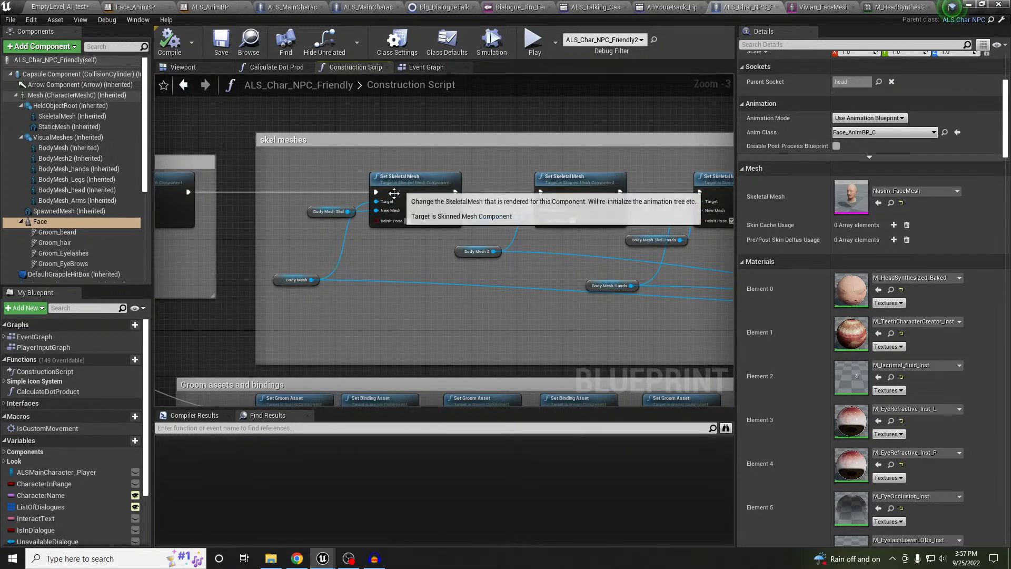
right_drag(582, 302, 175, 283)
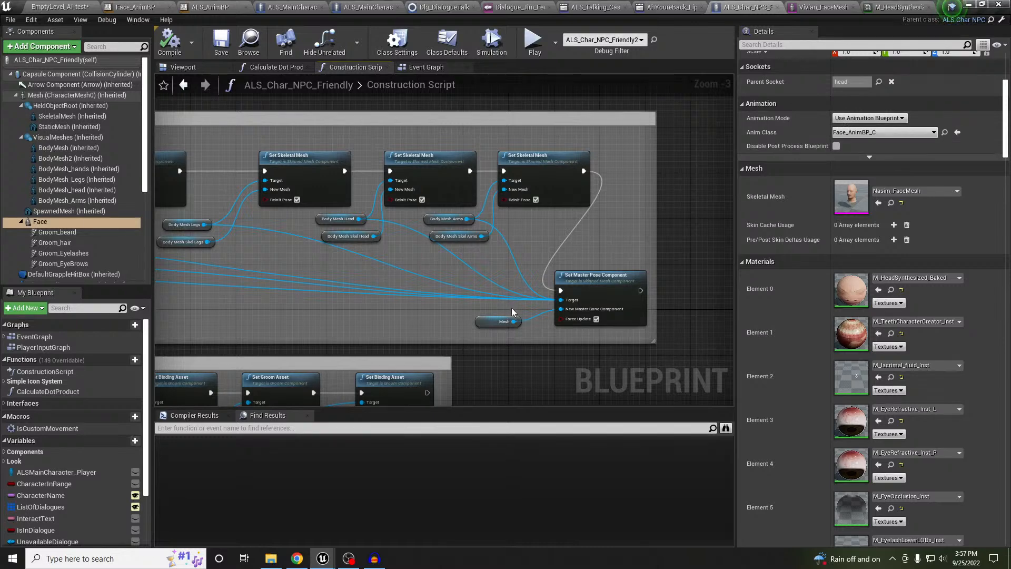
right_drag(493, 256, 512, 267)
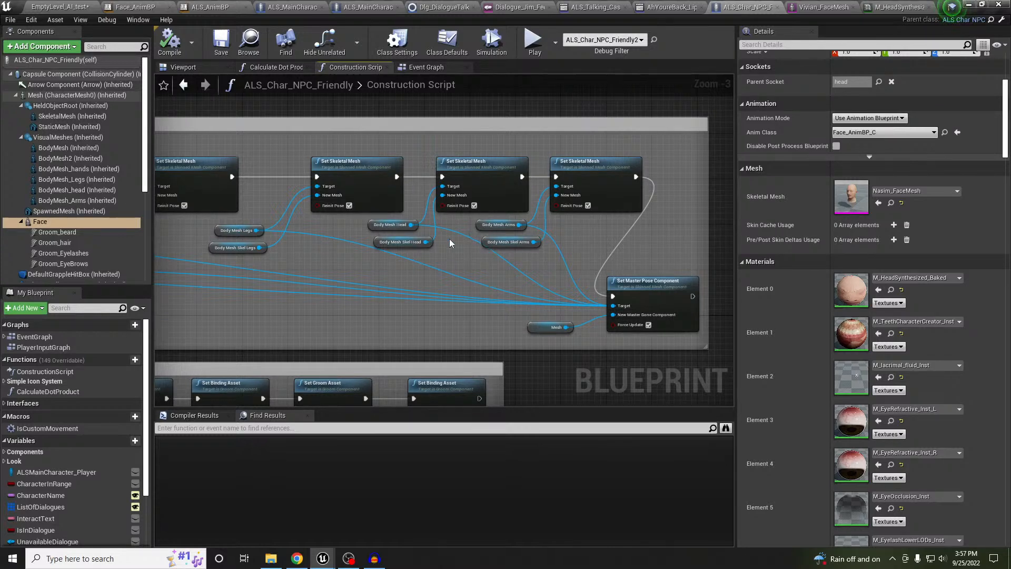
right_drag(338, 262, 582, 281)
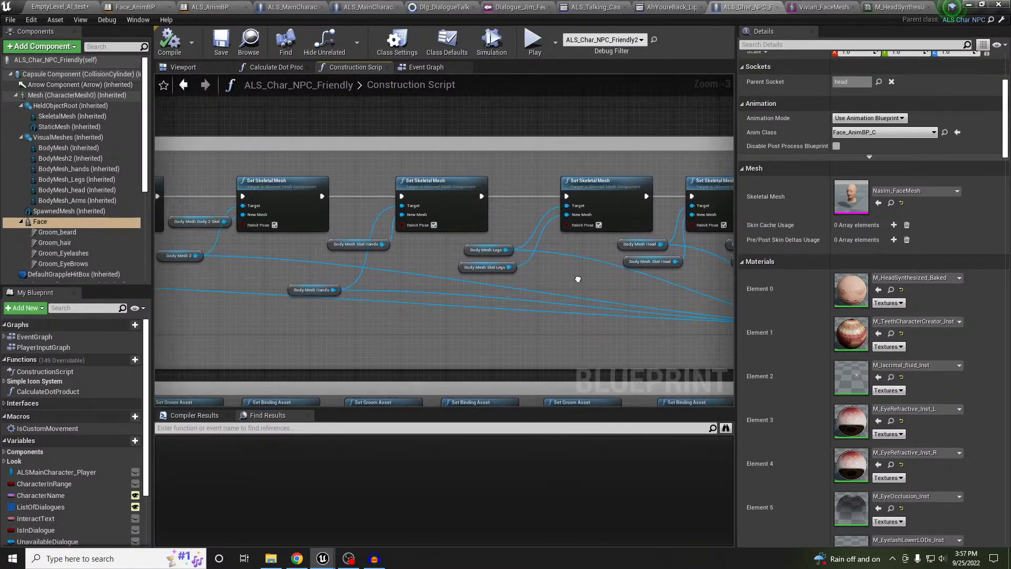
right_drag(253, 268, 706, 277)
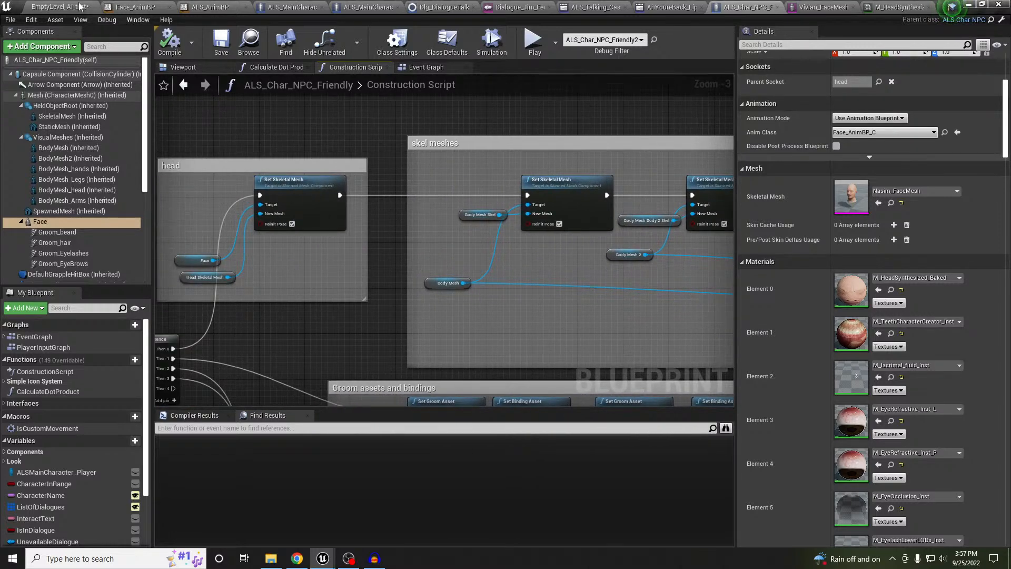
click(81, 7)
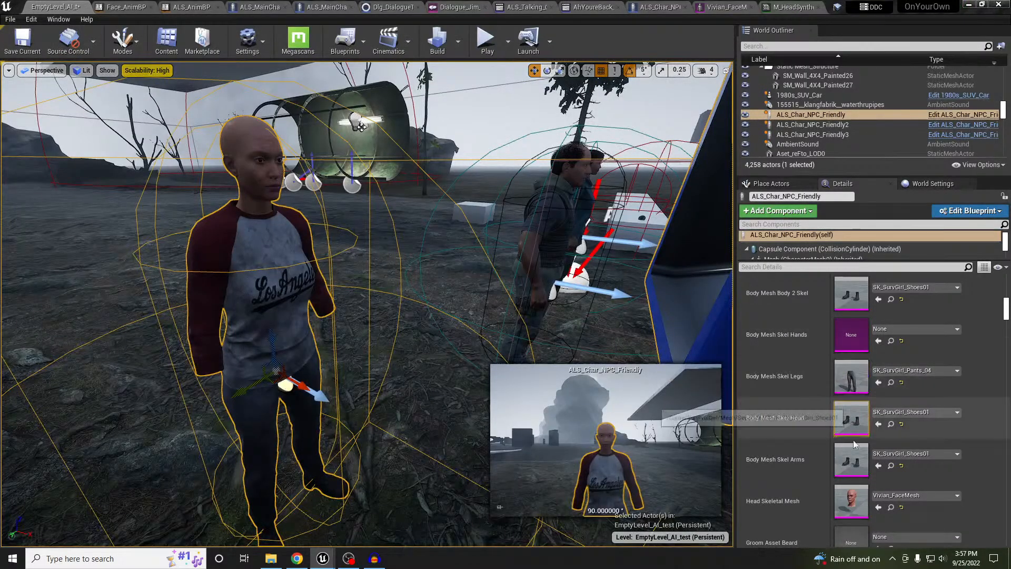
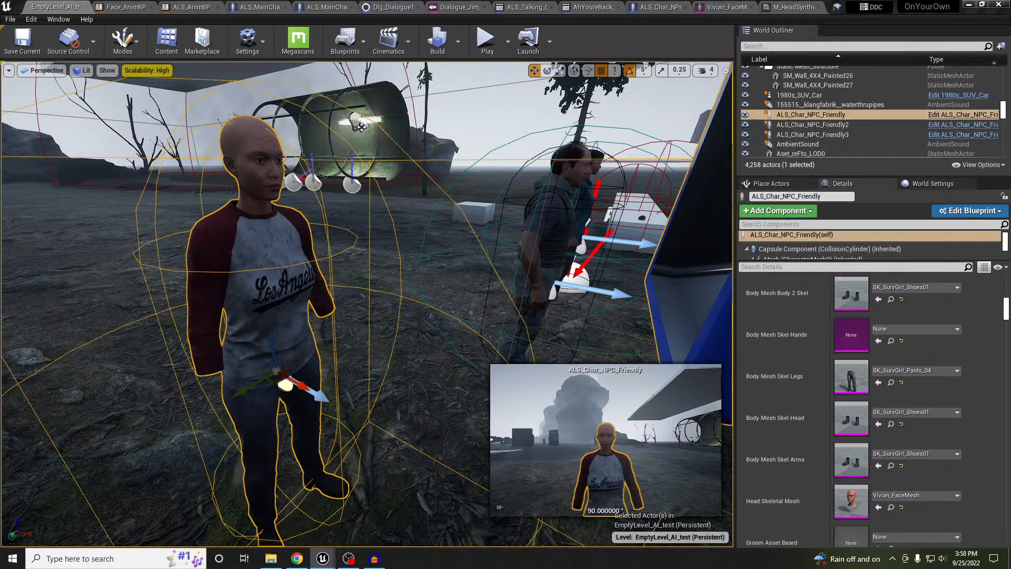
Step: Try SK_SurvGirl_Body_Parts12 as the Body Mesh Skel Hands of ALS_Char_NPC_Friendly and examine the neck and hands up close
click(878, 341)
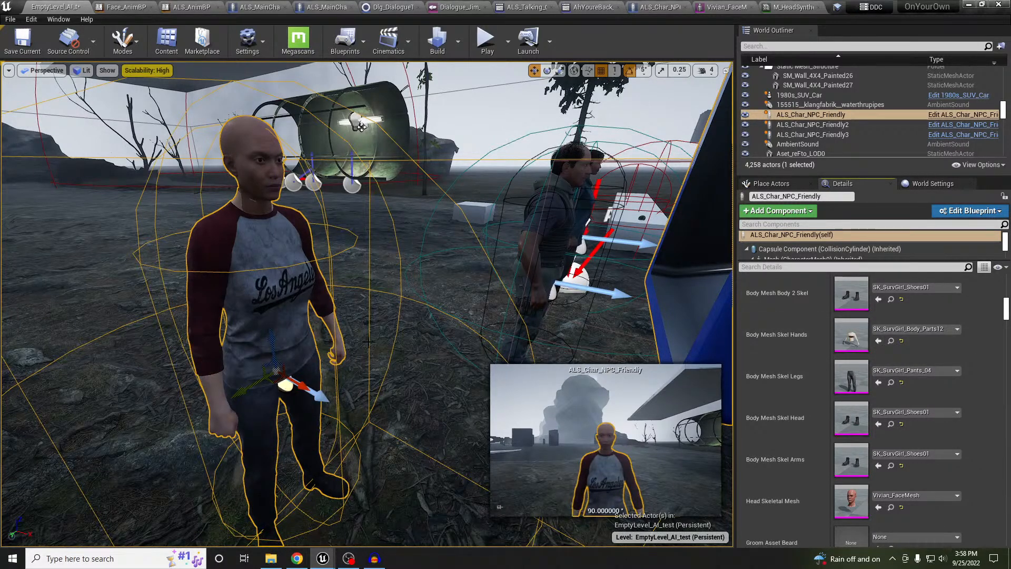
key(w)
right_drag(384, 359, 555, 313)
key(a)
key(w)
key(a)
key(s)
key(w)
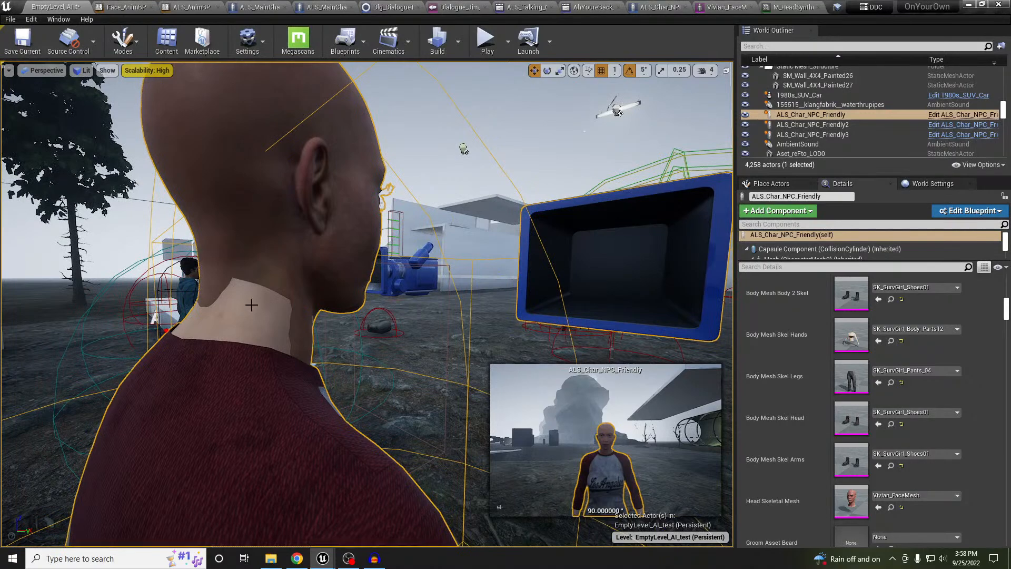
key(d)
right_drag(235, 337, 31, 382)
key(w)
key(d)
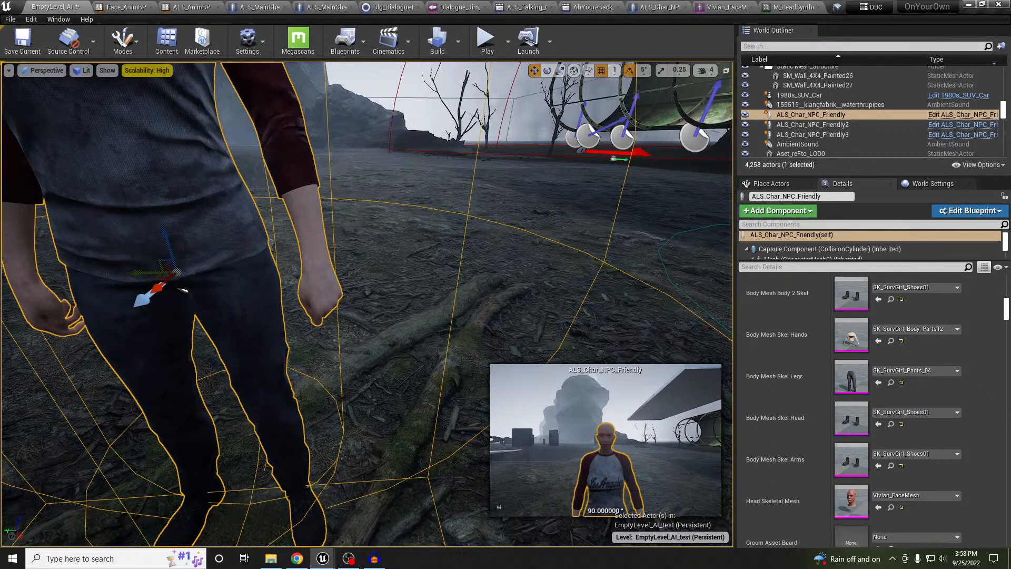
Step: Assign SK_SurvGirl_Body_Arms_01 from the BodyParts folder as the NPC's Body Mesh Skel Hands and inspect the sleeve ends
drag(0, 205, 506, 107)
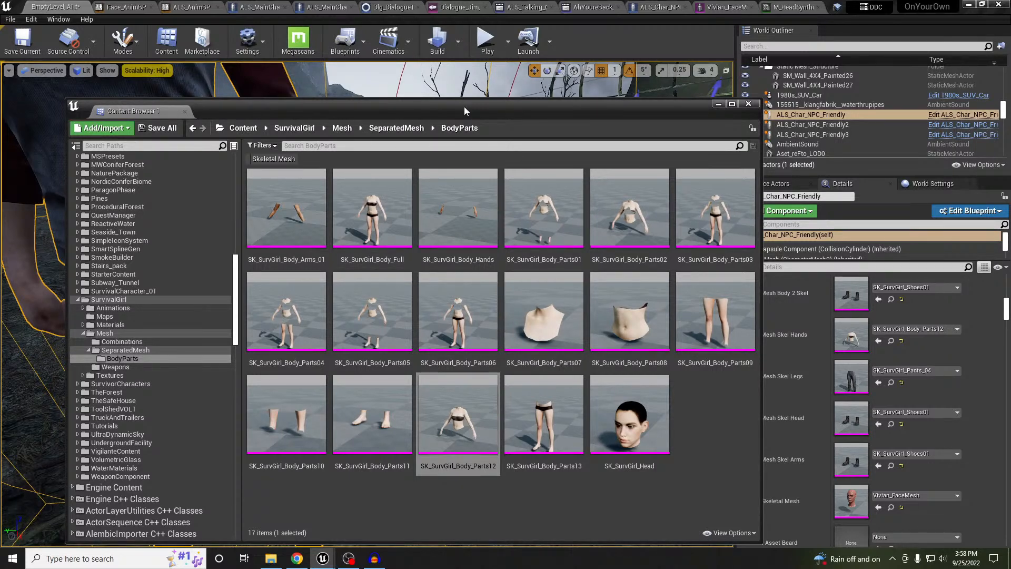
drag(464, 106, 460, 105)
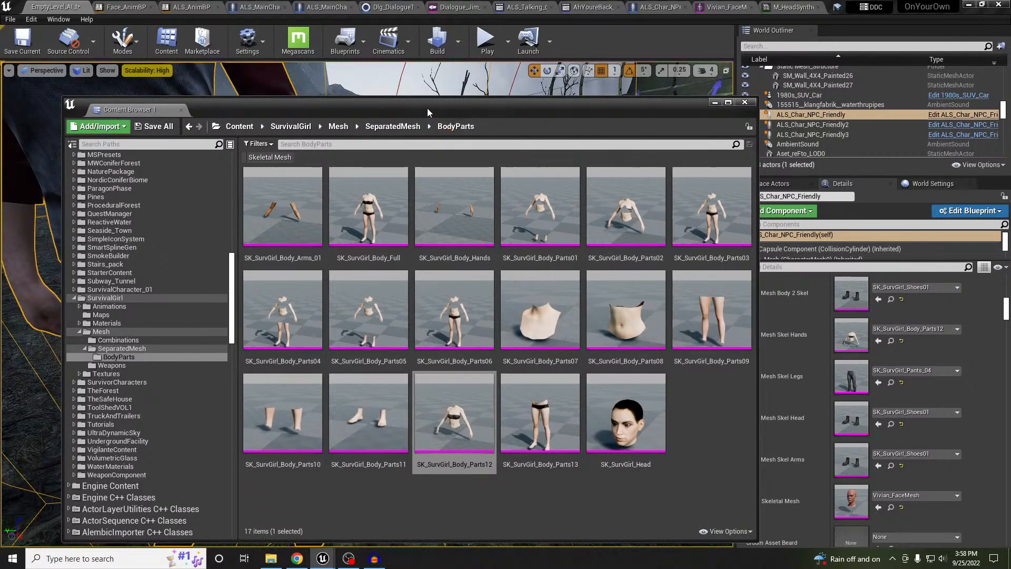
drag(414, 111, 0, 179)
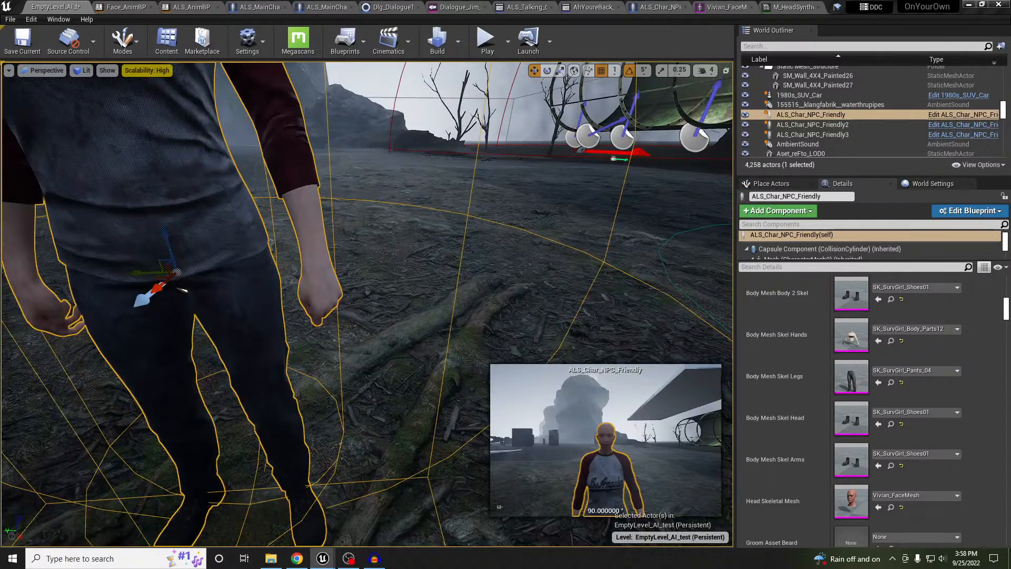
click(878, 342)
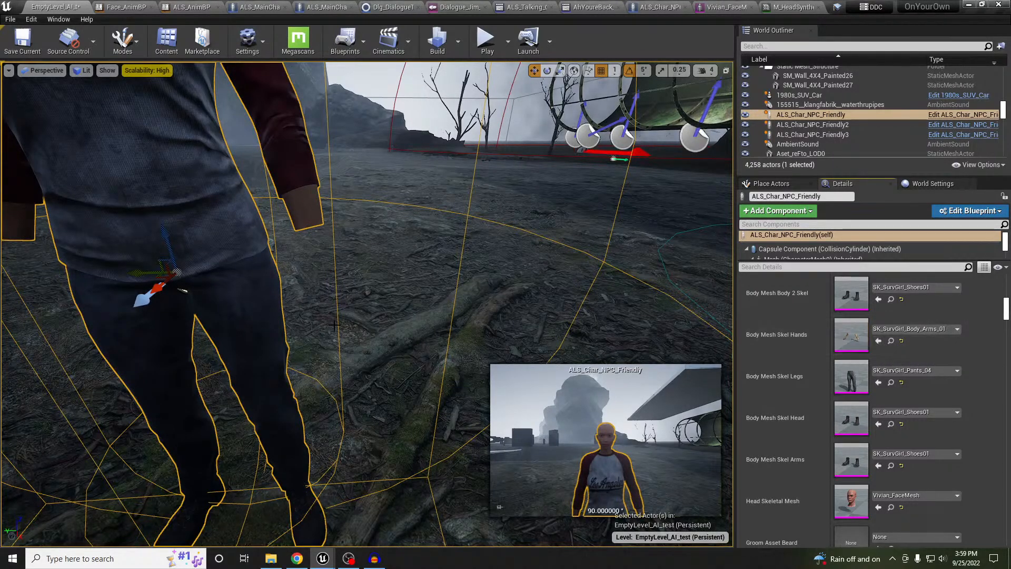
middle_drag(297, 297, 274, 232)
mouse_move(274, 231)
right_down()
mouse_move(266, 224)
mouse_move(268, 235)
right_up()
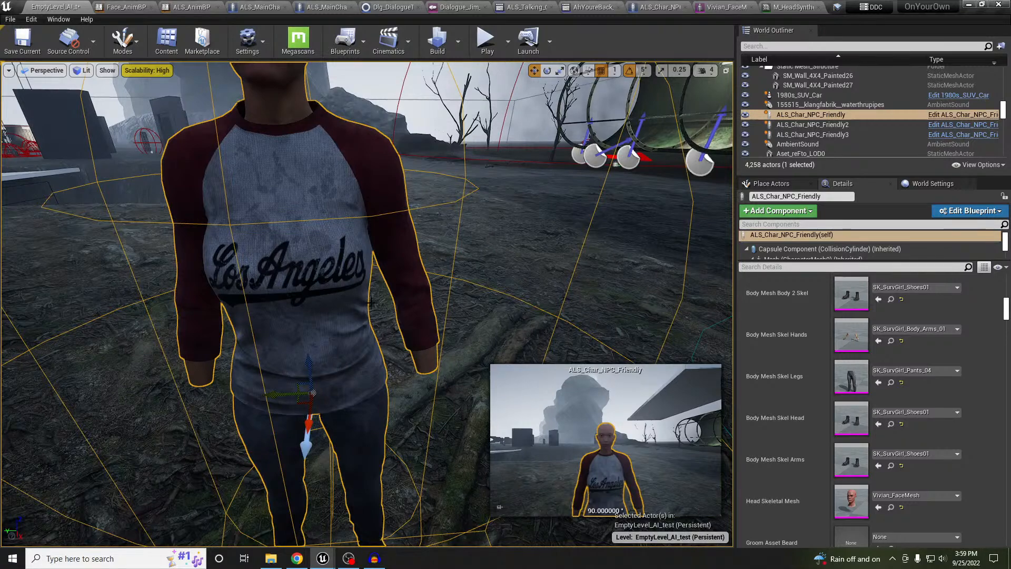
scroll(358, 311, down, 4)
right_drag(343, 311, 293, 284)
key(d)
key(w)
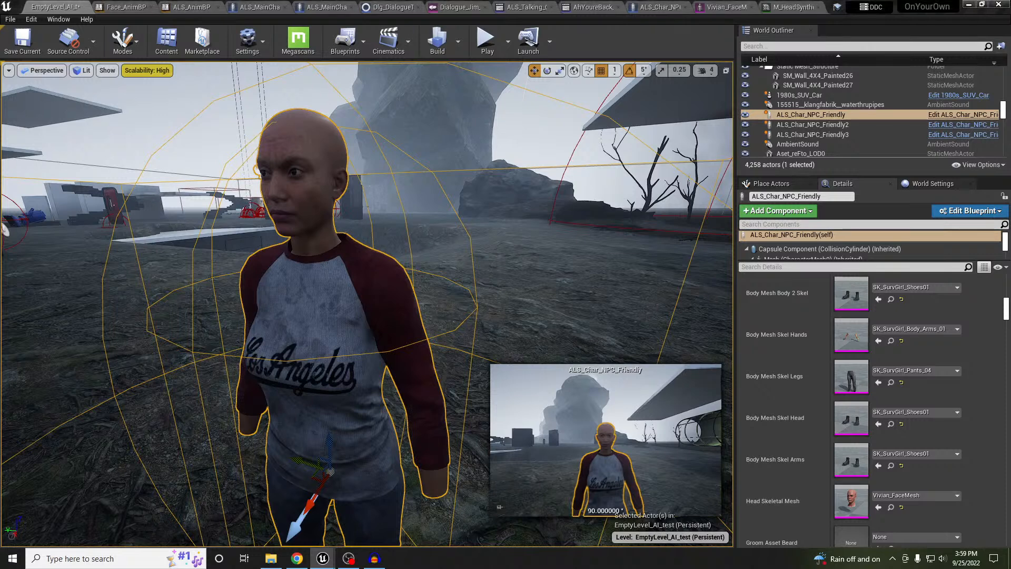
Step: Assign SK_SurvGirl_Body_Hands to the Body Mesh Body 2 Skel, Body Mesh Skel Head and Body Mesh Skel Arms slots
click(877, 299)
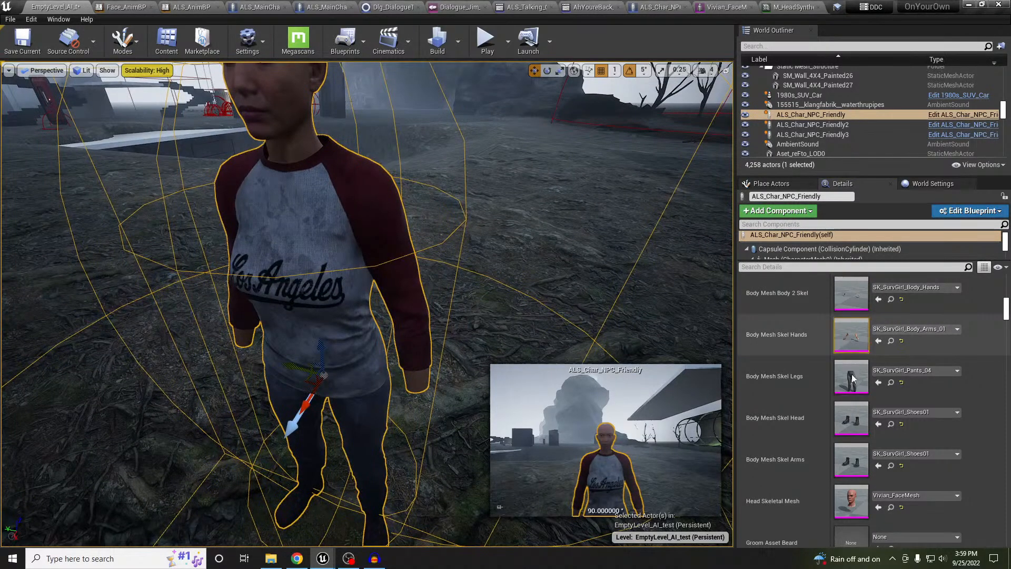
click(878, 424)
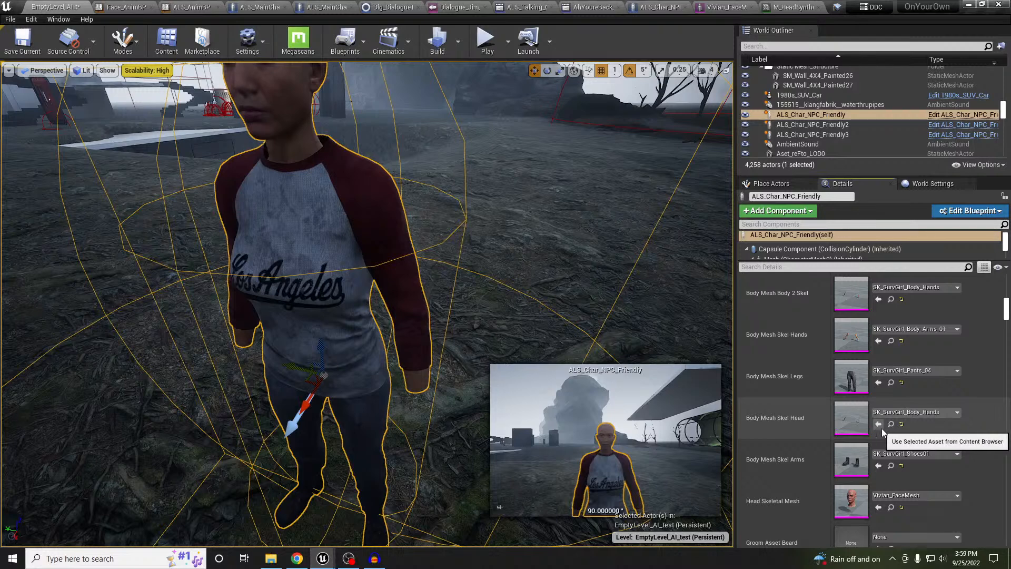
click(878, 465)
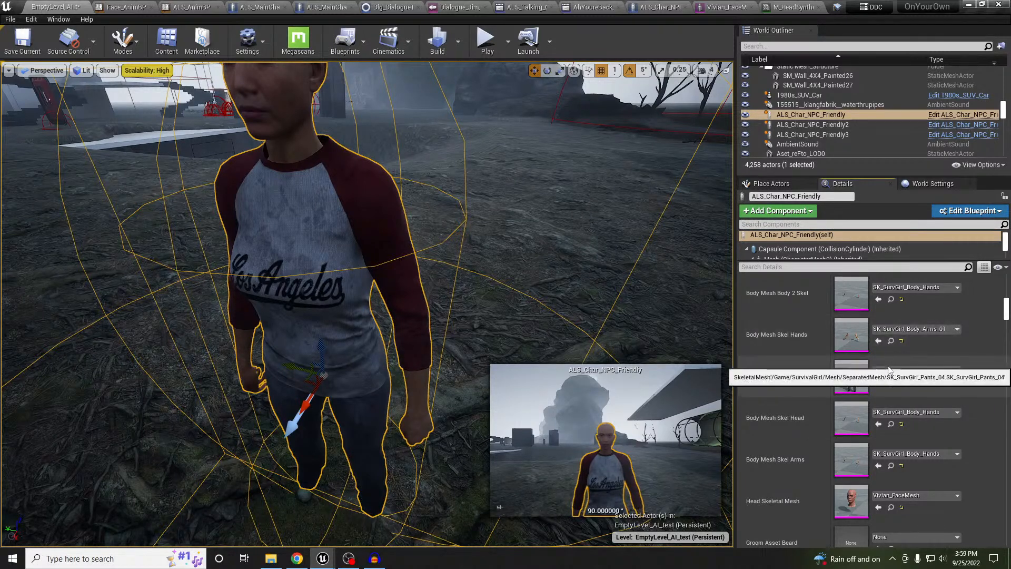
scroll(865, 370, up, 2)
scroll(909, 369, up, 1)
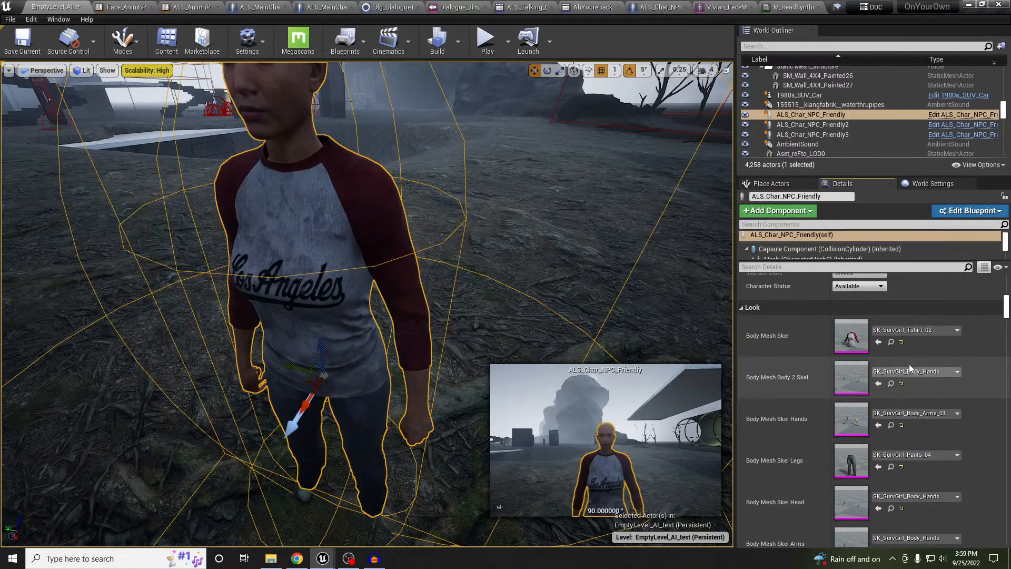
right_drag(393, 388, 392, 453)
right_drag(369, 252, 548, 221)
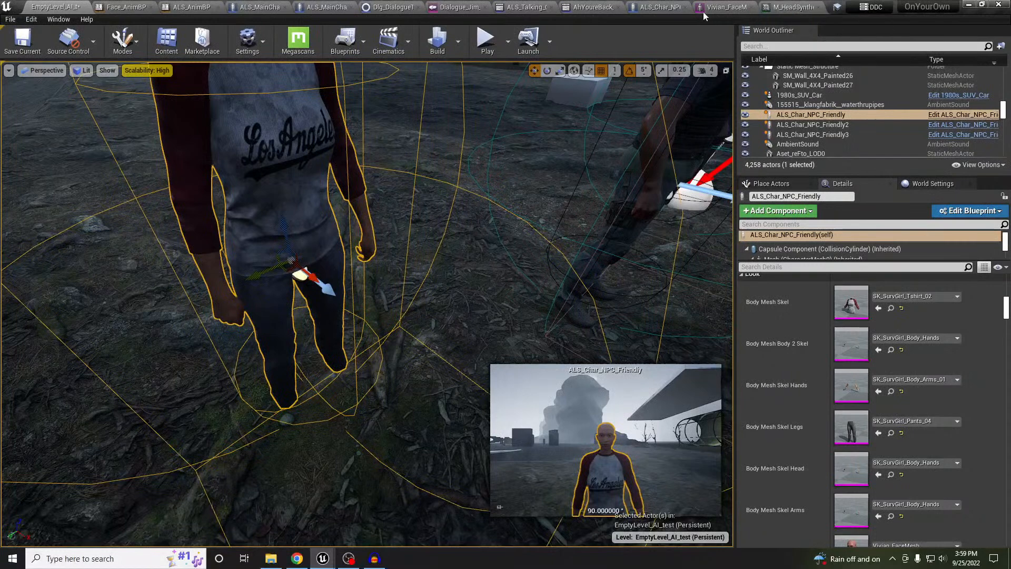
Step: Check the head and skel meshes groups in the ALS_Char_NPC_Friendly Construction Script, and return to the NPCs in the level
click(659, 7)
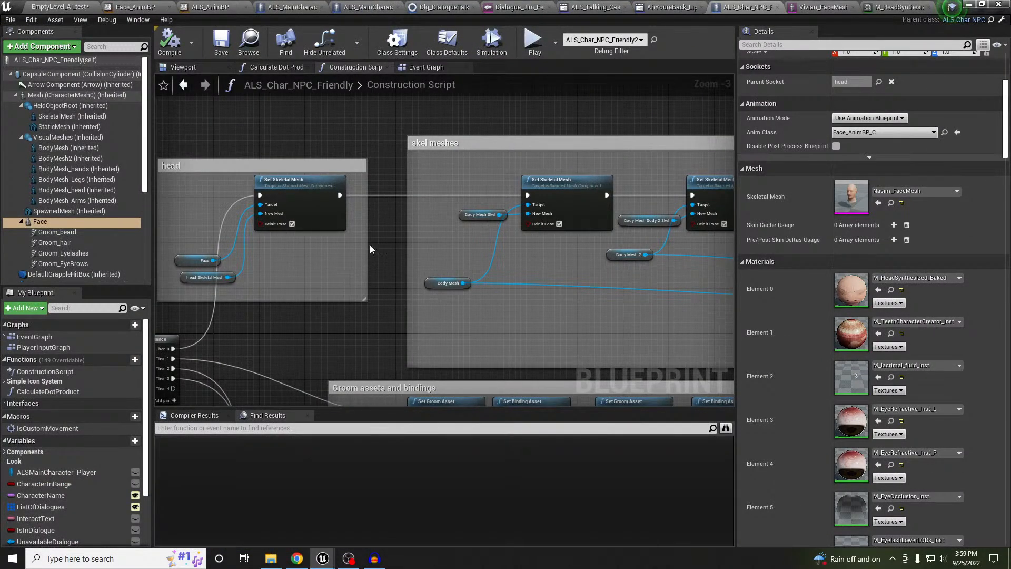
click(60, 6)
right_drag(485, 272, 527, 311)
right_drag(497, 185, 497, 183)
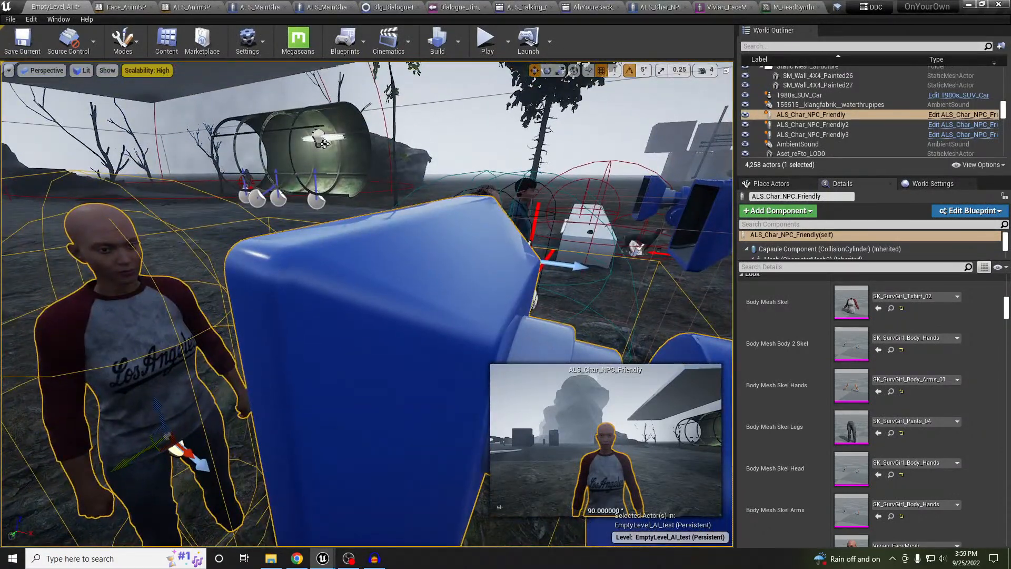
Step: Locate the hair groom used by ALS_Char_NPC_Friendly3 and assign Hair_S_Pixie as the Groom Asset Hair of ALS_Char_NPC_Friendly
click(523, 210)
scroll(881, 408, down, 1)
scroll(881, 407, down, 6)
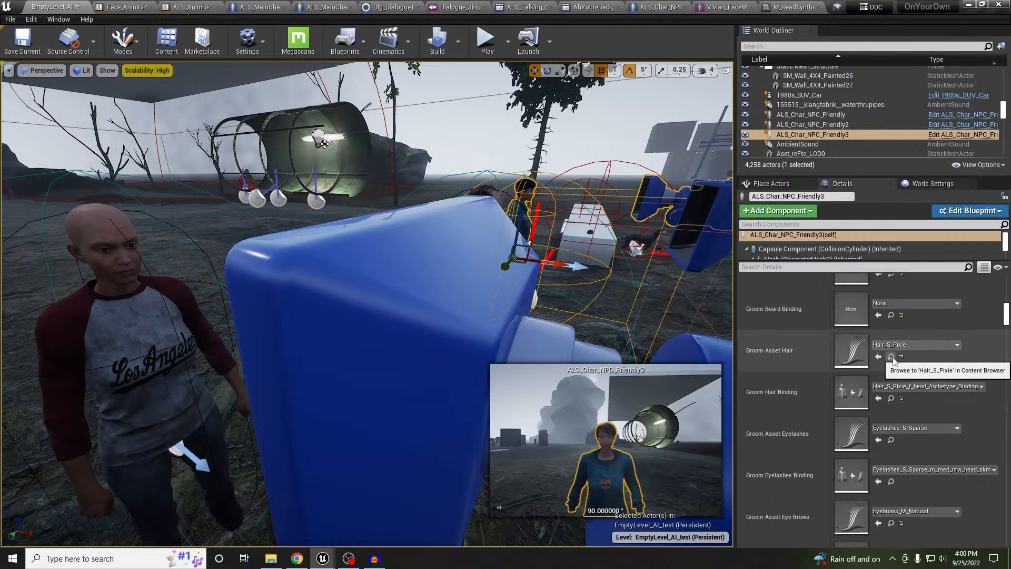
click(102, 235)
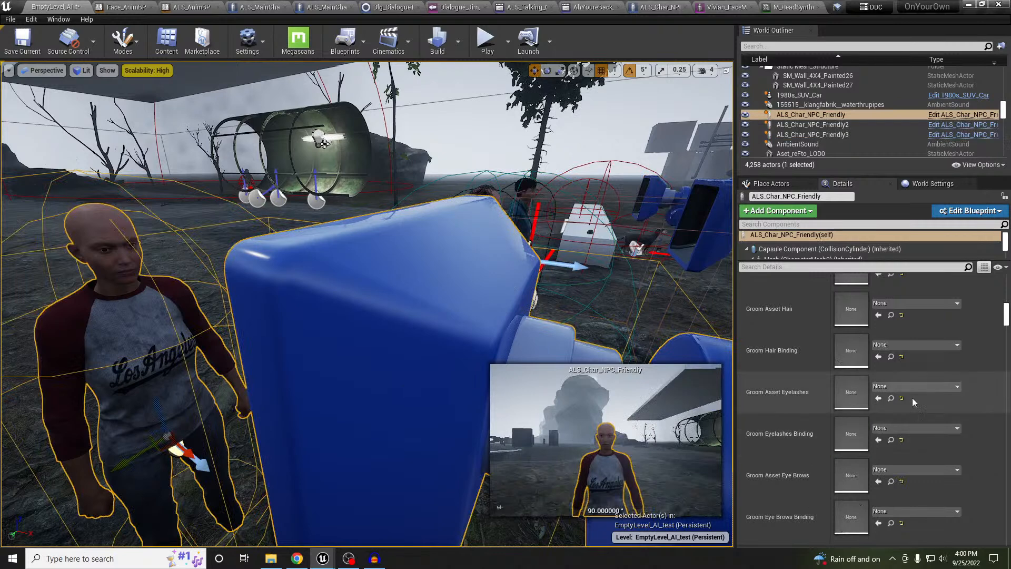
scroll(889, 331, up, 3)
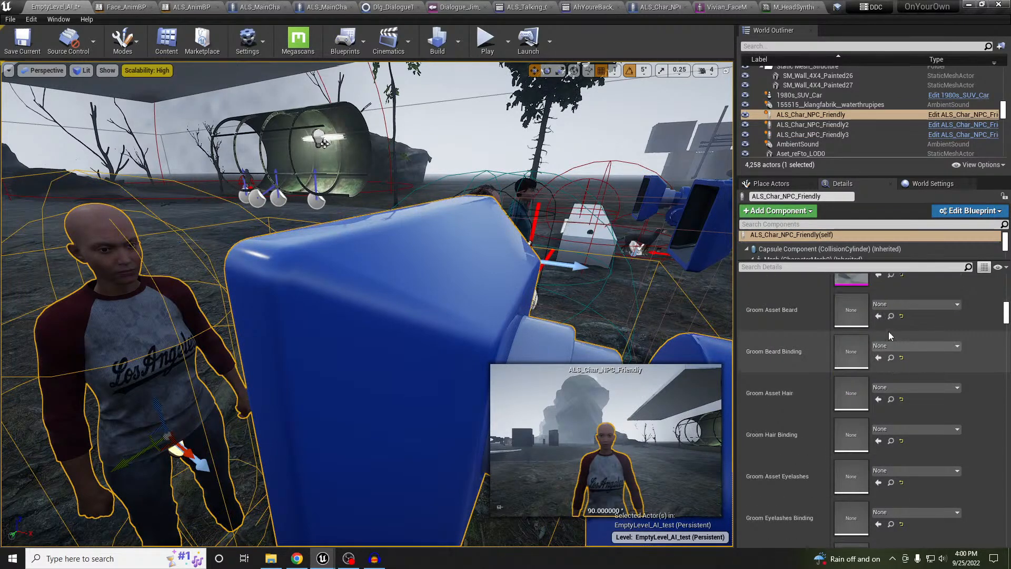
click(878, 416)
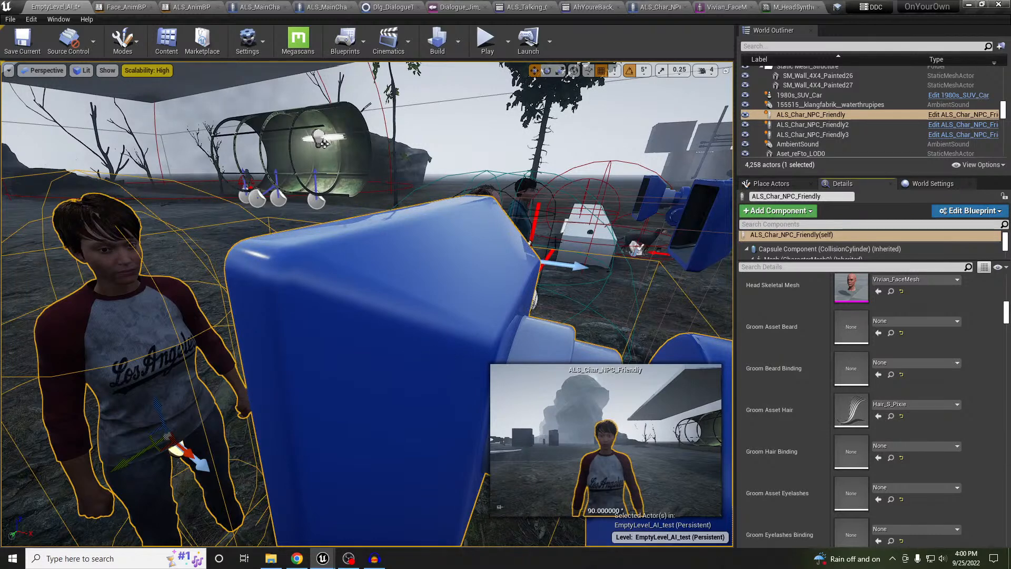
Step: Reuse Hair_S_Pixie_f_head_Archetype_Binding from ALS_Char_NPC_Friendly3 as the Groom Hair Binding of ALS_Char_NPC_Friendly
click(526, 219)
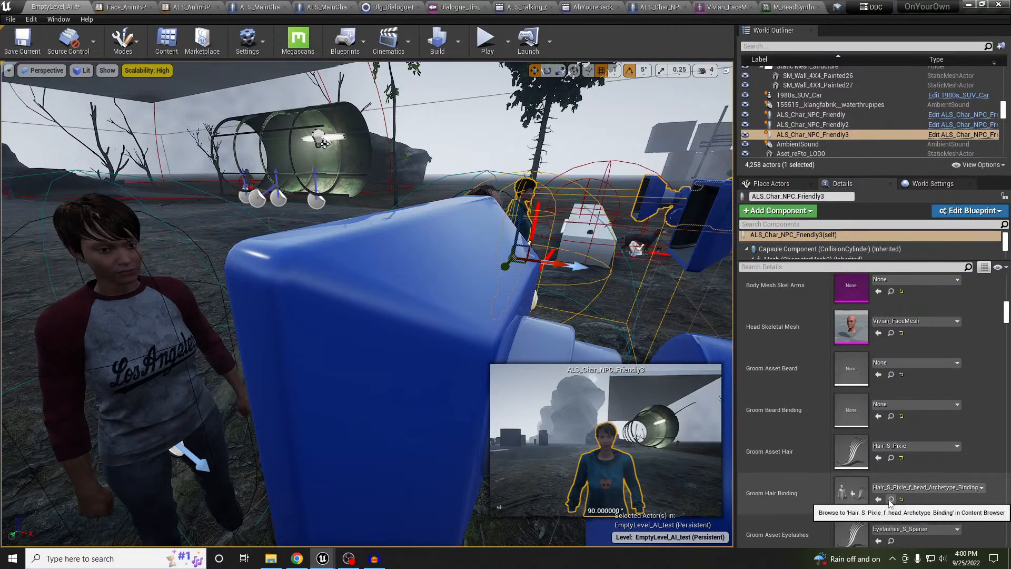
click(150, 332)
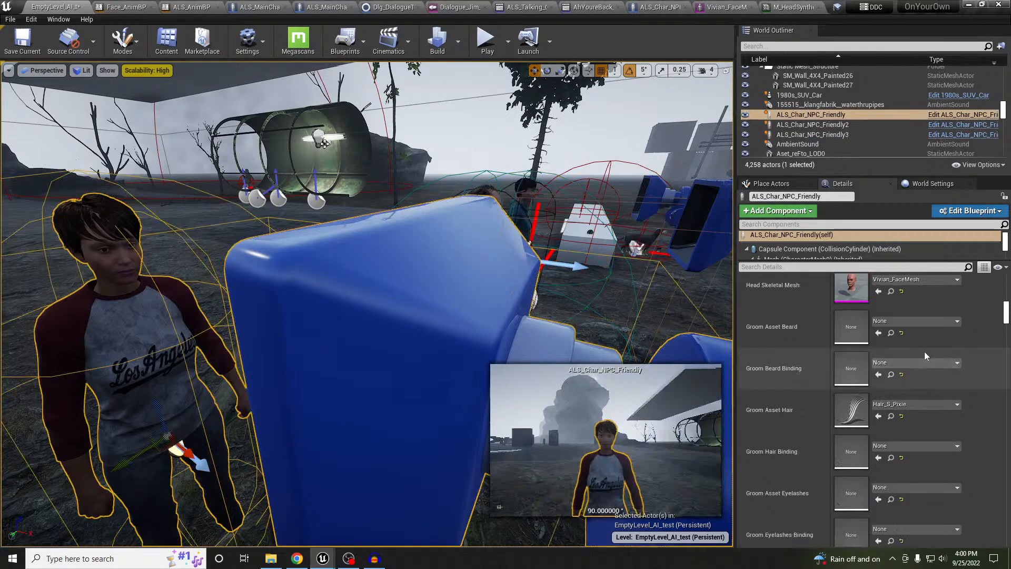
click(879, 457)
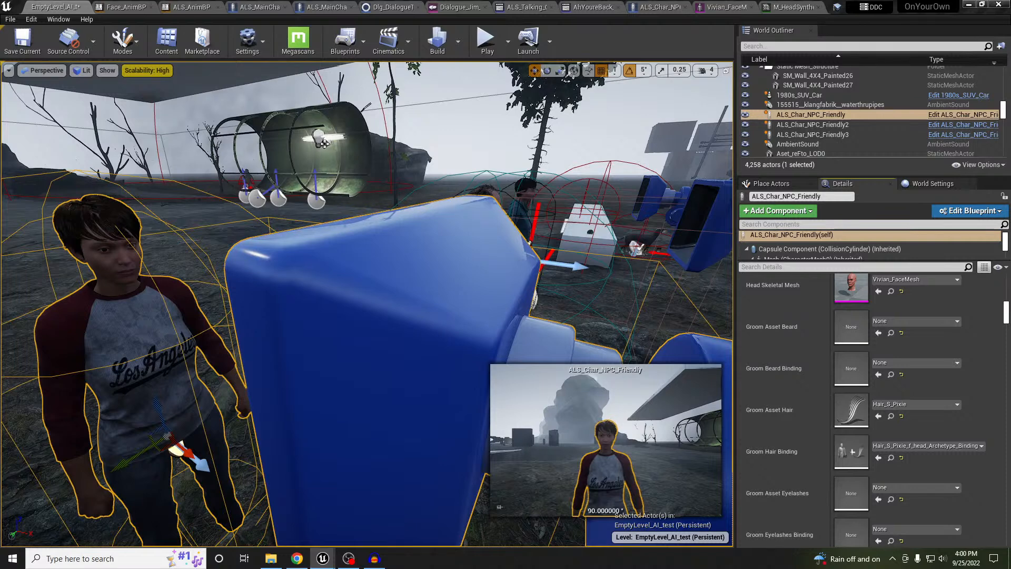
Step: Review the groom assets in the GroomBinding and Hair folders under Vivian's FemaleHair folder
key(alt+Tab)
drag(574, 103, 633, 99)
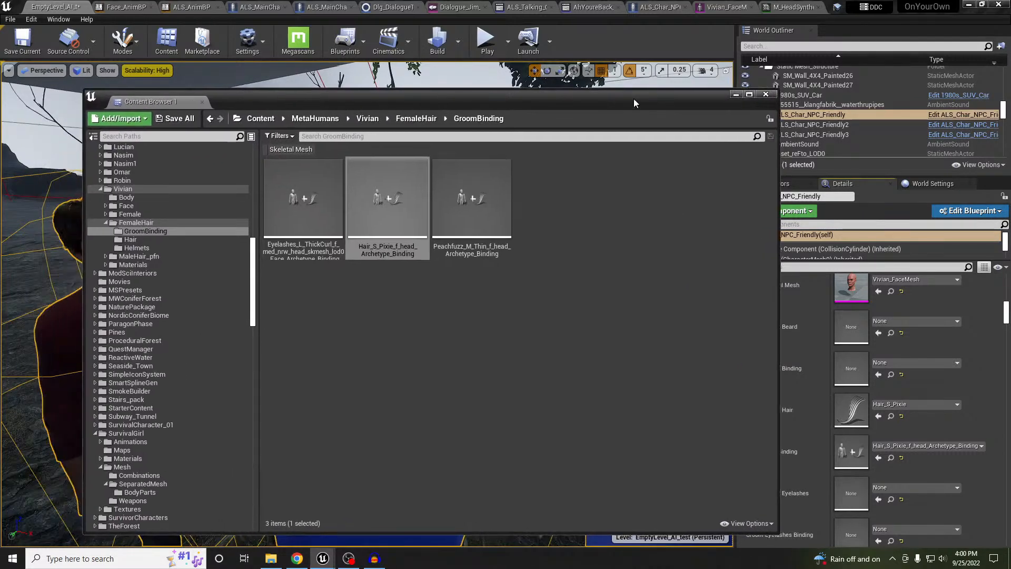
click(153, 240)
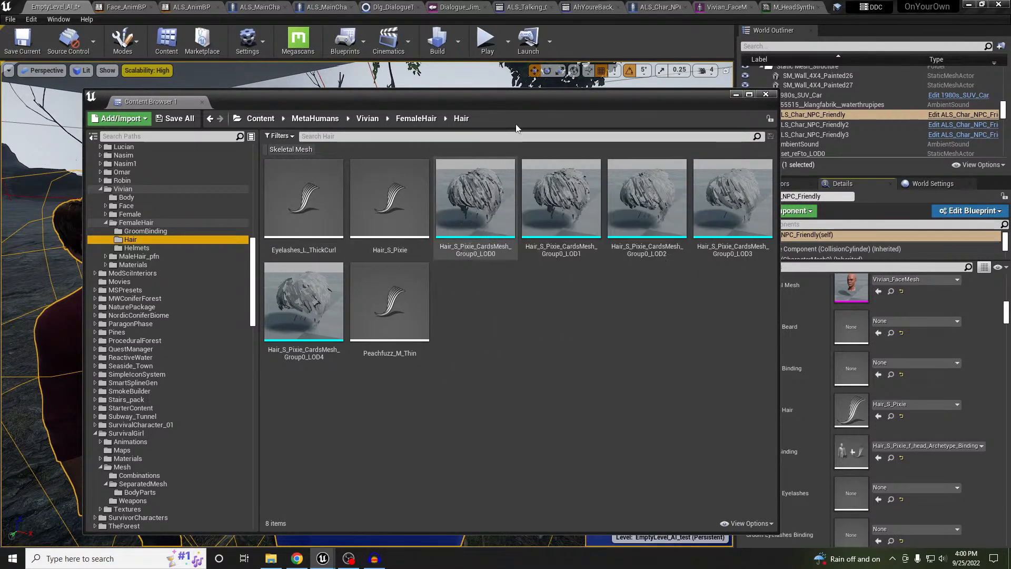
drag(525, 95, 522, 96)
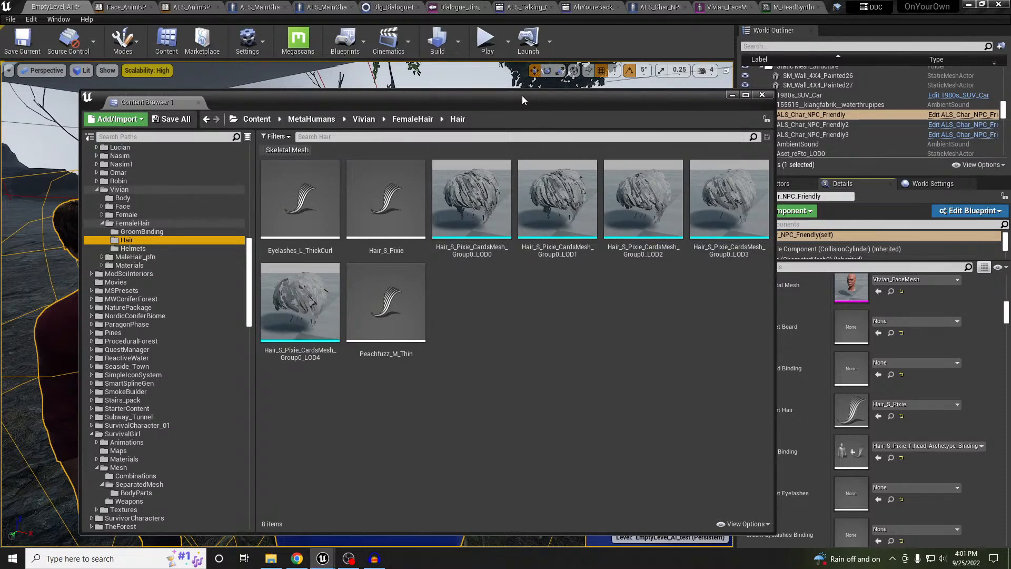
right_click(522, 81)
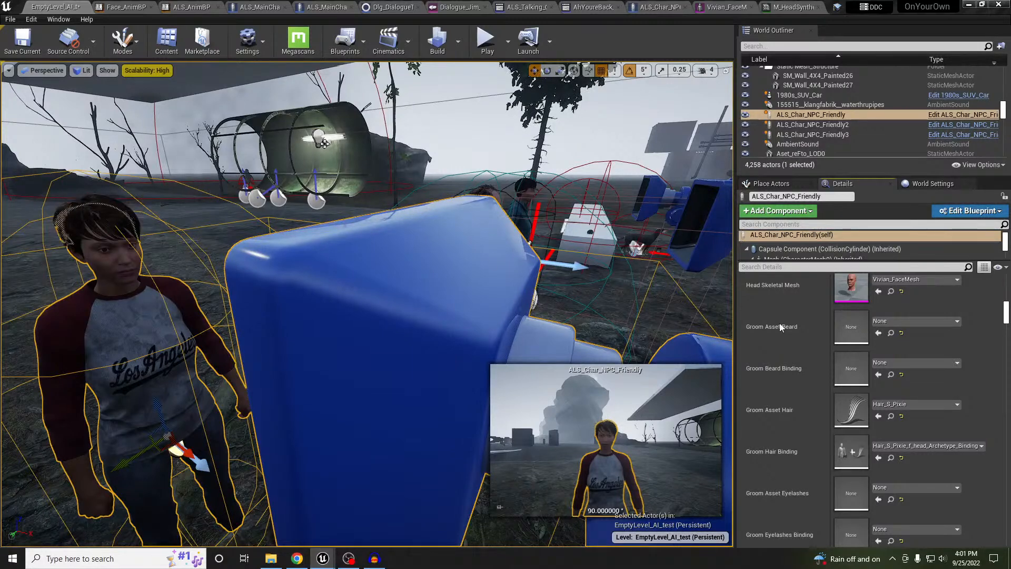
Step: Reuse Eyelashes_S_Sparse from ALS_Char_NPC_Friendly3 as the Groom Asset Eyelashes of ALS_Char_NPC_Friendly
click(523, 208)
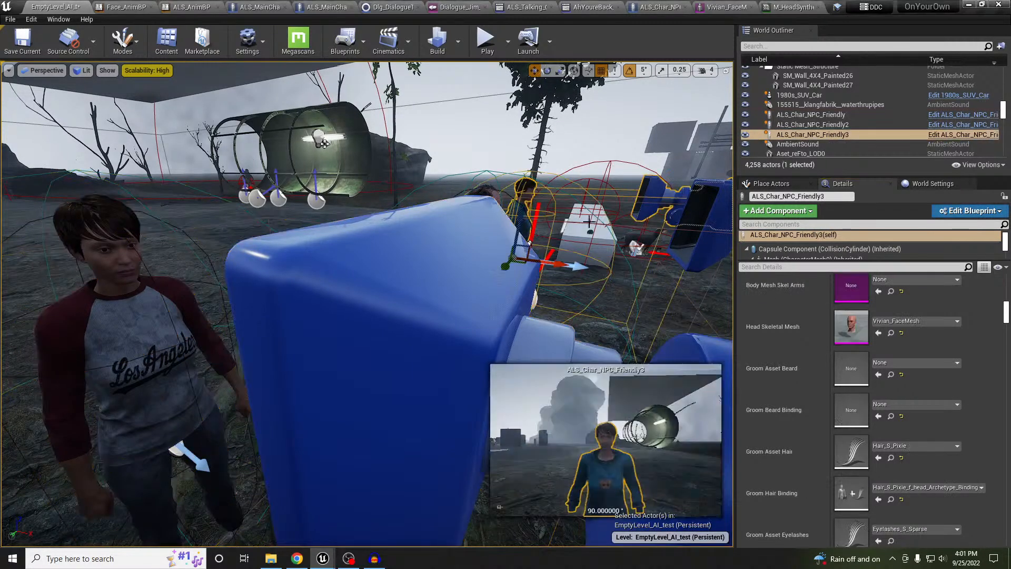
scroll(921, 445, down, 2)
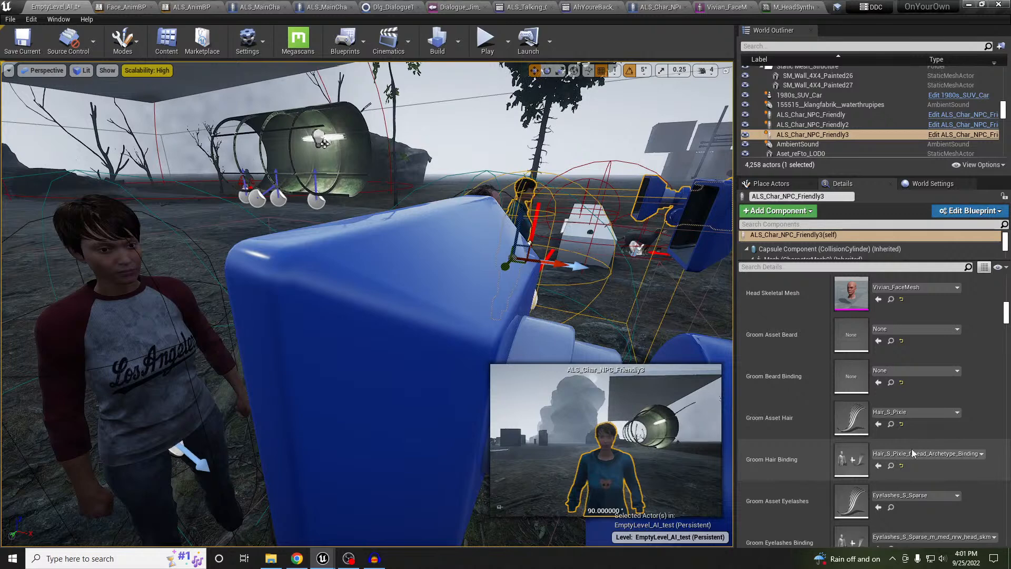
scroll(901, 456, down, 2)
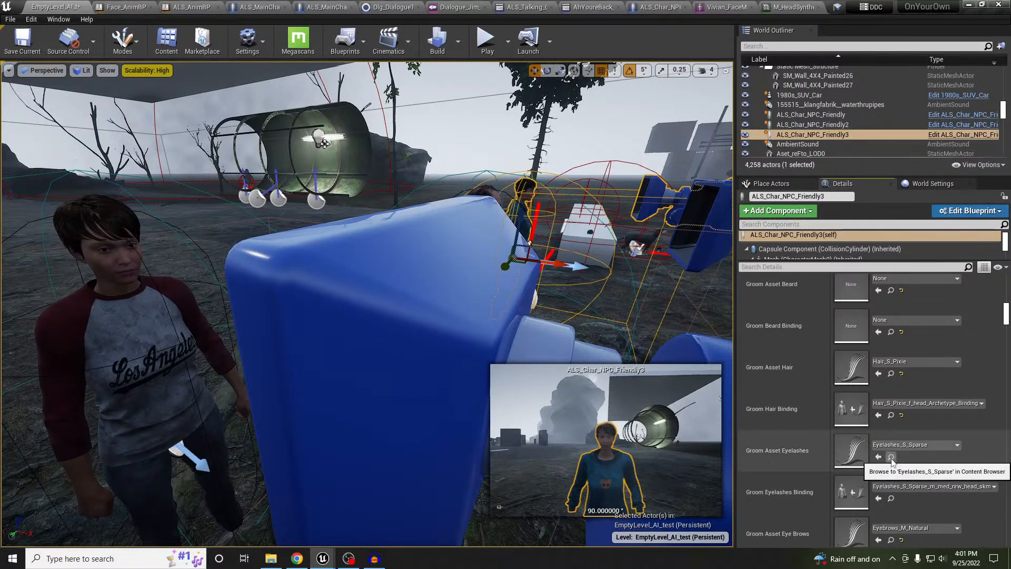
click(373, 350)
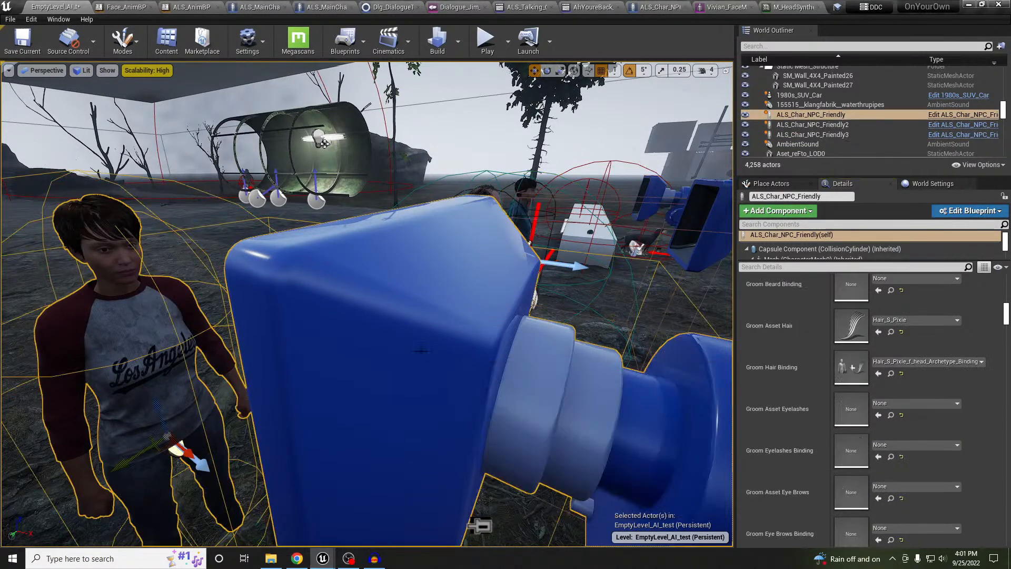
click(878, 416)
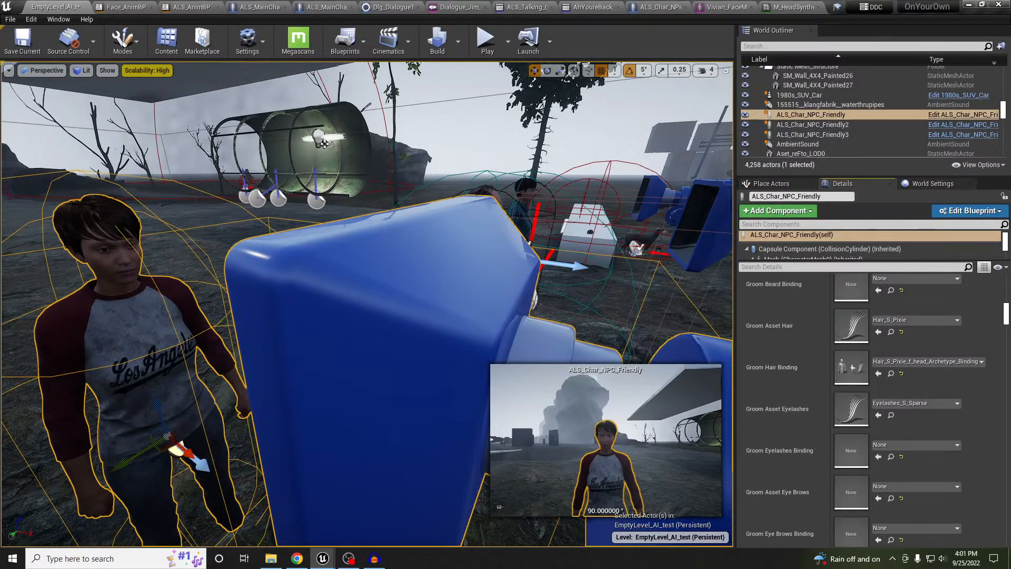
Step: Assign the Eyelashes_S_Sparse binding used by ALS_Char_NPC_Friendly3 as the Groom Eyelashes Binding of ALS_Char_NPC_Friendly
click(813, 134)
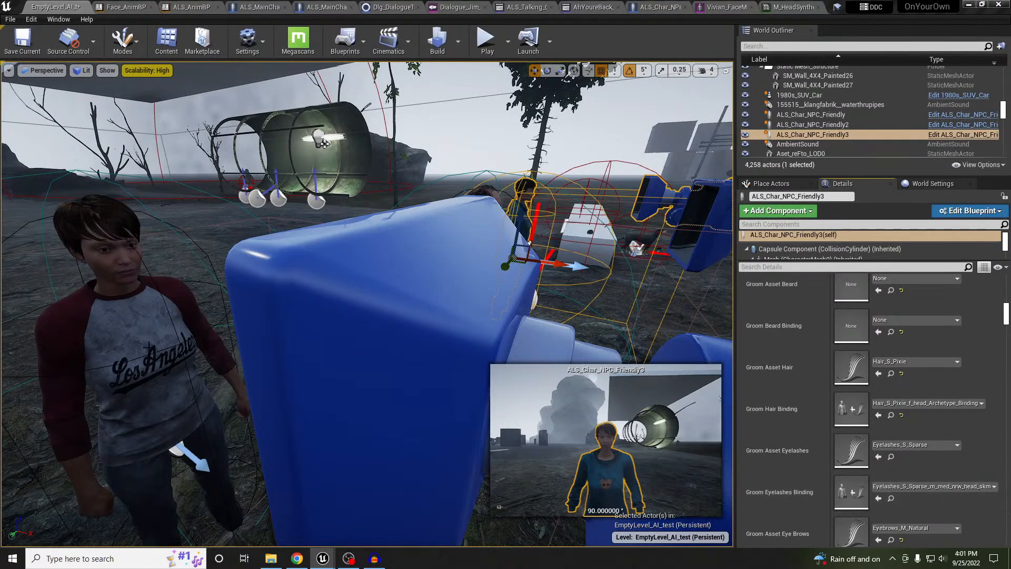
click(161, 346)
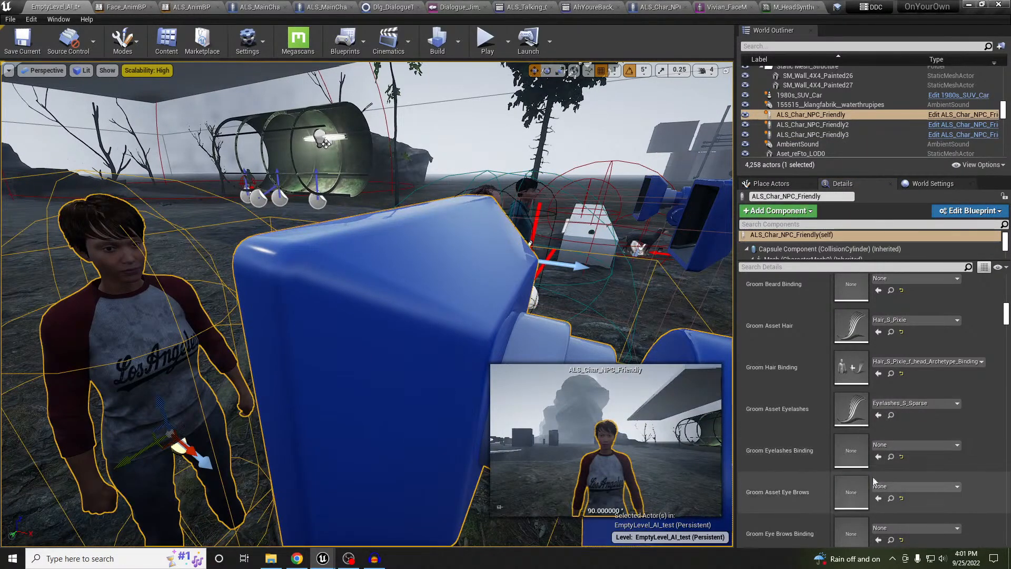
click(879, 457)
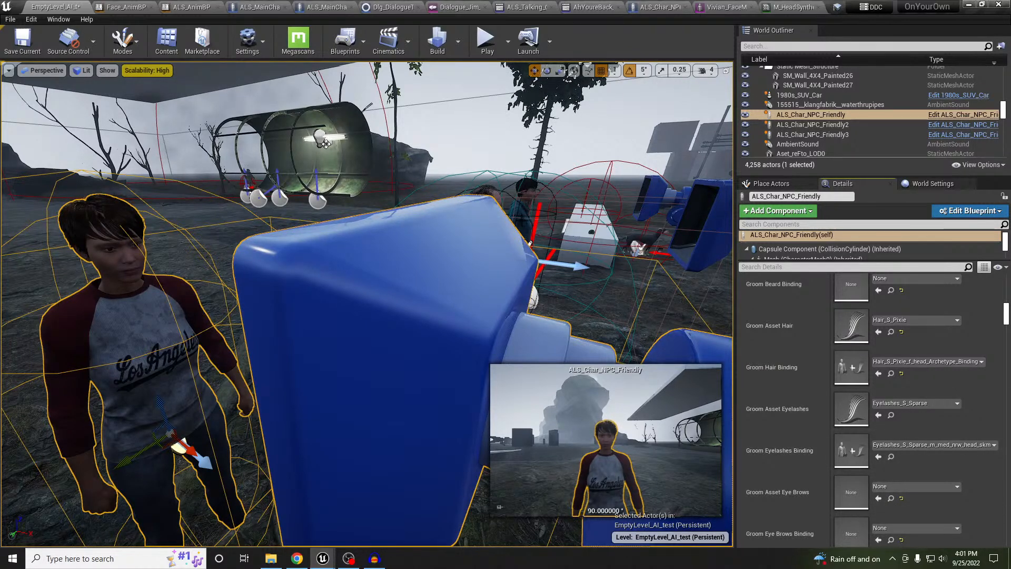
Step: Reuse Eyebrows_M_Natural and its f_head Archetype binding from ALS_Char_NPC_Friendly3 for the eyebrow groom asset and binding of ALS_Char_NPC_Friendly
click(524, 208)
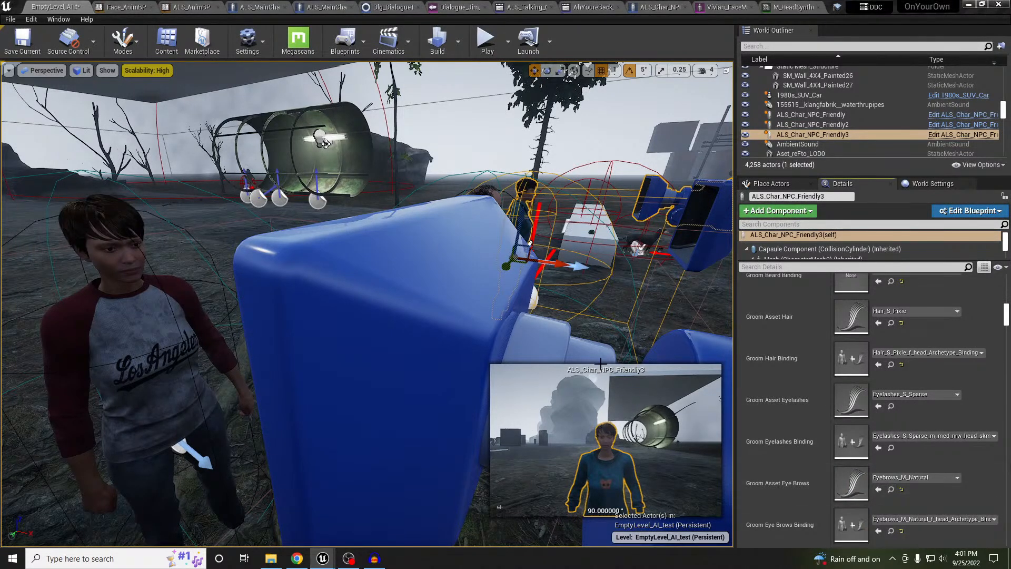
click(115, 333)
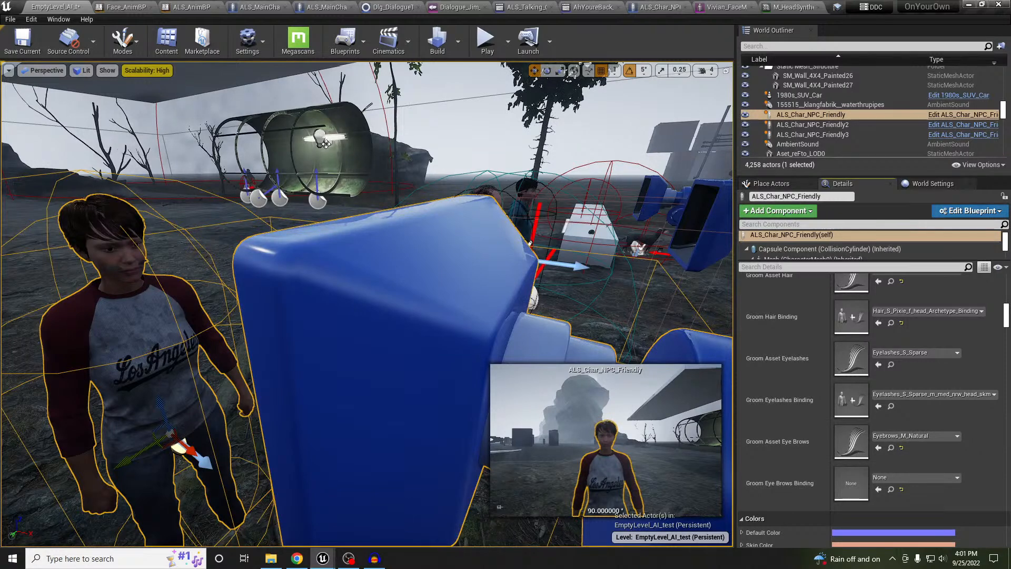
click(529, 244)
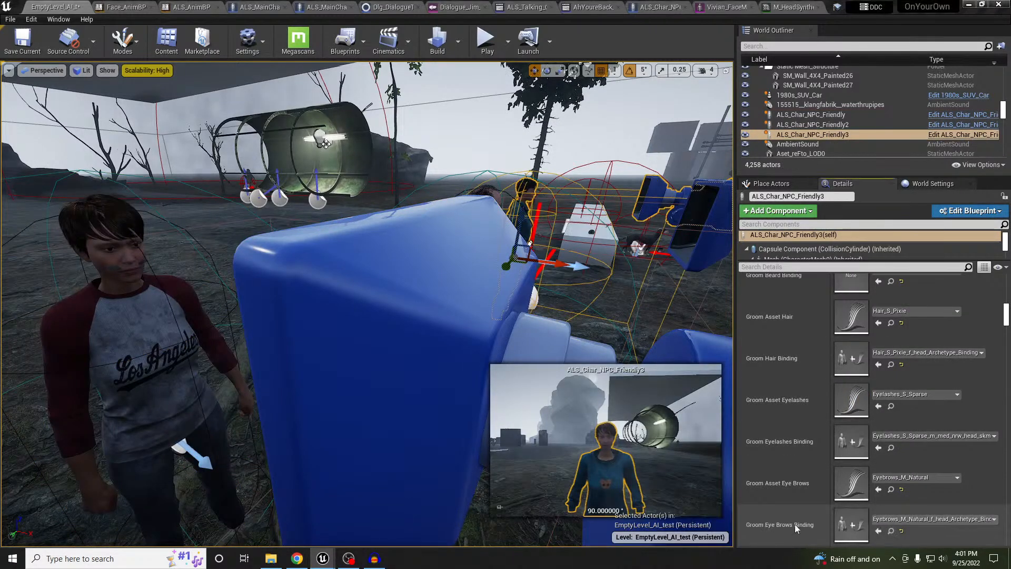
click(150, 334)
click(879, 491)
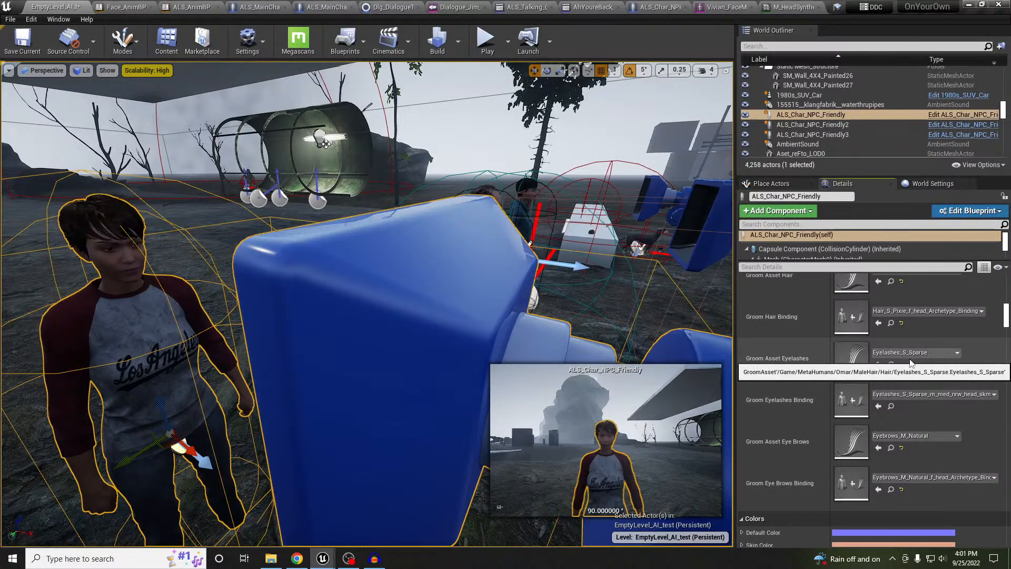
scroll(912, 362, up, 2)
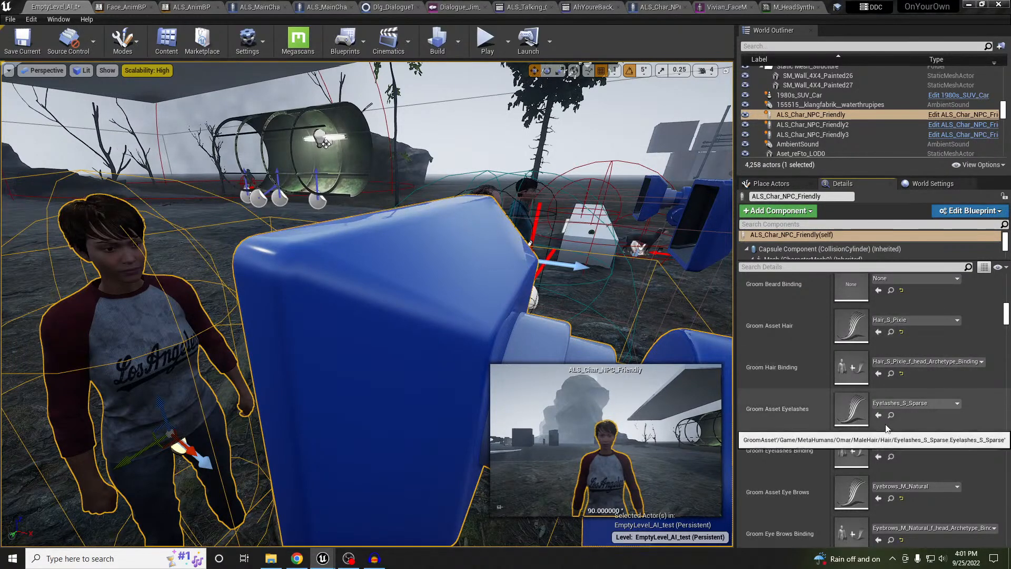
scroll(894, 375, up, 3)
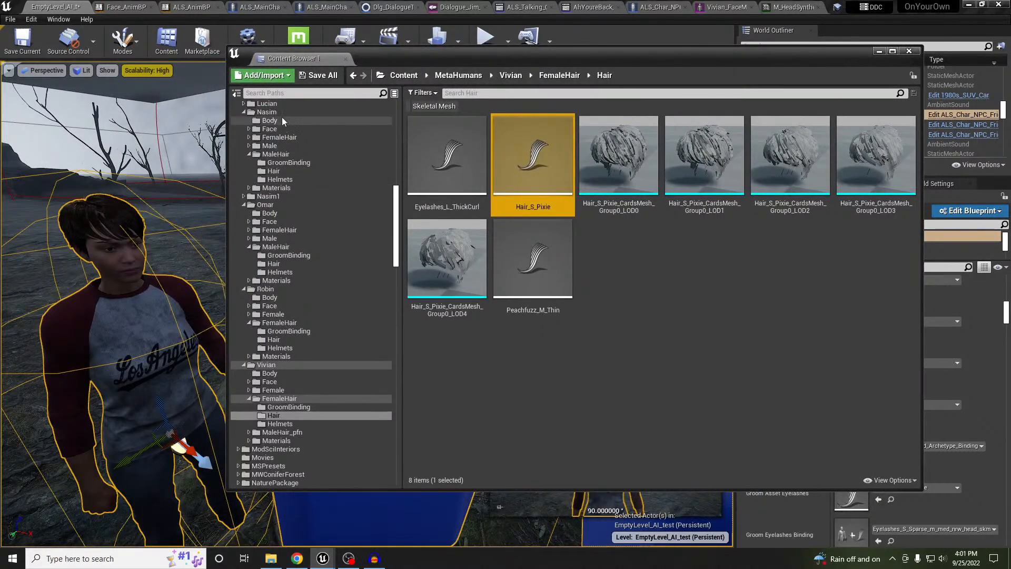
Step: Inspect the Peachfuzz_M_Thin groom in the Hair folder of Nasim's FemaleHair and collapse the Nasim folder
click(279, 137)
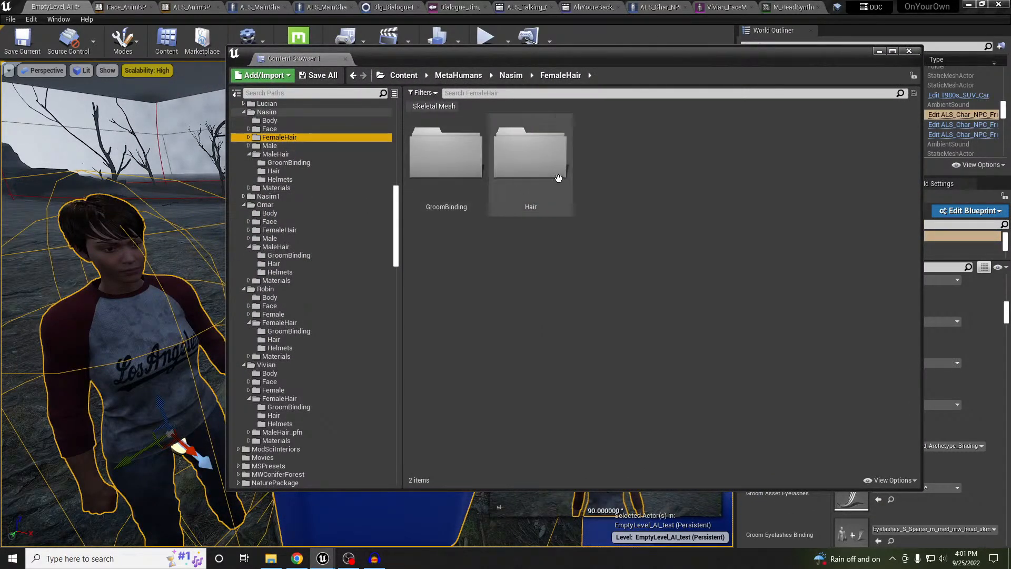
double_click(530, 153)
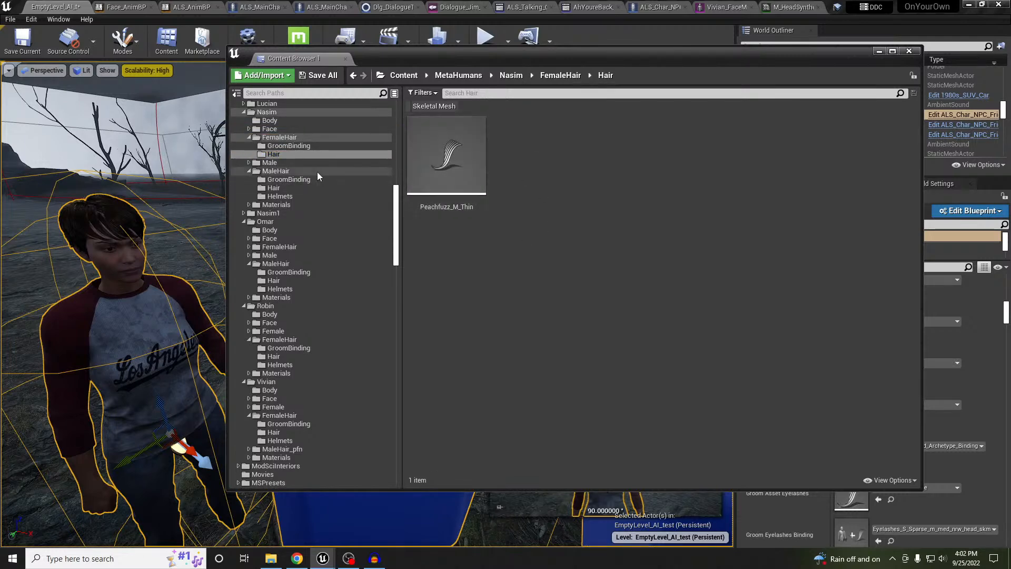
double_click(445, 161)
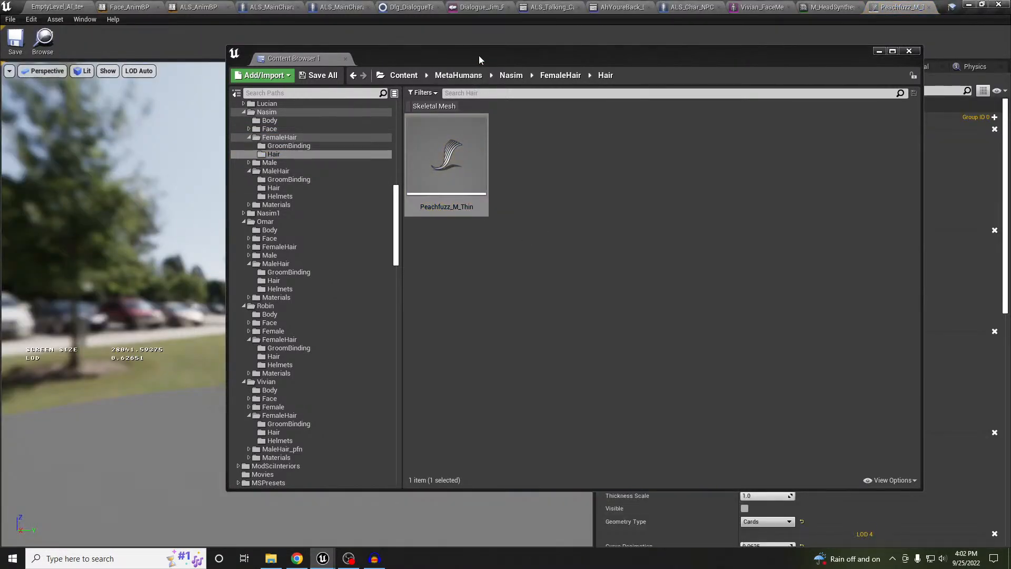
drag(478, 55, 486, 93)
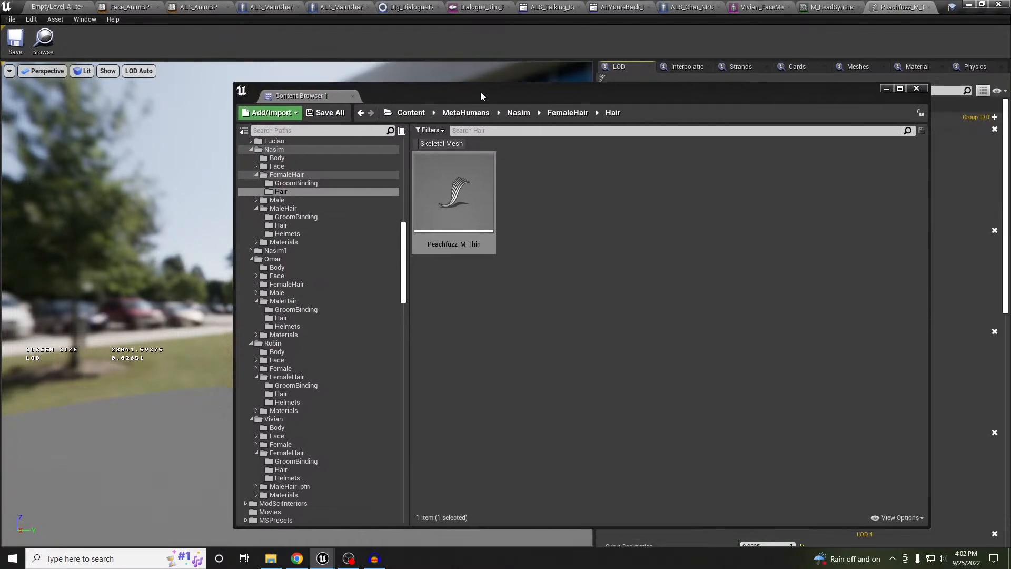
click(931, 7)
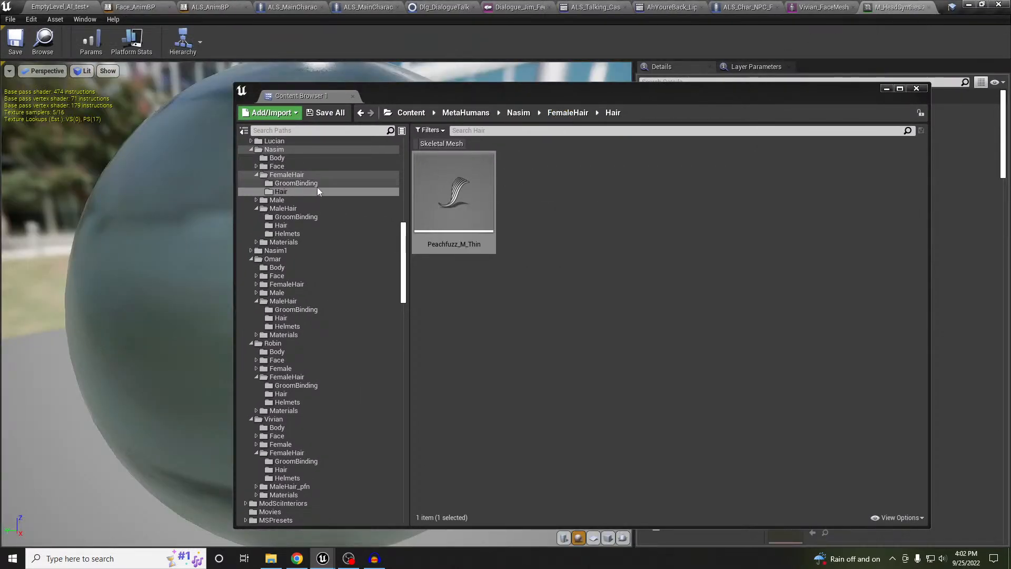
scroll(321, 196, up, 3)
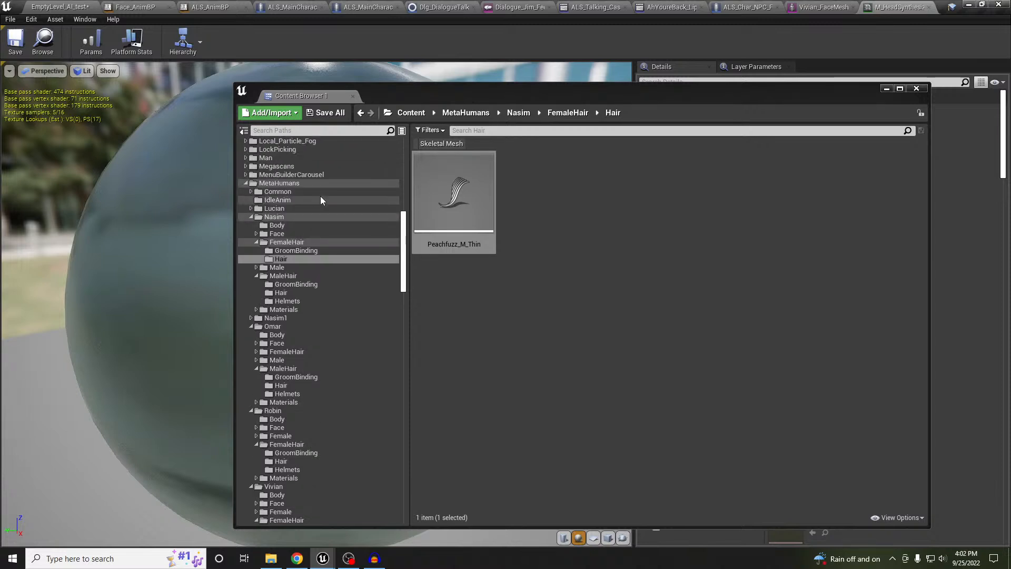
click(252, 217)
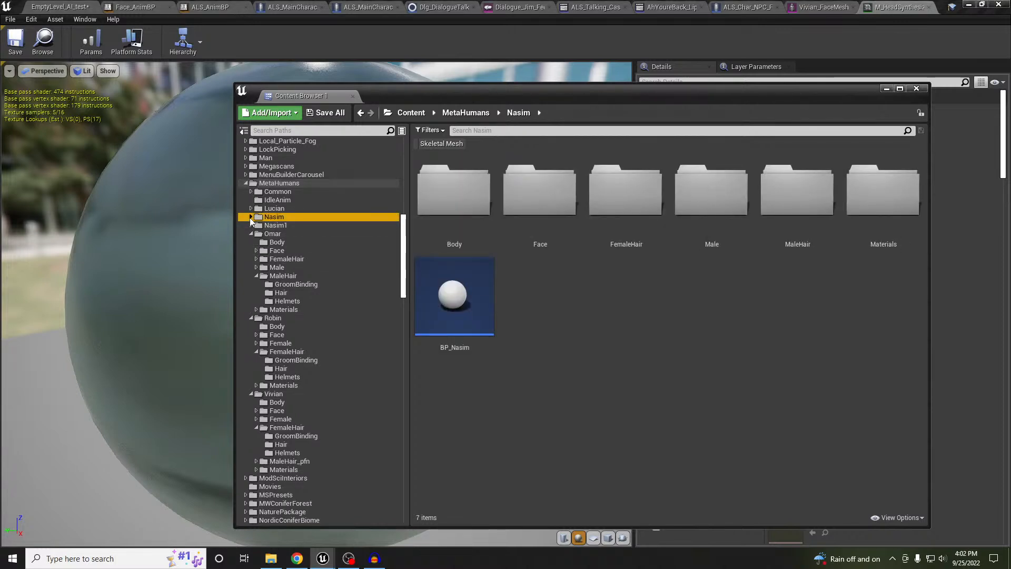
click(252, 218)
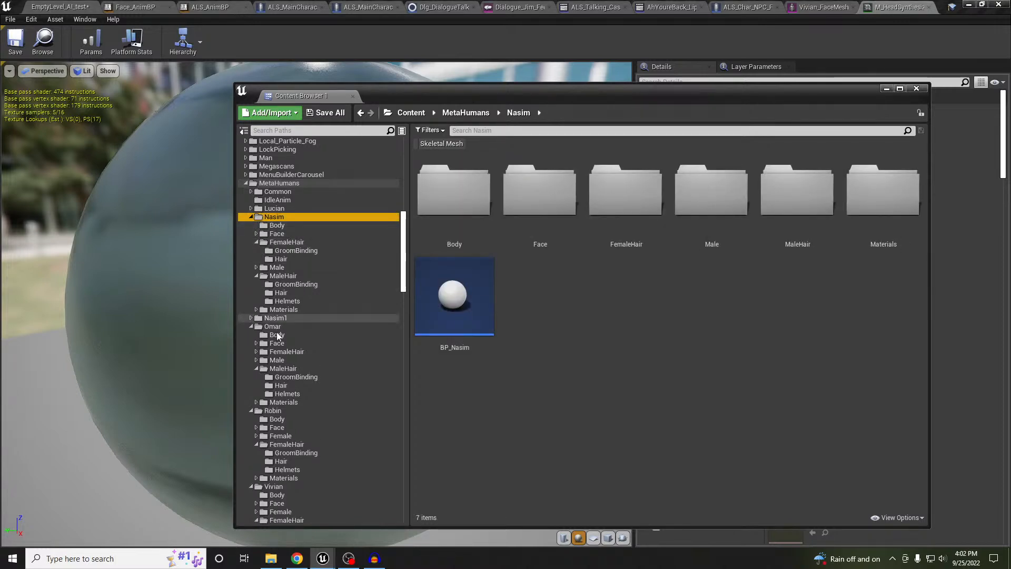
click(251, 217)
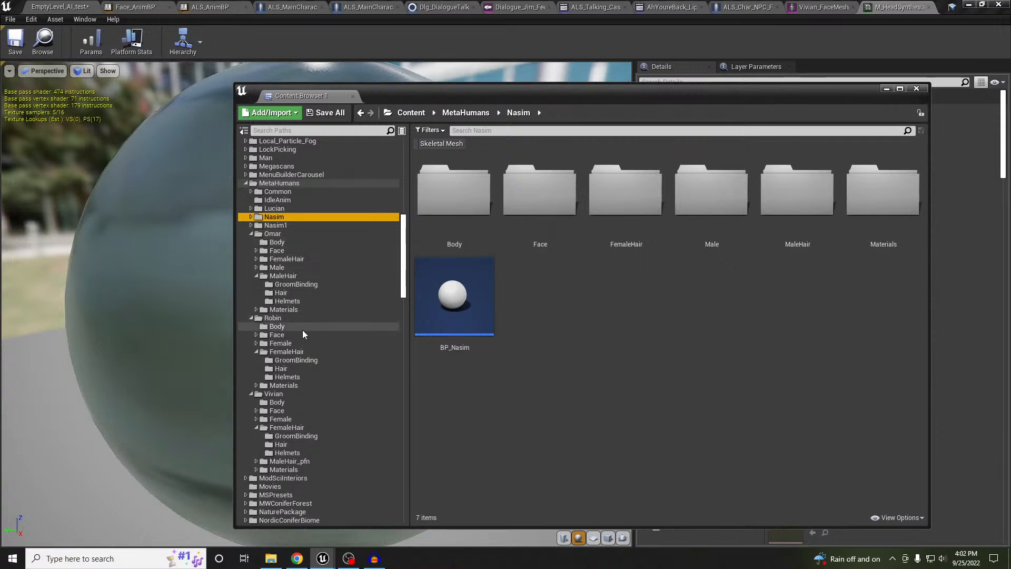
Step: Review Robin's FemaleHair GroomBinding and Hair folders and inspect the cards of the Hair_S_Coil groom
click(290, 361)
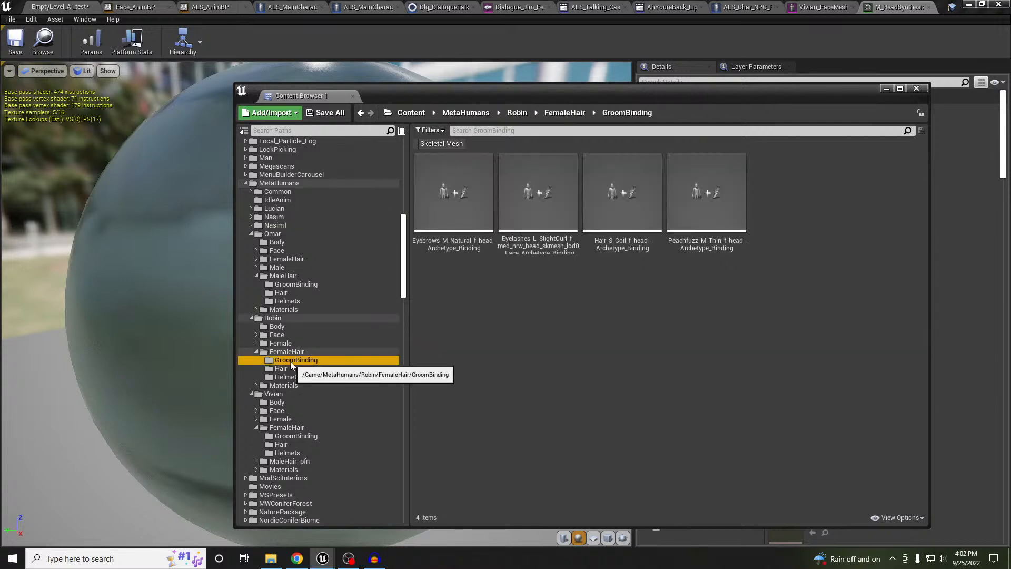
click(284, 369)
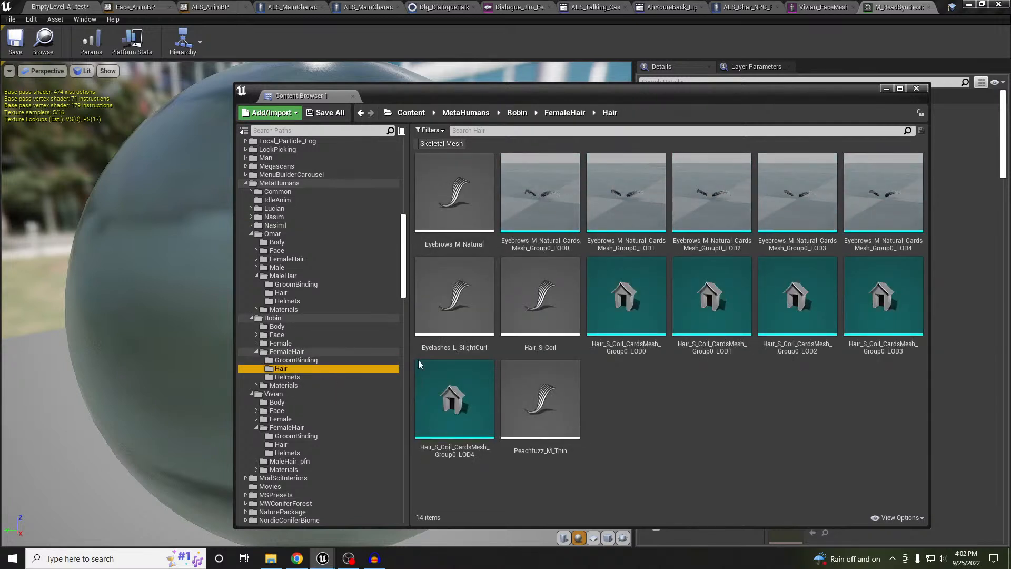
click(536, 293)
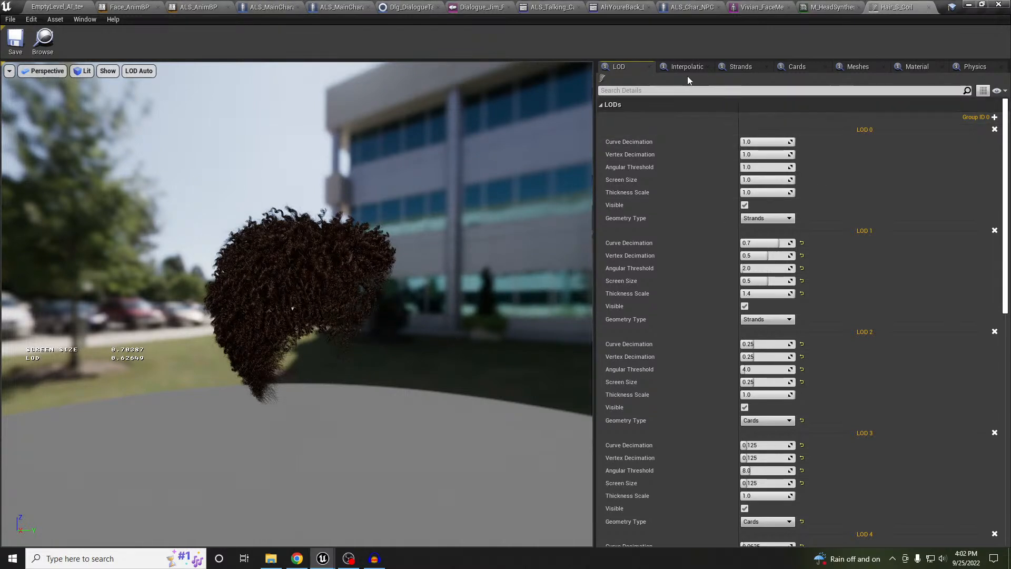
click(792, 68)
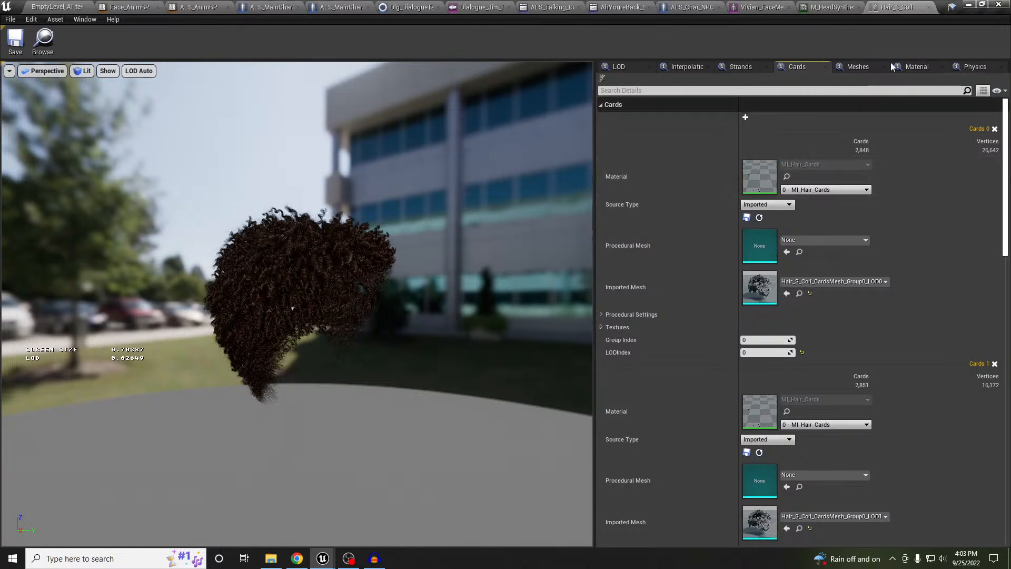
click(929, 6)
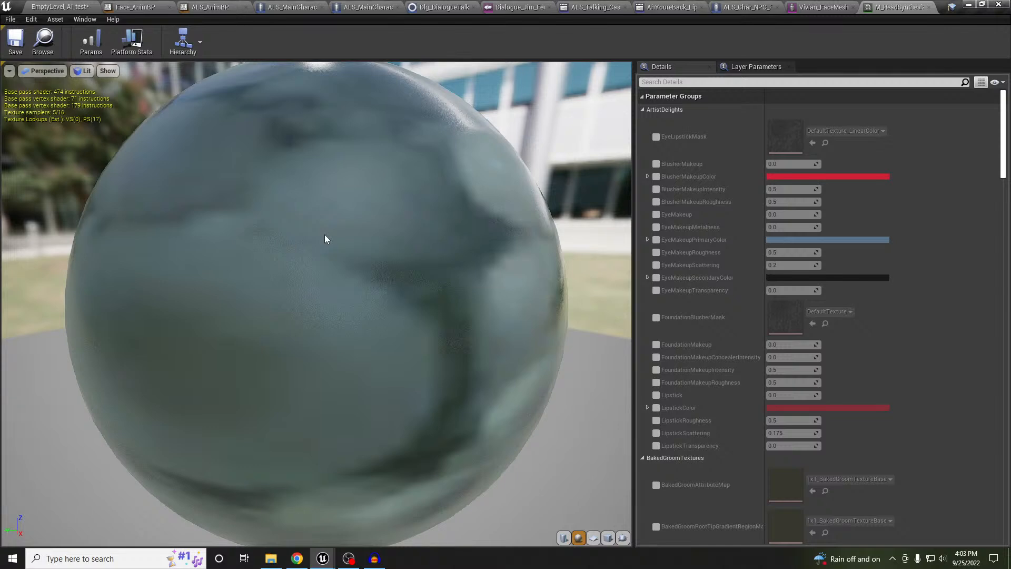
Step: Assign Robin_FaceMesh from Robin's Face folder as the Head Skeletal Mesh of ALS_Char_NPC_Friendly in the level
click(63, 8)
key(f)
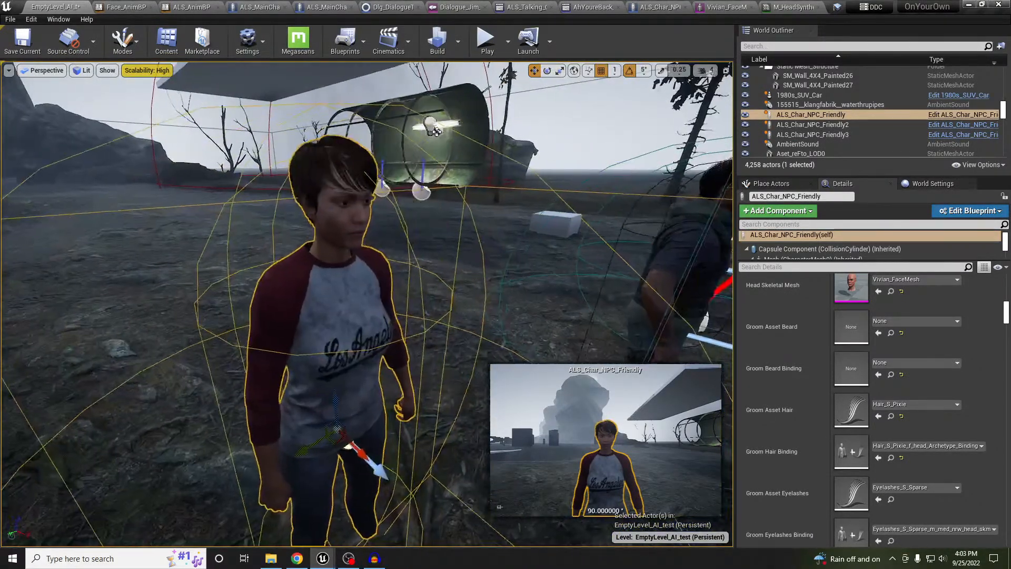
drag(1, 369, 757, 45)
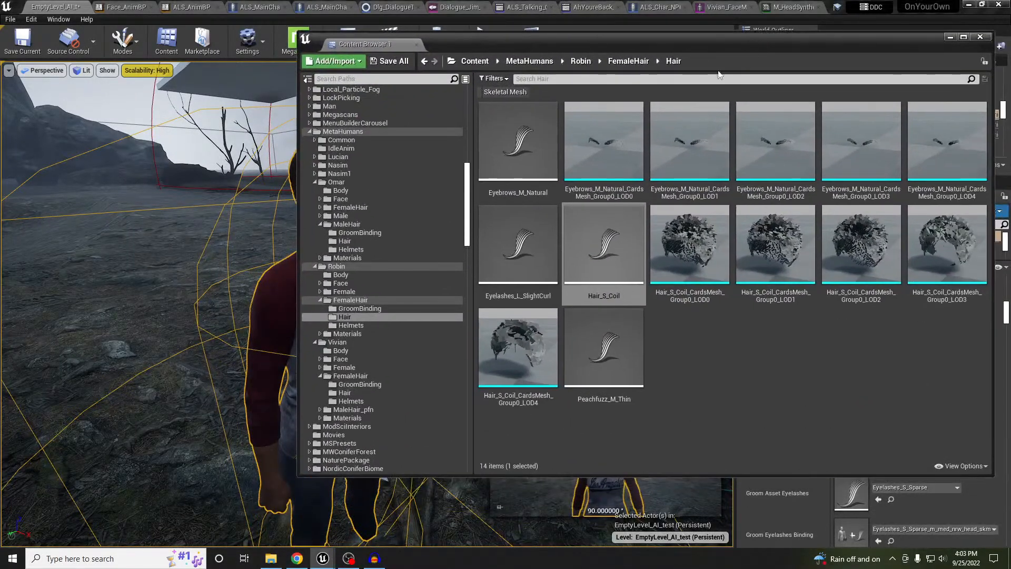
click(343, 283)
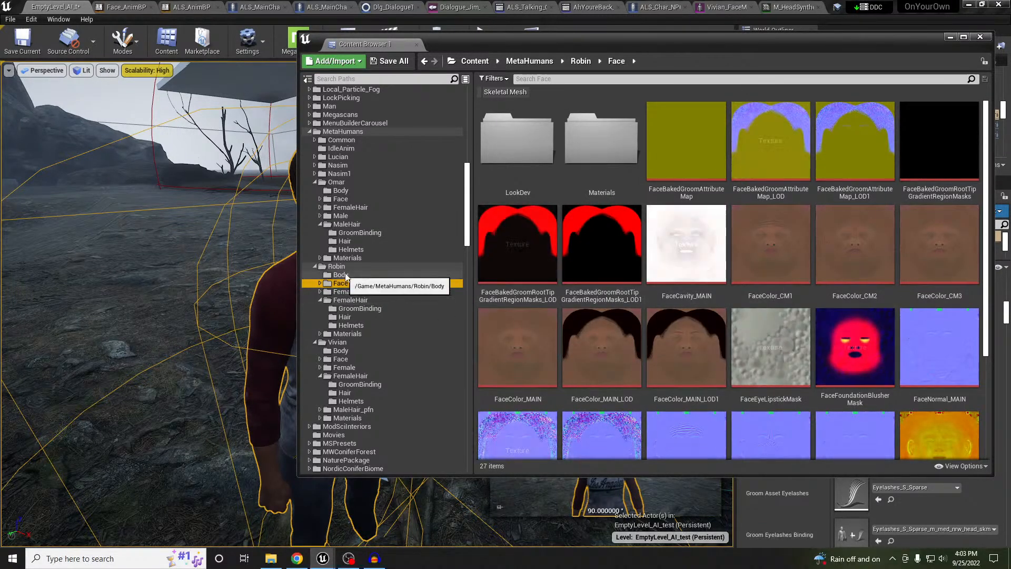
scroll(767, 339, down, 5)
click(687, 401)
drag(637, 34, 0, 127)
scroll(864, 316, up, 2)
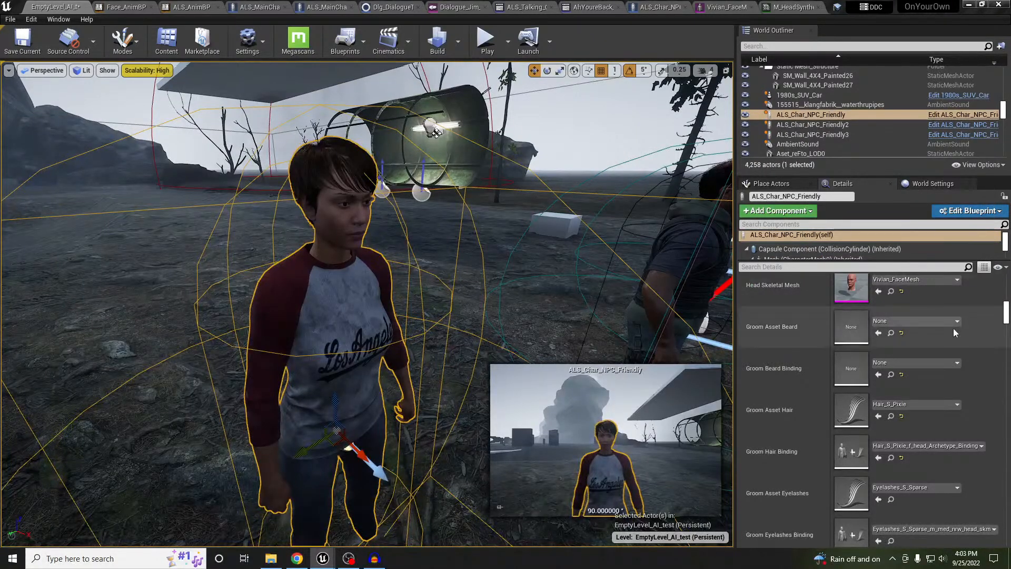
click(879, 375)
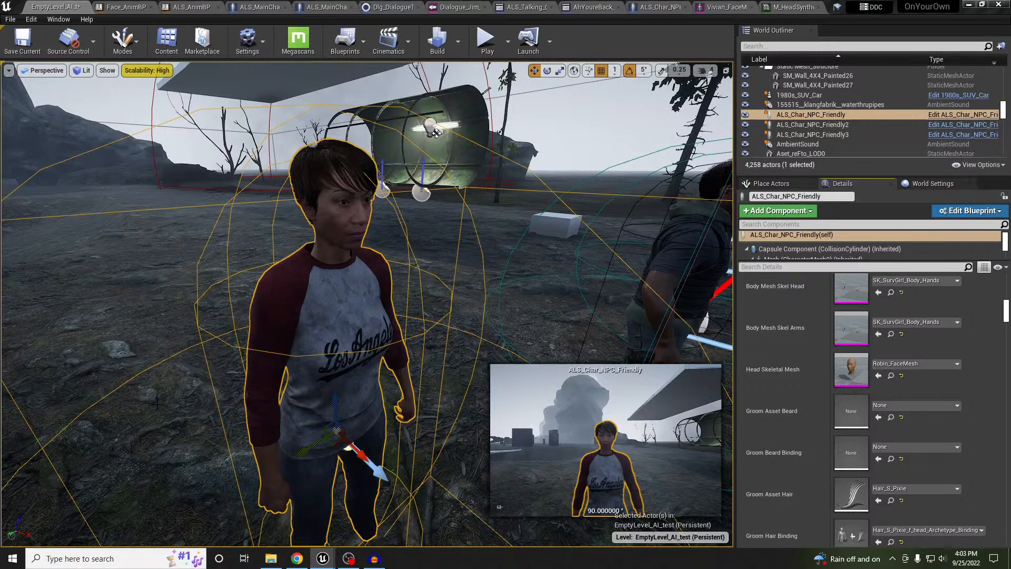
Step: Assign Robin's Hair_S_Coil as Groom Asset Hair and Hair_S_Coil_f_head_Archetype_Binding as Groom Hair Binding of ALS_Char_NPC_Friendly
scroll(898, 422, down, 1)
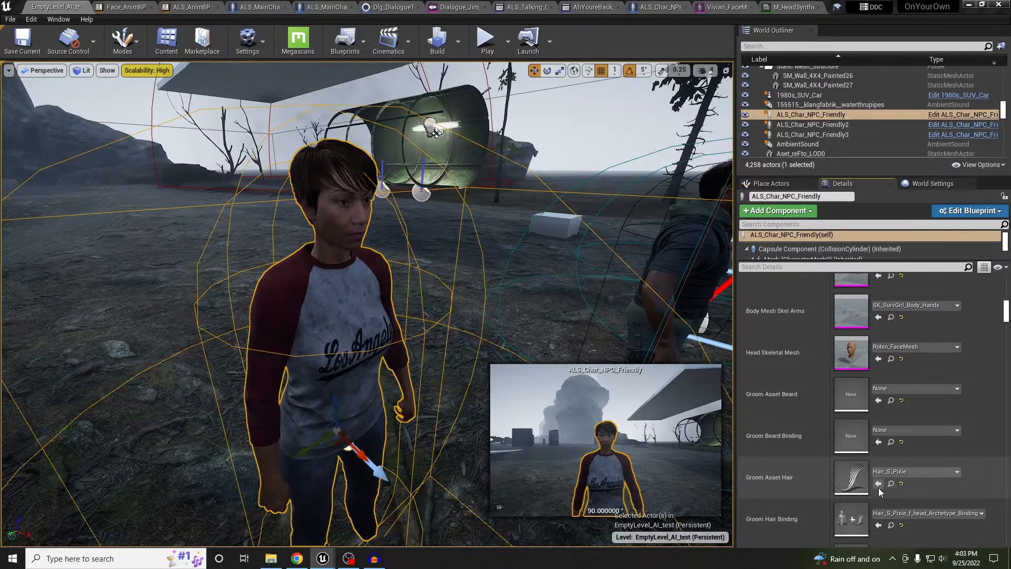
click(879, 486)
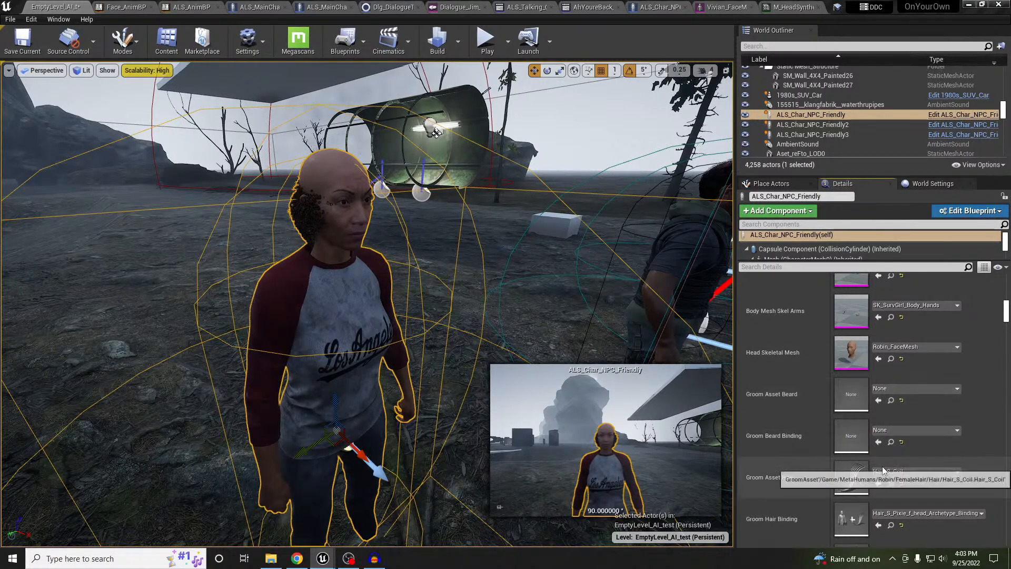
click(878, 525)
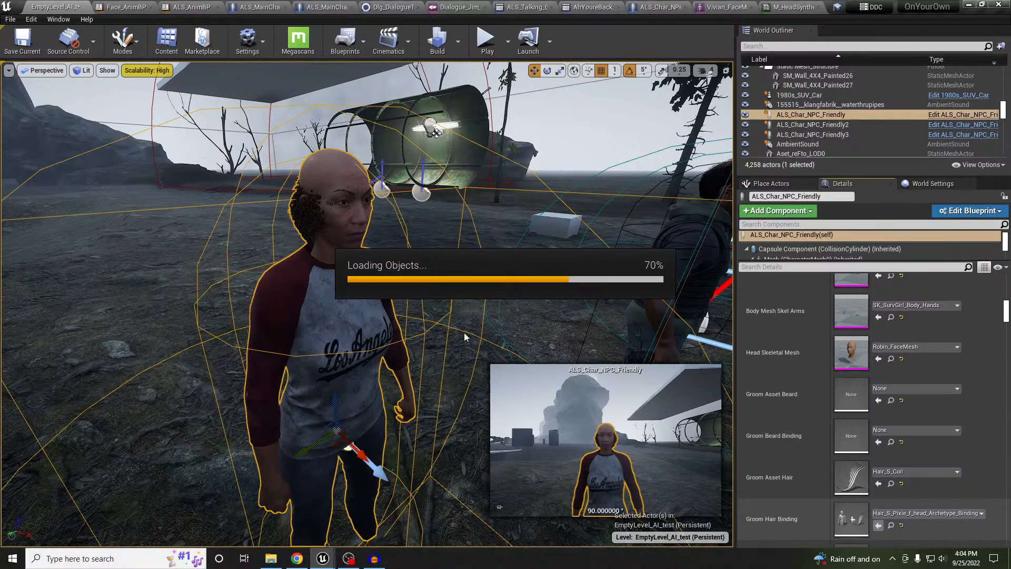
right_drag(419, 347, 347, 329)
key(w)
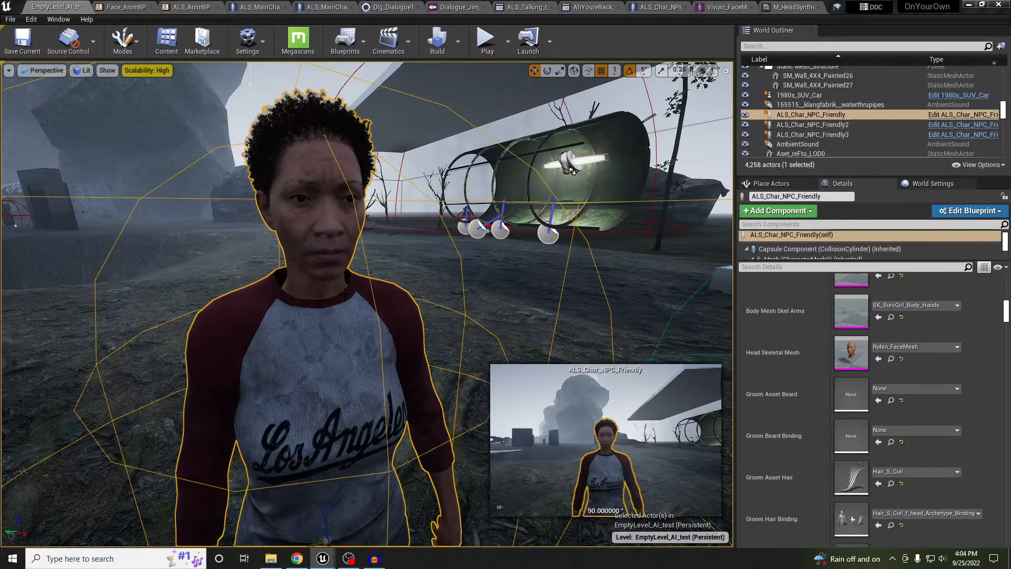
right_drag(415, 307, 406, 321)
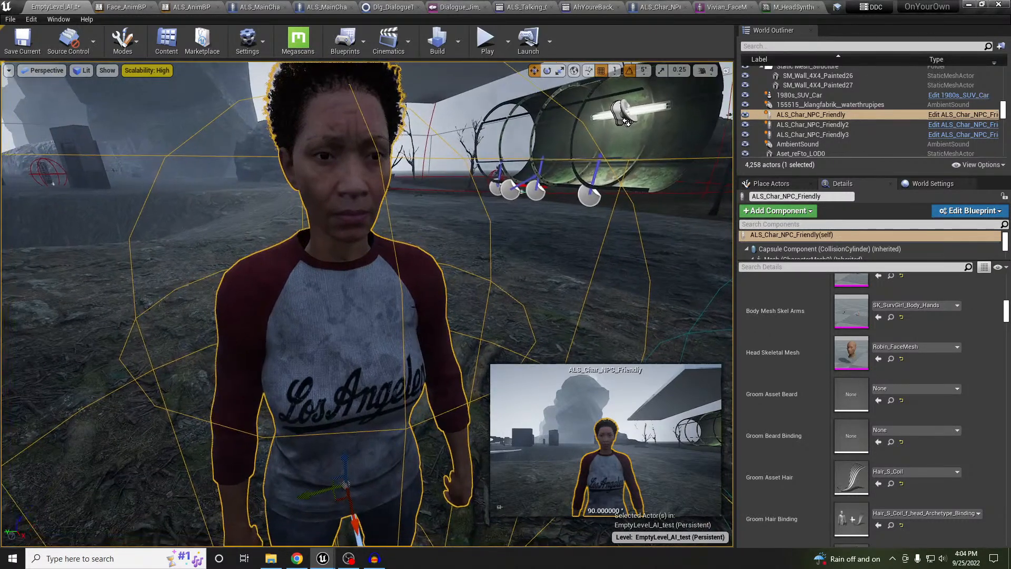
Step: Play the level, walk around ALS_Char_NPC_Friendly to examine Robin's head and hair, and try talking to the NPC
key(alt+p)
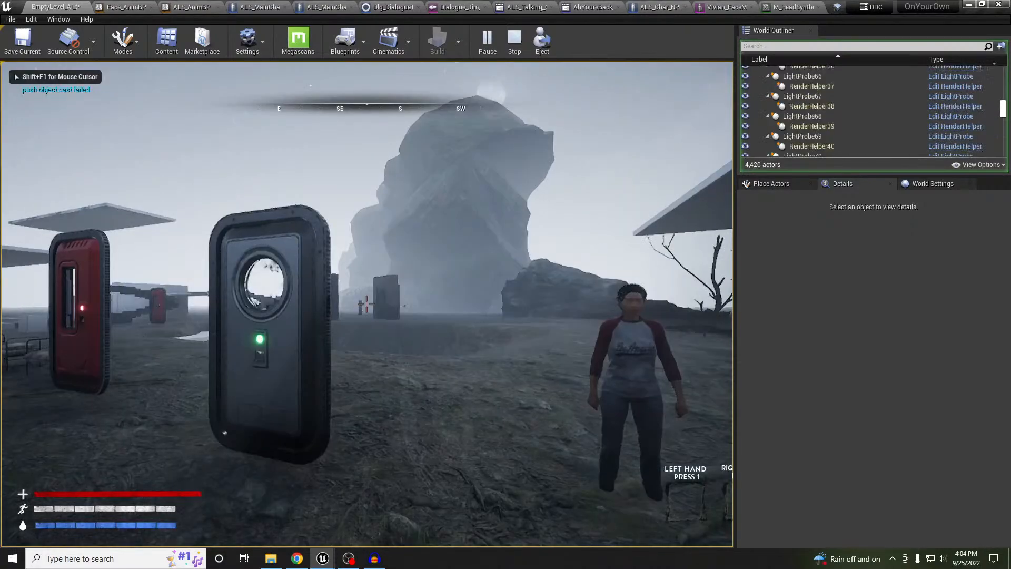
key(w)
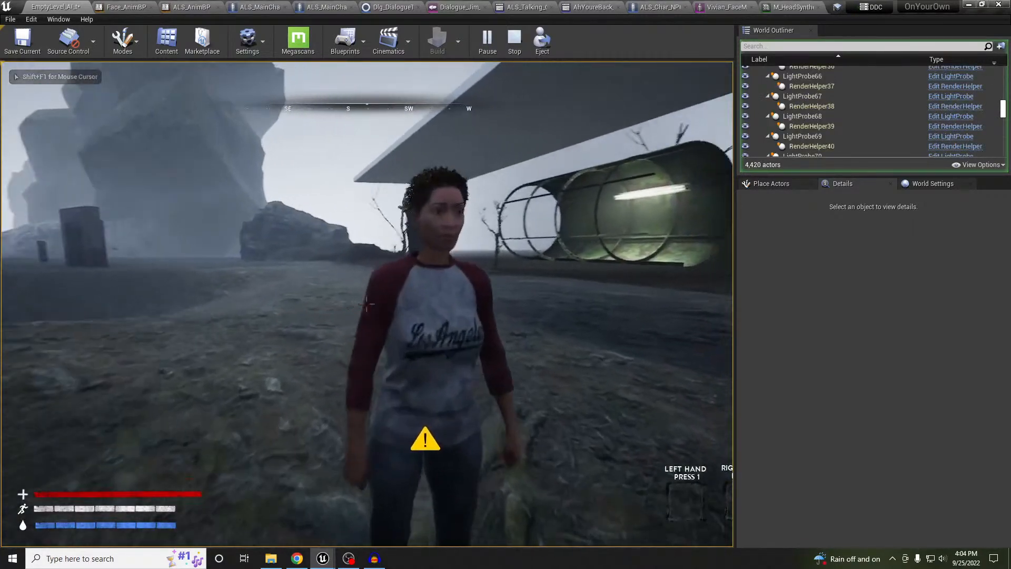
key(a)
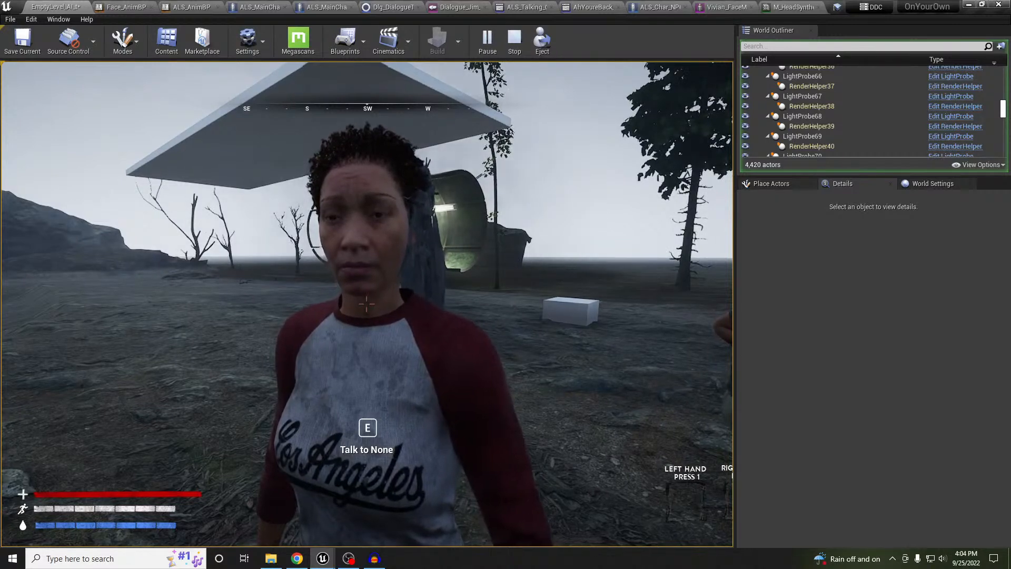
key(e)
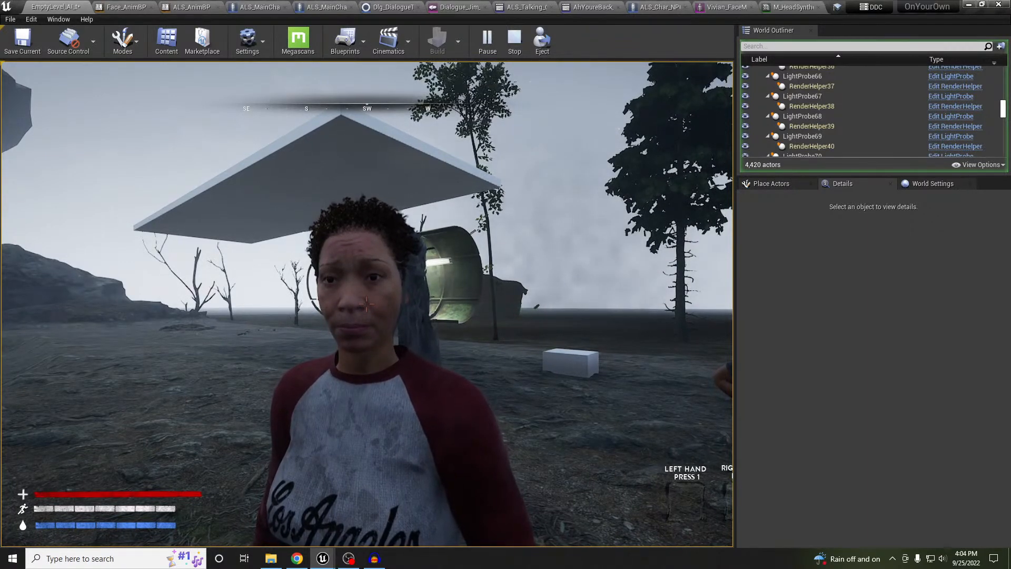
key(a)
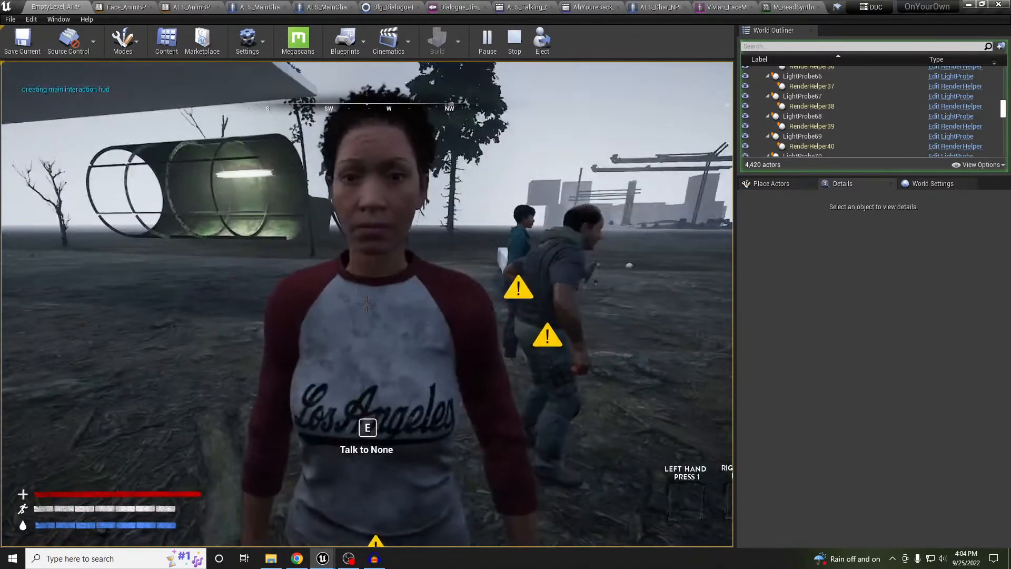
key(d)
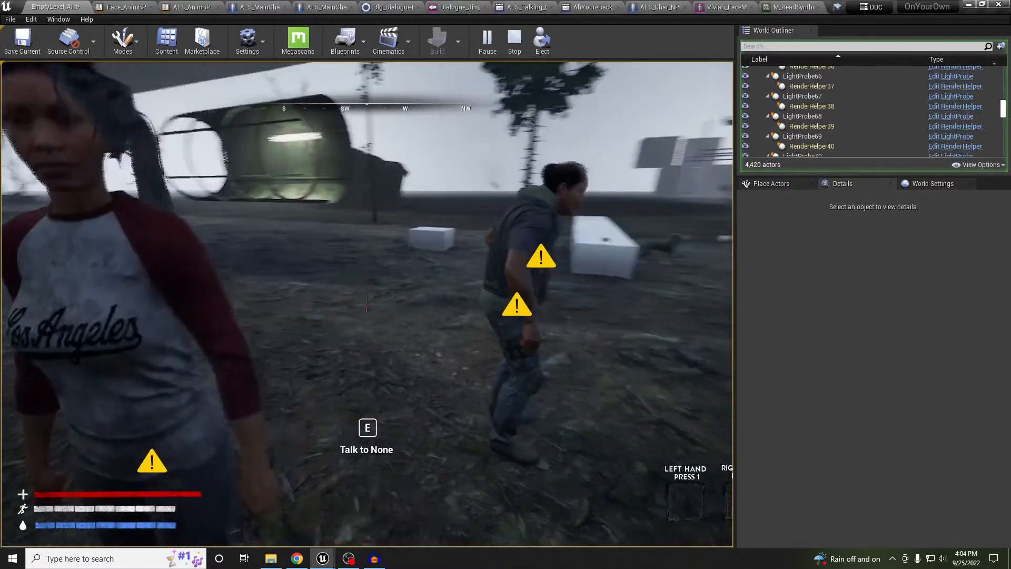
key(d)
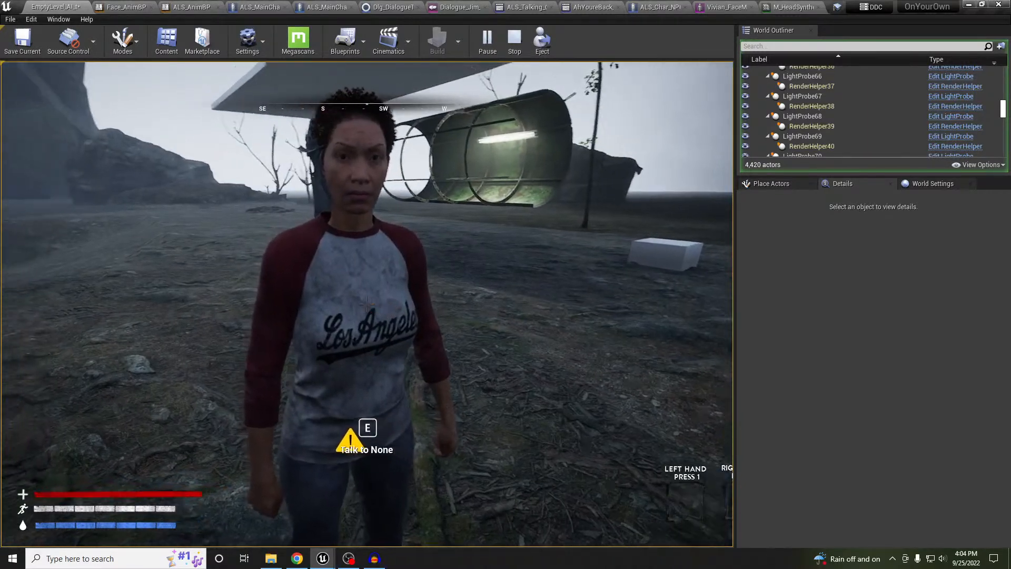
key(w)
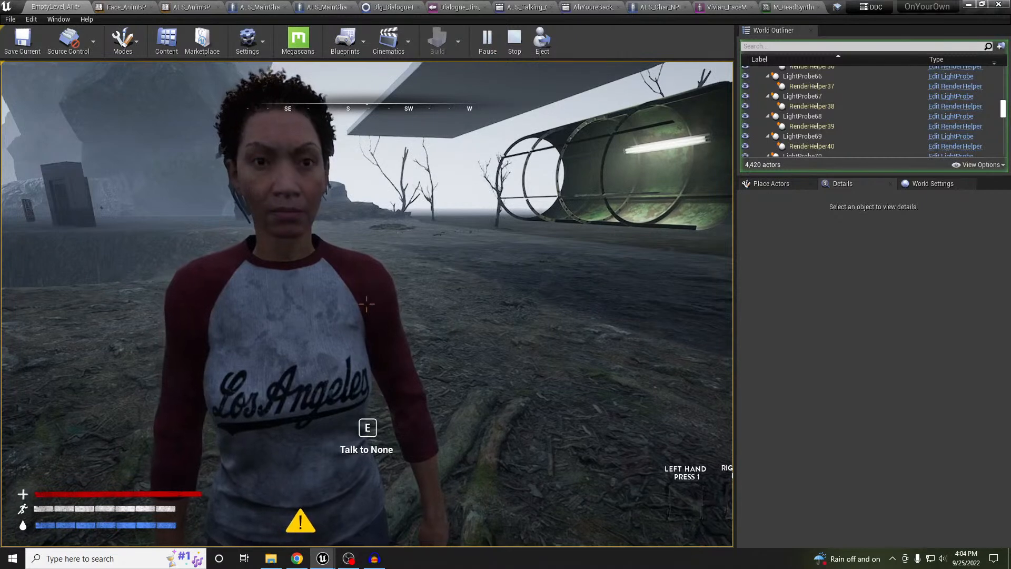
key(Escape)
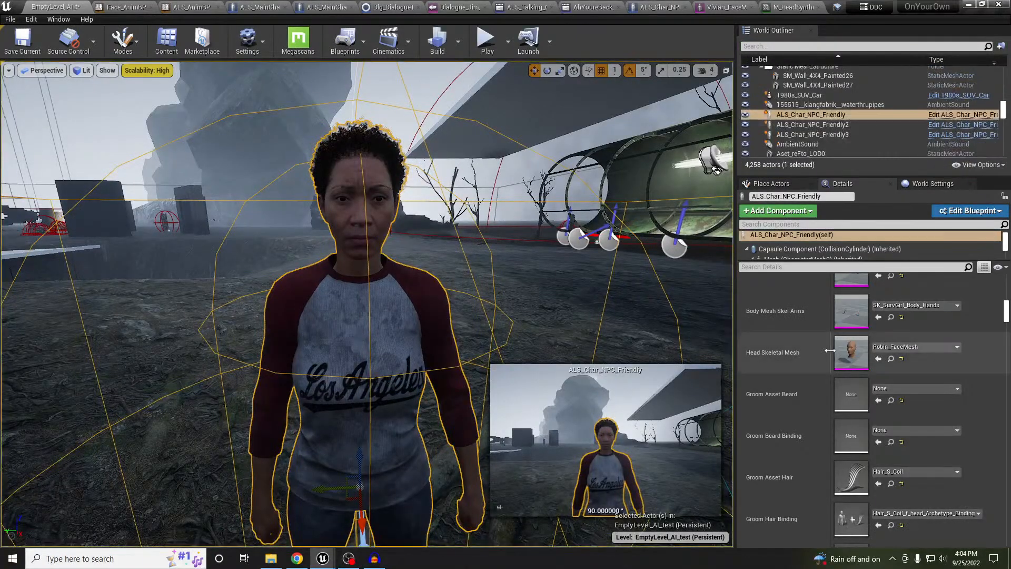
Step: Set the Interact State of ALS_Char_NPC_Friendly to Active
scroll(831, 351, up, 3)
scroll(831, 351, up, 5)
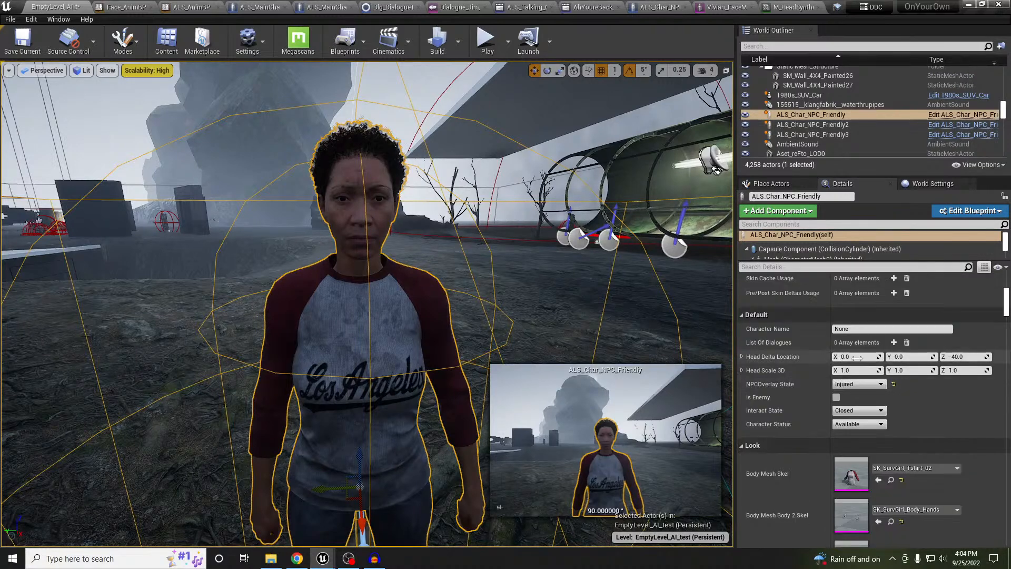
scroll(880, 373, up, 1)
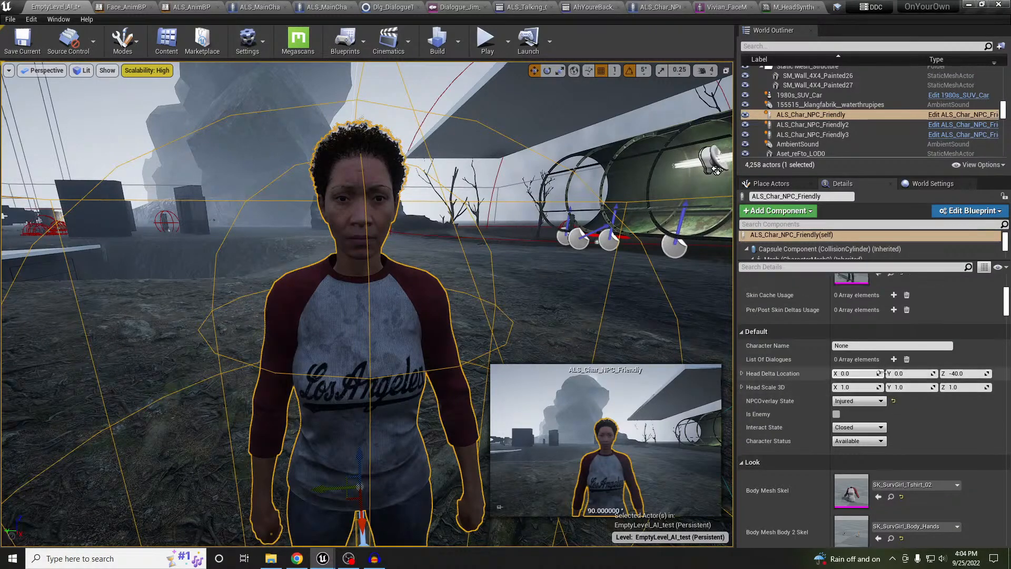
click(858, 427)
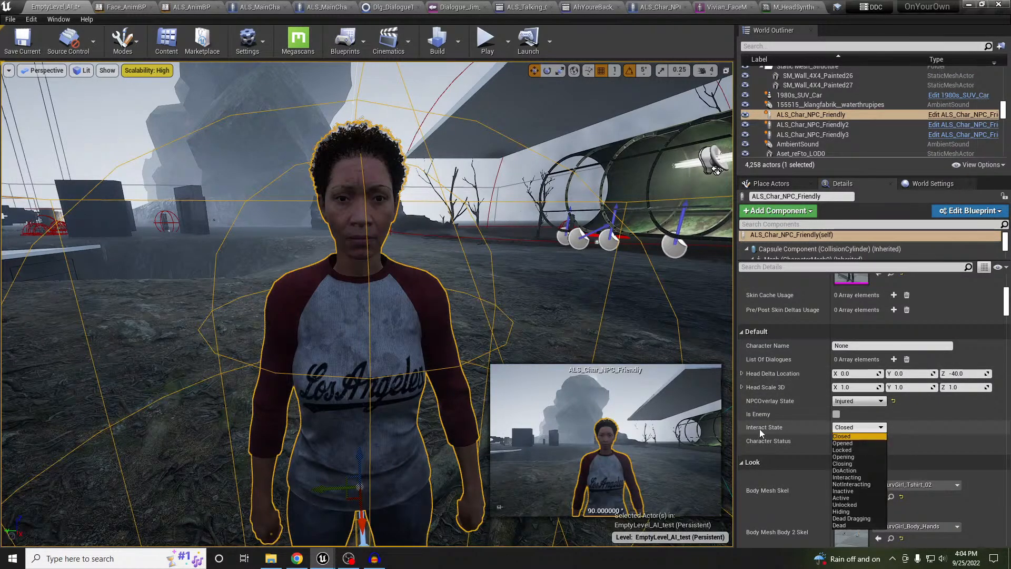
click(849, 498)
Step: Add an entry to List Of Dialogues of ALS_Char_NPC_Friendly and assign Dialogue_Jim_FeedRocco as its Dialogue
click(893, 359)
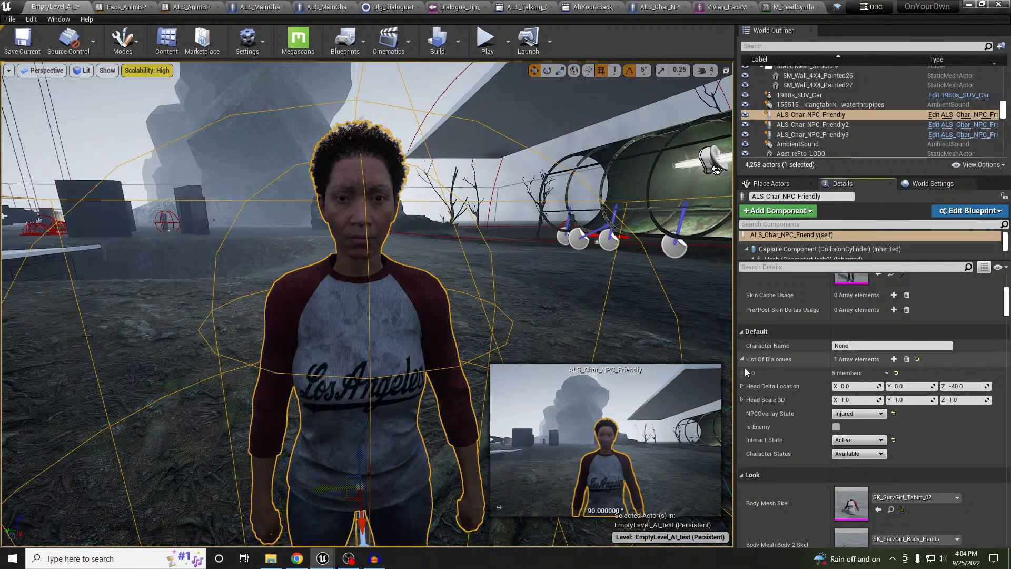
click(748, 373)
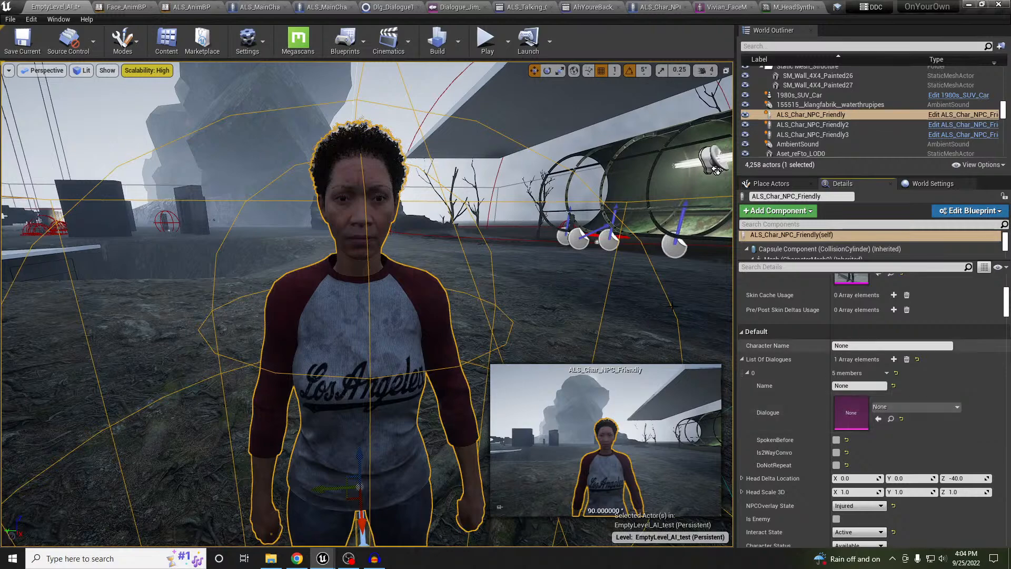
click(925, 409)
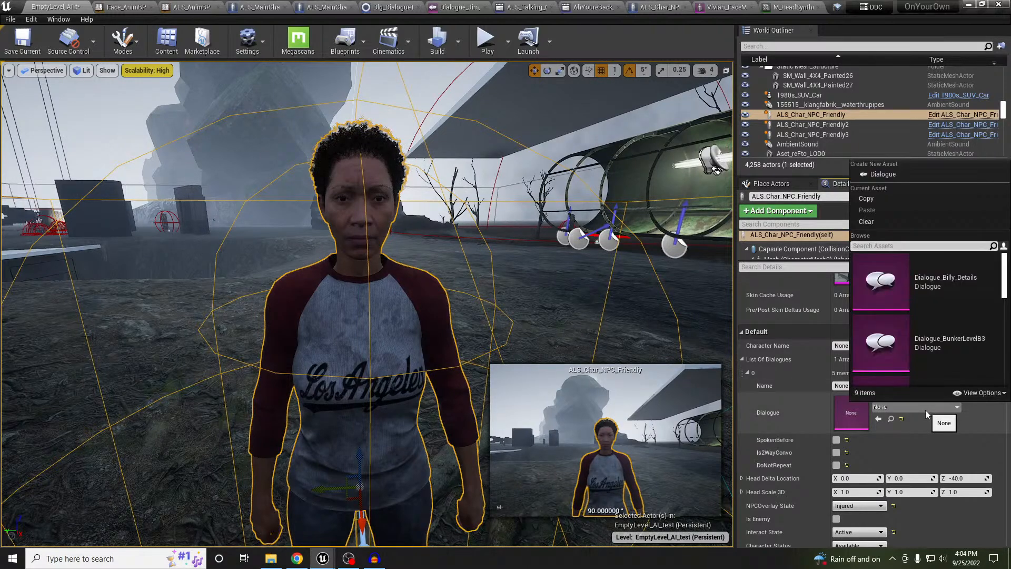
scroll(925, 369, down, 2)
right_drag(559, 295, 586, 296)
key(d)
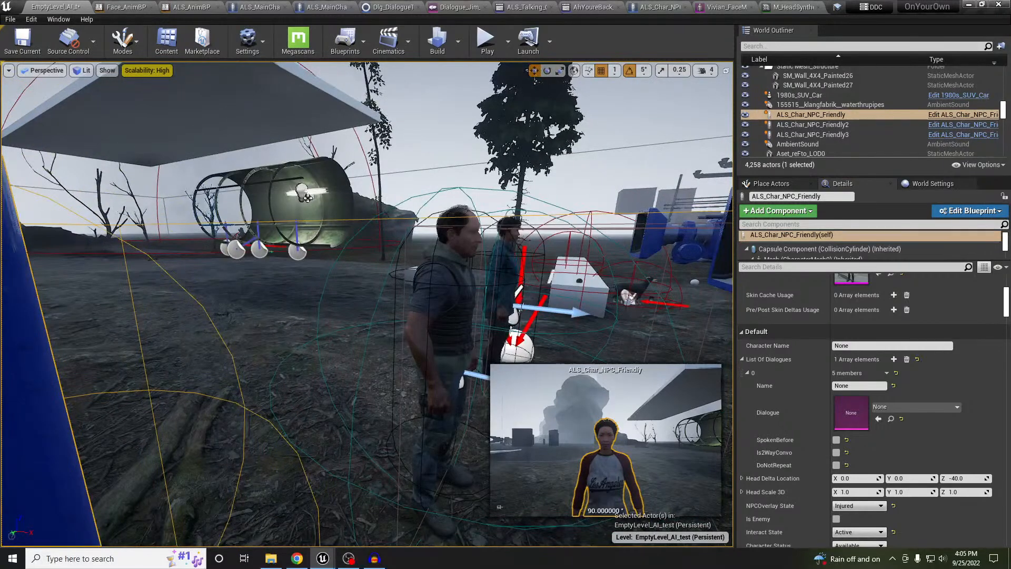
click(510, 270)
right_drag(307, 197, 211, 199)
right_drag(427, 288, 359, 315)
click(337, 361)
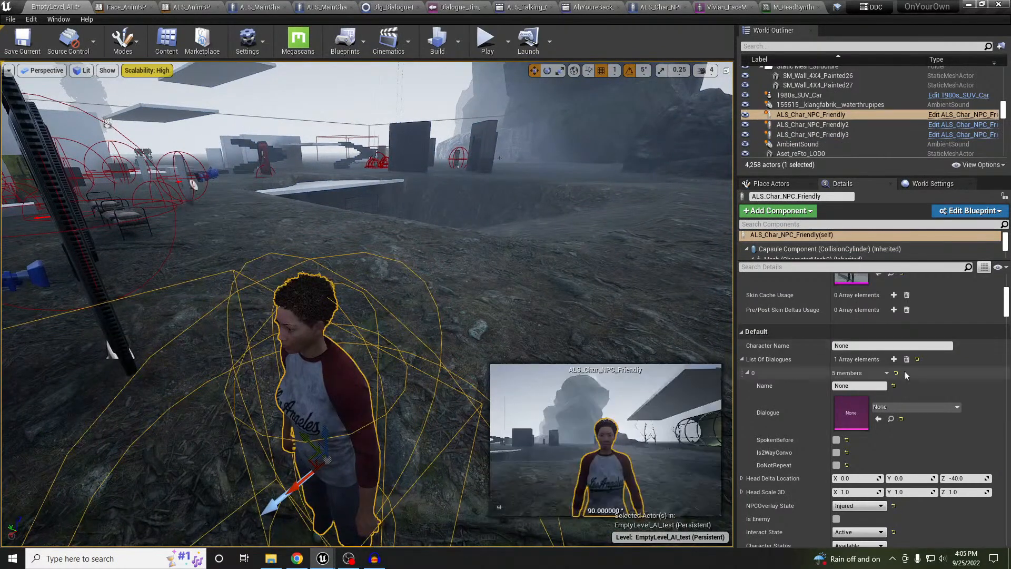
click(881, 418)
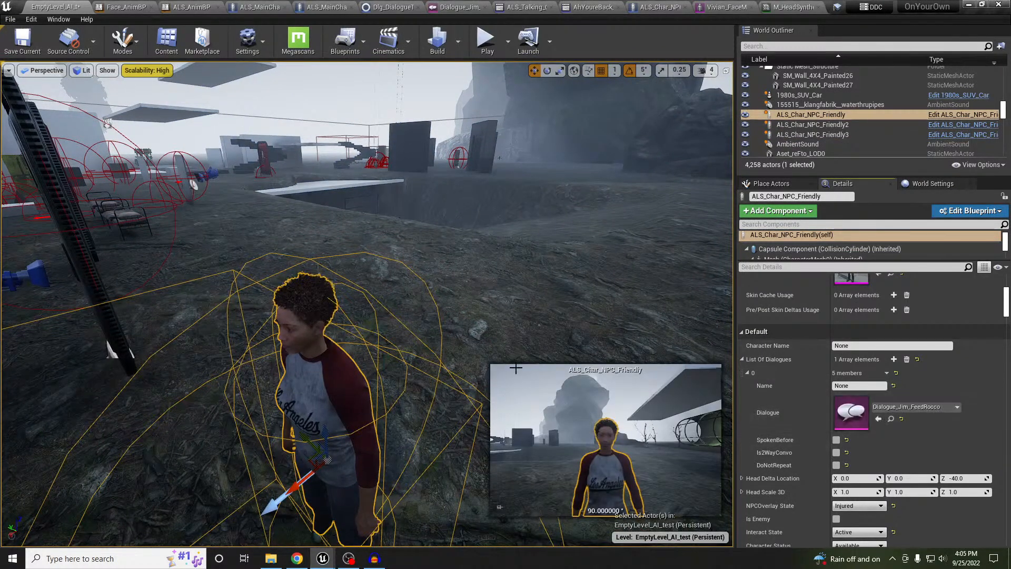
Step: Enable DoNotRepeat and Is2WayConvo for the Dialogue_Jim_FeedRocco entry
click(836, 465)
click(837, 453)
right_drag(441, 318, 463, 324)
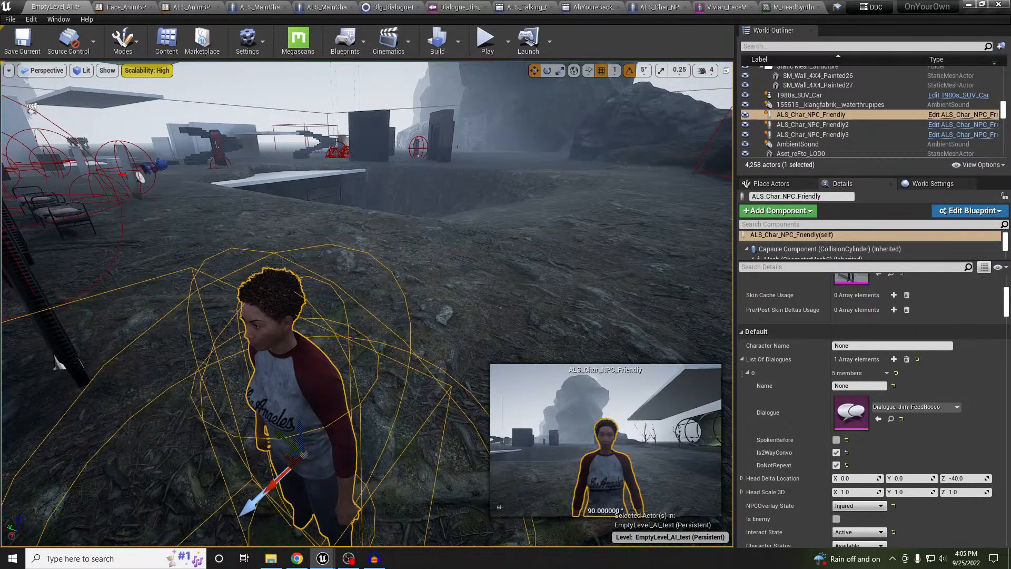
middle_drag(447, 316, 437, 326)
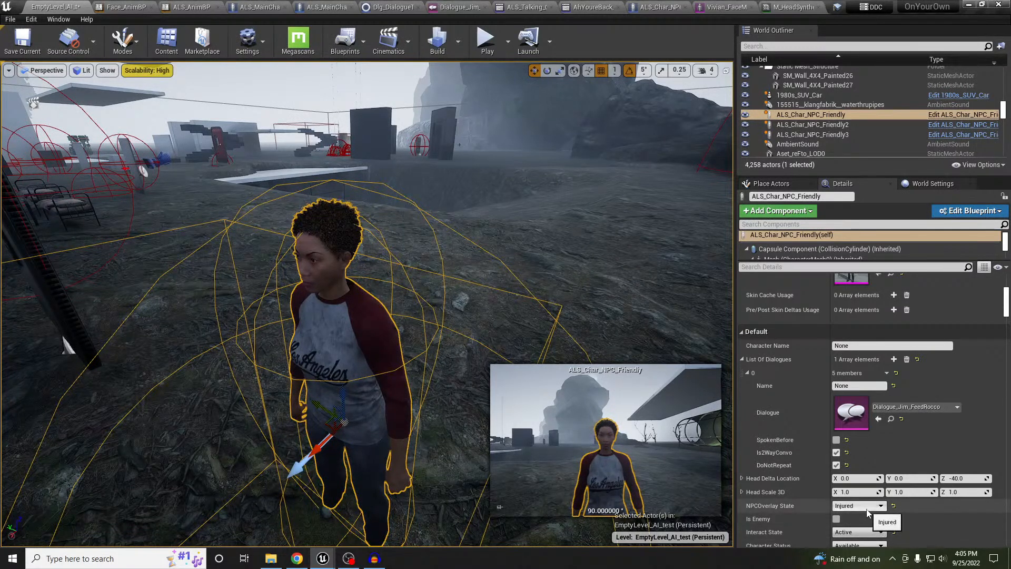
Step: Play the level and talk to the NPC twice, answering "Not yet. Still got a couple things to do." each time
key(alt+p)
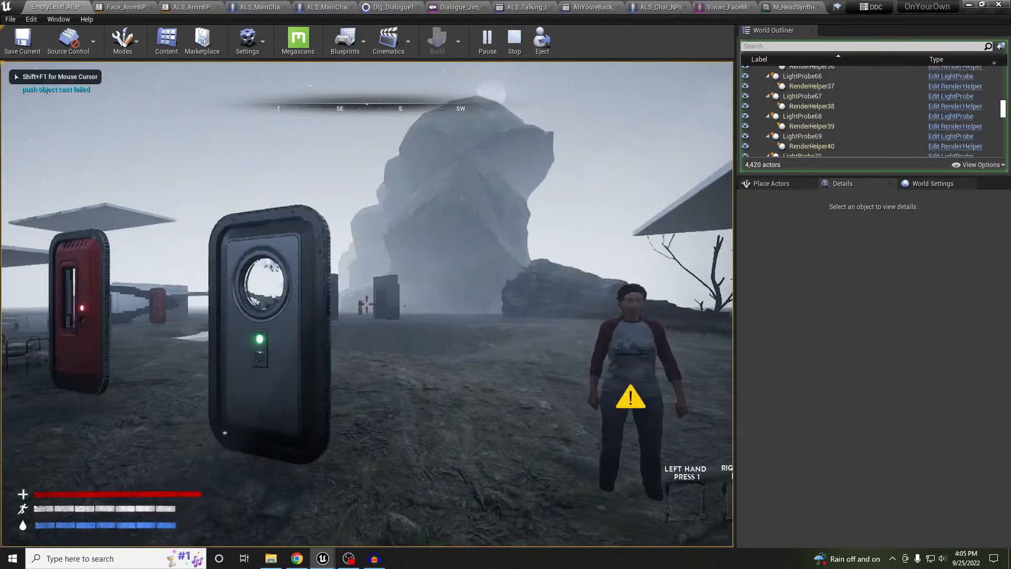
key(w)
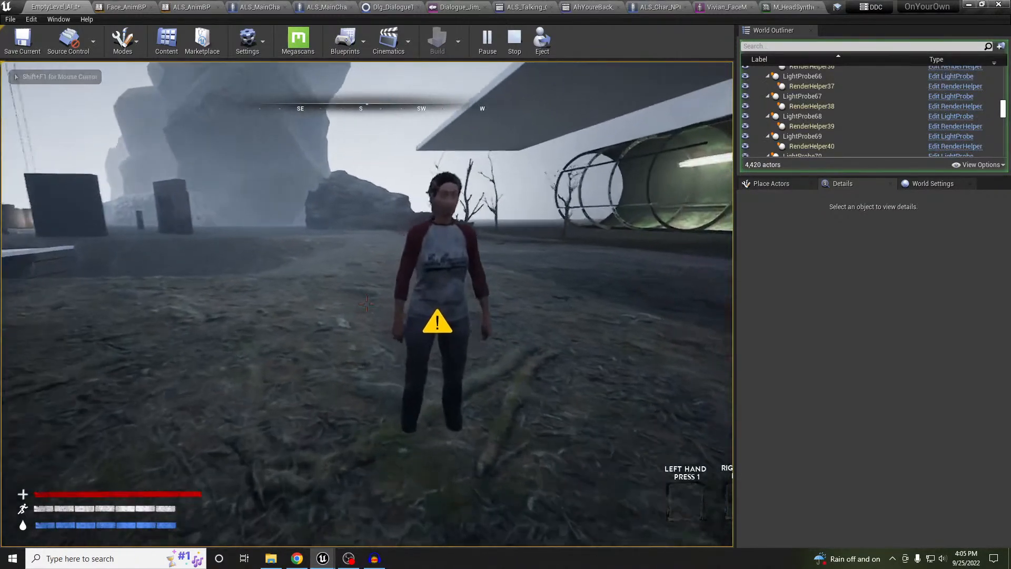
key(s)
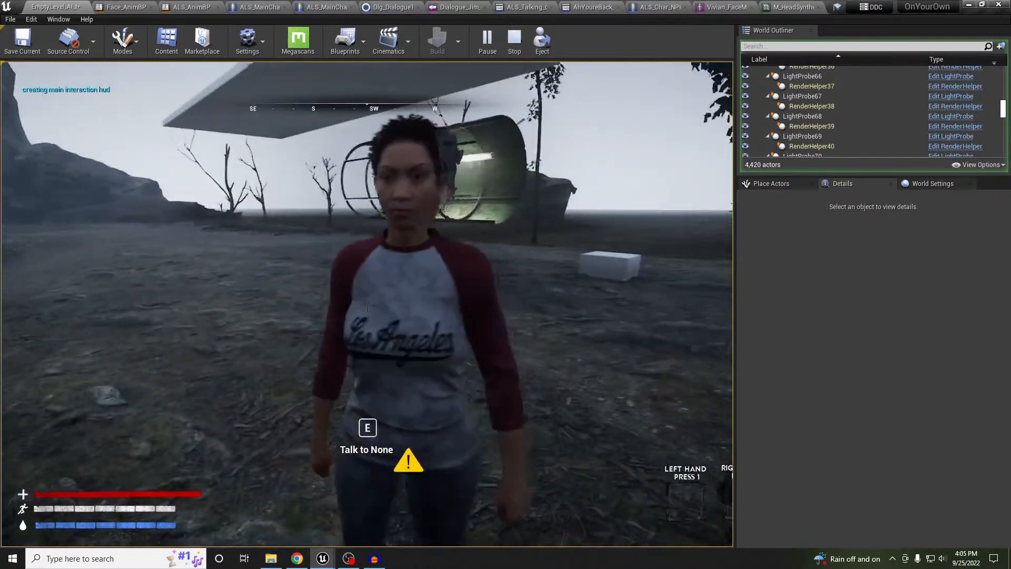
key(e)
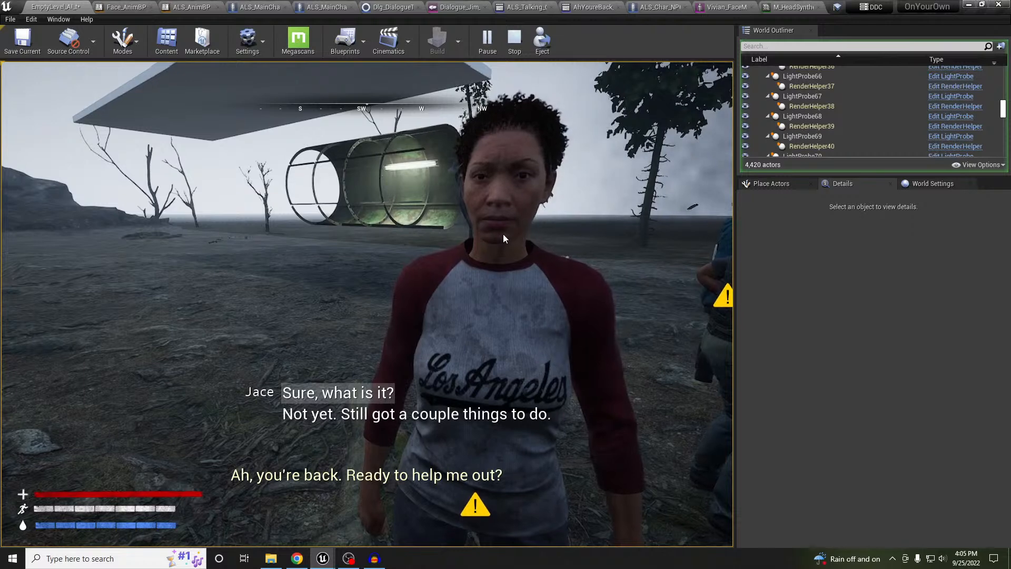
click(427, 415)
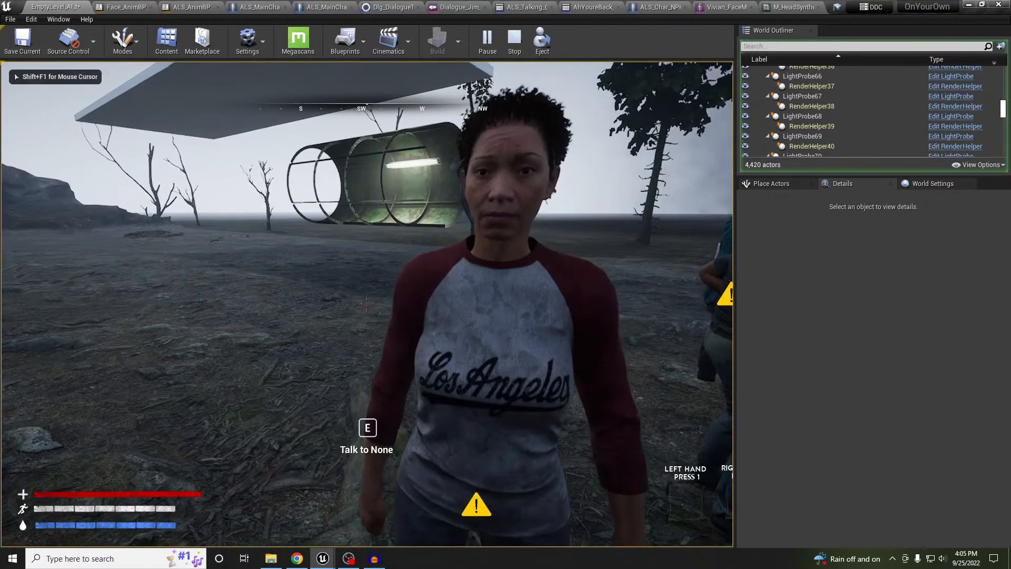
key(e)
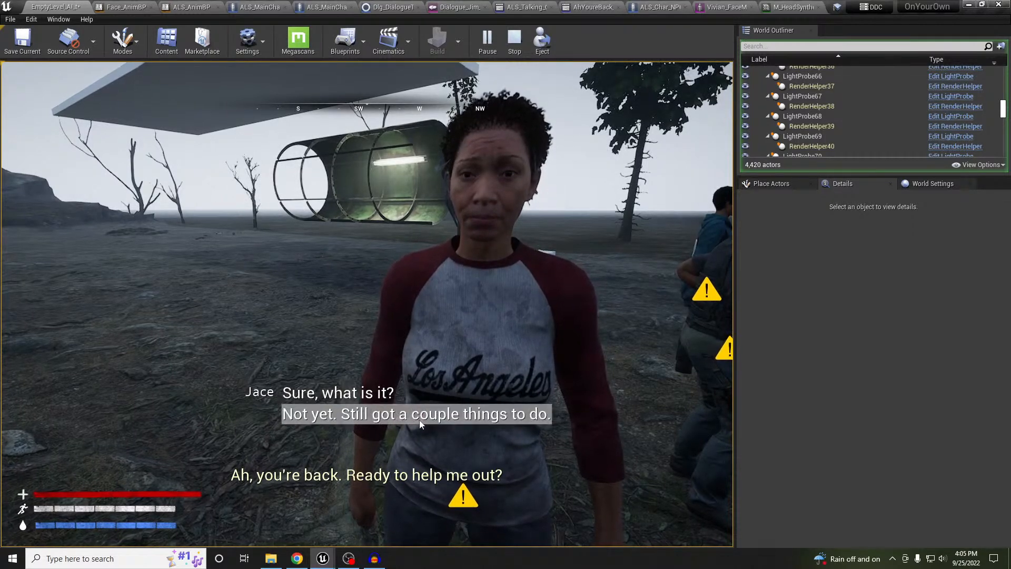
click(419, 420)
Step: Check the Side Quests and Main Quests categories in the in-game quest log and return to the game
key(Tab)
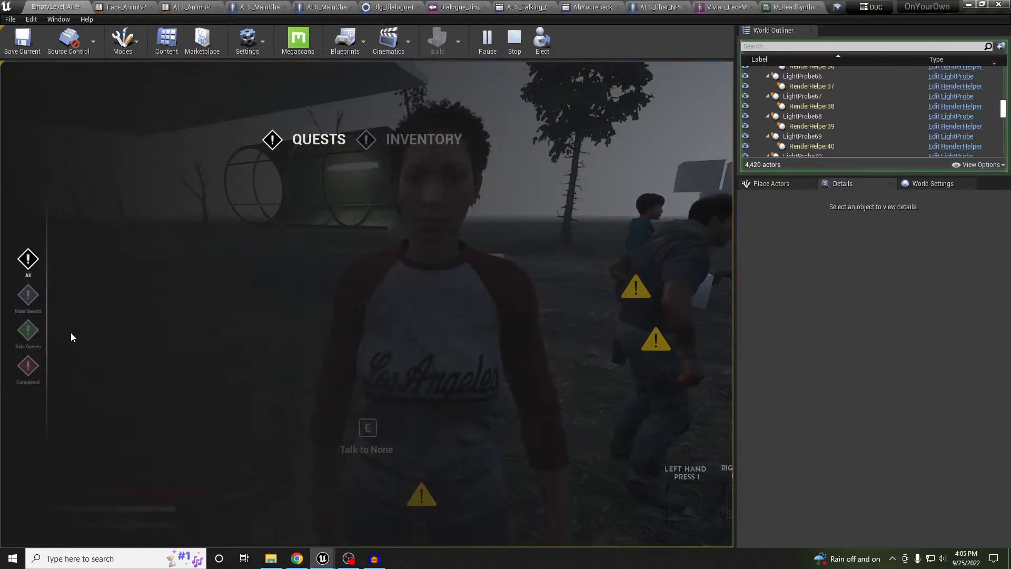
click(29, 332)
click(30, 336)
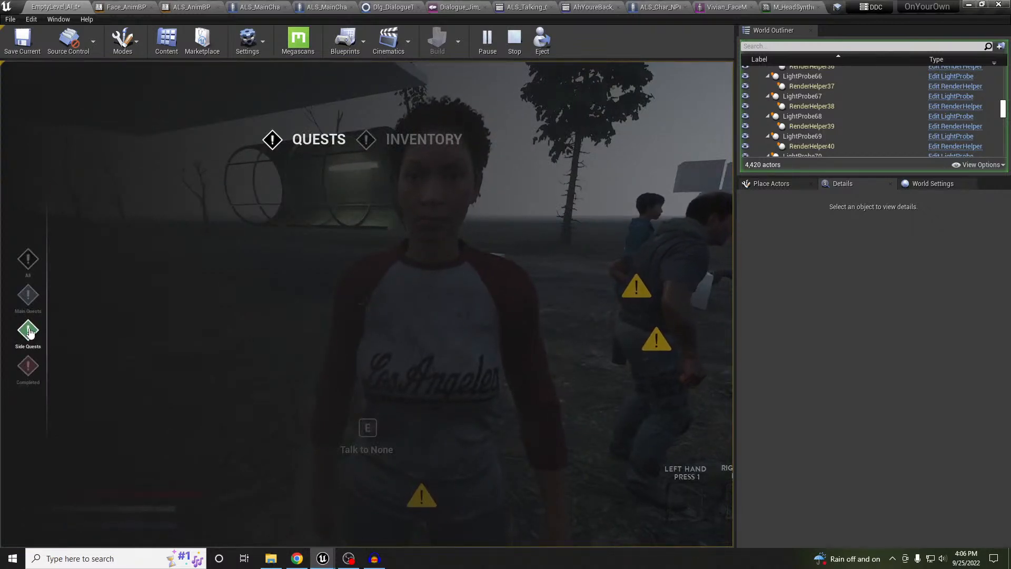
click(30, 299)
key(Tab)
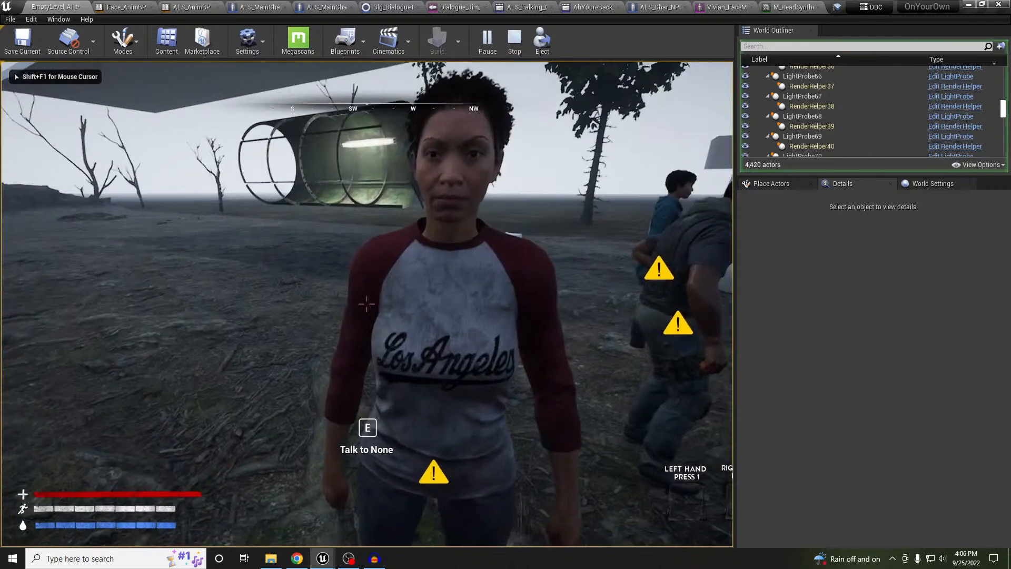
Step: Talk to the NPC again, answer "Sure, what is it?" to accept the quest, and briefly check the quest log
key(e)
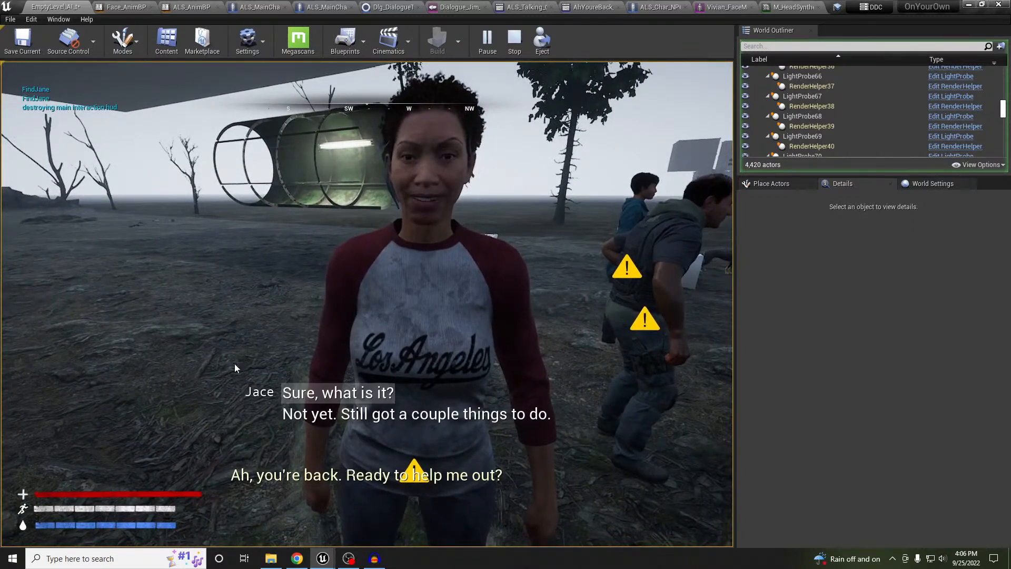
click(322, 393)
click(323, 394)
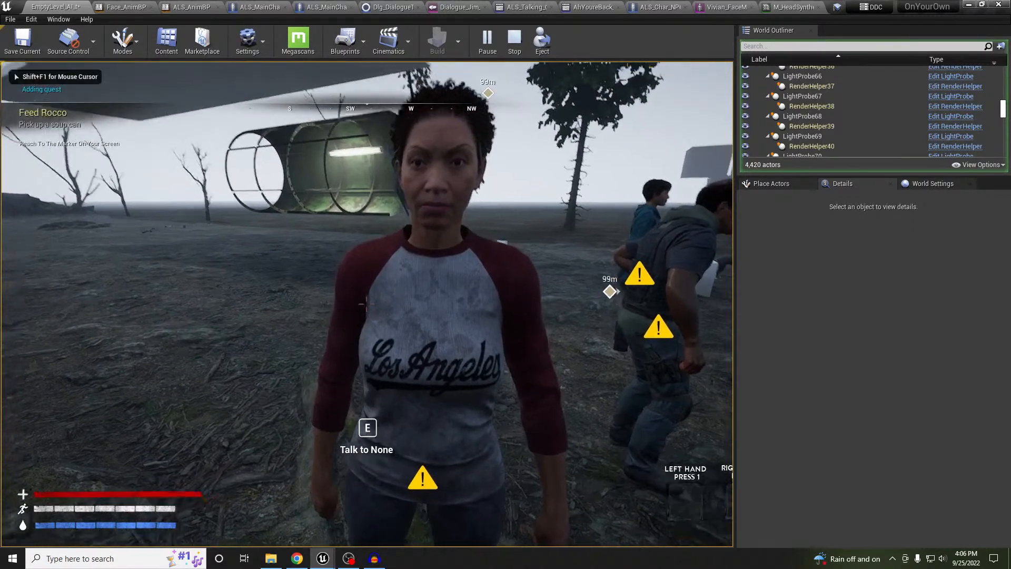
key(Tab)
key(Tab)
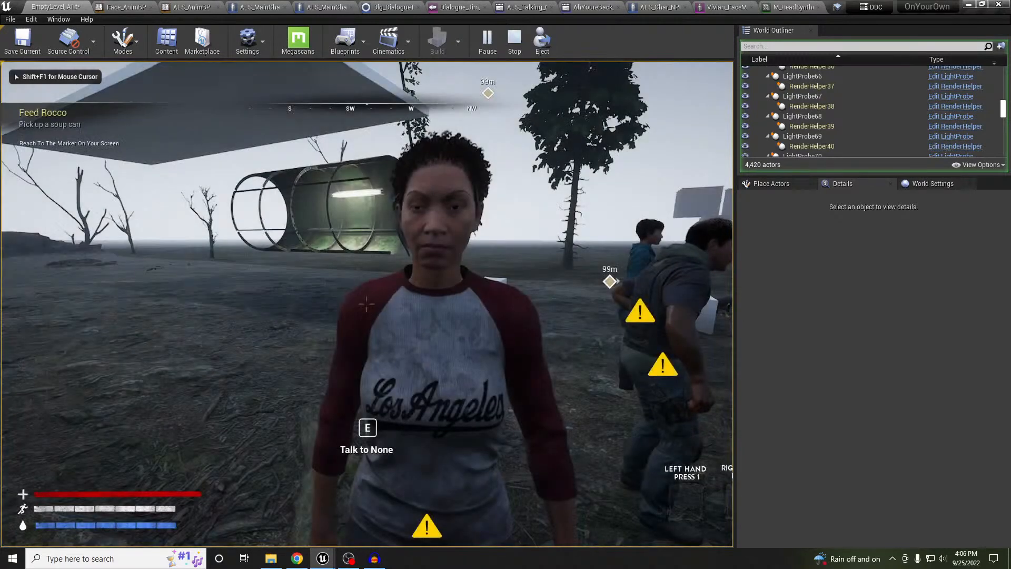
Step: Talk to the NPC once more to check the follow-up dialogue, stop playing and view the other NPCs in the level
key(e)
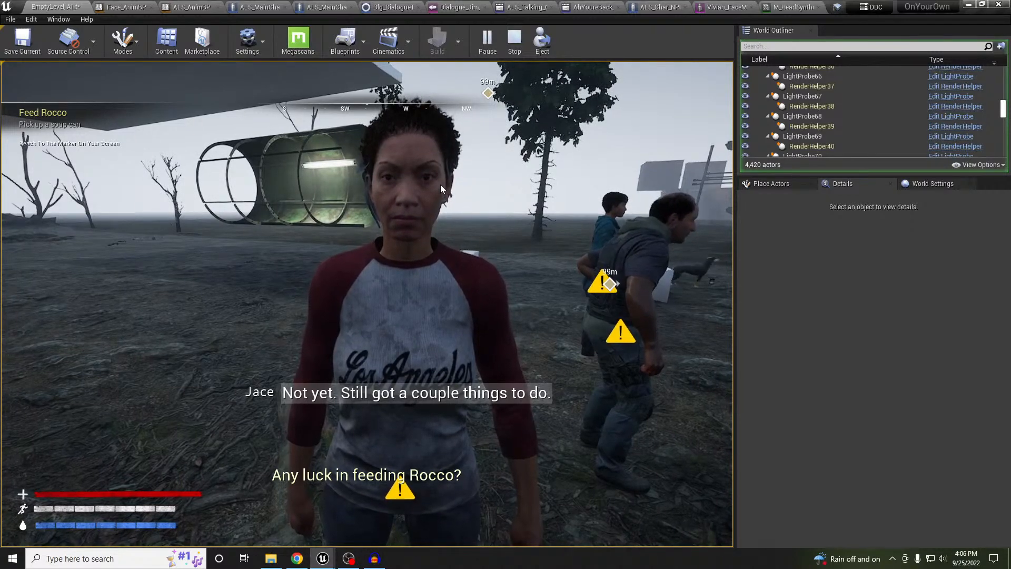
key(Escape)
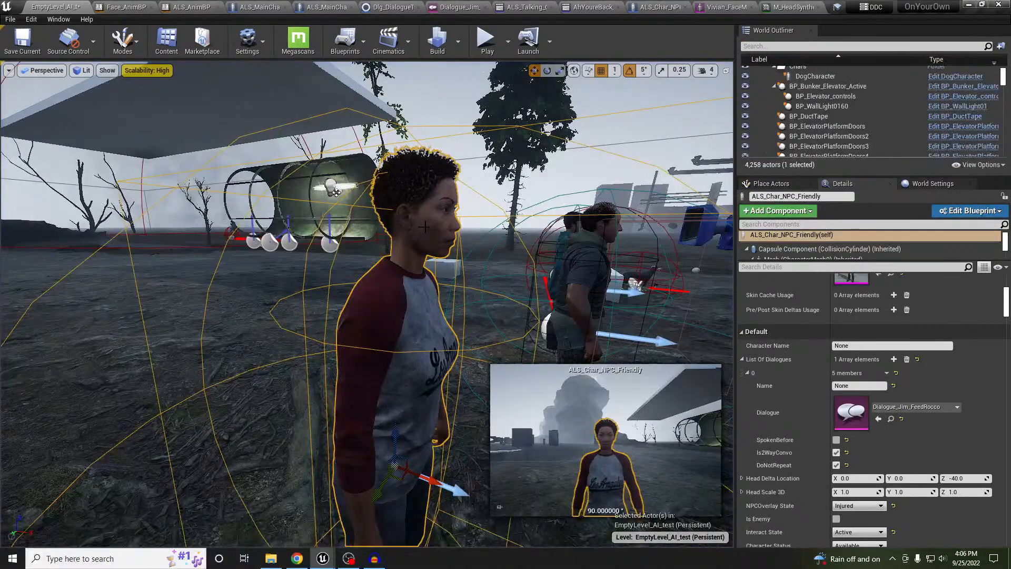
right_drag(336, 192, 311, 226)
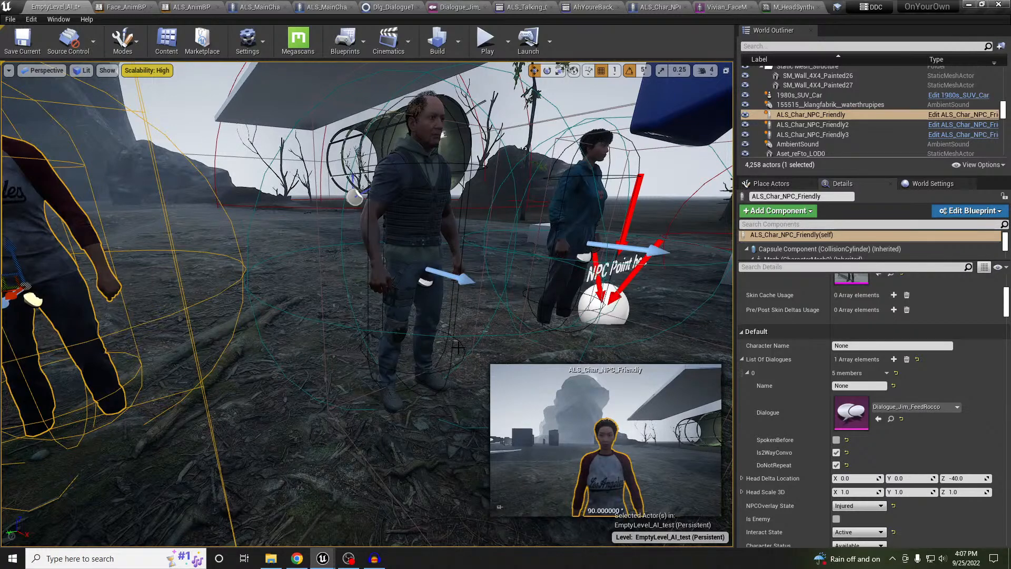
Step: Deselect the NPC and look over the friendly NPCs and the "NPC Point here" marker in the level
right_drag(466, 352, 415, 395)
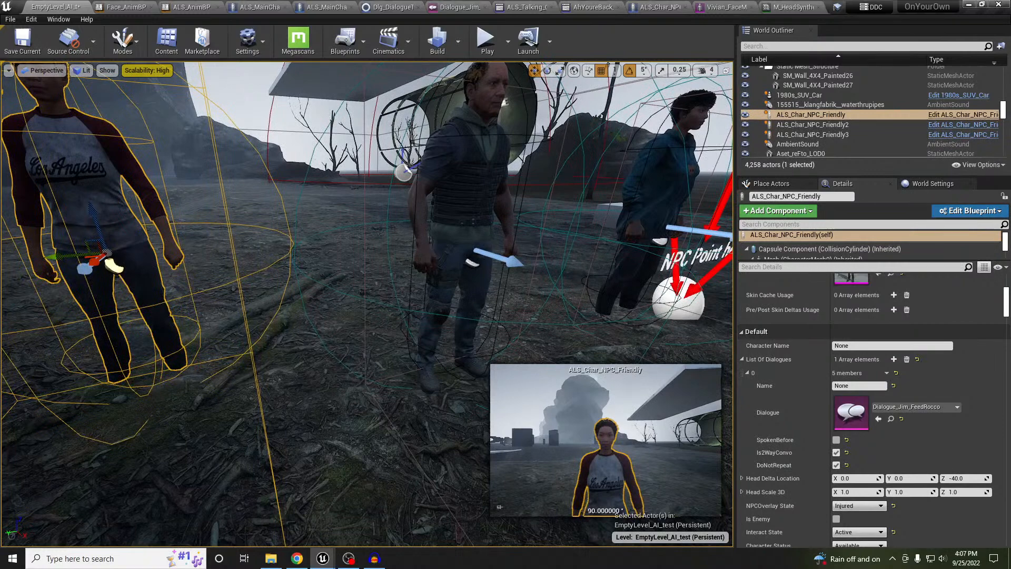
scroll(415, 395, down, 3)
key(Escape)
scroll(229, 410, down, 2)
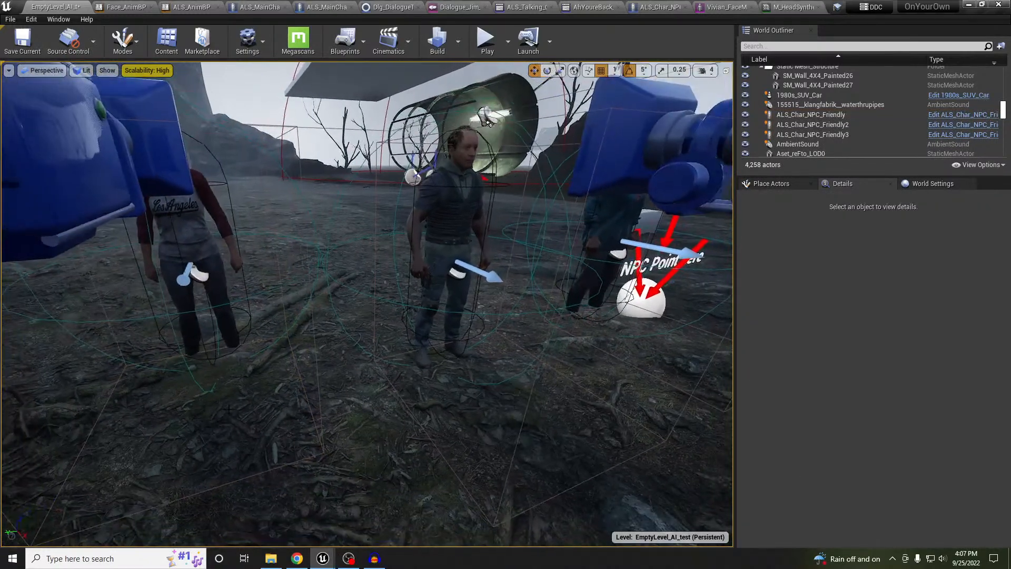
click(350, 561)
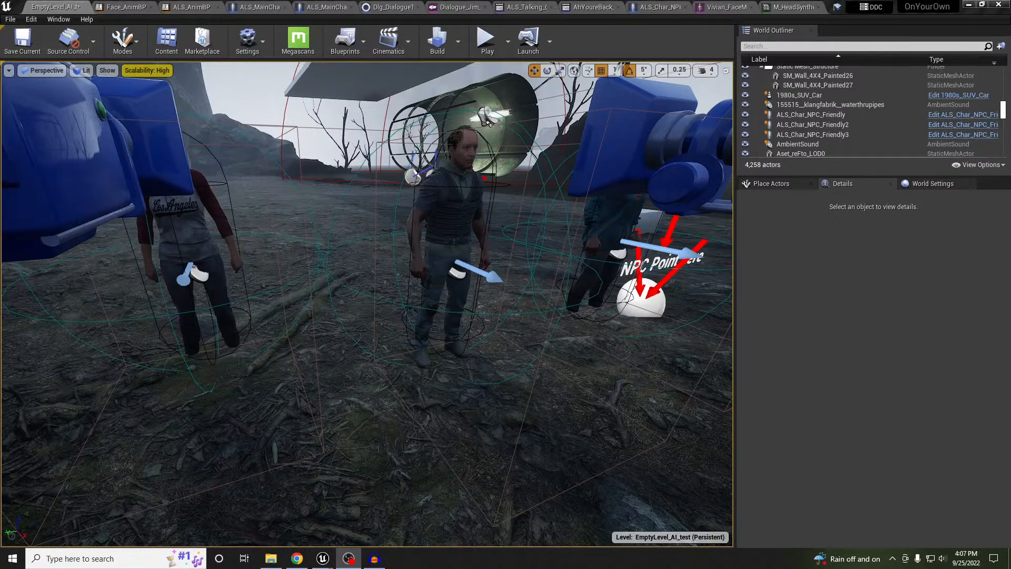
mouse_move(447, 384)
right_down()
mouse_move(511, 394)
mouse_move(440, 368)
mouse_move(364, 373)
mouse_move(443, 376)
right_up()
key(d)
key(s)
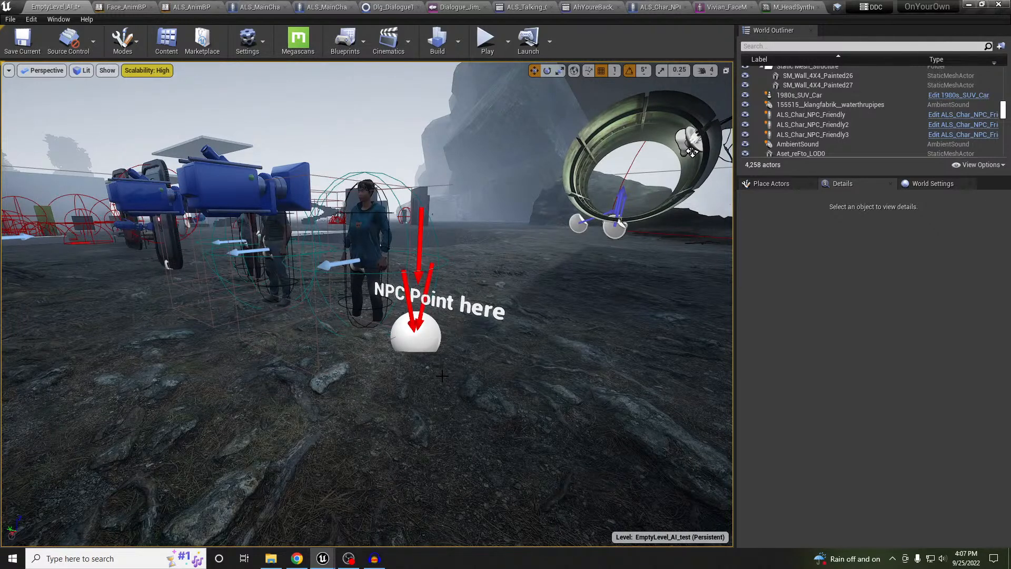
right_drag(491, 346, 489, 359)
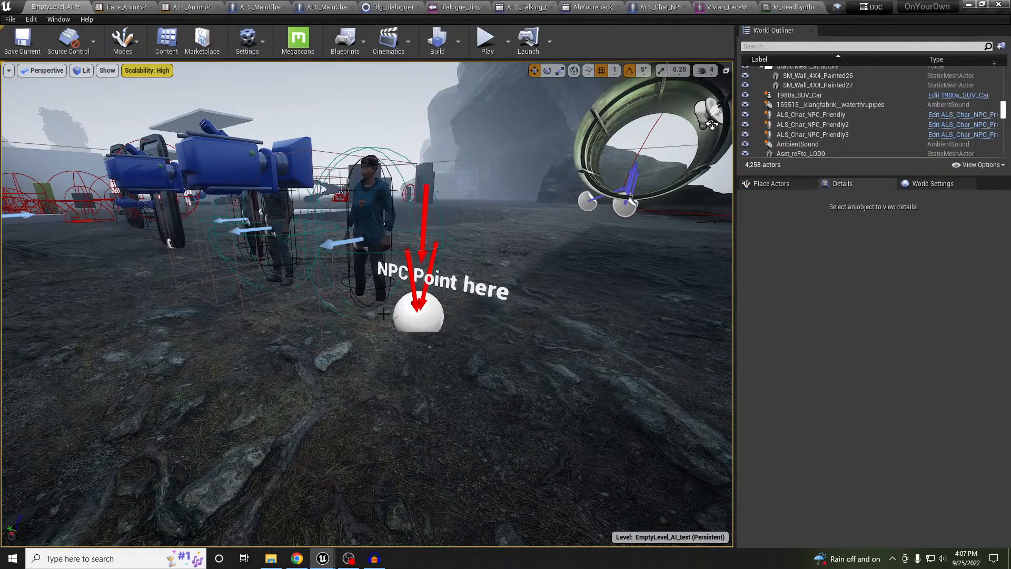
Step: Select the PlayerStart tagged TestLevelStart and move it across the level to the bunker structures
right_drag(443, 342, 197, 348)
click(287, 304)
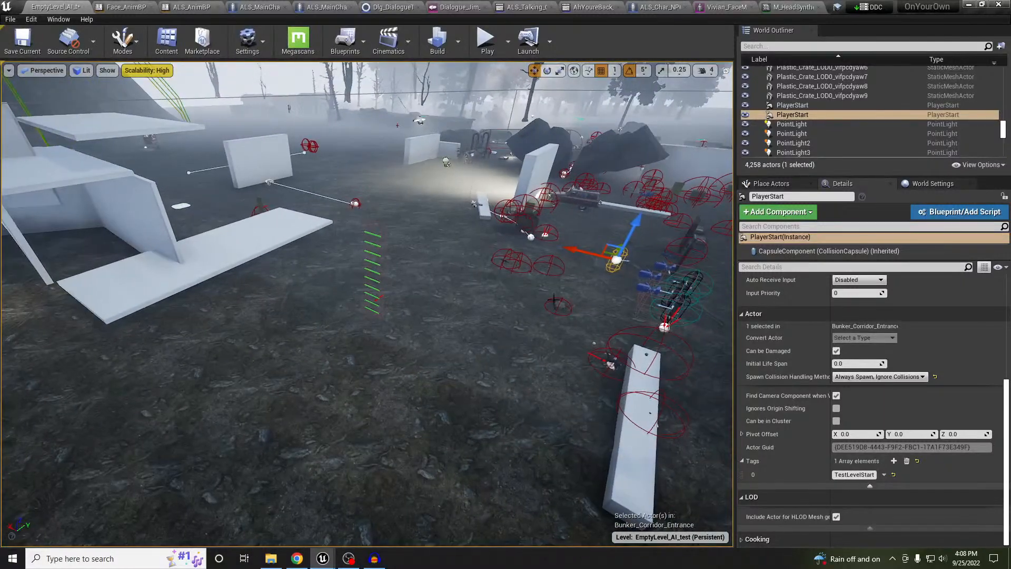
drag(609, 246, 253, 310)
key(f)
key(a)
right_drag(257, 311, 203, 307)
key(d)
right_drag(390, 345, 404, 345)
drag(519, 292, 13, 184)
right_drag(316, 252, 227, 245)
key(w)
key(s)
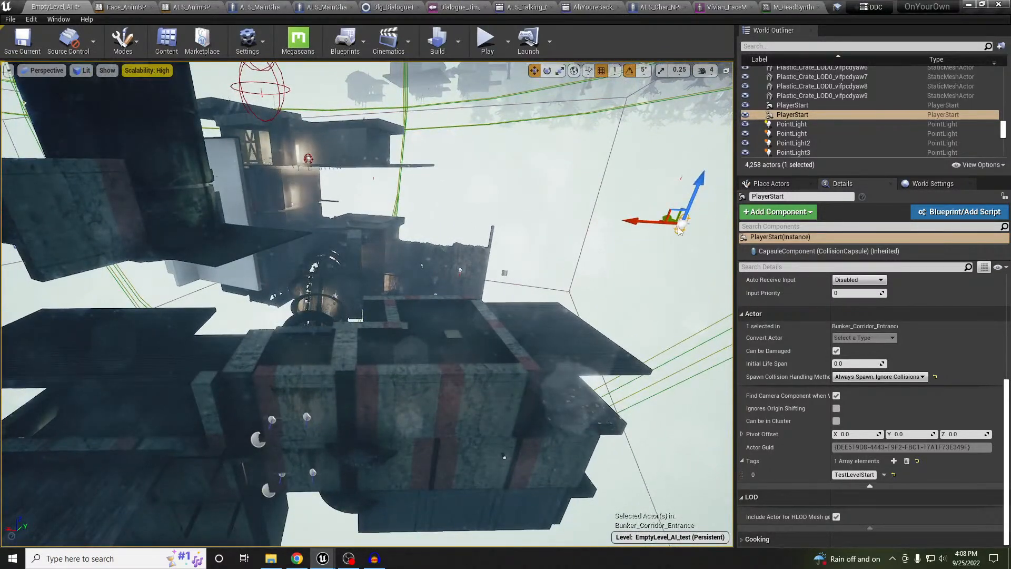
Step: Place the PlayerStart inside the bunker room, on the floor in front of the double door marked B
drag(658, 222, 145, 231)
key(f)
right_drag(146, 231, 247, 234)
key(s)
drag(187, 346, 375, 301)
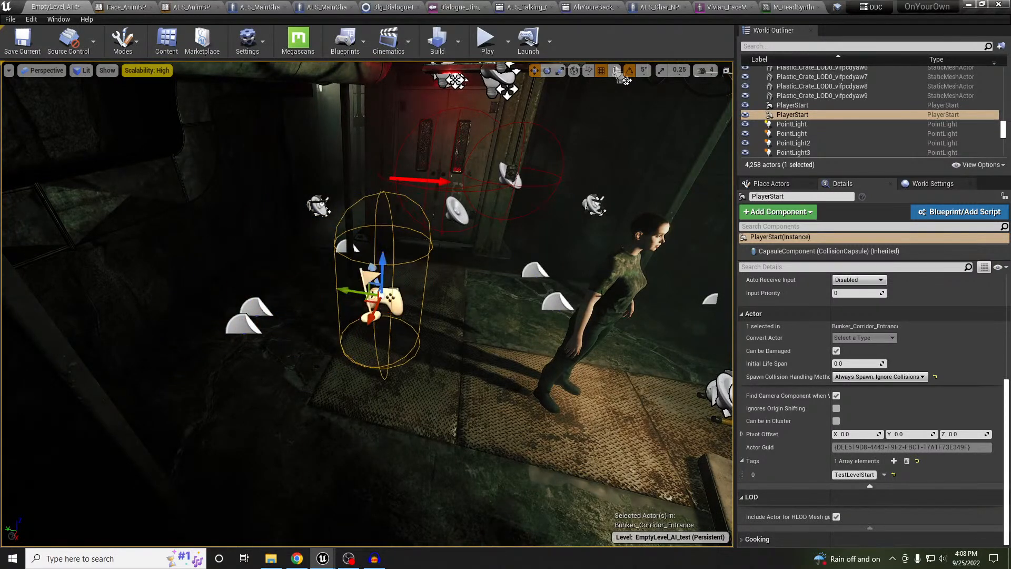
Step: Delete the SK_SurvGirl_Combination01_PhysicsAsset actor standing near the PlayerStart and save the level
click(594, 300)
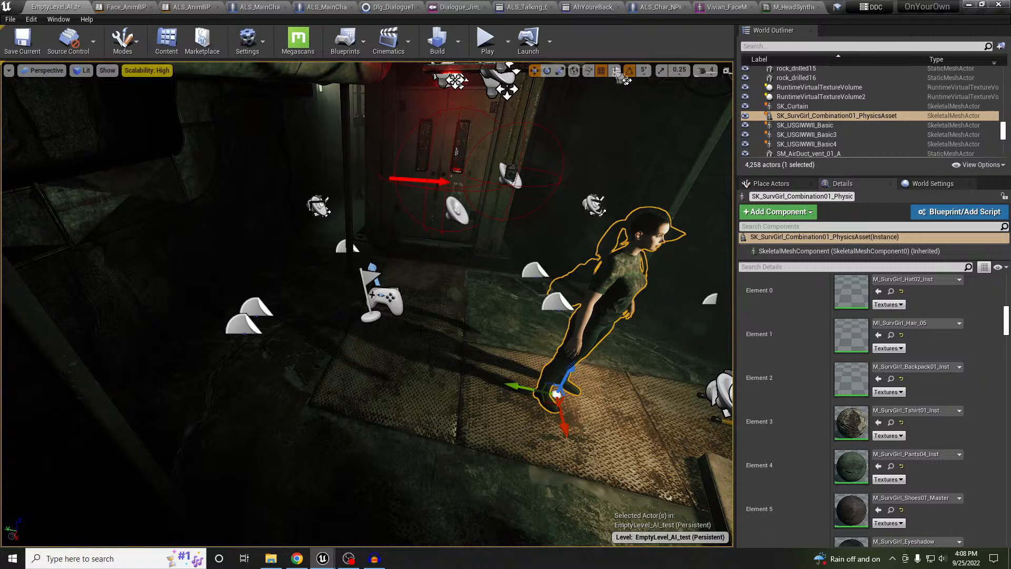
key(Delete)
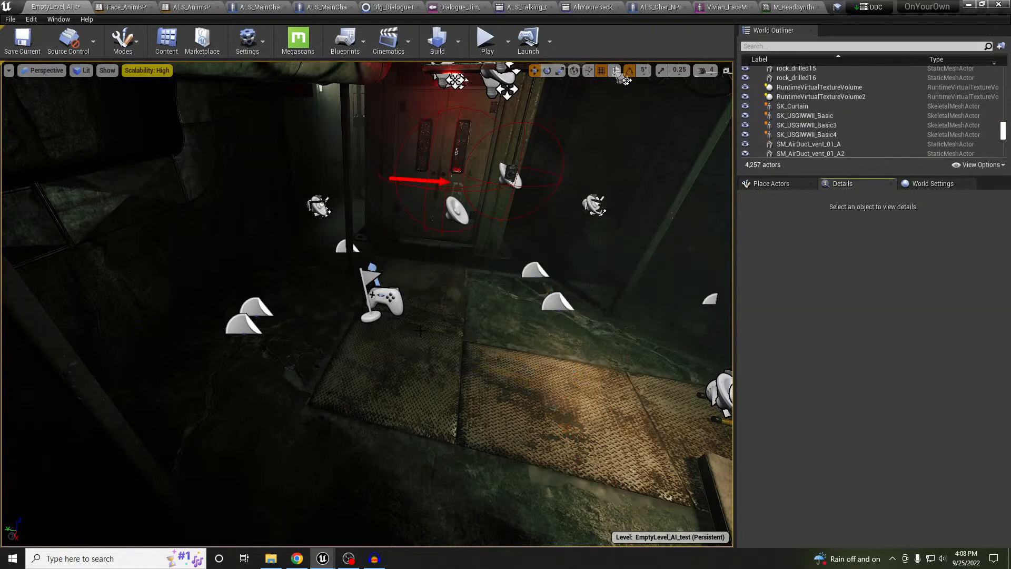
right_drag(428, 348, 430, 344)
key(ctrl+s)
right_drag(429, 344, 429, 345)
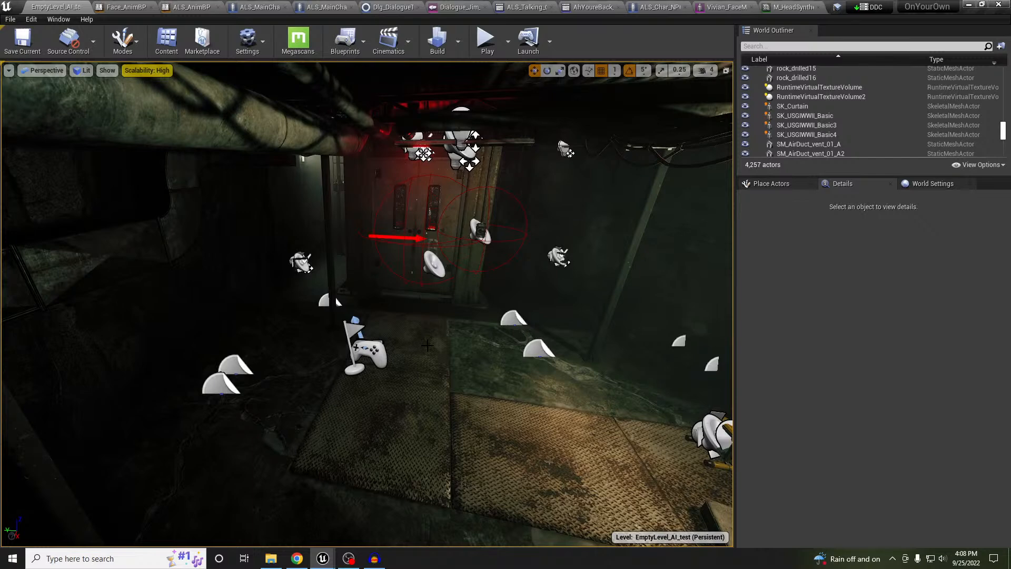
Step: Play the level from the bunker start, switch the character's overlay state to Torch and view the game full screen
key(alt+p)
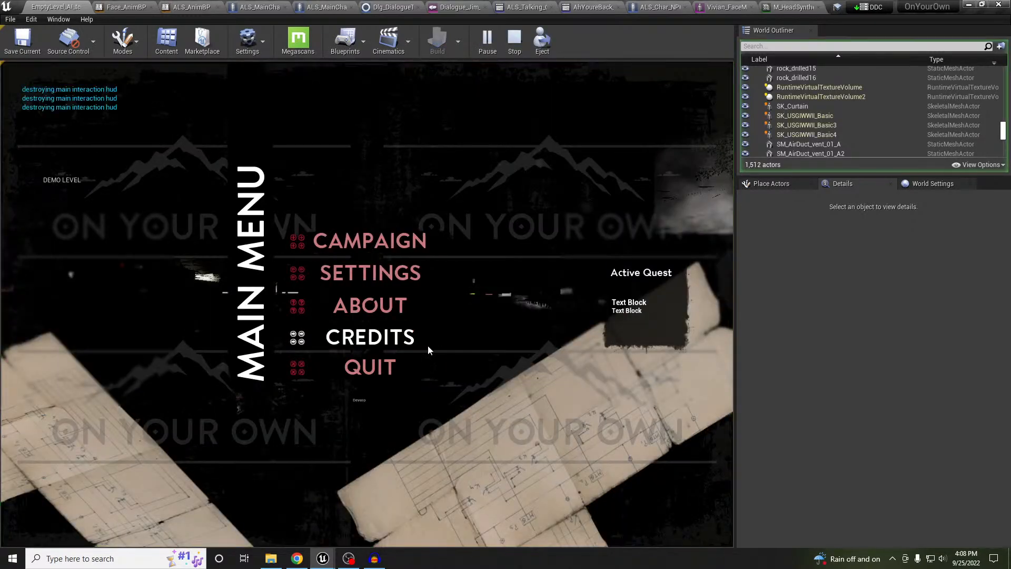
key(d)
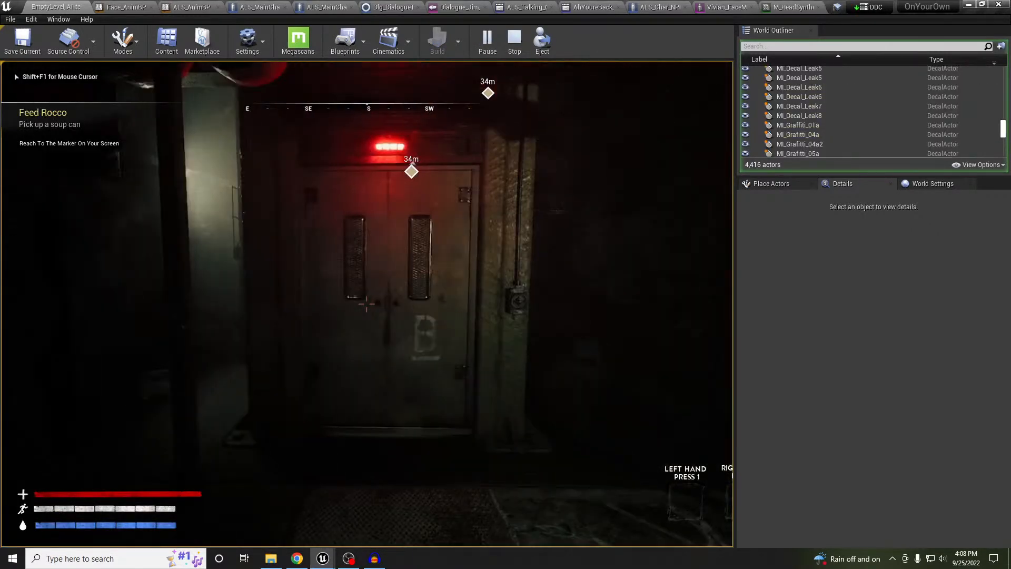
key(s)
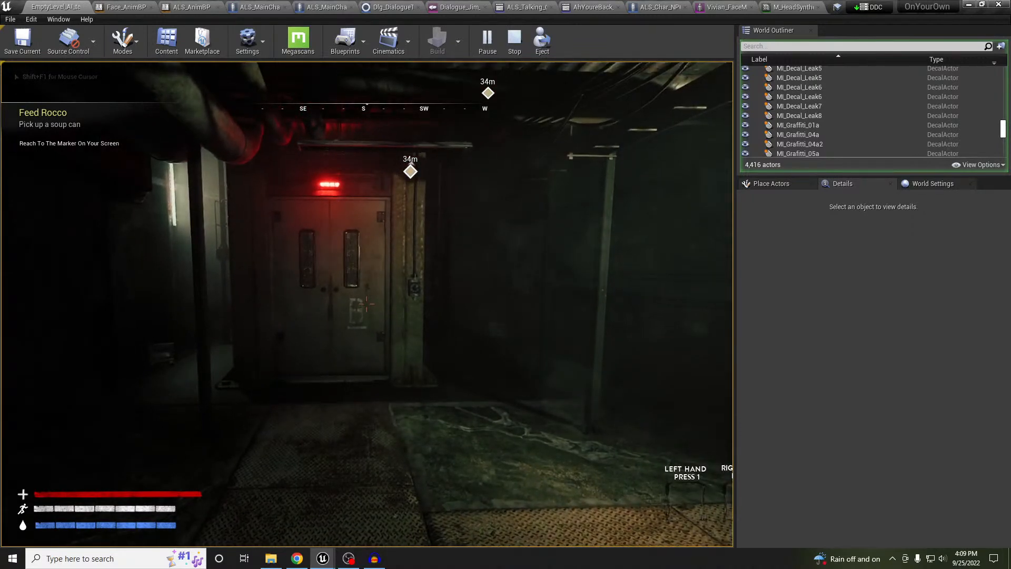
key(q)
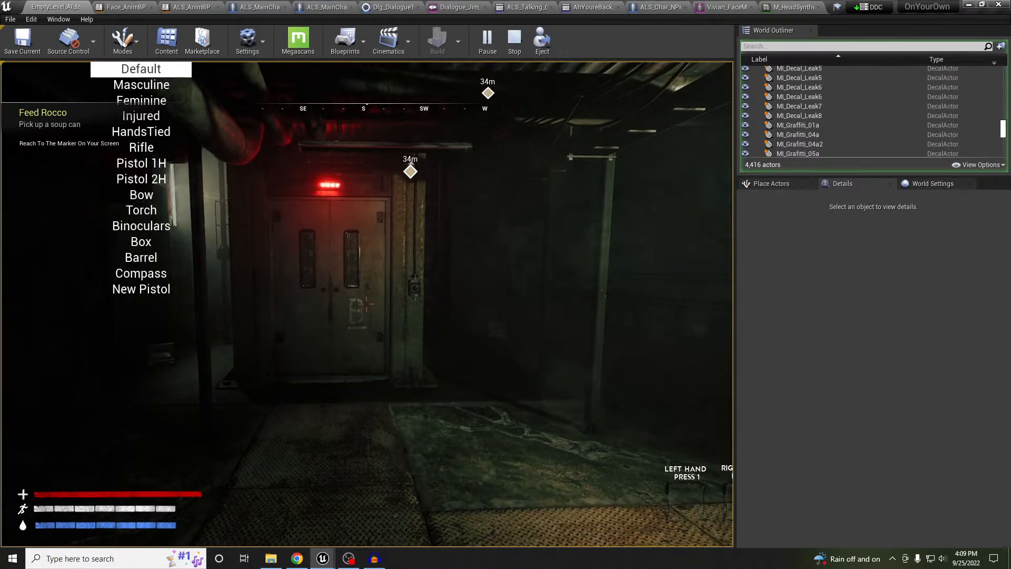
scroll(141, 180, down, 9)
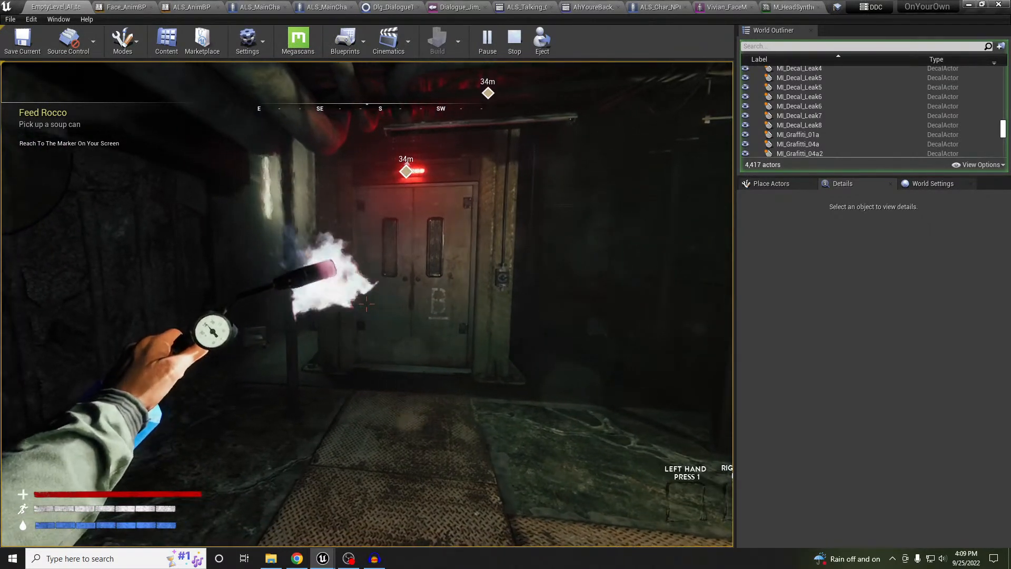
key(F11)
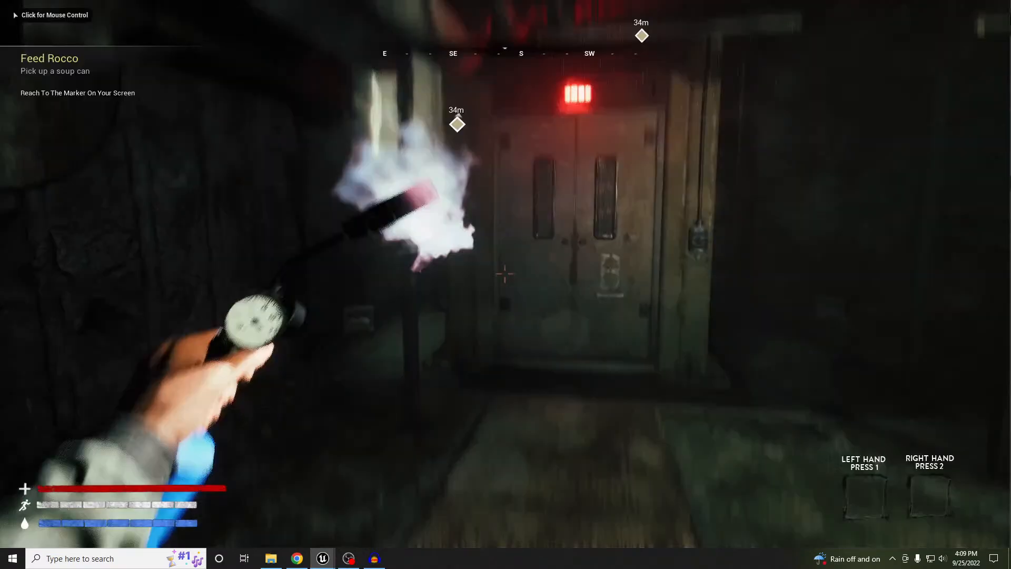
click(506, 274)
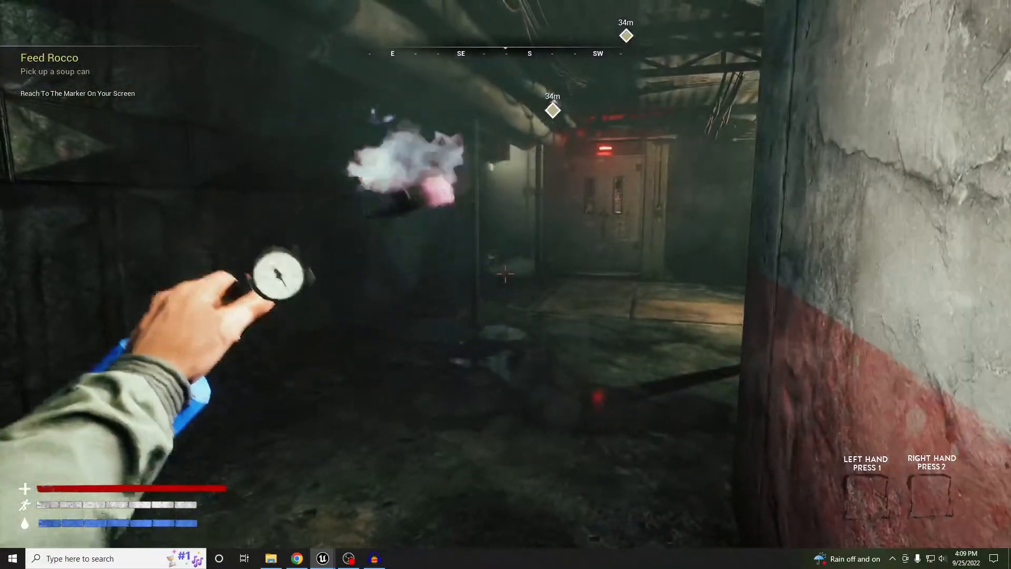
Step: Walk through the bunker room while putting the torch away and taking it out again, and stop playing
key(w)
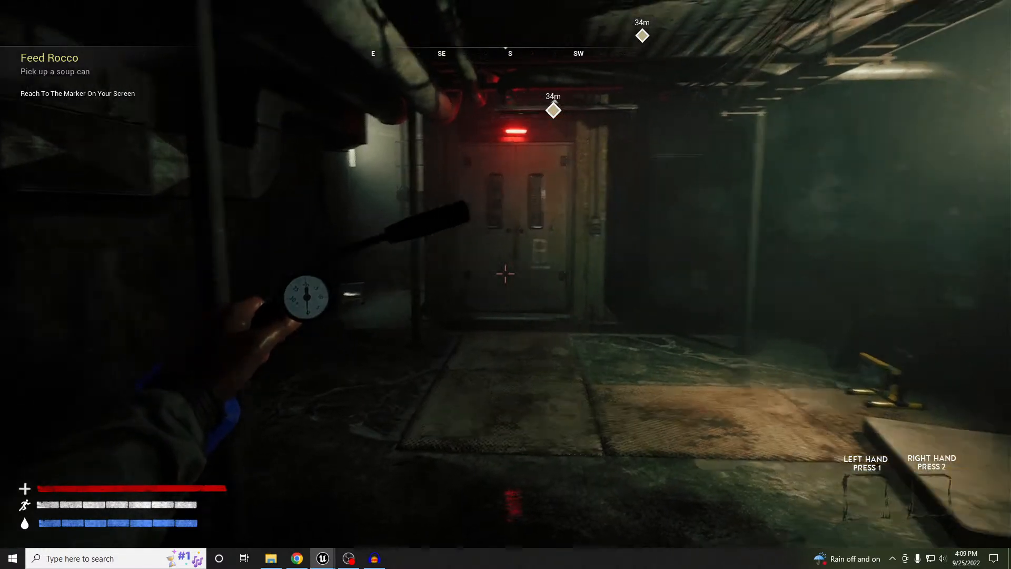
key(w)
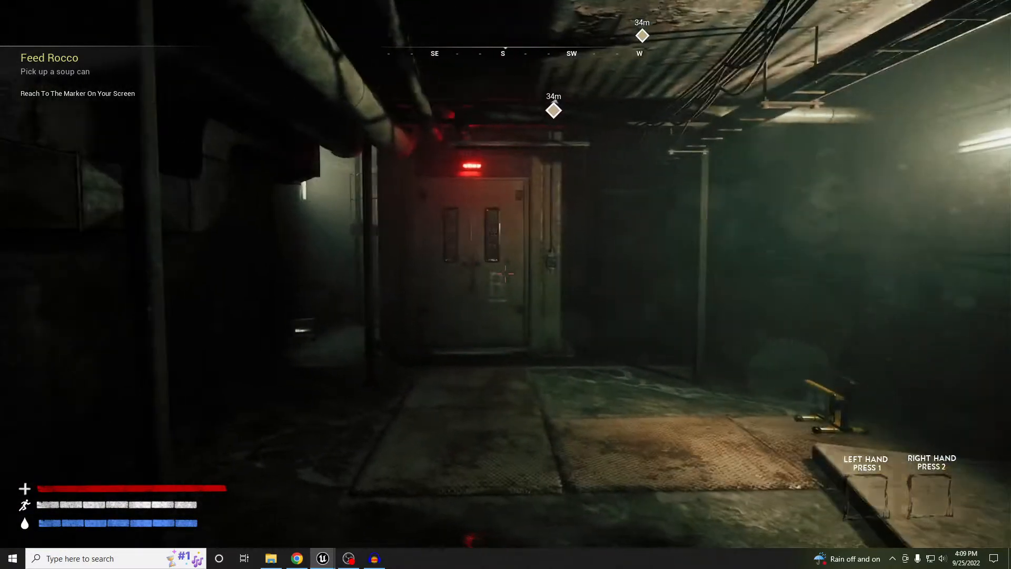
key(1)
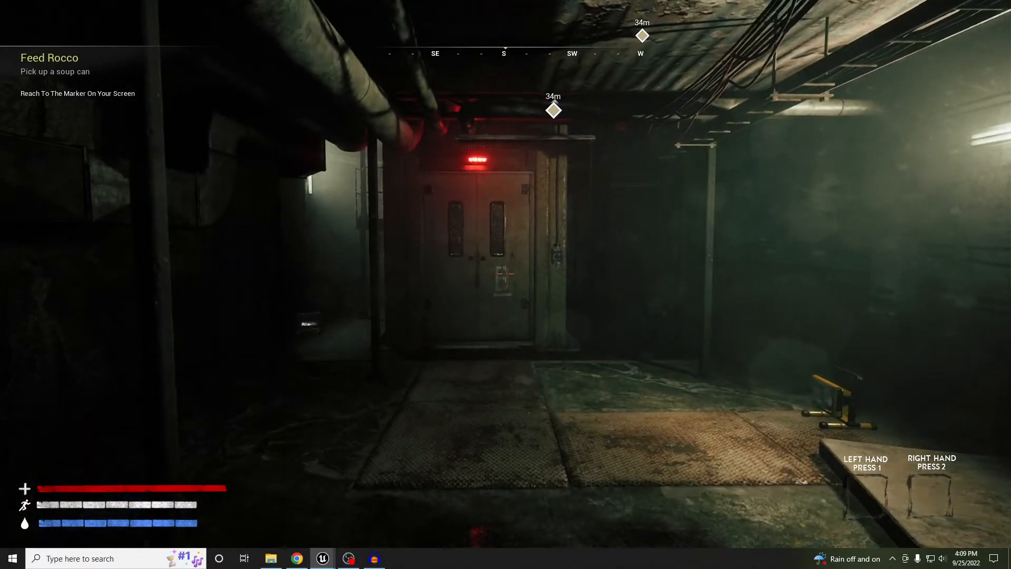
key(q)
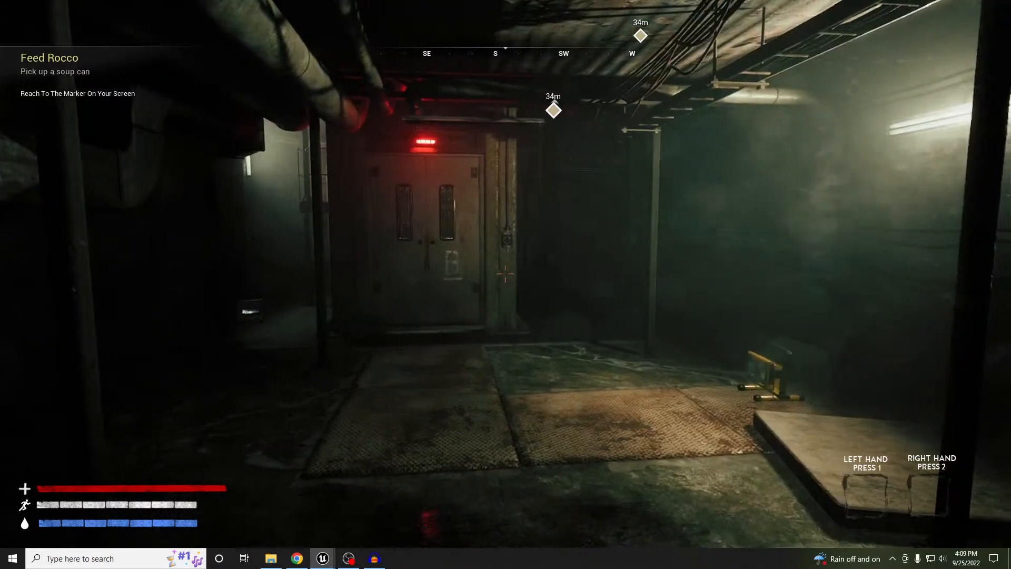
key(1)
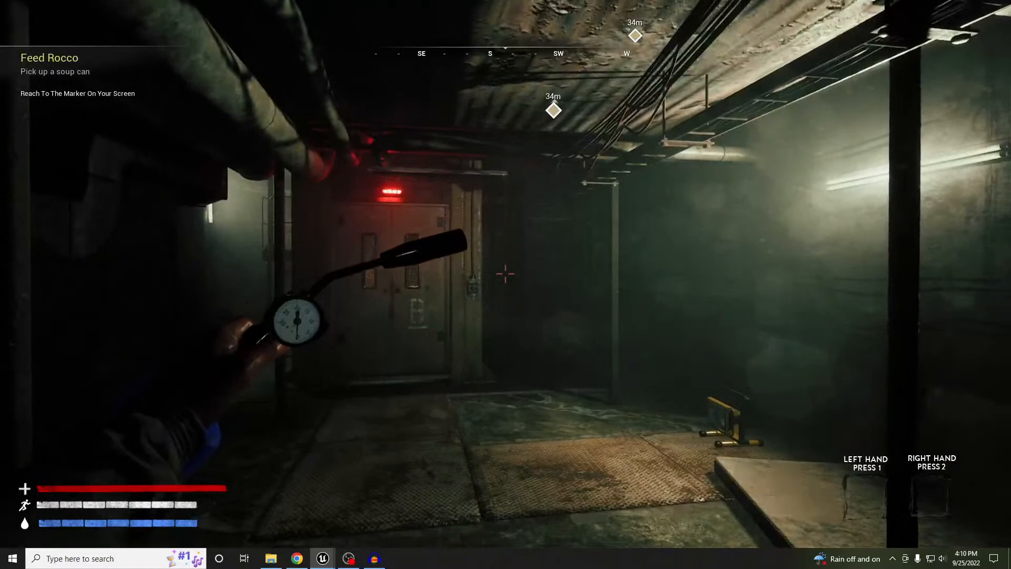
key(Escape)
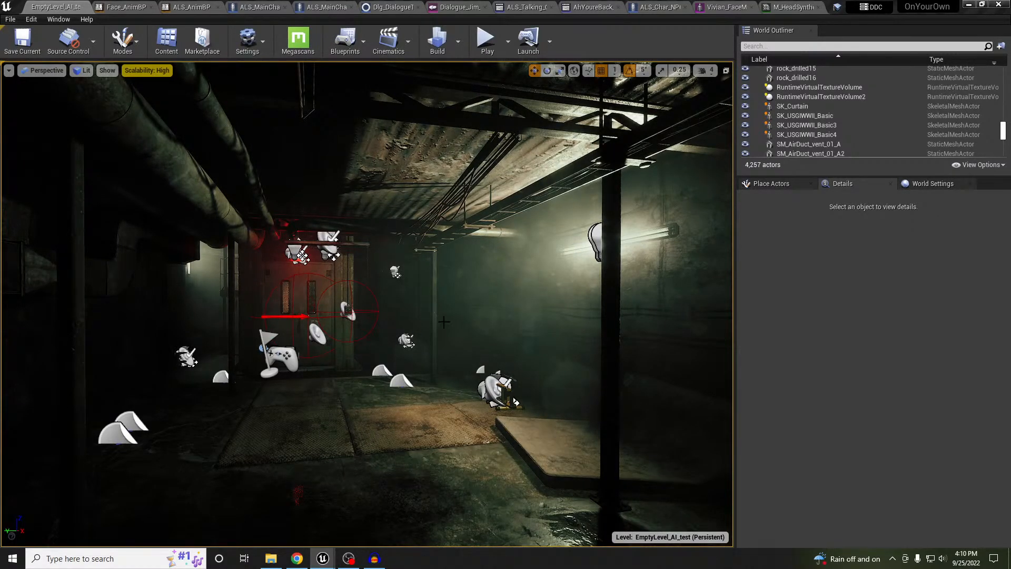
Step: Play the level again in full screen and test the Compass overlay state on the character
right_drag(466, 310, 443, 322)
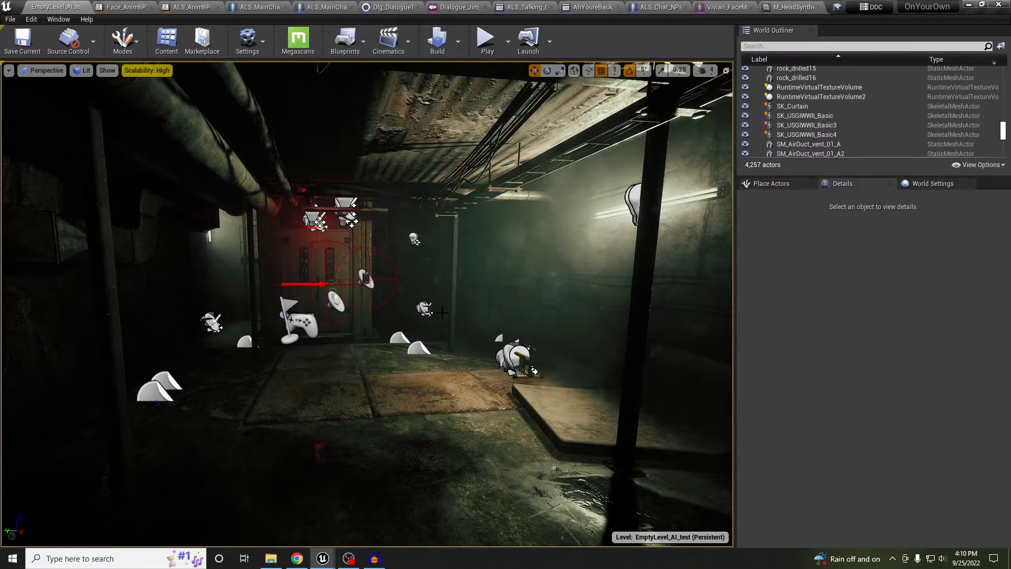
key(alt+p)
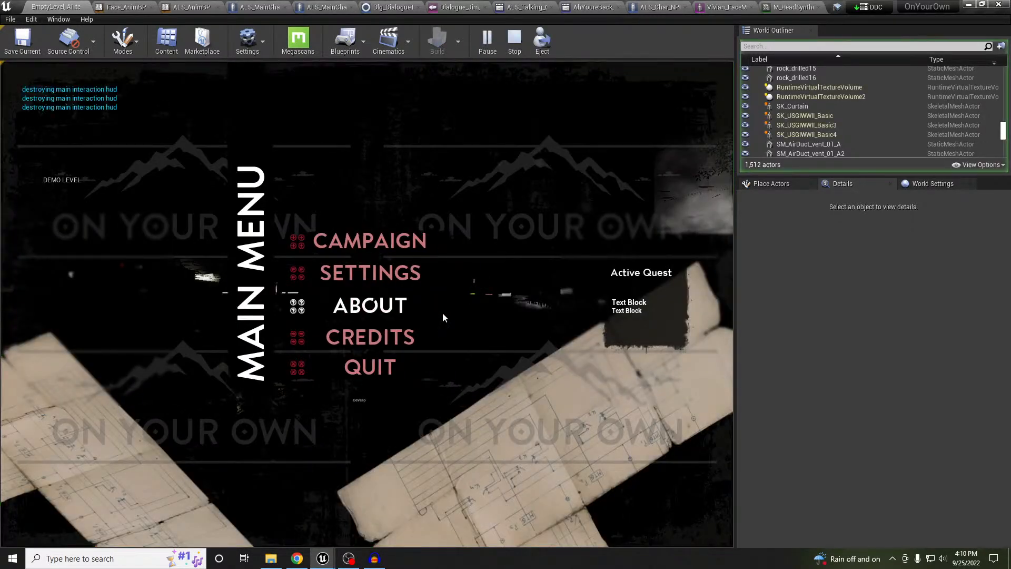
key(F11)
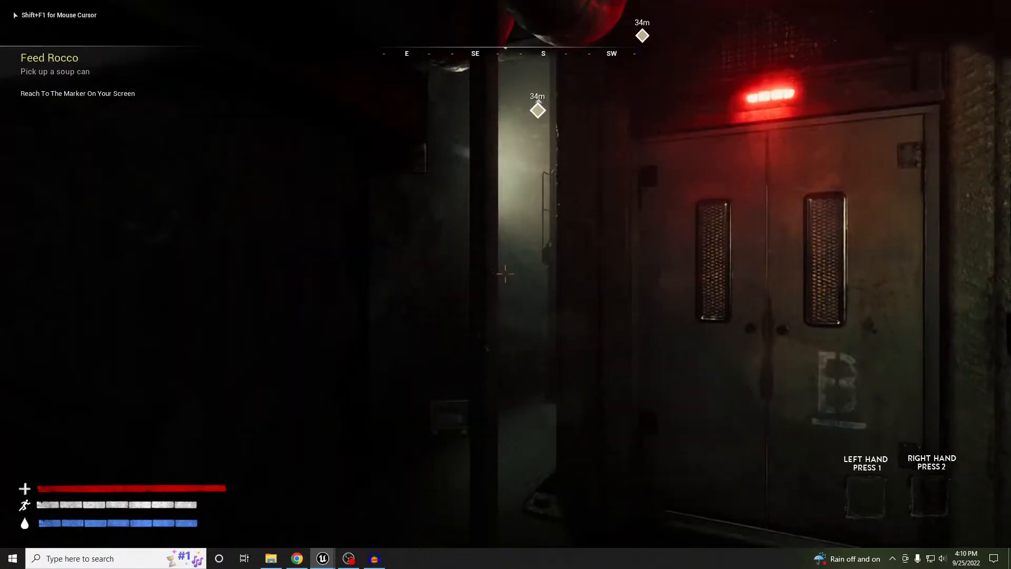
key(s)
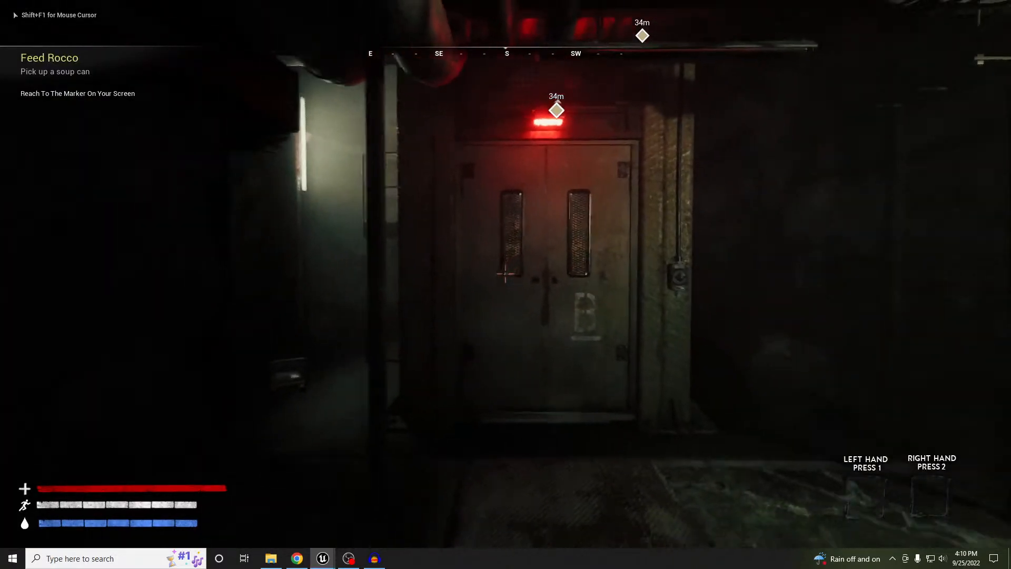
key(q)
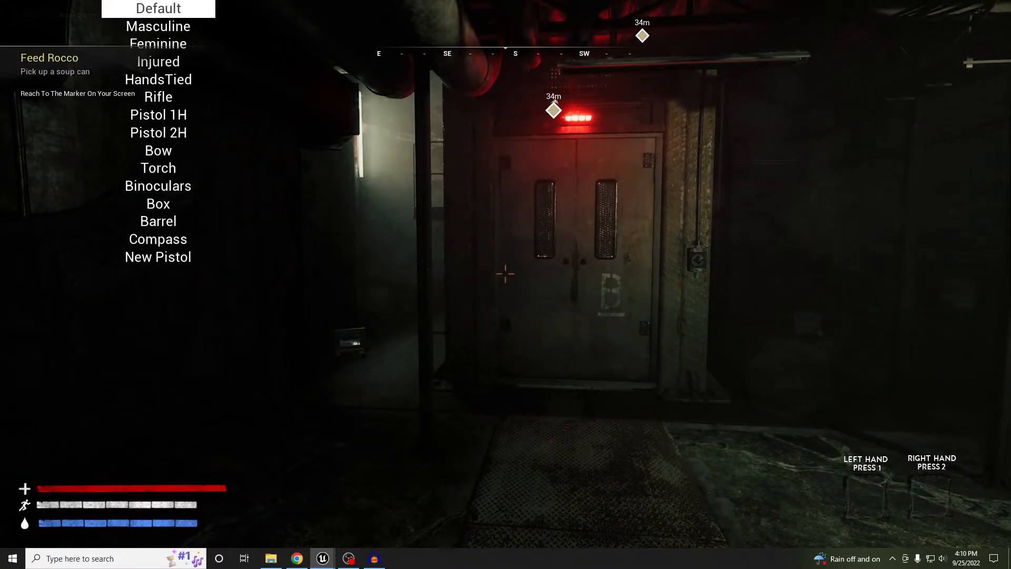
scroll(506, 274, up, 3)
scroll(505, 274, down, 1)
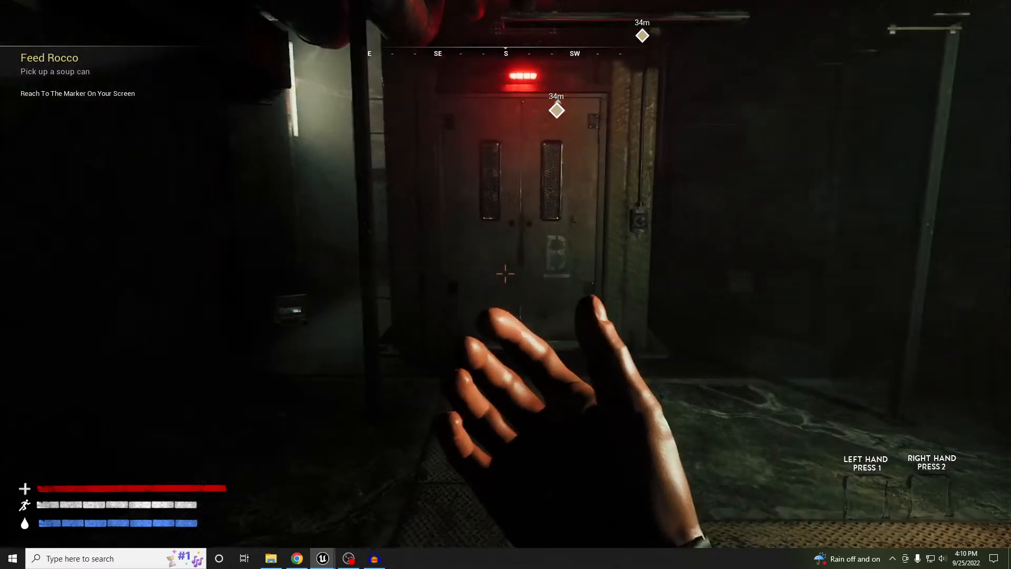
key(q)
key(q)
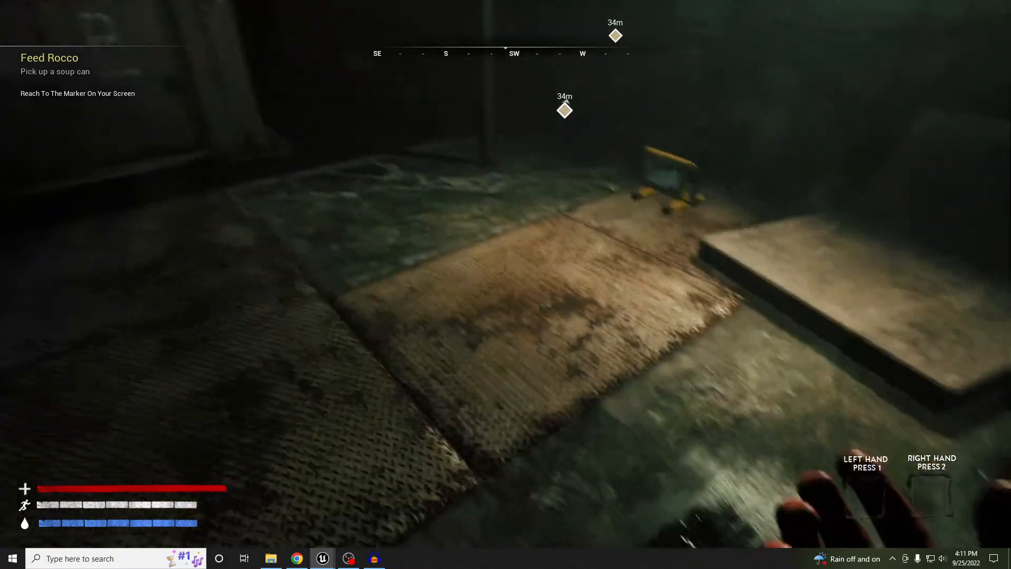
Step: Switch the overlay state to Torch, test aiming the torch and putting it away, and stop playing
key(q)
scroll(506, 273, up, 4)
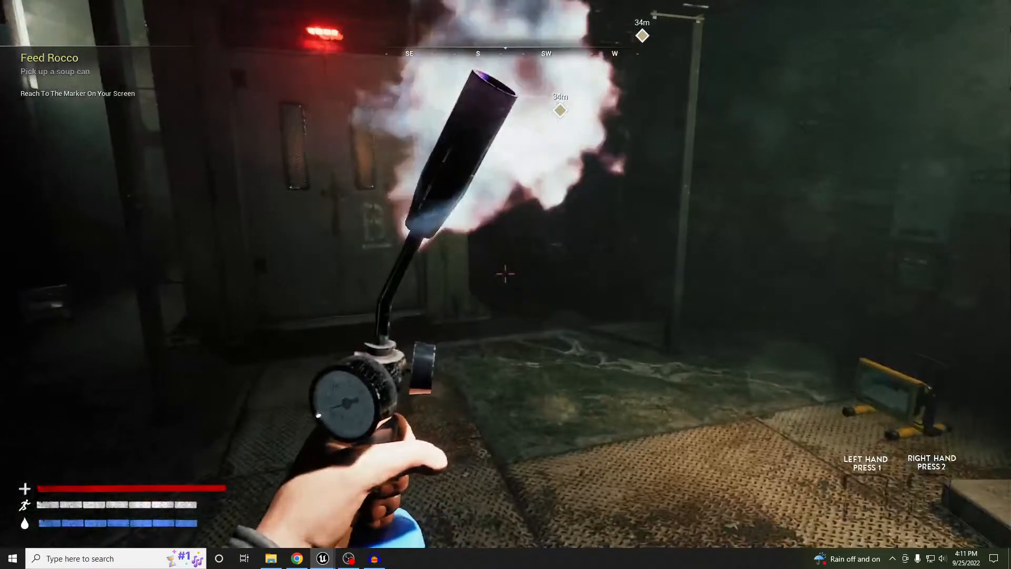
right_click(505, 274)
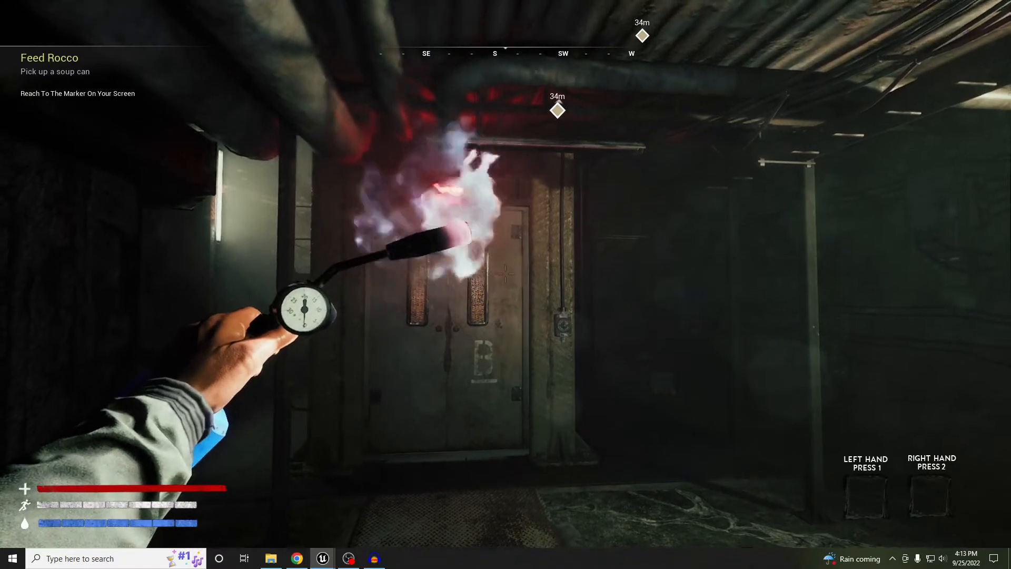
key(1)
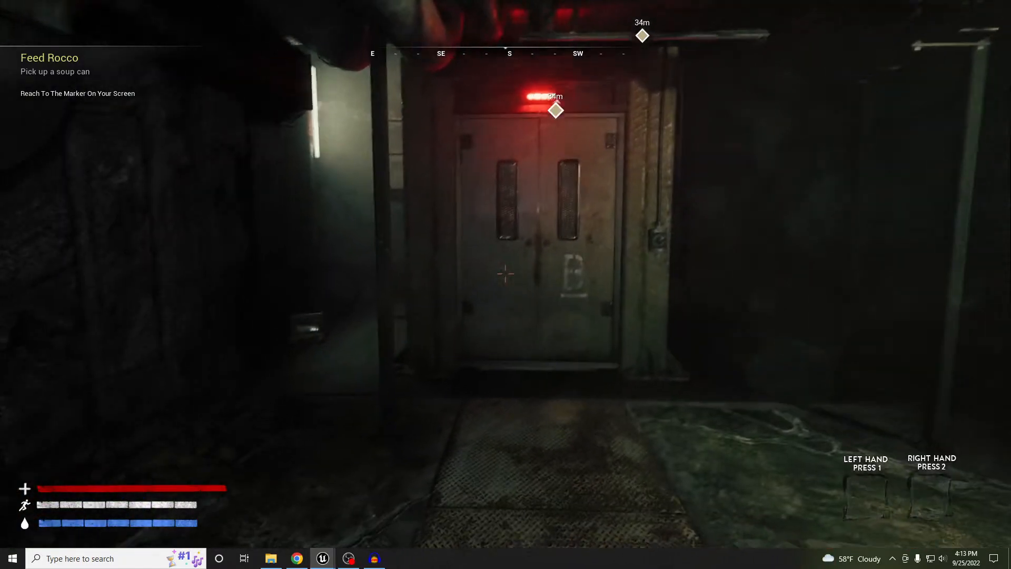
key(Escape)
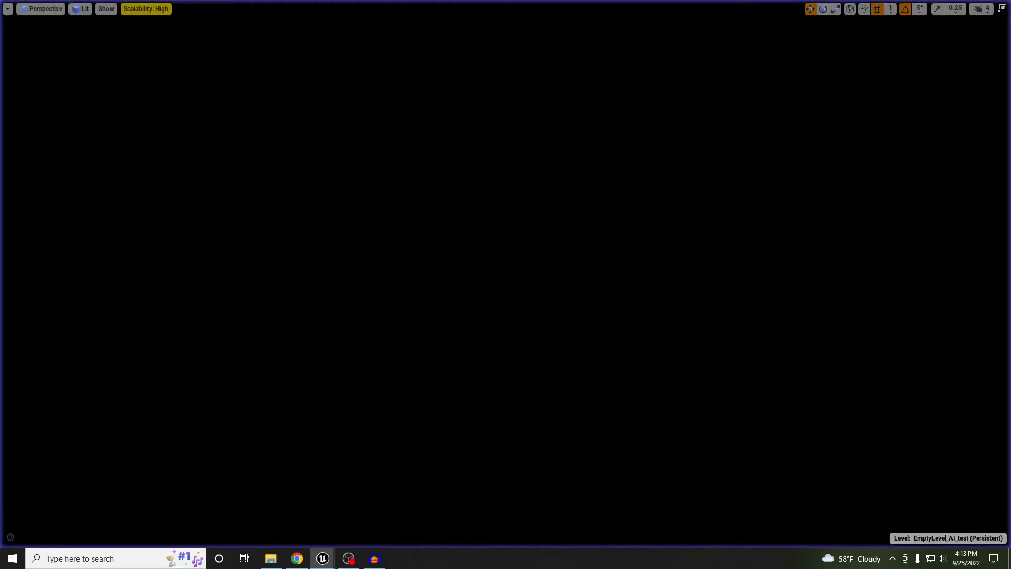
Step: Examine the bunker room in the editor view, and inspect the outdoor NPCs standing beside the "NPC Point here" marker
right_drag(504, 312, 513, 311)
key(s)
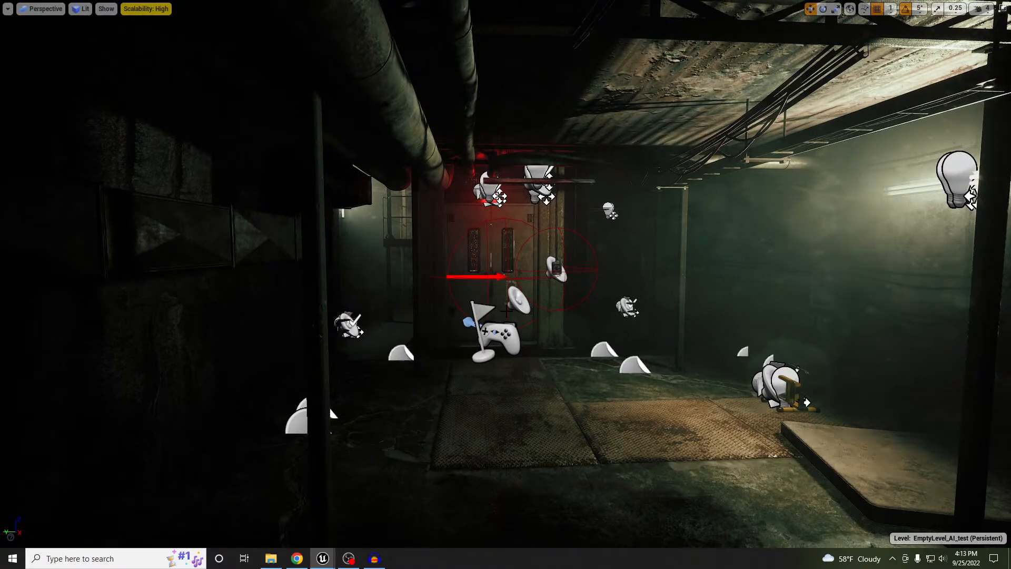
middle_drag(488, 309, 504, 333)
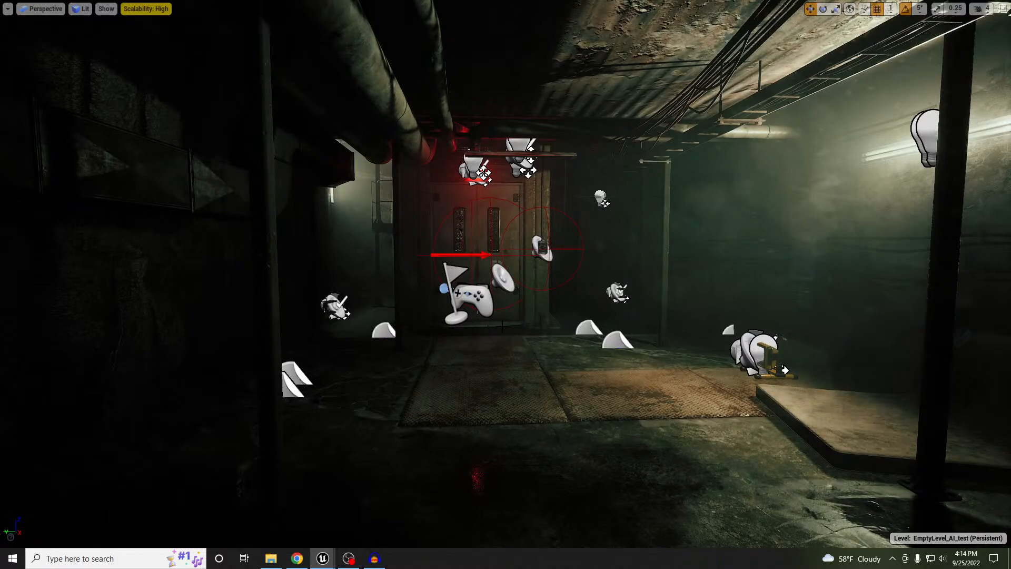
right_drag(502, 326, 525, 328)
key(s)
key(w)
key(a)
key(d)
key(w)
key(d)
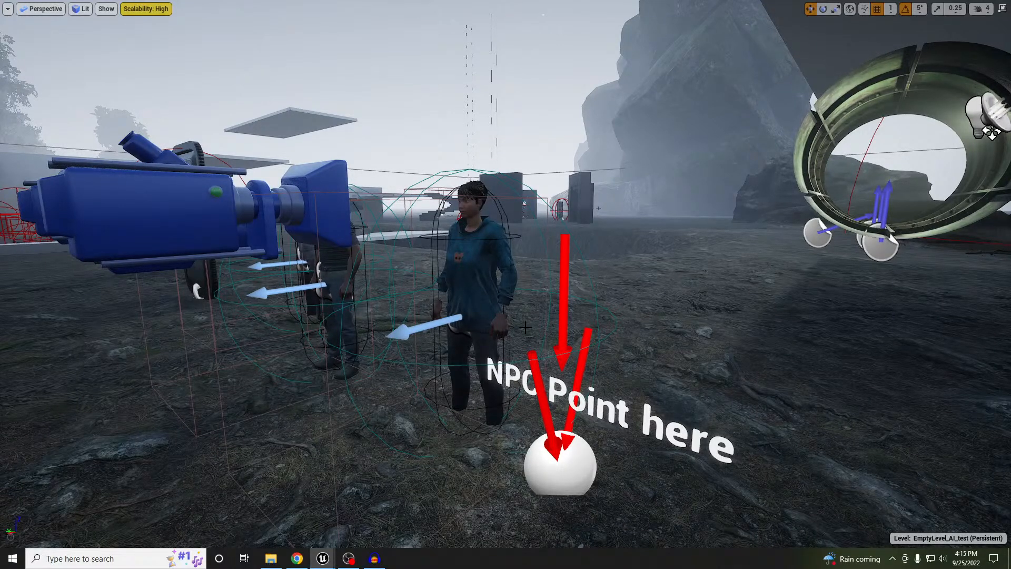
Step: Inspect the bunker's shaft, tunnels and lower rooms from outside the level geometry, and switch to the screen recorder
key(alt+Tab)
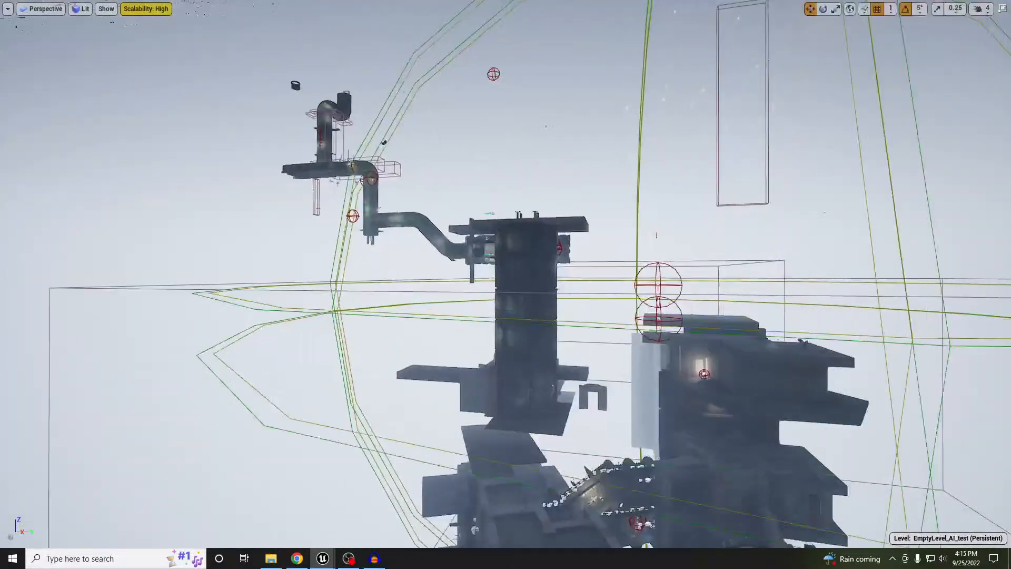
right_drag(506, 284, 145, 349)
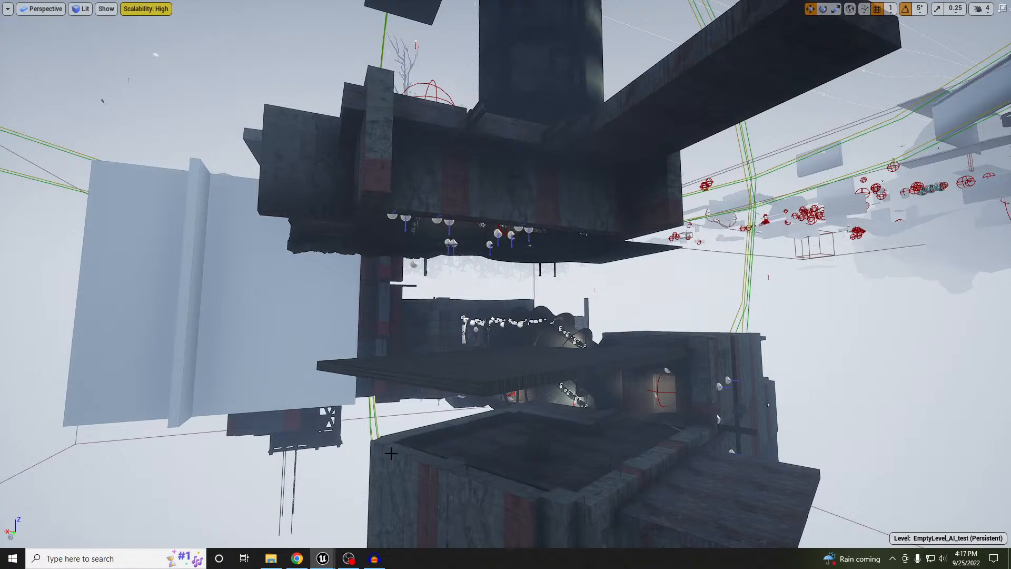
click(349, 562)
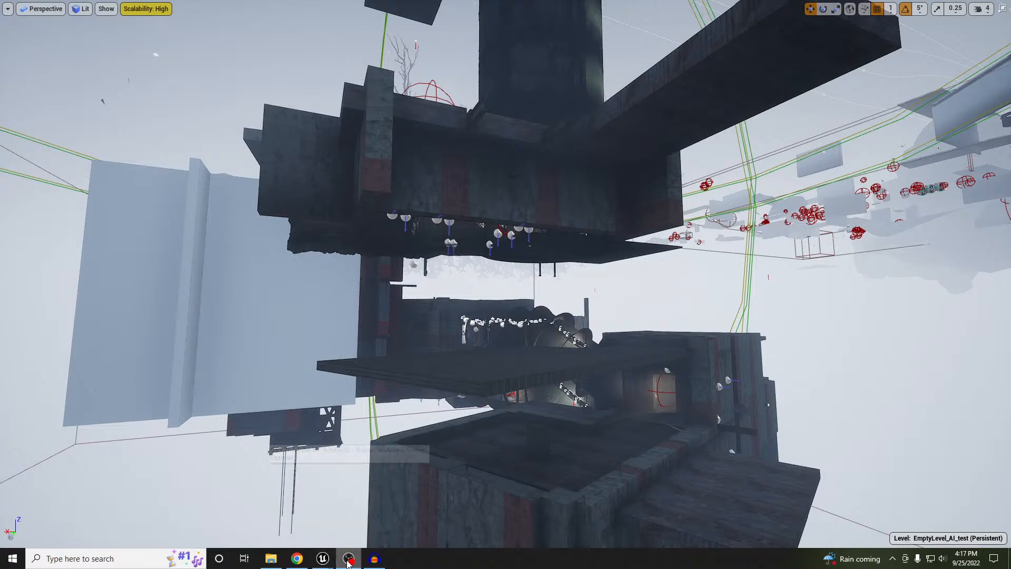